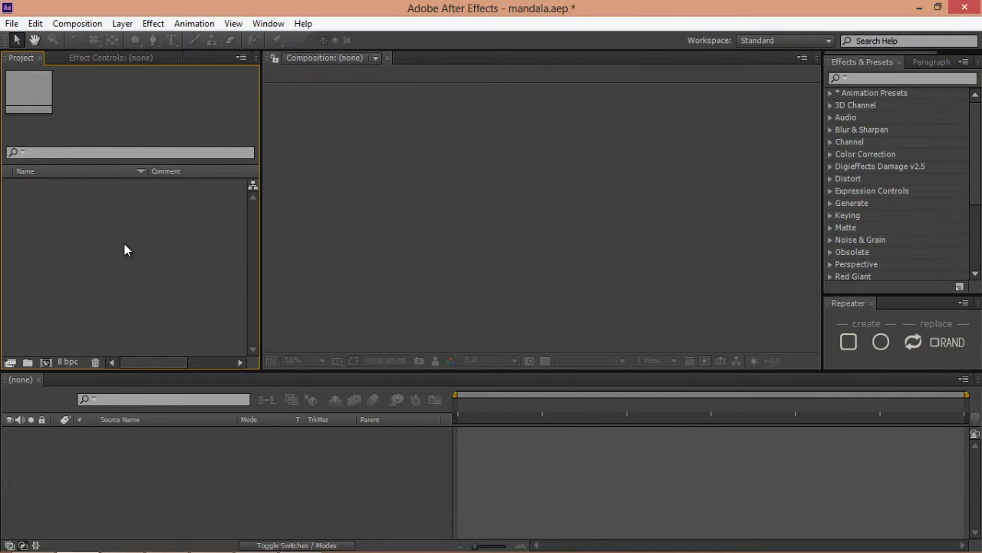
# Create a new composition named mandala with the HDTV 1080 25 preset and a 10-second duration.
pyautogui.click(47, 361)
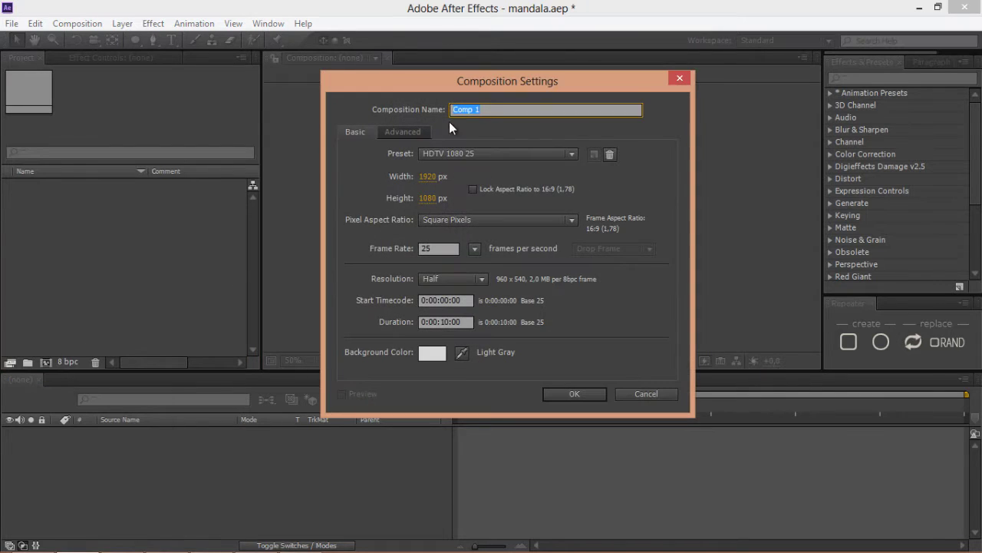
pyautogui.write('mandala')
pyautogui.press('Return')
# Add a folder named footages to the project.
pyautogui.click(60, 303)
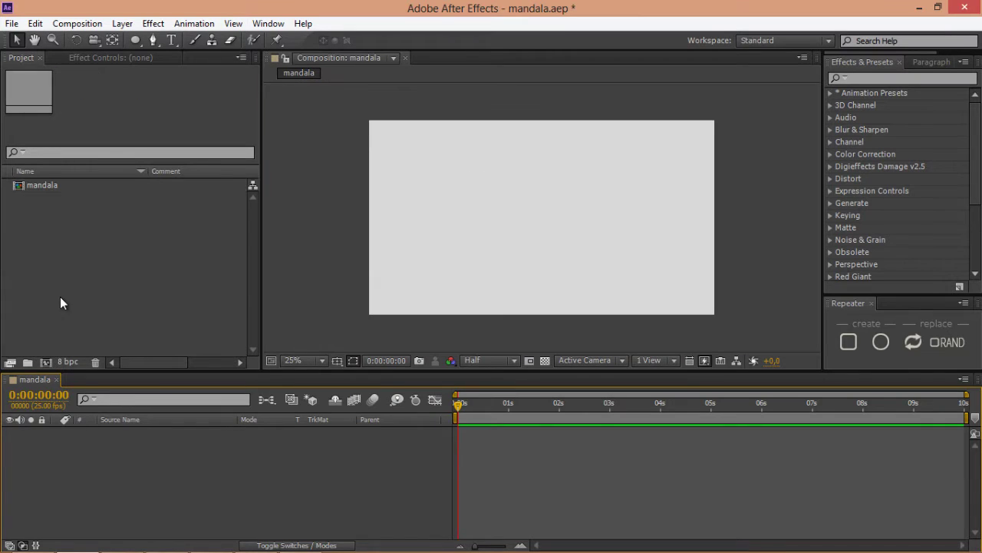
pyautogui.click(28, 362)
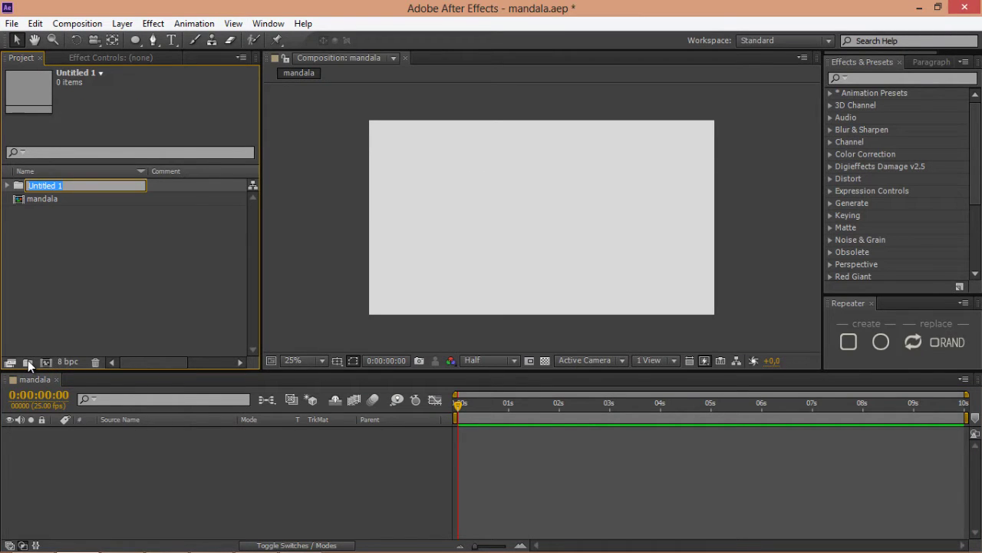
pyautogui.write('fo')
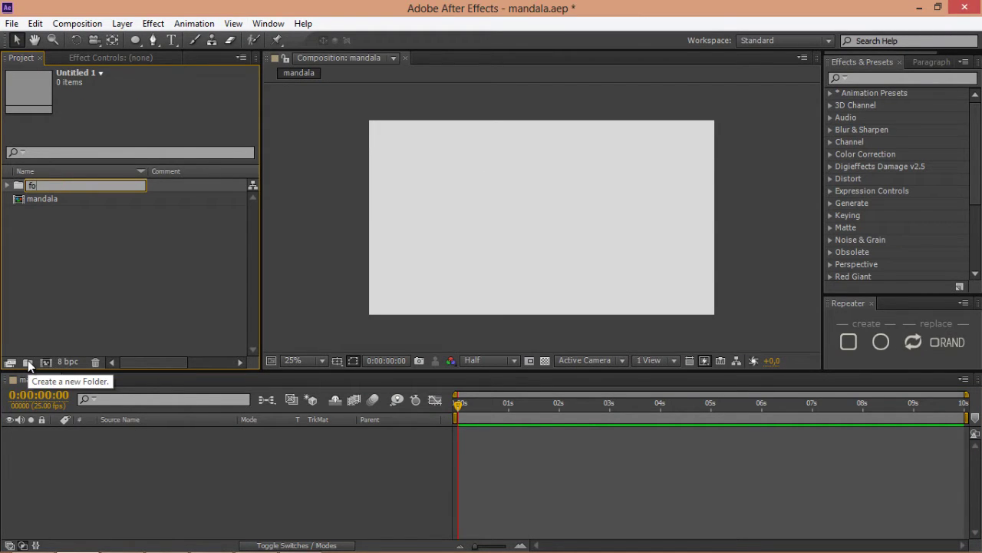
pyautogui.write('otages')
pyautogui.press('Return')
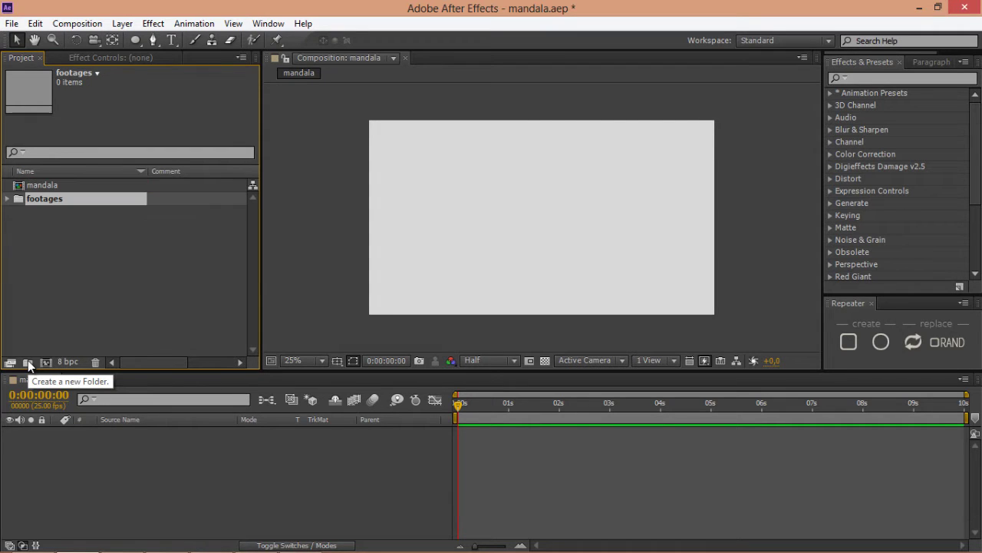
# Import the six PNG files from figure 2.png to petal1.png into the footages folder and reverse the project's name sorting.
pyautogui.hotkey('ctrl', 'i')
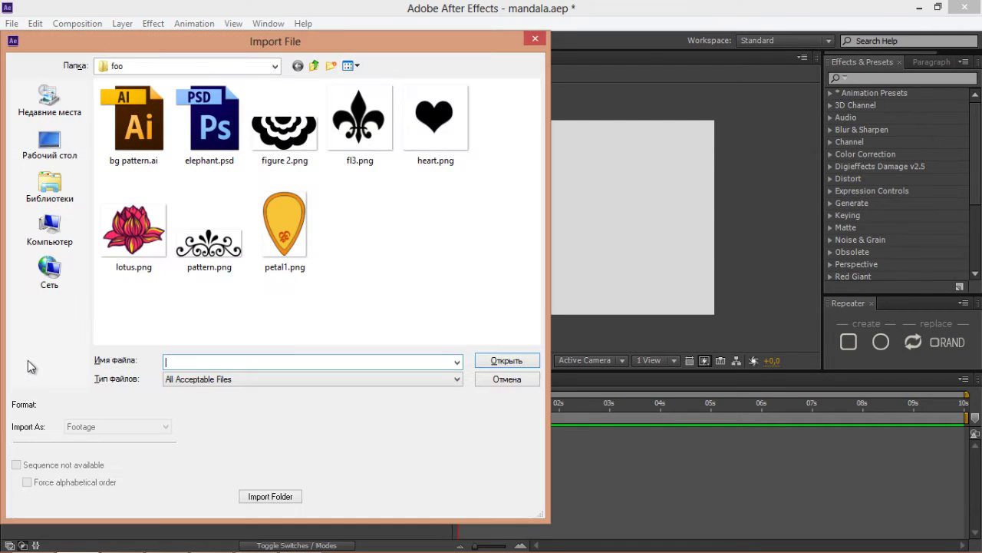
pyautogui.click(284, 123)
pyautogui.keyDown('ctrl'); pyautogui.click(284, 227); pyautogui.keyUp('ctrl')
pyautogui.keyDown('shift'); pyautogui.click(284, 123); pyautogui.keyUp('shift')
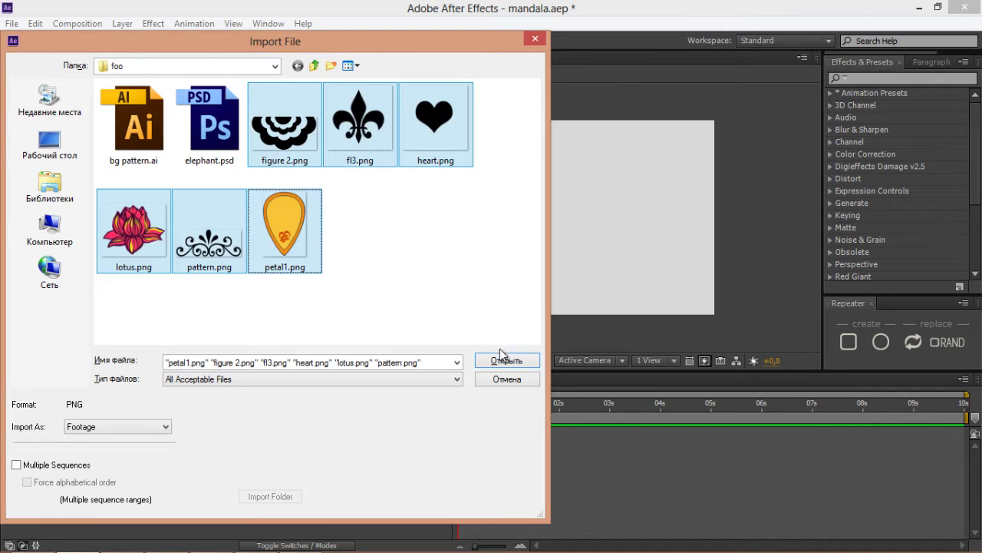
pyautogui.click(507, 360)
pyautogui.click(11, 241)
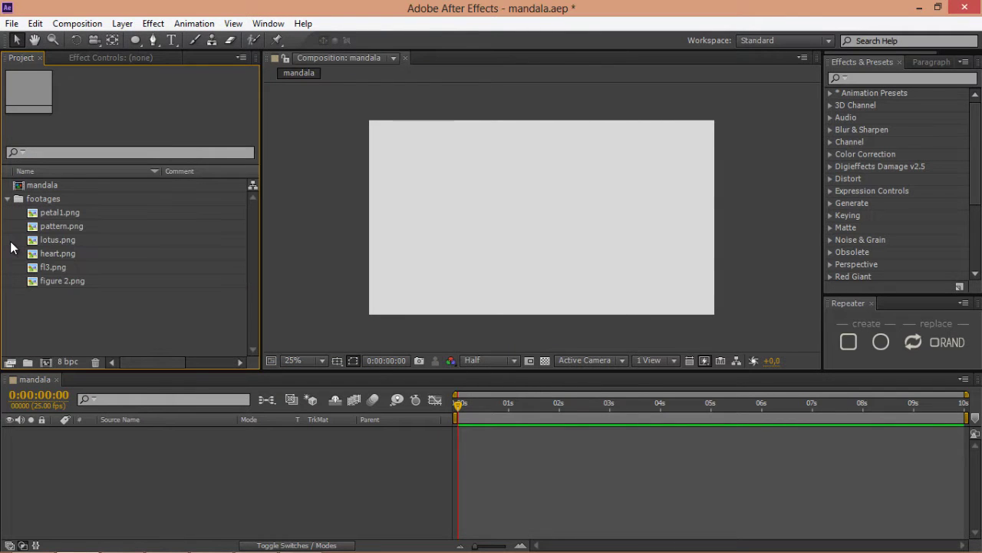
pyautogui.click(65, 172)
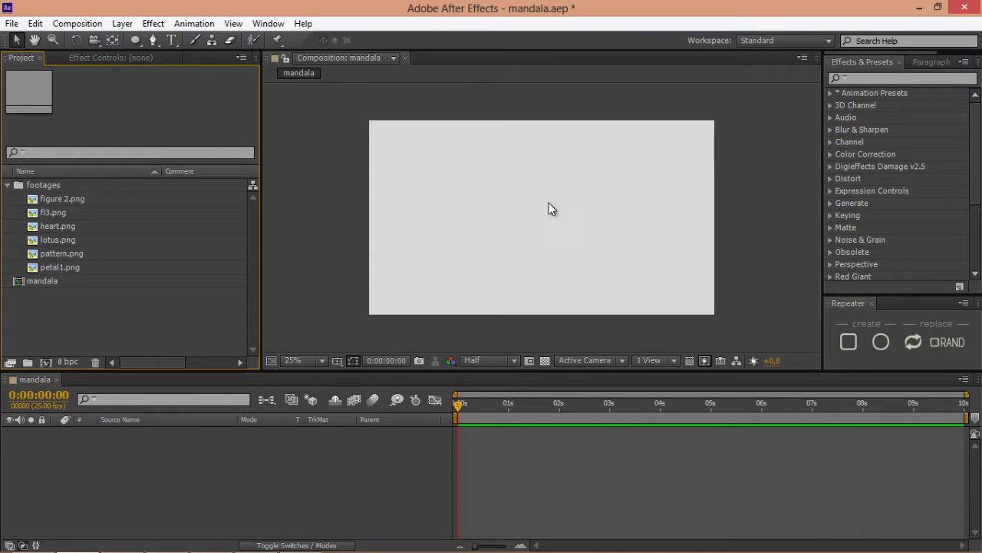
# Create a composition from petal1.png and set its width and height to 500 px.
pyautogui.click(62, 265)
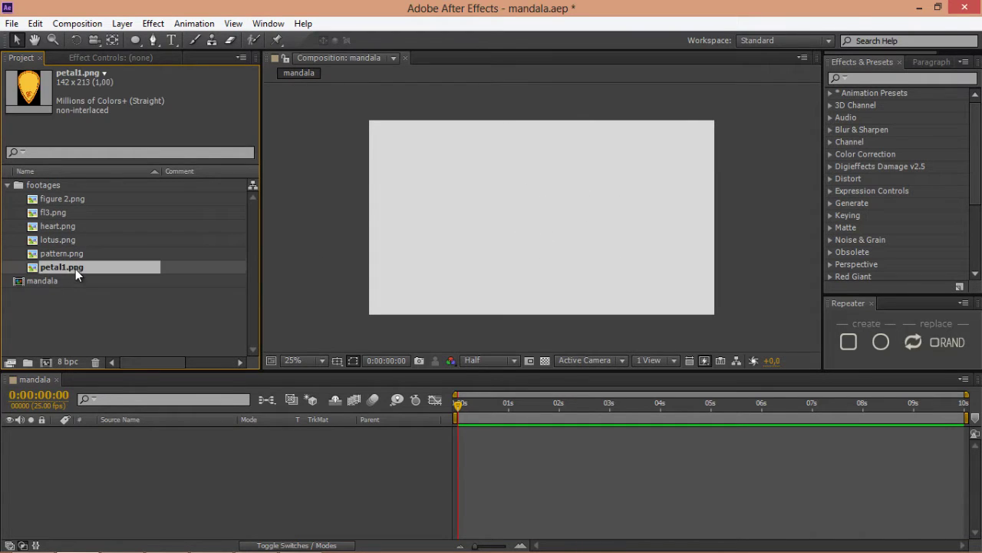
pyautogui.moveTo(73, 269); pyautogui.dragTo(48, 362)
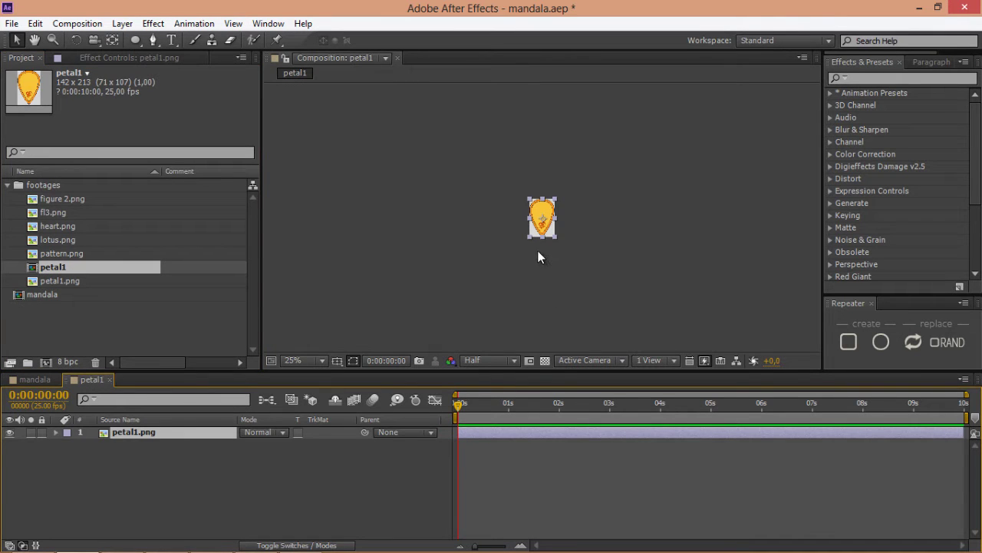
pyautogui.hotkey('ctrl', 'k')
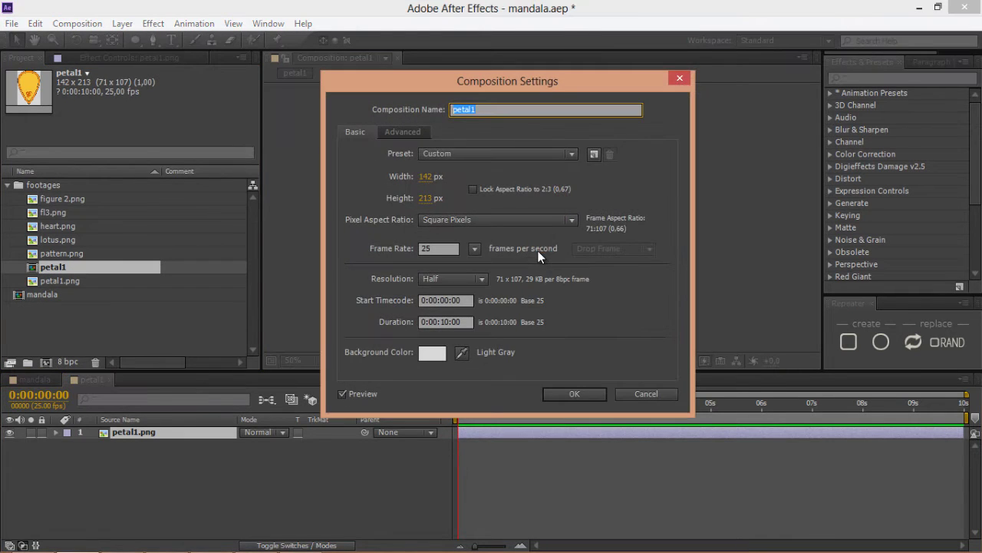
pyautogui.click(437, 181)
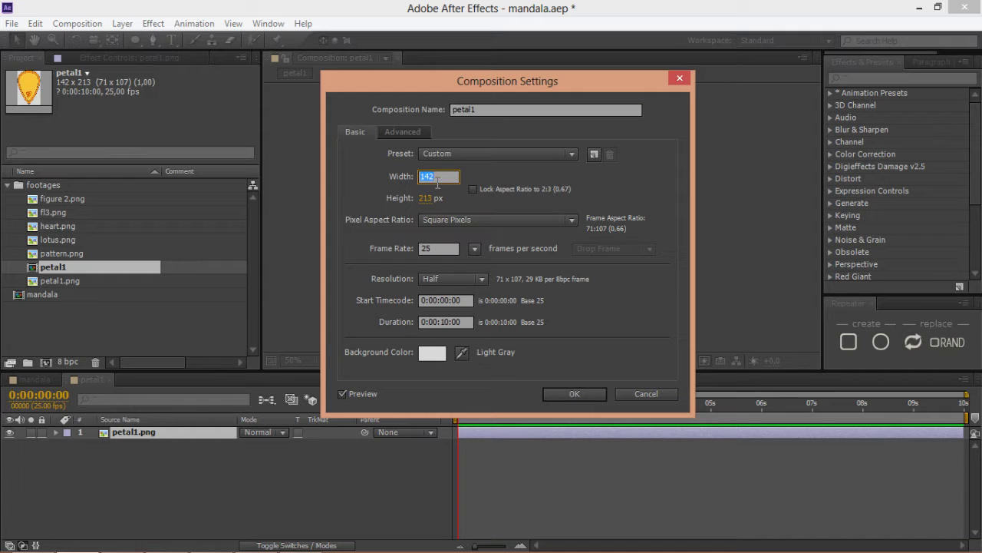
pyautogui.write('500')
pyautogui.press('Tab')
pyautogui.write('500')
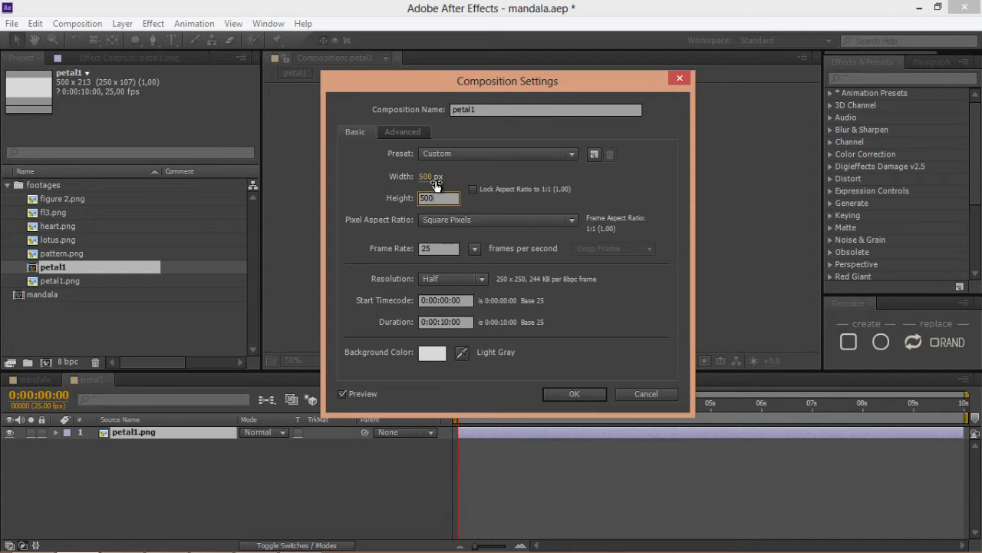
pyautogui.press('Return')
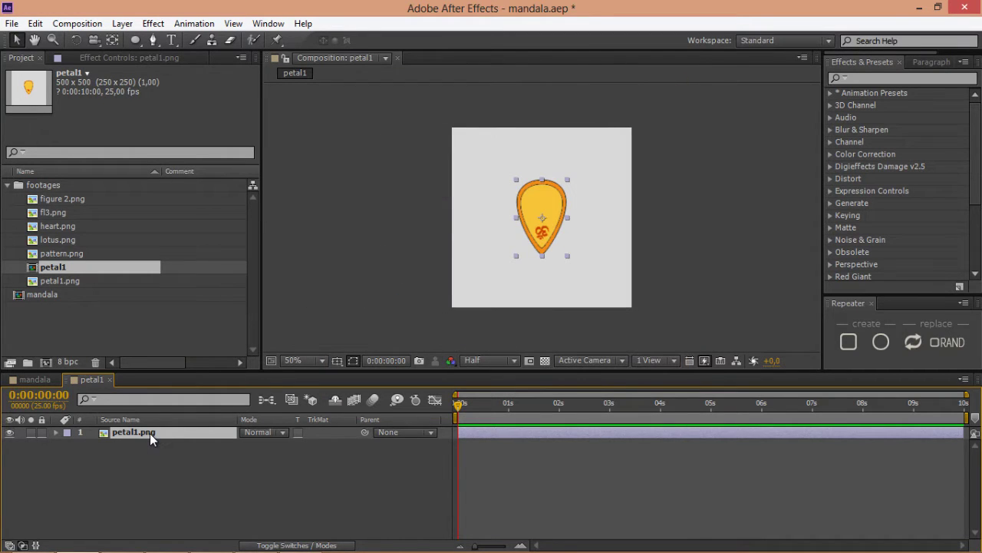
# Set the scale of the petal1.png layer to 80%.
pyautogui.press('s')
pyautogui.click(263, 444)
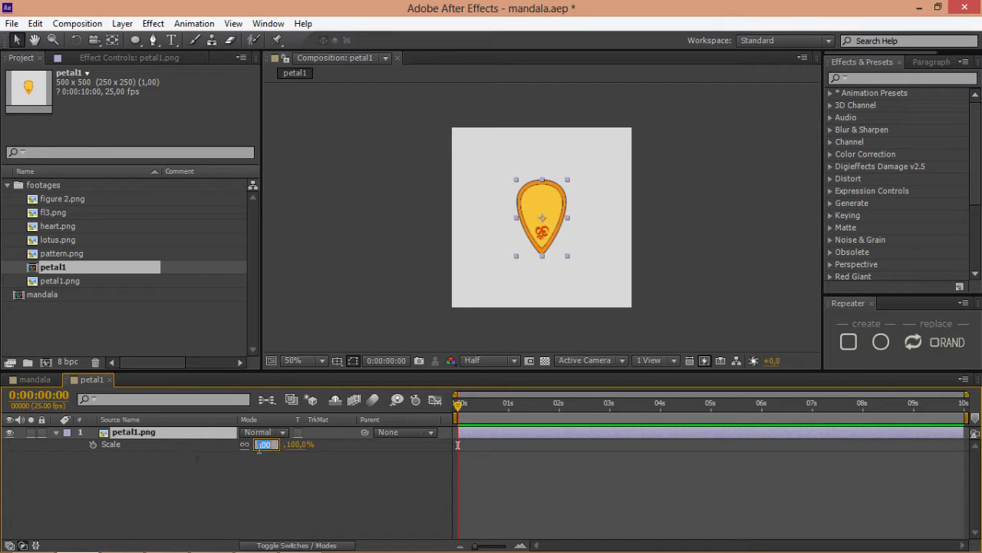
pyautogui.write('80')
pyautogui.press('Return')
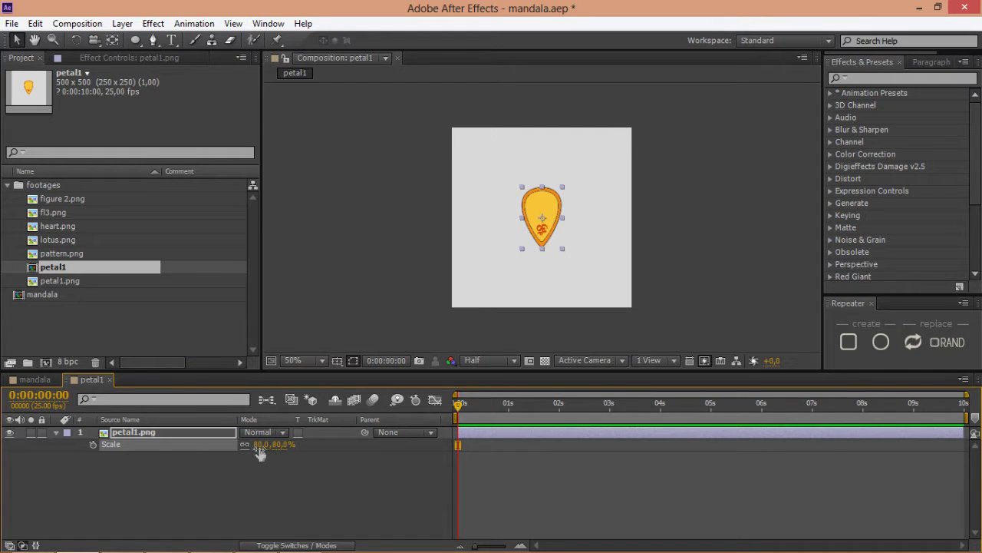
# Set the vertical anchor point value of the petal1.png layer to 0.
pyautogui.click(201, 434)
pyautogui.press('a')
pyautogui.click(273, 444)
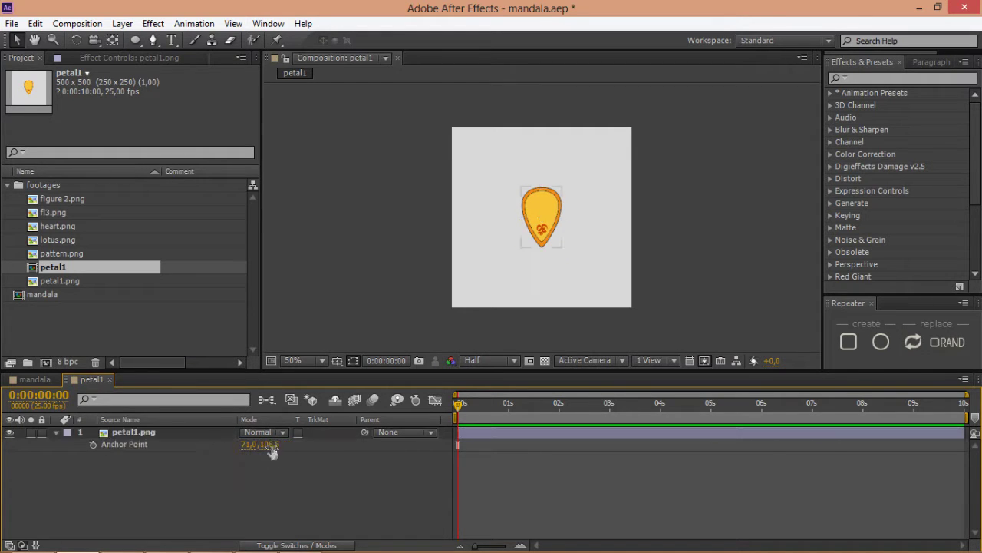
pyautogui.write('0')
pyautogui.press('Return')
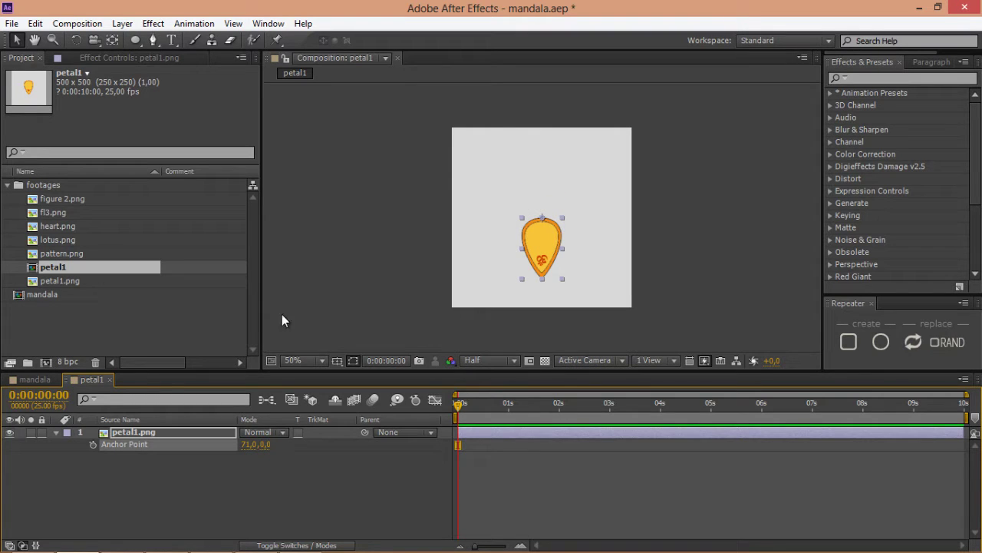
# Repeat the petal layer in a circle with Repeater, using 8 copies in one circle.
pyautogui.click(884, 340)
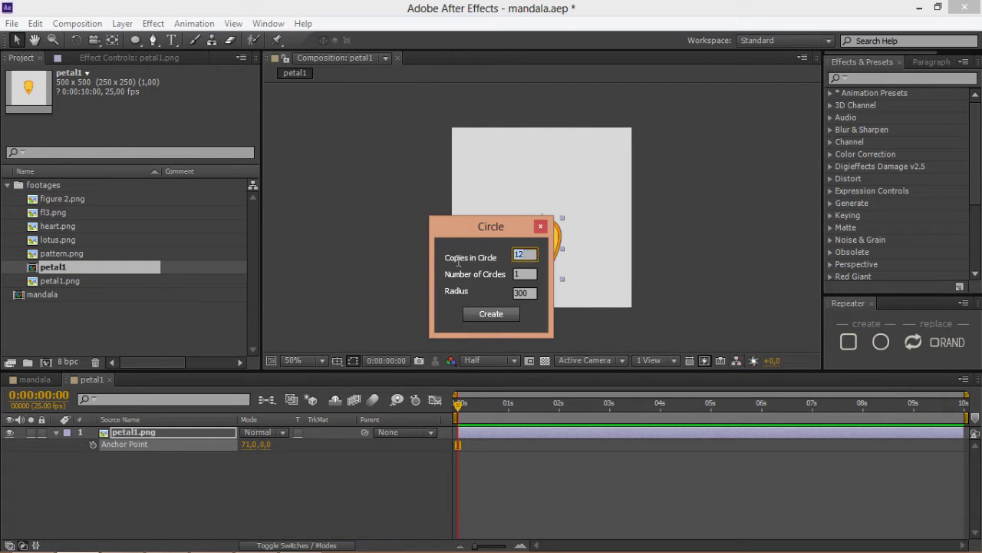
pyautogui.write('8')
pyautogui.click(491, 314)
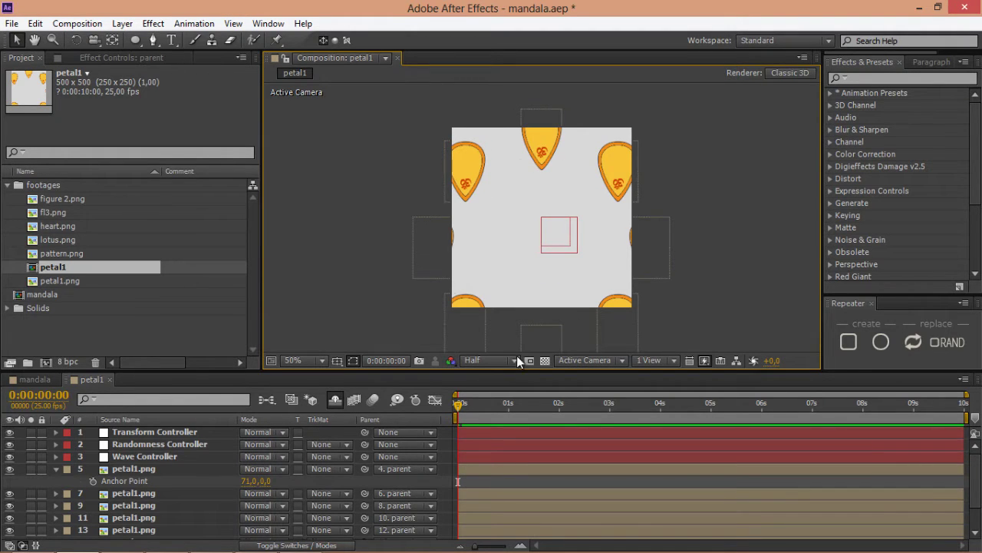
# Set the Transform Controller's Radius to 0 and enable Orient along Circle.
pyautogui.click(147, 433)
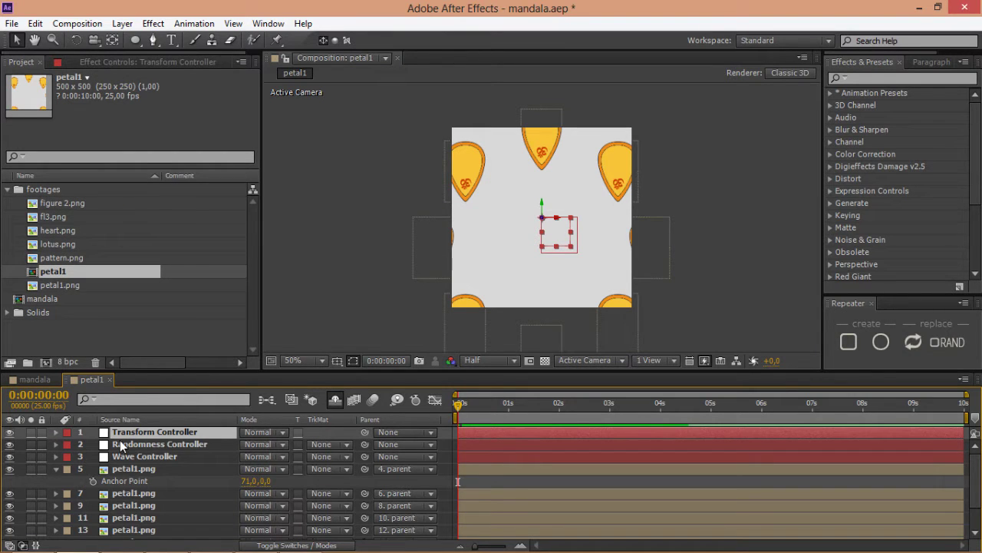
pyautogui.click(174, 62)
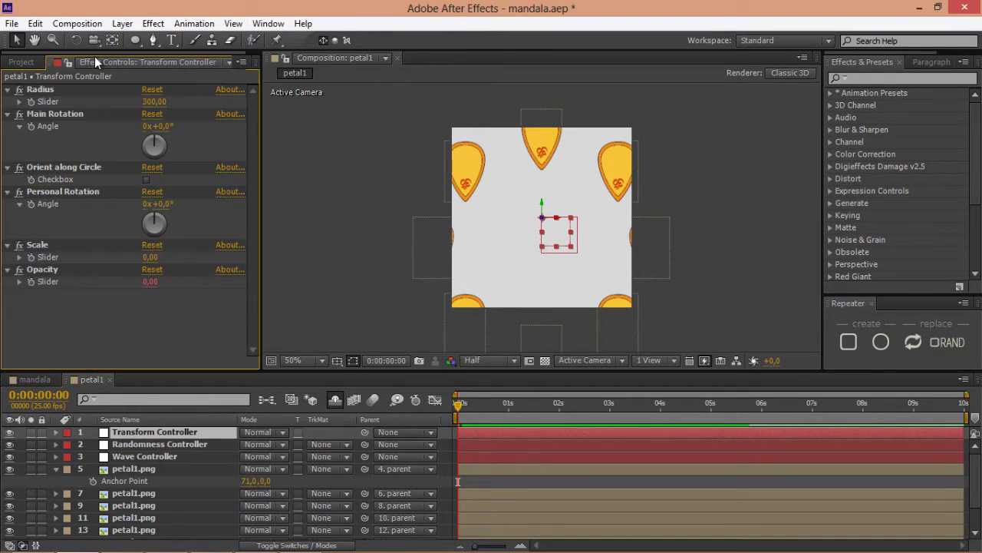
pyautogui.click(154, 102)
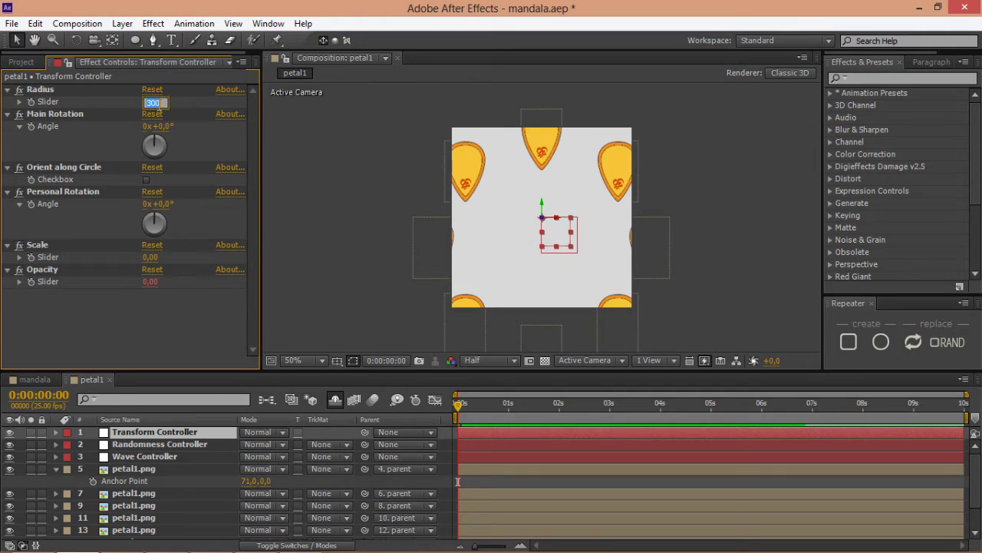
pyautogui.write('0')
pyautogui.press('Return')
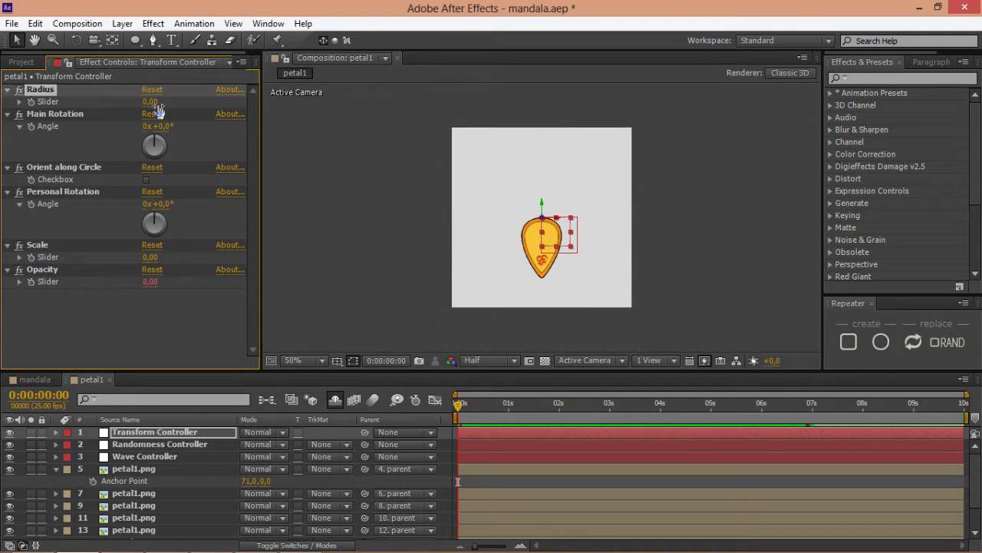
pyautogui.click(78, 167)
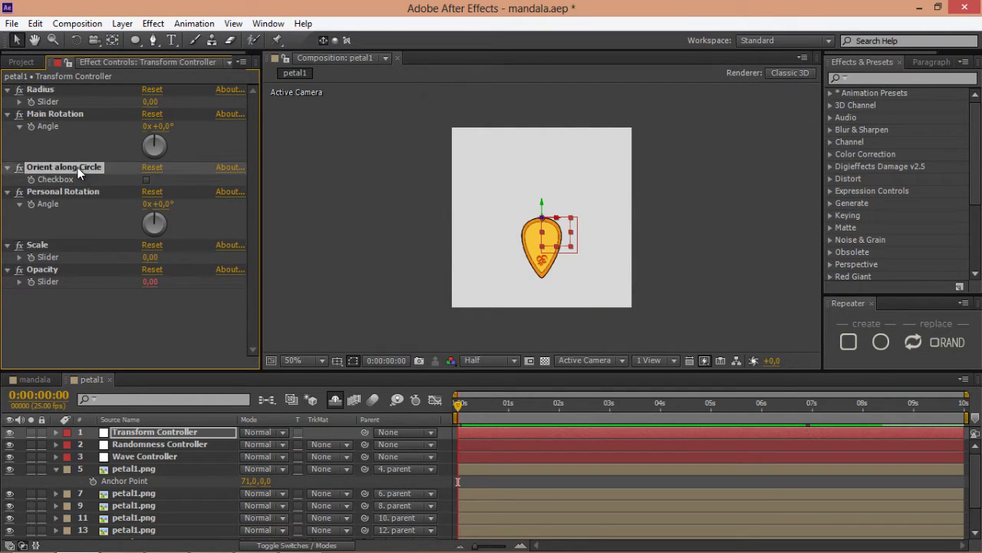
pyautogui.click(146, 179)
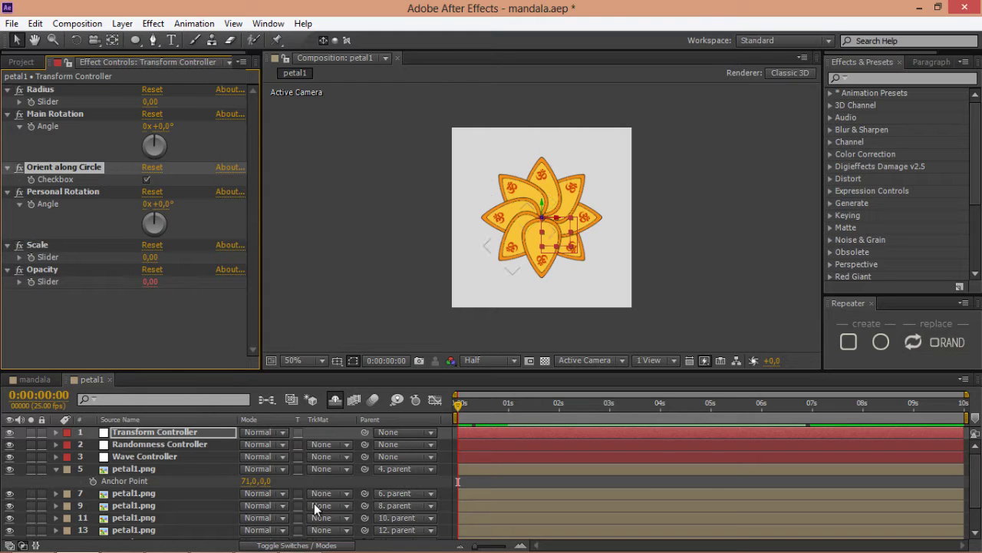
# Set the blending mode of all petal1.png layers to Multiply.
pyautogui.click(143, 469)
pyautogui.scroll(-2, 145, 476)
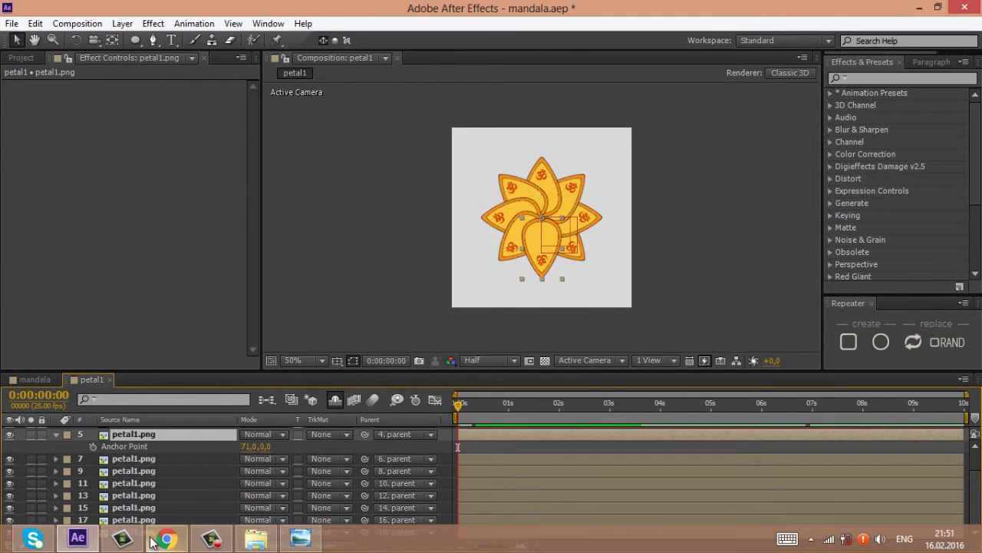
pyautogui.keyDown('shift'); pyautogui.click(150, 532); pyautogui.keyUp('shift')
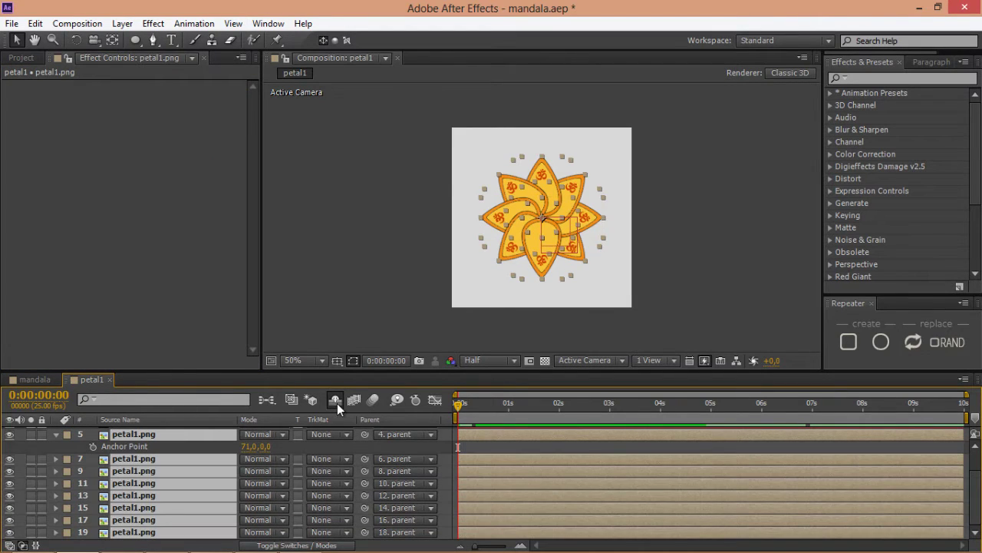
pyautogui.click(324, 462)
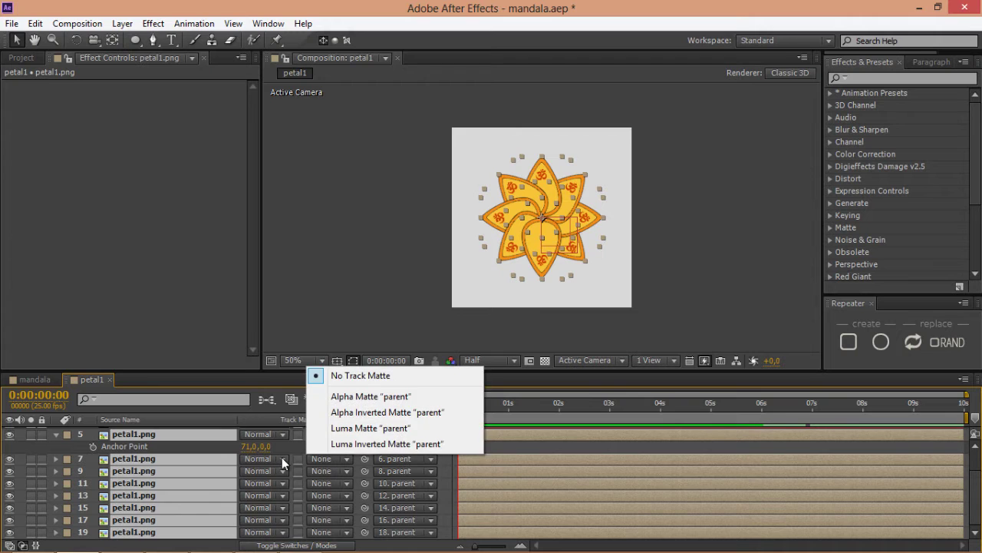
pyautogui.click(269, 459)
pyautogui.click(347, 75)
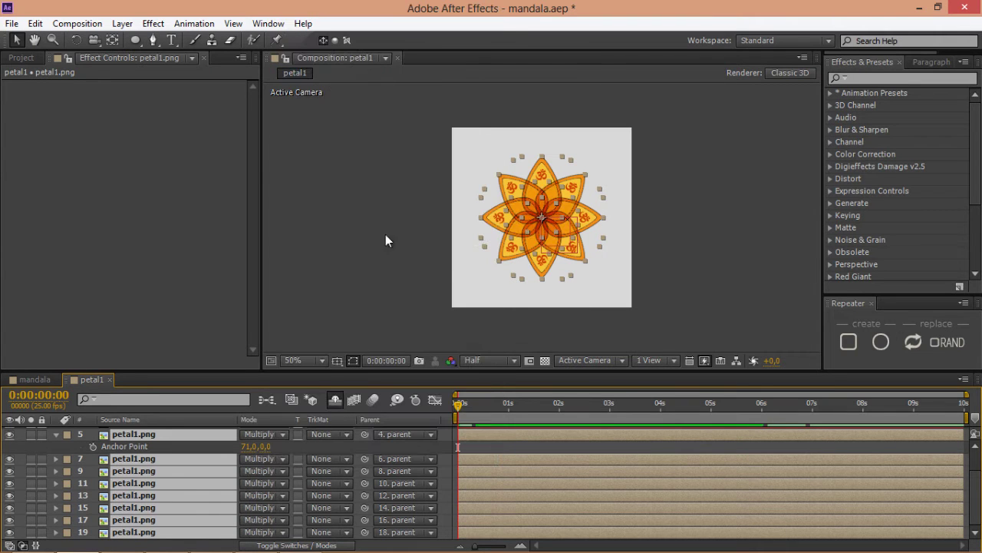
pyautogui.click(445, 449)
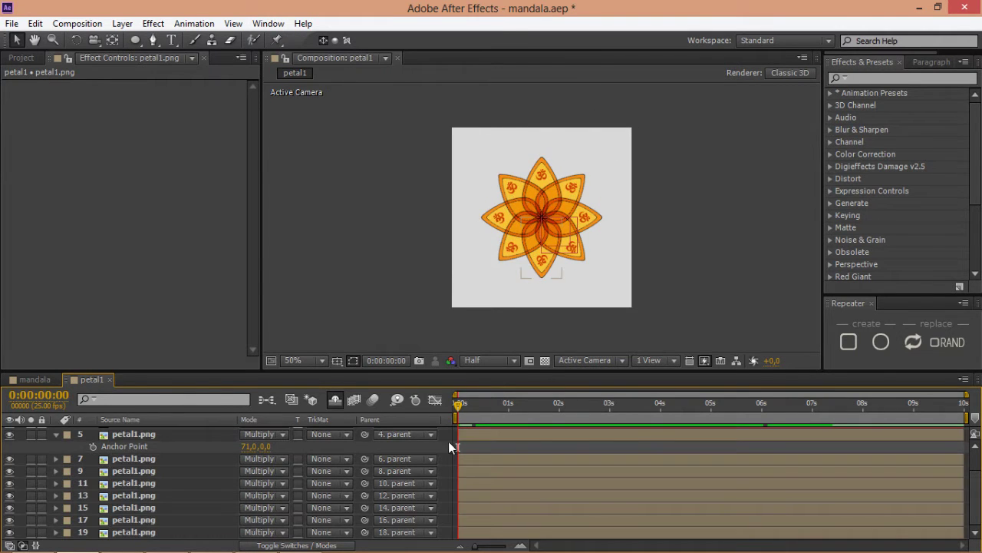
# Place the petal1 composition as a layer in the mandala composition.
pyautogui.click(34, 379)
pyautogui.click(18, 60)
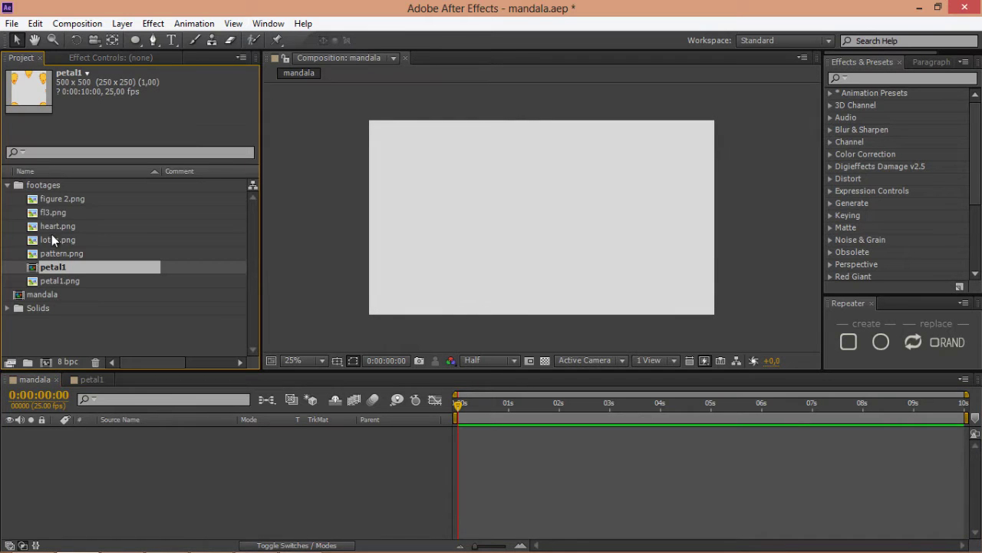
pyautogui.moveTo(53, 265); pyautogui.dragTo(100, 480)
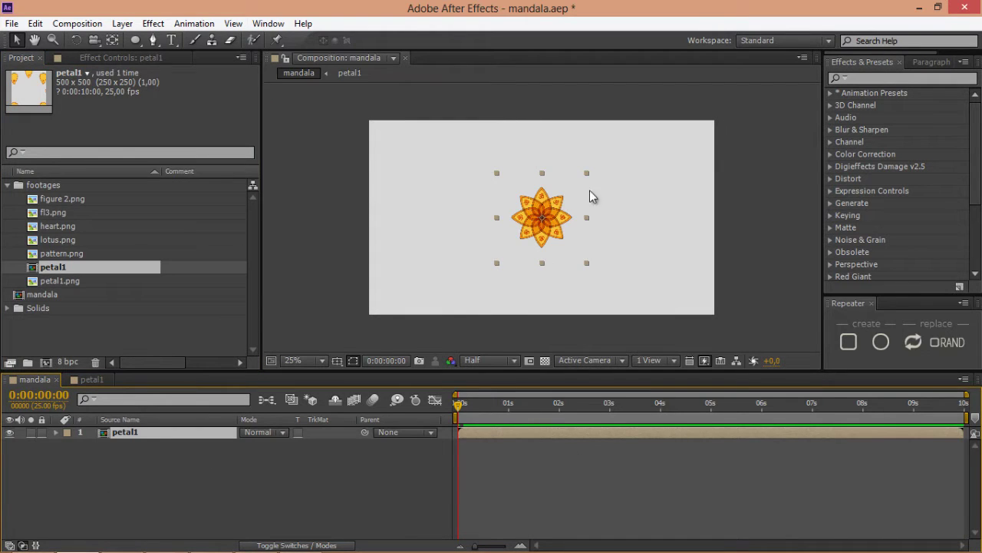
pyautogui.scroll(2, 575, 231)
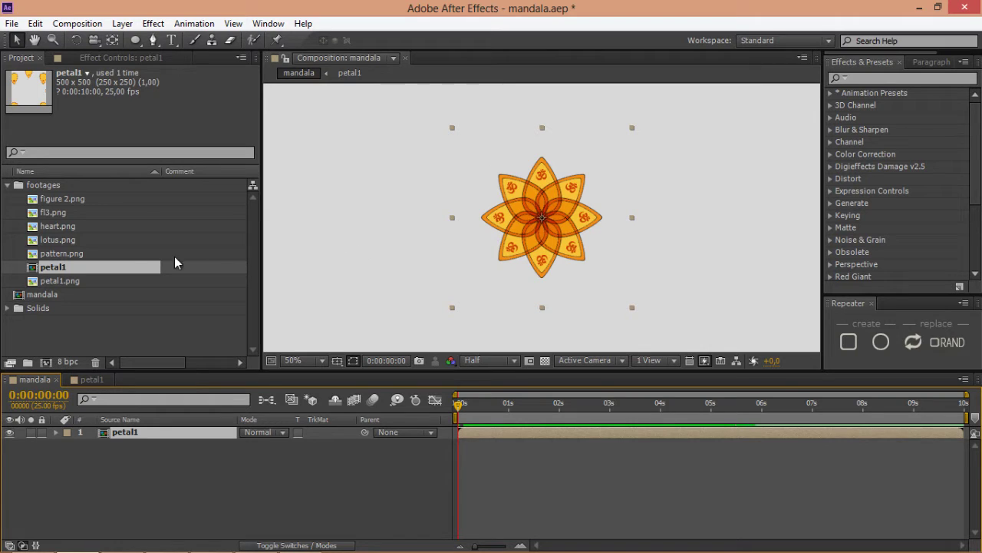
# Create a new composition from heart.png and set its size to 500 x 500 px.
pyautogui.moveTo(66, 226); pyautogui.dragTo(45, 361)
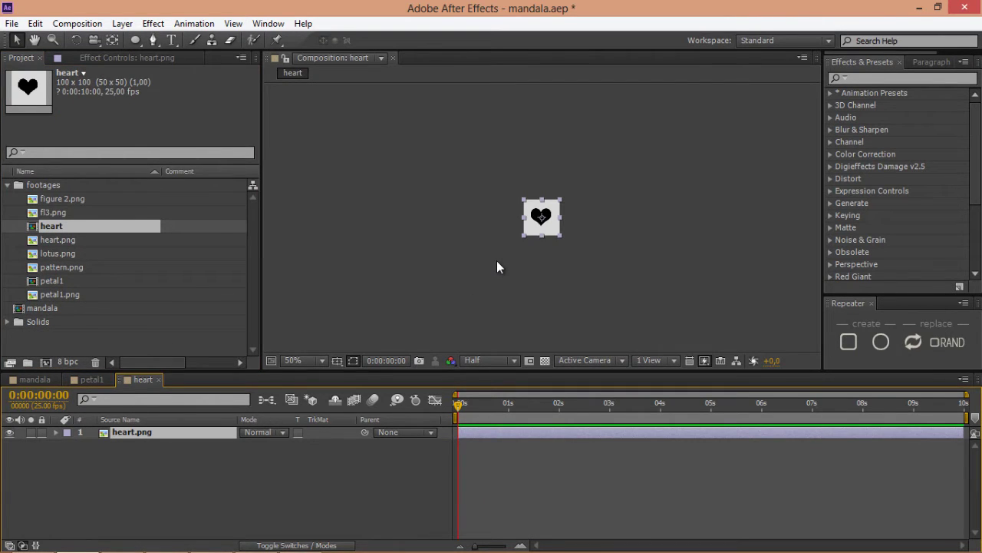
pyautogui.hotkey('ctrl', 'k')
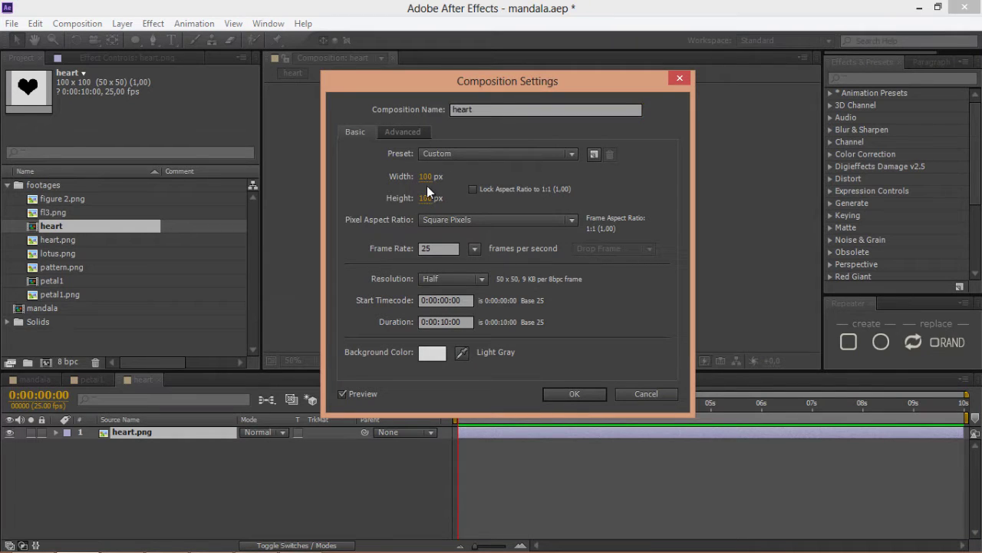
pyautogui.click(426, 176)
pyautogui.write('500')
pyautogui.press('Tab')
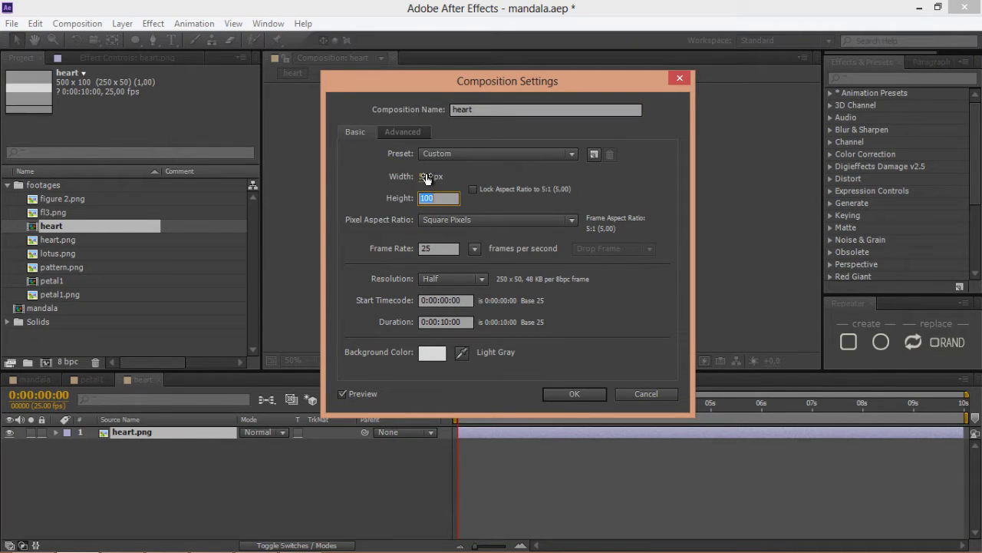
pyautogui.write('500')
pyautogui.press('Return')
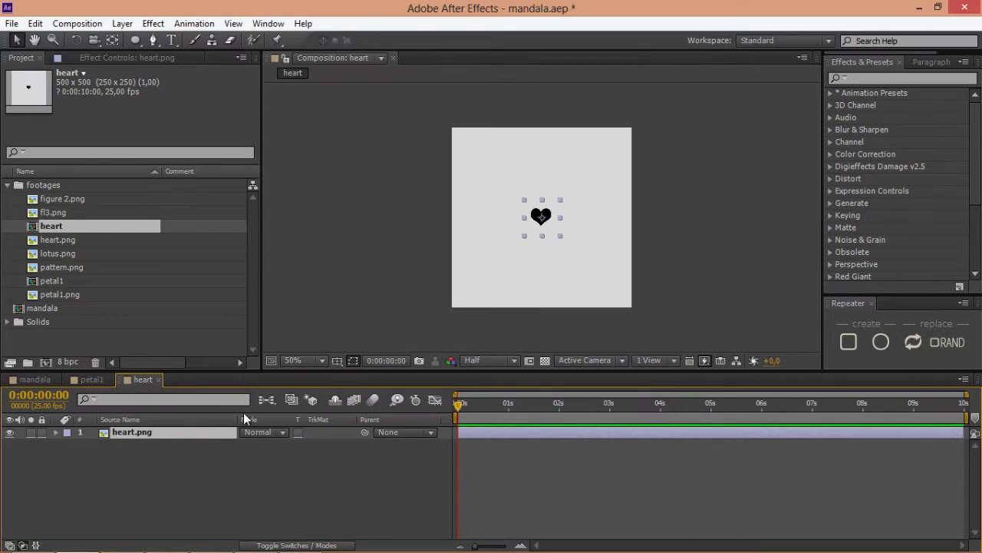
# Rotate the heart.png layer in the heart composition to 90°.
pyautogui.press('r')
pyautogui.click(261, 447)
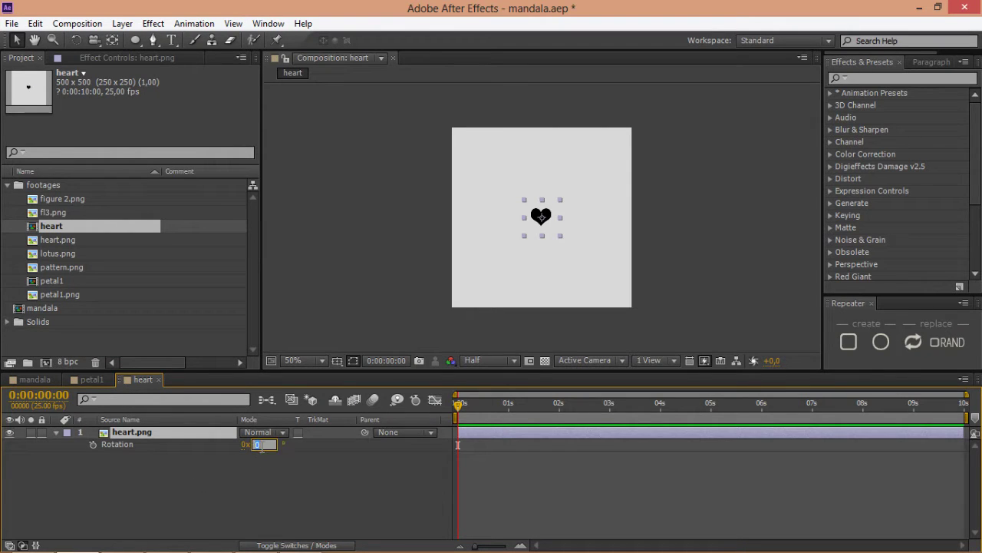
pyautogui.write('90')
pyautogui.press('Return')
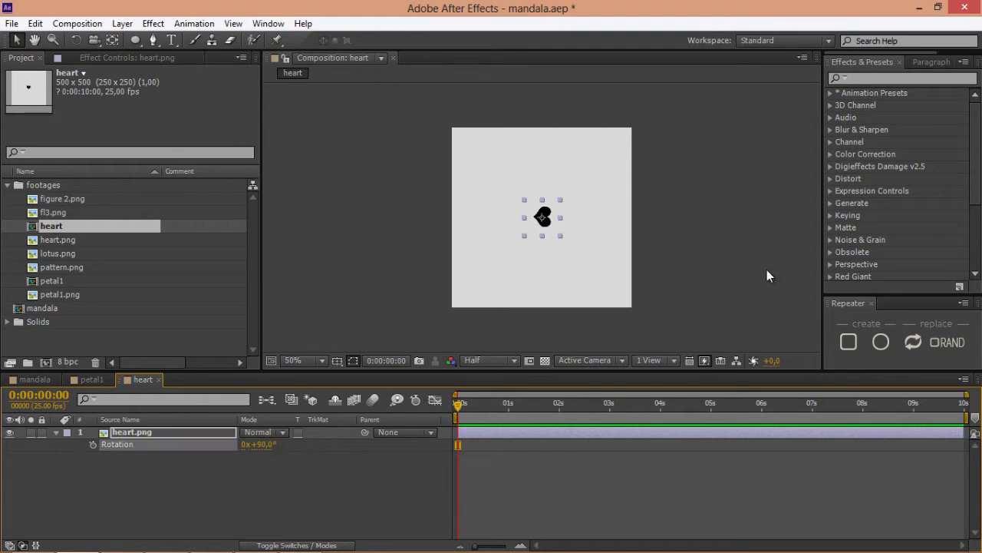
# Repeat the heart.png layer in a circle with Repeater, using 8 copies, one circle and a radius of 150.
pyautogui.click(881, 343)
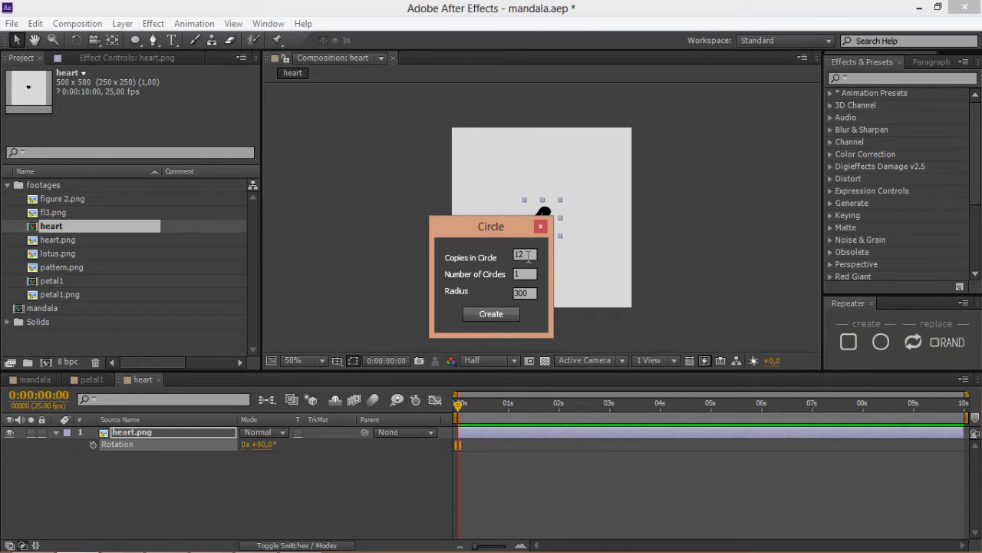
pyautogui.write('80')
pyautogui.doubleClick(518, 295)
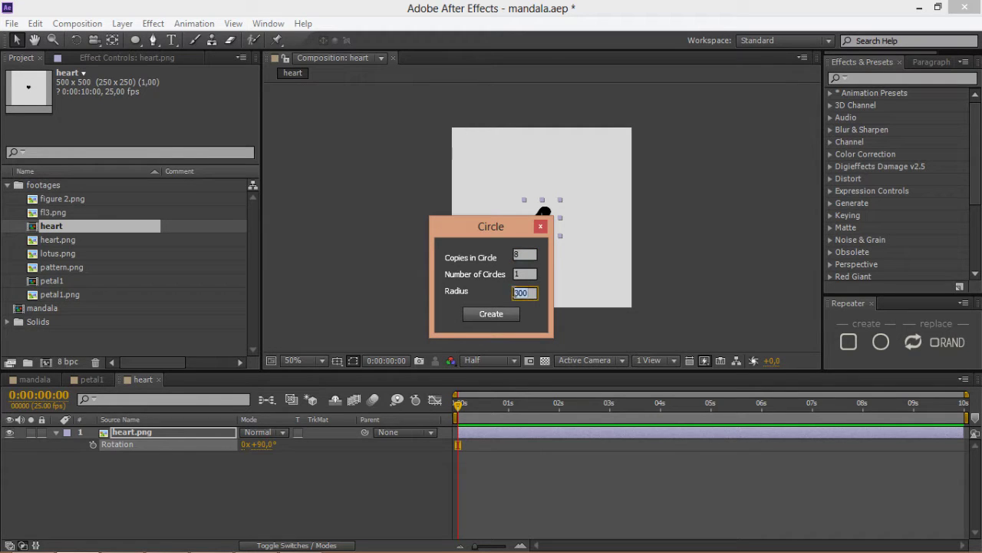
pyautogui.click(495, 314)
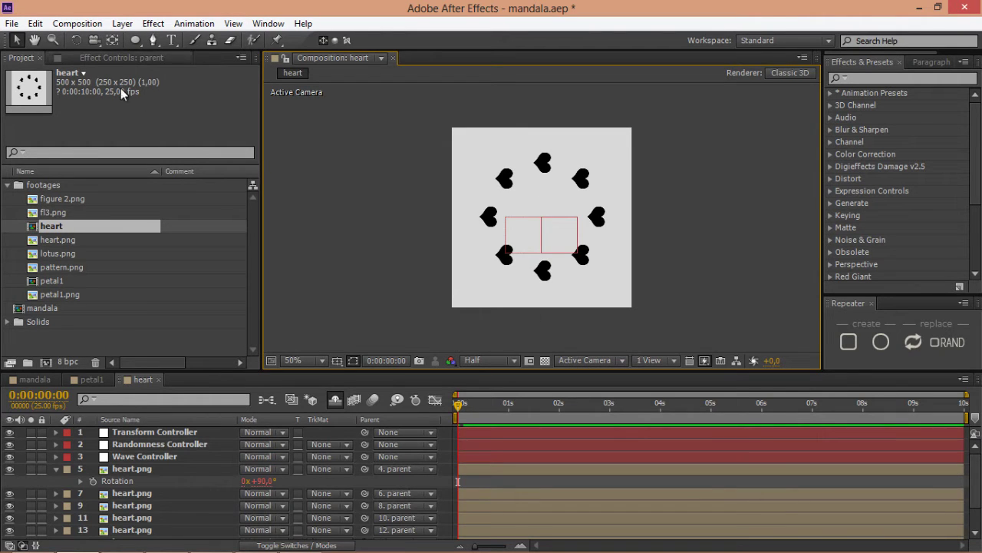
# Enable Orient along Circle on the heart composition's Transform Controller.
pyautogui.click(153, 434)
pyautogui.click(121, 58)
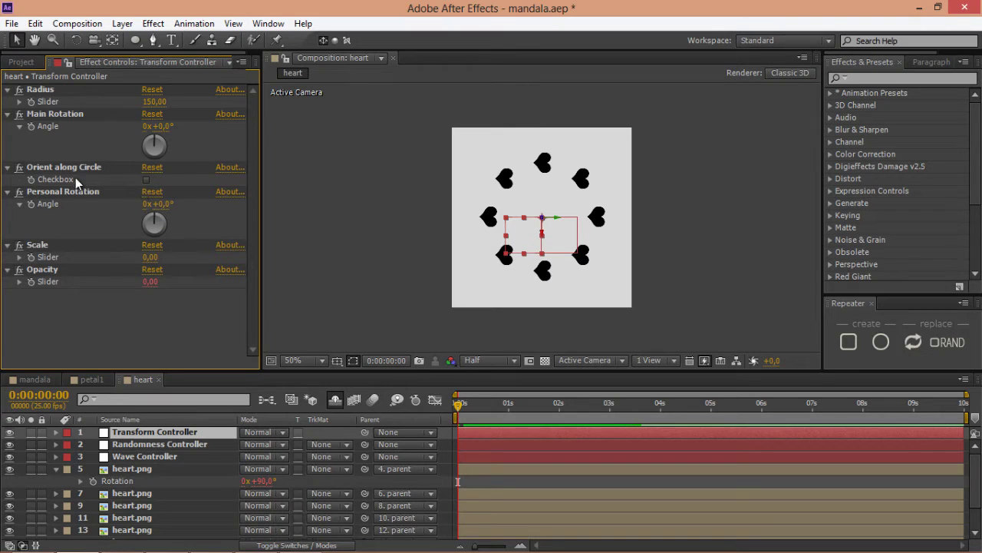
pyautogui.click(147, 179)
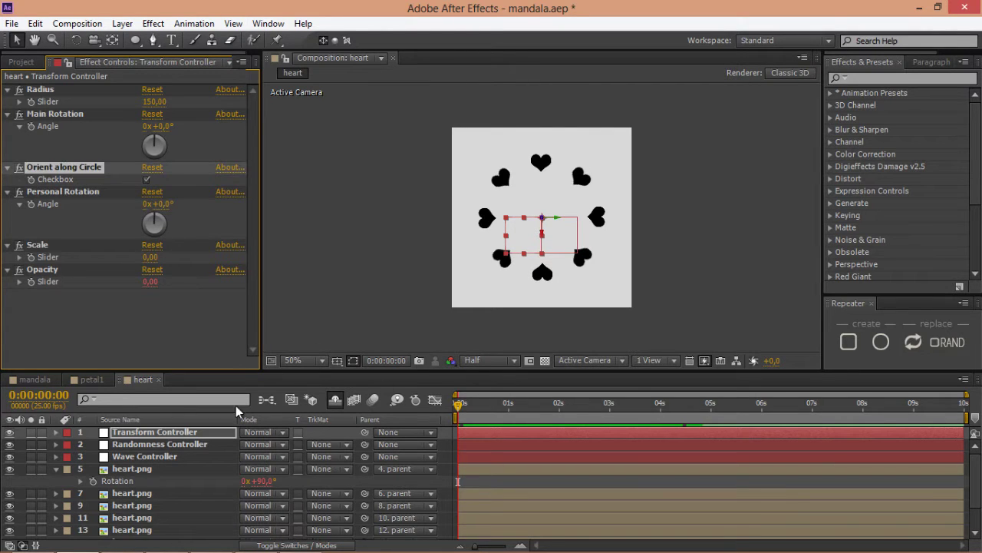
# Place the heart composition in the mandala composition as a layer above petal1.
pyautogui.click(35, 379)
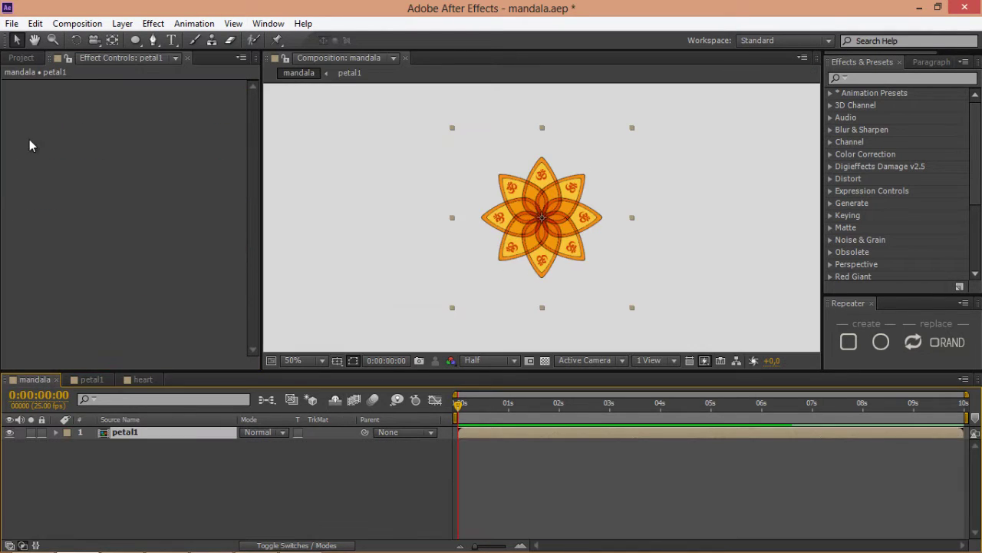
pyautogui.click(15, 59)
pyautogui.moveTo(50, 230); pyautogui.dragTo(106, 432)
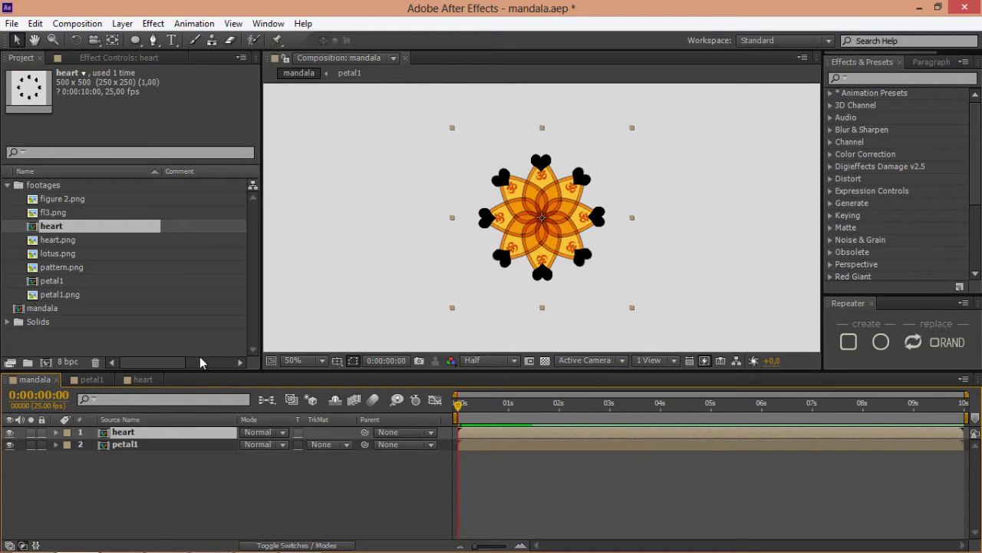
# Rotate the heart layer in the mandala composition to 23° so the hearts sit between the petals.
pyautogui.press('r')
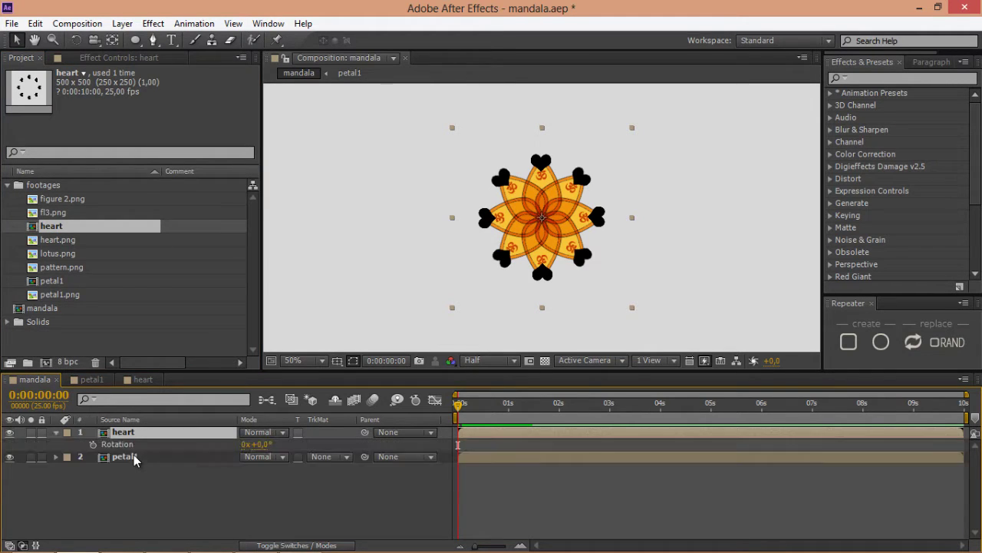
pyautogui.click(261, 445)
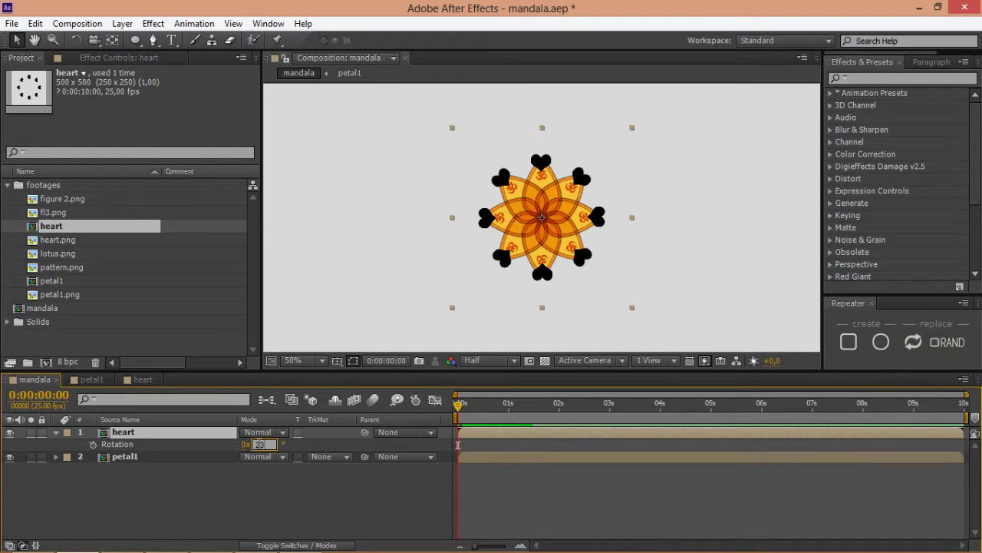
pyautogui.press('Return')
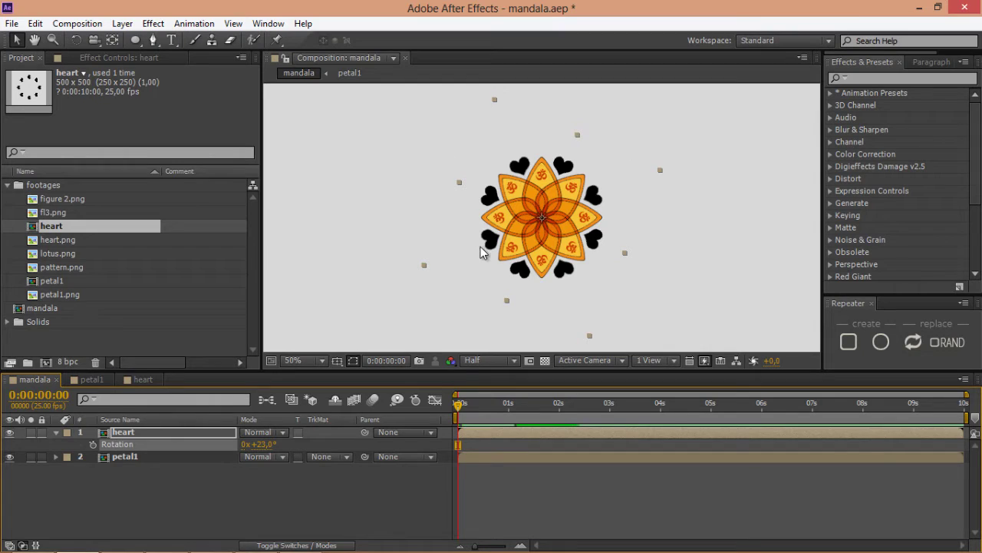
pyautogui.click(171, 465)
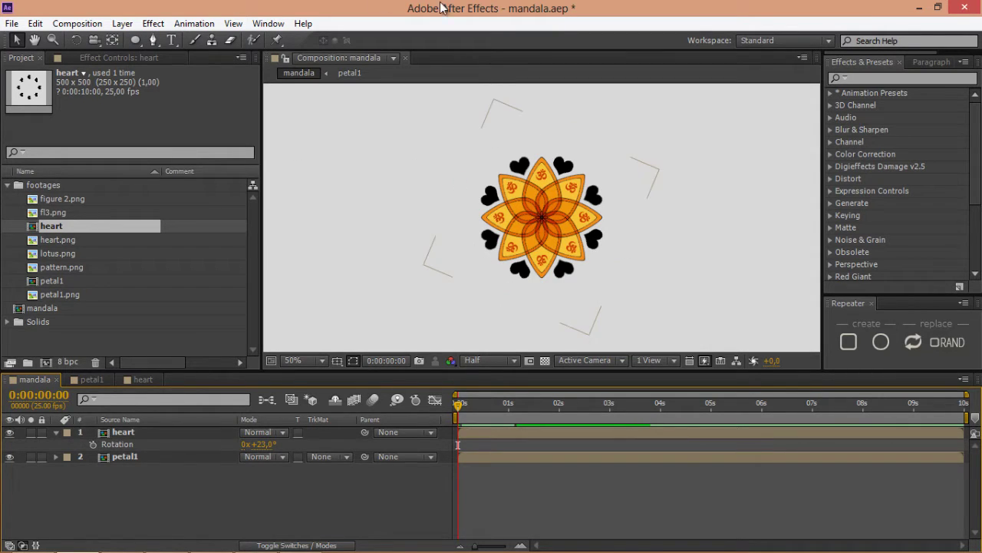
pyautogui.click(495, 195)
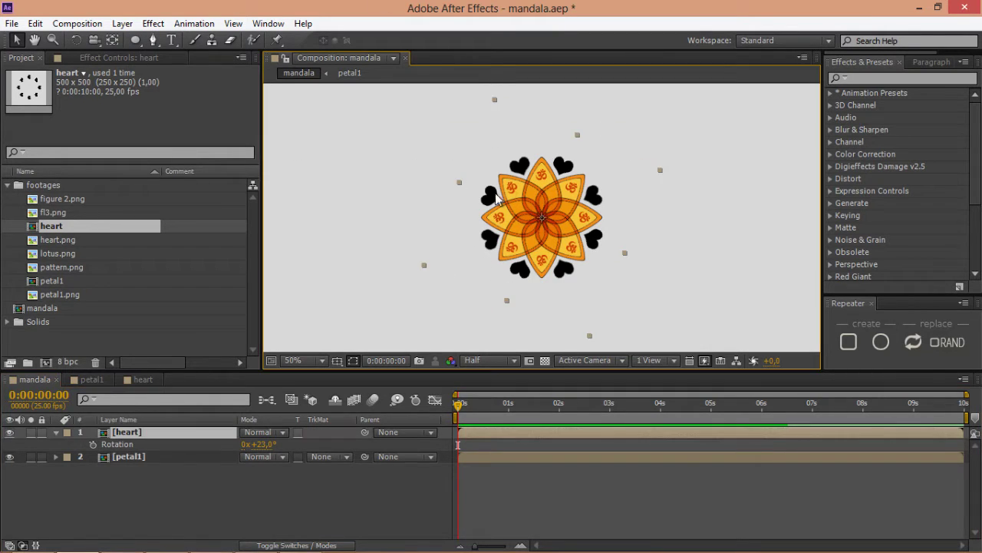
# Add an ellipse on a new shape layer and set its path size to 380 x 380.
pyautogui.click(171, 505)
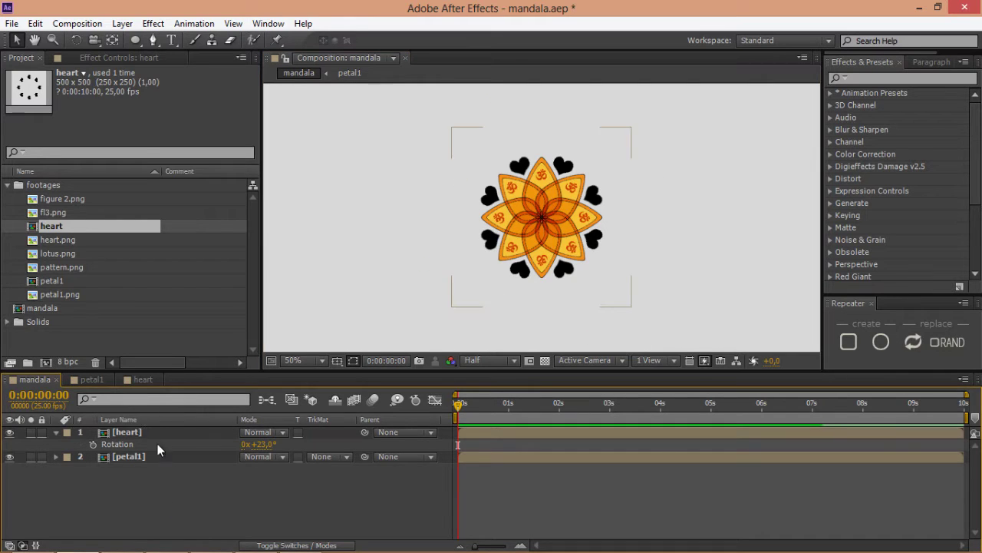
pyautogui.doubleClick(136, 41)
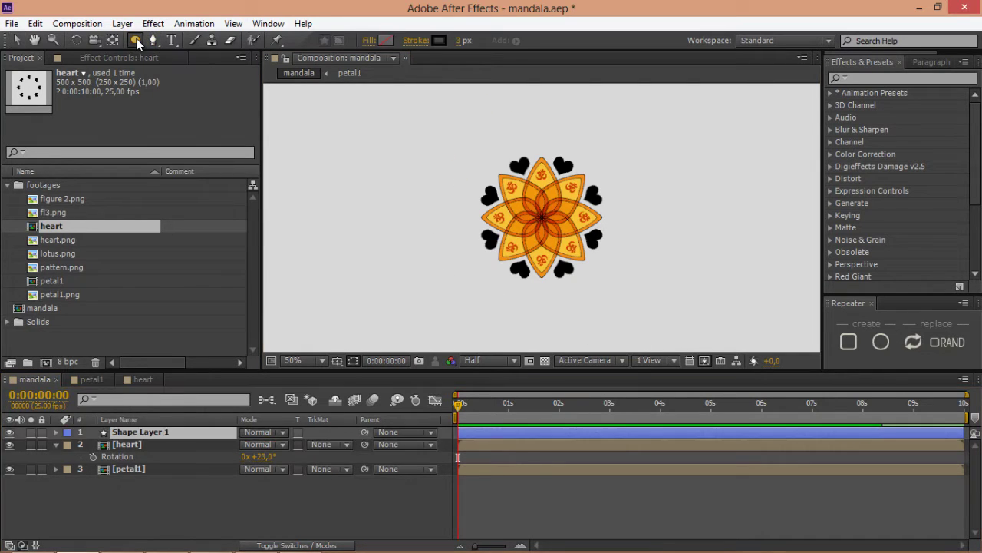
pyautogui.click(82, 457)
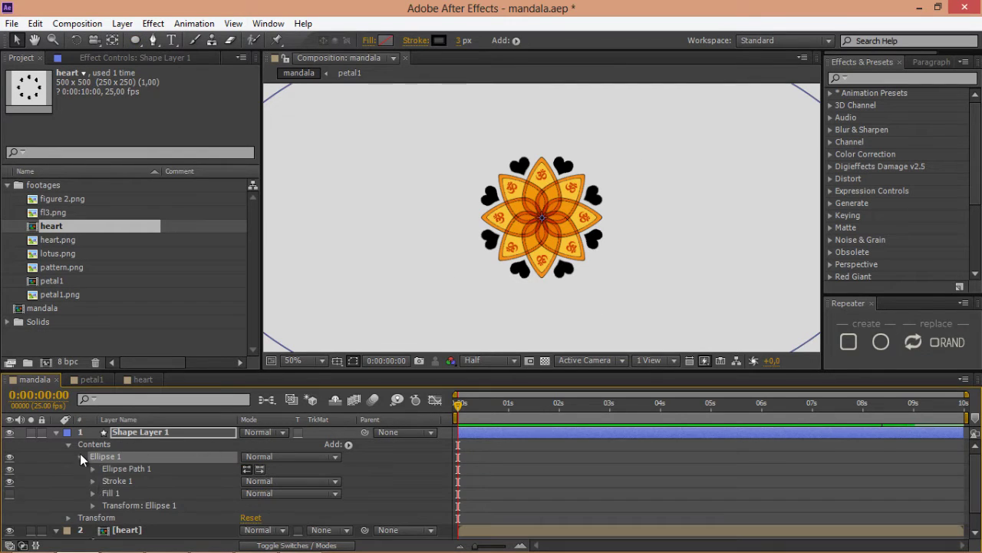
pyautogui.click(93, 469)
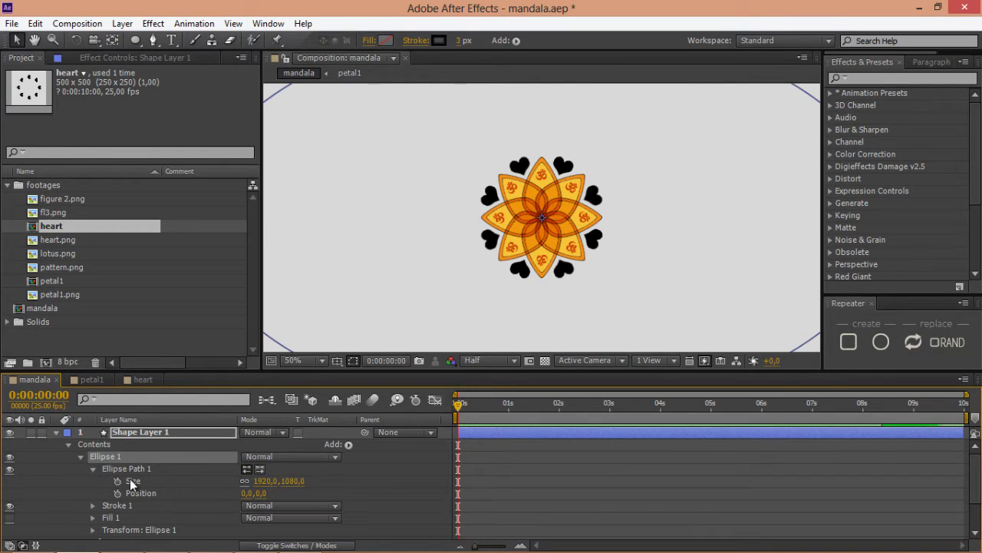
pyautogui.click(259, 482)
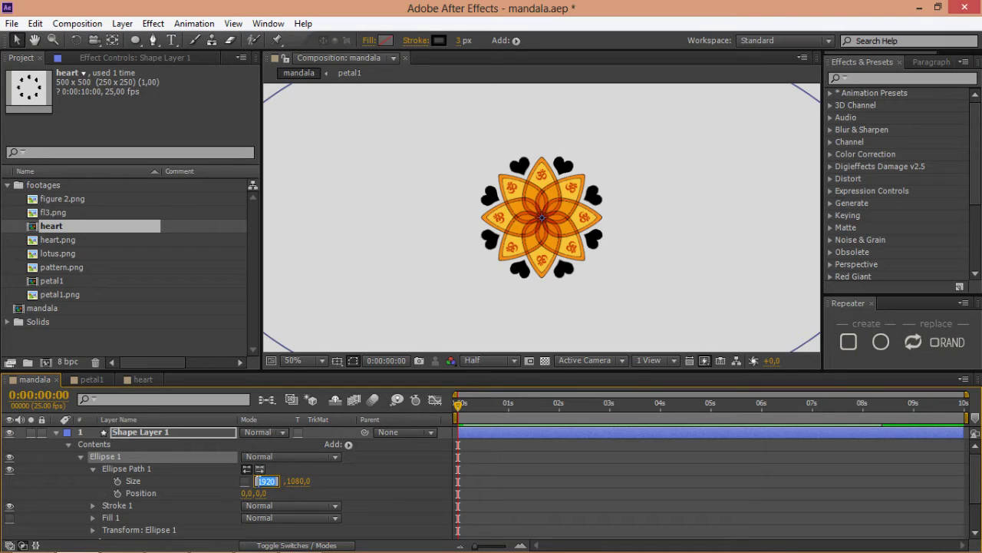
pyautogui.write('380')
pyautogui.press('Tab')
pyautogui.write('380')
pyautogui.press('Return')
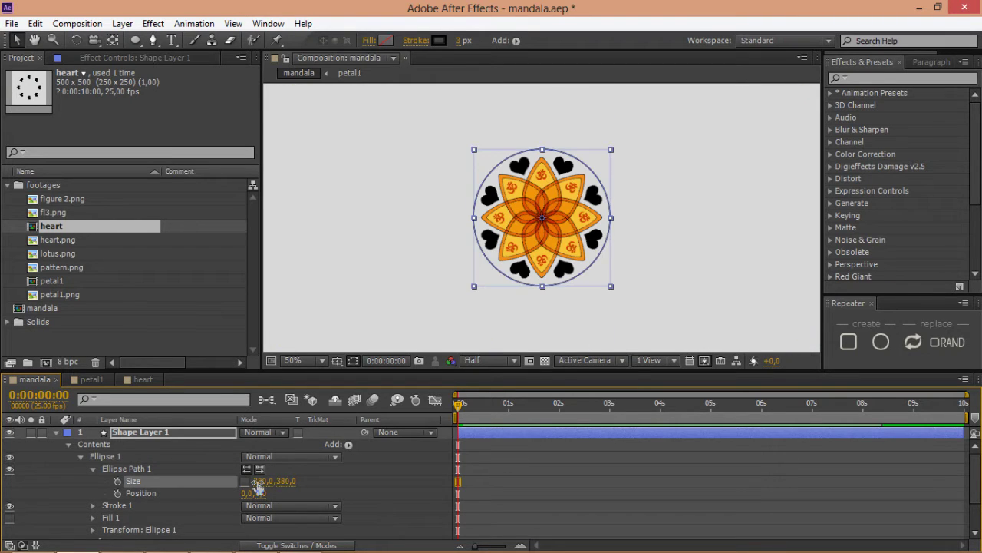
# Duplicate the ellipse within the shape layer and set the copy's path size to 365 x 365.
pyautogui.click(126, 458)
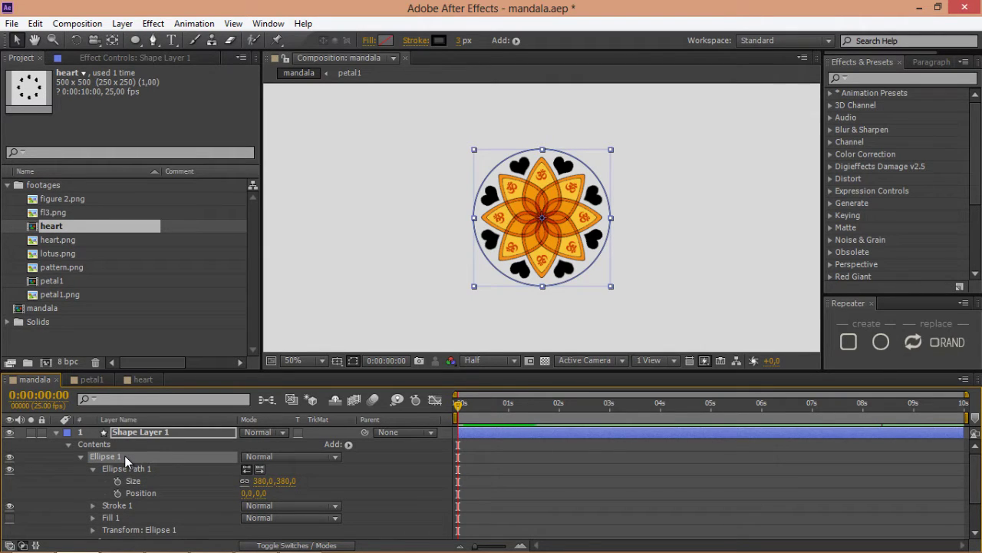
pyautogui.hotkey('ctrl', 'd')
pyautogui.click(81, 458)
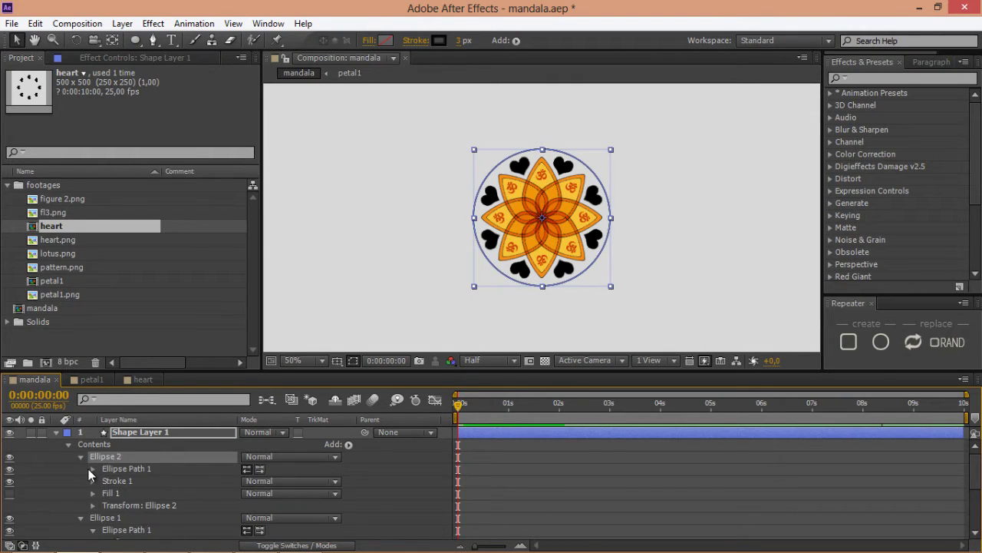
pyautogui.click(88, 469)
pyautogui.click(93, 468)
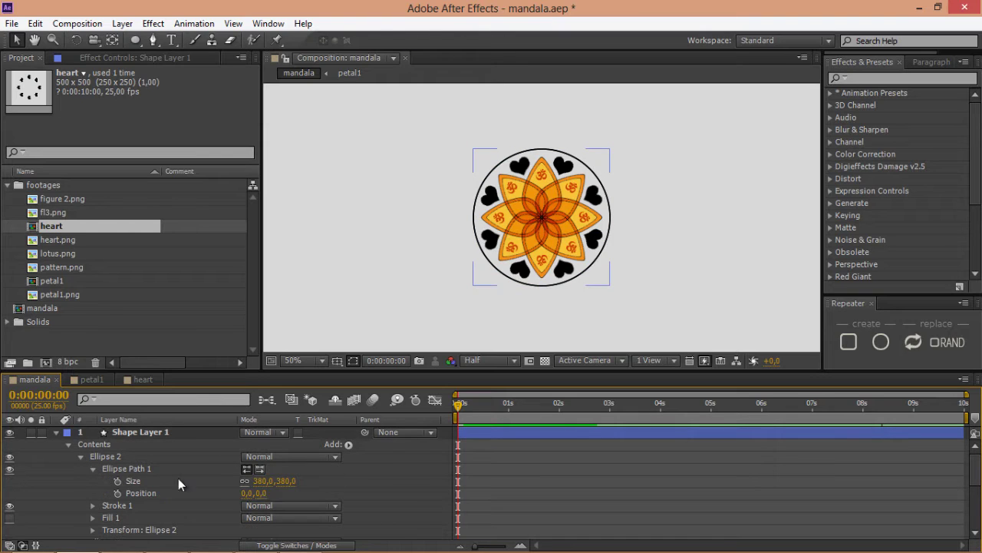
pyautogui.click(264, 481)
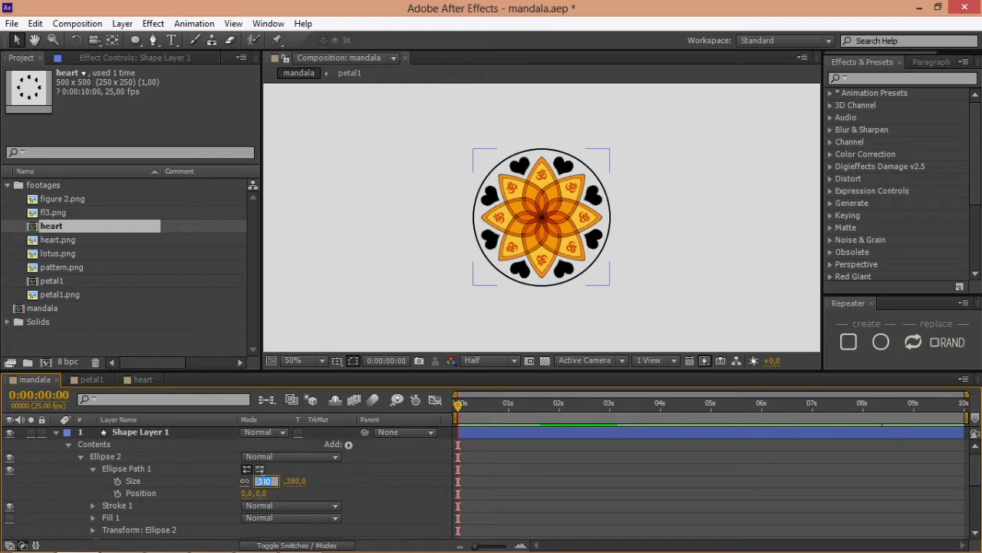
pyautogui.write('335')
pyautogui.press('Return')
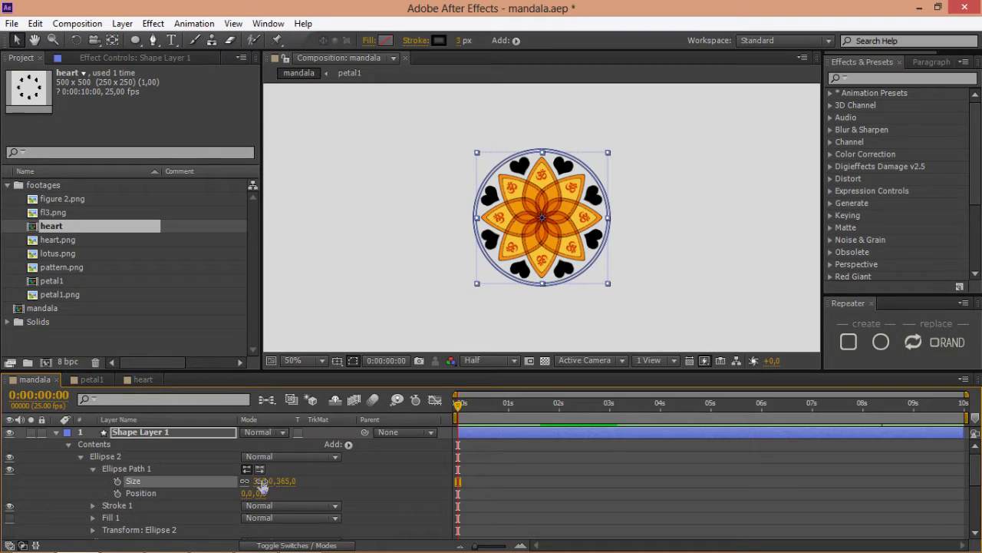
# Set the inner ellipse's stroke width to 2 px and add dashes to its stroke.
pyautogui.click(458, 42)
pyautogui.press('Return')
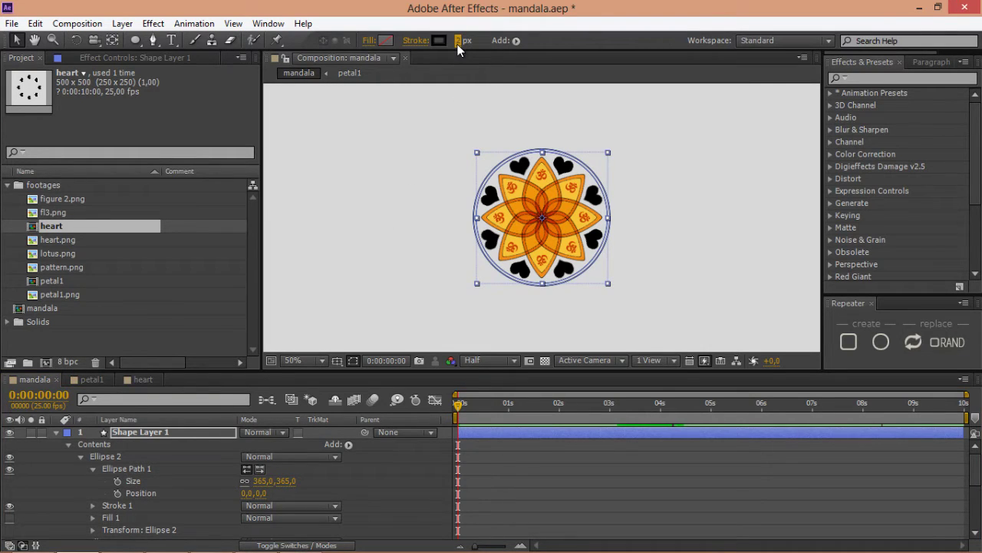
pyautogui.click(93, 505)
pyautogui.click(246, 532)
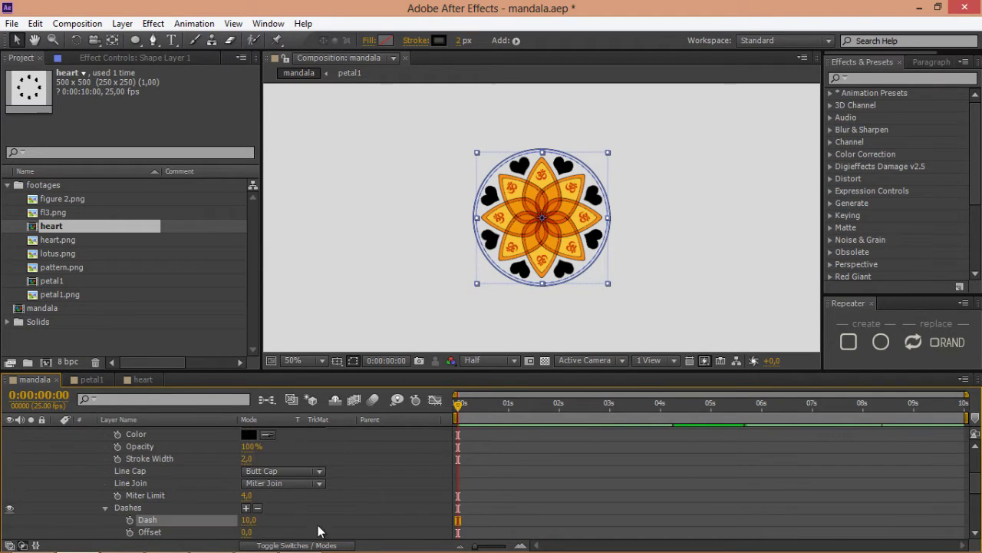
pyautogui.click(520, 112)
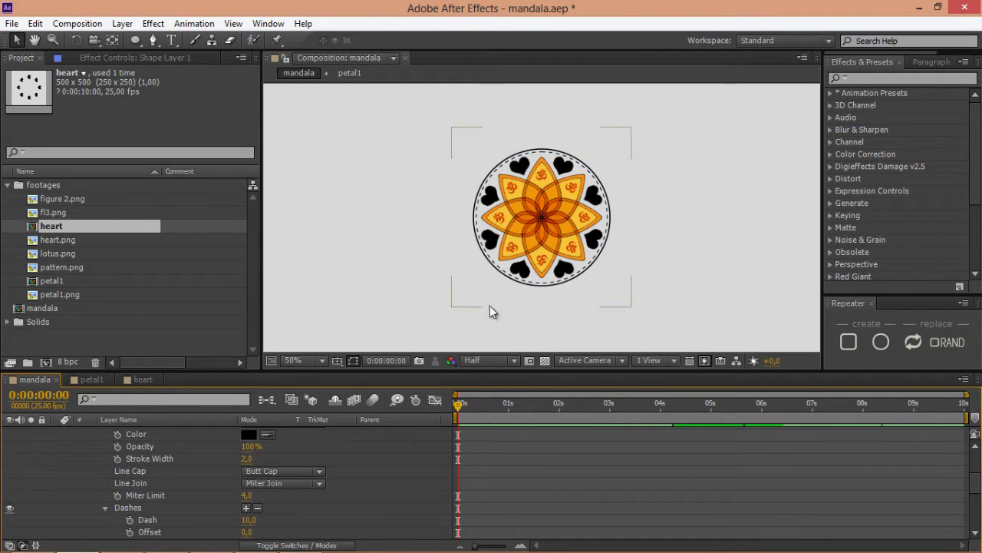
# Rename the shape layer with the two ring outlines to "first circles".
pyautogui.scroll(3, 59, 472)
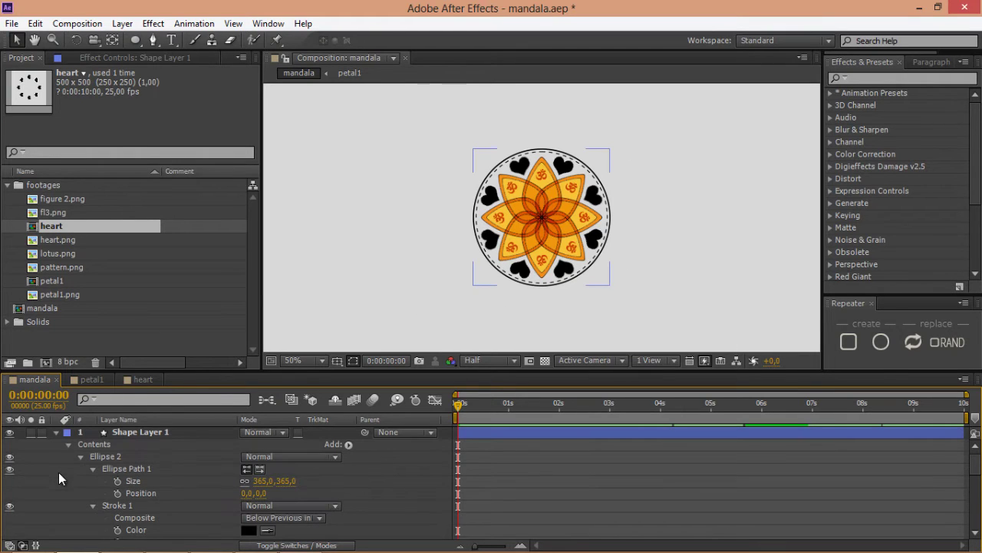
pyautogui.click(55, 432)
pyautogui.click(134, 433)
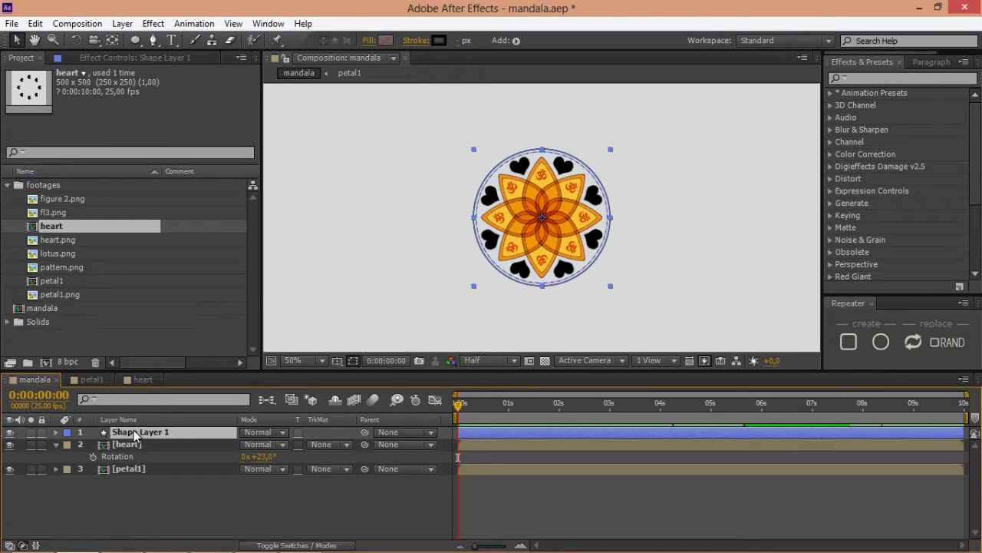
pyautogui.press('Return')
pyautogui.write('fir')
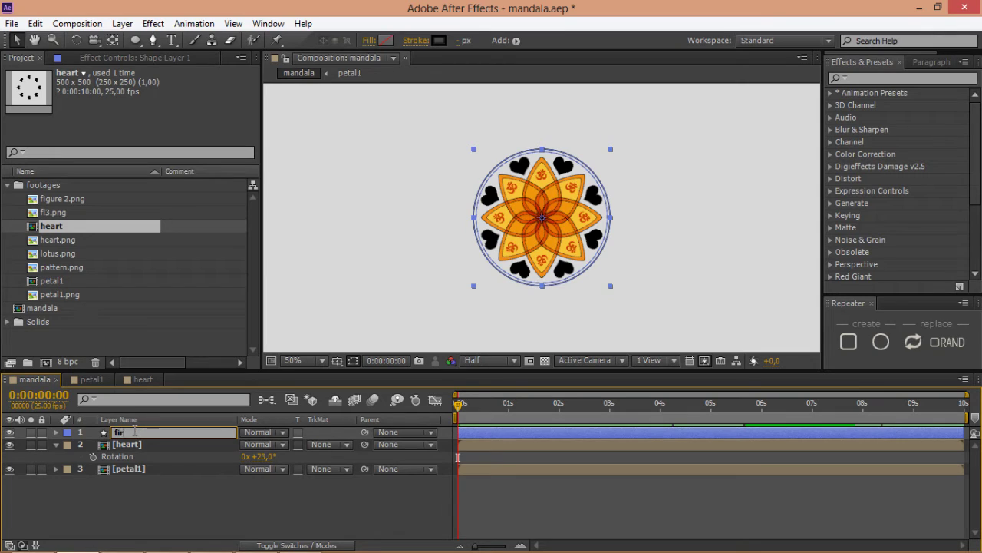
pyautogui.write('st circles')
pyautogui.press('Return')
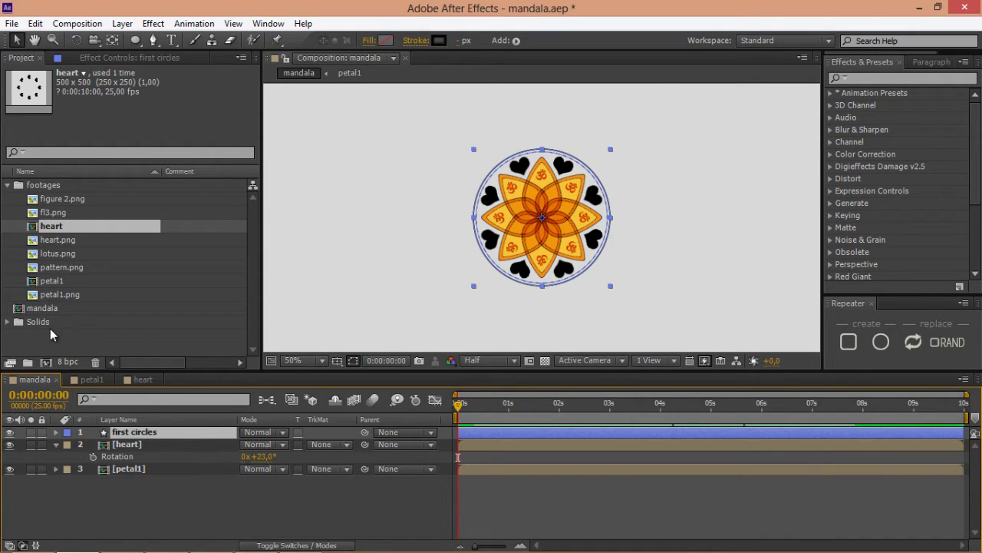
# Import elephant.psd into the footages folder as a composition, merging layer styles into footage.
pyautogui.click(44, 186)
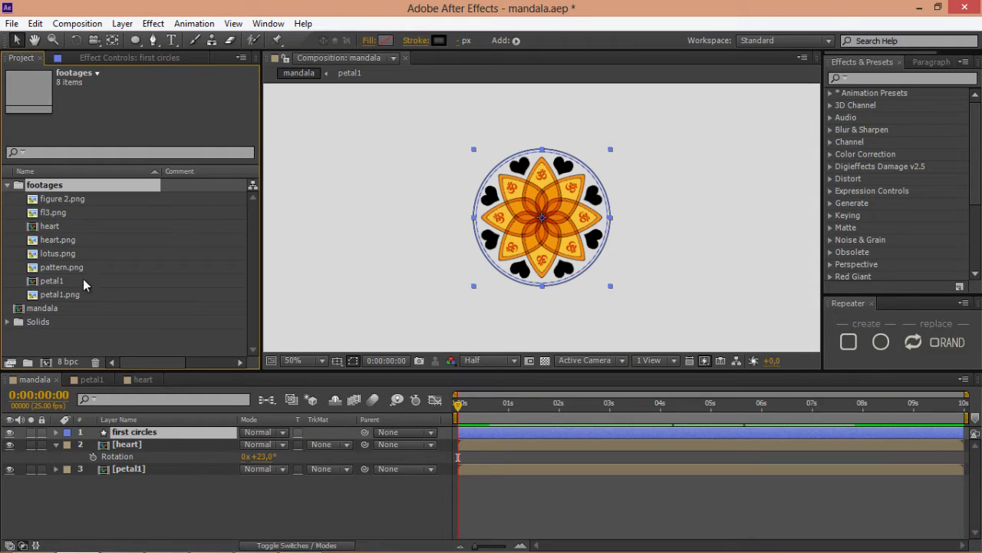
pyautogui.doubleClick(42, 347)
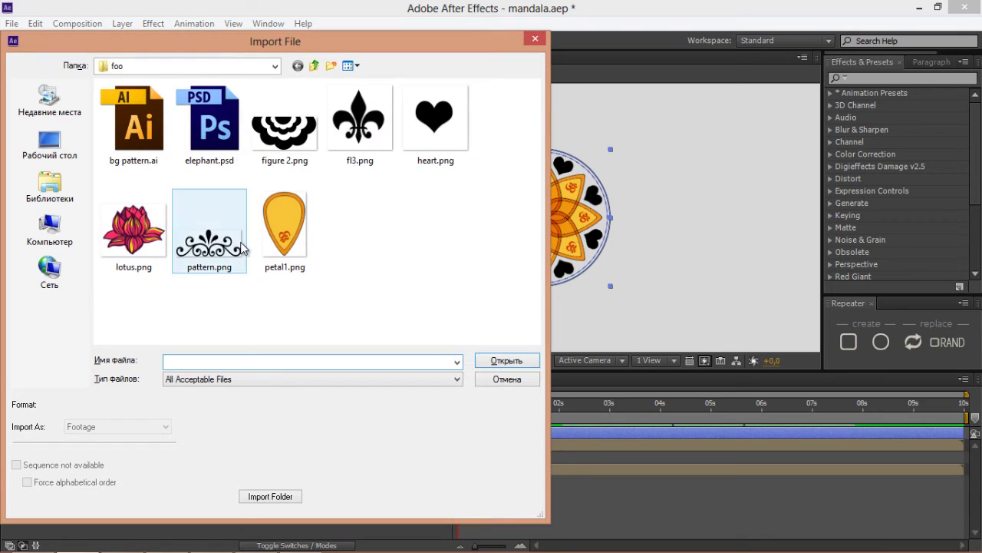
pyautogui.click(235, 164)
pyautogui.click(106, 428)
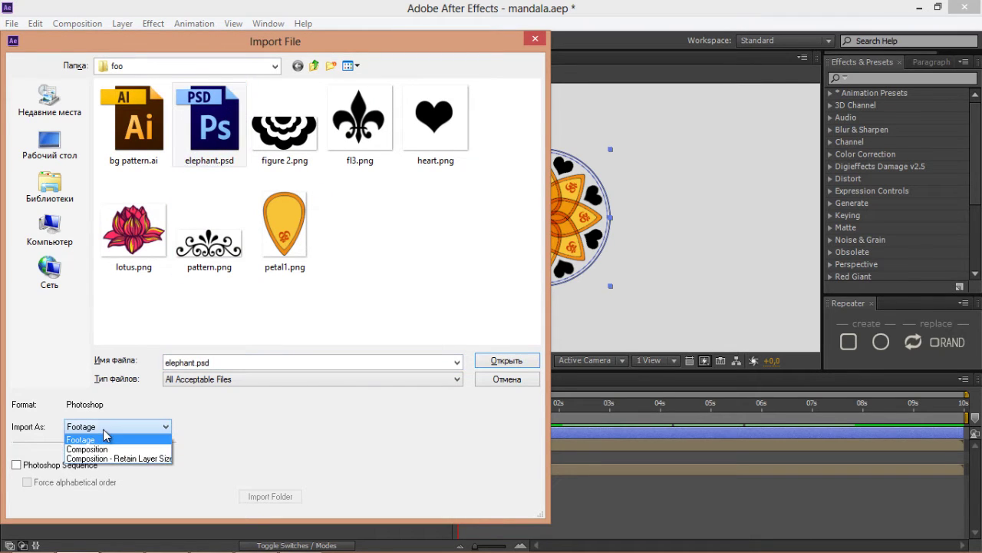
pyautogui.click(107, 449)
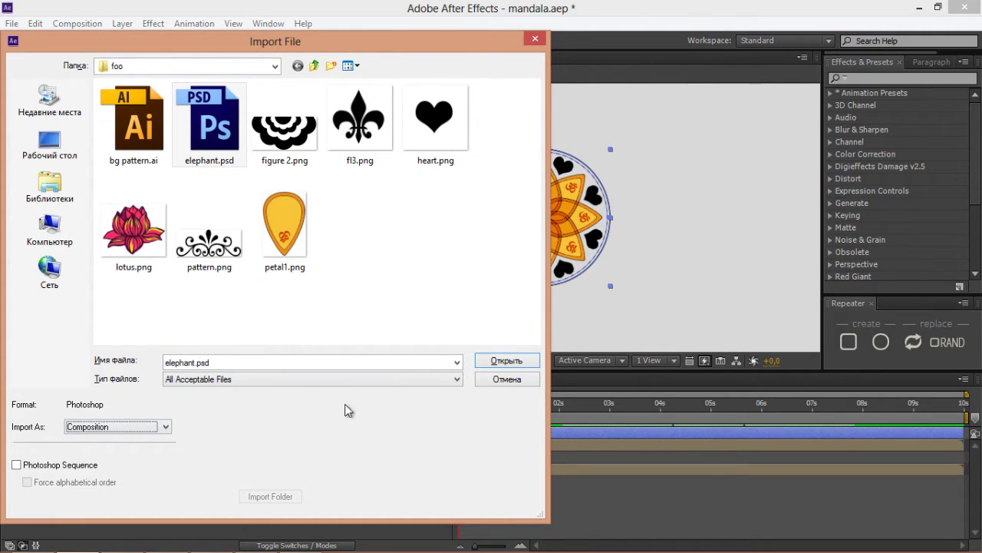
pyautogui.click(503, 361)
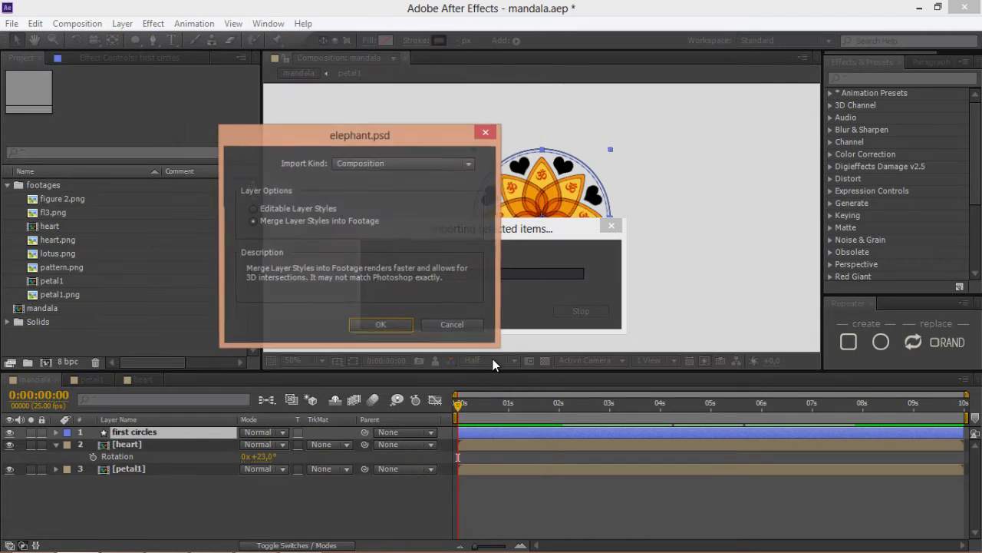
pyautogui.click(400, 326)
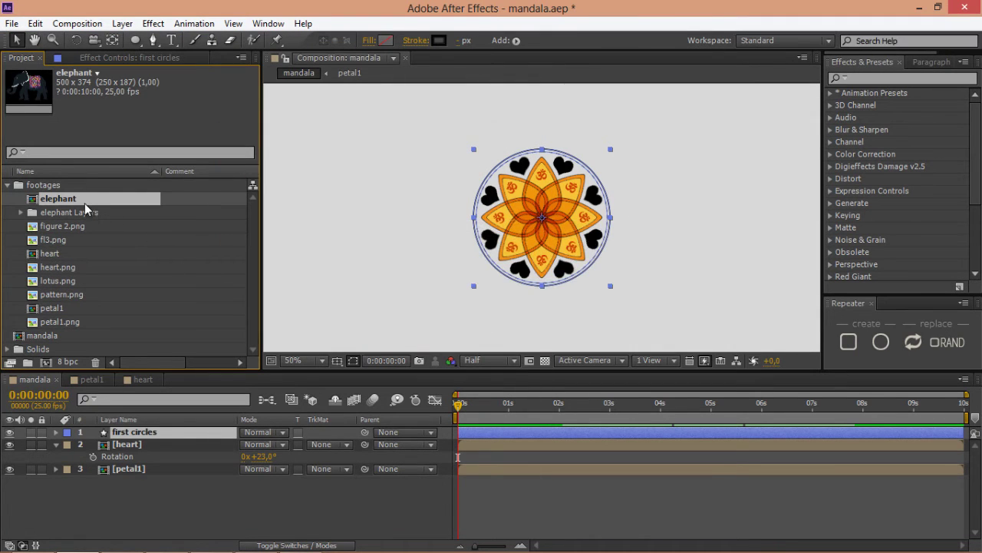
# Open the elephant composition and change its background color to light gray.
pyautogui.doubleClick(78, 196)
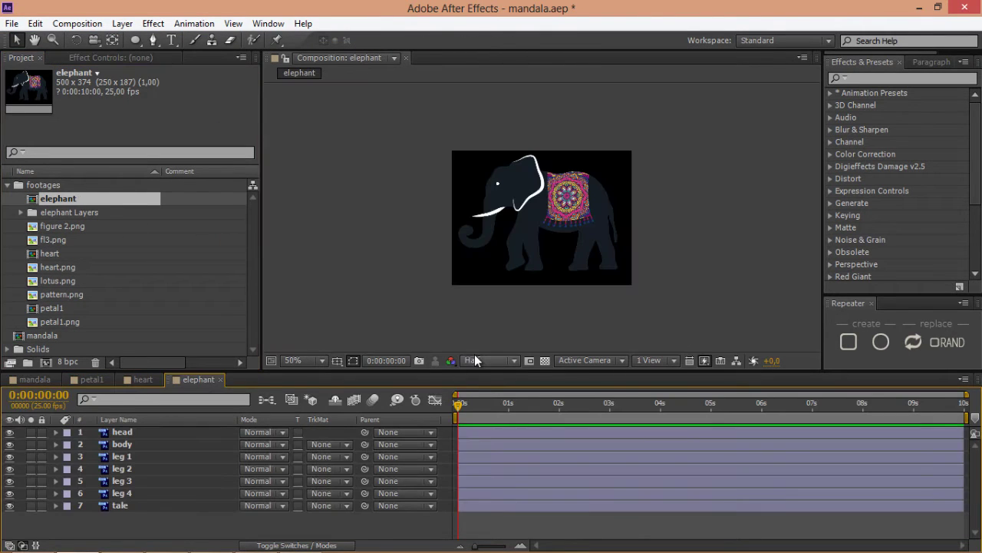
pyautogui.hotkey('ctrl', 'k')
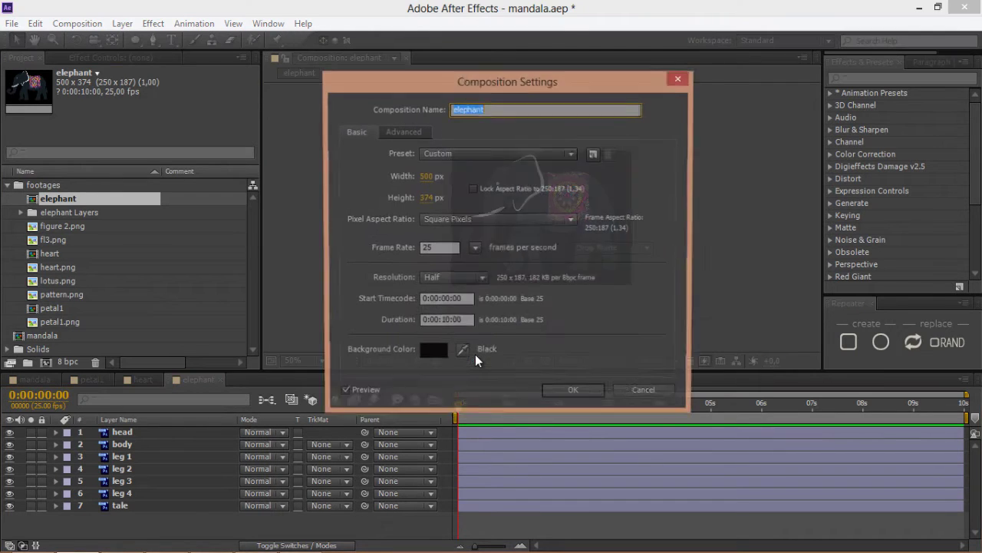
pyautogui.click(435, 352)
pyautogui.click(64, 222)
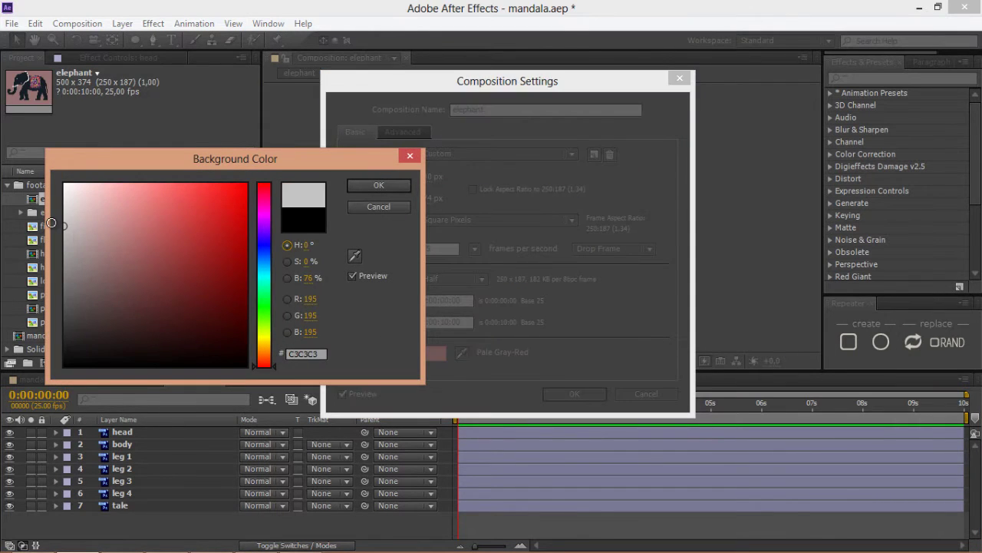
pyautogui.click(381, 189)
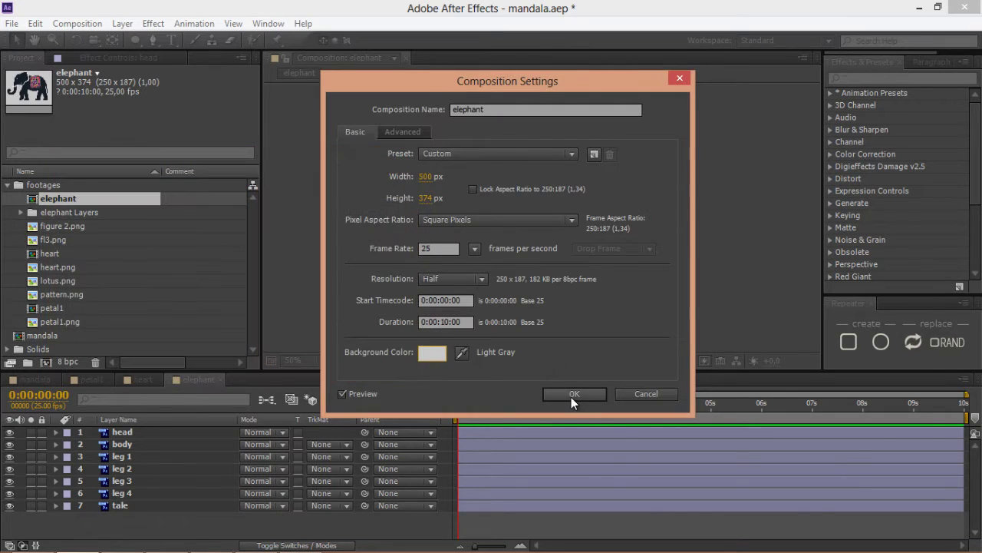
pyautogui.click(573, 395)
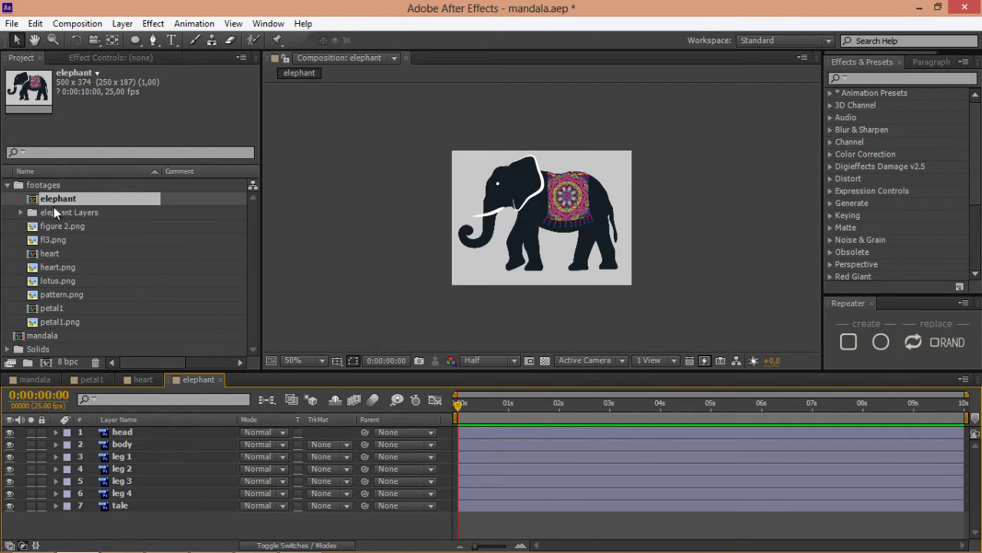
# Create a new composition from the elephant composition and rename it "elephant circle".
pyautogui.moveTo(57, 201); pyautogui.dragTo(50, 363)
pyautogui.click(84, 212)
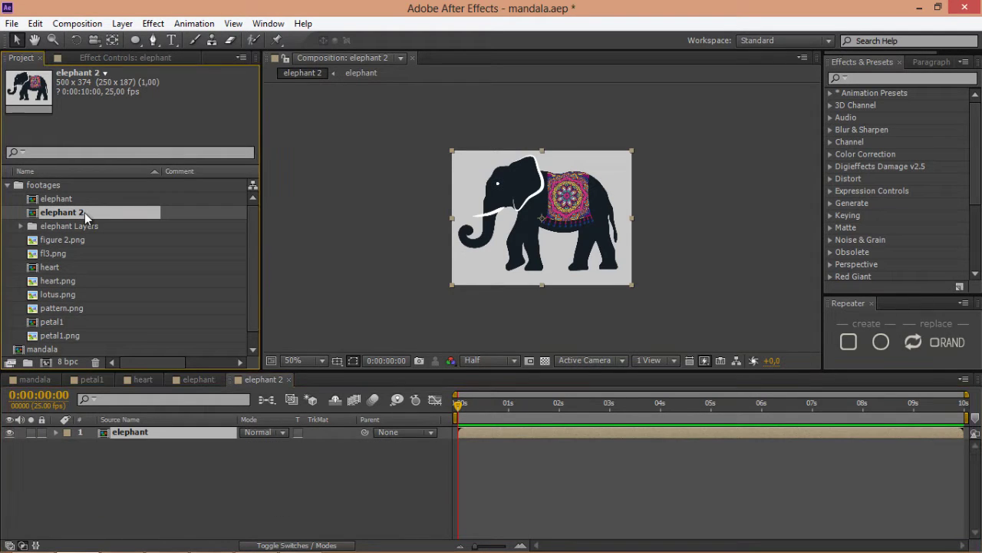
pyautogui.press('Return')
pyautogui.press('End')
pyautogui.press('BackSpace')
pyautogui.press('BackSpace')
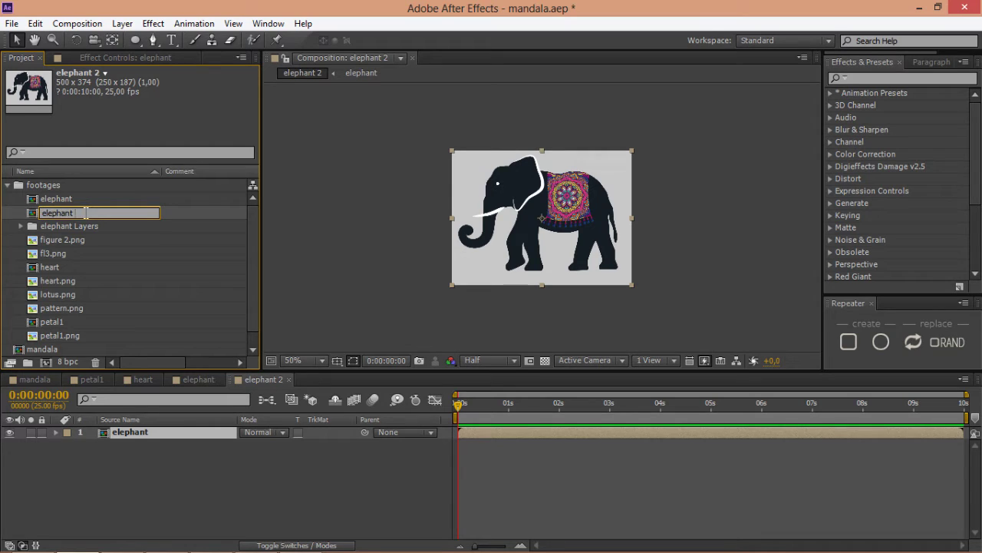
pyautogui.write('circle')
pyautogui.press('Return')
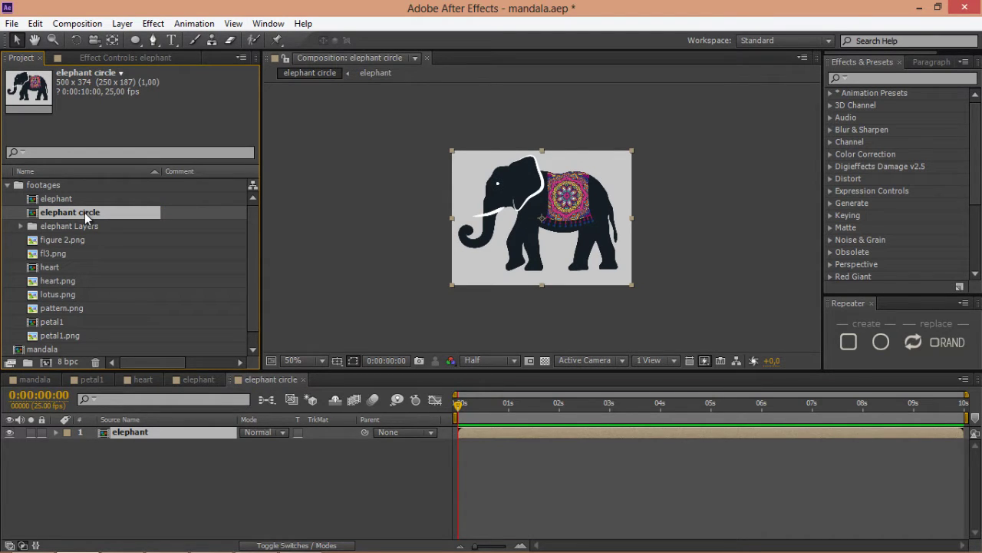
# Set the elephant circle composition's size to 600 x 600 px.
pyautogui.click(483, 408)
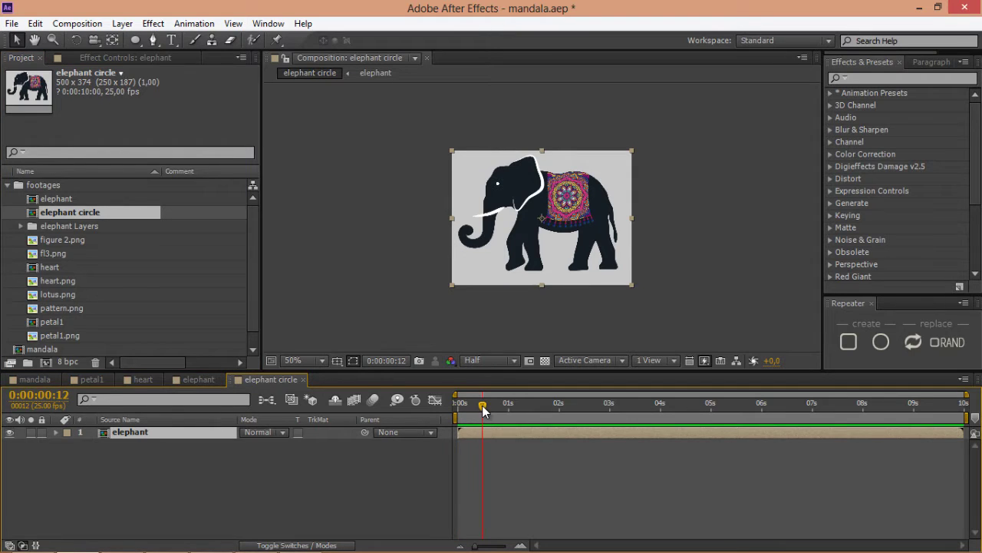
pyautogui.hotkey('ctrl', 'k')
pyautogui.click(422, 175)
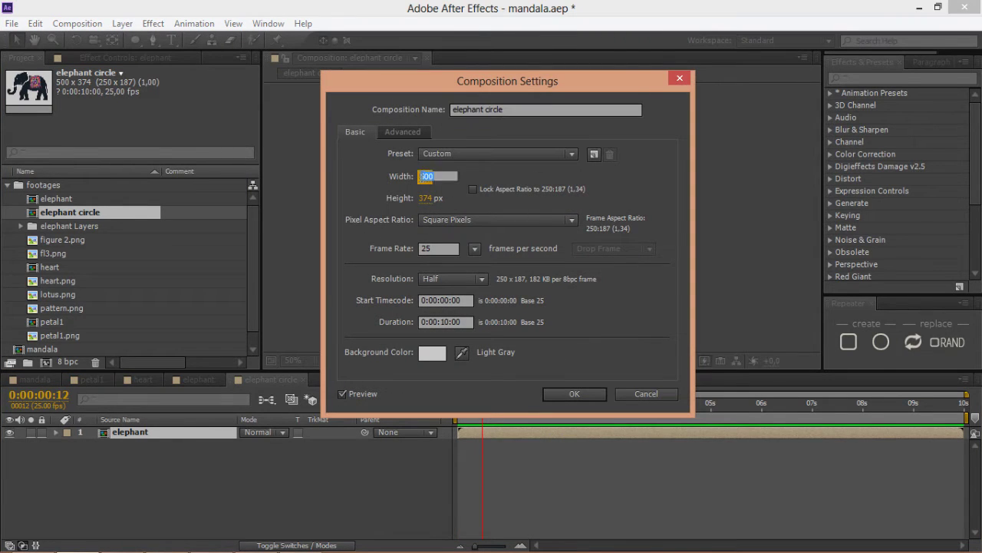
pyautogui.write('600')
pyautogui.press('Tab')
pyautogui.write('6')
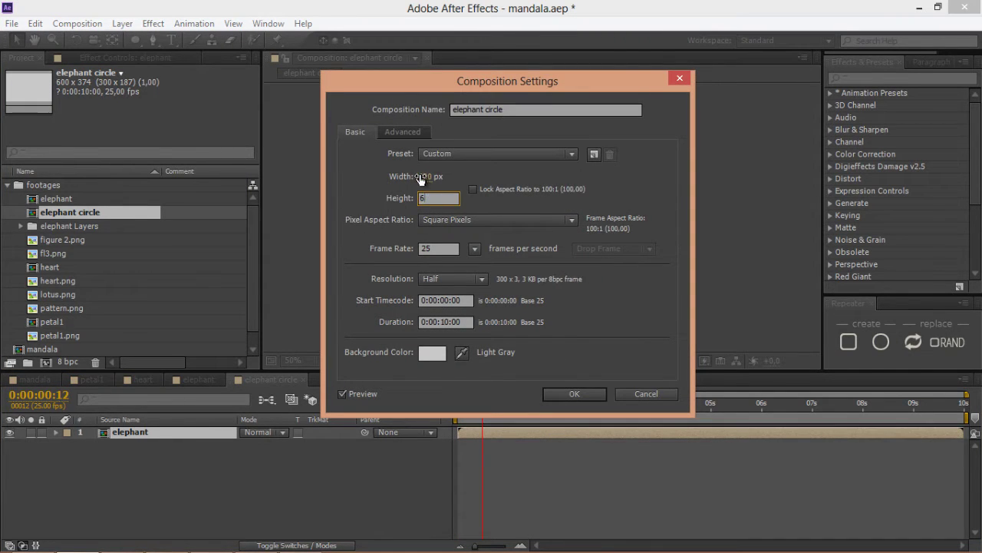
pyautogui.write('00')
pyautogui.press('Return')
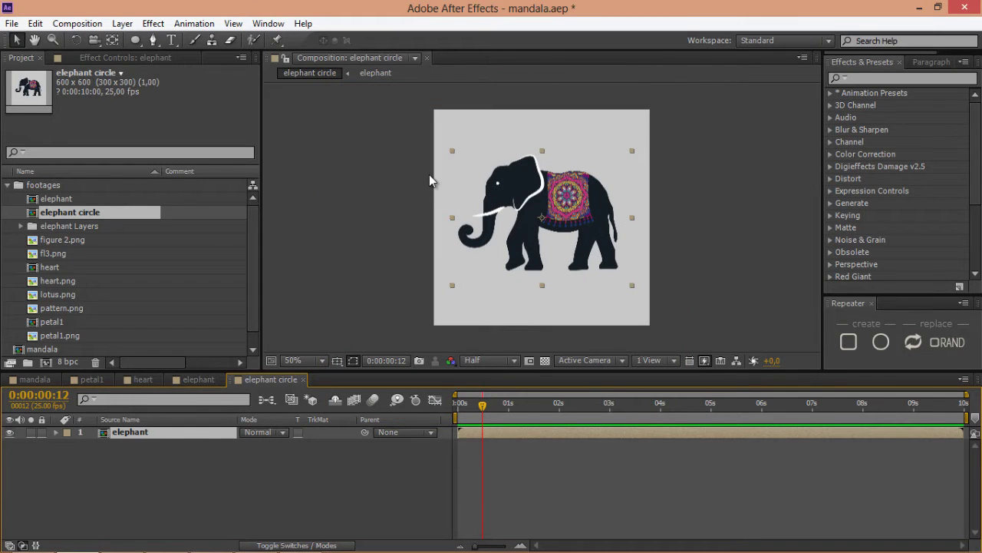
# Scale the elephant layer in the elephant circle composition to 25%.
pyautogui.press('s')
pyautogui.click(264, 445)
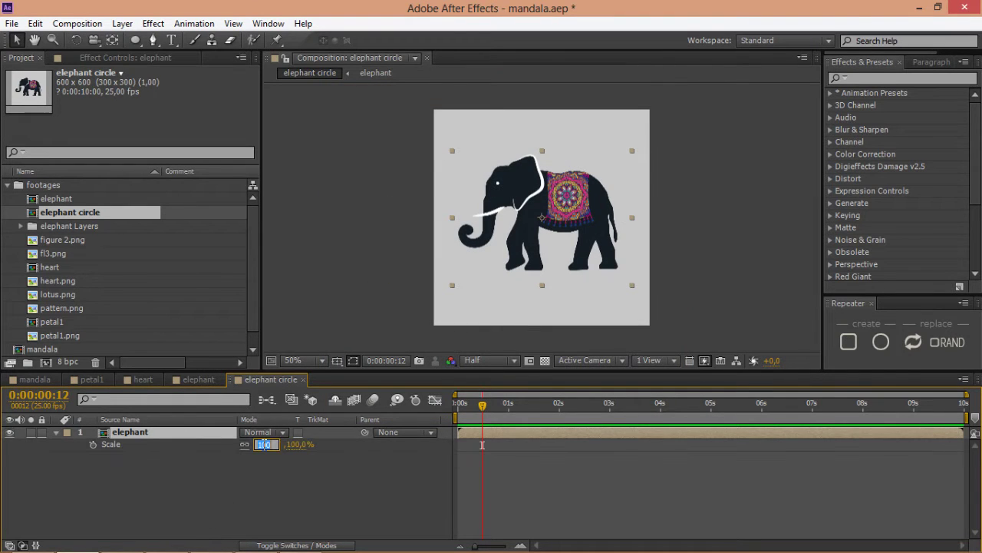
pyautogui.write('25')
pyautogui.press('Return')
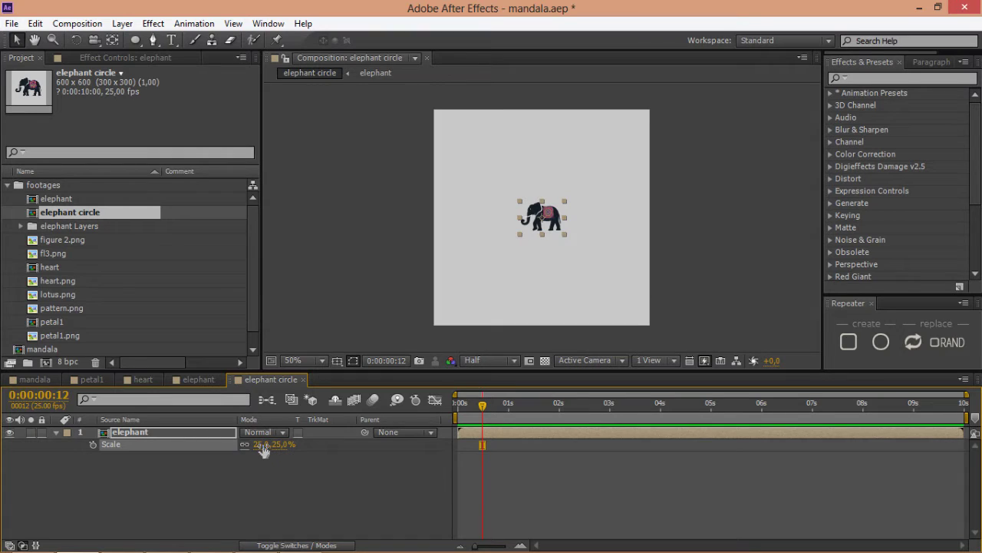
# Repeat the elephant in one circle of 12 copies with radius 300 and orient the copies along the circle.
pyautogui.click(882, 342)
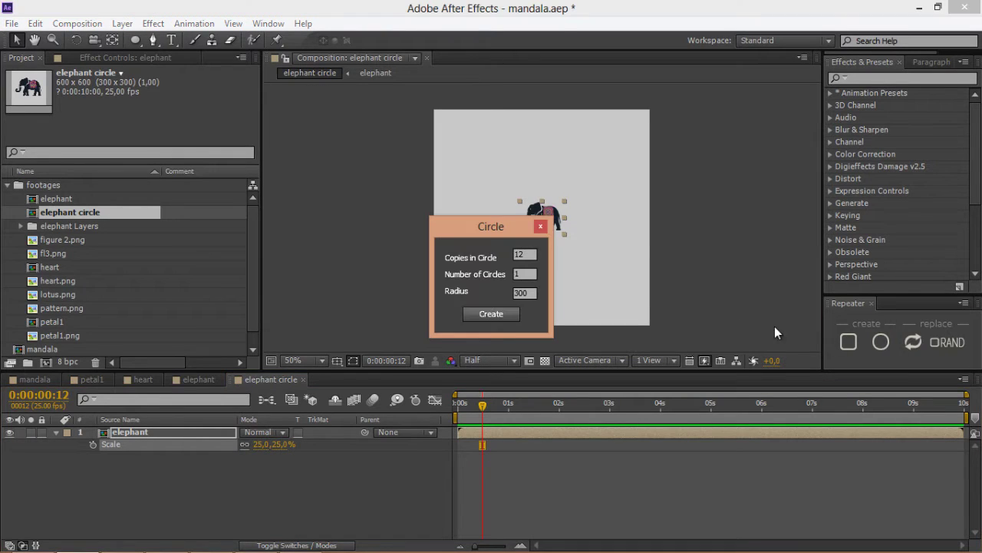
pyautogui.click(500, 316)
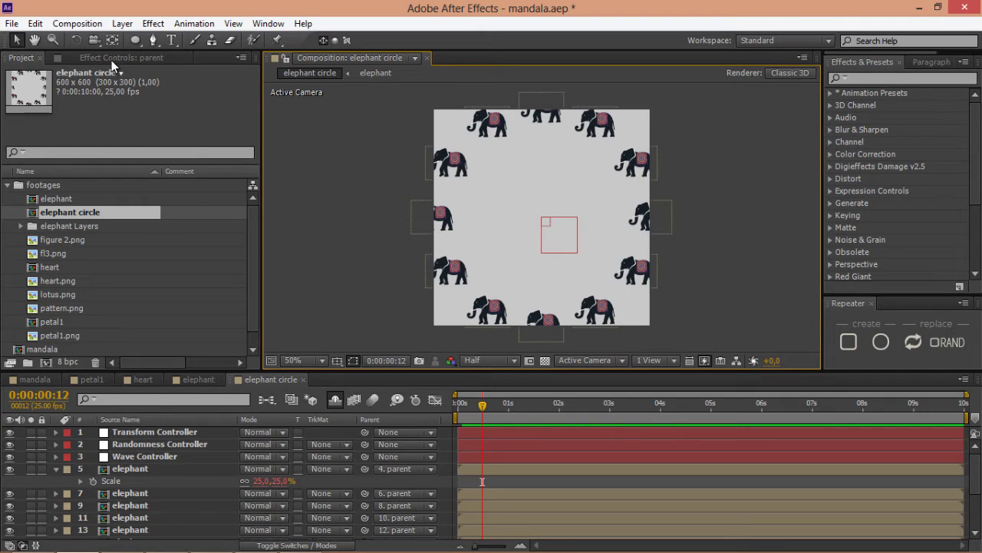
pyautogui.click(115, 58)
pyautogui.click(155, 431)
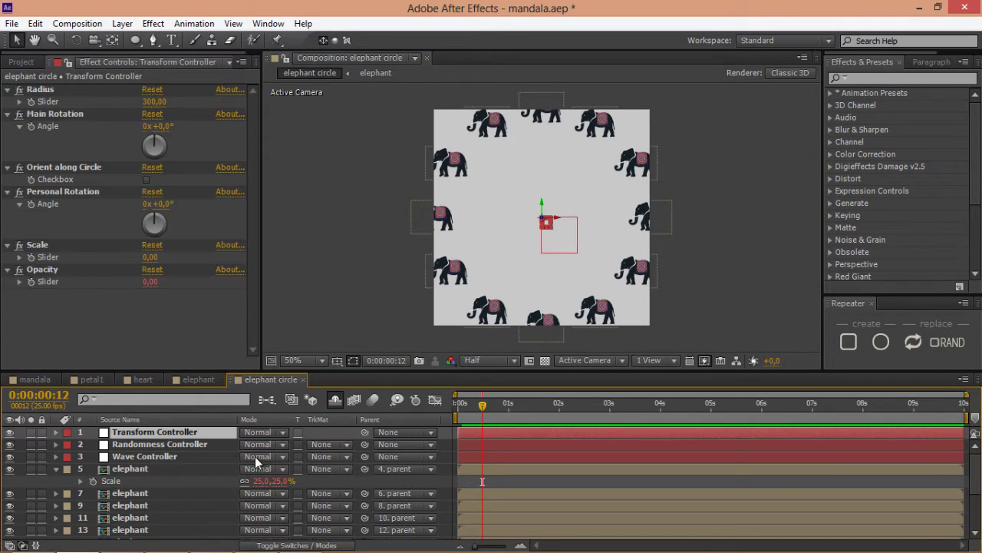
pyautogui.click(147, 180)
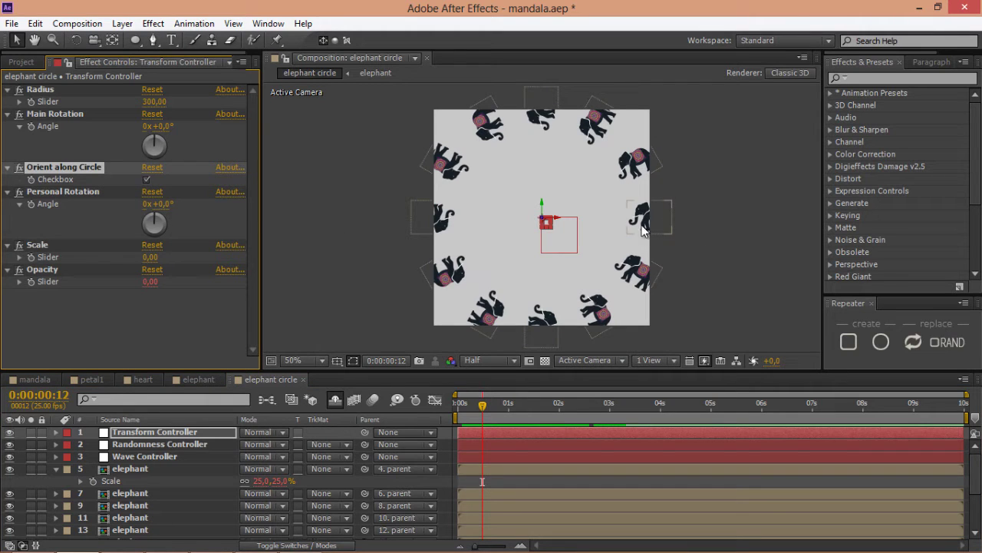
# Set the Transform Controller's Z Rotation to 90° so the elephants follow the ring.
pyautogui.click(218, 432)
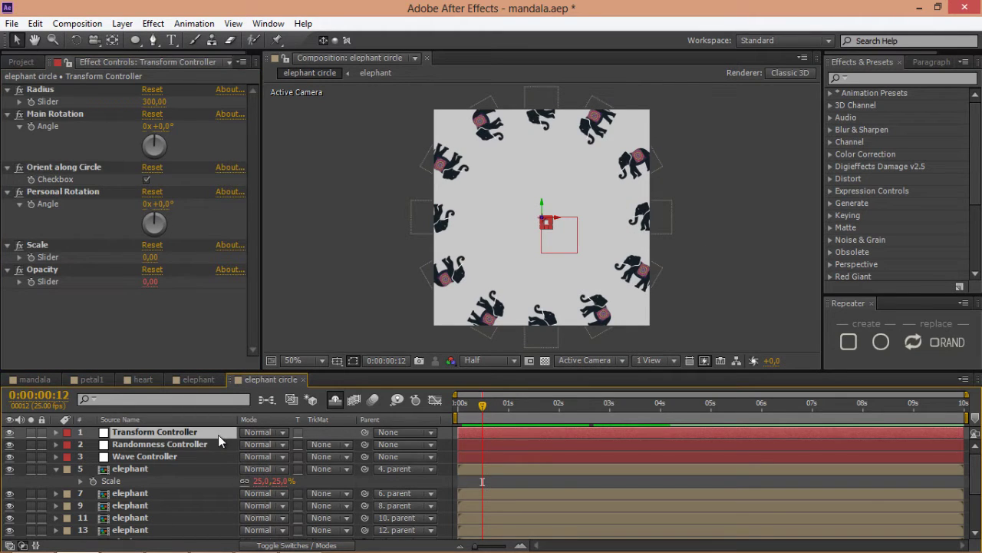
pyautogui.press('r')
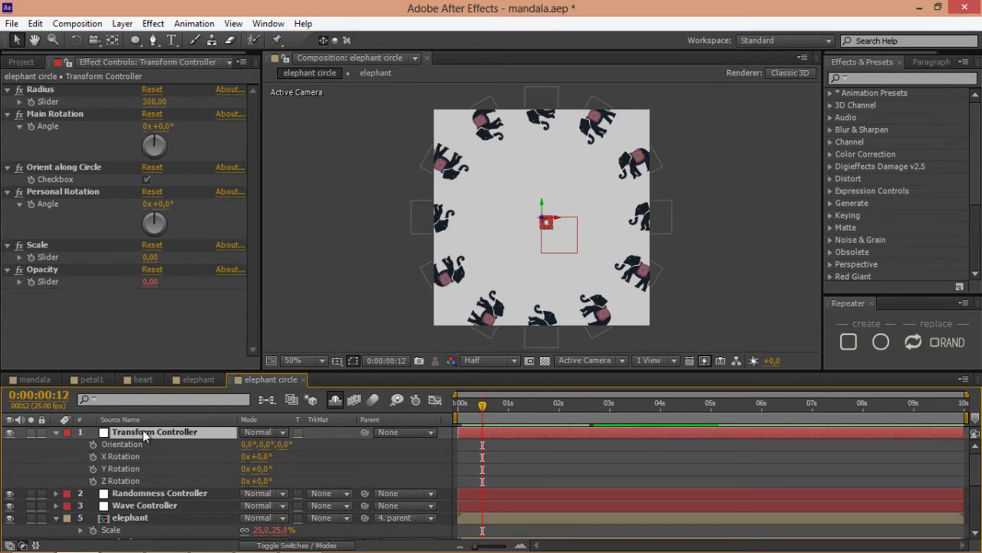
pyautogui.click(259, 482)
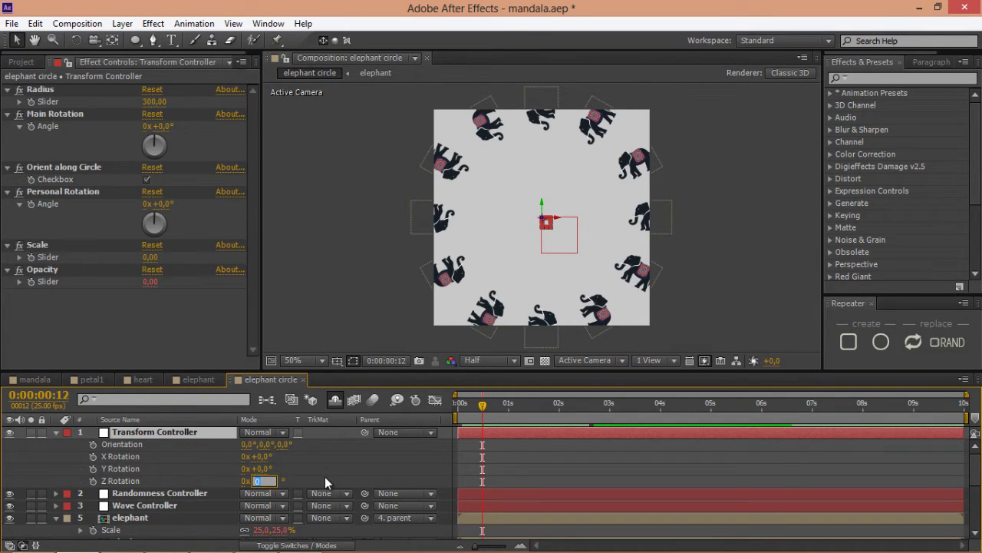
pyautogui.write('90')
pyautogui.press('Return')
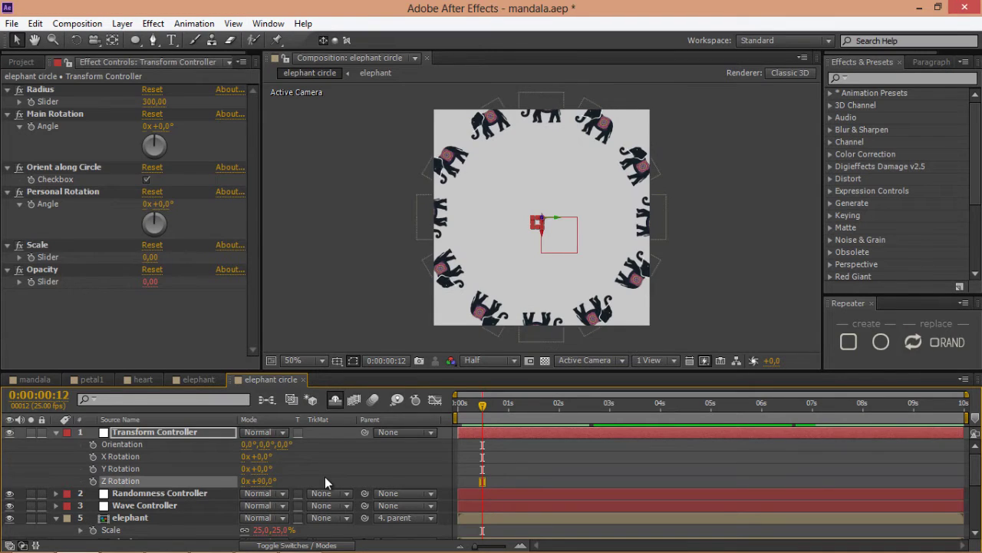
# Set the elephant ring's radius to 225 in the Transform Controller.
pyautogui.click(148, 103)
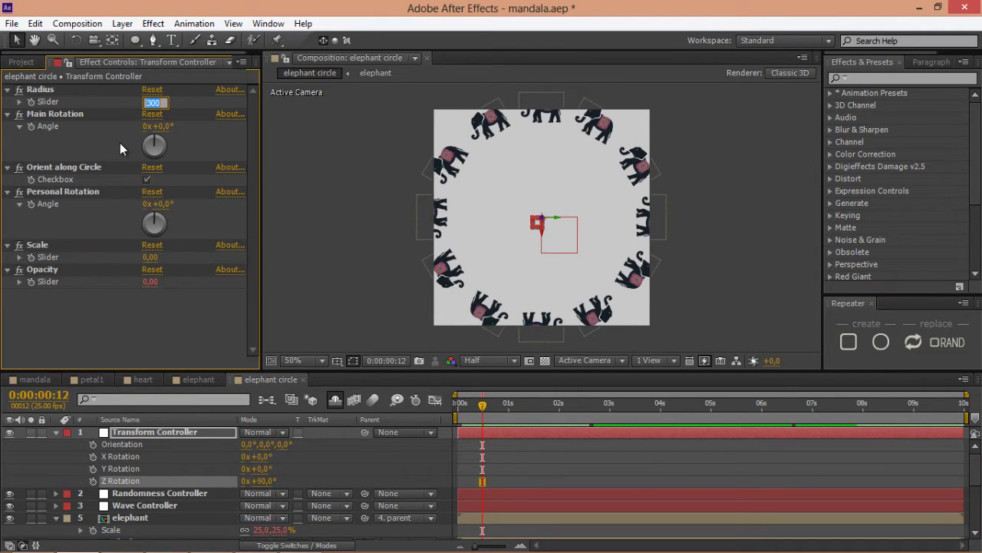
pyautogui.write('225')
pyautogui.press('Return')
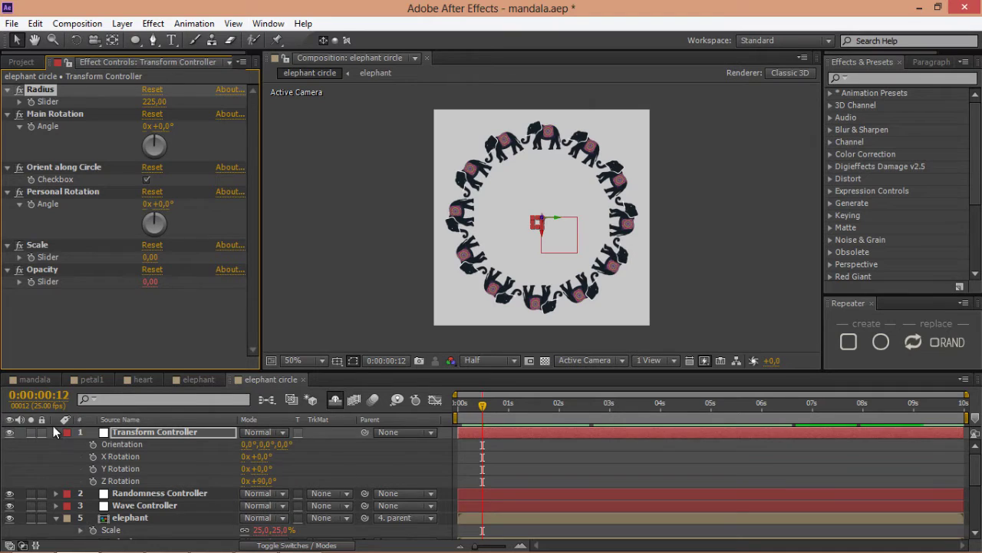
# Add the elephant circle composition to the mandala composition as its topmost layer.
pyautogui.click(35, 379)
pyautogui.click(22, 61)
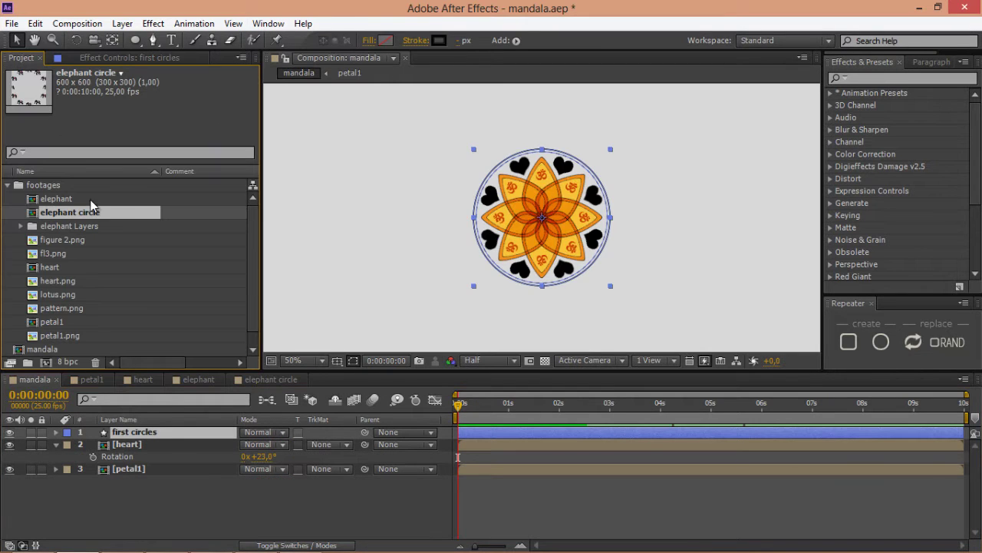
pyautogui.moveTo(80, 214); pyautogui.dragTo(143, 431)
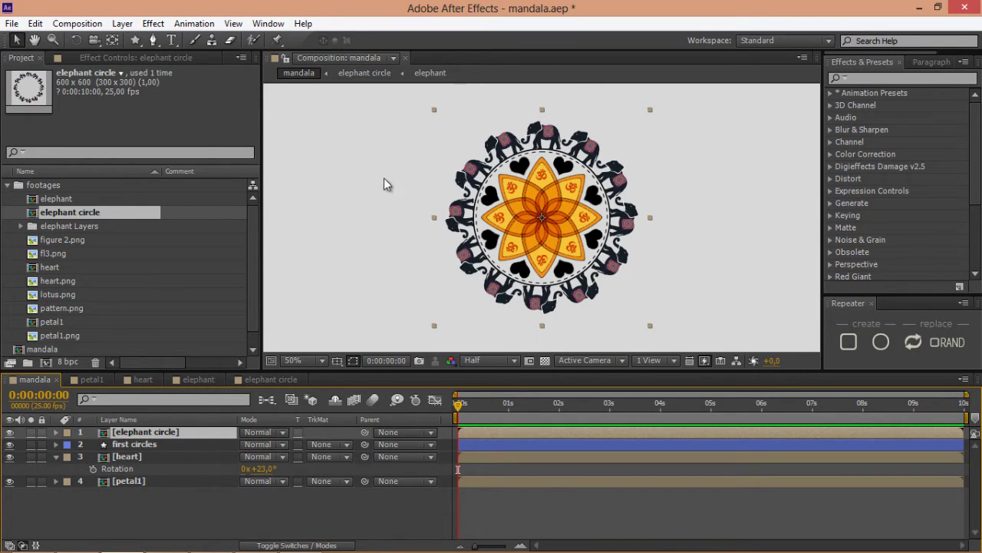
# Create a new 700 x 700 px composition named "triangles 1".
pyautogui.click(45, 364)
pyautogui.write('t')
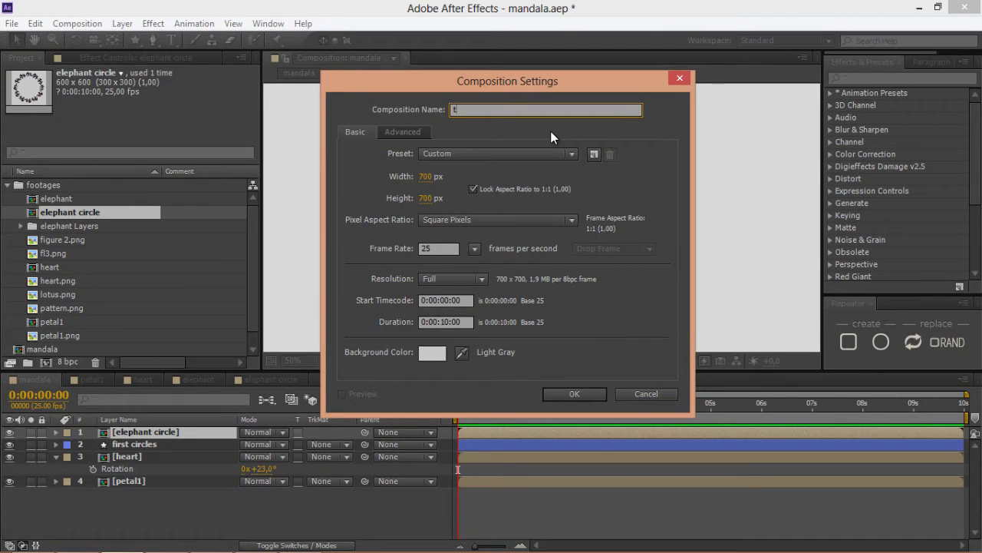
pyautogui.write('riangles 1')
pyautogui.press('Return')
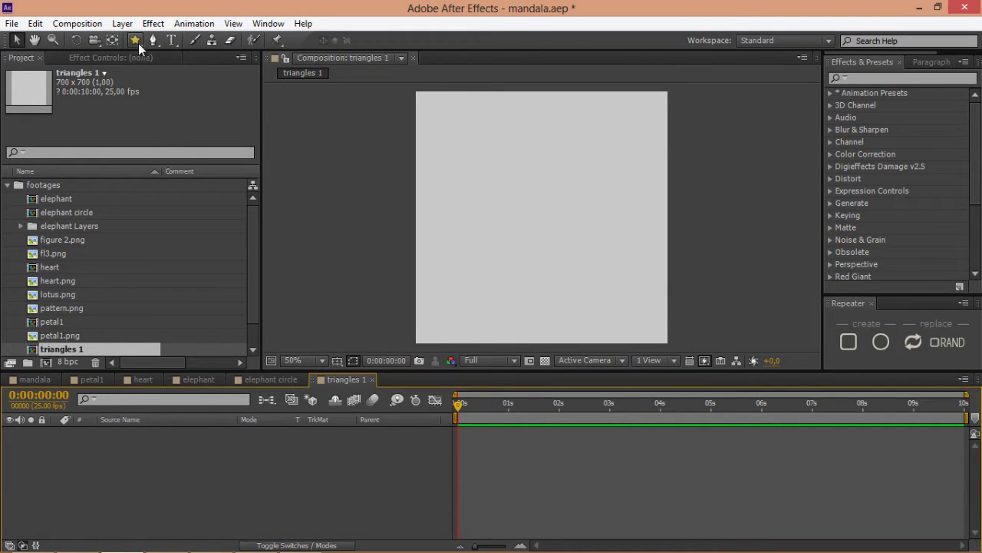
# Add a full-size star shape layer to the triangles 1 composition and reduce its path to 3 points.
pyautogui.doubleClick(135, 40)
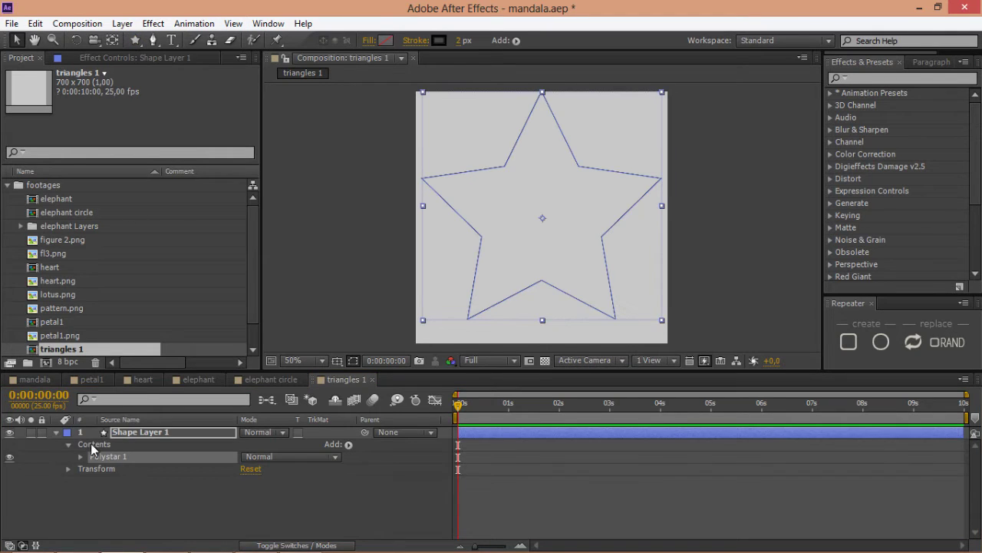
pyautogui.click(81, 457)
pyautogui.click(92, 469)
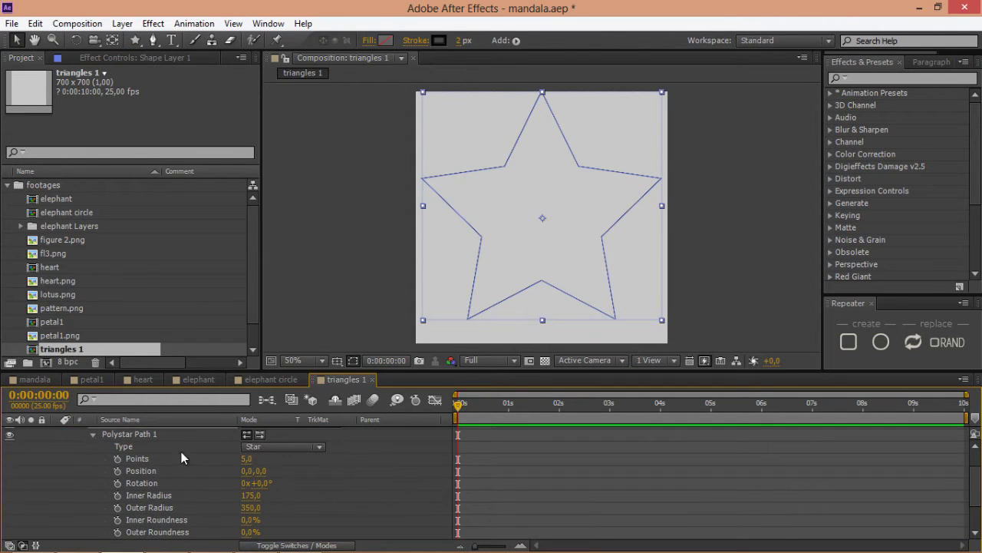
pyautogui.click(245, 459)
pyautogui.press('Return')
# Set the three-pointed shape's inner radius to 7, outer radius to 14 and outer roundness to 5%.
pyautogui.click(251, 495)
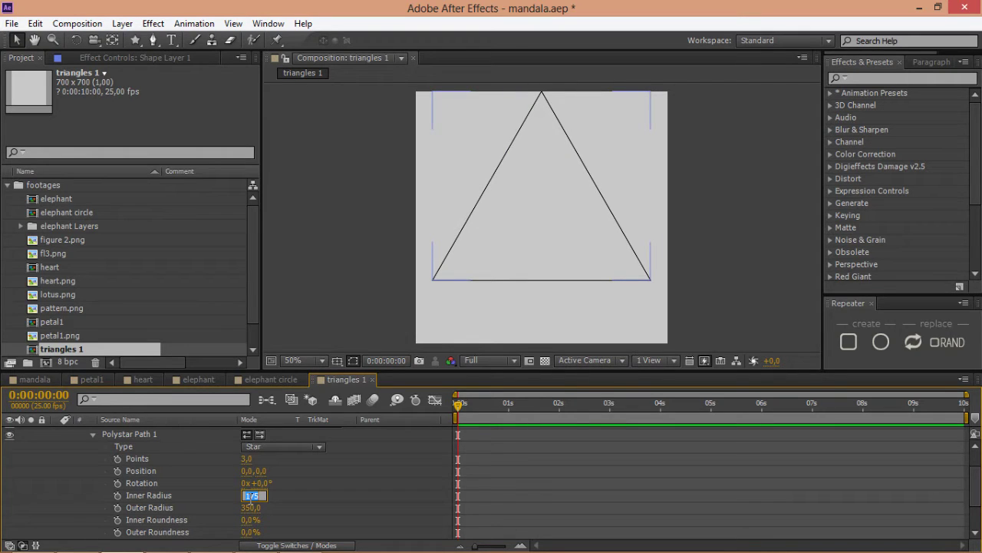
pyautogui.write('7')
pyautogui.press('Tab')
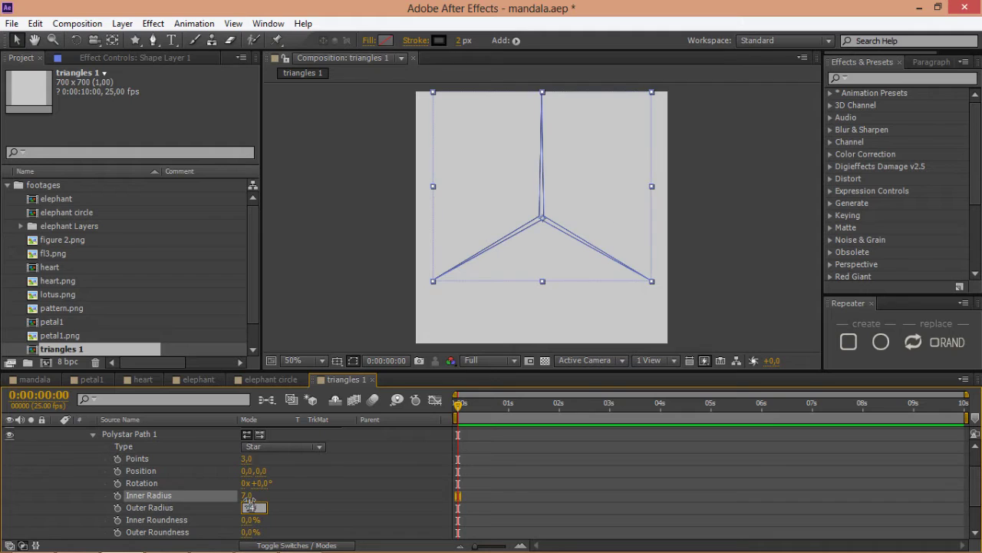
pyautogui.write('14')
pyautogui.press('Return')
pyautogui.click(248, 532)
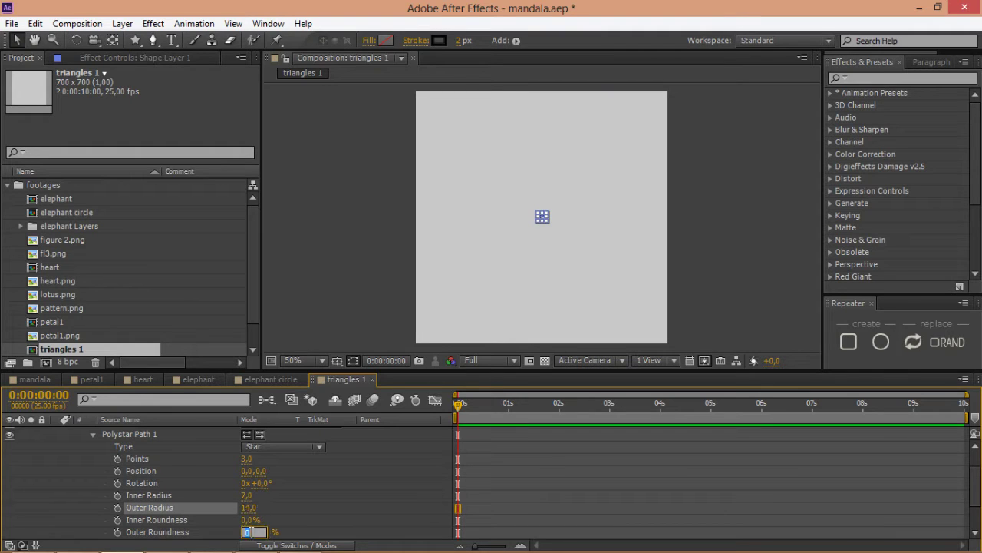
pyautogui.write('5')
pyautogui.press('Return')
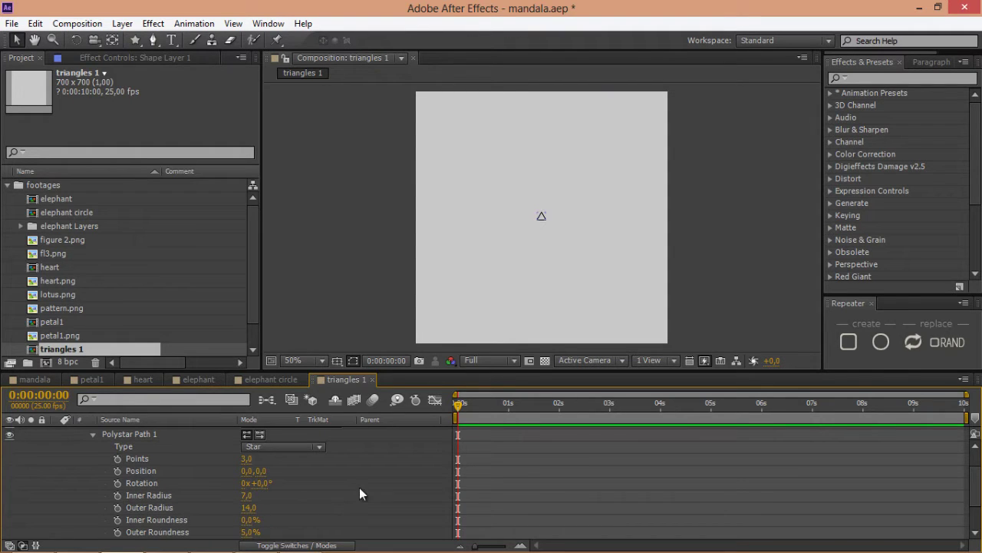
pyautogui.scroll(4, 538, 195)
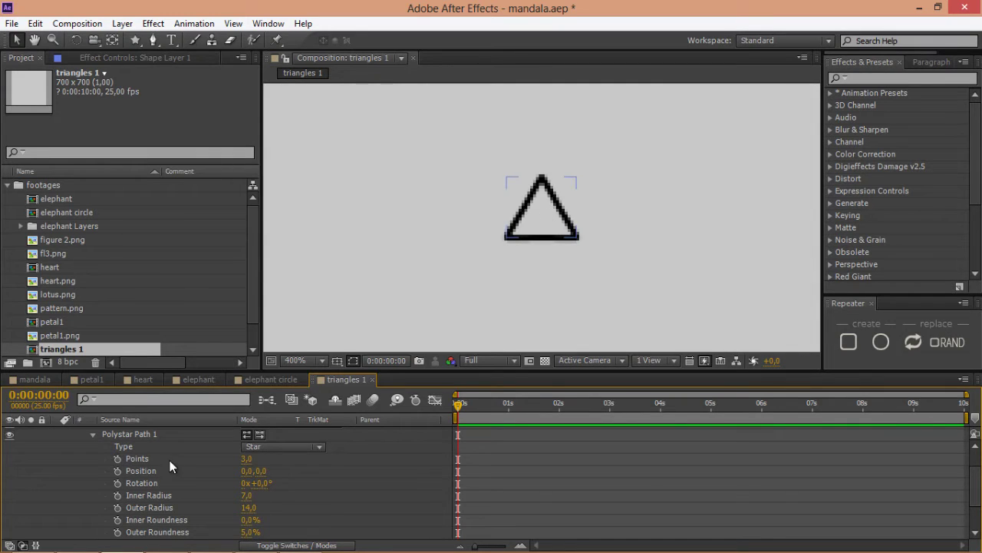
# Start Position and Scale keyframes in the Polystar 1 transform at 0:00:00:15.
pyautogui.click(93, 435)
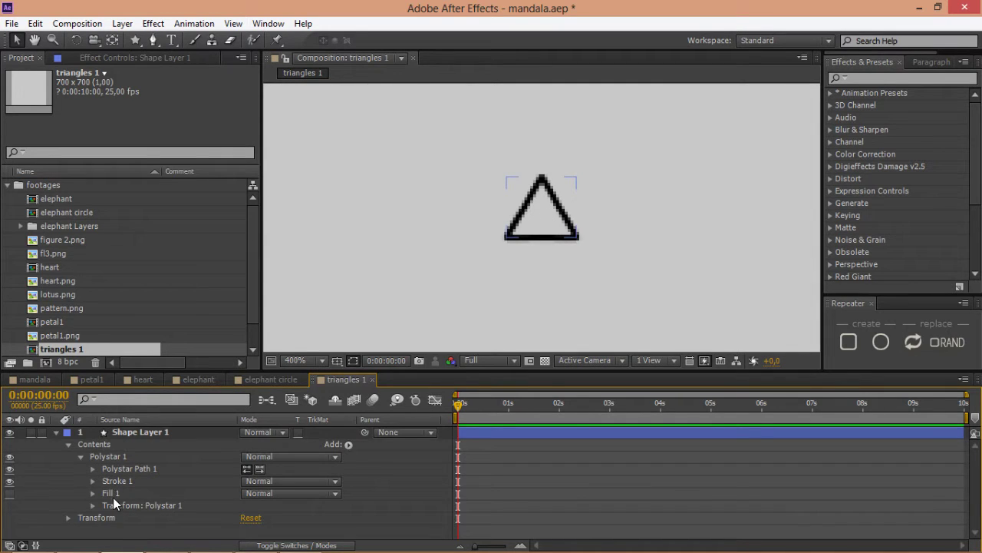
pyautogui.click(111, 507)
pyautogui.click(92, 505)
pyautogui.click(172, 447)
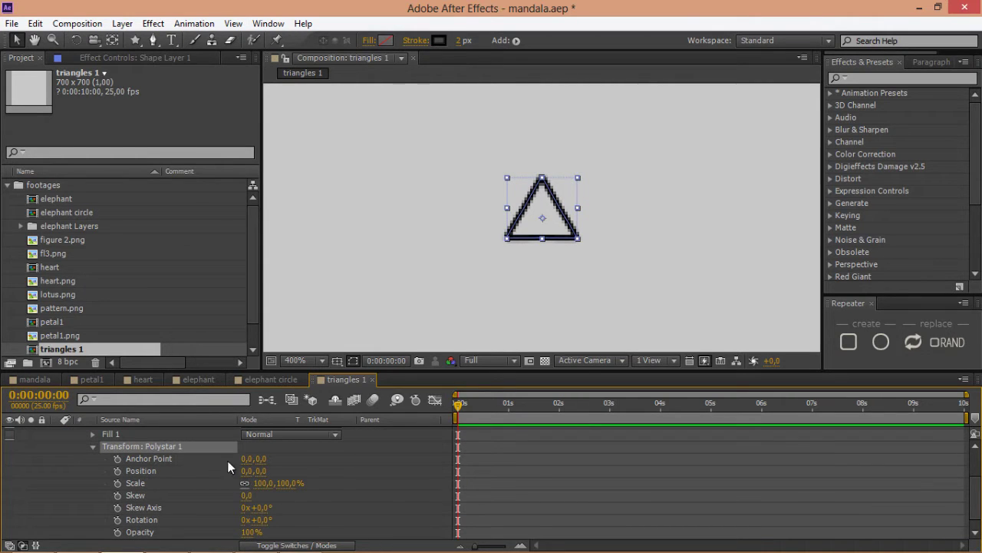
pyautogui.click(520, 545)
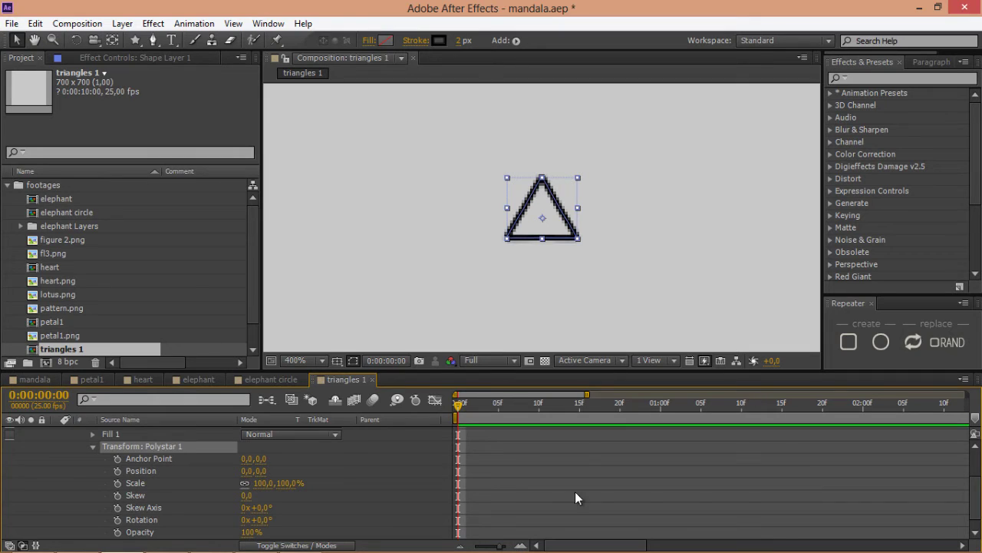
pyautogui.click(581, 414)
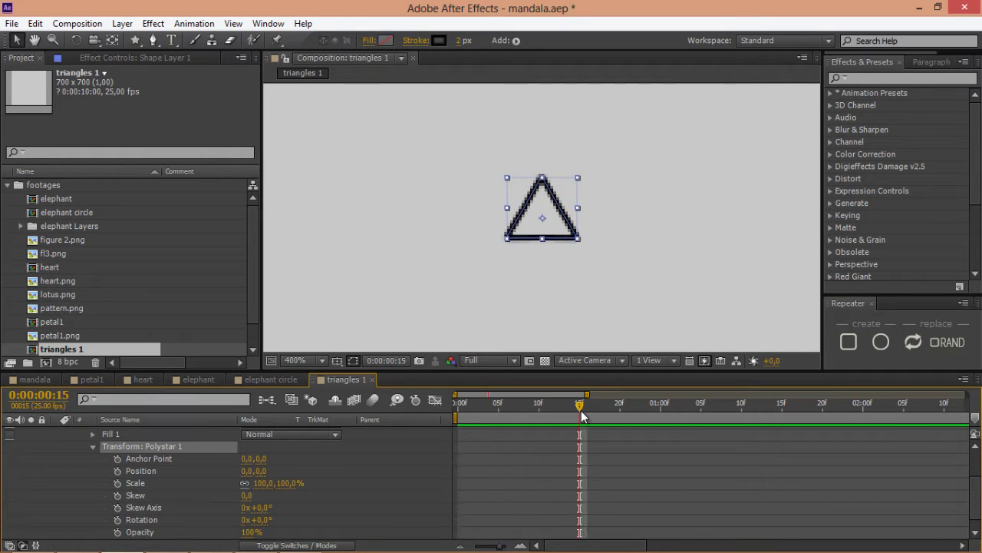
pyautogui.click(138, 481)
pyautogui.keyDown('shift'); pyautogui.click(141, 472); pyautogui.keyUp('shift')
pyautogui.click(117, 471)
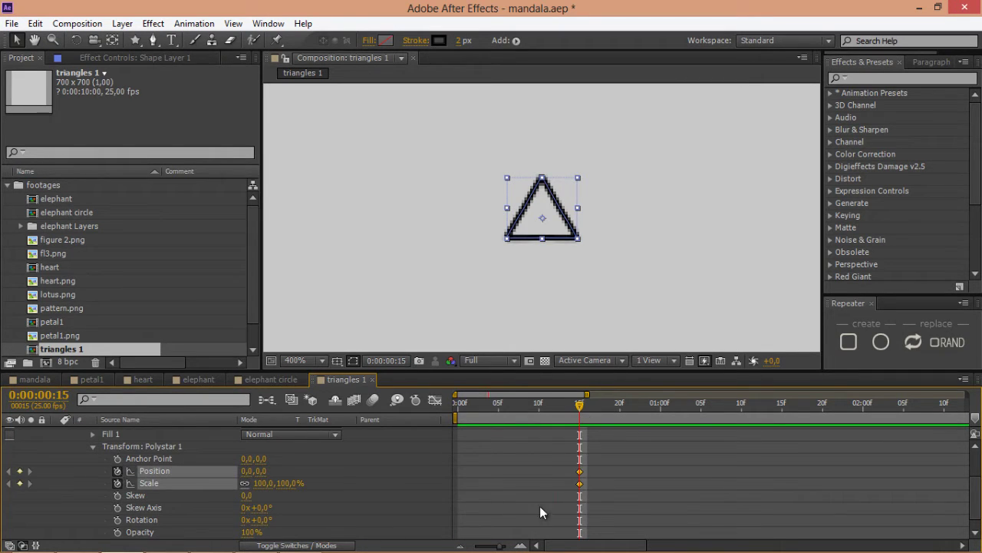
# Apply Easy Ease In to the triangle's Position and Scale keyframes at frame 15.
pyautogui.rightClick(577, 484)
pyautogui.moveTo(612, 471)
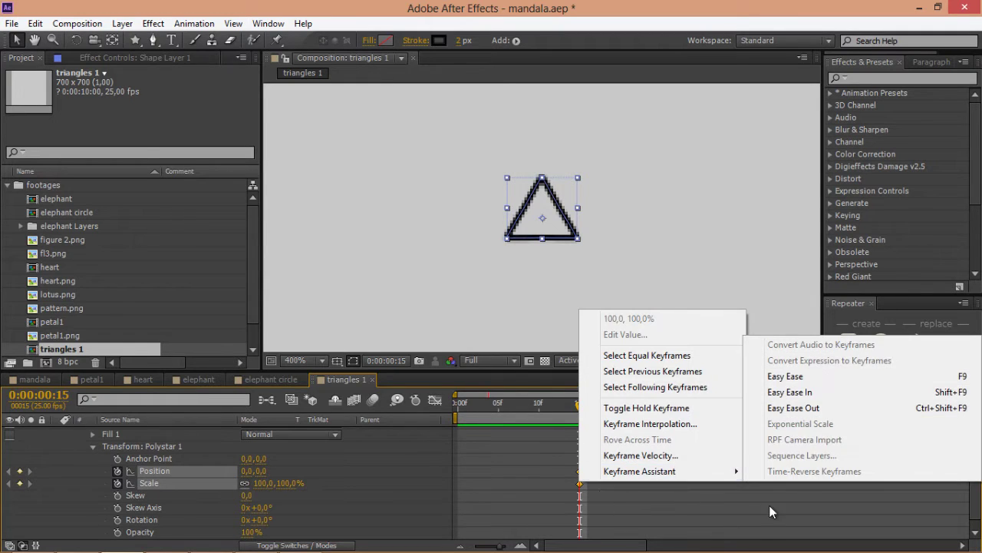
pyautogui.click(791, 393)
# Keyframe the triangle at frame 0 with a Y position of 30 and a scale of 0%.
pyautogui.press('Home')
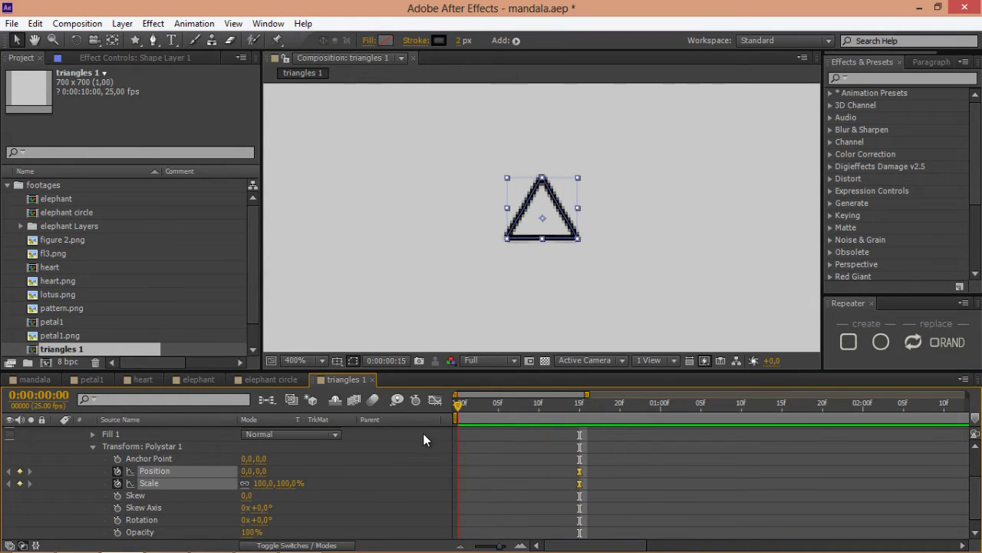
pyautogui.click(261, 470)
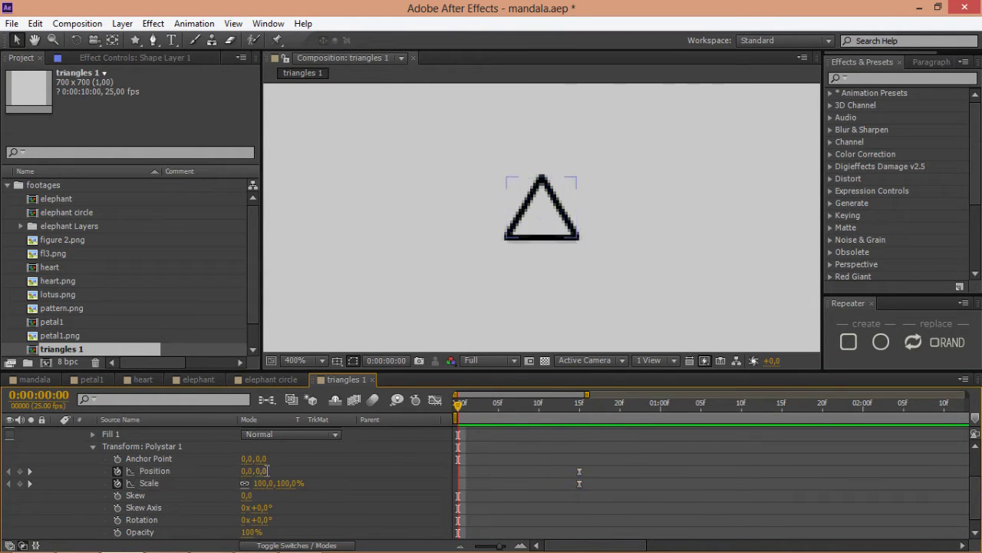
pyautogui.write('30')
pyautogui.press('Tab')
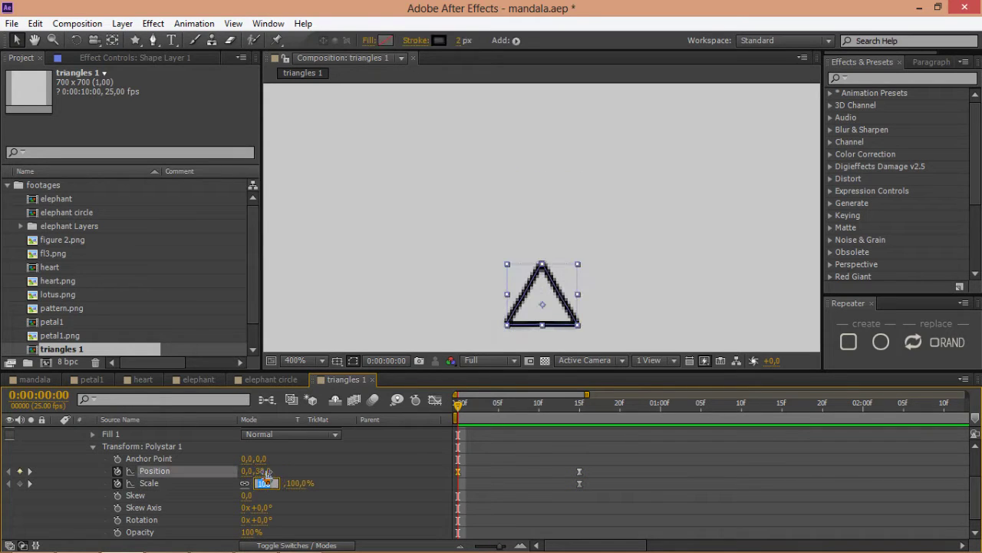
pyautogui.write('0')
pyautogui.press('Return')
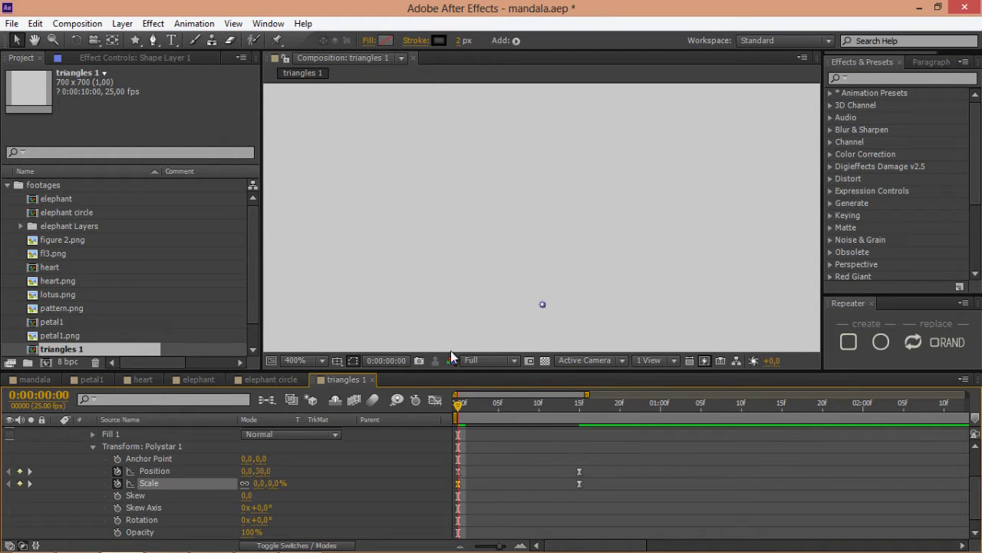
# Easy-ease the triangle's first Scale keyframe and lengthen both curve handles into a smooth S-shape in the Graph Editor.
pyautogui.click(434, 400)
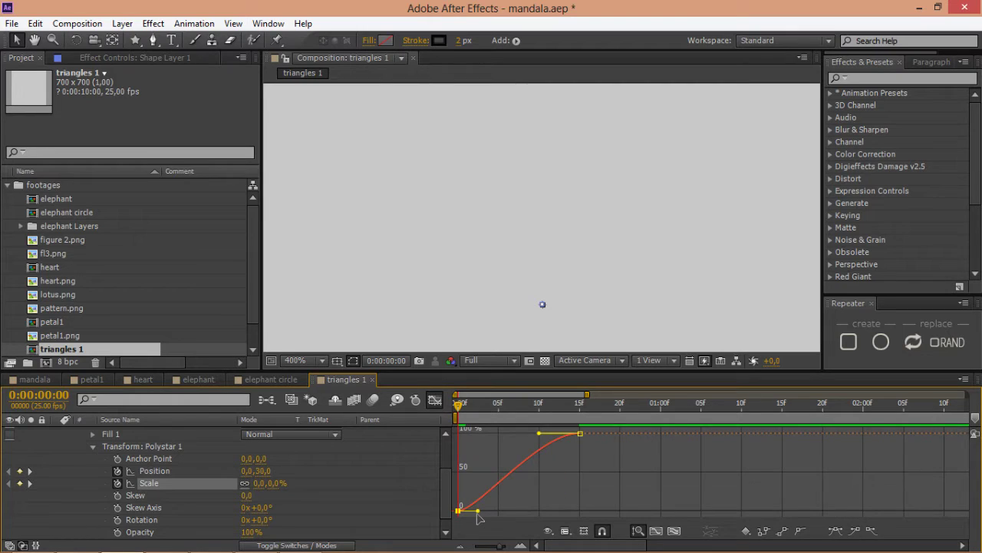
pyautogui.press('F9')
pyautogui.moveTo(498, 510); pyautogui.dragTo(521, 510)
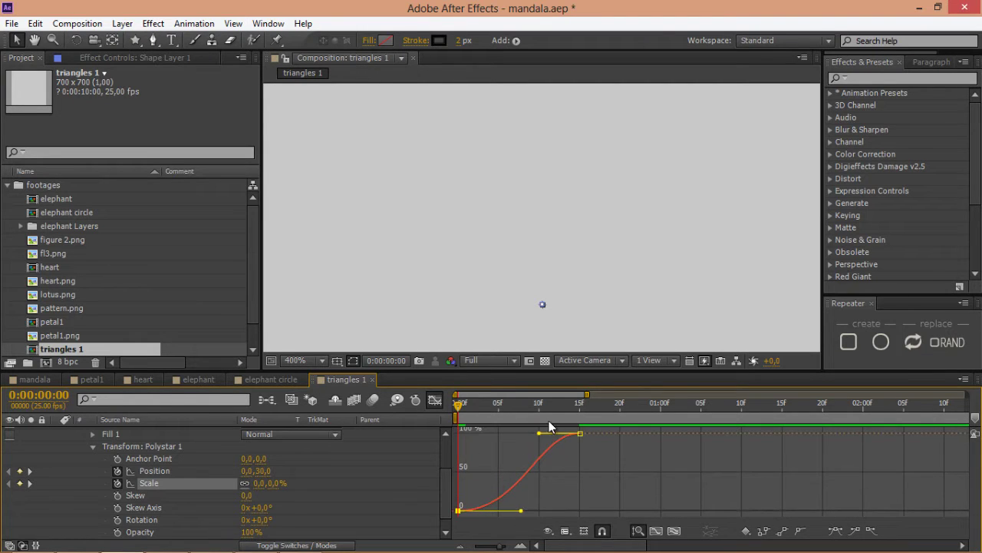
pyautogui.moveTo(540, 435); pyautogui.dragTo(514, 436)
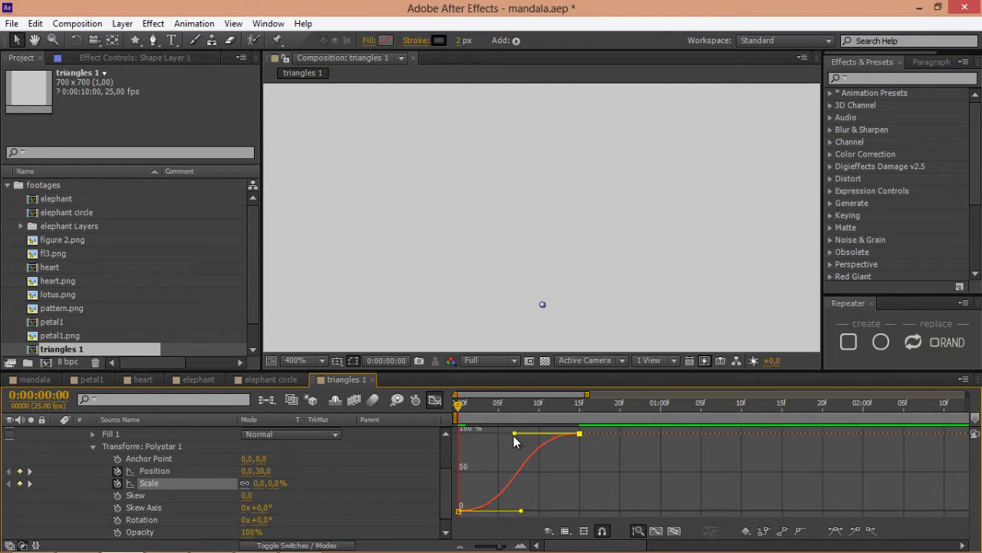
# Extend the easing handles of the triangle's Position speed curve for a steeper middle peak, and preview the animation.
pyautogui.click(201, 471)
pyautogui.click(458, 511)
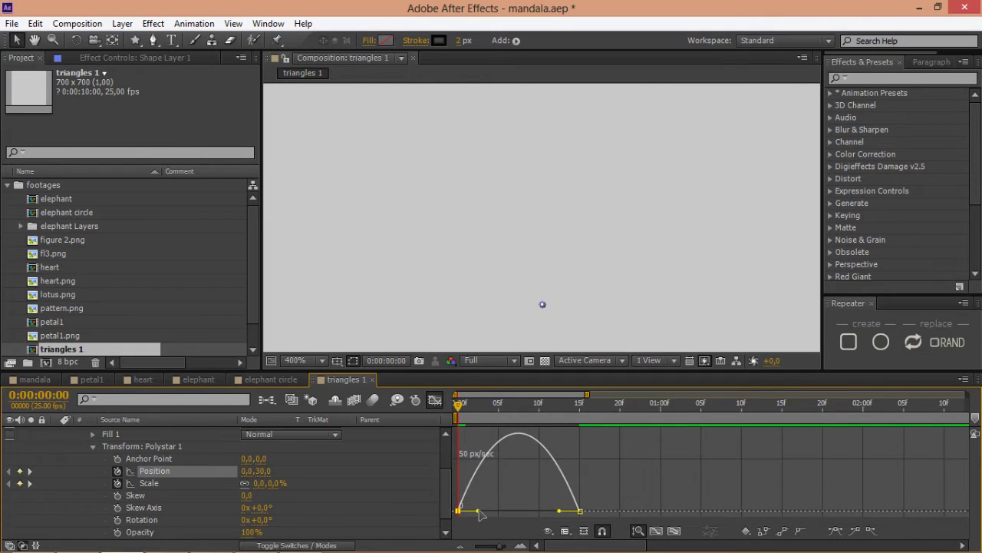
pyautogui.moveTo(478, 511); pyautogui.dragTo(544, 511)
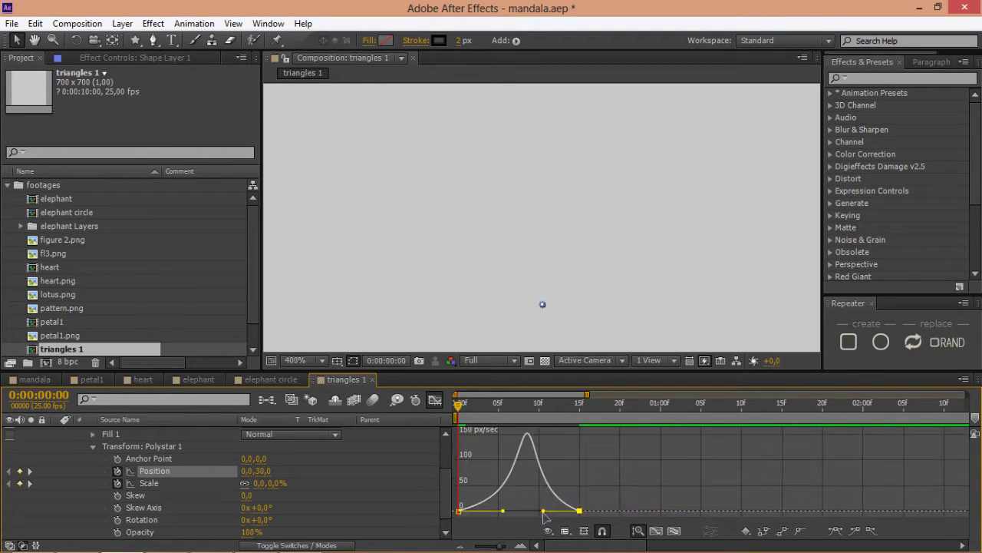
pyautogui.click(438, 404)
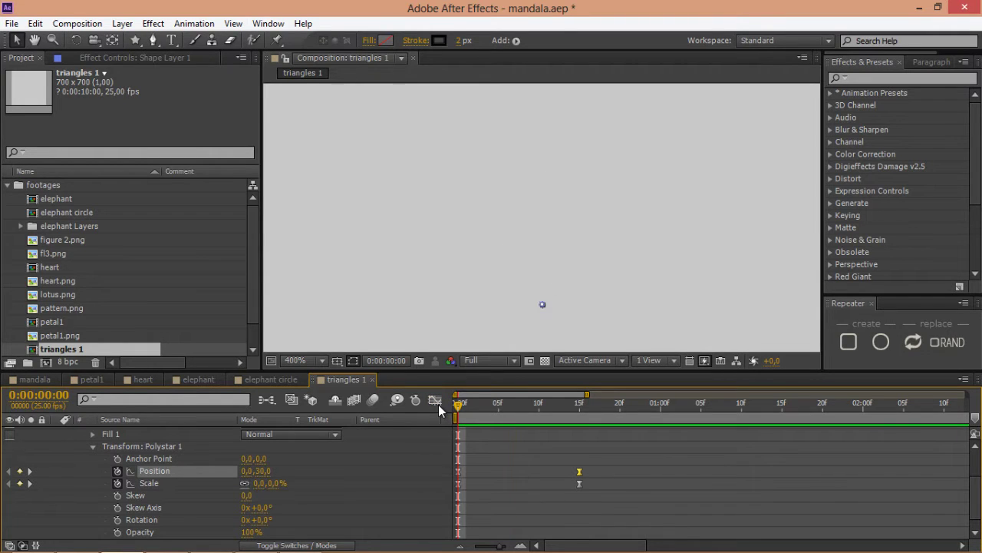
pyautogui.press('space')
# Collapse the shape layer's properties and set the whole layer's Rotation to 90° with the triangle visible at frame 17.
pyautogui.scroll(3, 146, 461)
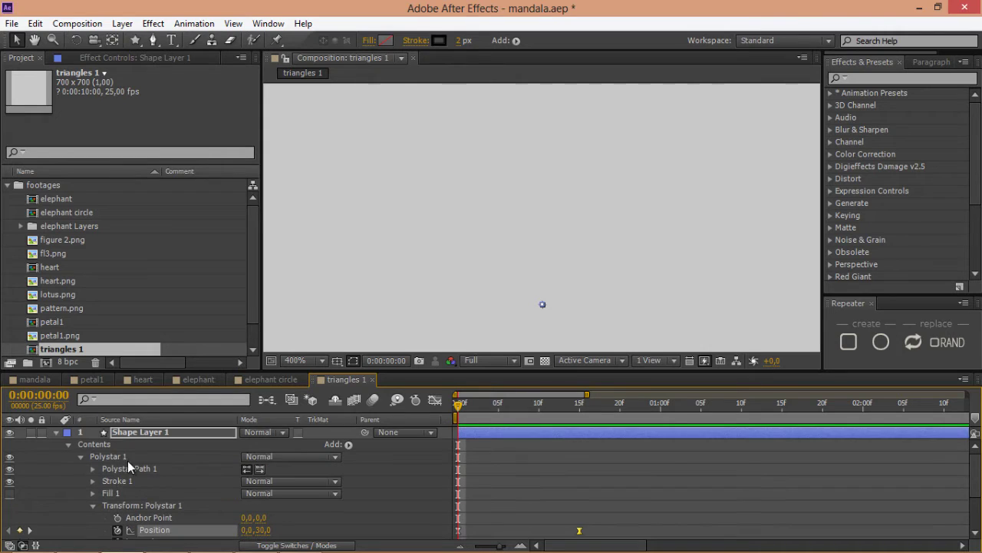
pyautogui.click(70, 444)
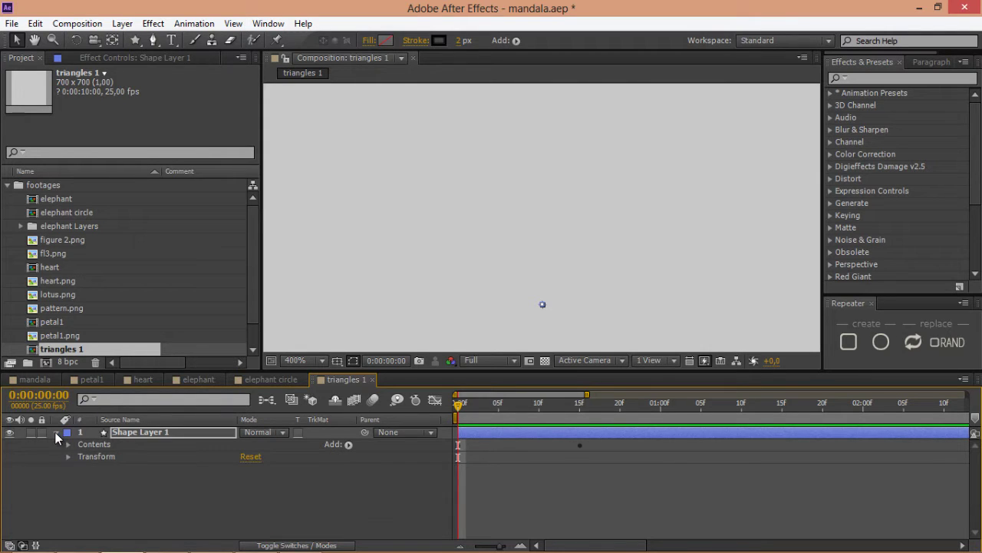
pyautogui.click(55, 432)
pyautogui.click(132, 432)
pyautogui.click(592, 411)
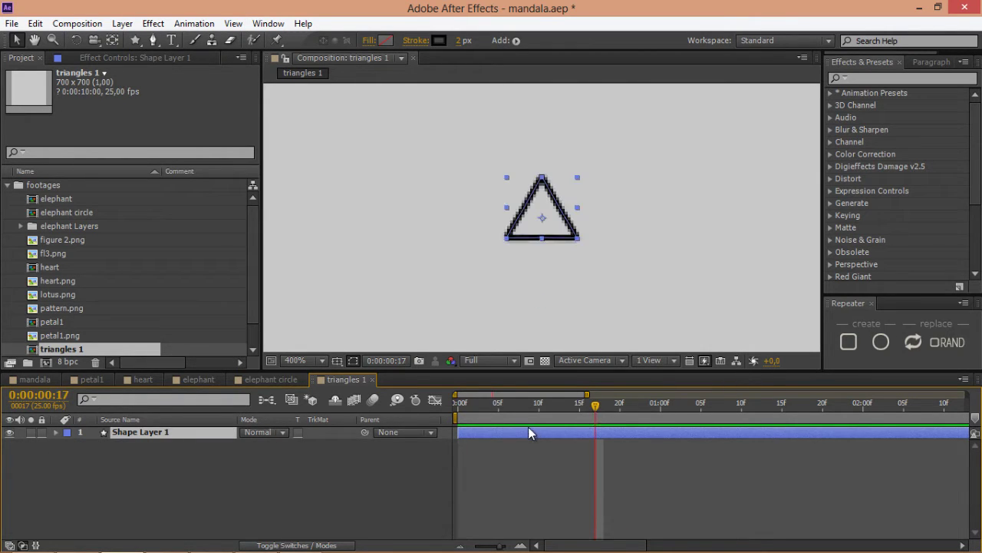
pyautogui.press('r')
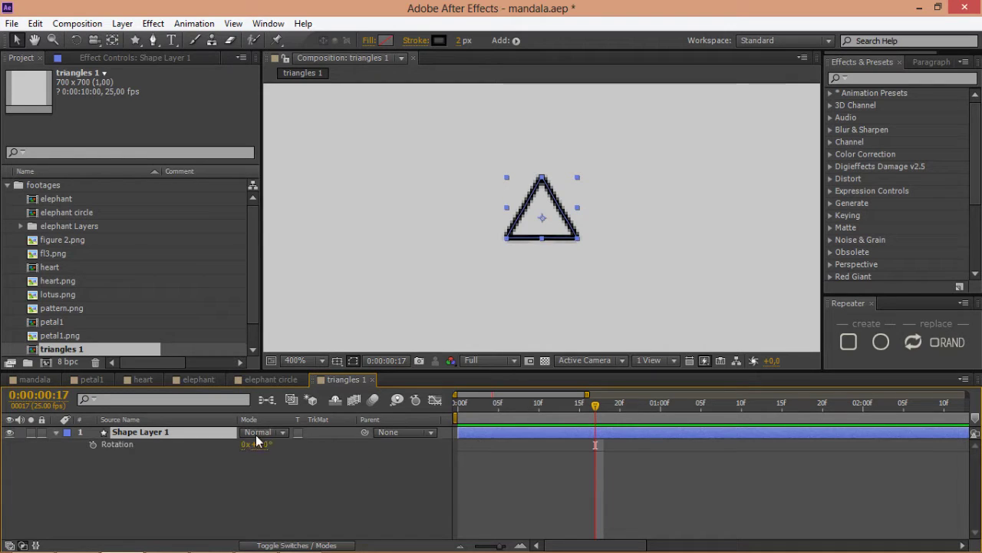
pyautogui.click(262, 445)
pyautogui.write('90')
pyautogui.press('Return')
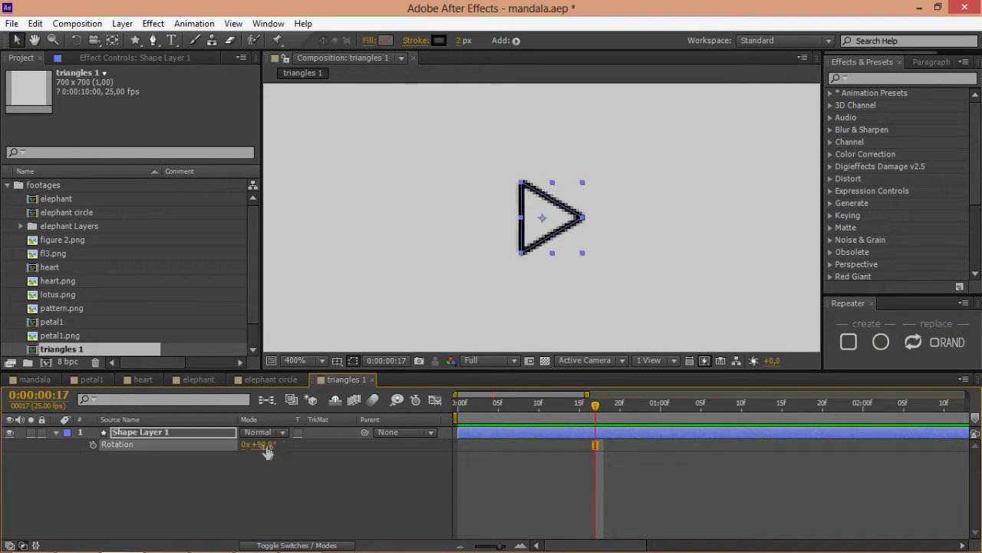
# Repeat the triangle layer in a single circle of 48 copies with a radius of 280 using the Repeater script.
pyautogui.click(881, 342)
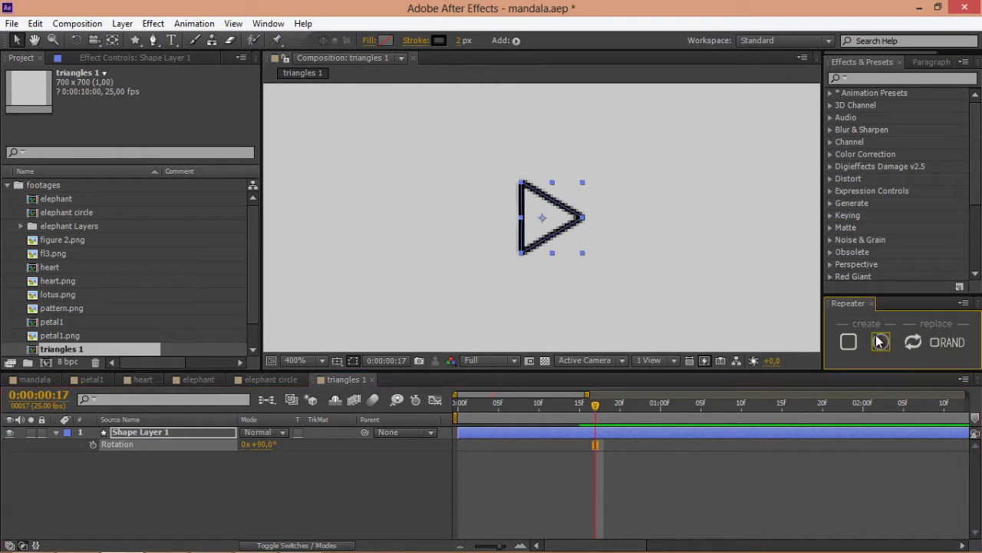
pyautogui.moveTo(535, 253); pyautogui.dragTo(496, 256)
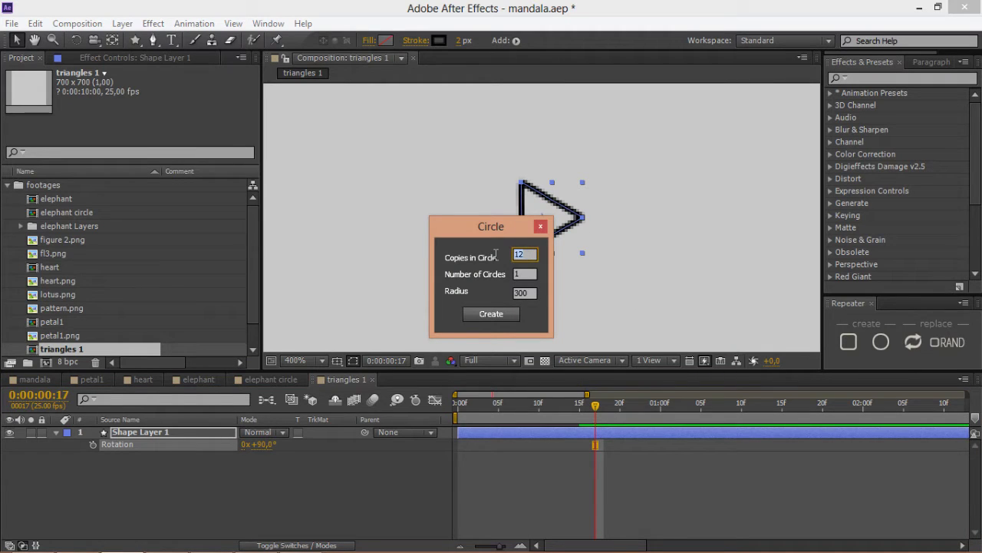
pyautogui.write('48')
pyautogui.press('Tab')
pyautogui.press('Tab')
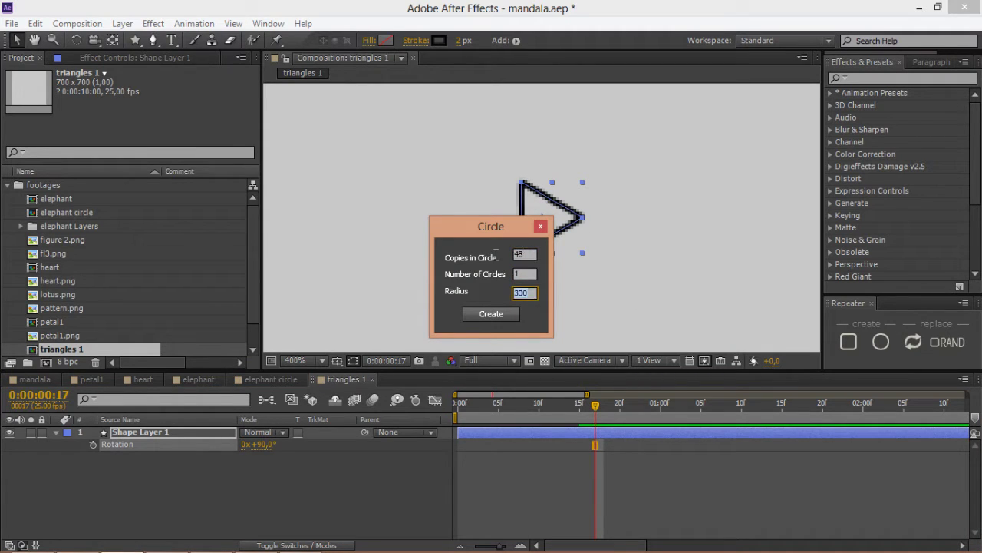
pyautogui.write('280')
pyautogui.click(495, 313)
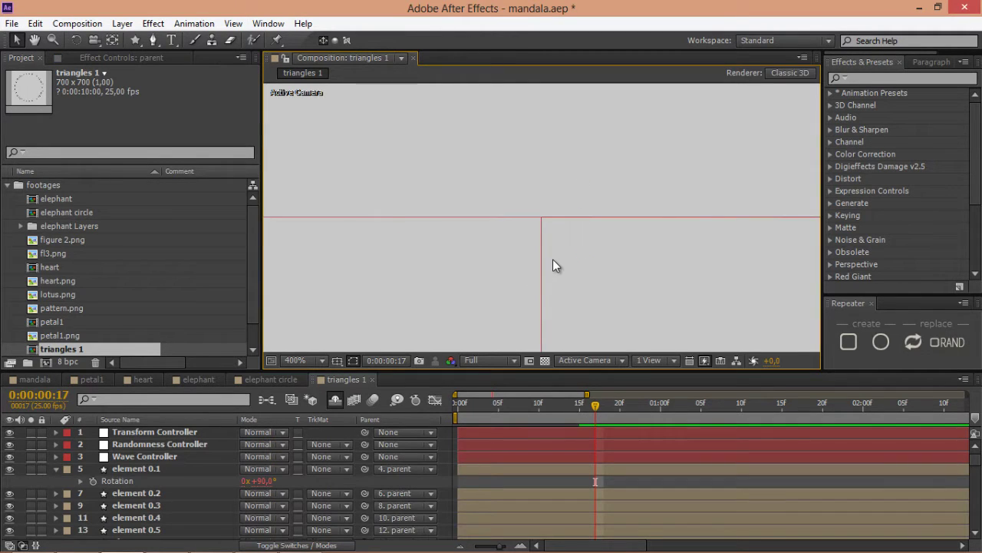
# Turn on Orient along Circle in the Transform Controller's effects so the triangles follow the ring.
pyautogui.scroll(-3, 553, 258)
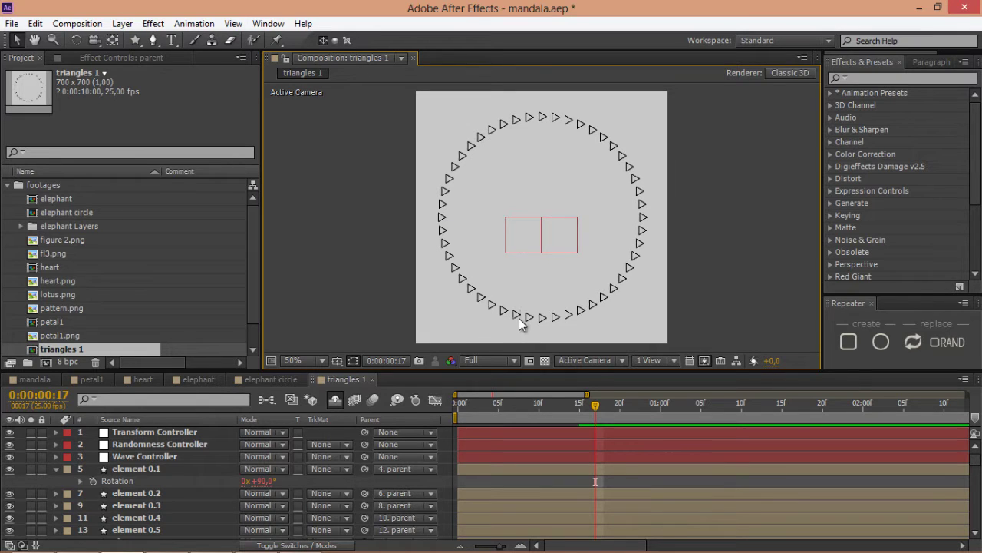
pyautogui.click(192, 432)
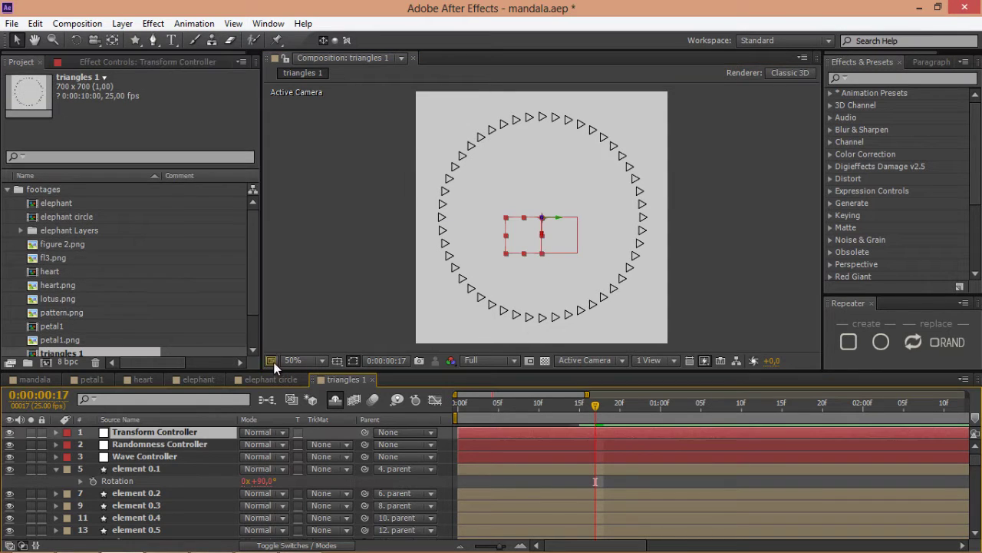
pyautogui.click(86, 63)
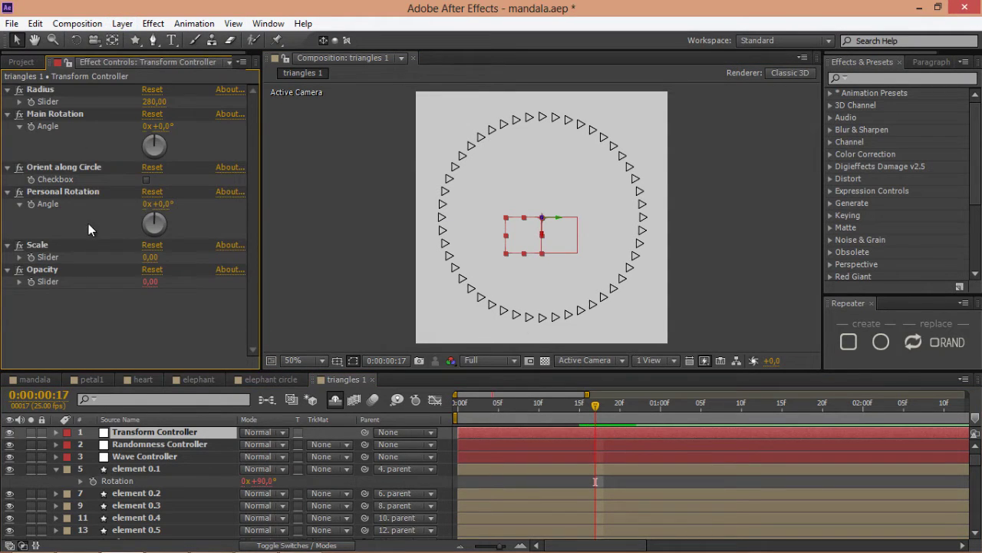
pyautogui.click(146, 180)
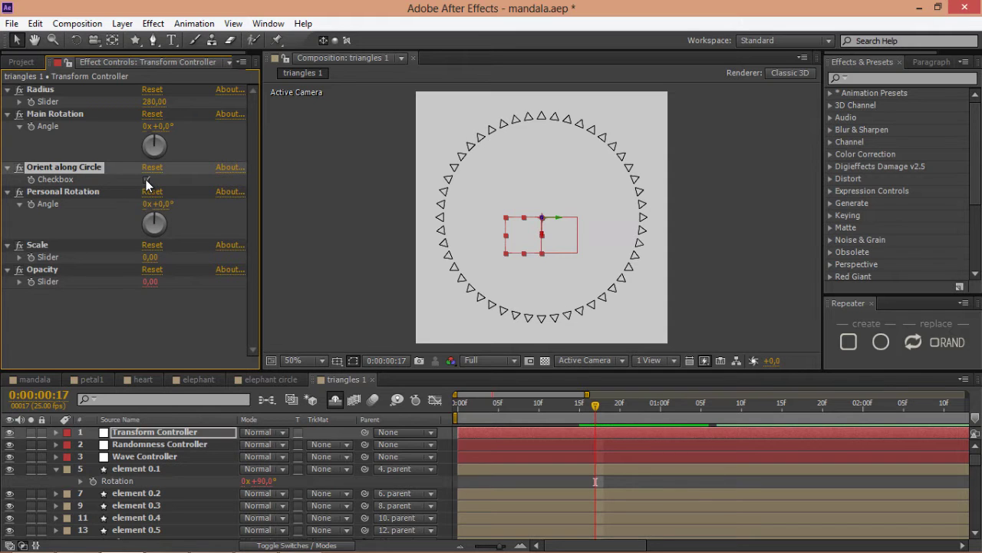
# Add the triangles 1 composition as the top layer of the mandala composition and check the ring at frame 24.
pyautogui.click(35, 378)
pyautogui.click(21, 61)
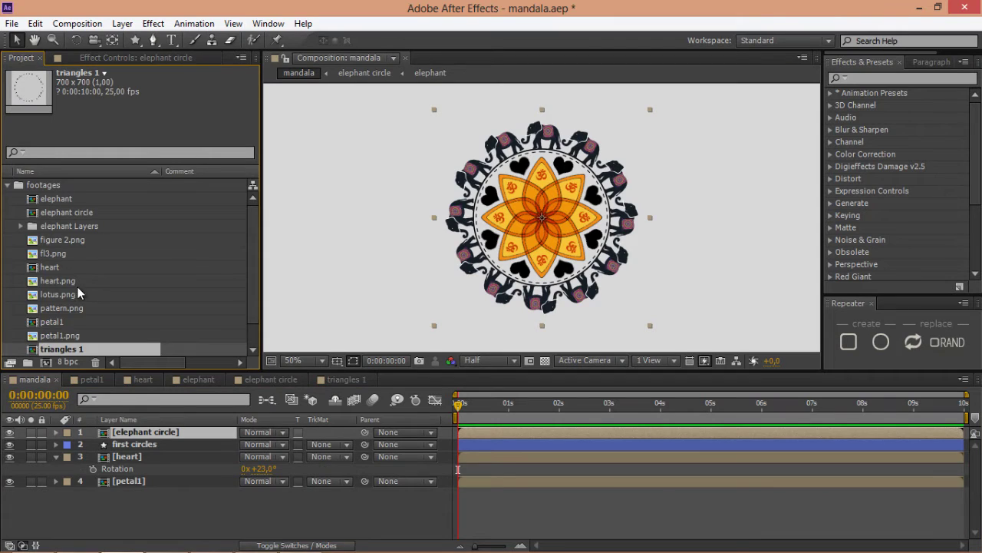
pyautogui.scroll(-2, 77, 295)
pyautogui.moveTo(66, 326); pyautogui.dragTo(128, 437)
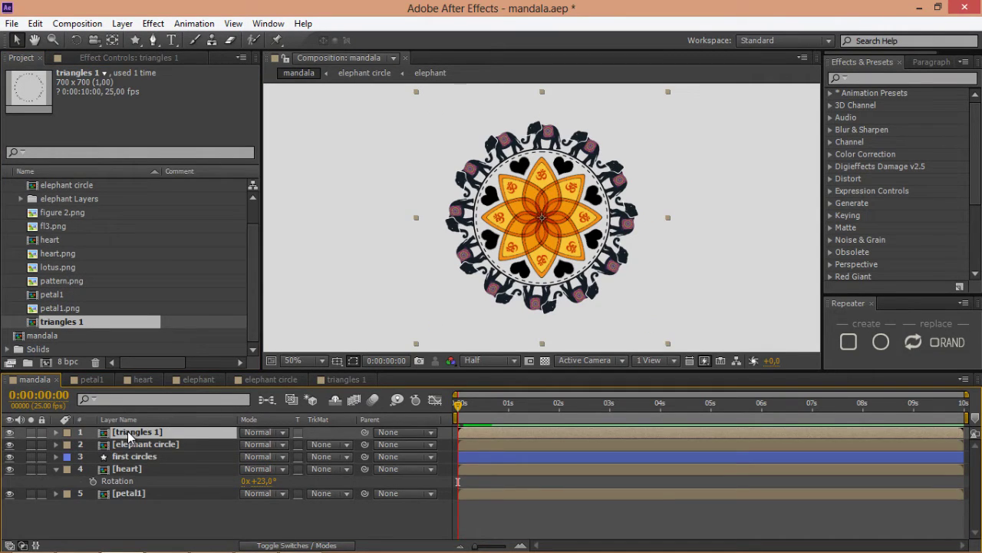
pyautogui.click(508, 404)
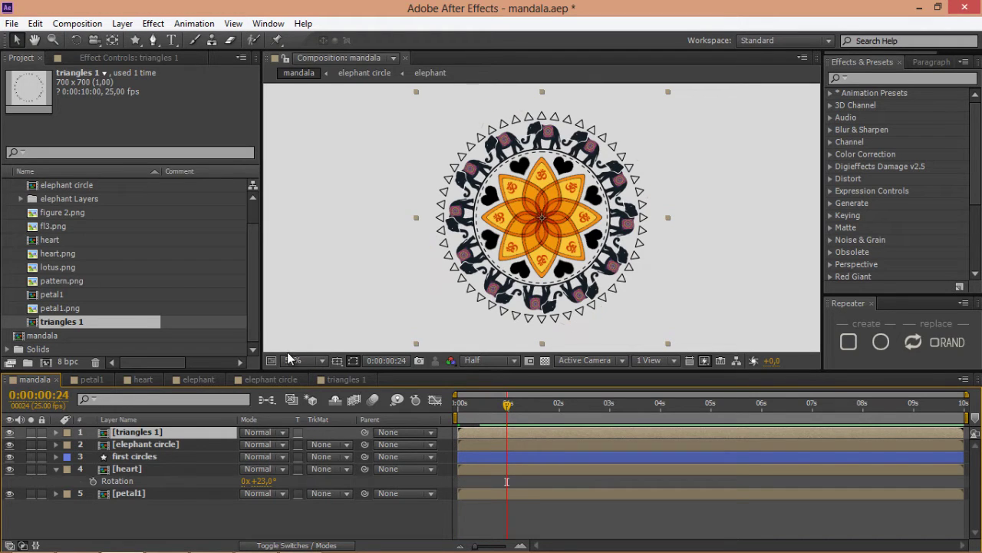
# Duplicate the triangles 1 composition in the project and combine the original and the copy into a new single composition.
pyautogui.click(69, 326)
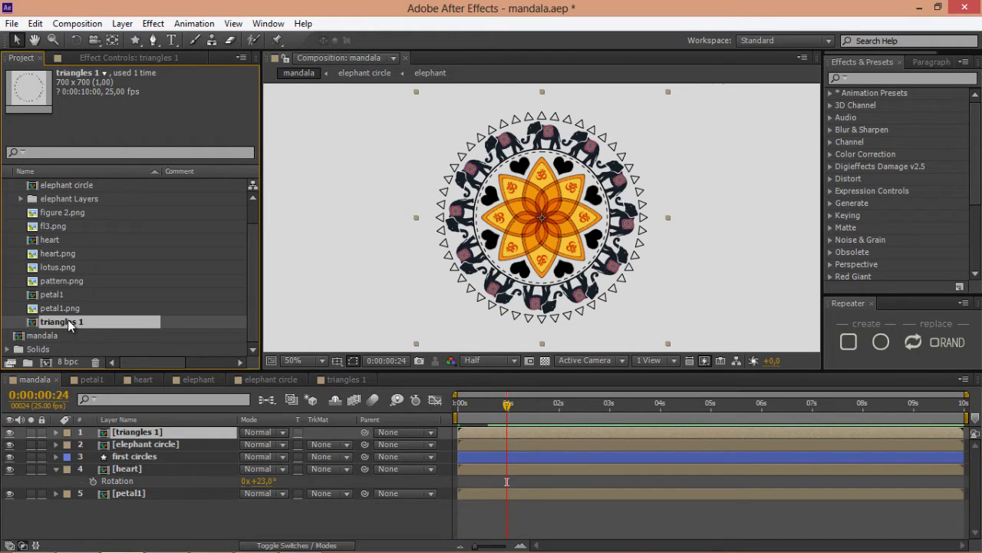
pyautogui.hotkey('ctrl', 'd')
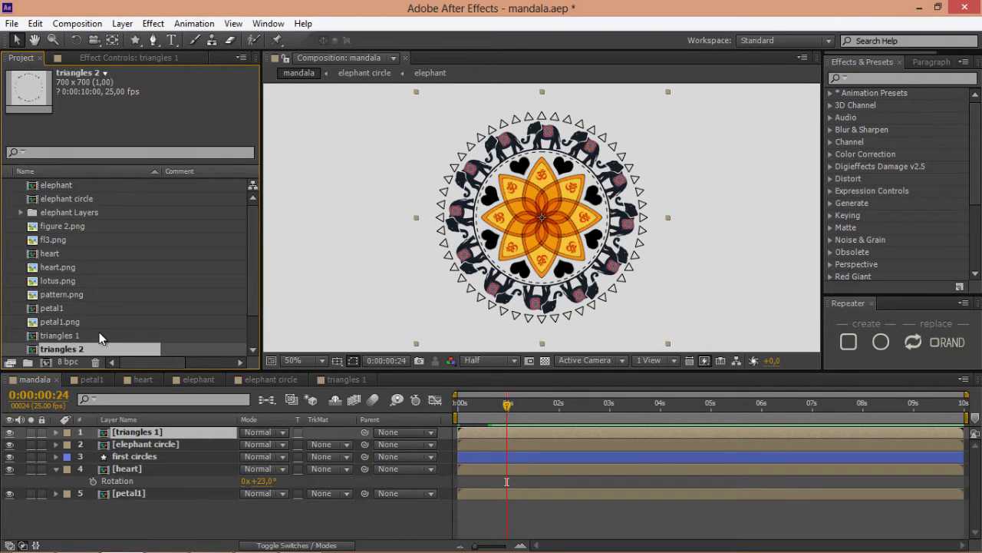
pyautogui.scroll(1, 71, 327)
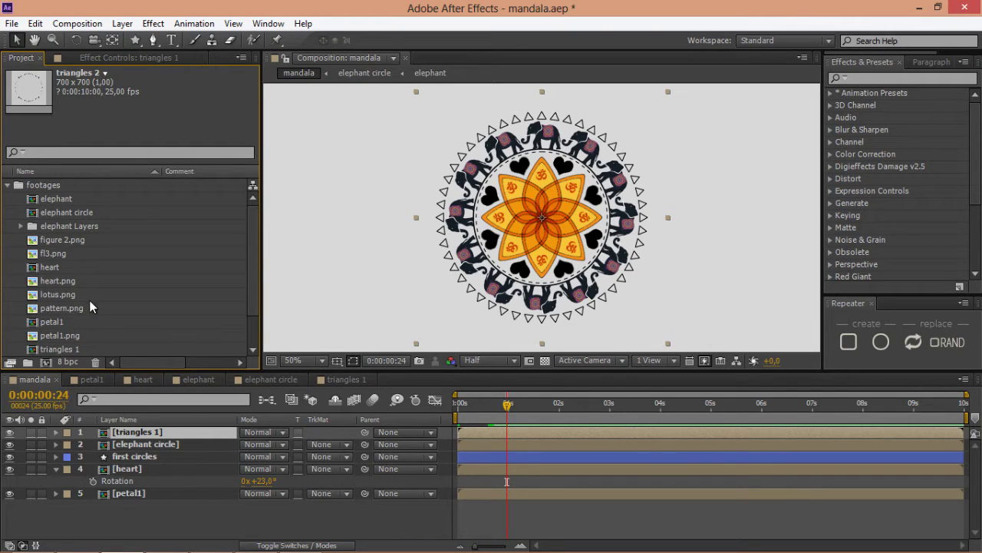
pyautogui.scroll(-1, 90, 307)
pyautogui.keyDown('shift'); pyautogui.click(77, 313); pyautogui.keyUp('shift')
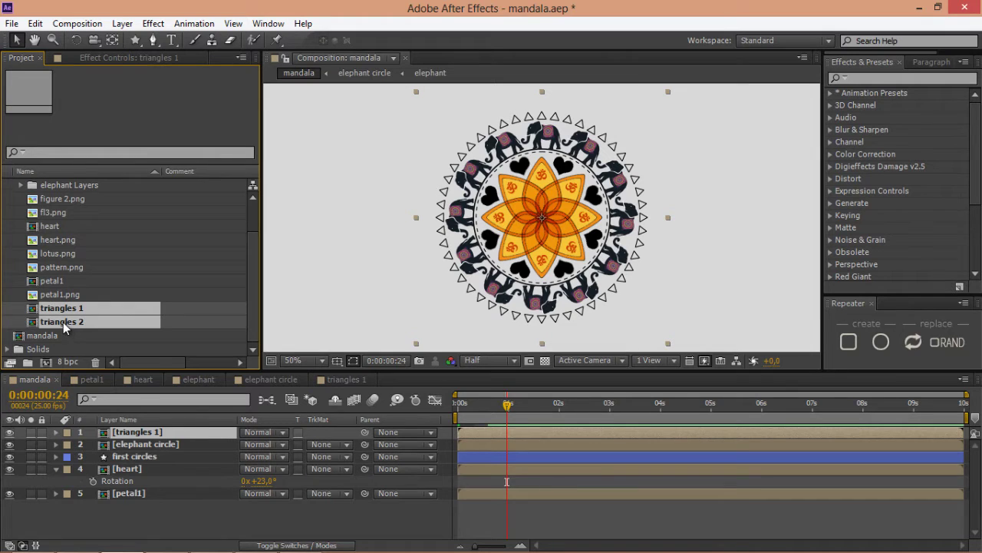
pyautogui.moveTo(66, 326); pyautogui.dragTo(46, 363)
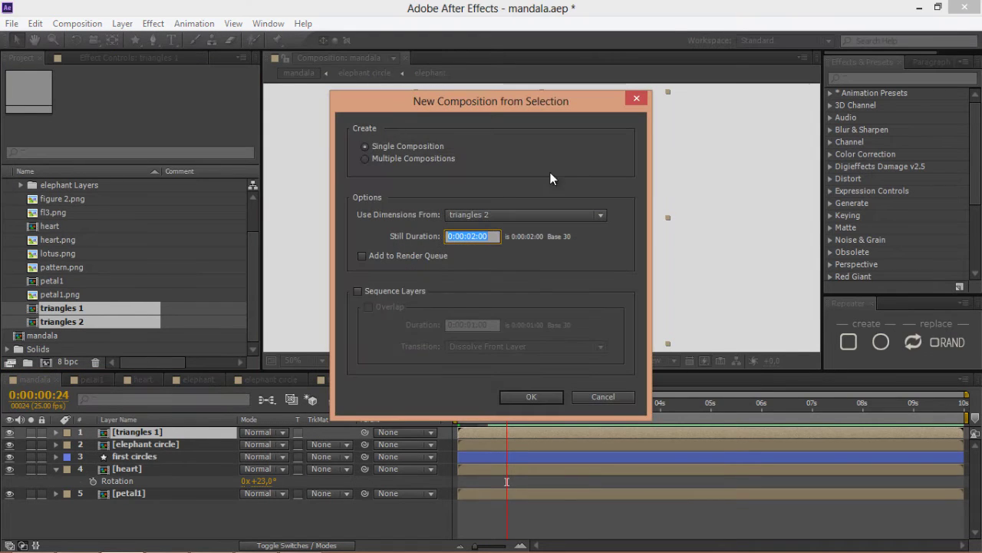
pyautogui.click(515, 396)
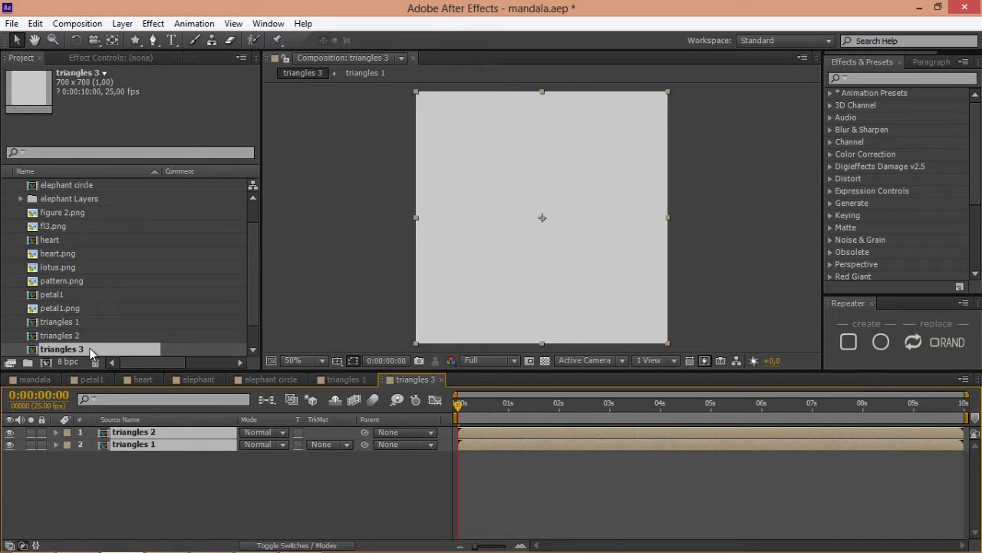
# Rename the new combined composition as "triangles main".
pyautogui.click(90, 350)
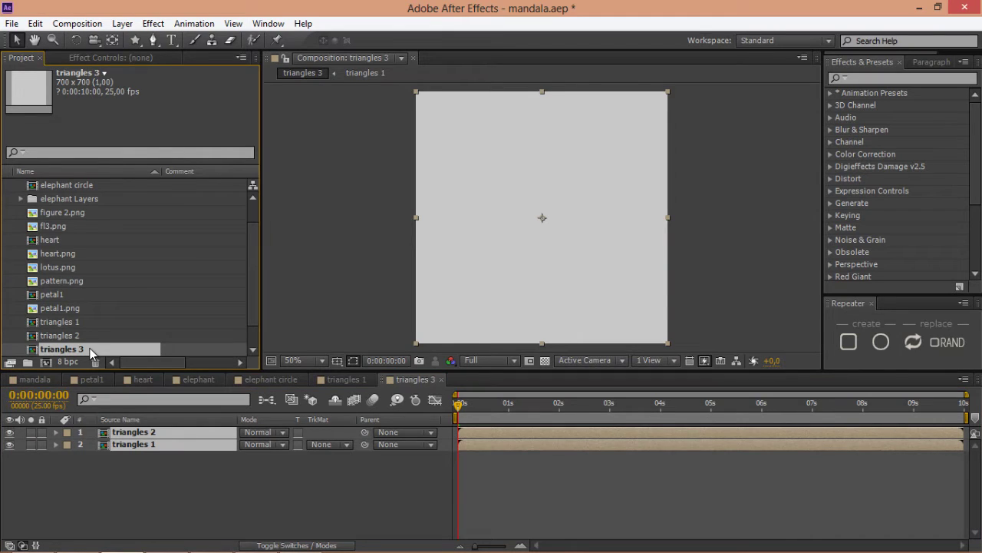
pyautogui.press('Return')
pyautogui.write('main')
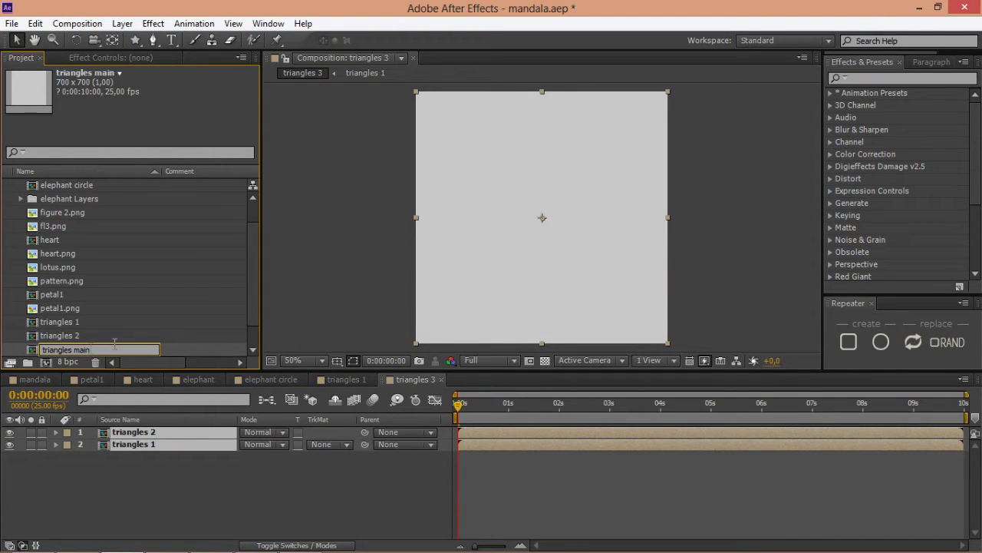
pyautogui.press('Return')
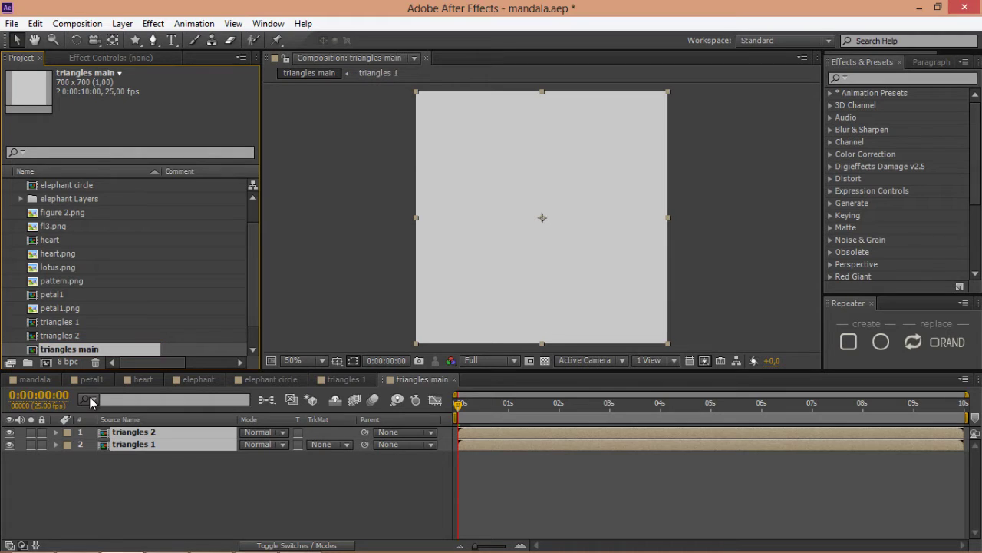
# Open the triangles 2 composition at frame 16 and set the Transform Controller's Radius to 285.
pyautogui.doubleClick(64, 337)
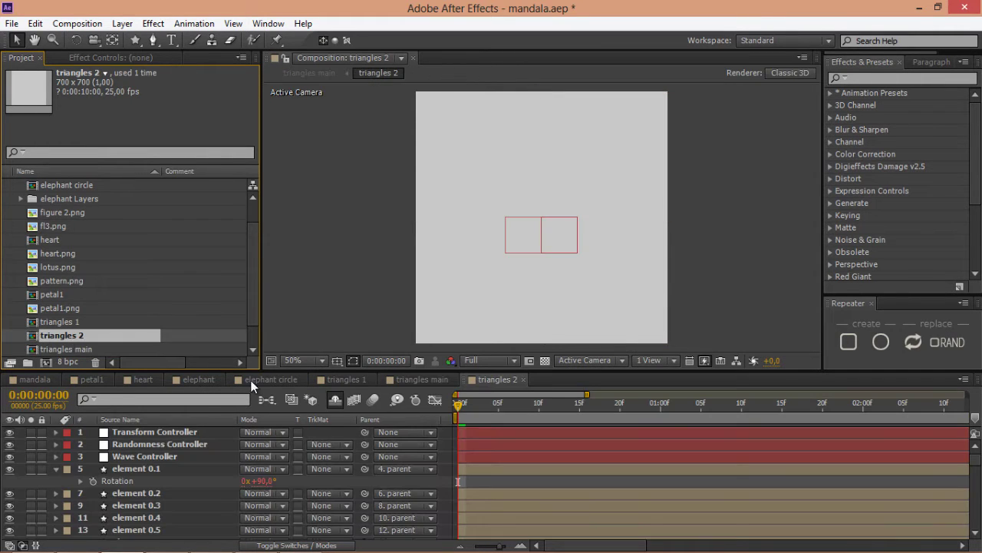
pyautogui.moveTo(494, 408); pyautogui.dragTo(586, 405)
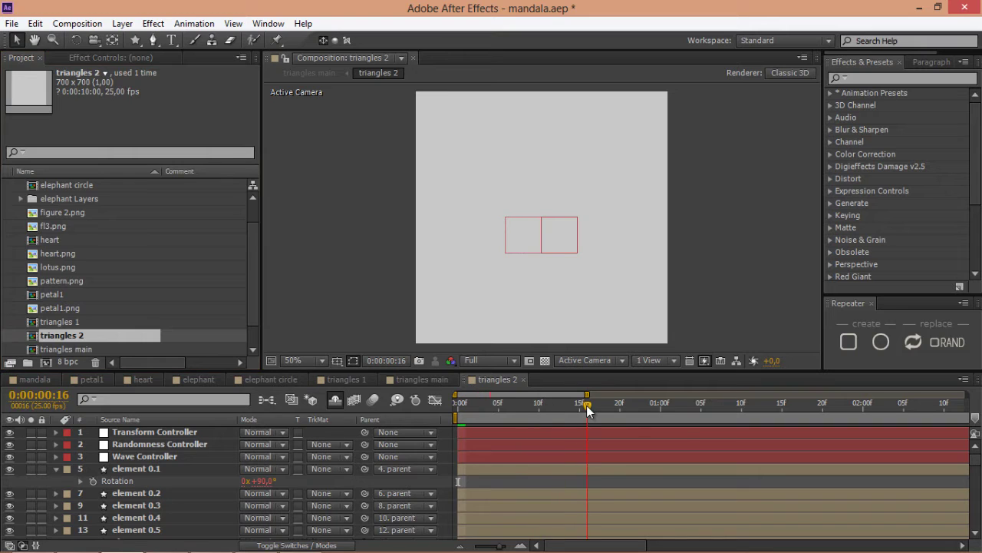
pyautogui.click(132, 432)
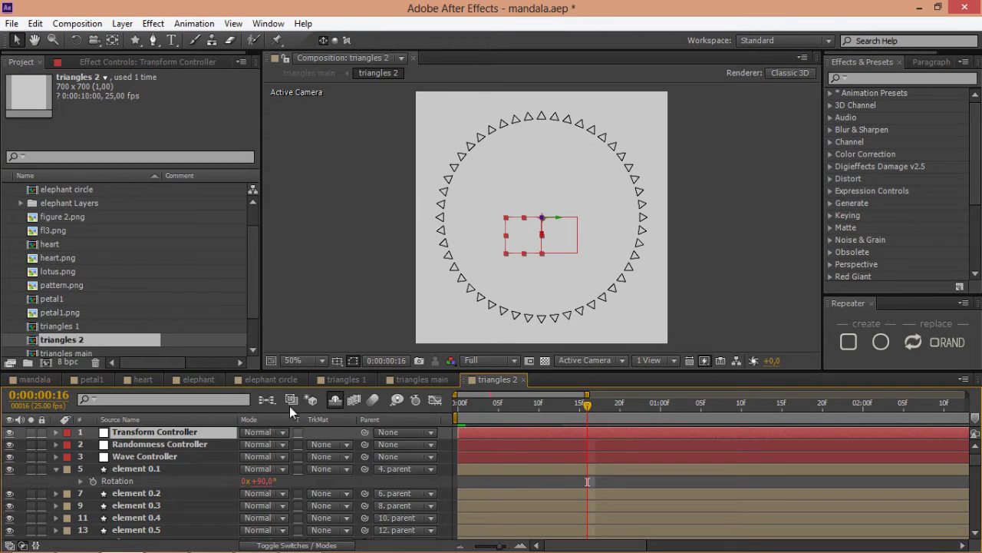
pyautogui.click(112, 63)
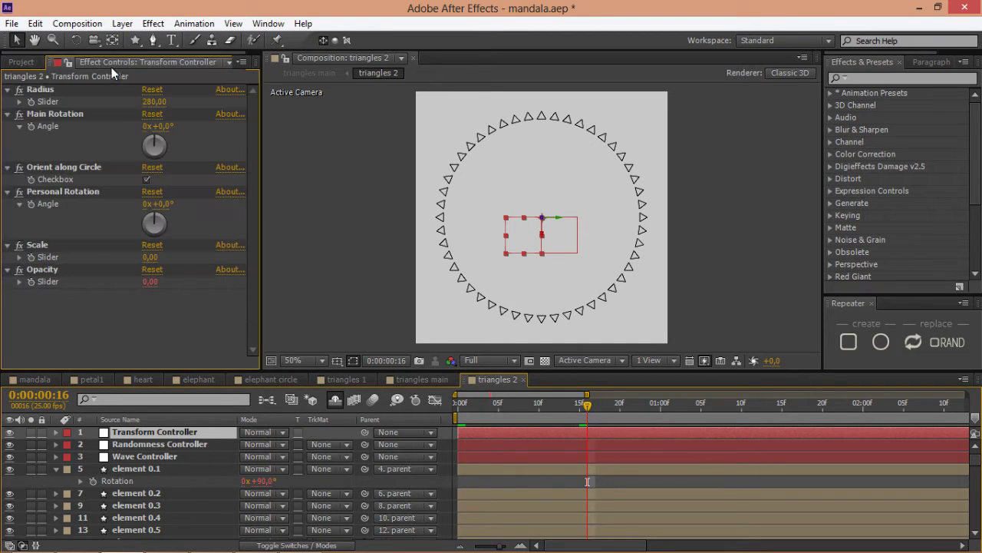
pyautogui.click(155, 102)
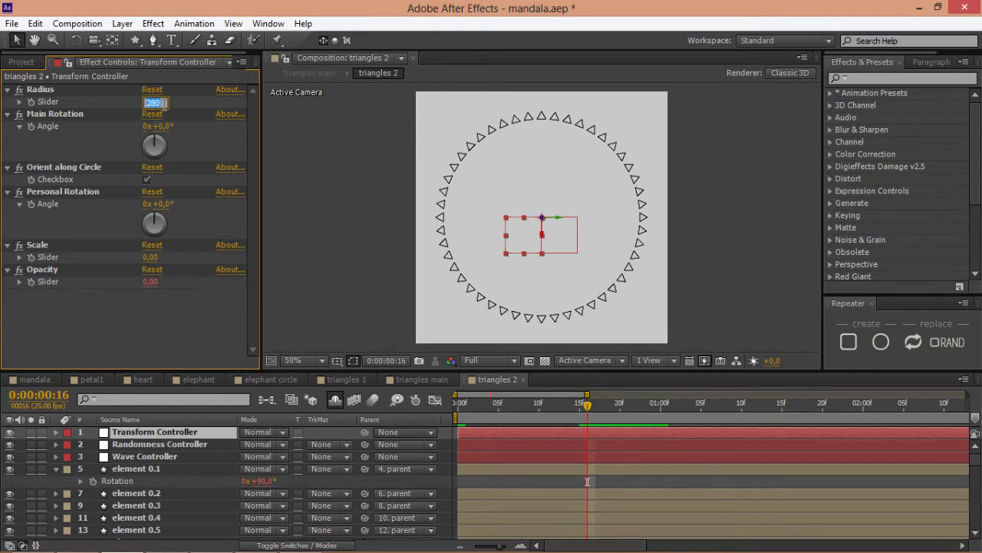
pyautogui.write('285')
pyautogui.press('Return')
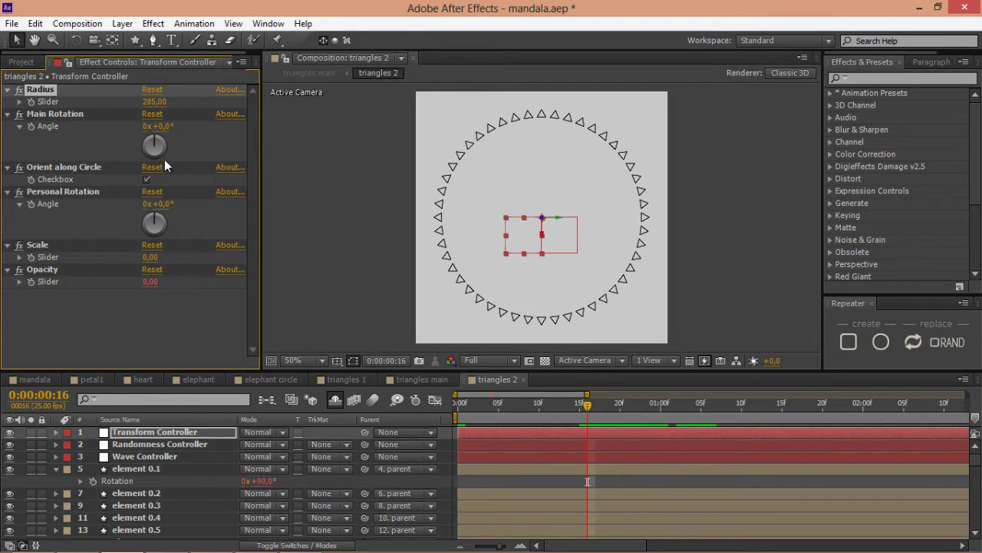
# Set the Z Rotation of the Transform Controller in triangles 2 to -90°.
pyautogui.click(168, 431)
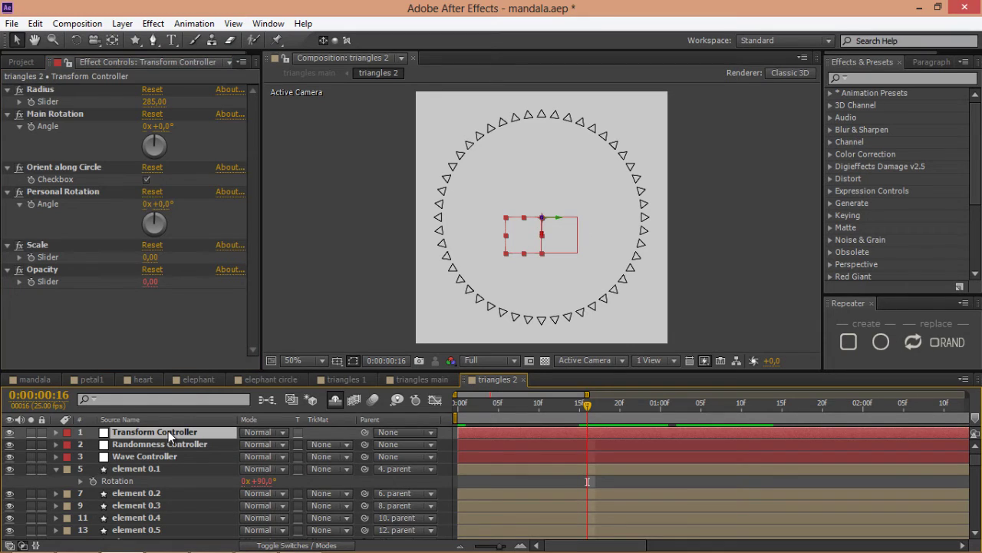
pyautogui.press('r')
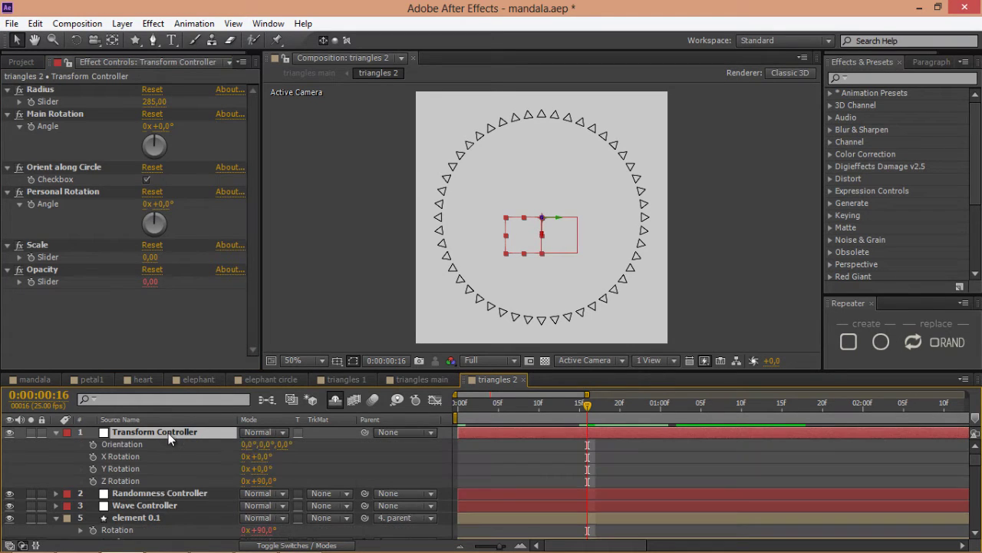
pyautogui.click(261, 481)
pyautogui.write('-90')
pyautogui.press('Return')
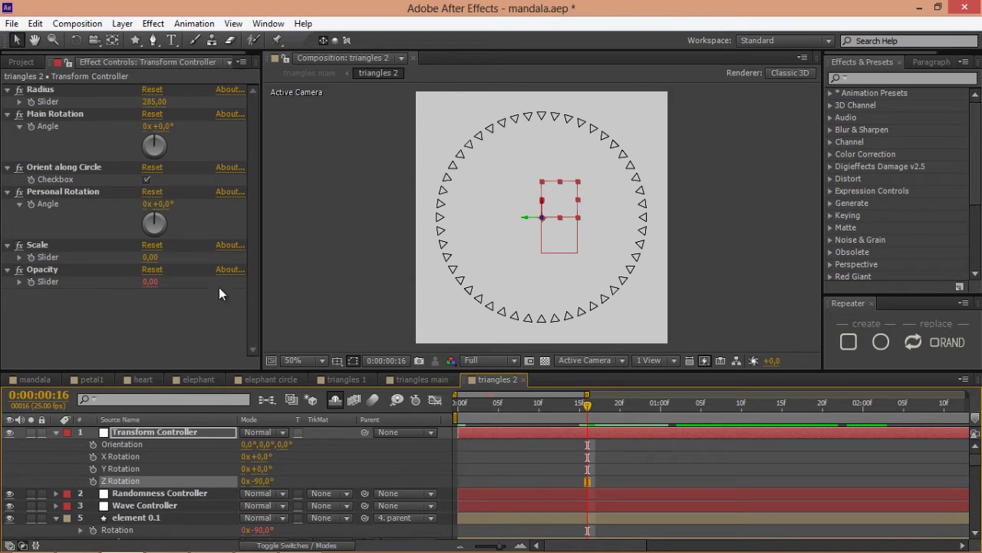
# Set the Main Rotation angle of the triangles 2 ring to 3,8° and check how both rings interlock in triangles main.
pyautogui.click(71, 116)
pyautogui.click(162, 127)
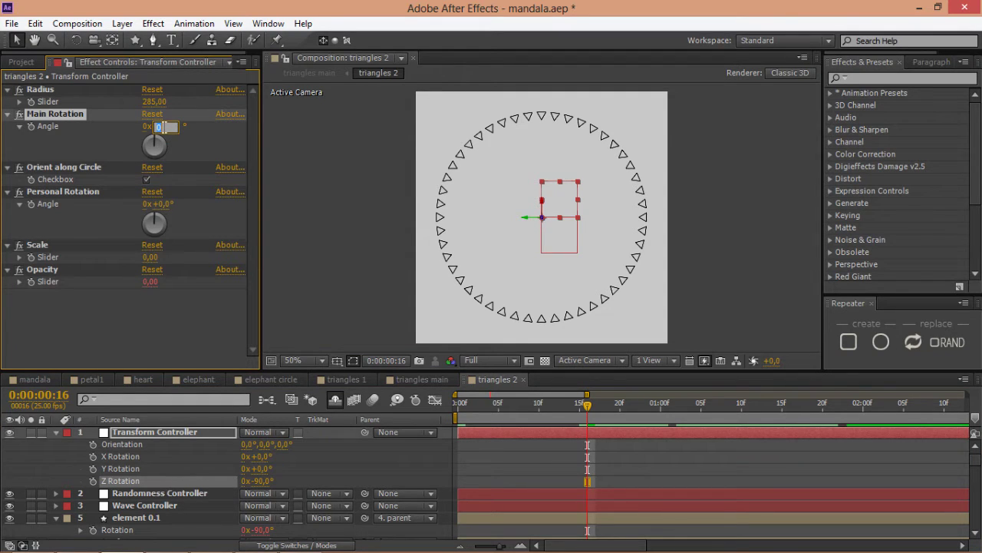
pyautogui.write('3,8')
pyautogui.press('Return')
pyautogui.click(406, 381)
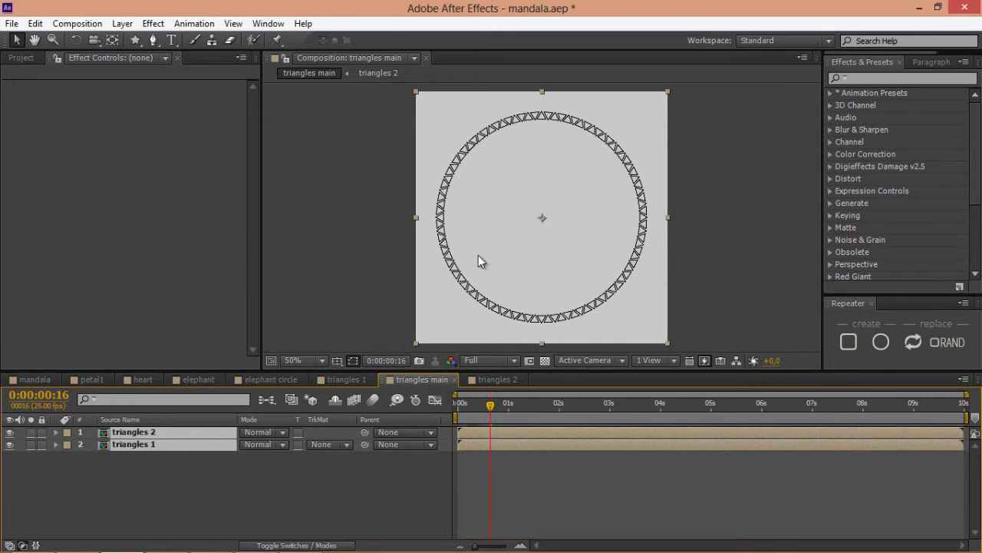
pyautogui.press('.')
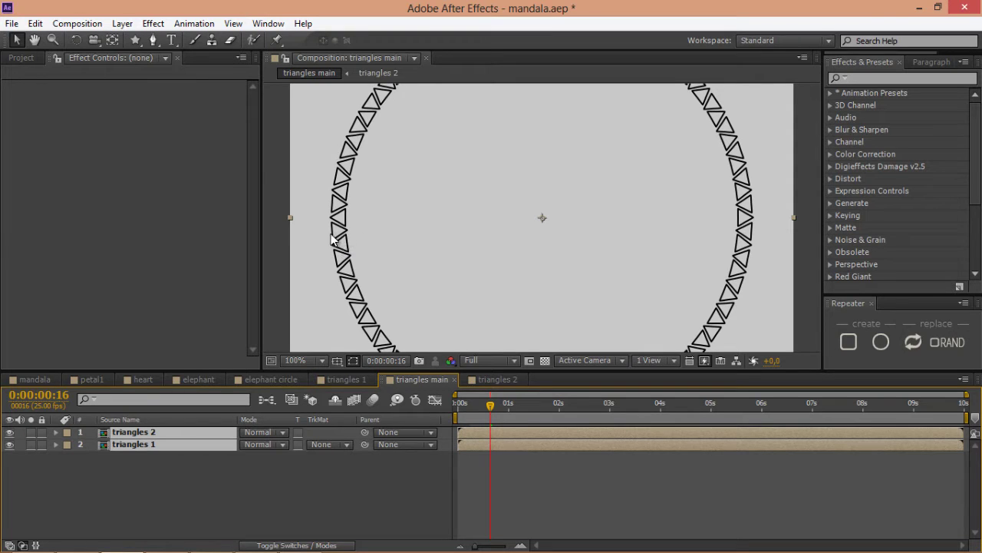
# Set the Radius of the Transform Controller in triangles 2 to 288.
pyautogui.click(485, 380)
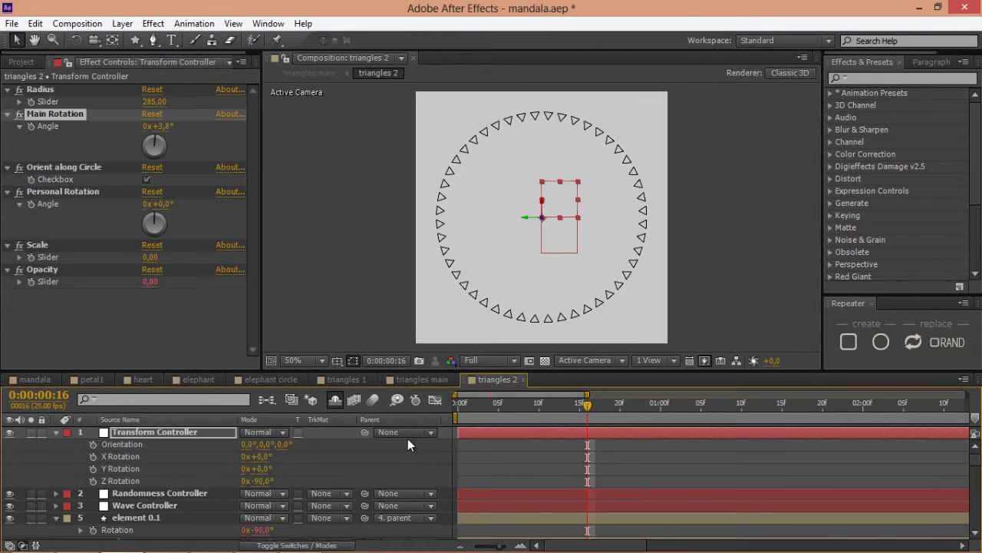
pyautogui.click(153, 103)
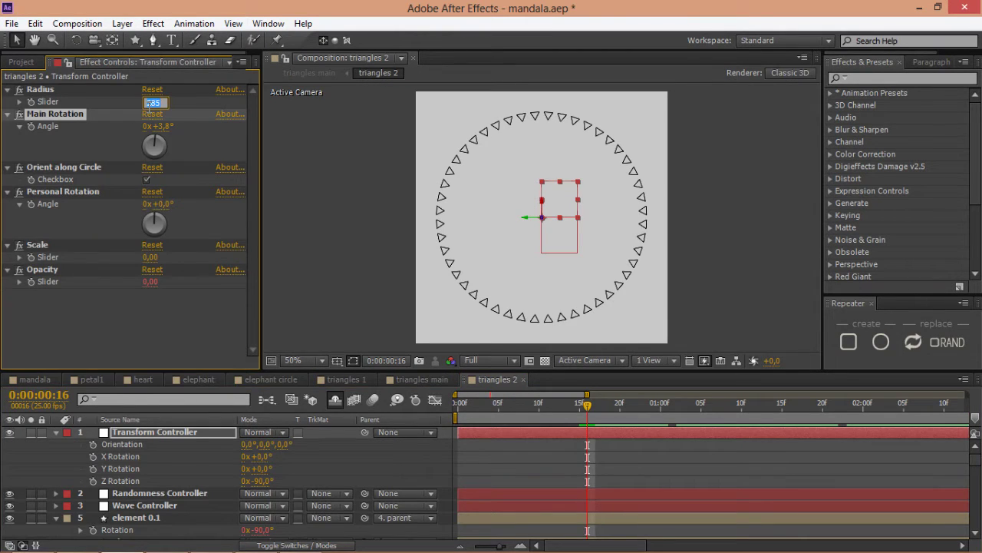
pyautogui.write('288')
pyautogui.press('Return')
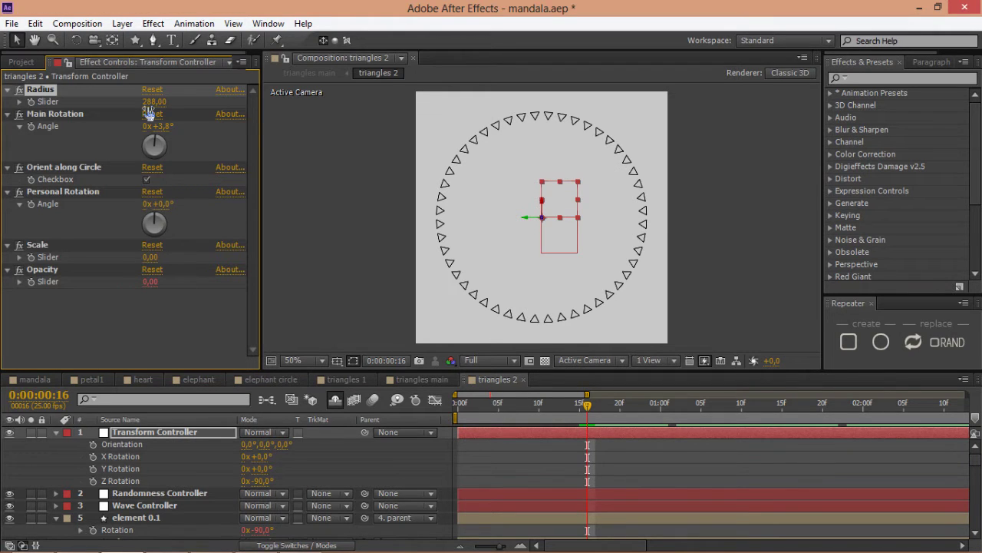
# Replace the triangles 1 layer in the mandala composition with the triangles main composition and preview the animation.
pyautogui.click(402, 380)
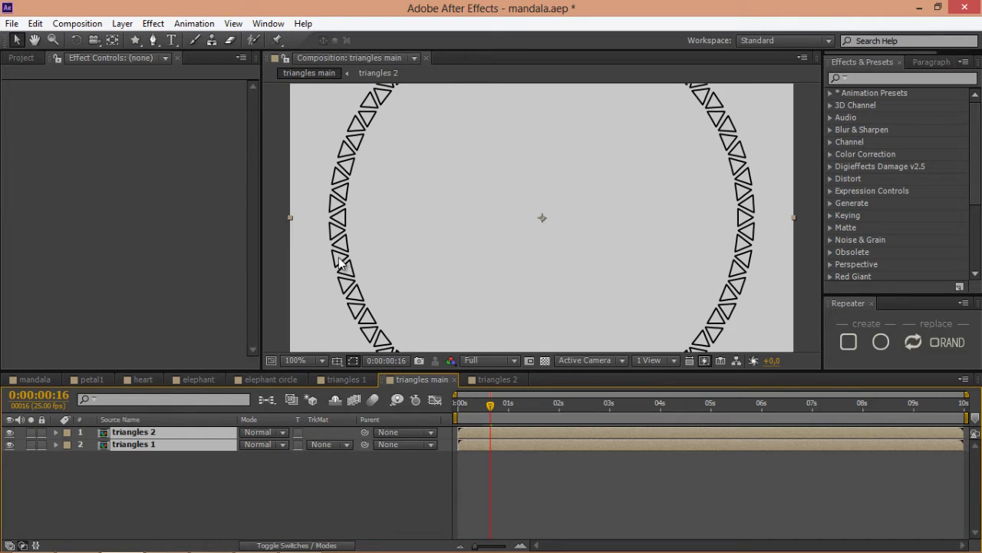
pyautogui.click(29, 379)
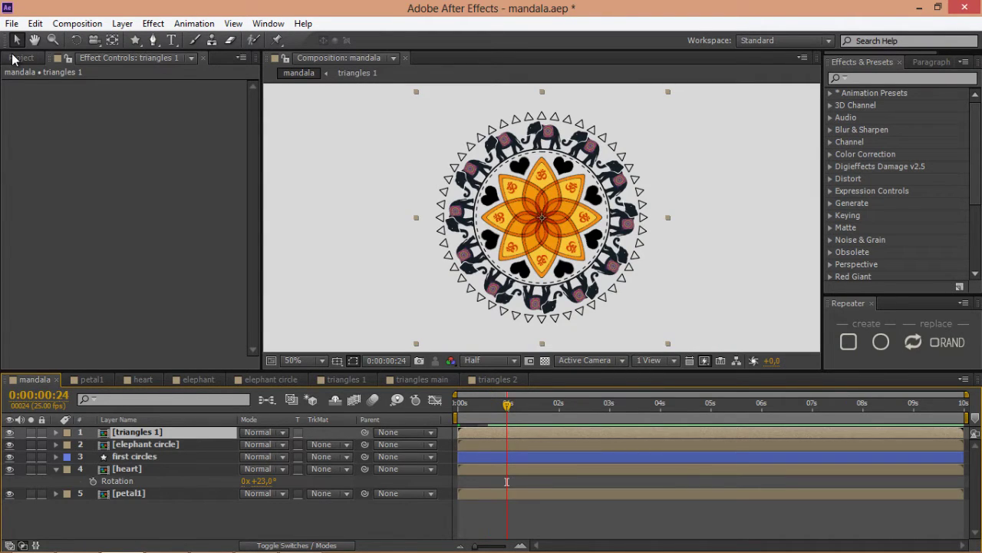
pyautogui.click(12, 59)
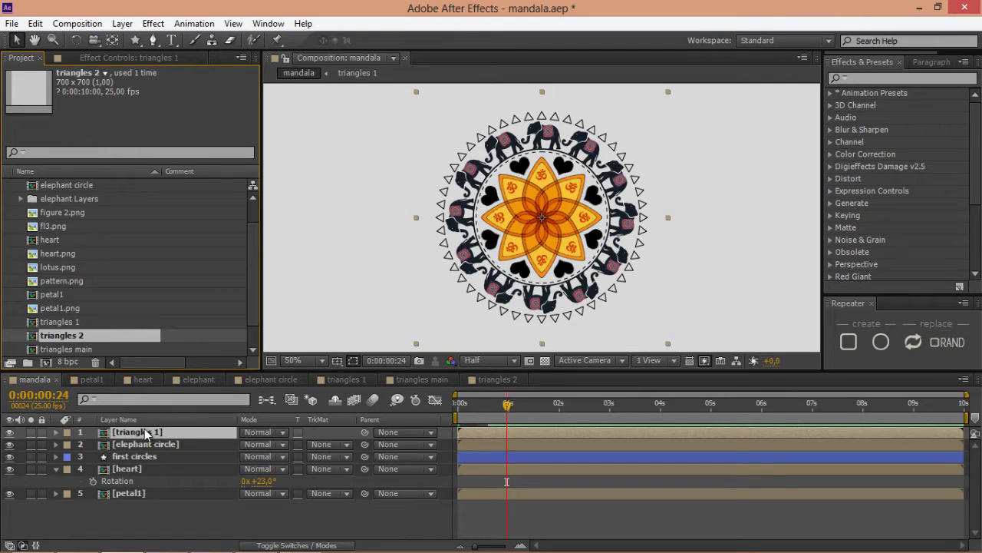
pyautogui.click(147, 435)
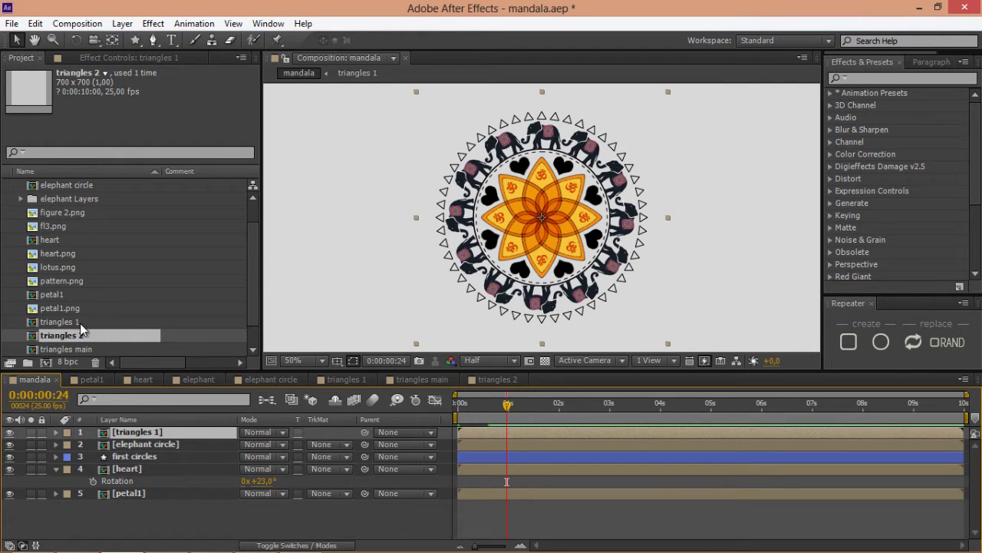
pyautogui.click(89, 349)
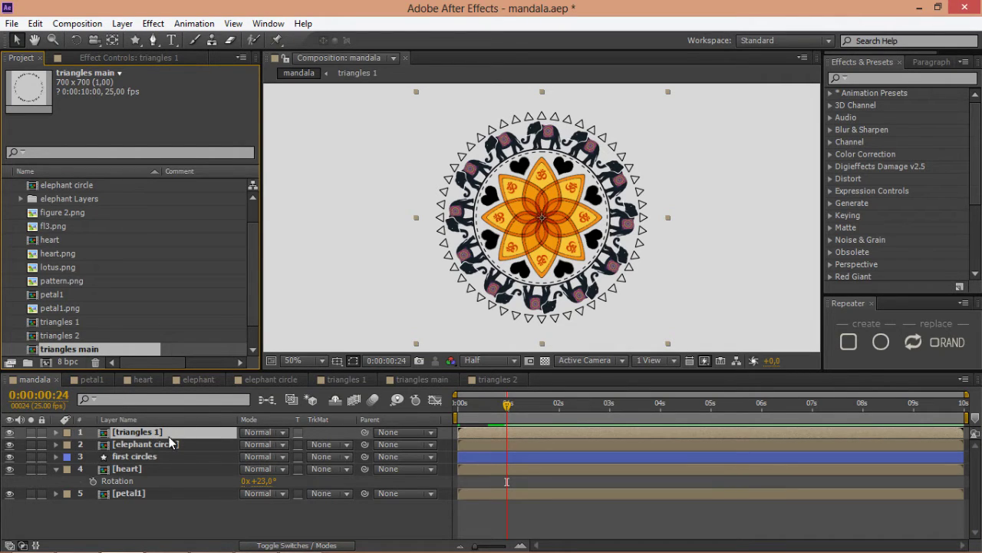
pyautogui.hotkey('ctrl', 'alt', '/')
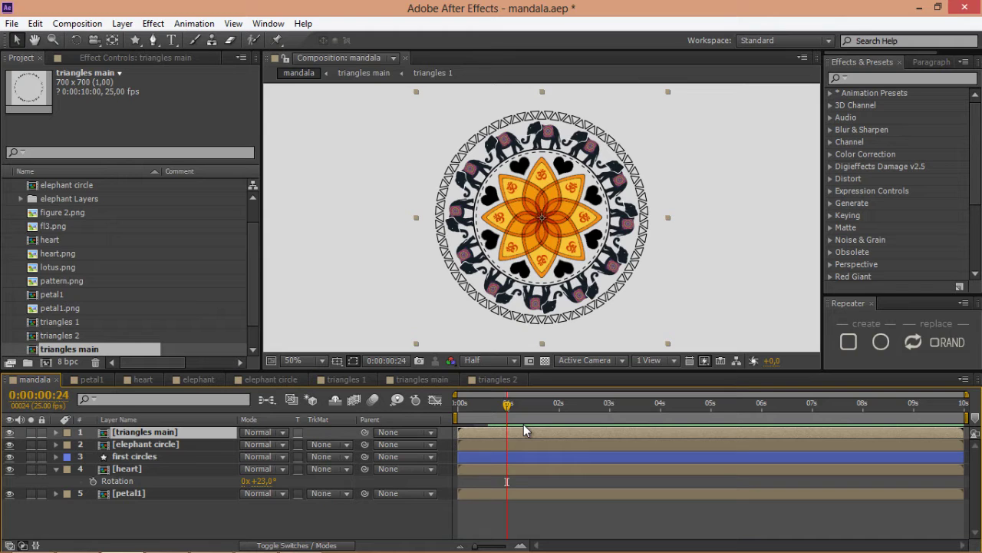
pyautogui.press('KP_0')
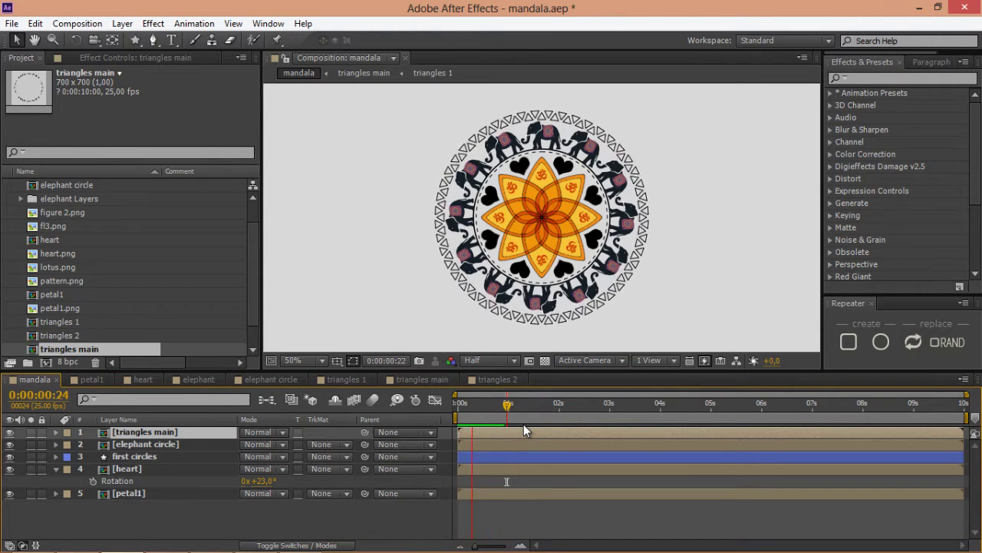
pyautogui.press('space')
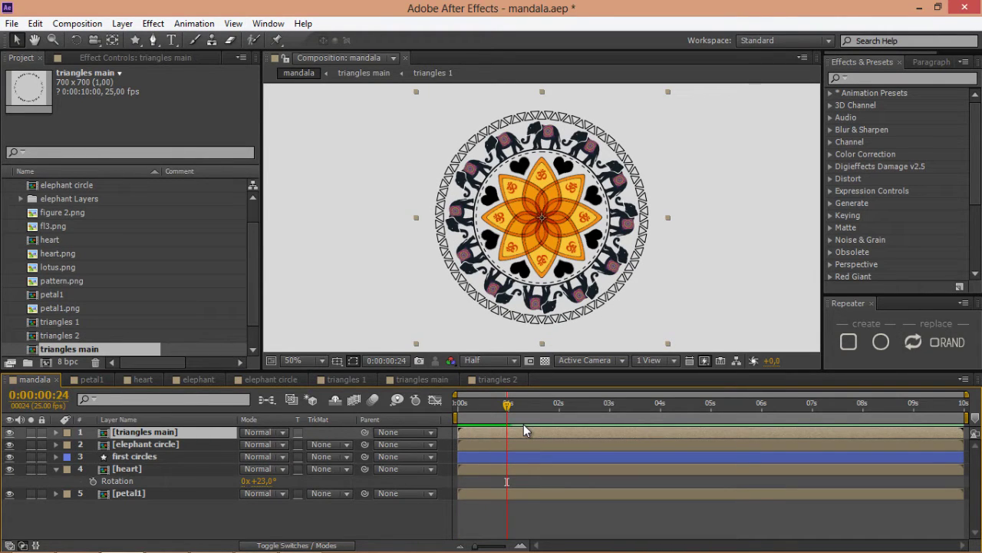
pyautogui.hotkey('ctrl', 'z')
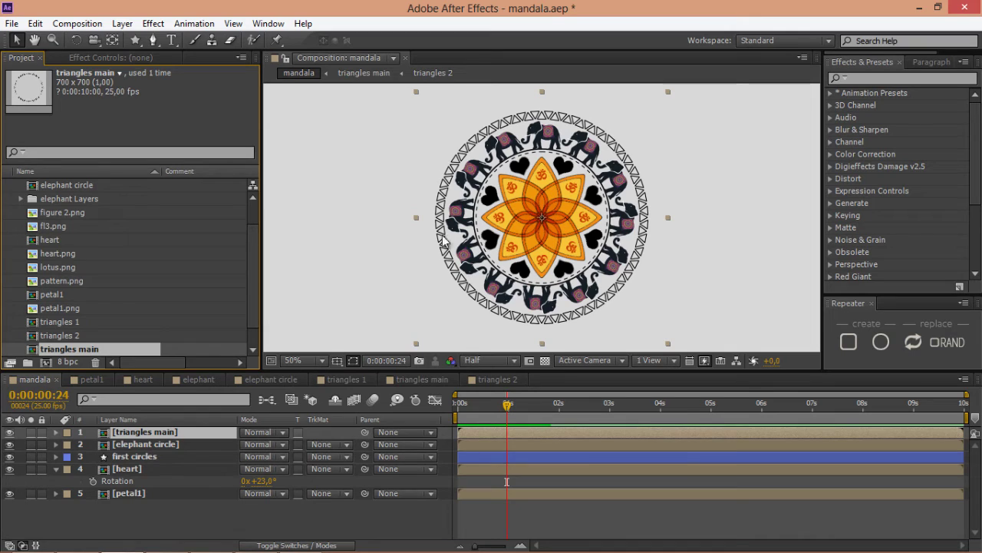
# Create a composition from pattern.png and set its width and height to 800 px.
pyautogui.click(62, 281)
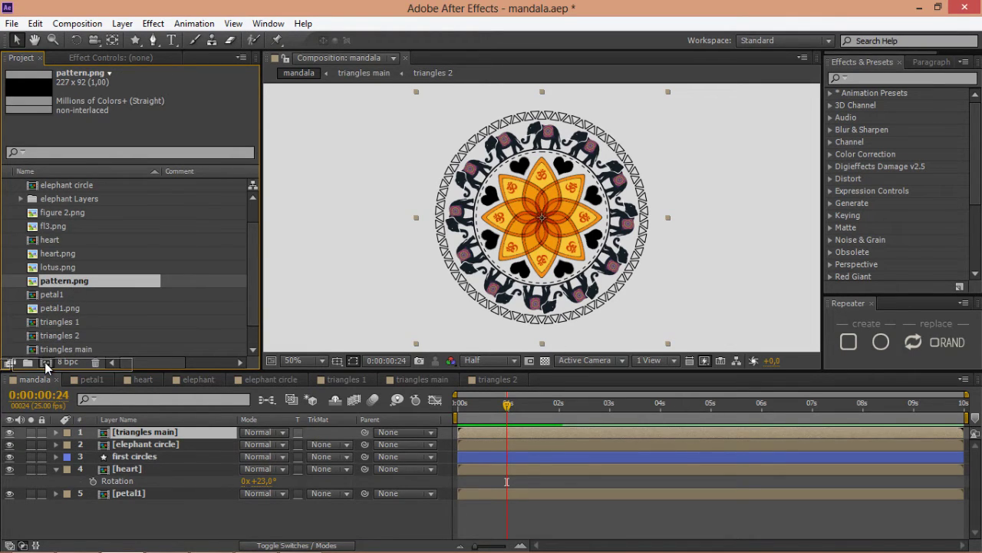
pyautogui.moveTo(46, 367); pyautogui.dragTo(46, 366)
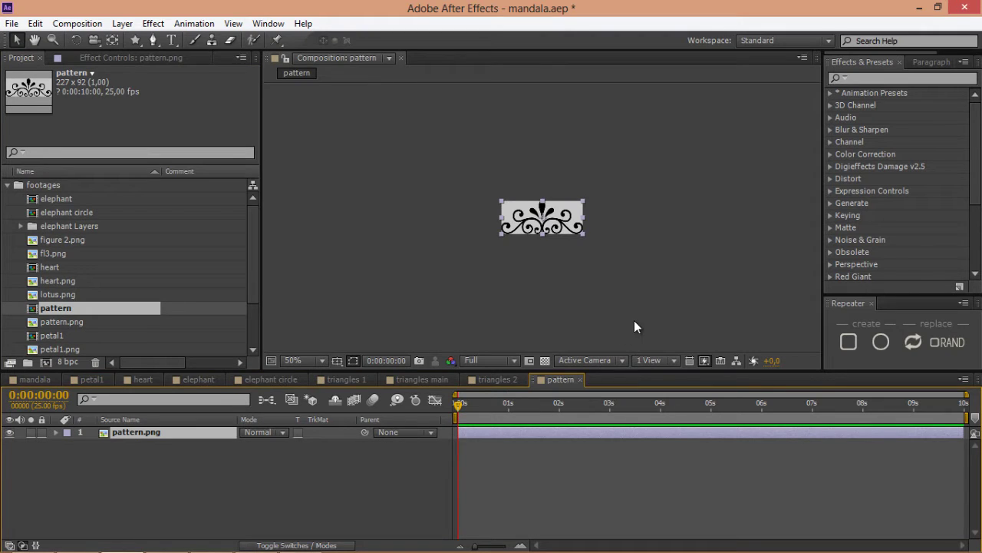
pyautogui.hotkey('ctrl', 'k')
pyautogui.click(425, 176)
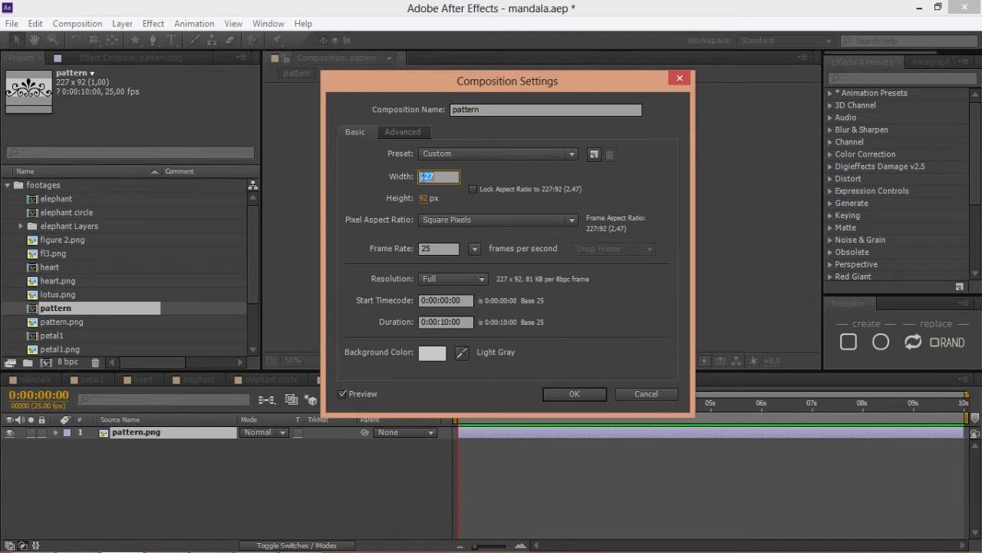
pyautogui.write('800')
pyautogui.press('Tab')
pyautogui.write('800')
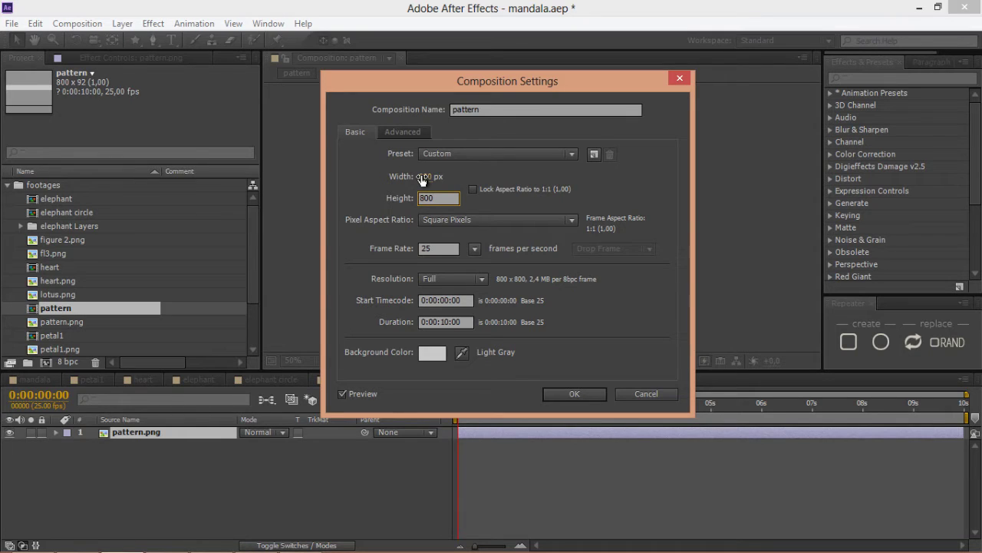
pyautogui.press('Return')
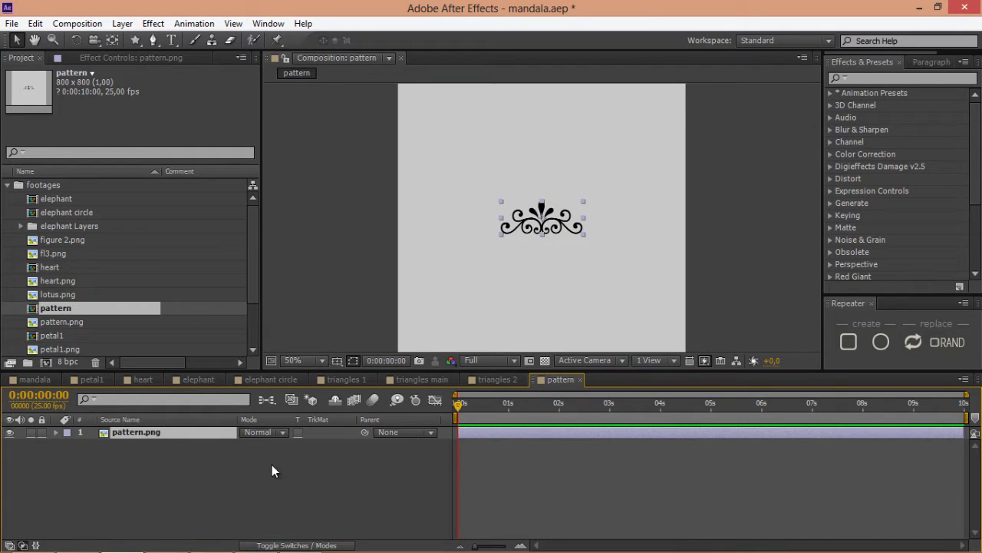
# Set the pattern.png layer's Scale to 35% and its Rotation to 90°.
pyautogui.press('s')
pyautogui.click(263, 444)
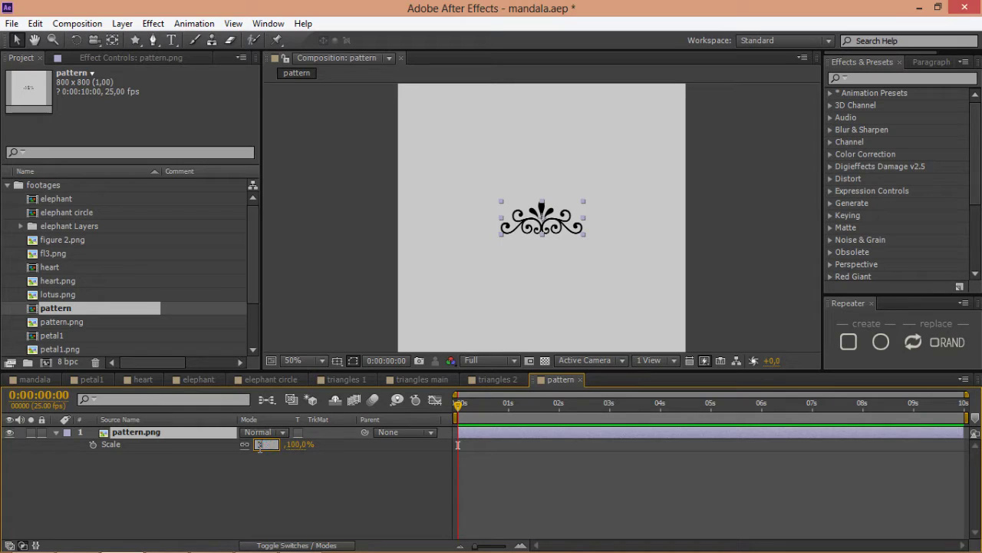
pyautogui.write('35')
pyautogui.press('Return')
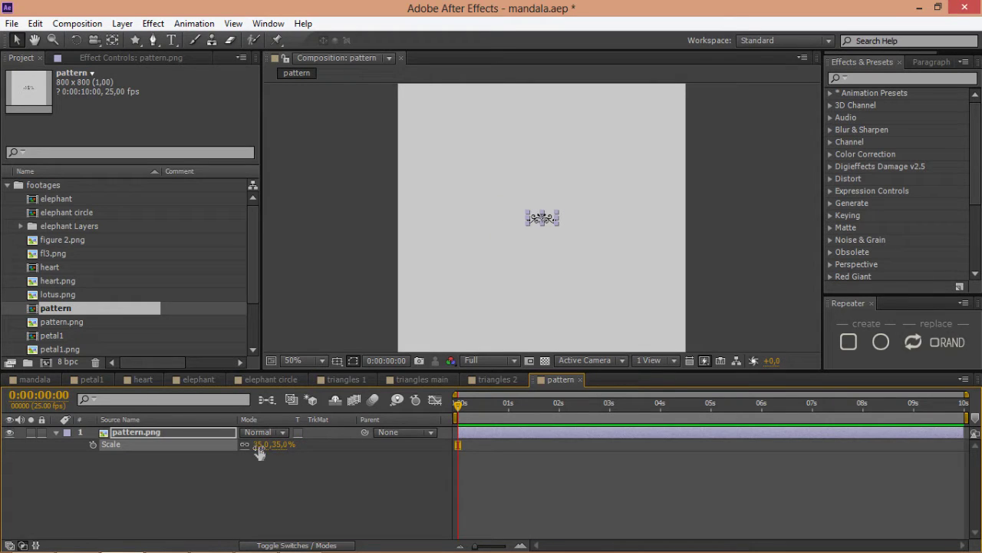
pyautogui.press('r')
pyautogui.click(262, 445)
pyautogui.write('9')
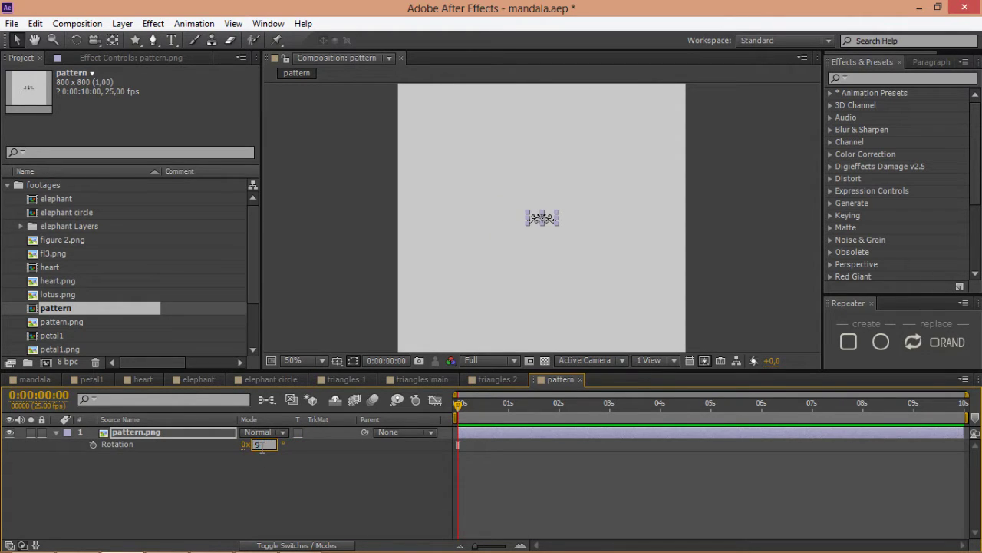
pyautogui.write('0')
pyautogui.press('Return')
# Repeat pattern.png in one circle with the Repeater script, using 24 copies and a radius of 320.
pyautogui.click(881, 343)
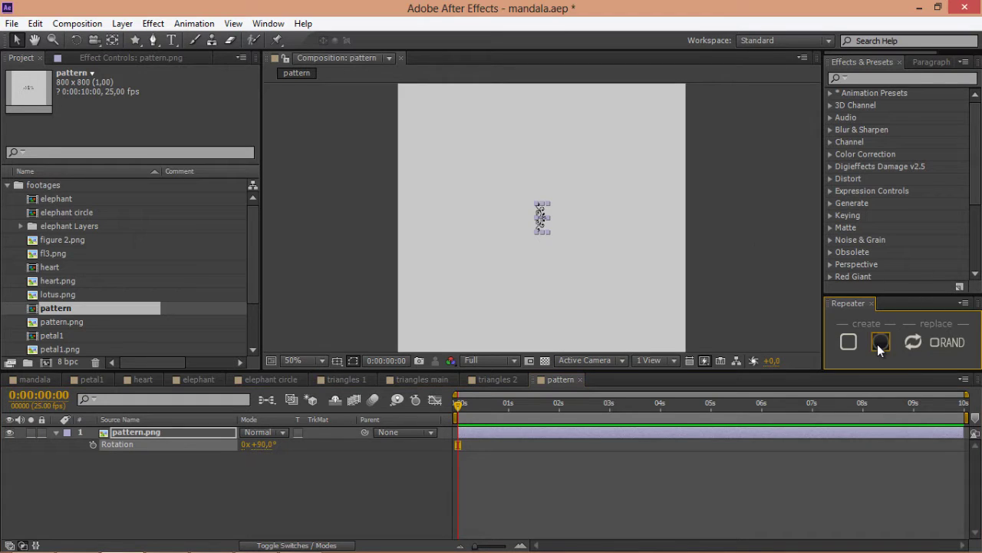
pyautogui.moveTo(535, 254); pyautogui.dragTo(503, 251)
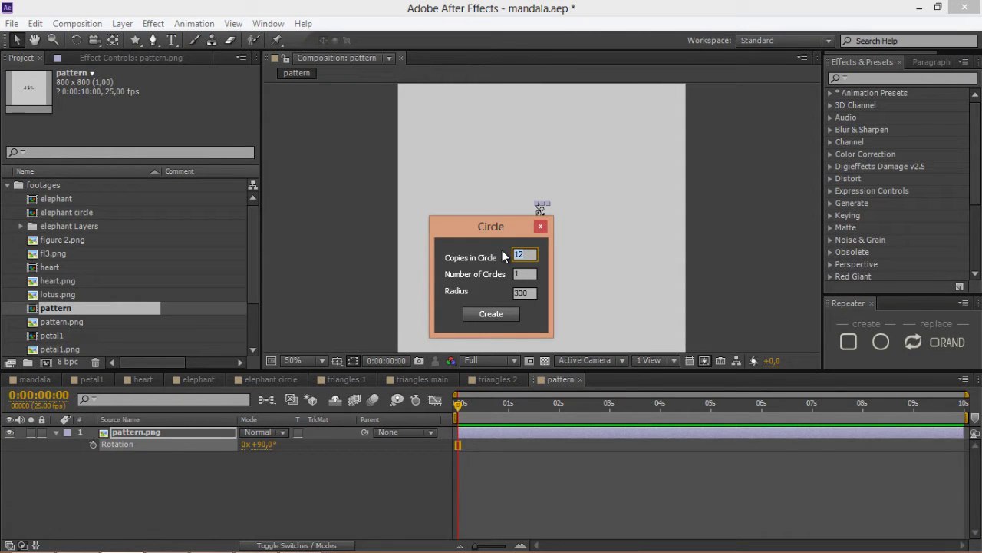
pyautogui.write('24')
pyautogui.press('Tab')
pyautogui.press('Tab')
pyautogui.write('320')
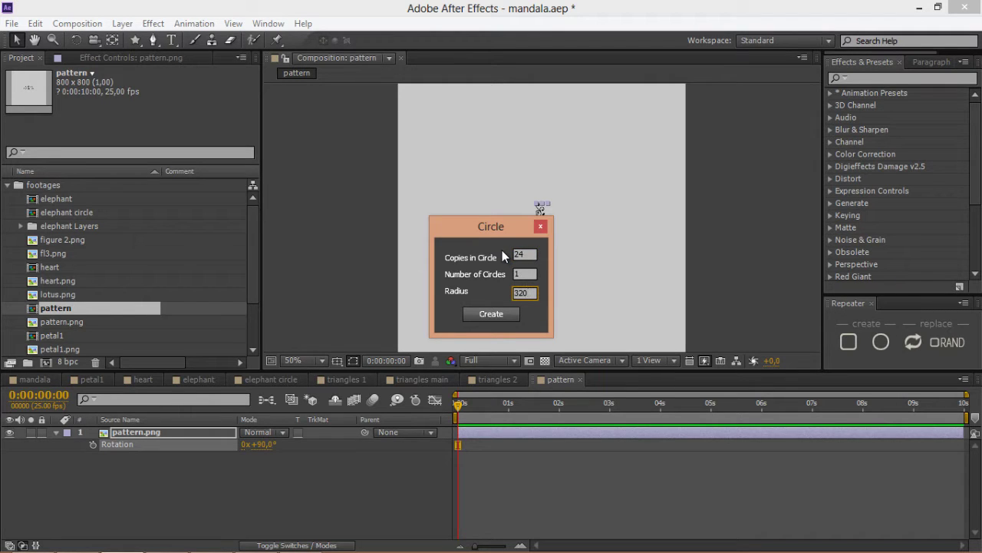
pyautogui.click(491, 314)
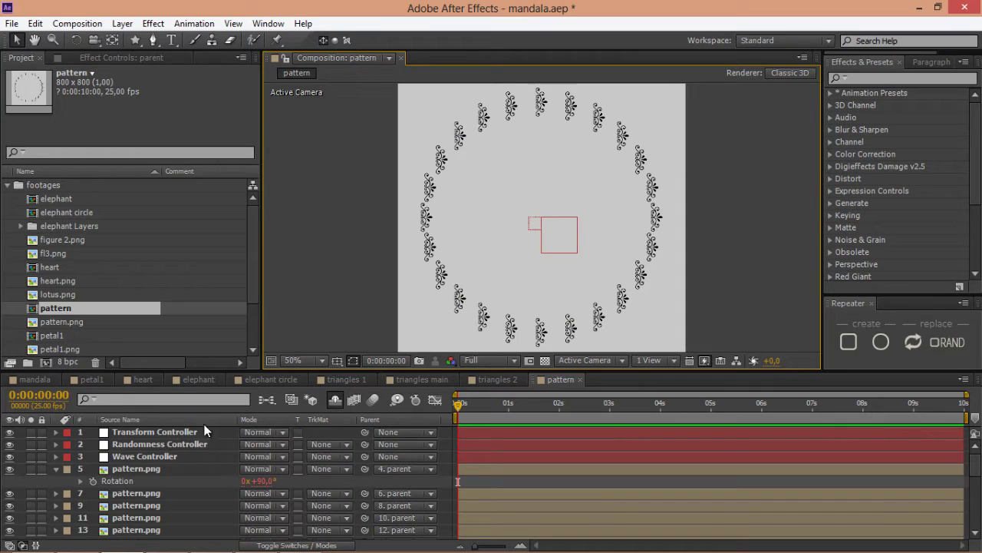
# Enable Orient along Circle on the Transform Controller of the pattern composition.
pyautogui.click(163, 432)
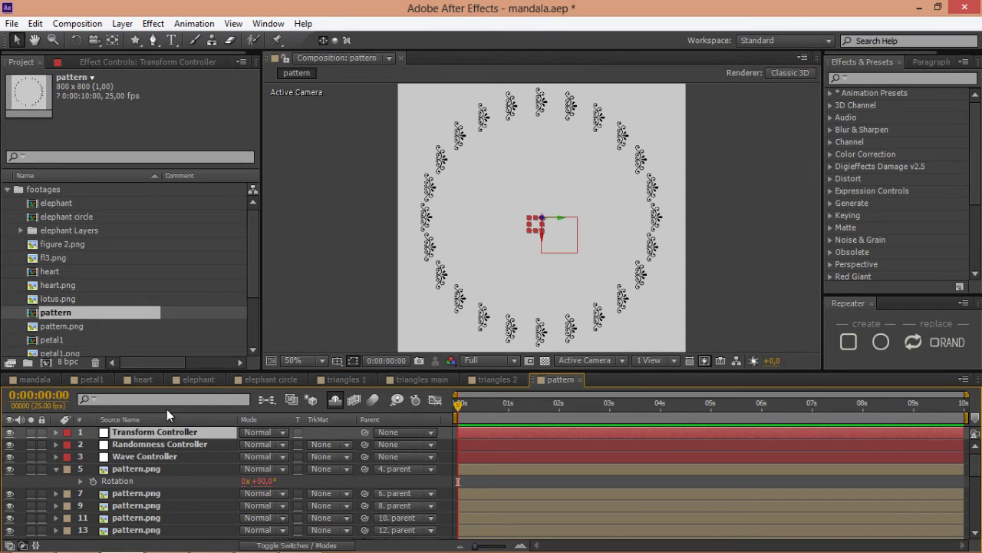
pyautogui.click(128, 60)
pyautogui.click(146, 179)
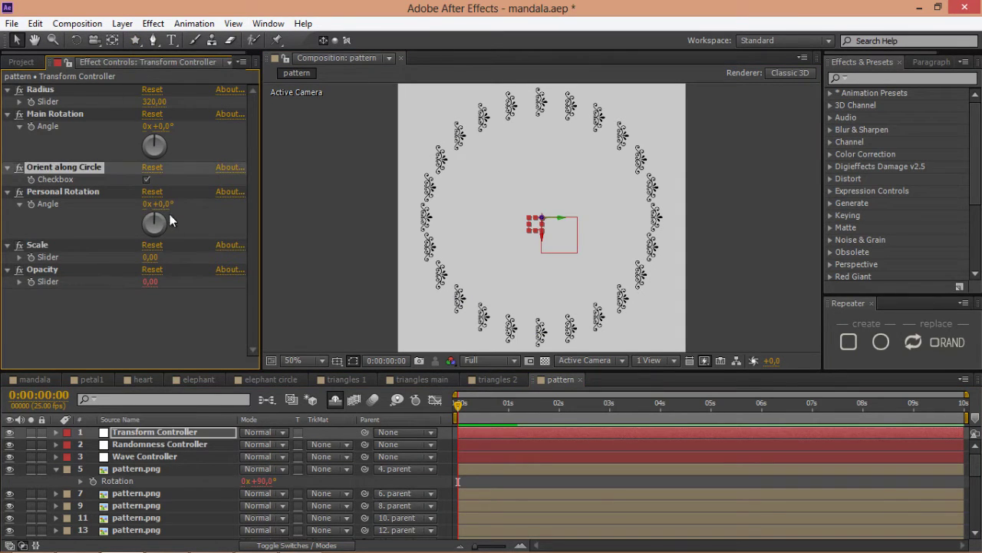
# Add the pattern composition to mandala as a layer above triangles main.
pyautogui.click(38, 378)
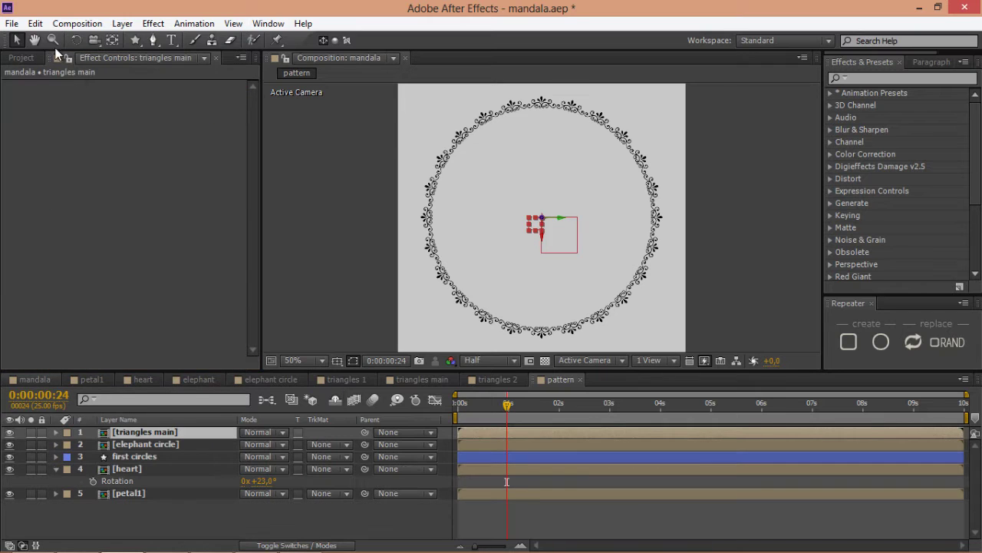
pyautogui.click(20, 61)
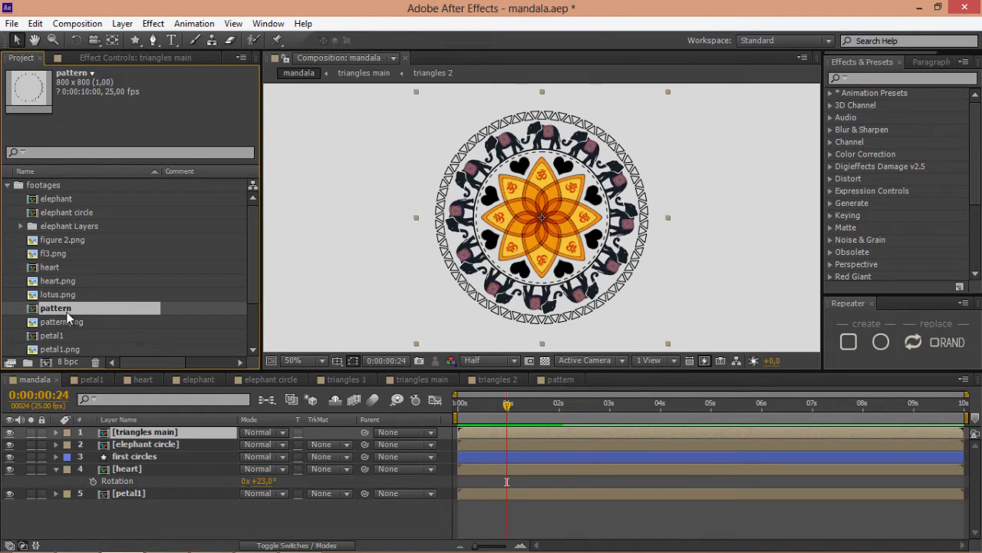
pyautogui.moveTo(67, 312); pyautogui.dragTo(128, 435)
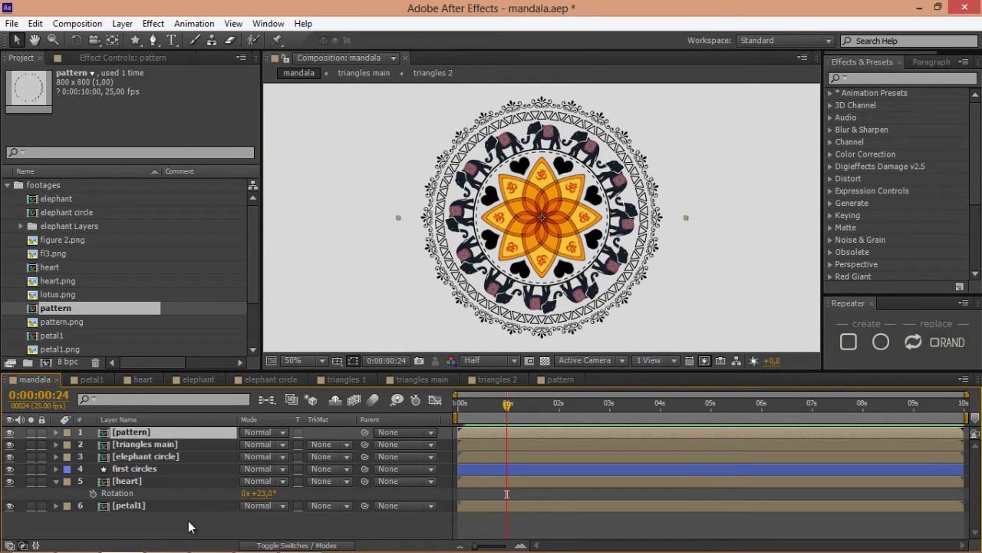
# Create a composition from lotus.png and set its width and height to 900 px.
pyautogui.click(67, 295)
pyautogui.moveTo(64, 296); pyautogui.dragTo(42, 361)
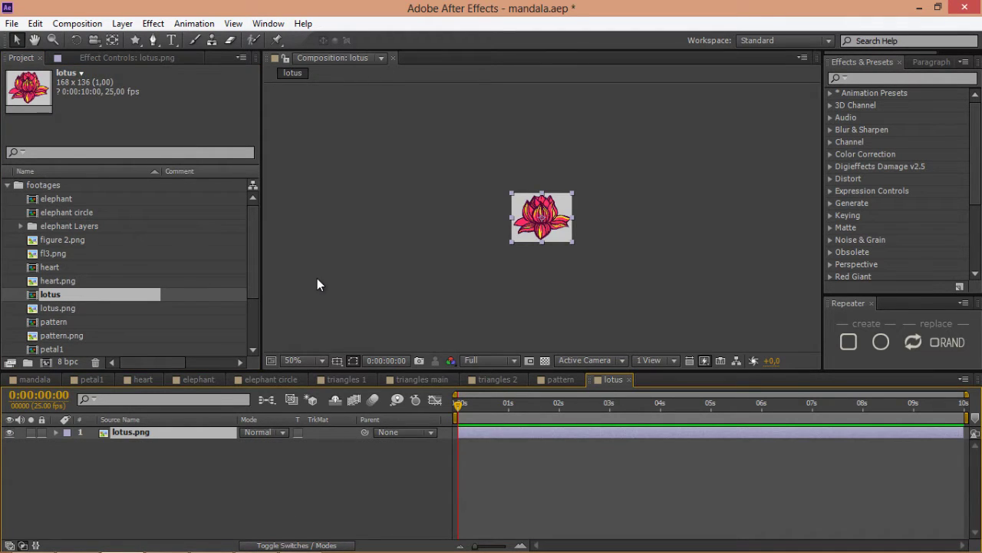
pyautogui.hotkey('ctrl', 'k')
pyautogui.click(426, 177)
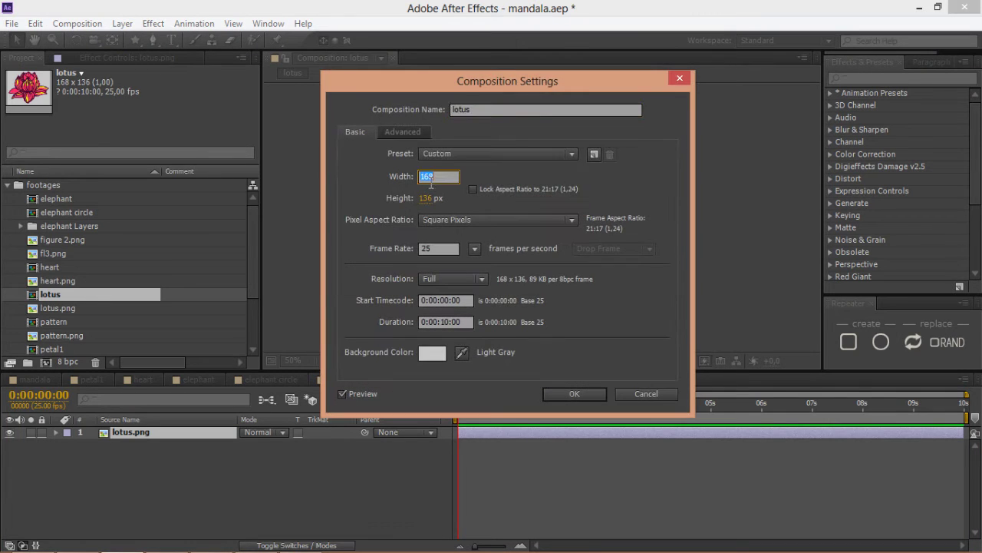
pyautogui.write('90')
pyautogui.write('900')
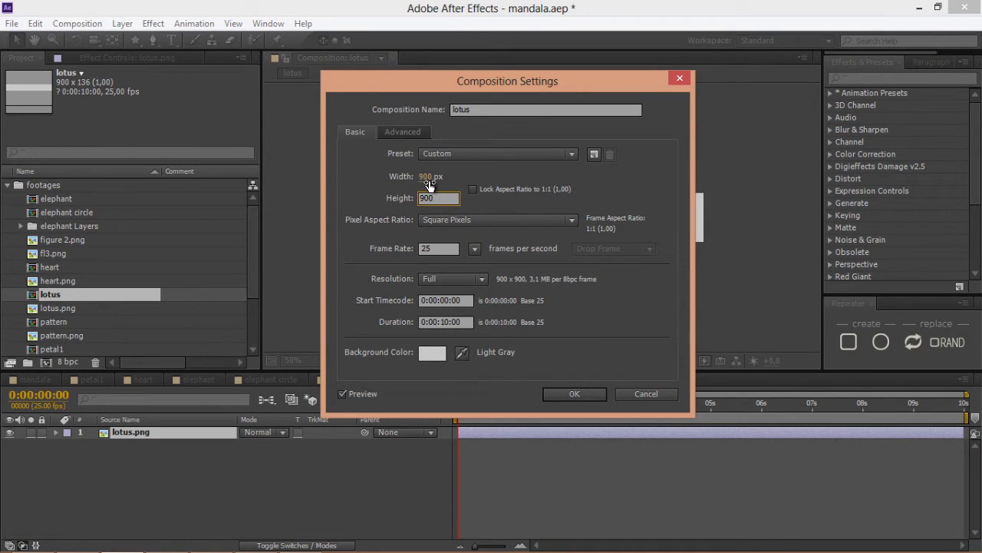
pyautogui.press('Return')
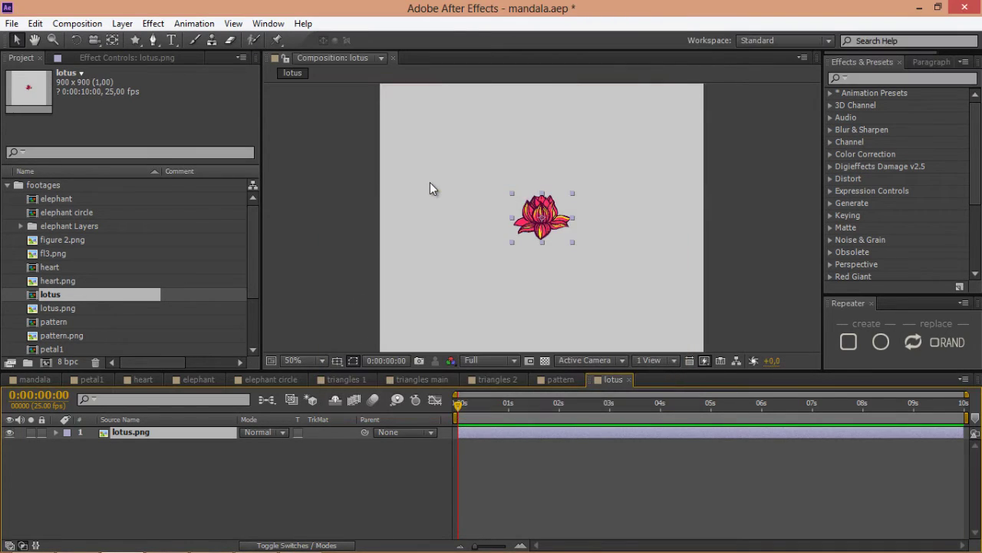
# Set the lotus.png layer's Scale to 50% and its Rotation to 90°.
pyautogui.press('s')
pyautogui.click(261, 444)
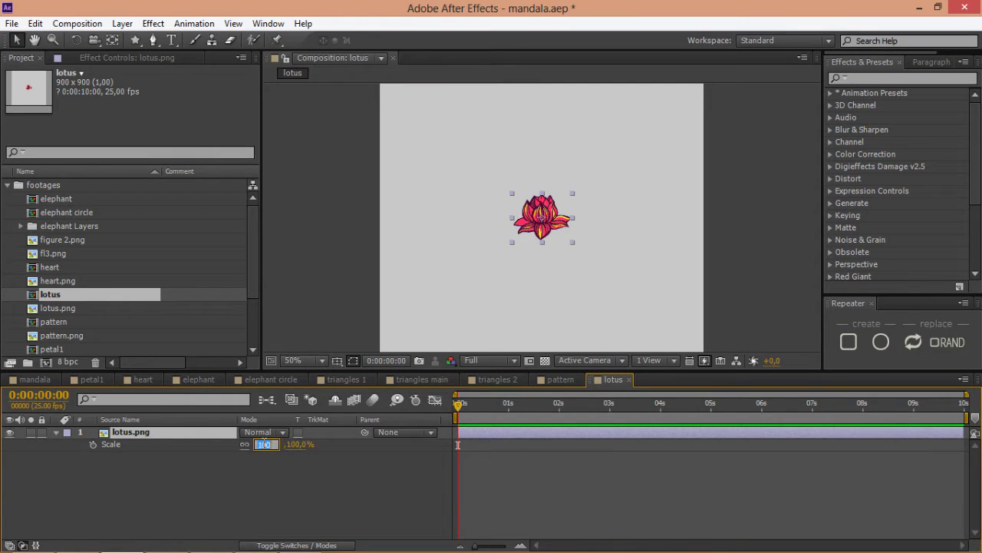
pyautogui.write('50')
pyautogui.press('Return')
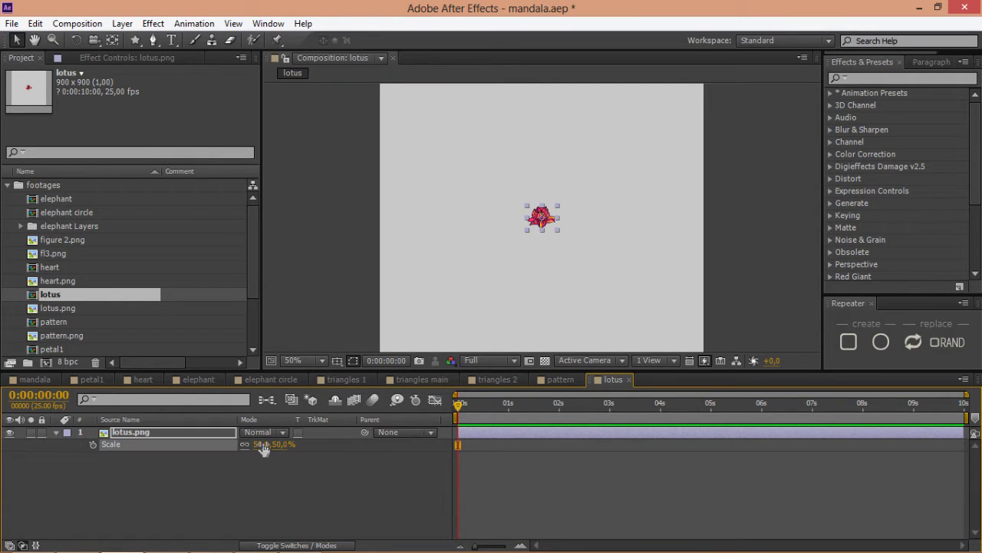
pyautogui.press('r')
pyautogui.click(265, 443)
pyautogui.write('9')
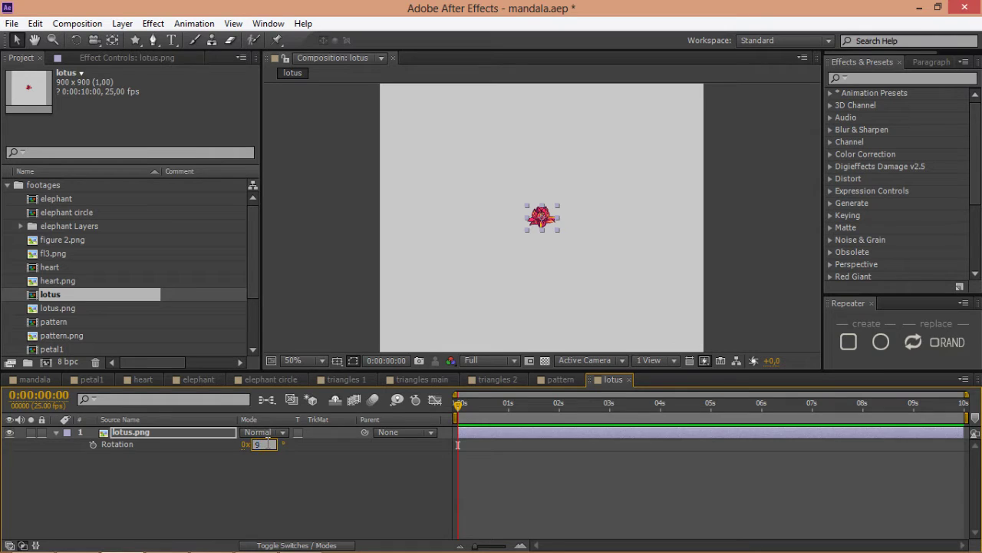
pyautogui.write('0')
pyautogui.press('Return')
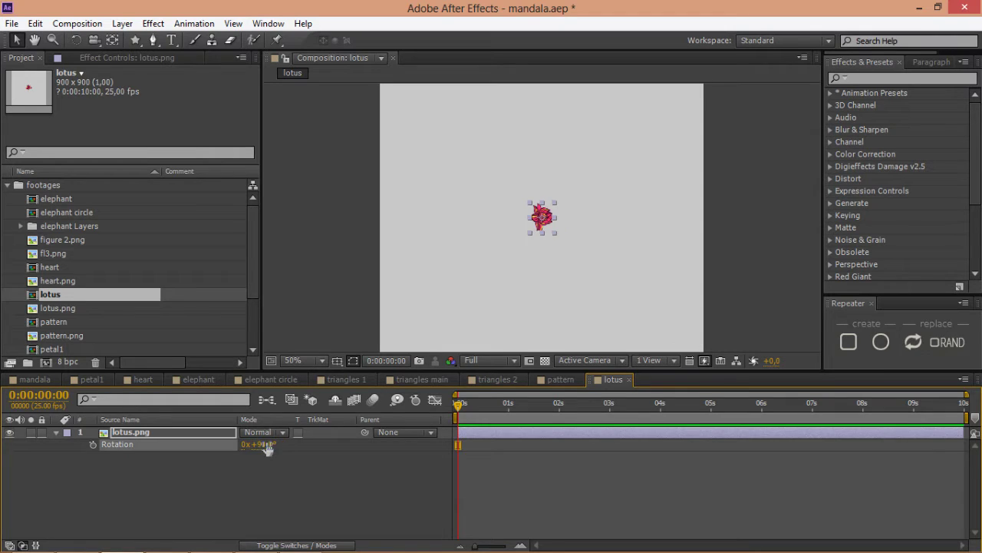
# Repeat the lotus.png layer in a circle of 24 copies with a radius of 360 using the Repeater script.
pyautogui.click(886, 342)
pyautogui.doubleClick(529, 254)
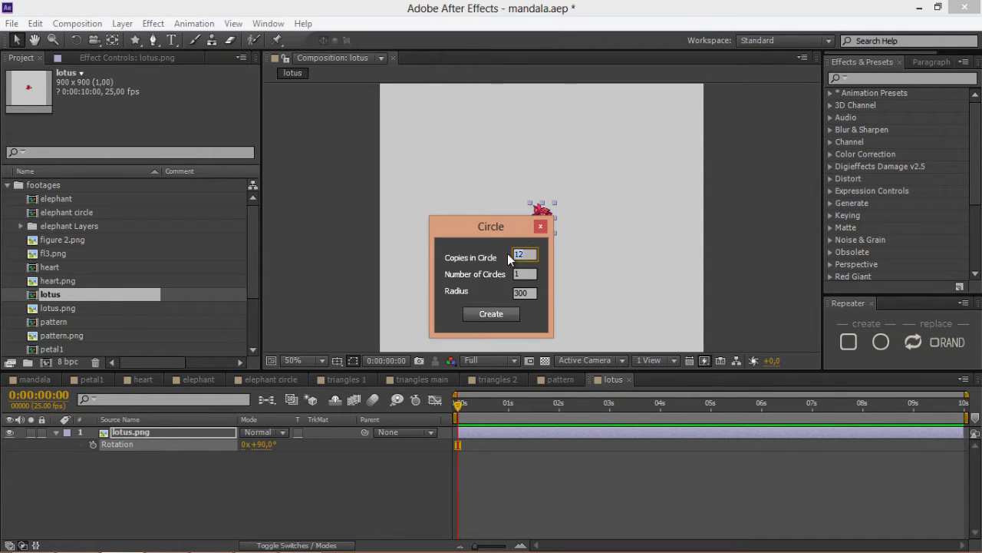
pyautogui.write('24')
pyautogui.press('Tab')
pyautogui.press('Tab')
pyautogui.write('360')
pyautogui.click(488, 317)
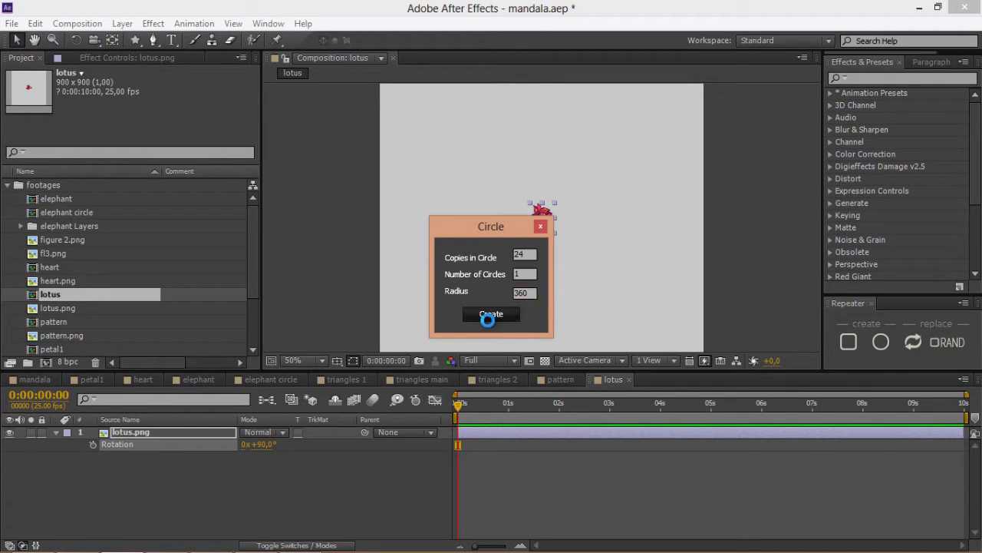
# Enable Orient along Circle on the Transform Controller of the lotus composition.
pyautogui.click(202, 434)
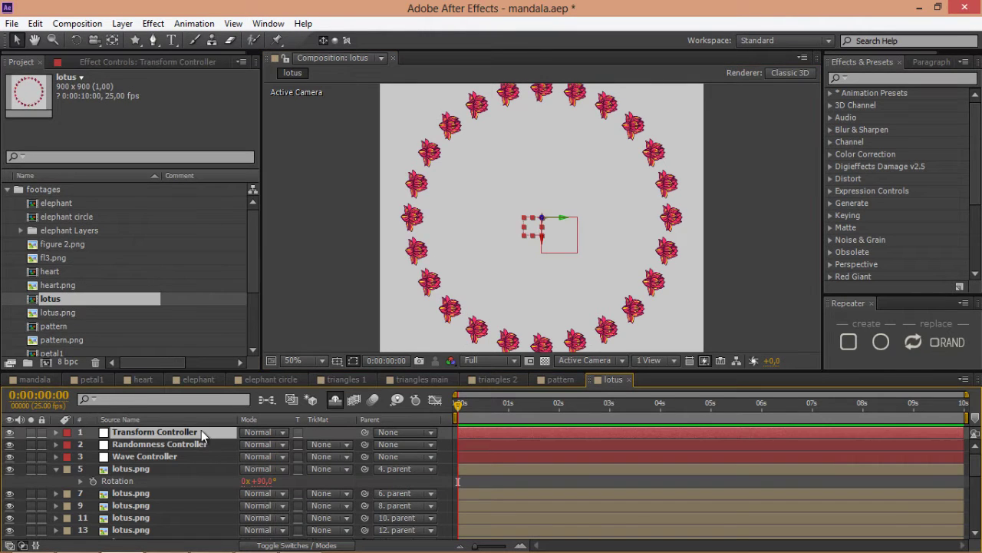
pyautogui.click(81, 65)
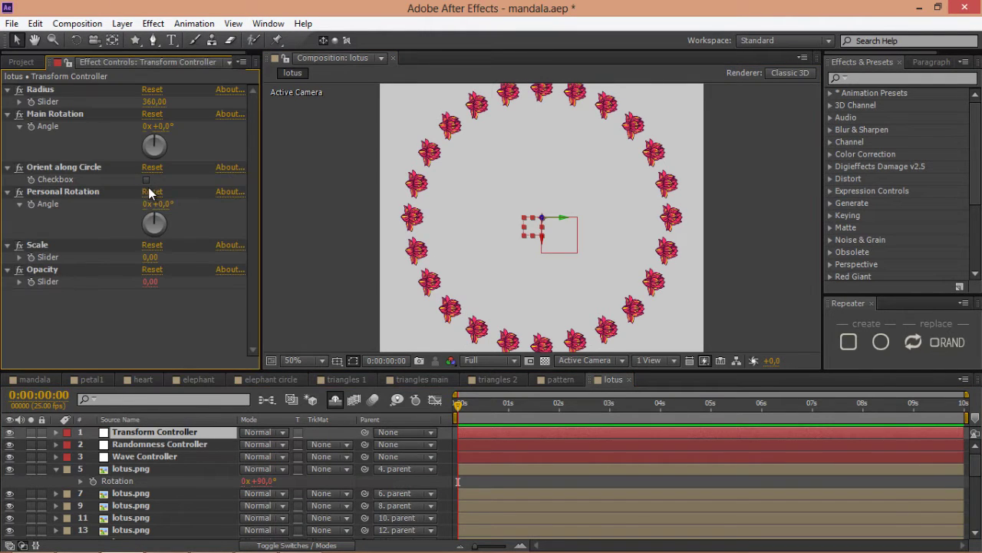
pyautogui.click(146, 181)
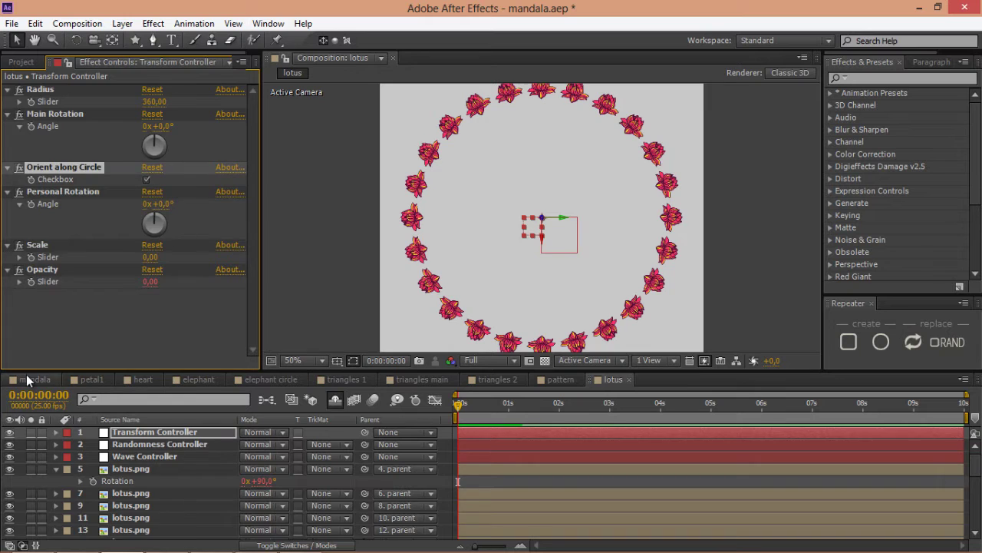
# Add the lotus composition to mandala as a layer above pattern.
pyautogui.click(26, 378)
pyautogui.click(20, 60)
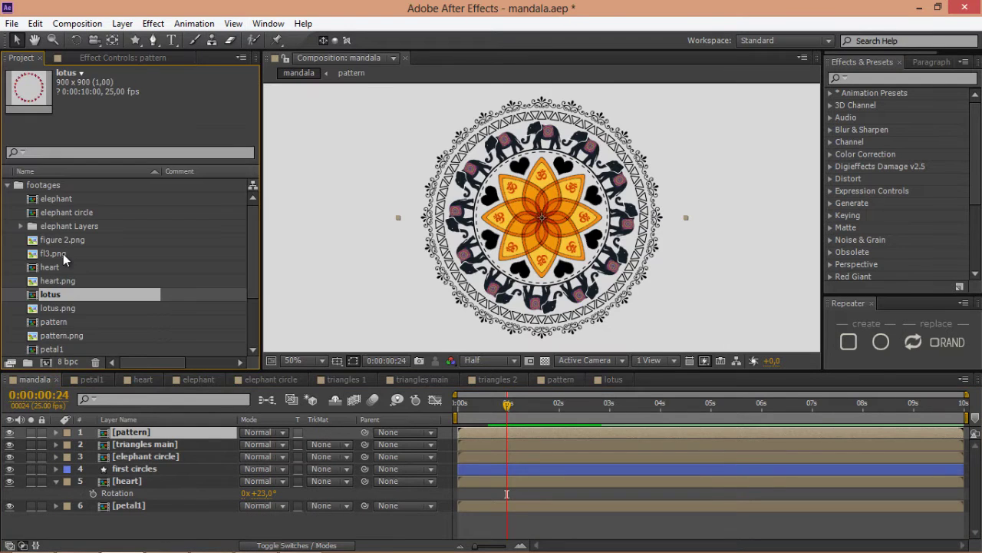
pyautogui.moveTo(136, 433); pyautogui.dragTo(139, 433)
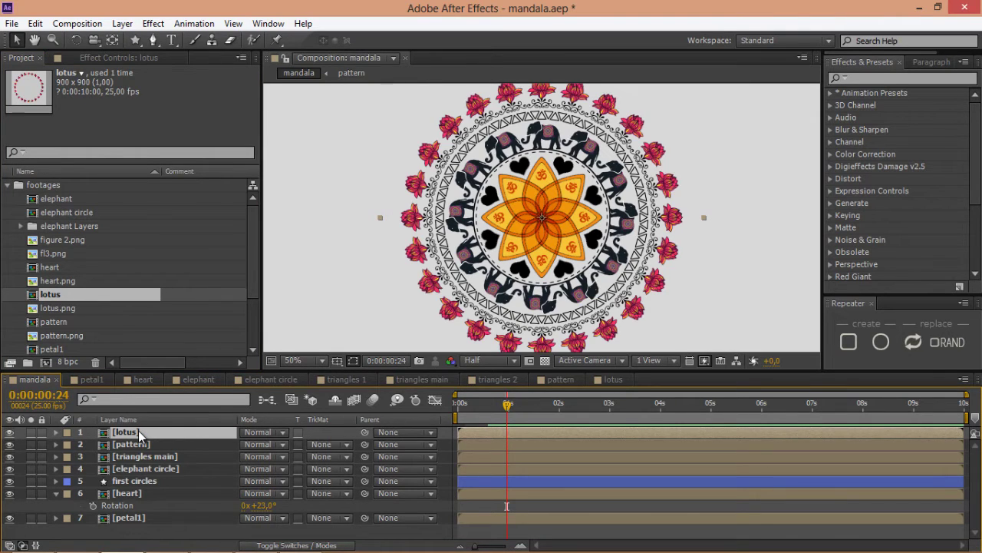
# Set the Rotation of the lotus layer in mandala to 7.5°.
pyautogui.press('r')
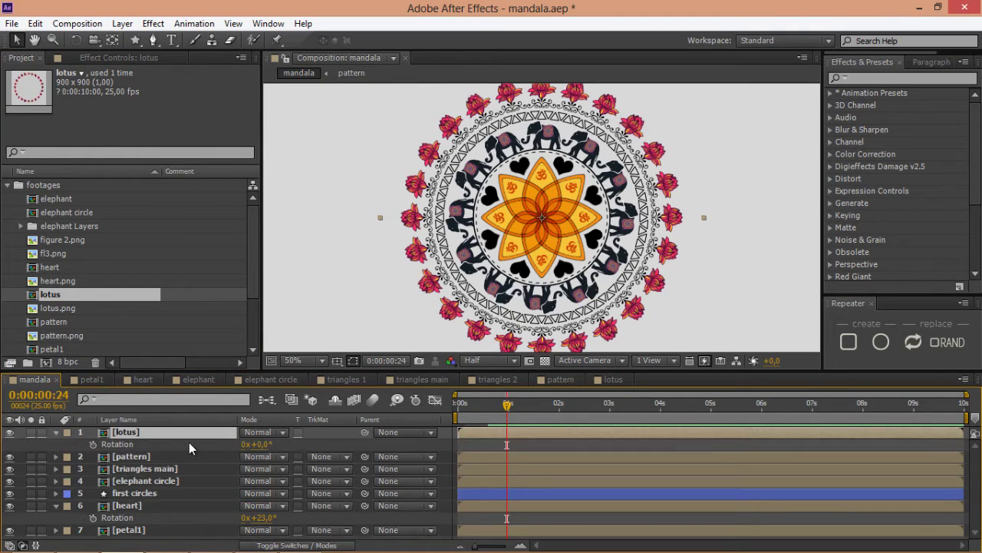
pyautogui.click(258, 445)
pyautogui.write('7,5')
pyautogui.press('Return')
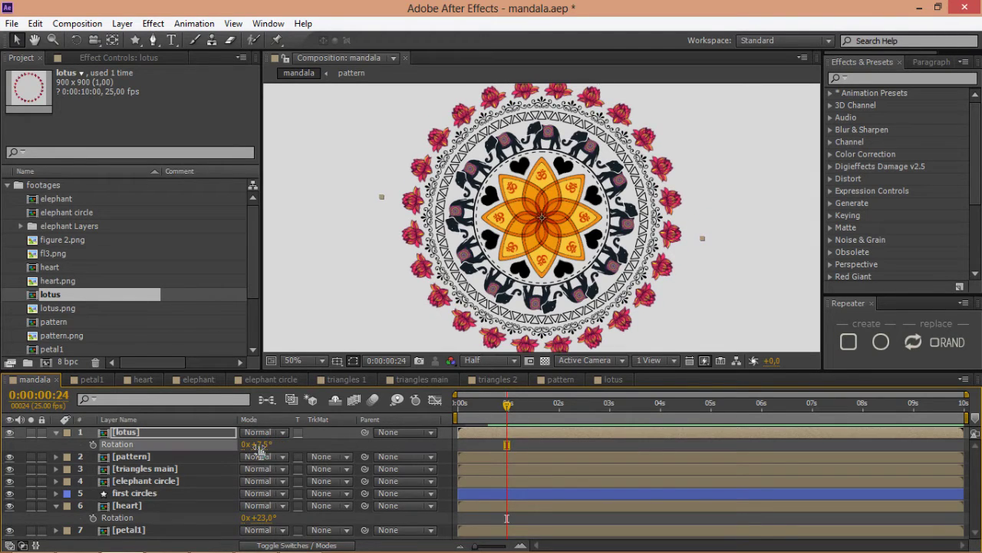
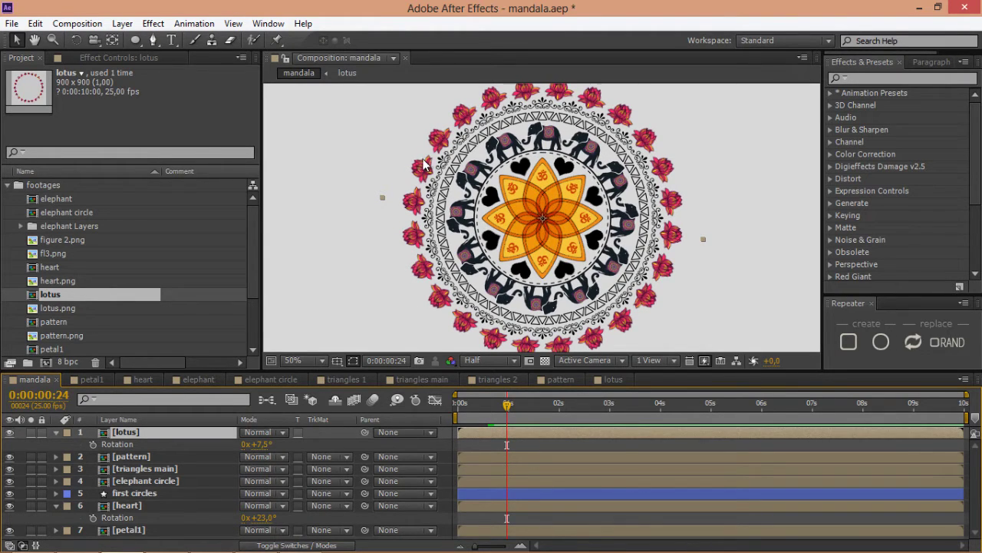
# Create a new composition named dot with the proposed settings.
pyautogui.click(45, 362)
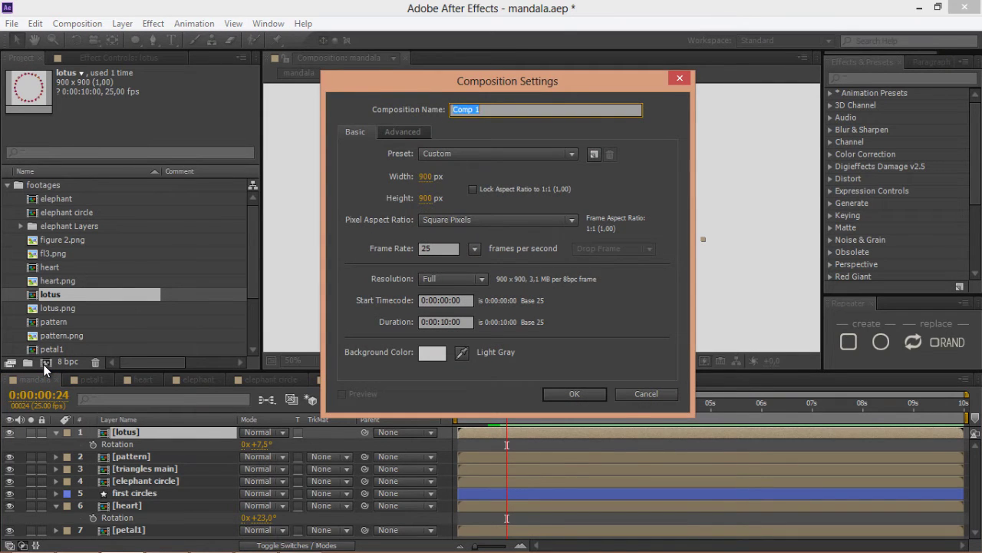
pyautogui.write('dot')
pyautogui.press('Return')
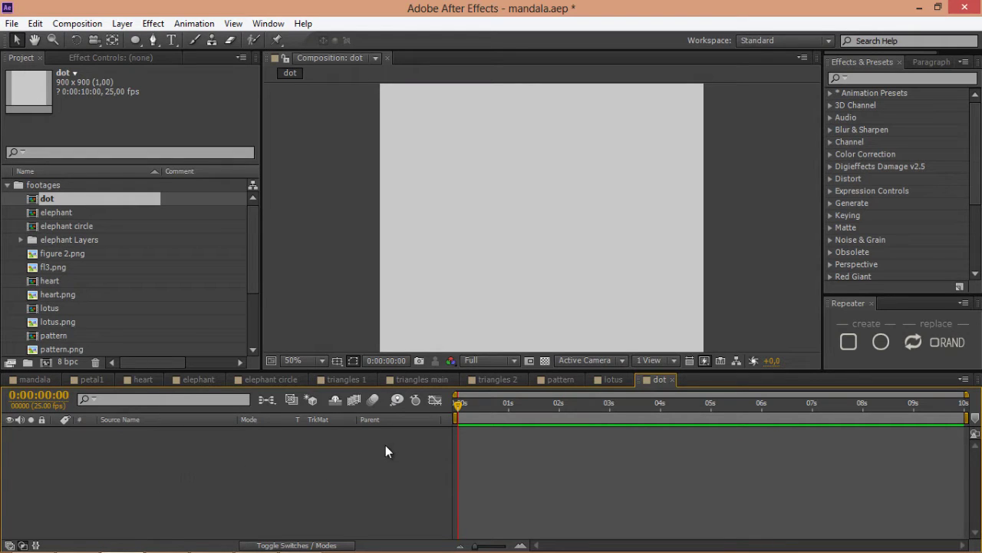
# Add an ellipse shape layer to the dot composition and set its Ellipse Path size to 10 by 10.
pyautogui.doubleClick(135, 42)
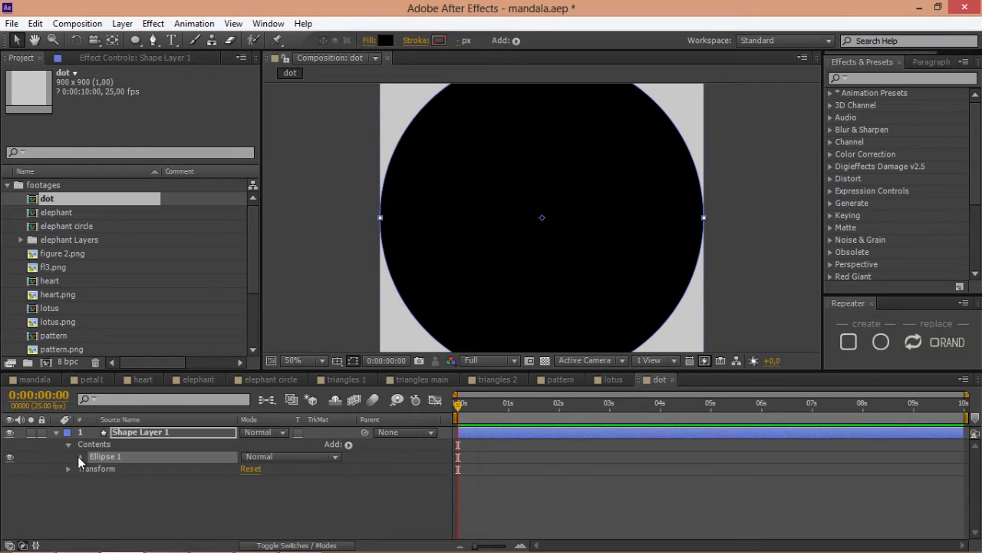
pyautogui.click(80, 457)
pyautogui.click(92, 468)
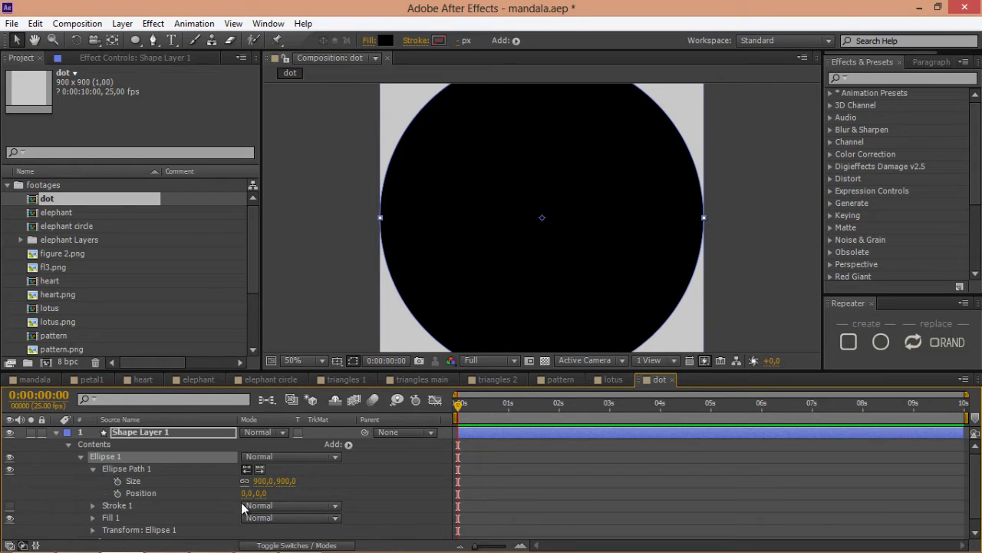
pyautogui.click(263, 481)
pyautogui.write('10')
pyautogui.press('Return')
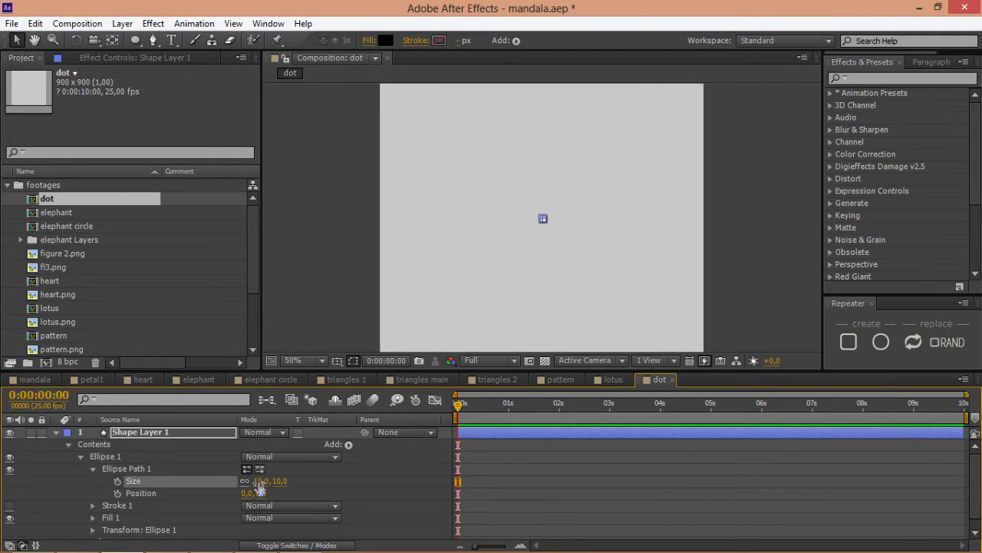
# Set the X Position in Ellipse 1's own transform properties to 10.
pyautogui.scroll(6, 542, 210)
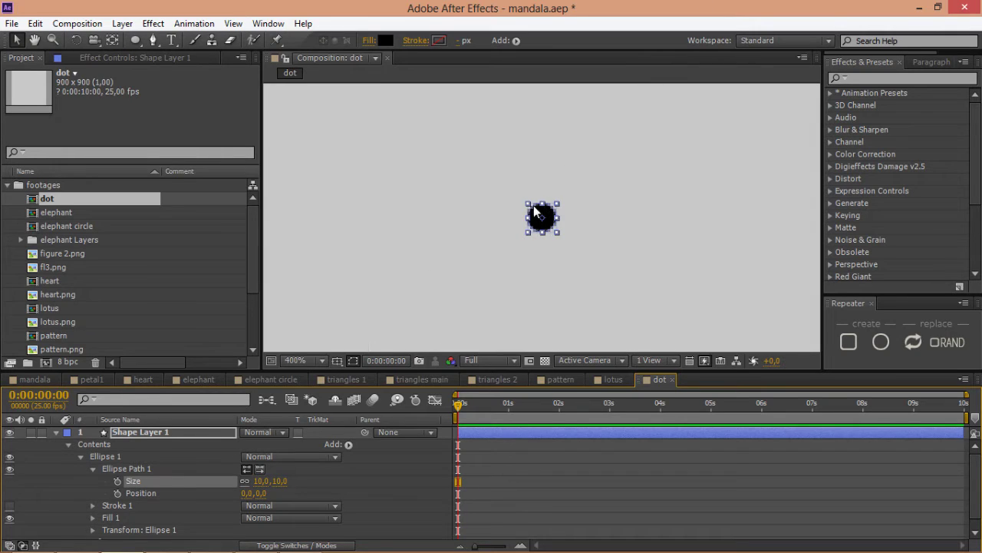
pyautogui.click(129, 529)
pyautogui.scroll(-1, 129, 528)
pyautogui.click(92, 521)
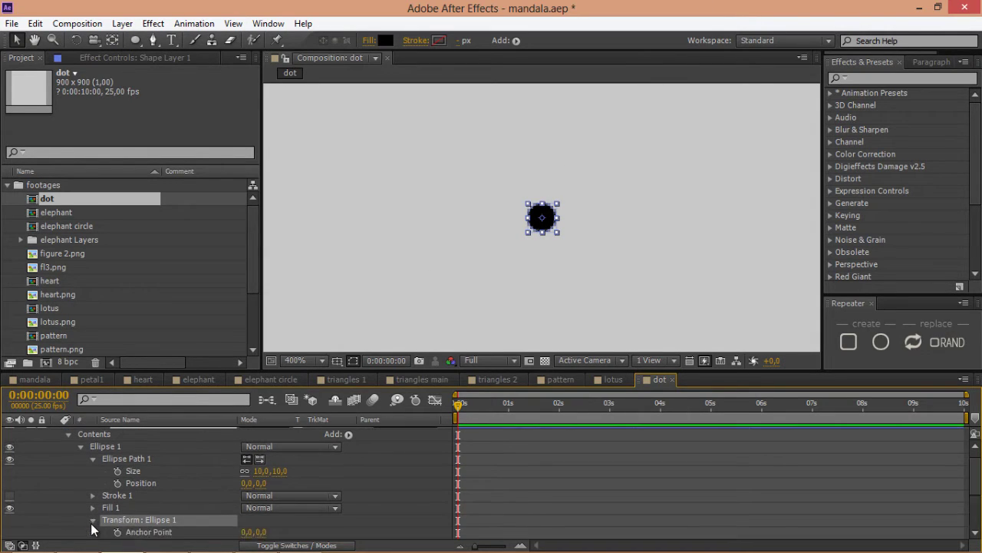
pyautogui.scroll(-2, 92, 529)
pyautogui.click(245, 470)
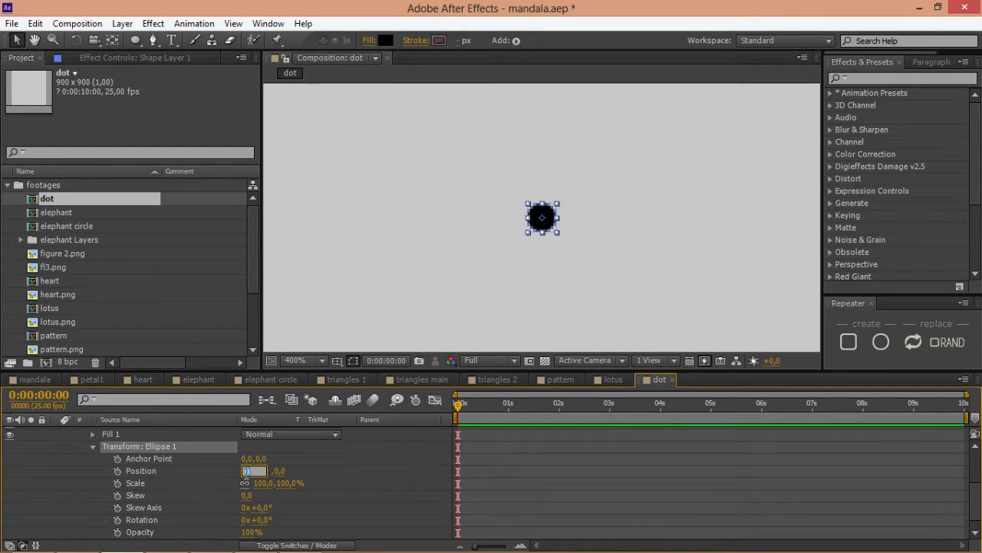
pyautogui.write('10')
pyautogui.press('Return')
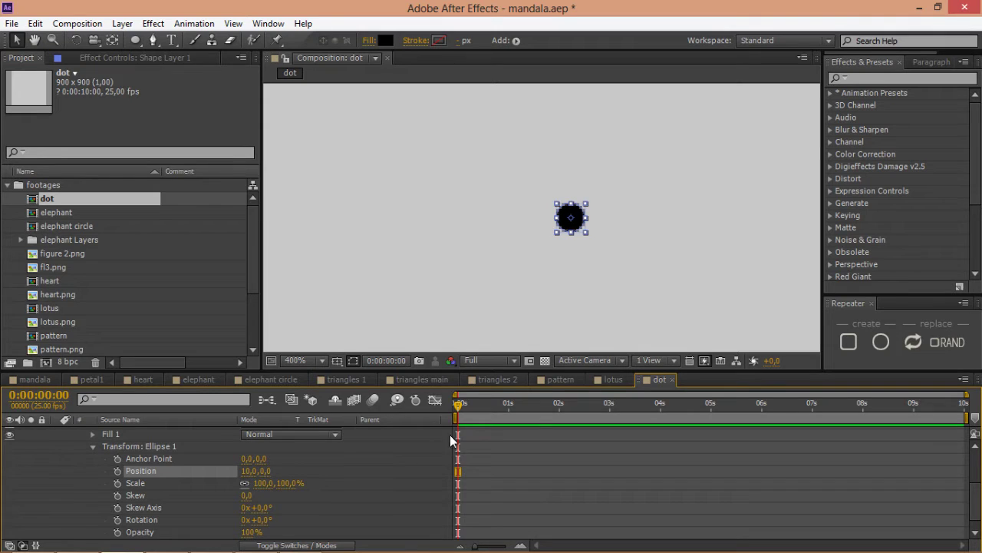
# Start keyframing Ellipse 1's Scale at 0:00:00:00 and apply Easy Ease to that keyframe.
pyautogui.click(116, 482)
pyautogui.rightClick(458, 482)
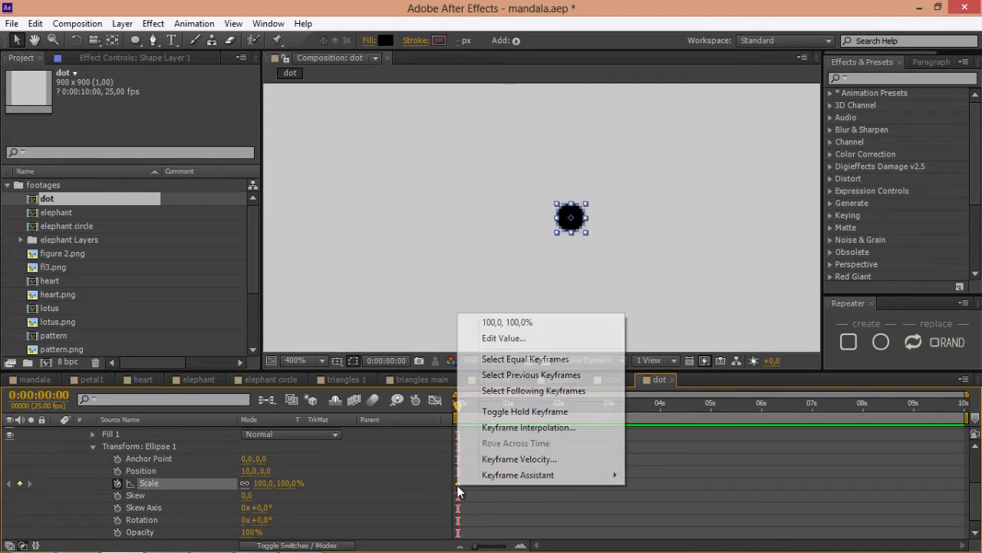
pyautogui.moveTo(505, 476)
pyautogui.click(721, 379)
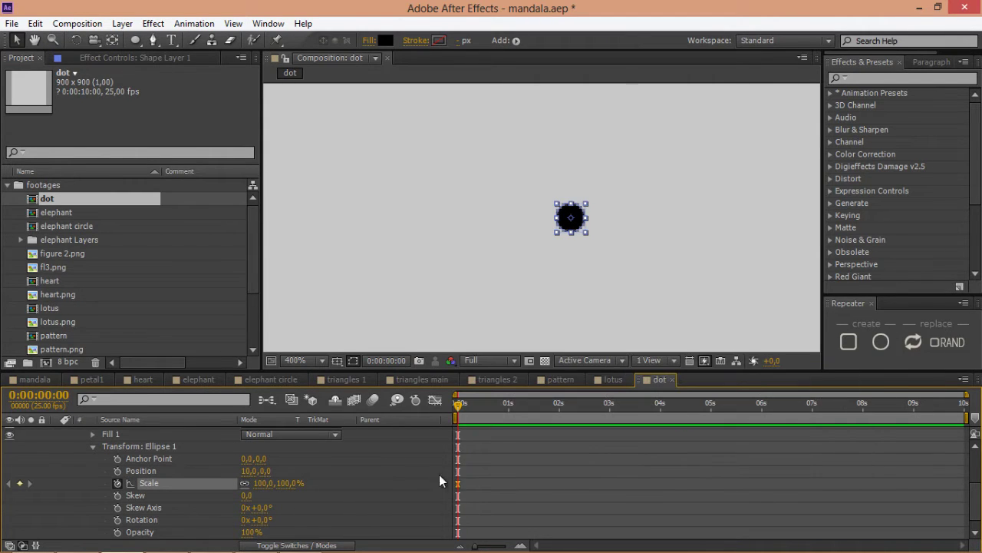
# Add a Scale keyframe for Ellipse 1 at frame 12, keeping the scale at 100%.
pyautogui.moveTo(509, 407); pyautogui.dragTo(461, 415)
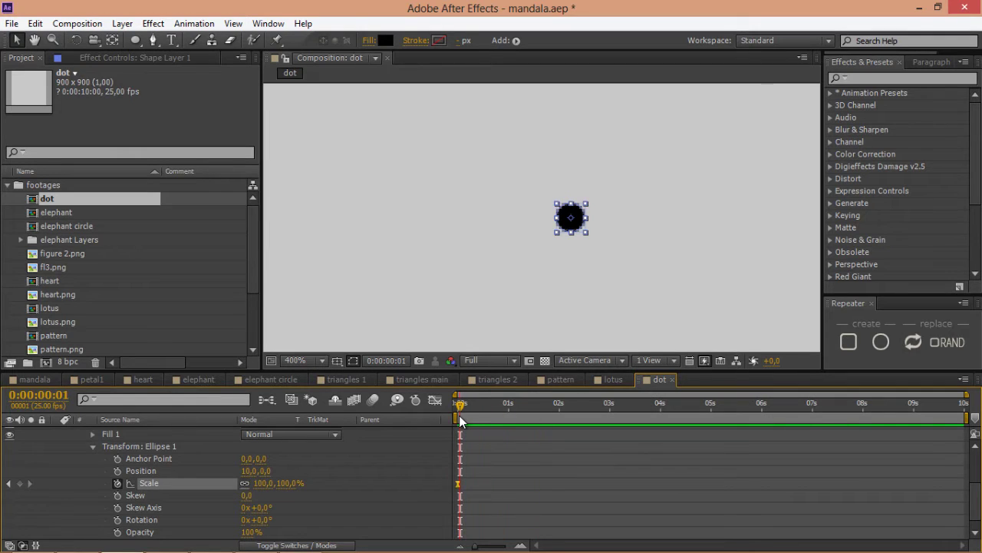
pyautogui.press('=')
pyautogui.press('=')
pyautogui.click(548, 404)
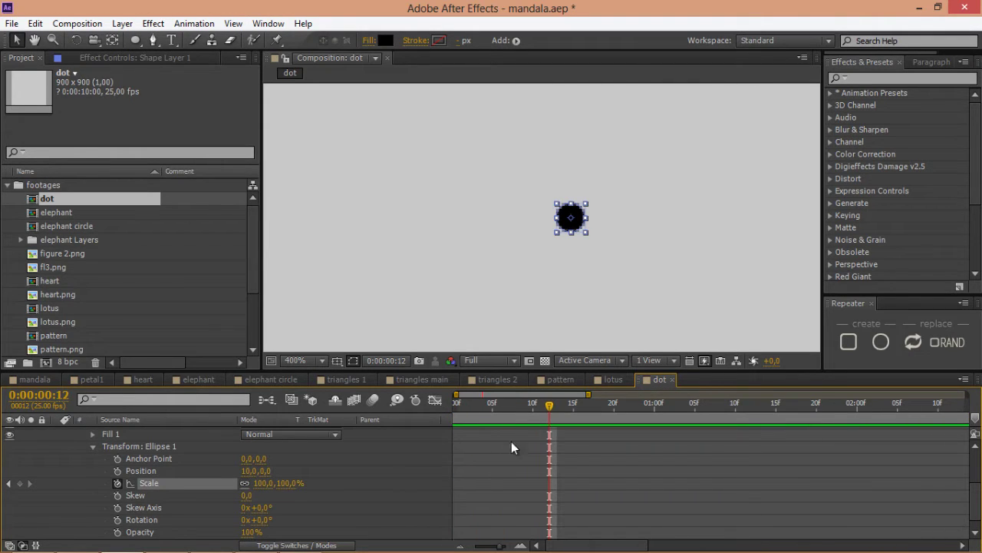
pyautogui.click(19, 483)
# Set Ellipse 1's Scale to 150% at frame 7.
pyautogui.moveTo(544, 409); pyautogui.dragTo(503, 413)
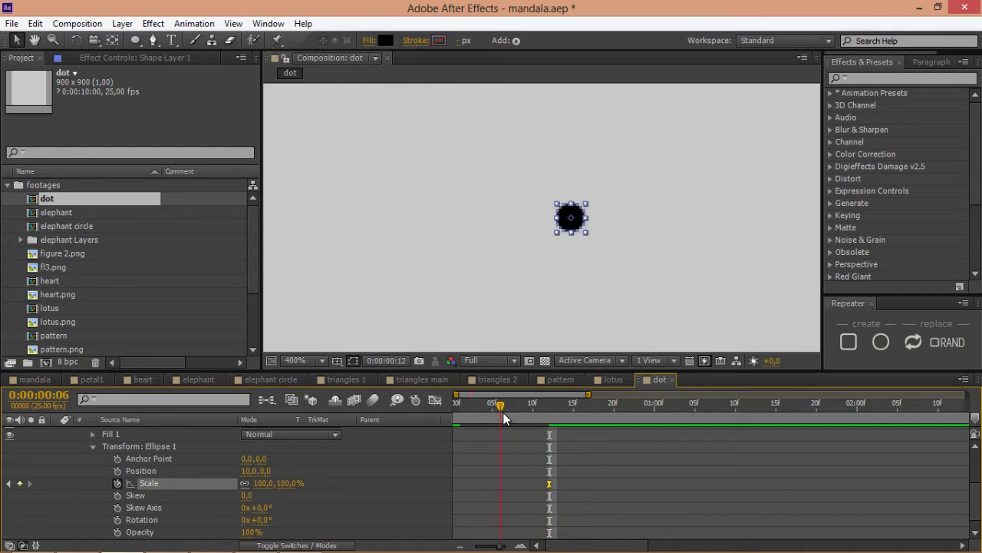
pyautogui.click(261, 482)
pyautogui.write('150')
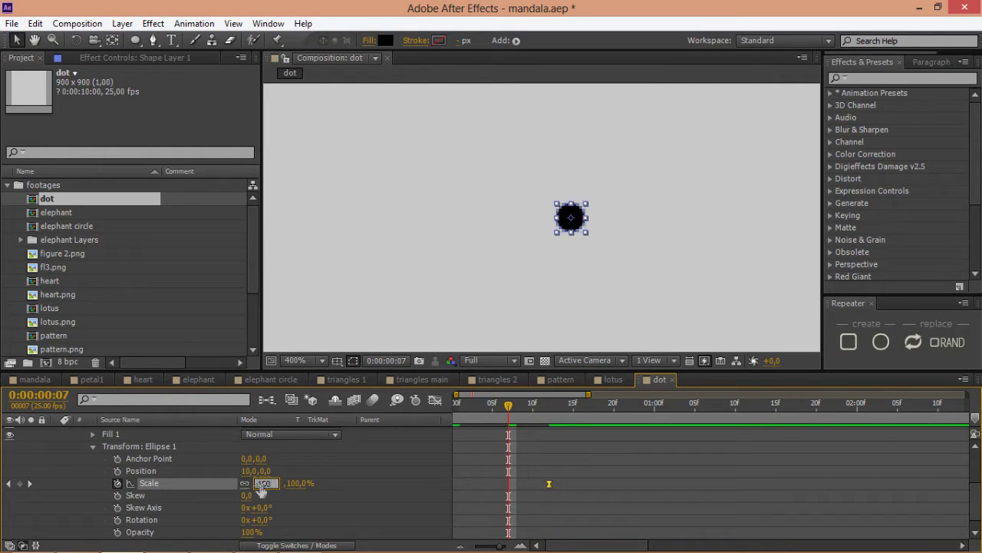
pyautogui.press('Return')
# Set Ellipse 1's Scale to 0% at the first frame.
pyautogui.moveTo(464, 412); pyautogui.dragTo(412, 415)
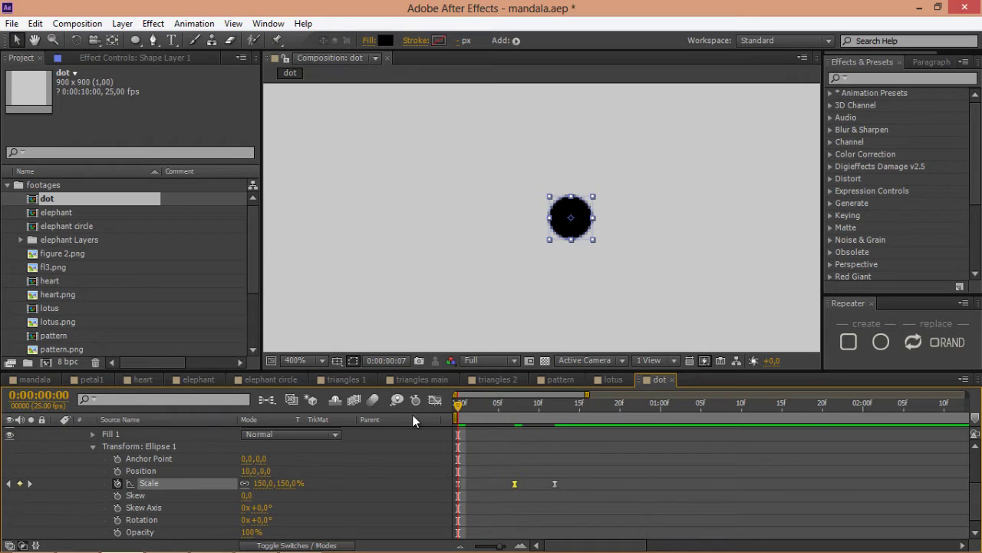
pyautogui.click(283, 483)
pyautogui.write('0')
pyautogui.press('Return')
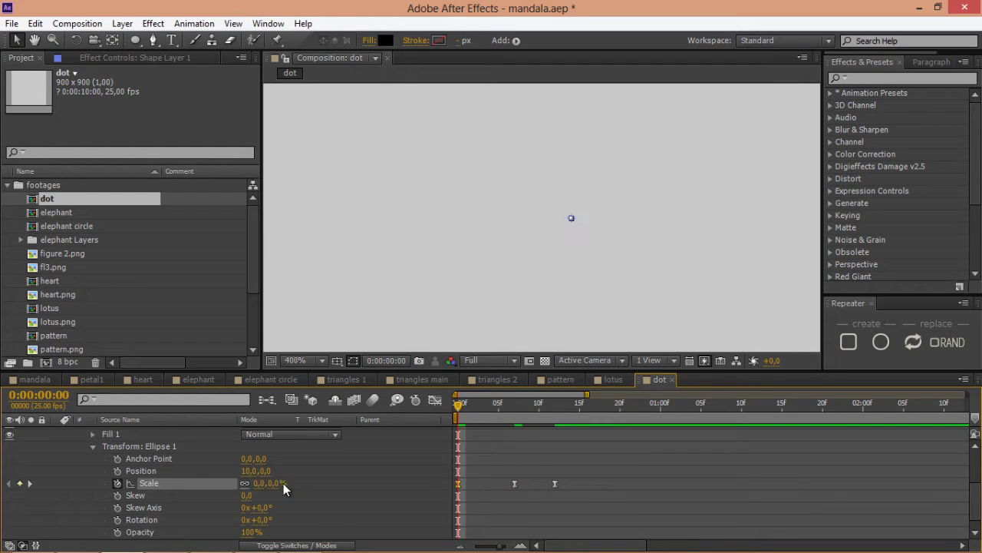
# Smooth the Scale animation by lengthening the keyframe handles in the Graph Editor, and preview the growing dot.
pyautogui.click(436, 400)
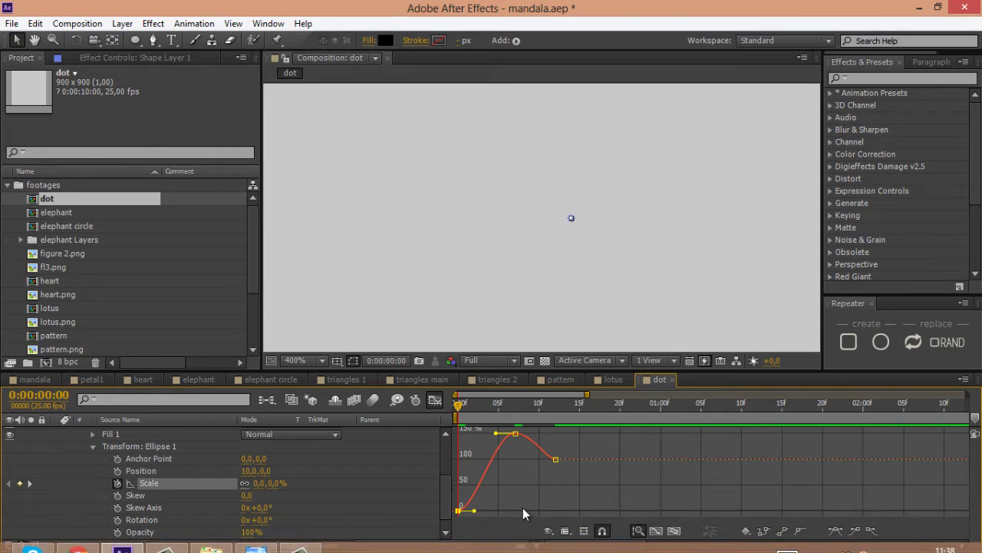
pyautogui.click(525, 545)
pyautogui.moveTo(550, 435); pyautogui.dragTo(421, 540)
pyautogui.moveTo(492, 510); pyautogui.dragTo(511, 509)
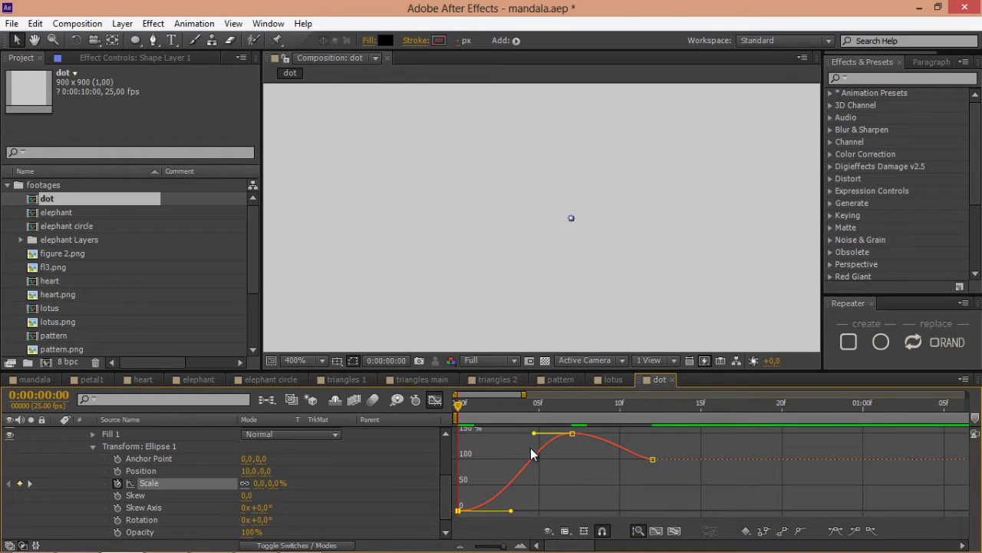
pyautogui.moveTo(535, 433); pyautogui.dragTo(520, 436)
pyautogui.moveTo(607, 434); pyautogui.dragTo(618, 464)
pyautogui.press('space')
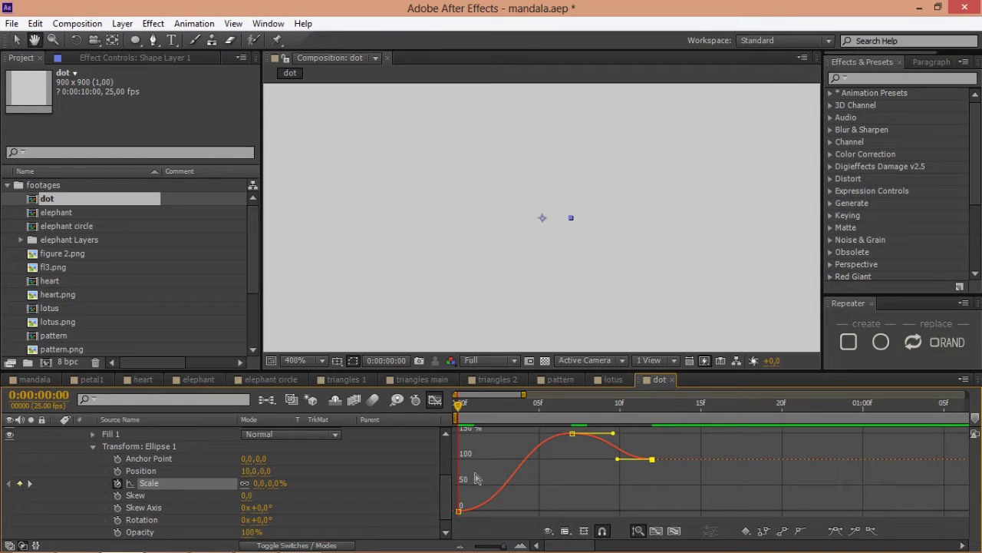
pyautogui.press('space')
pyautogui.click(437, 403)
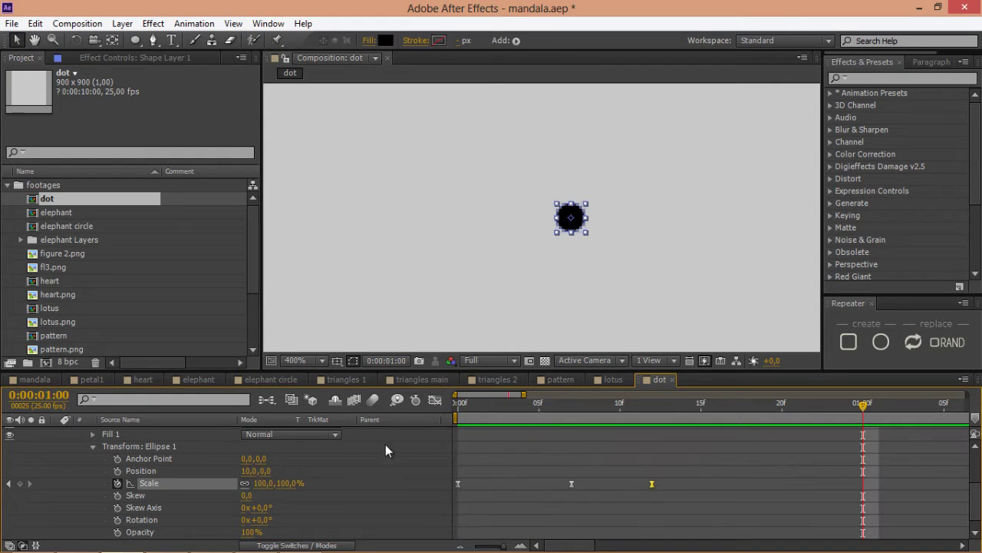
# Duplicate Ellipse 1 in the dot shape layer and set the X position of the Ellipse 2 copy to -10.
pyautogui.scroll(3, 154, 476)
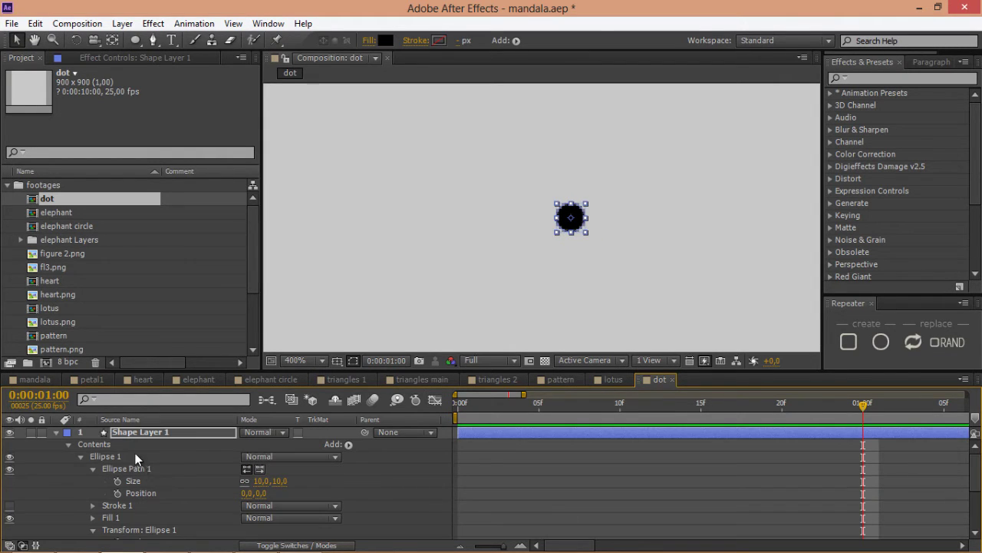
pyautogui.click(126, 457)
pyautogui.hotkey('ctrl', 'd')
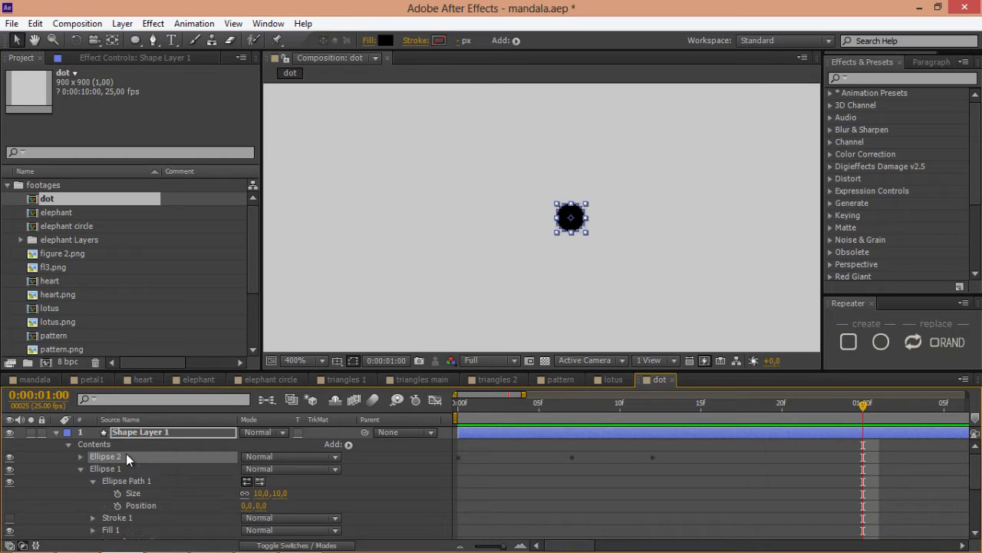
pyautogui.click(80, 457)
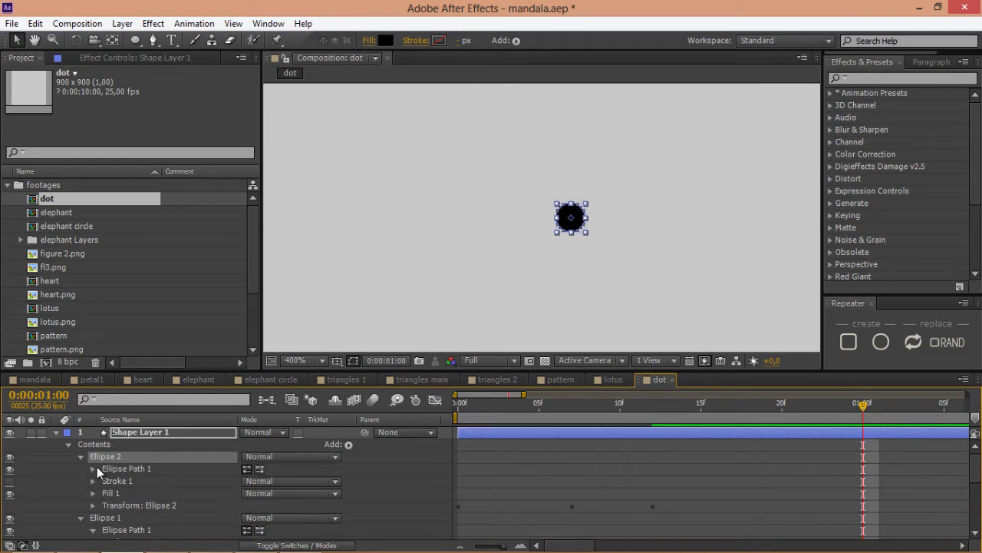
pyautogui.click(92, 505)
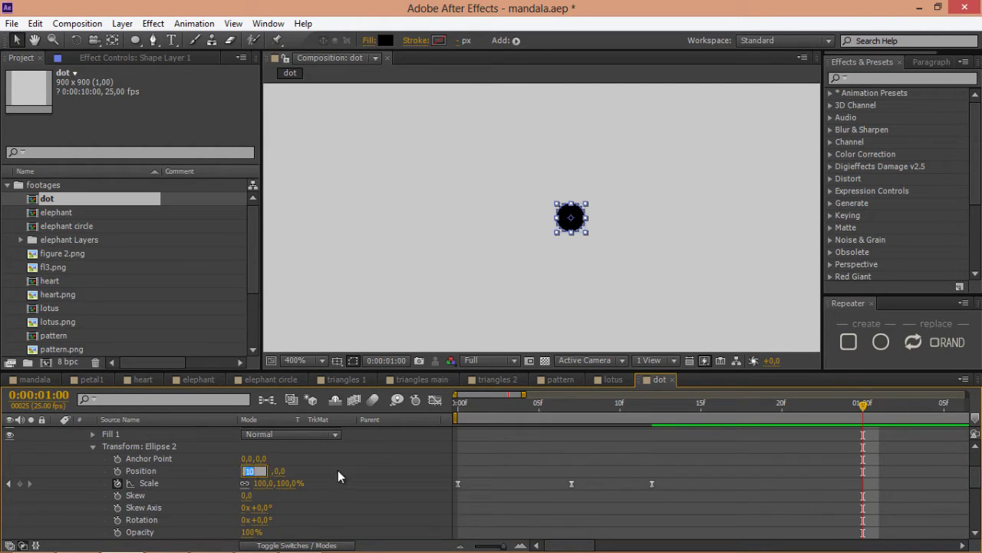
pyautogui.write('-10')
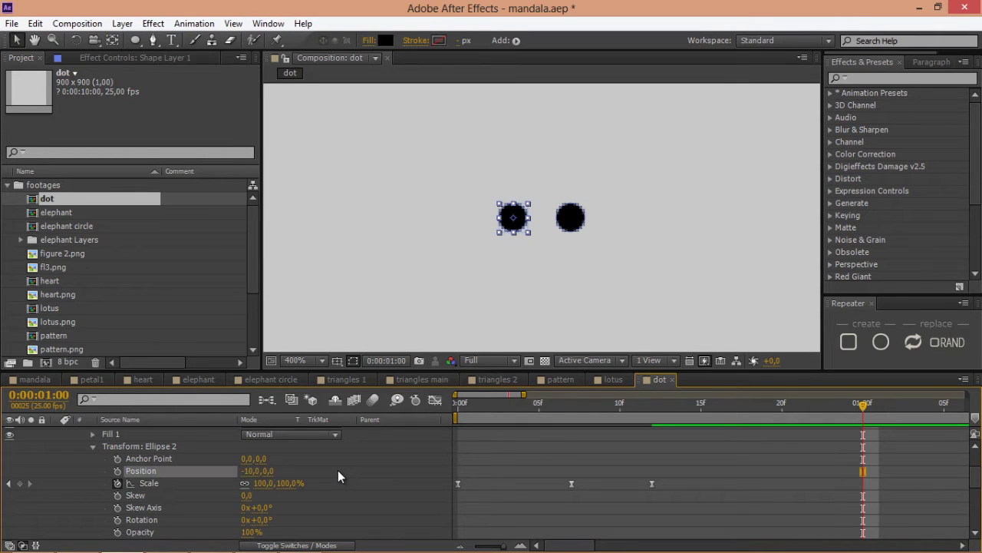
pyautogui.press('Return')
# Try starting Ellipse 2's Scale keyframes at frame 3, preview both dots, and move the keyframes back to frame 0.
pyautogui.moveTo(674, 477); pyautogui.dragTo(440, 495)
pyautogui.click(474, 403)
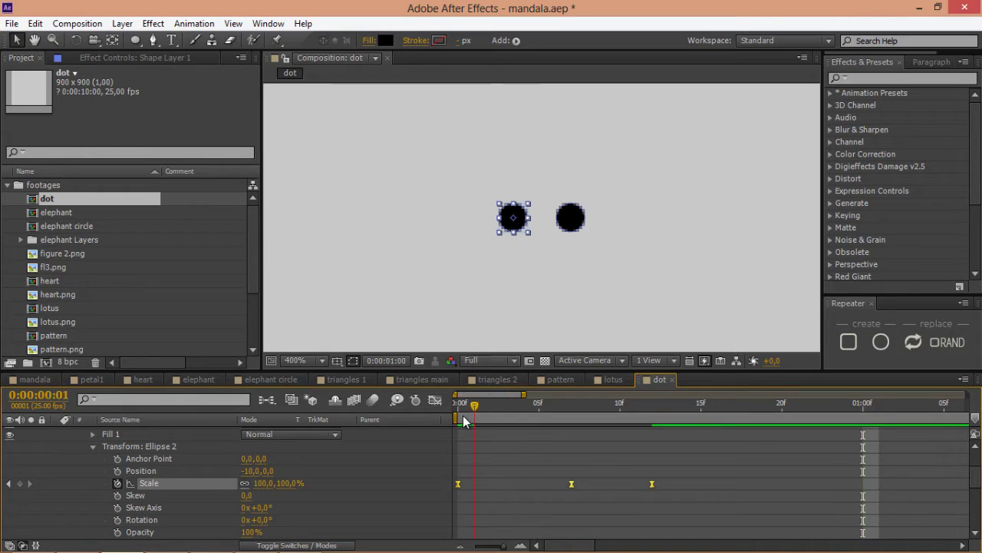
pyautogui.moveTo(464, 421); pyautogui.dragTo(452, 420)
pyautogui.press('space')
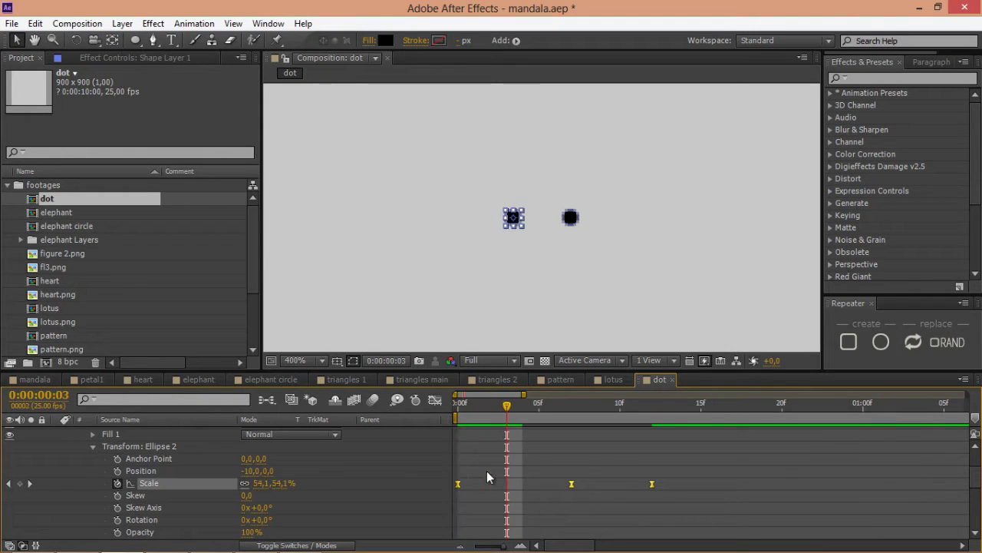
pyautogui.moveTo(457, 485); pyautogui.dragTo(504, 483)
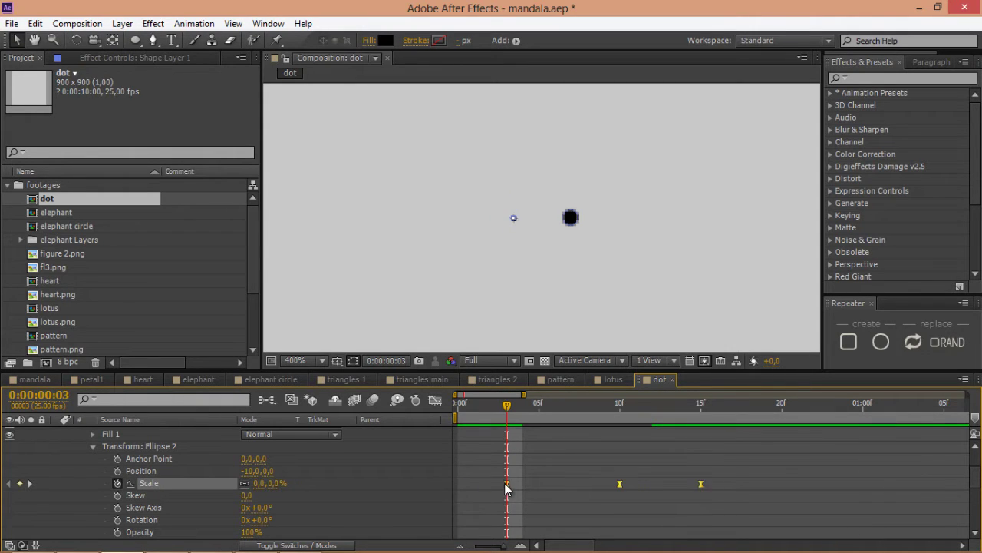
pyautogui.click(563, 474)
pyautogui.moveTo(521, 403); pyautogui.dragTo(453, 422)
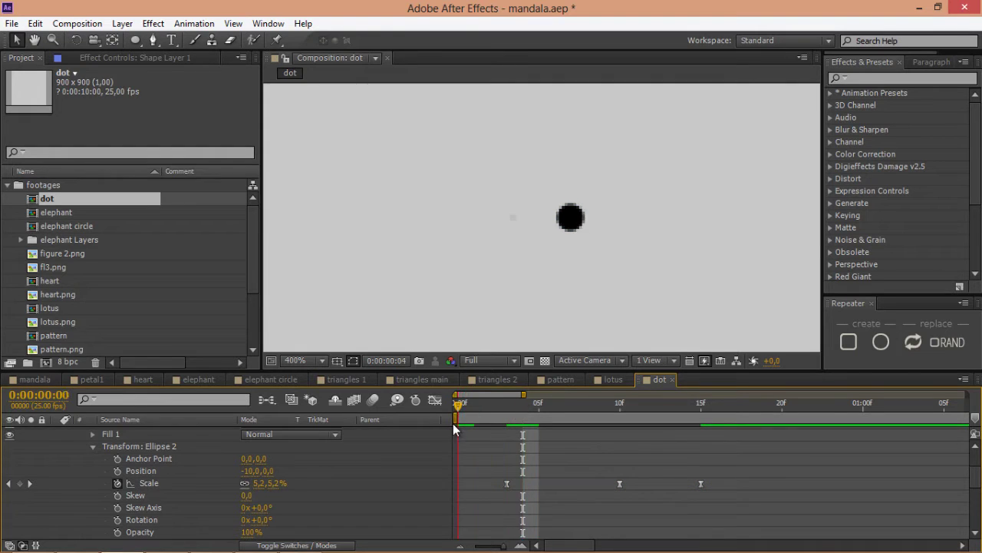
pyautogui.press('space')
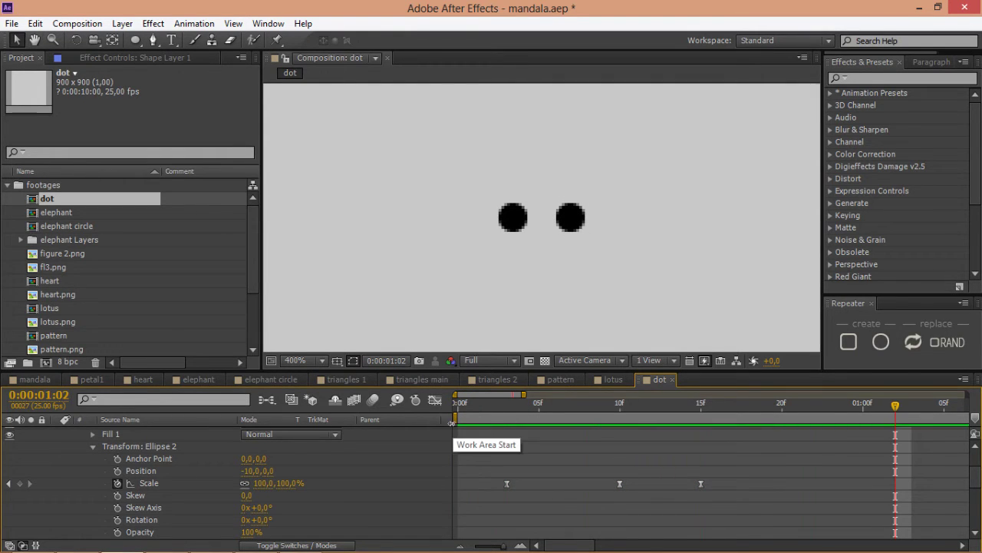
pyautogui.press('space')
pyautogui.moveTo(738, 469); pyautogui.dragTo(454, 540)
pyautogui.moveTo(506, 486); pyautogui.dragTo(459, 500)
# Shift all of Ellipse 1's Scale keyframes so they start at frame 3, and preview the staggered dots.
pyautogui.scroll(-3, 518, 491)
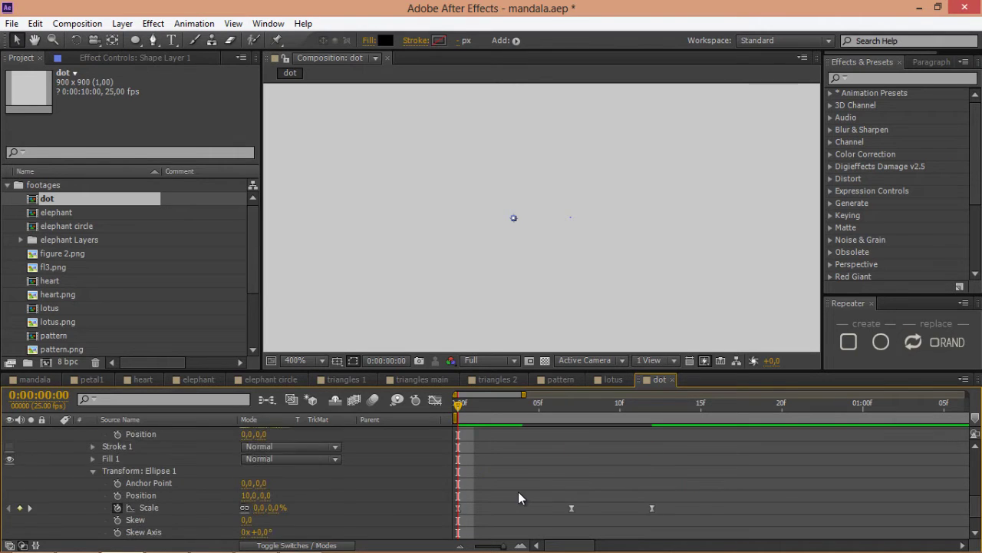
pyautogui.moveTo(672, 474); pyautogui.dragTo(419, 496)
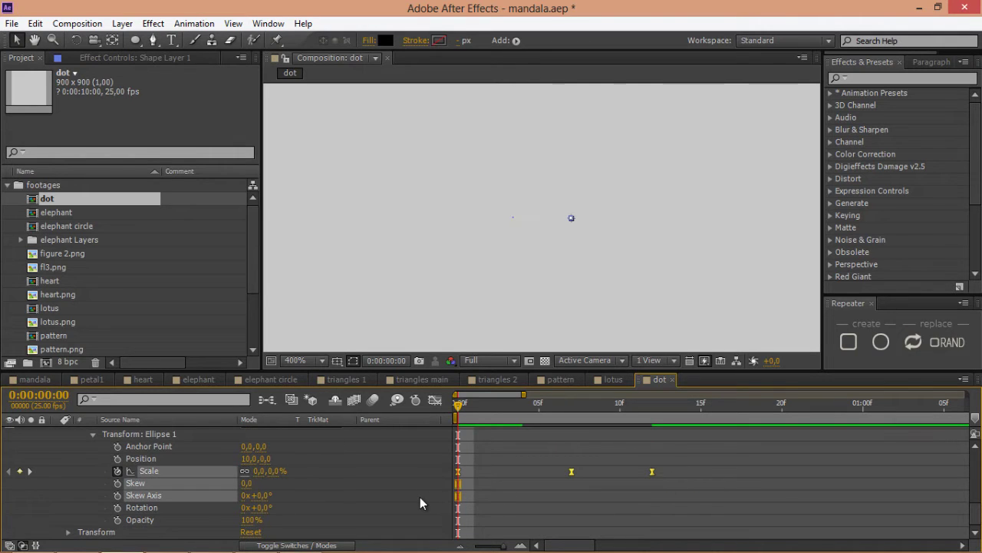
pyautogui.press('pagedown')
pyautogui.press('pagedown')
pyautogui.press('pagedown')
pyautogui.moveTo(457, 470); pyautogui.dragTo(506, 471)
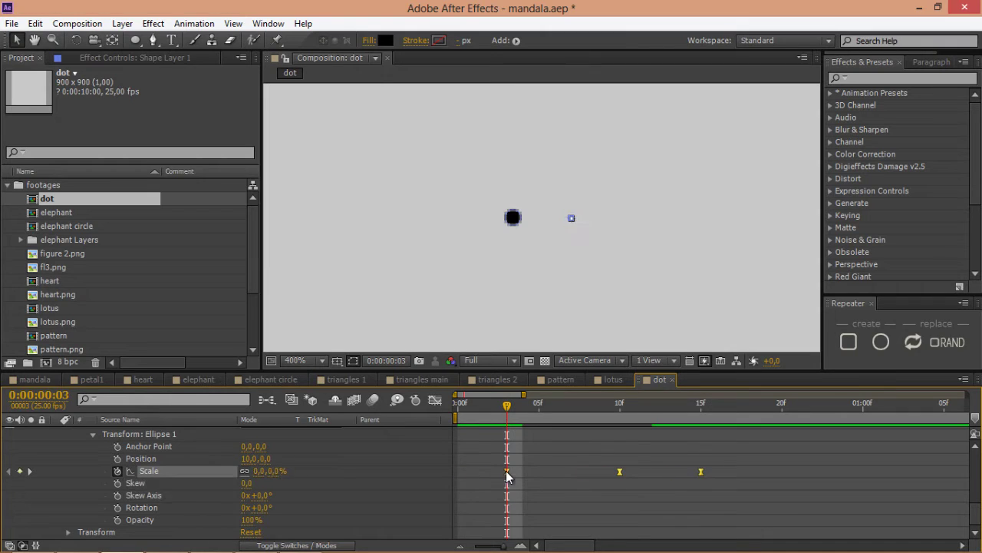
pyautogui.press('u')
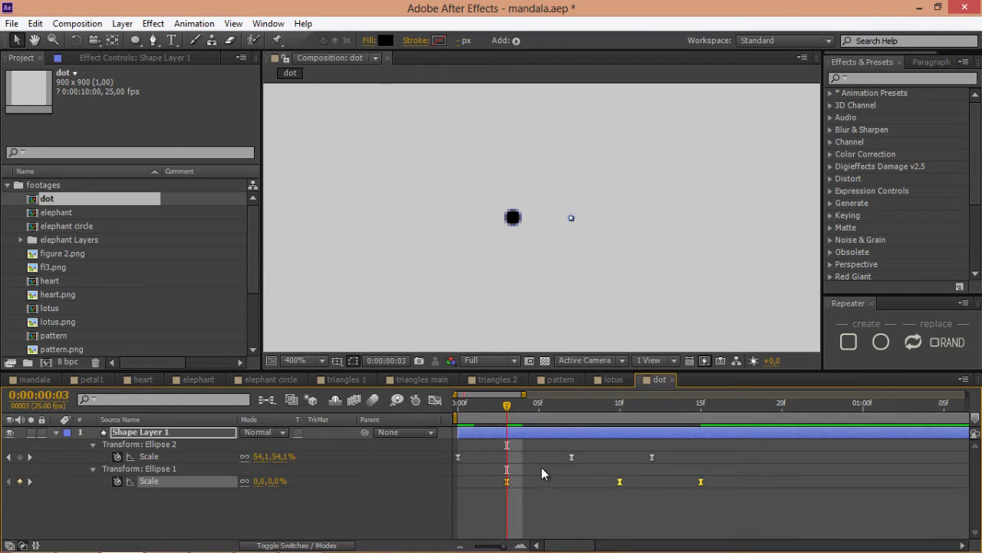
pyautogui.press('pageup')
pyautogui.press('pageup')
pyautogui.press('space')
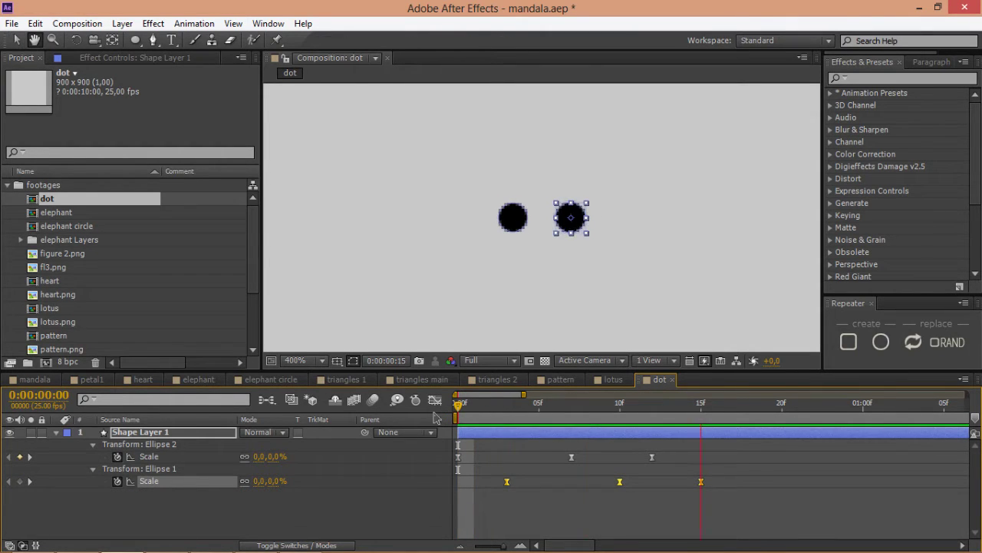
# Set the dot shape layer's Rotation to 90° and preview the animation from the first frame.
pyautogui.press('r')
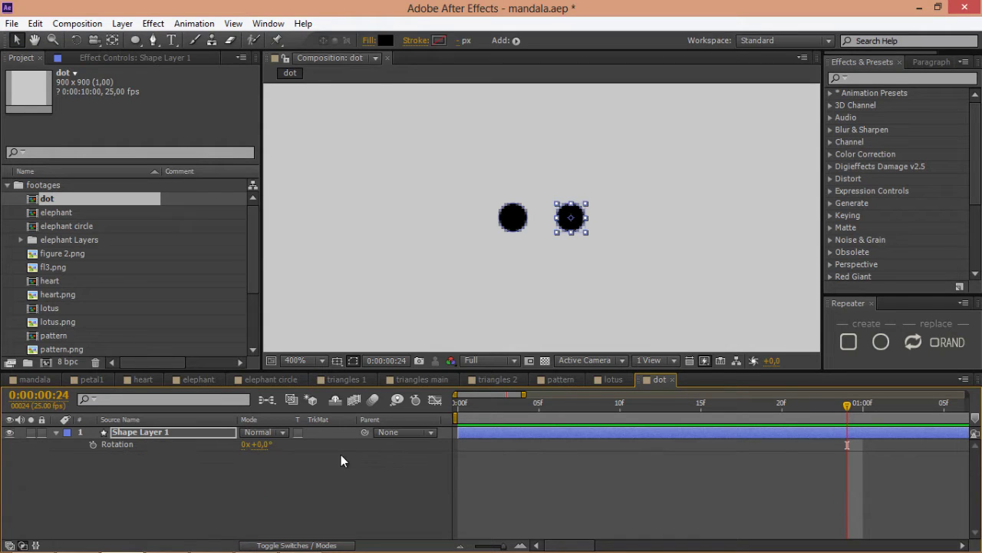
pyautogui.click(260, 444)
pyautogui.write('90')
pyautogui.press('Return')
pyautogui.press('Home')
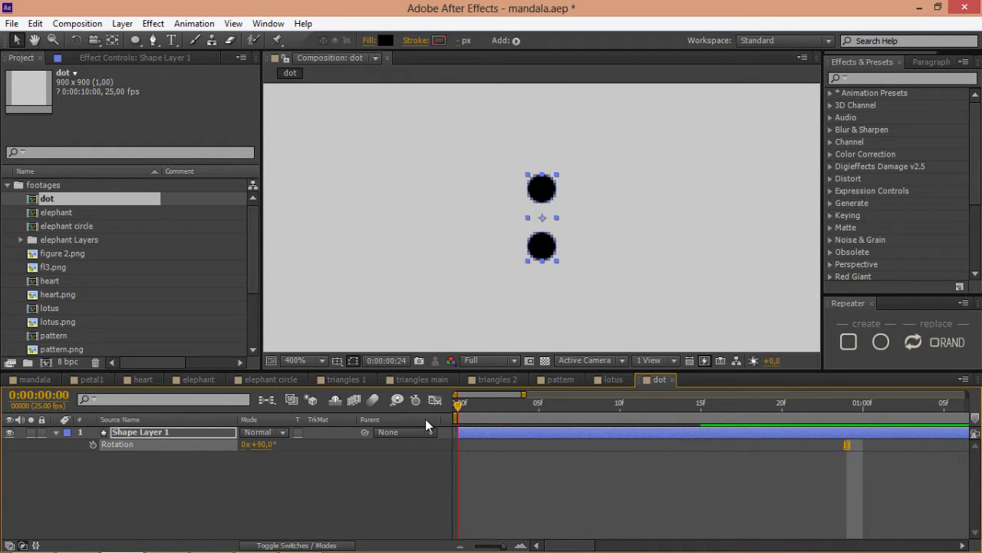
pyautogui.press('space')
pyautogui.press('space')
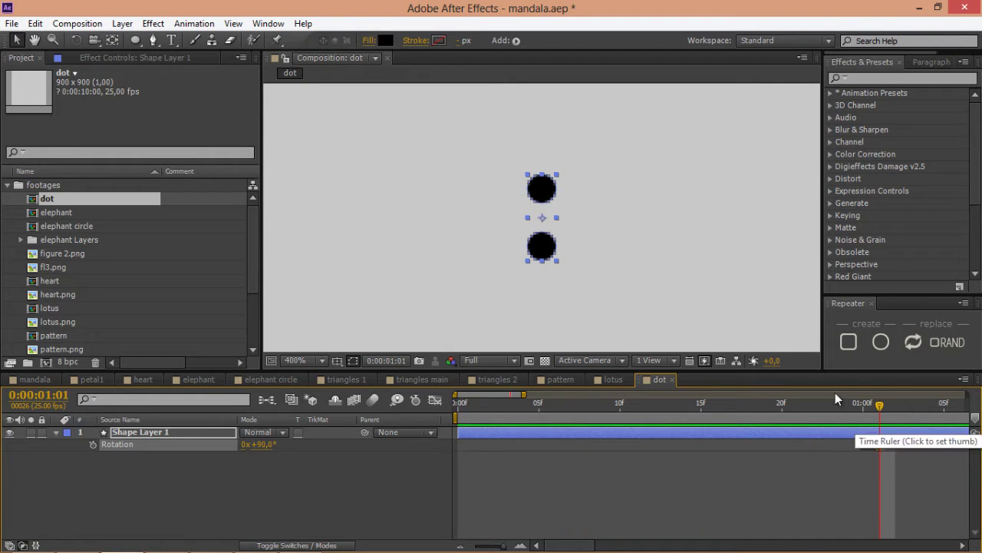
# Repeat the dot layer in a circle with the Repeater script, using 24 copies and a radius of 380.
pyautogui.click(884, 344)
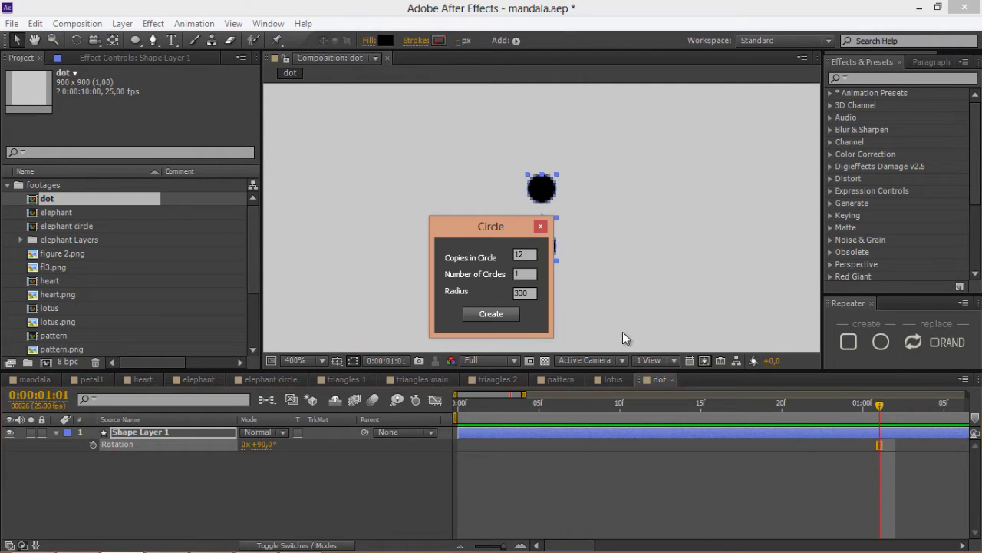
pyautogui.click(528, 255)
pyautogui.write('24')
pyautogui.press('Tab')
pyautogui.press('Tab')
pyautogui.write('380')
pyautogui.click(498, 315)
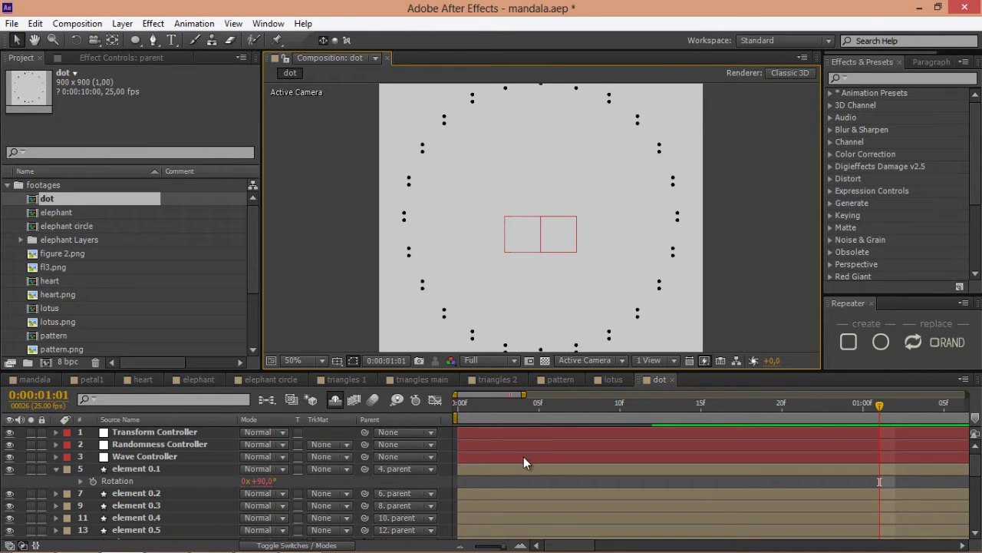
# Enable Orient along Circle on the Transform Controller of the dot composition.
pyautogui.click(124, 434)
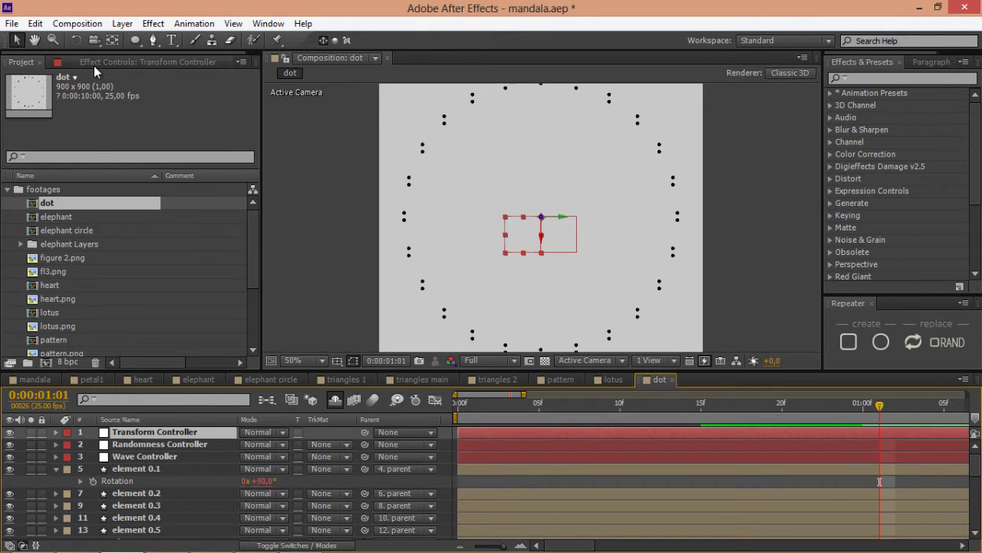
pyautogui.click(94, 66)
pyautogui.click(146, 179)
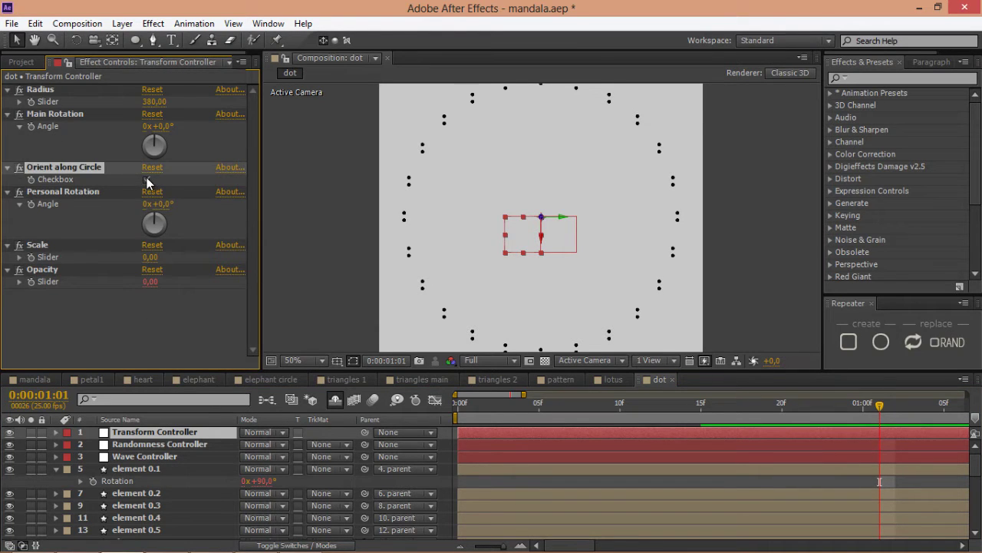
# Add the dot composition to the mandala composition as a layer above the lotus layer.
pyautogui.click(18, 379)
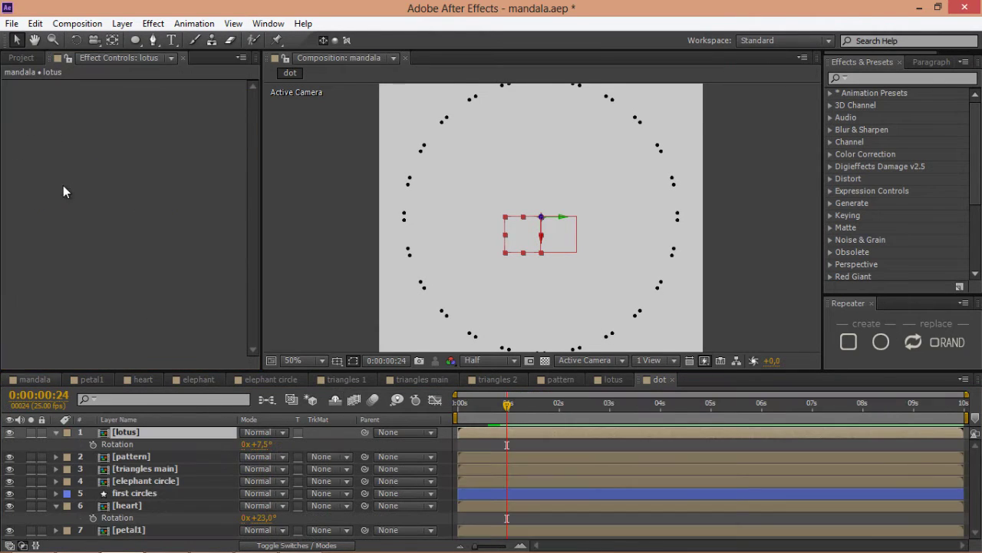
pyautogui.click(22, 61)
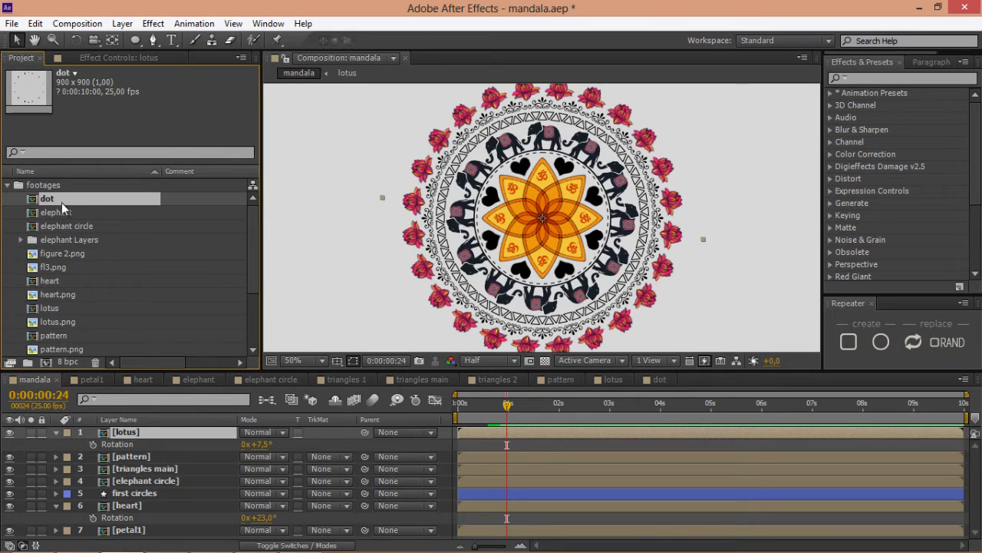
pyautogui.moveTo(107, 405); pyautogui.dragTo(131, 432)
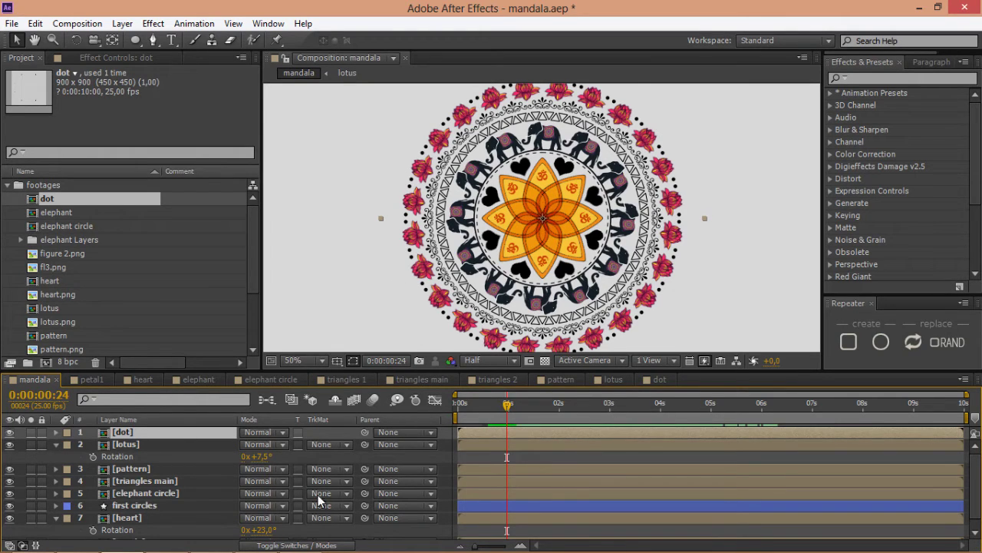
# Create a composition-sized ellipse on a new shape layer in the mandala composition and name the layer circle 2.
pyautogui.click(452, 459)
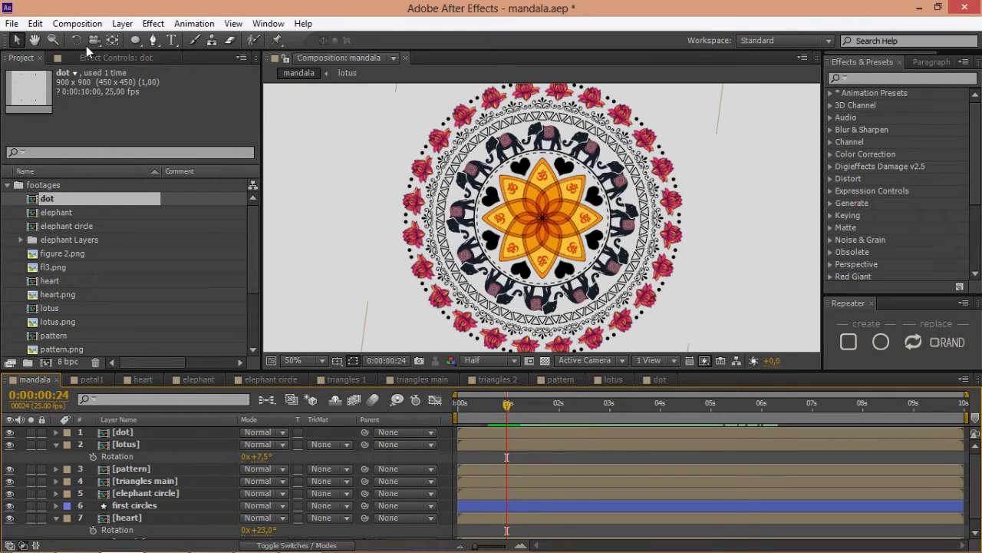
pyautogui.click(134, 46)
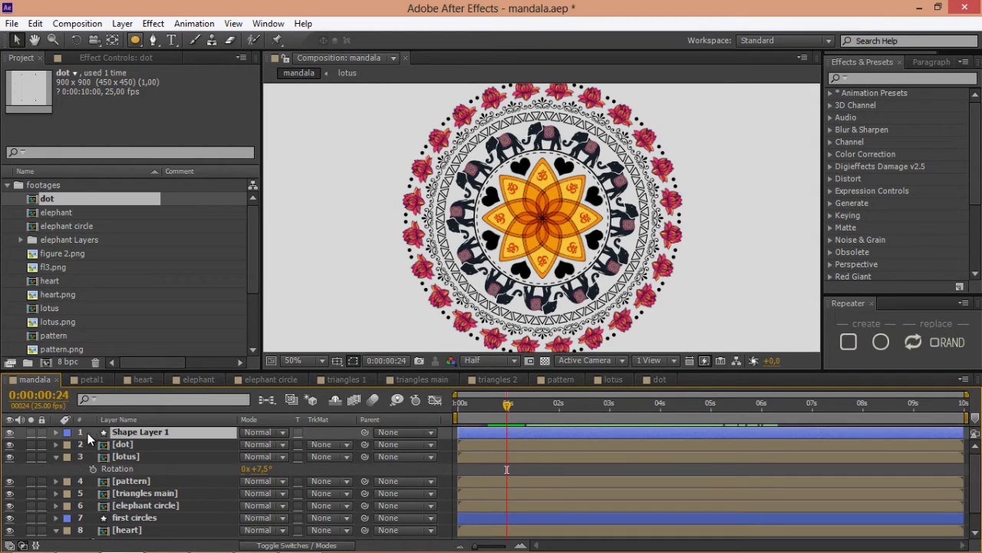
pyautogui.press('Return')
pyautogui.write('c')
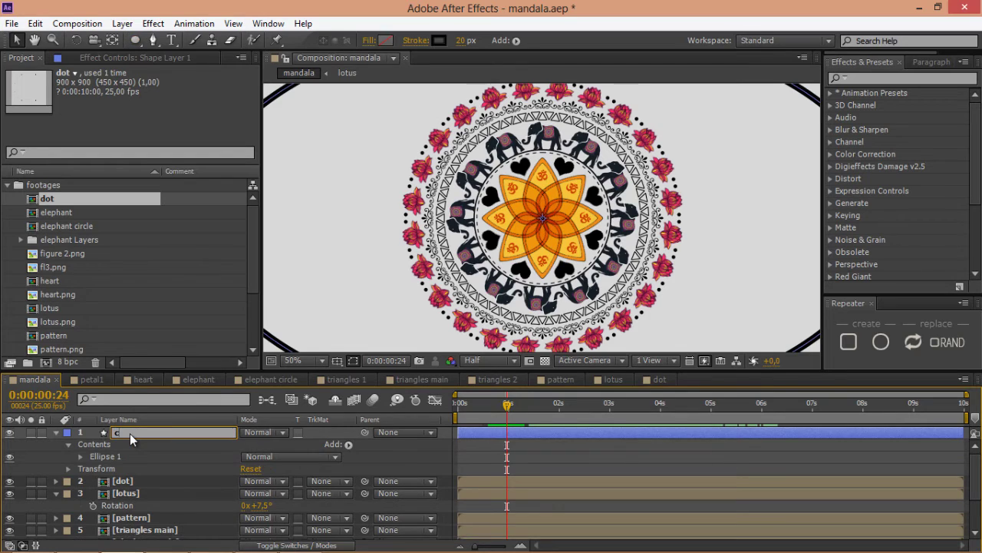
pyautogui.write('ircle 2')
pyautogui.press('Return')
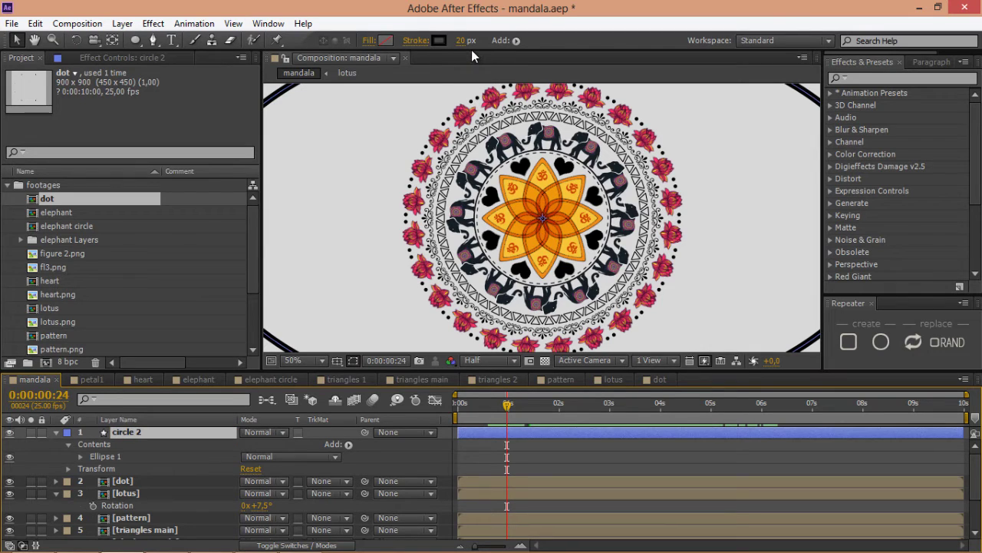
# Unlink the size proportions of circle 2's ellipse path and set its size to 810 by 810.
pyautogui.click(81, 456)
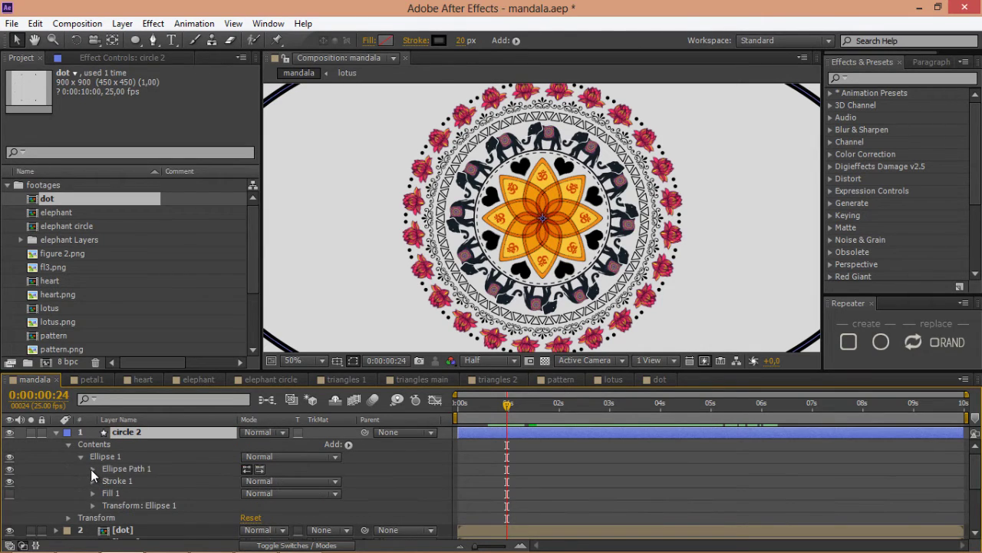
pyautogui.click(93, 469)
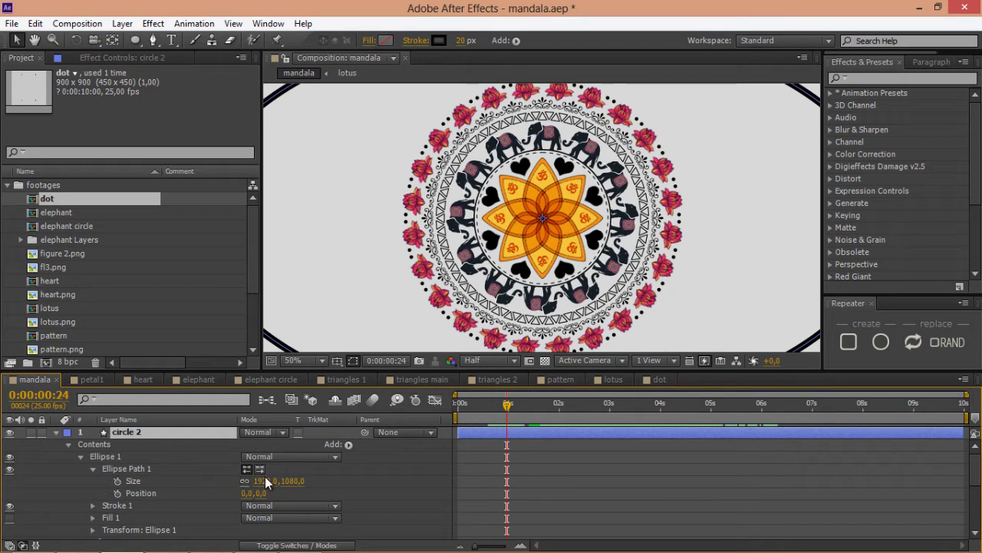
pyautogui.click(263, 481)
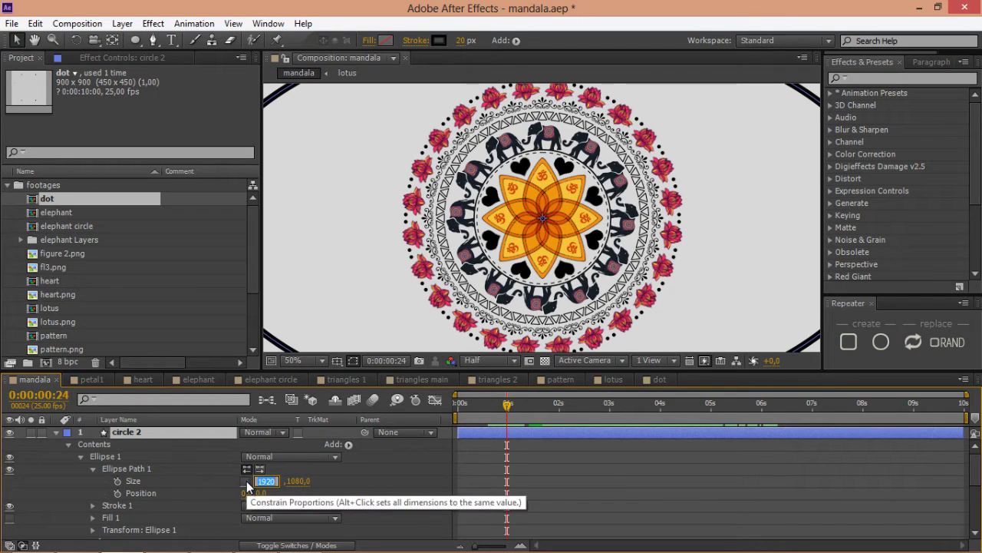
pyautogui.write('81')
pyautogui.write('810')
pyautogui.press('Return')
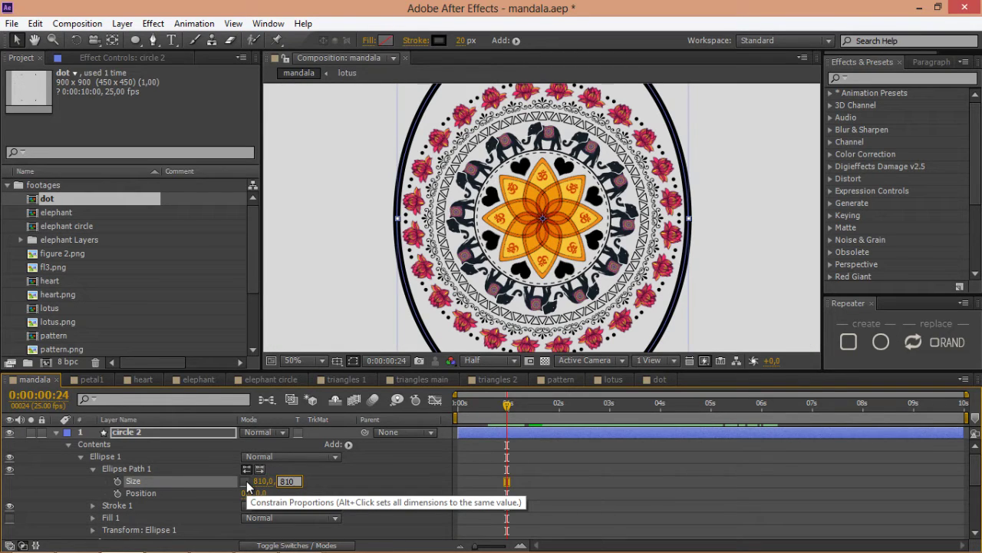
pyautogui.press('Return')
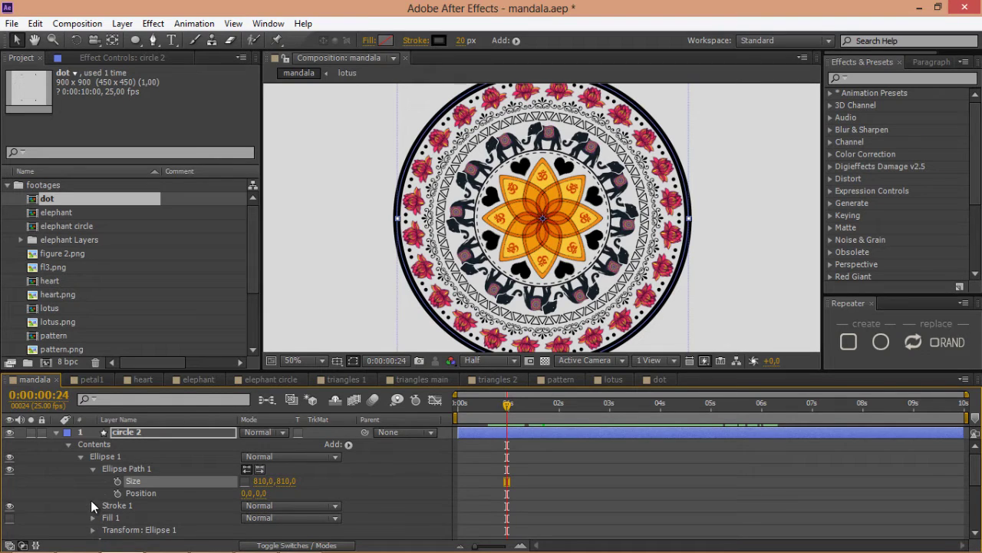
pyautogui.scroll(-2, 91, 498)
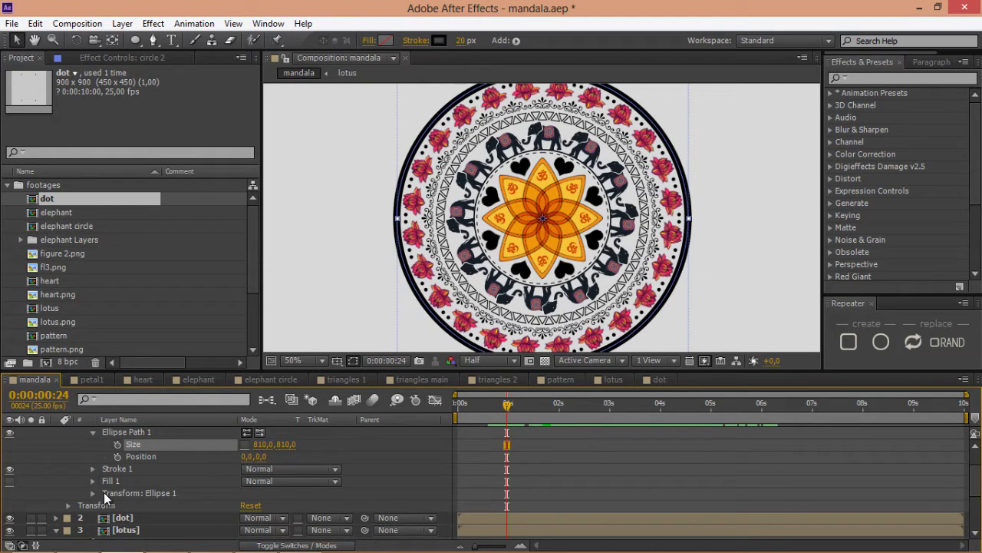
# Add a dash and a gap to the stroke of circle 2, with Dash set to 3 and Gap set to 7.
pyautogui.click(92, 468)
pyautogui.scroll(-2, 104, 483)
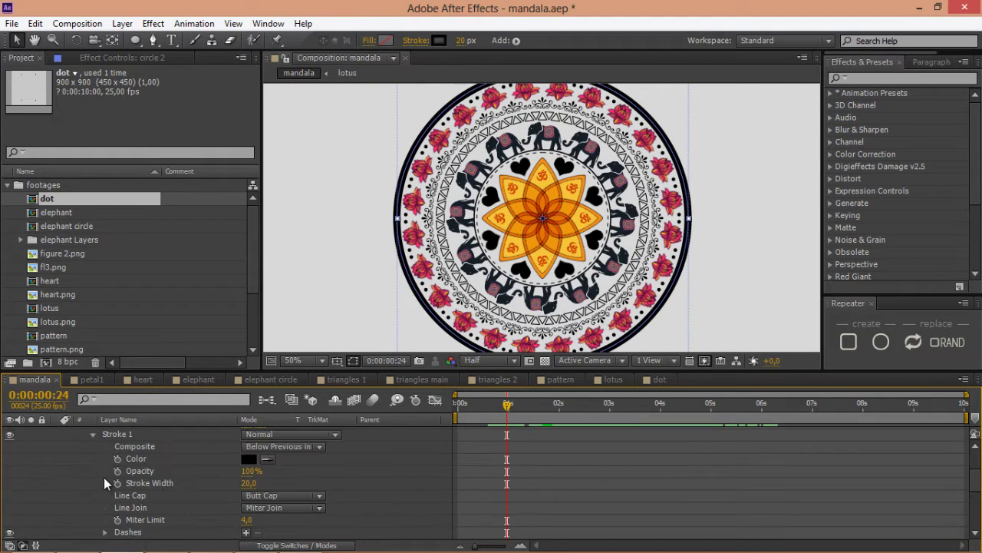
pyautogui.click(244, 533)
pyautogui.moveTo(201, 540)
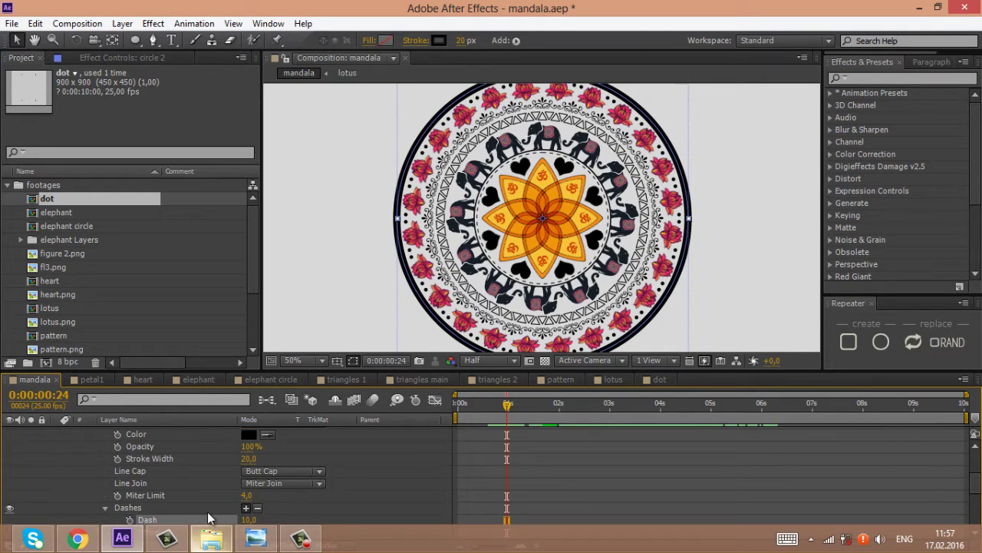
pyautogui.click(246, 508)
pyautogui.click(247, 520)
pyautogui.write('10')
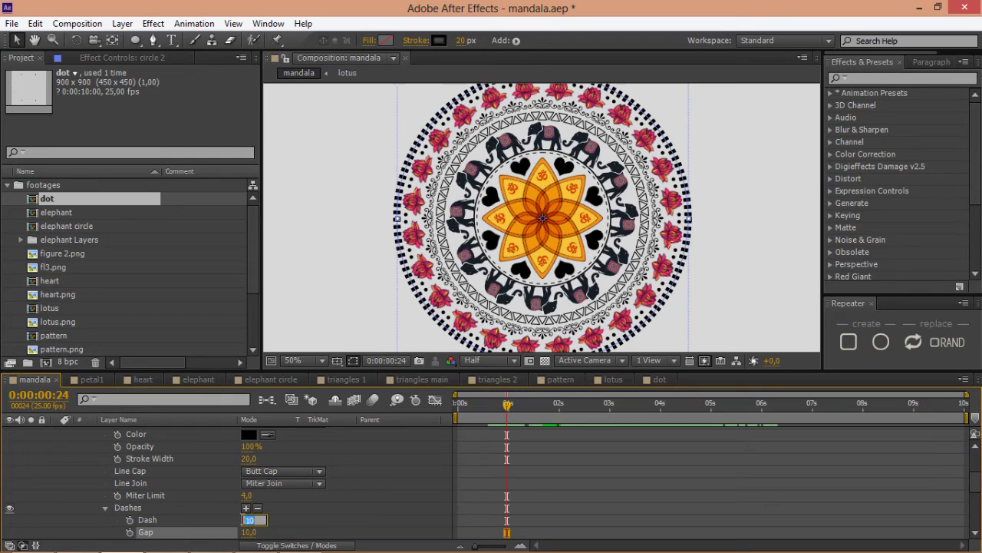
pyautogui.write('5')
pyautogui.press('Tab')
pyautogui.write('7')
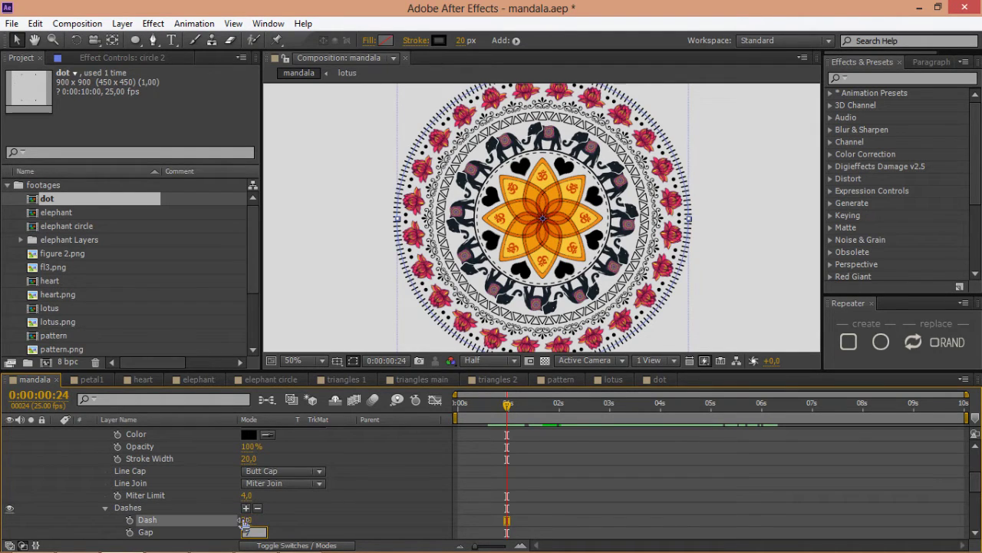
pyautogui.press('Return')
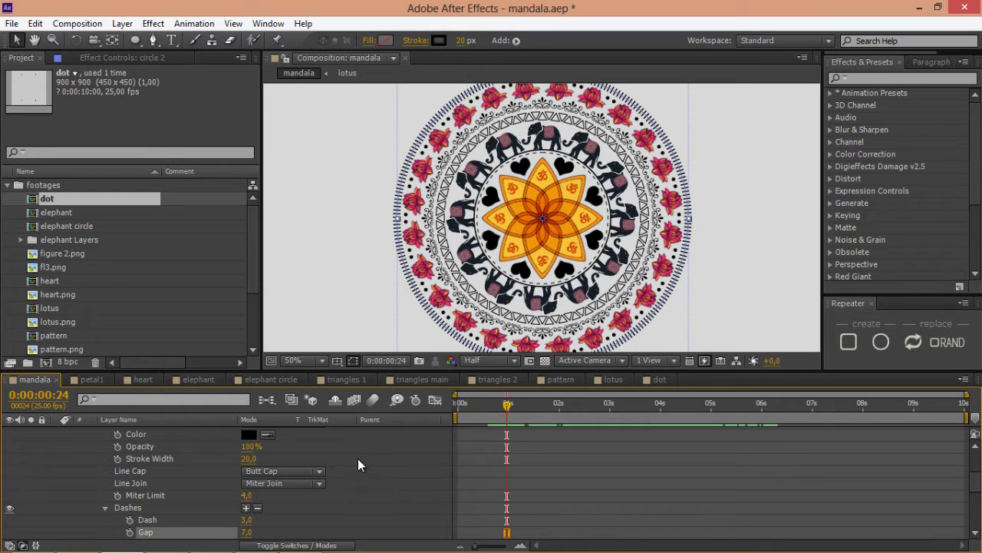
pyautogui.click(376, 433)
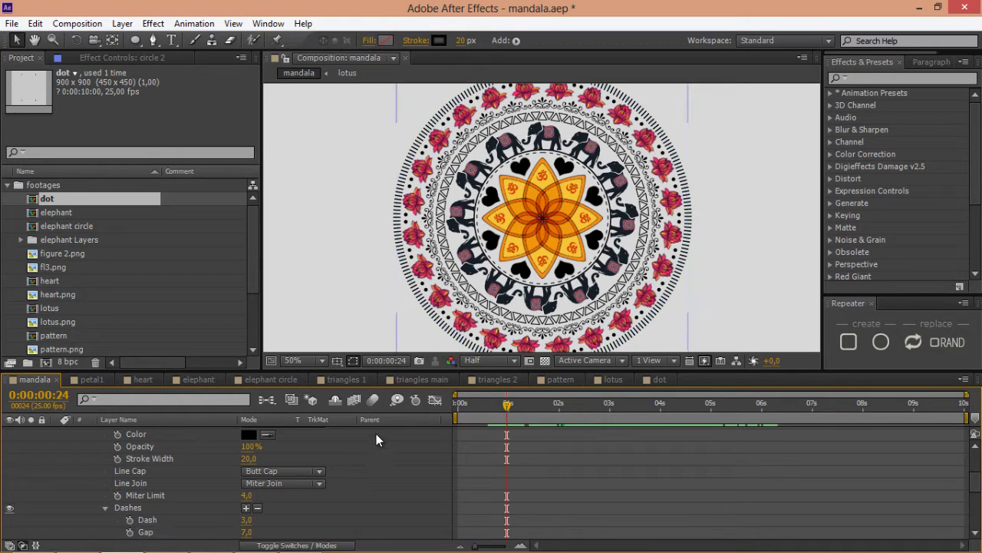
# Create a composition from fl3.png and set its size to 1000 by 1000 px.
pyautogui.click(44, 268)
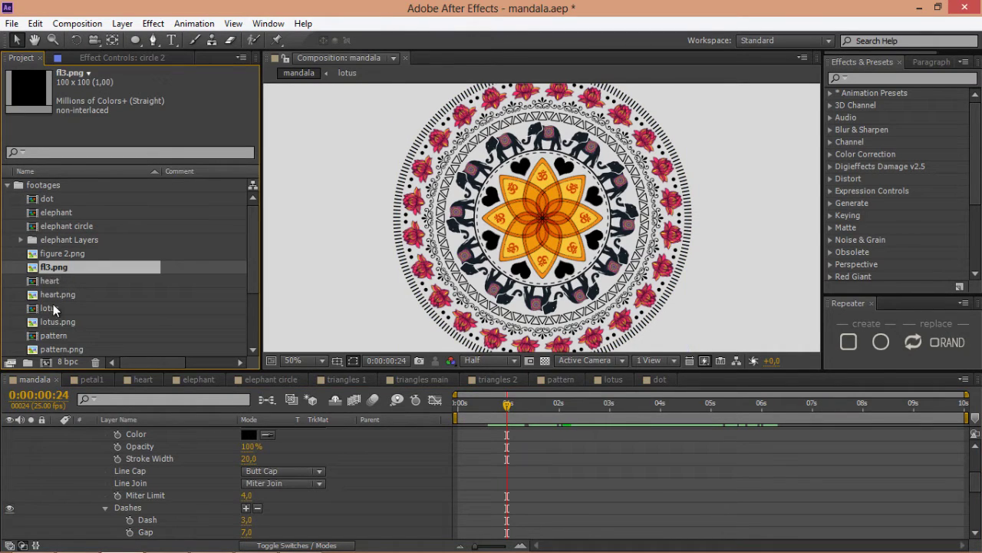
pyautogui.click(46, 361)
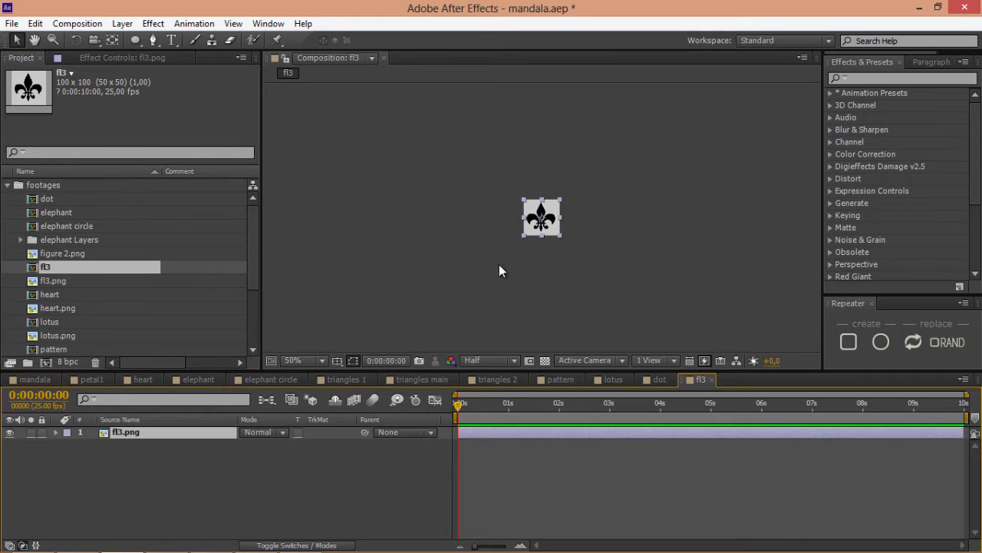
pyautogui.hotkey('ctrl', 'k')
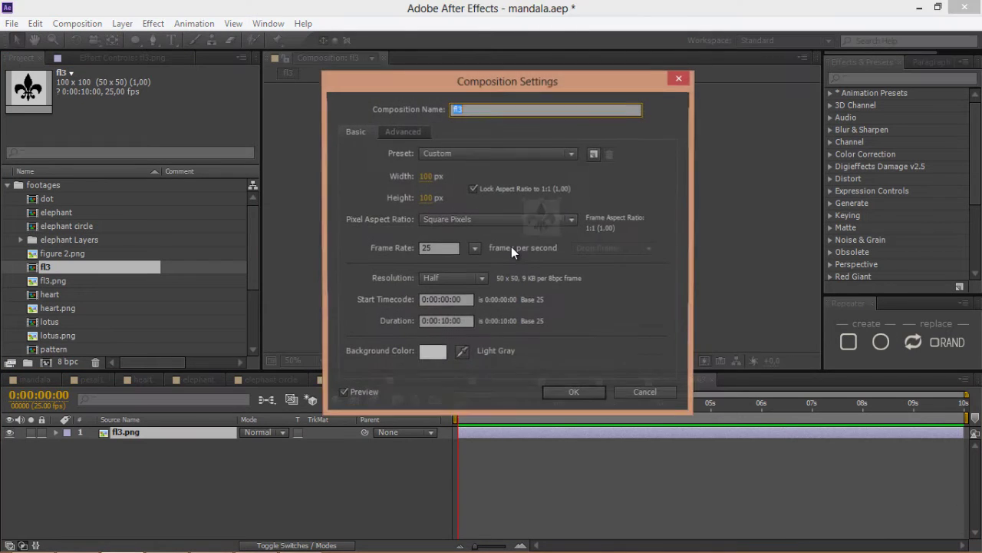
pyautogui.click(427, 176)
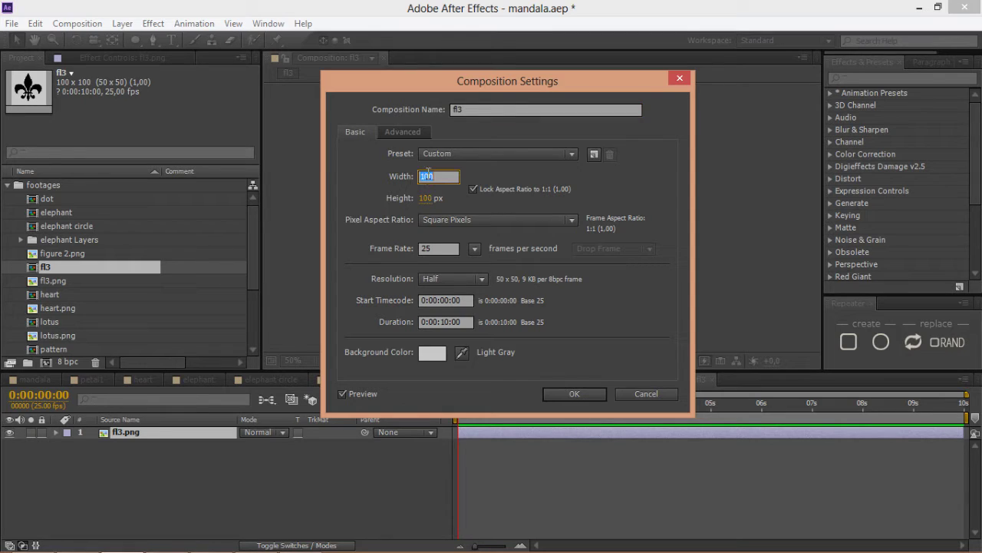
pyautogui.write('1000')
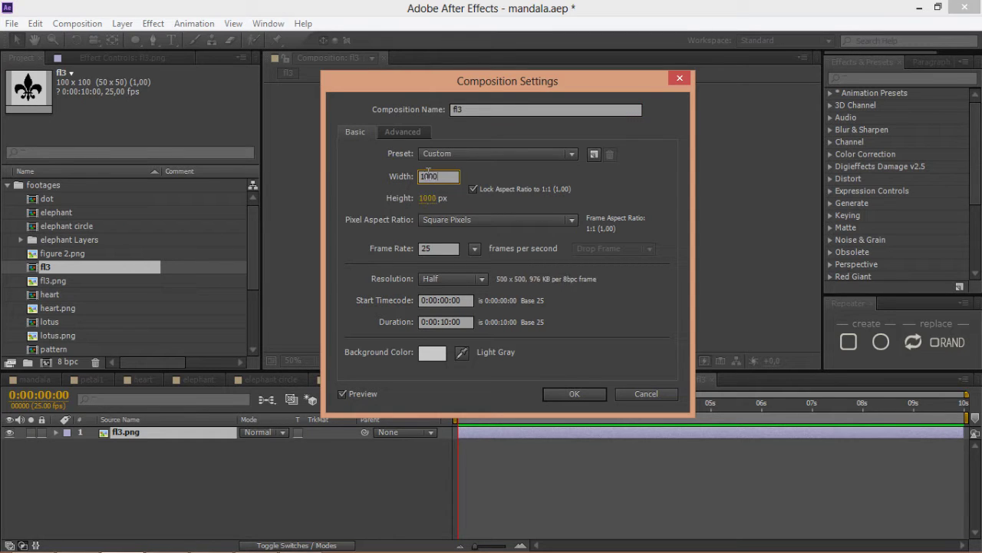
pyautogui.press('Return')
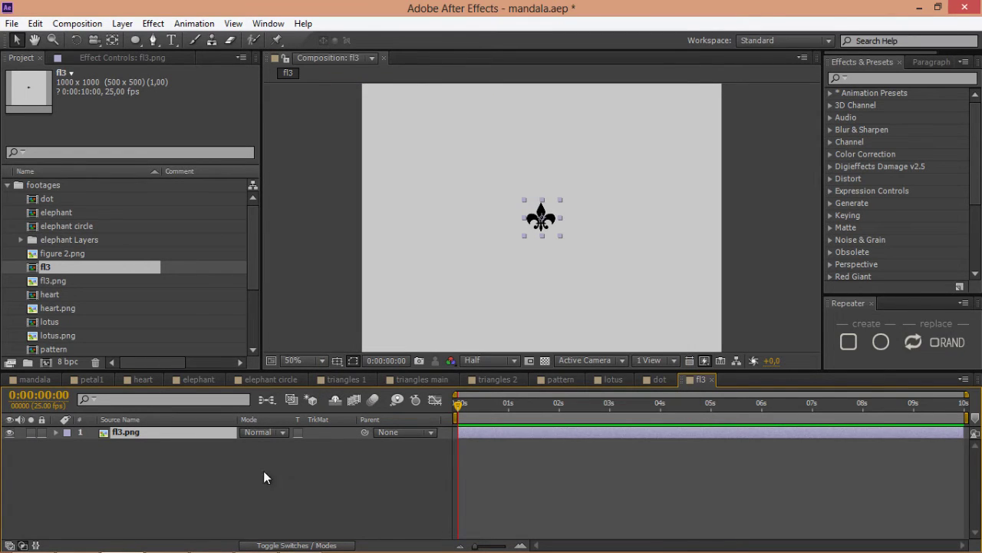
# Scale the fl3.png layer to 70% and rotate it 90 degrees.
pyautogui.press('s')
pyautogui.click(263, 444)
pyautogui.write('70')
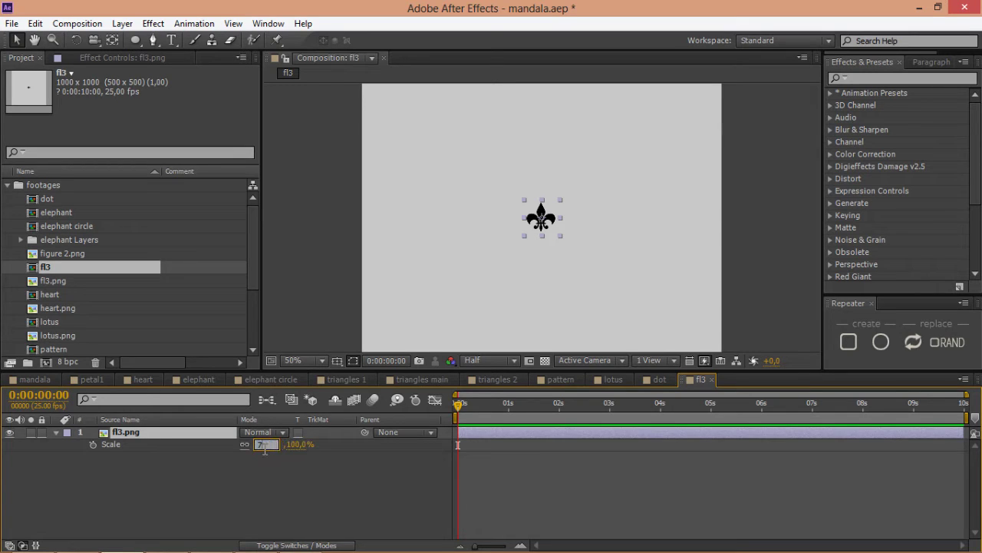
pyautogui.press('Return')
pyautogui.press('r')
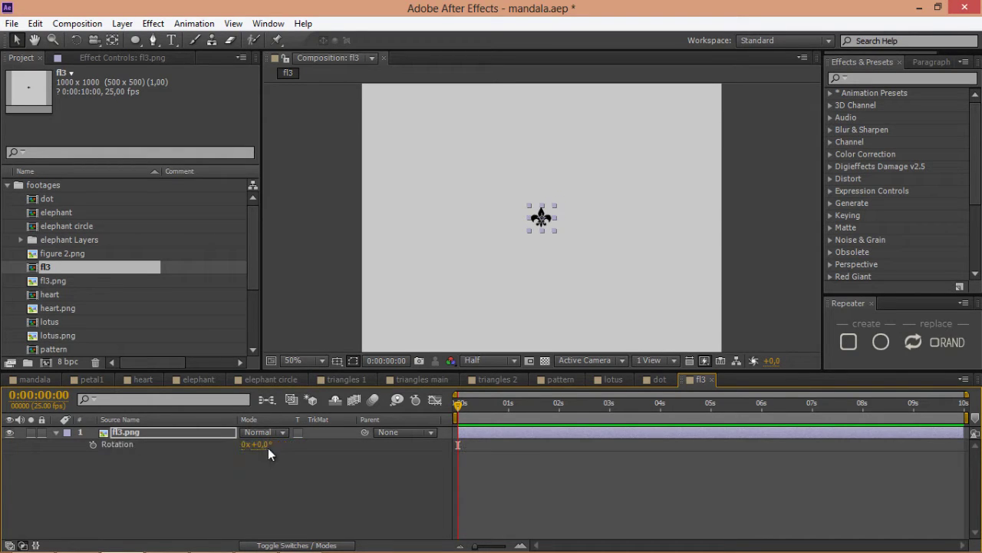
pyautogui.click(263, 445)
pyautogui.write('90')
pyautogui.press('Return')
# Repeat the fl3.png layer in one circle with the Repeater script, using 48 copies and a radius of 450.
pyautogui.click(881, 343)
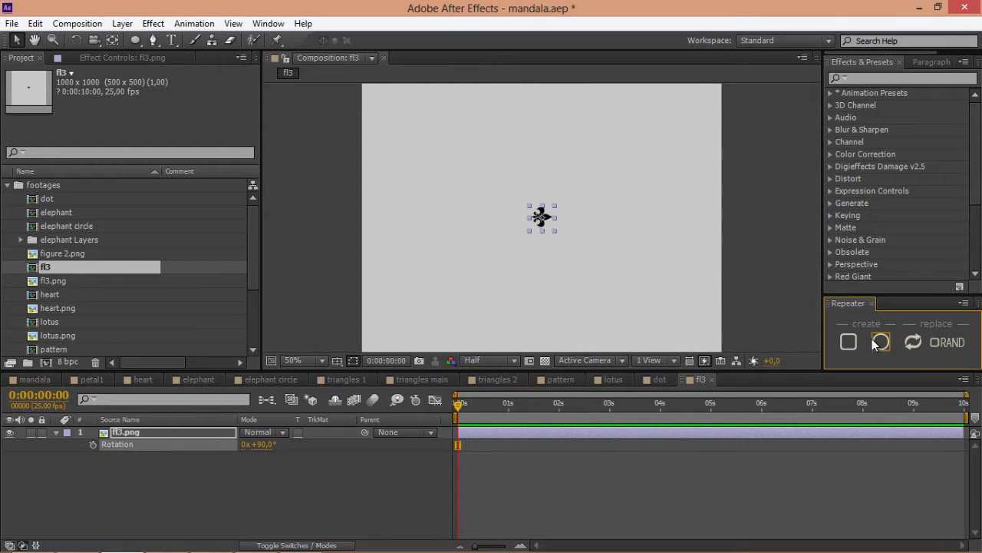
pyautogui.click(882, 345)
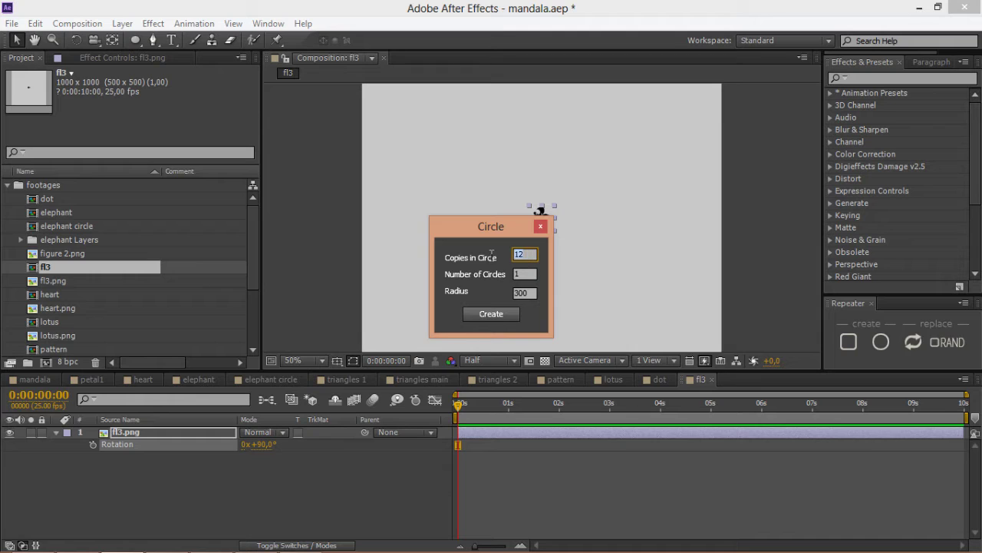
pyautogui.write('48')
pyautogui.press('Tab')
pyautogui.press('Tab')
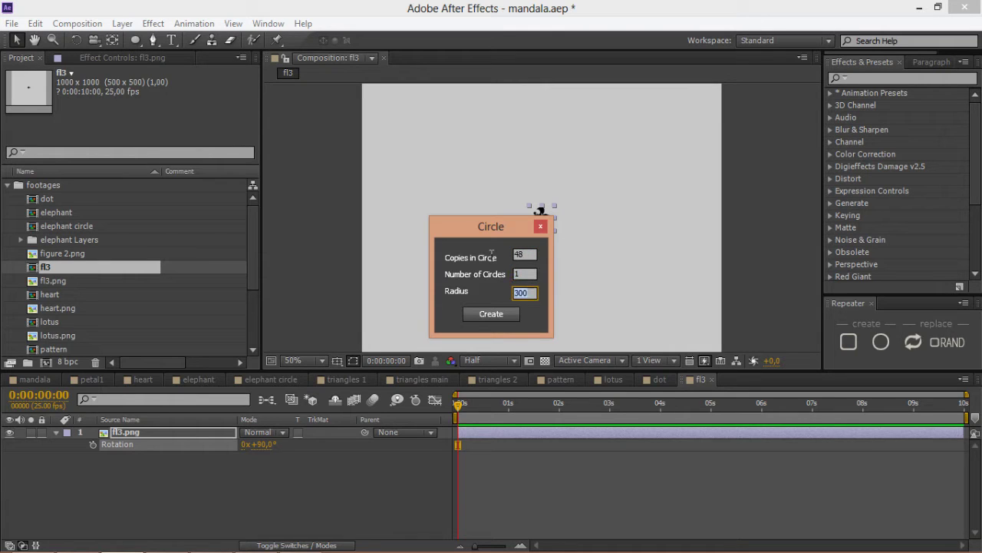
pyautogui.write('450')
pyautogui.click(487, 314)
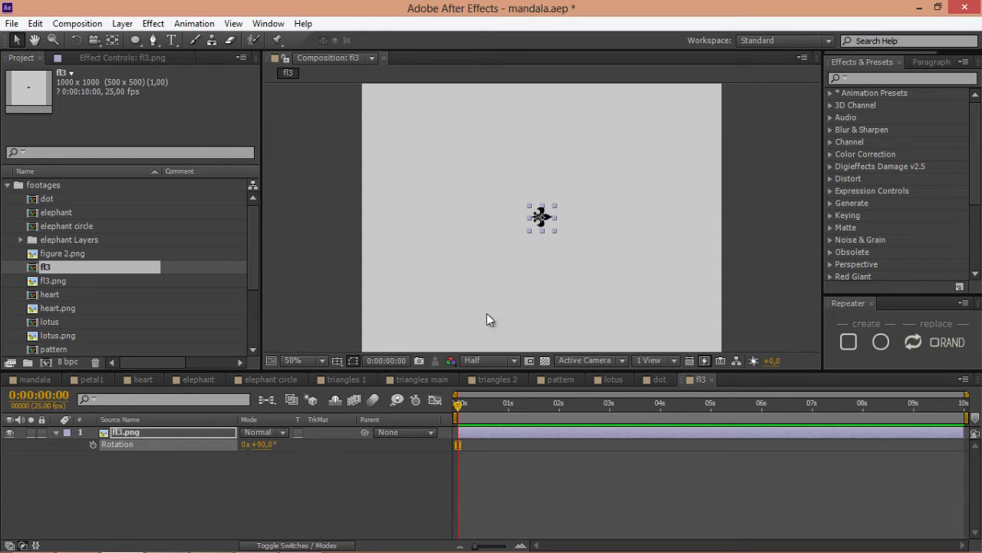
# Enable Orient along Circle on the Transform Controller of the fl3 composition.
pyautogui.click(133, 430)
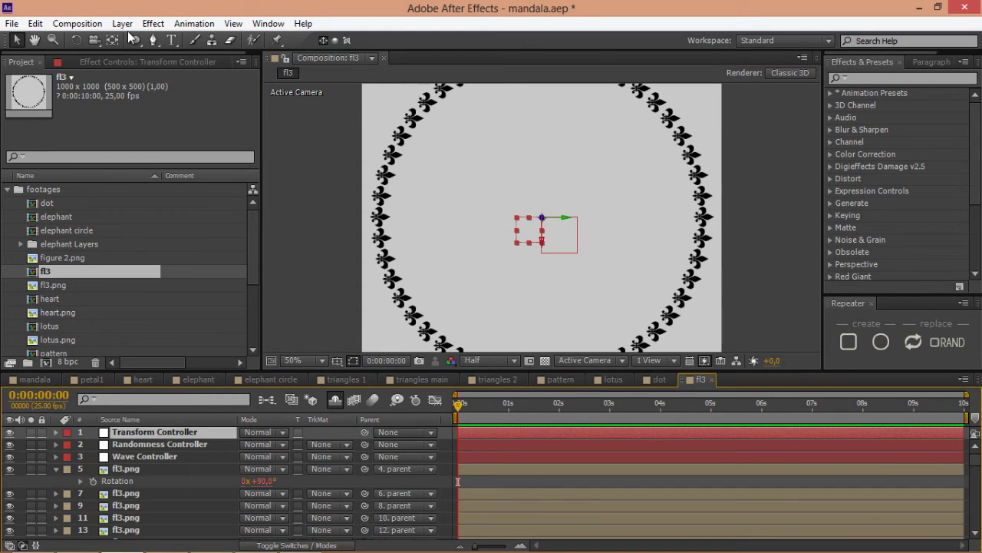
pyautogui.click(105, 61)
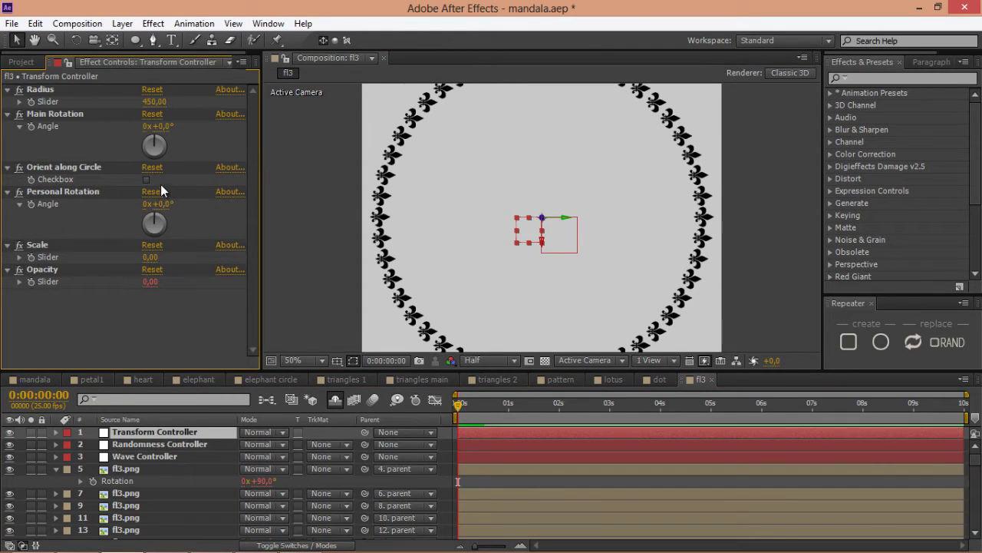
pyautogui.click(147, 180)
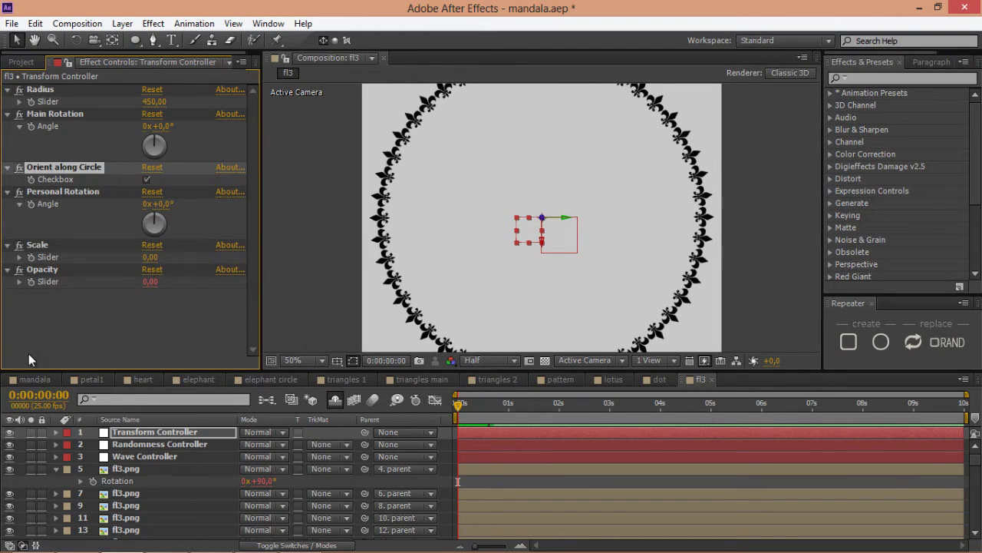
# Add the fl3 composition to the mandala composition as a layer above circle 2, and collapse circle 2's properties.
pyautogui.click(22, 379)
pyautogui.click(23, 58)
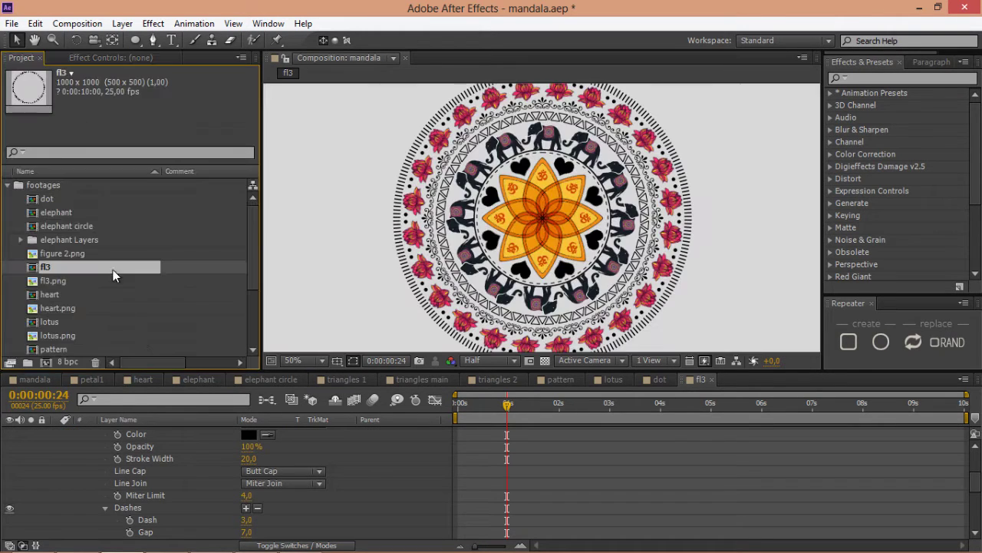
pyautogui.moveTo(122, 360); pyautogui.dragTo(133, 431)
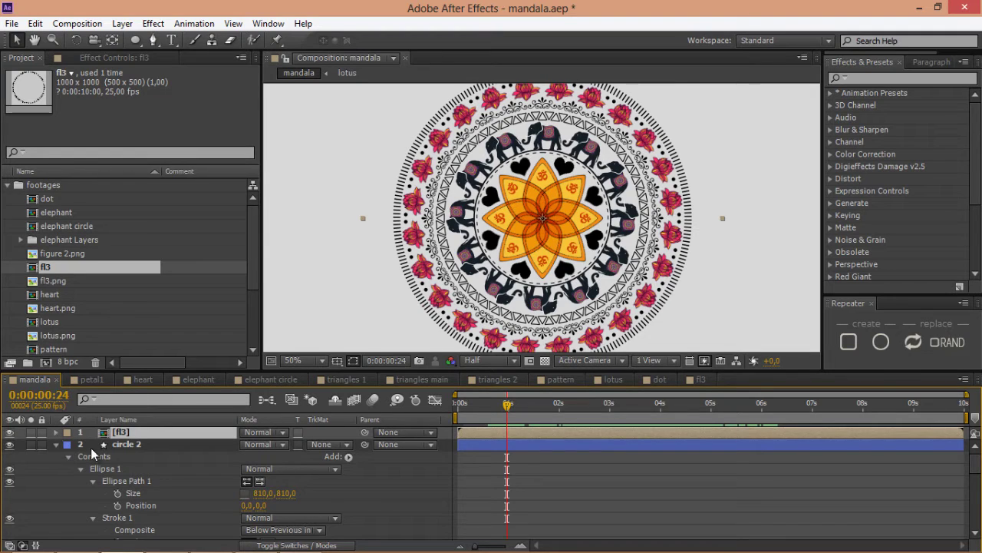
pyautogui.click(56, 444)
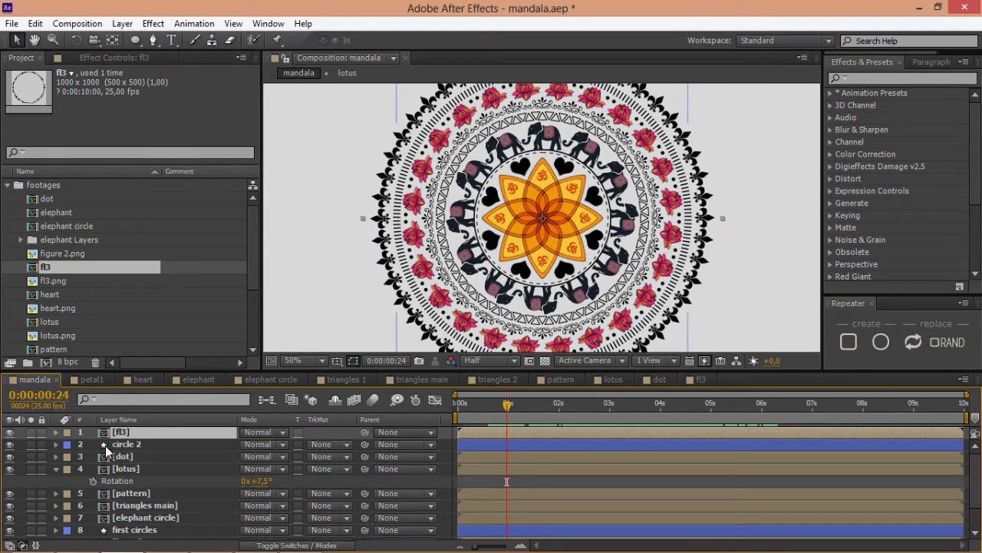
# Create a composition from figure 2.png and set its size to 1100 by 1100 px.
pyautogui.click(59, 254)
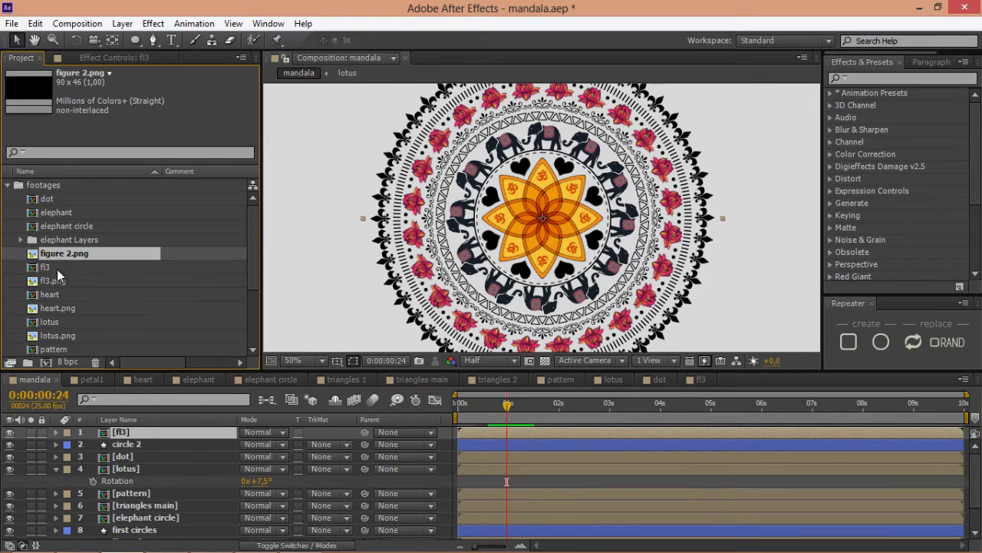
pyautogui.click(50, 361)
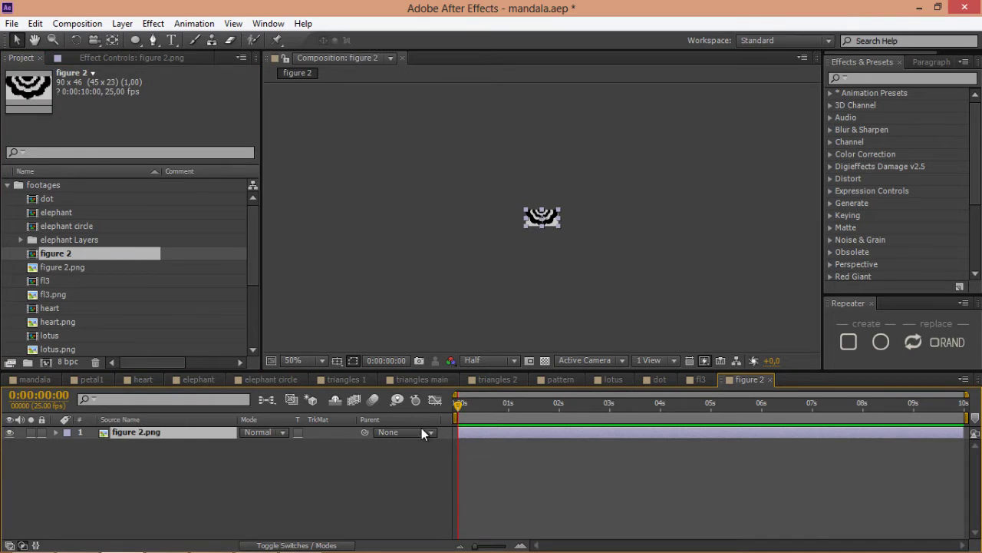
pyautogui.hotkey('ctrl', 'k')
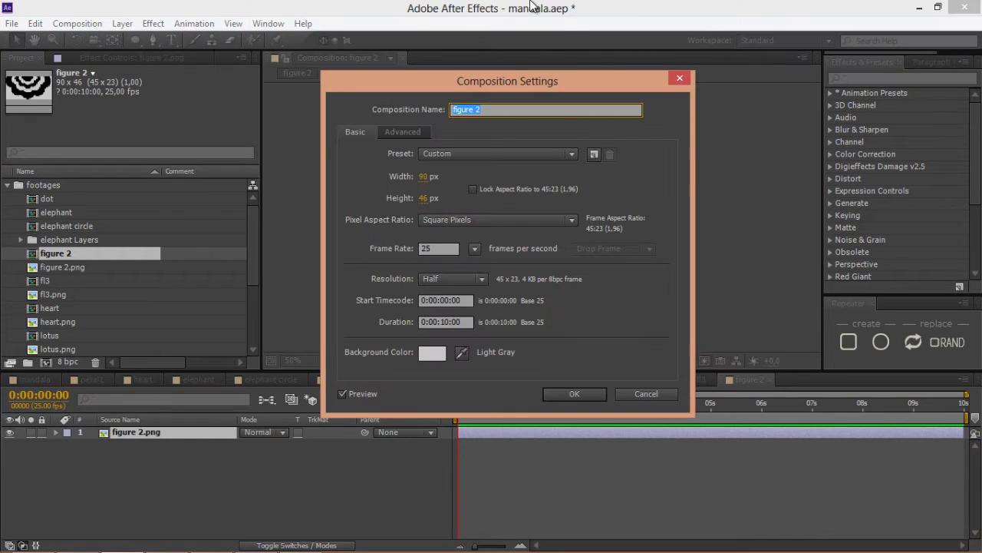
pyautogui.click(424, 176)
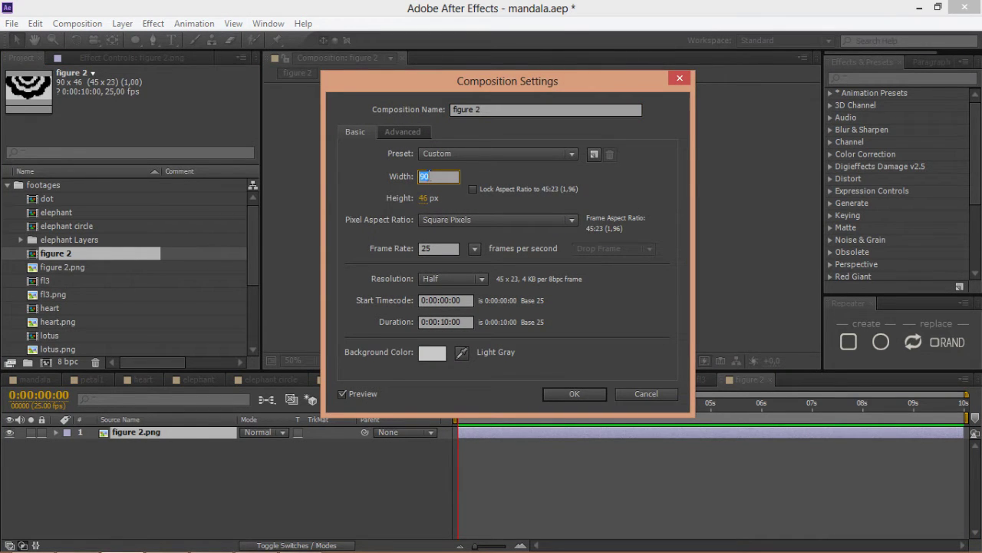
pyautogui.write('1100')
pyautogui.press('Tab')
pyautogui.write('1')
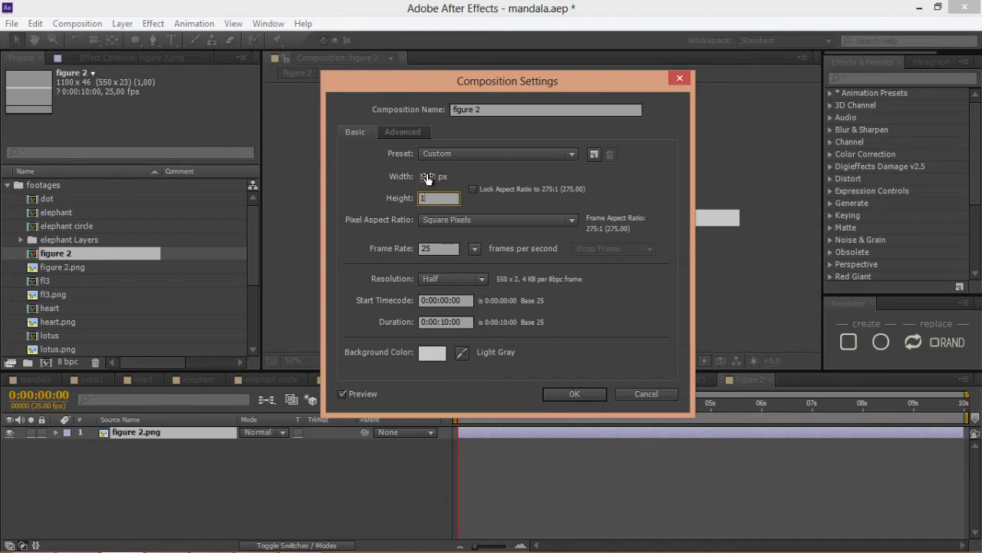
pyautogui.write('100')
pyautogui.press('Return')
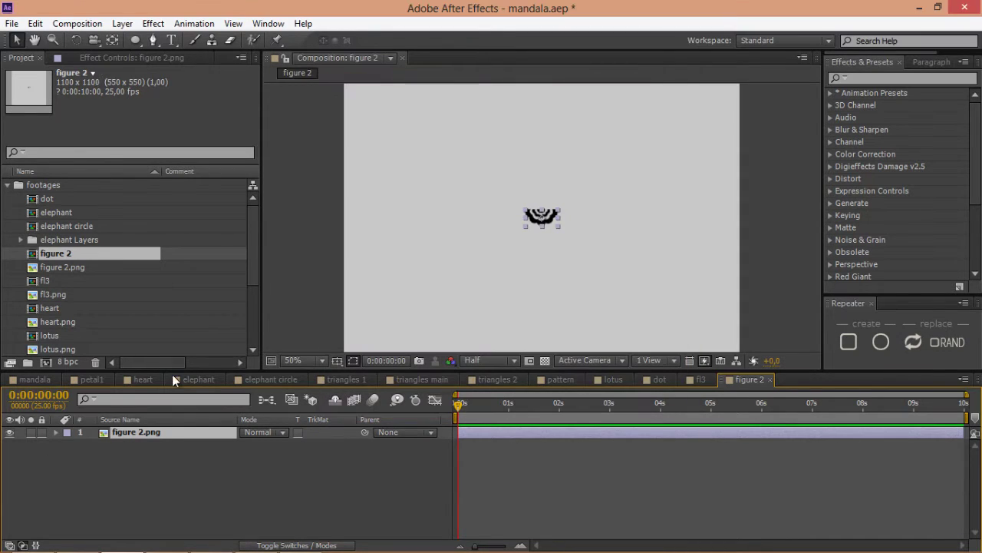
# Scale the figure 2.png layer to 50% and rotate it 90 degrees.
pyautogui.press('s')
pyautogui.click(261, 445)
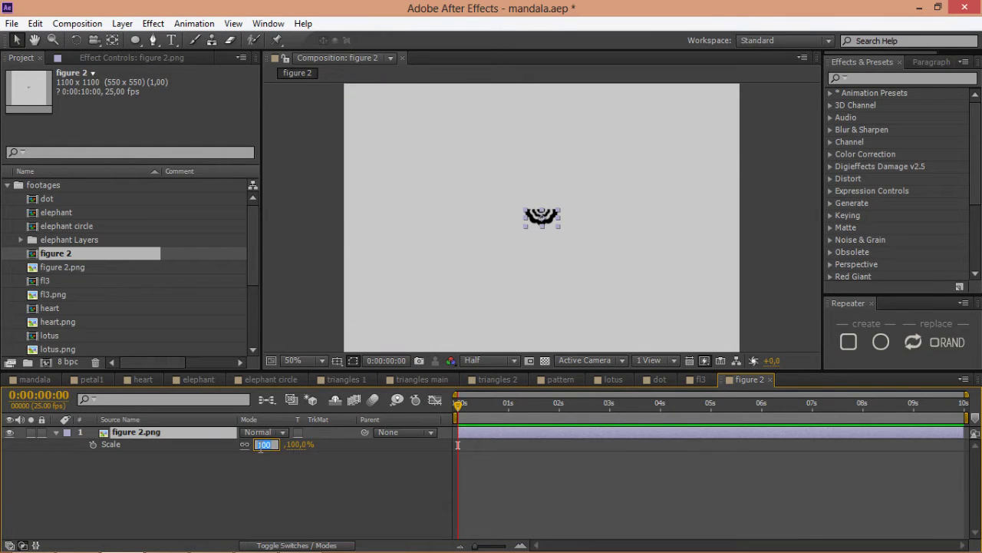
pyautogui.write('50')
pyautogui.press('Return')
pyautogui.press('r')
pyautogui.click(262, 444)
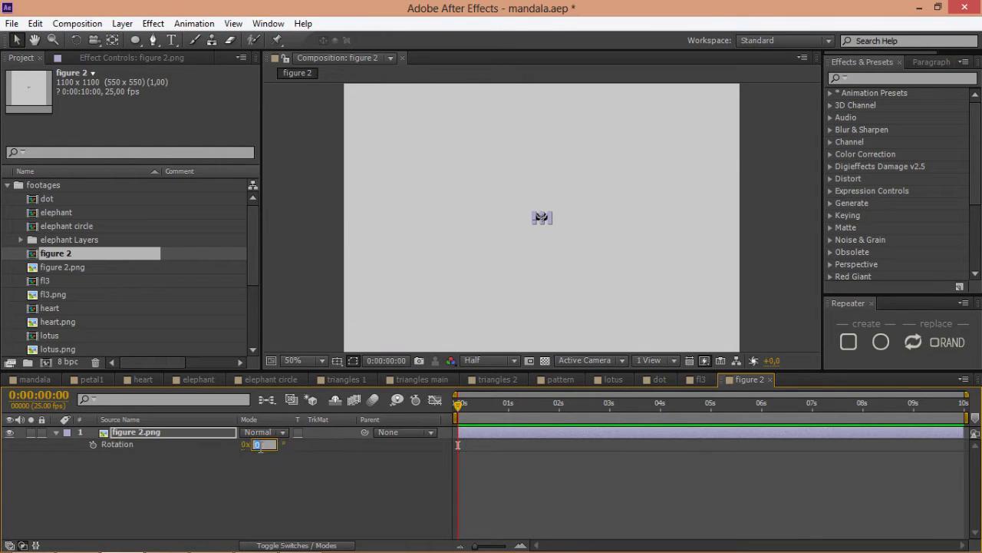
pyautogui.write('90')
pyautogui.press('Return')
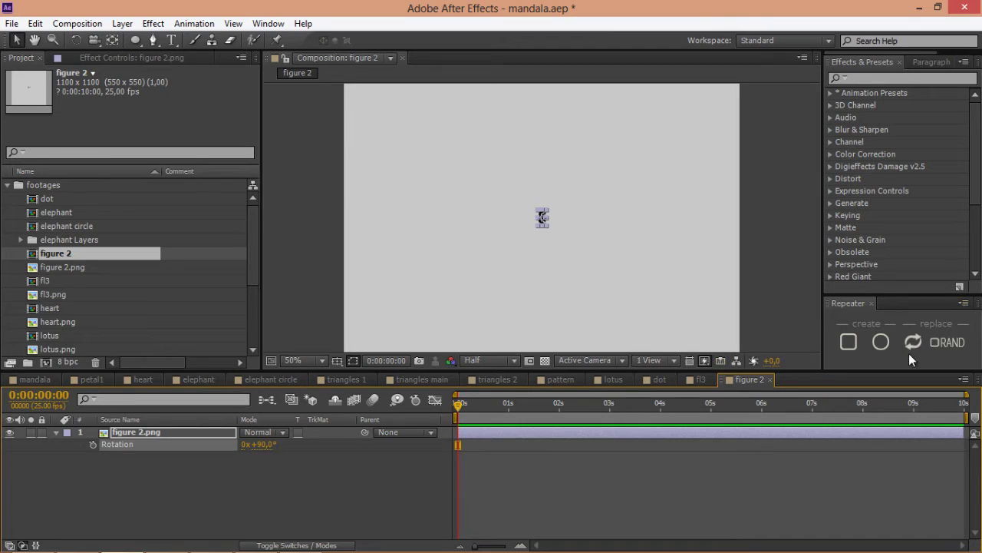
# Repeat the figure 2.png layer in one circle with the Repeater script, using 48 copies and a radius of 480.
pyautogui.click(881, 341)
pyautogui.doubleClick(529, 255)
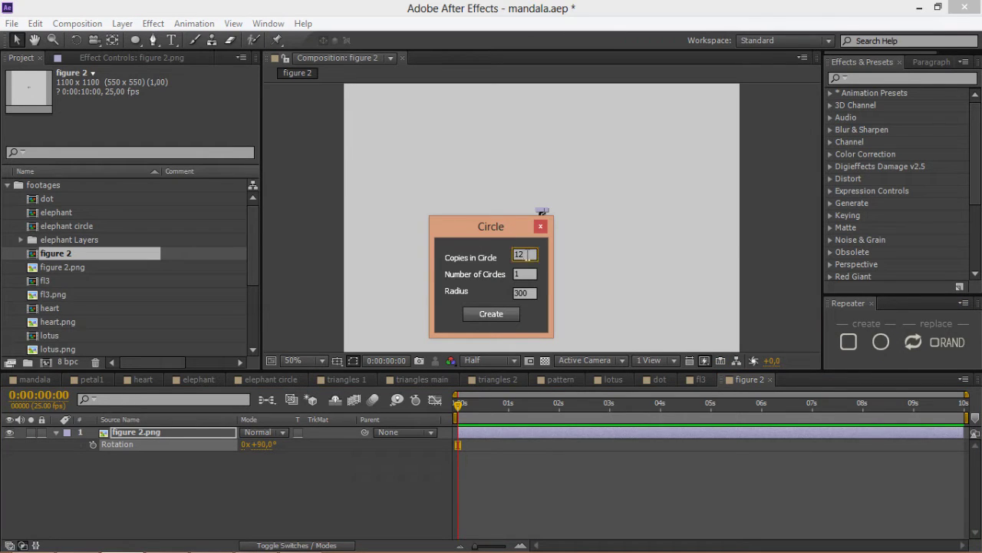
pyautogui.write('48')
pyautogui.press('Tab')
pyautogui.press('Tab')
pyautogui.write('480')
pyautogui.click(481, 310)
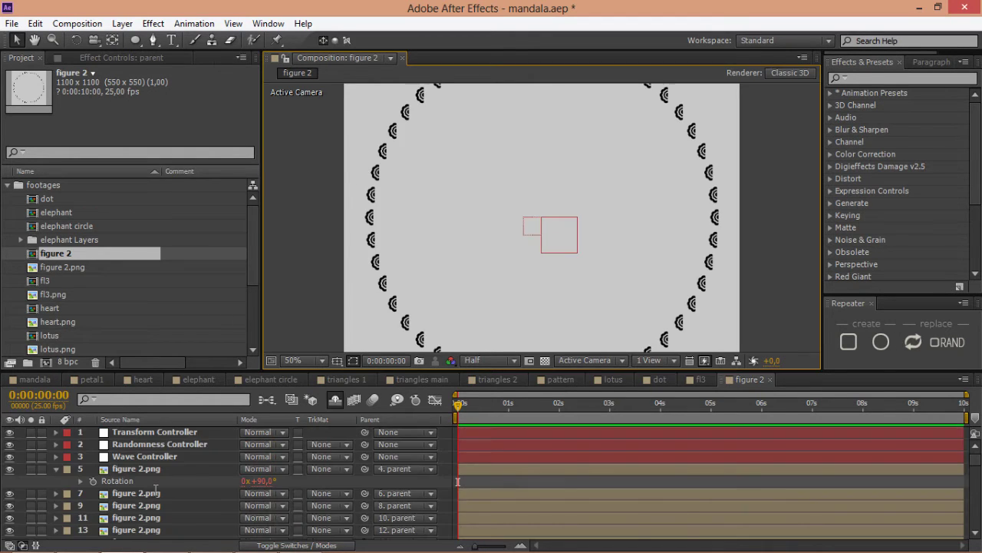
# Orient the repeated figure 2.png copies along the circle through the Transform Controller layer's effect settings.
pyautogui.click(176, 432)
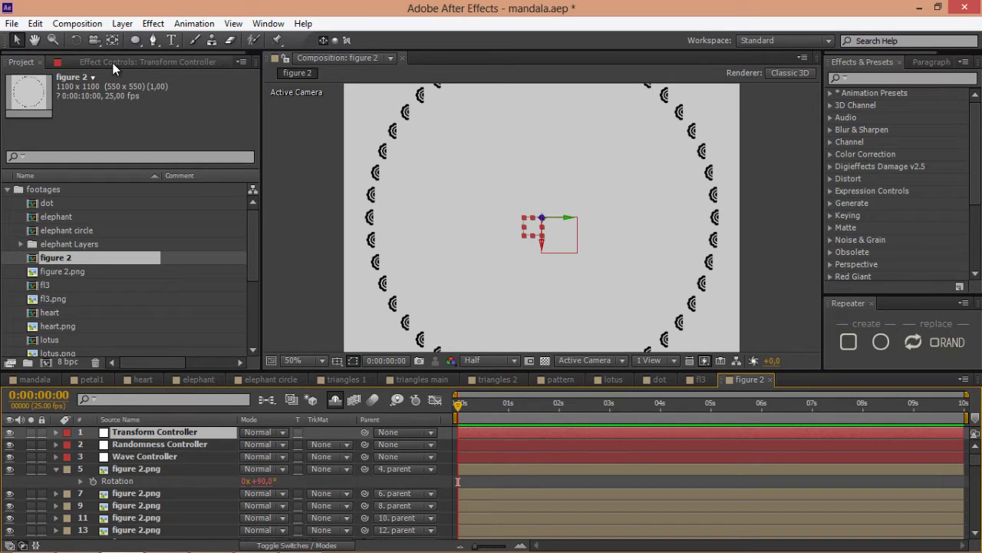
pyautogui.click(112, 62)
pyautogui.click(146, 179)
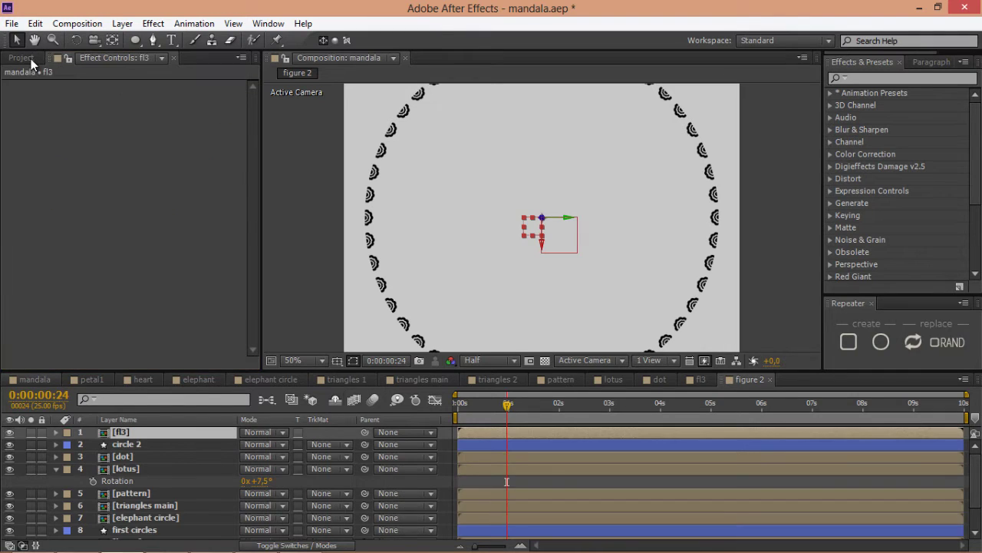
# Add the figure 2 composition to the mandala composition as the uppermost layer and set its rotation to 3.5 degrees.
pyautogui.click(27, 59)
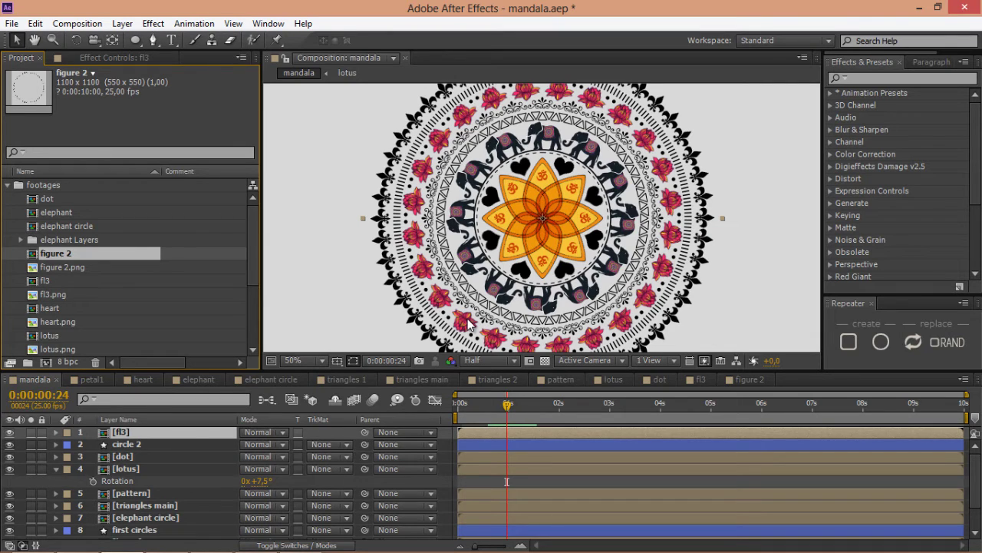
pyautogui.hotkey('ctrl', '/')
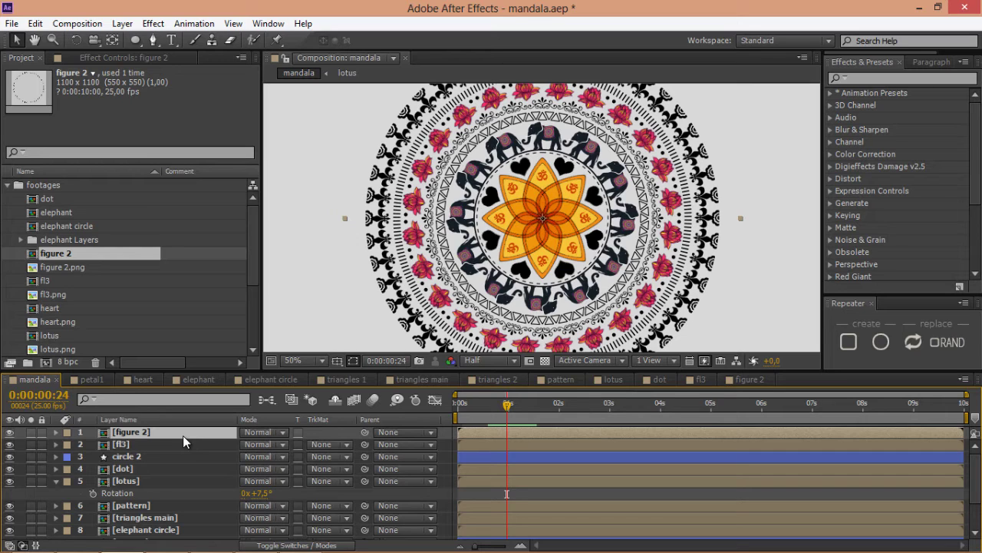
pyautogui.press('r')
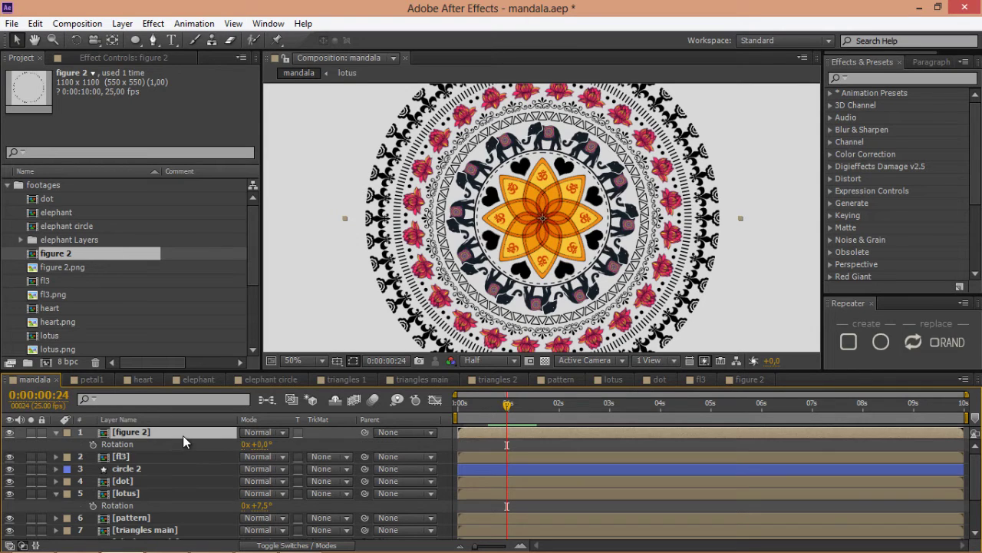
pyautogui.click(262, 445)
pyautogui.write('2,5')
pyautogui.press('Return')
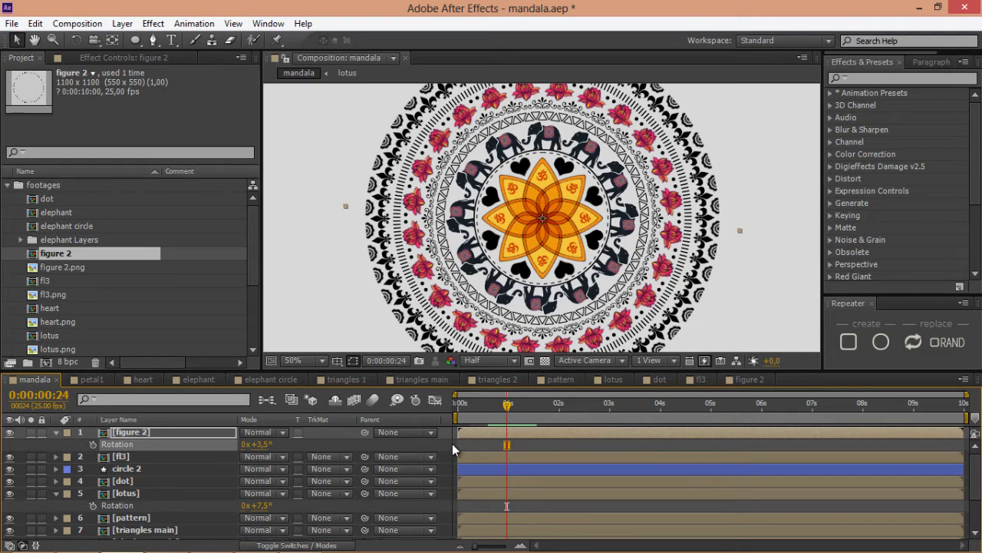
pyautogui.click(453, 449)
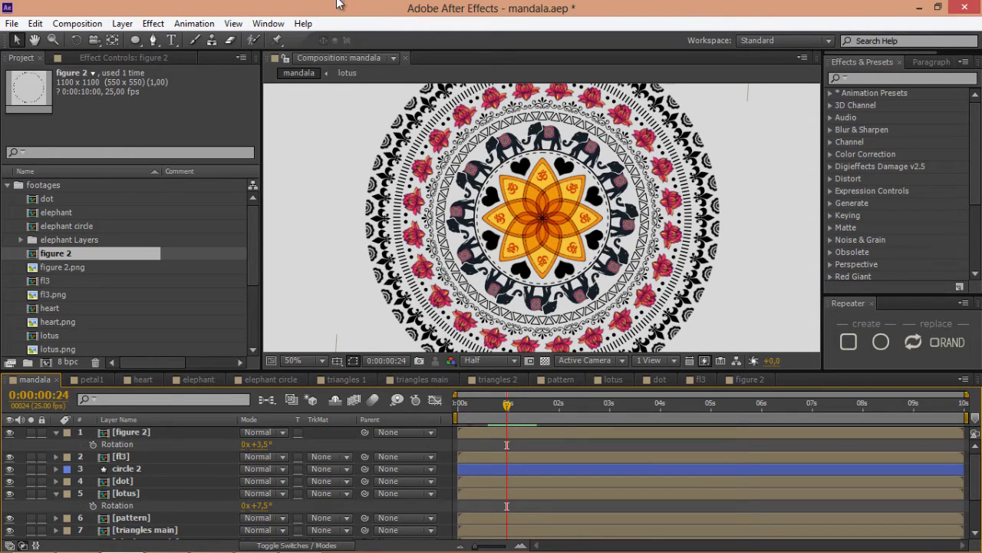
# Create an ellipse shape layer spanning the mandala composition and name both the layer and its shape group circle 3.
pyautogui.click(135, 42)
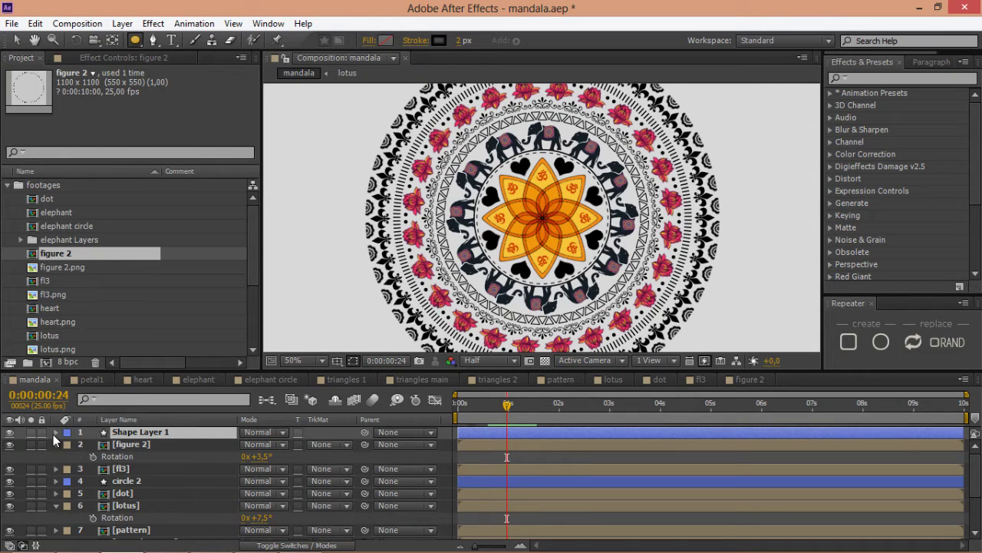
pyautogui.press('v')
pyautogui.press('Return')
pyautogui.write('circle 3')
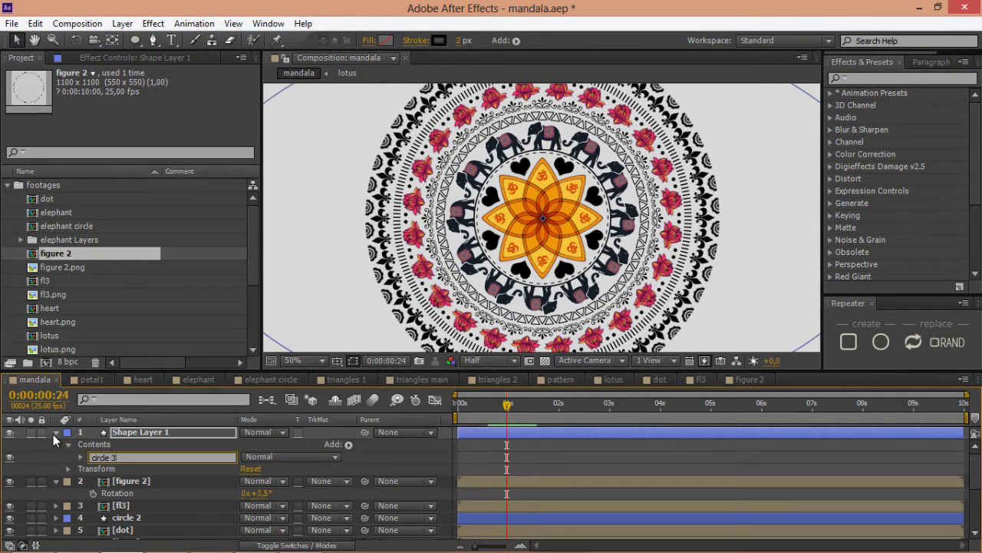
pyautogui.click(146, 430)
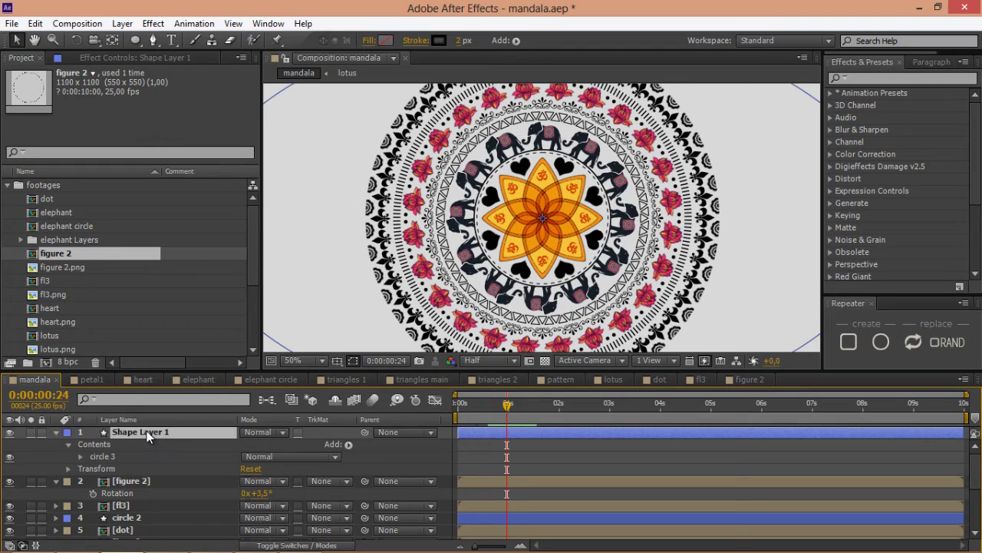
pyautogui.press('Return')
pyautogui.write('circlr')
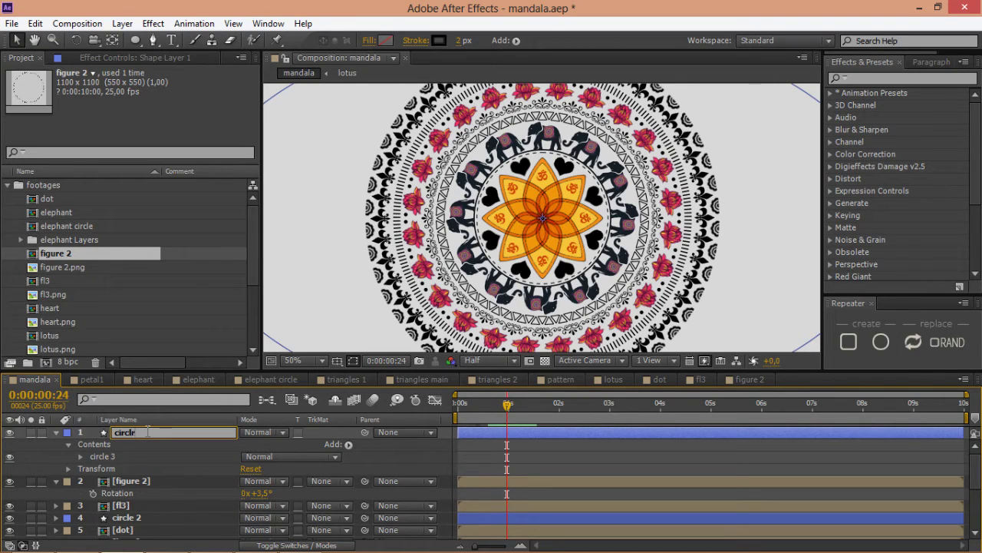
pyautogui.press('BackSpace')
pyautogui.write('e 3')
pyautogui.press('Return')
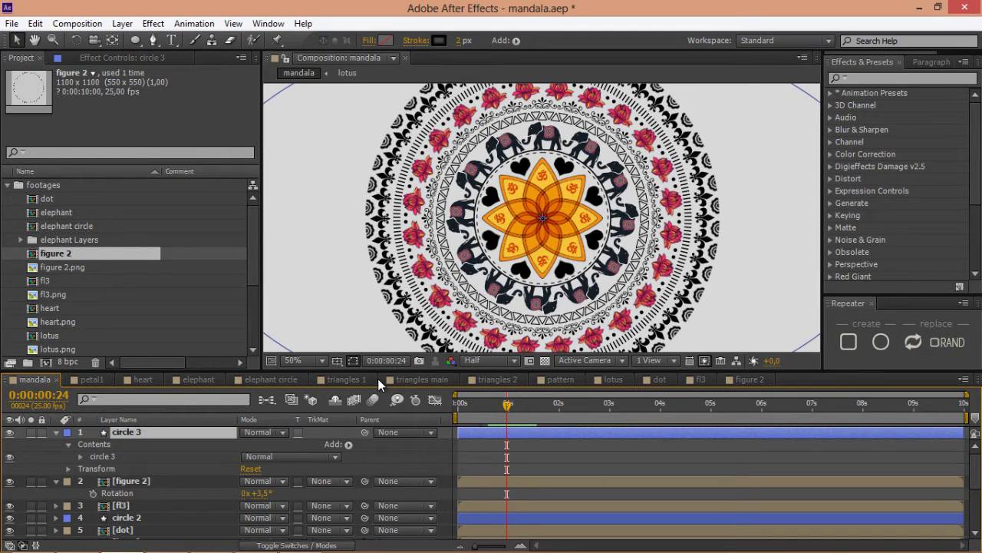
# Set the size of circle 3's ellipse path to 982 by 982 with unlinked proportions.
pyautogui.click(79, 457)
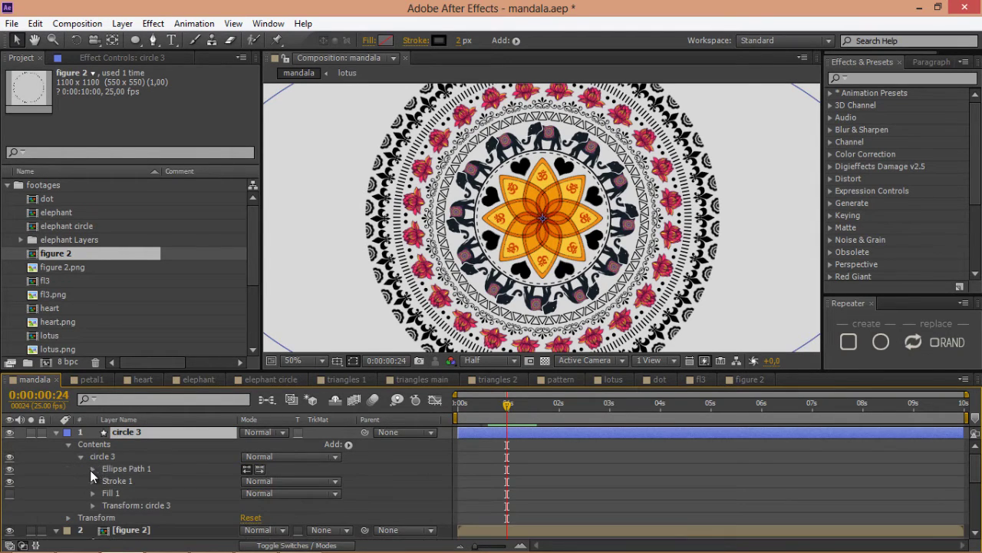
pyautogui.click(91, 469)
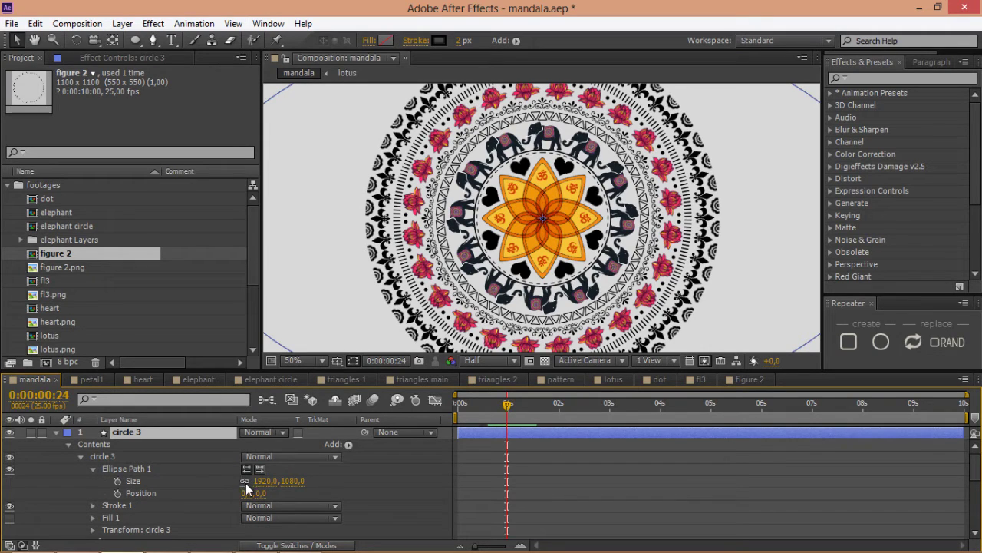
pyautogui.click(263, 481)
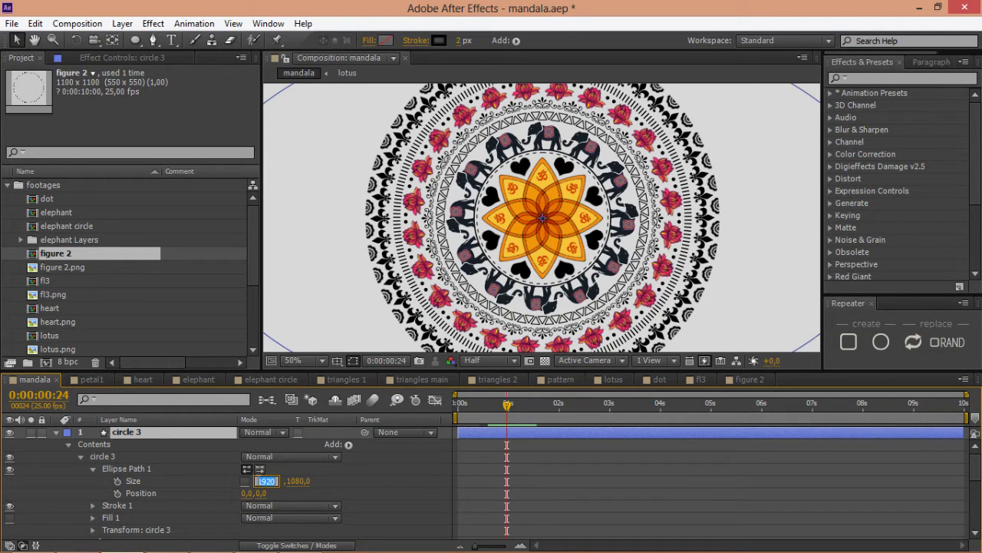
pyautogui.write('982')
pyautogui.press('Tab')
pyautogui.write('982')
pyautogui.press('Return')
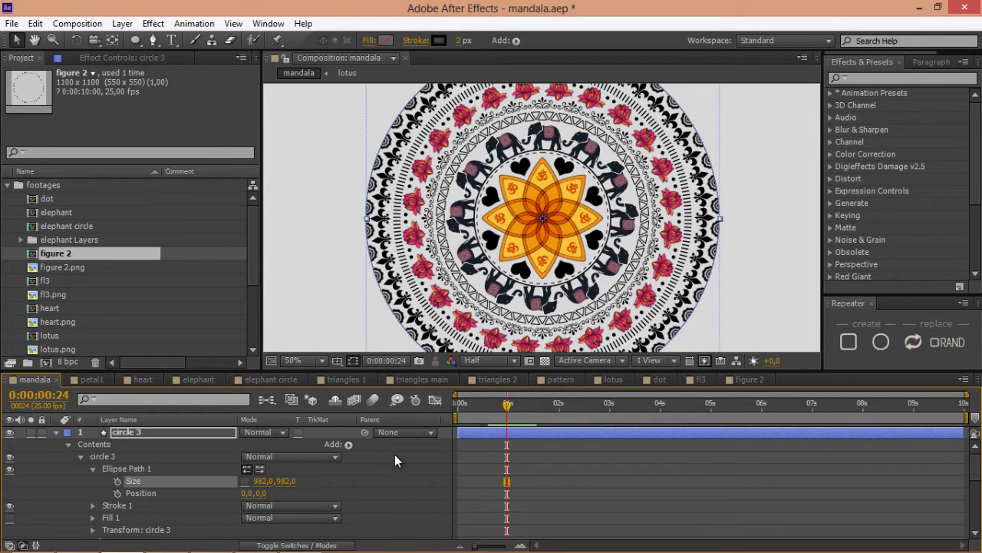
pyautogui.press('F2')
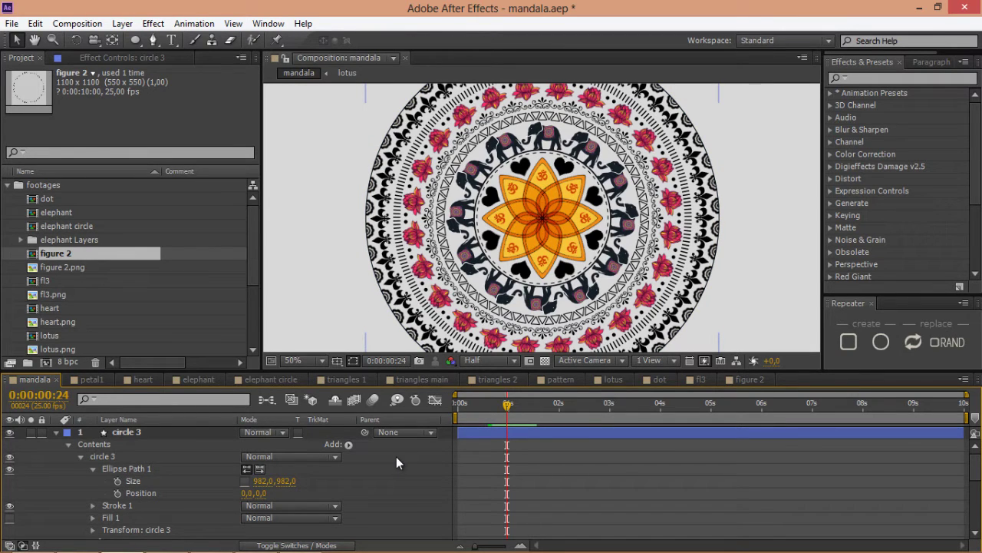
pyautogui.click(302, 541)
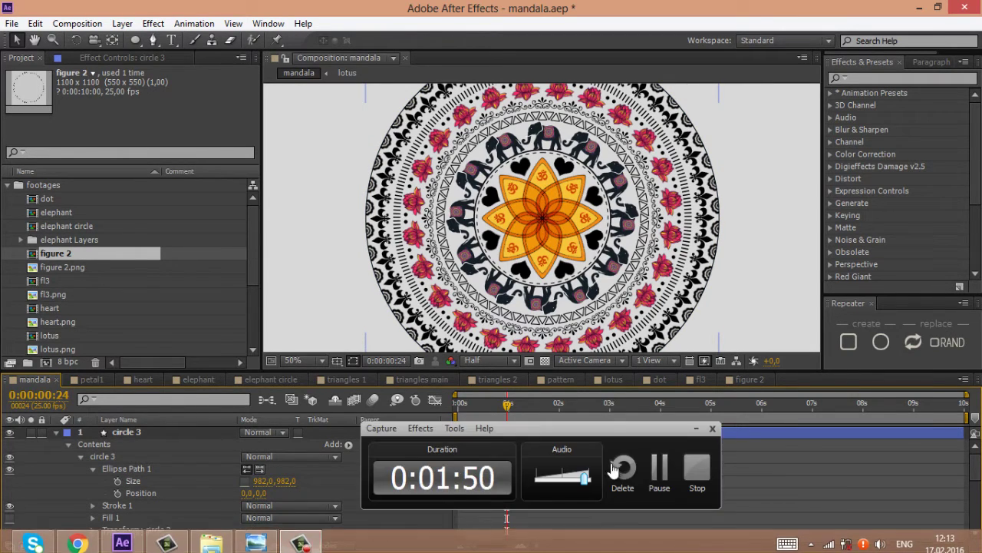
pyautogui.click(695, 469)
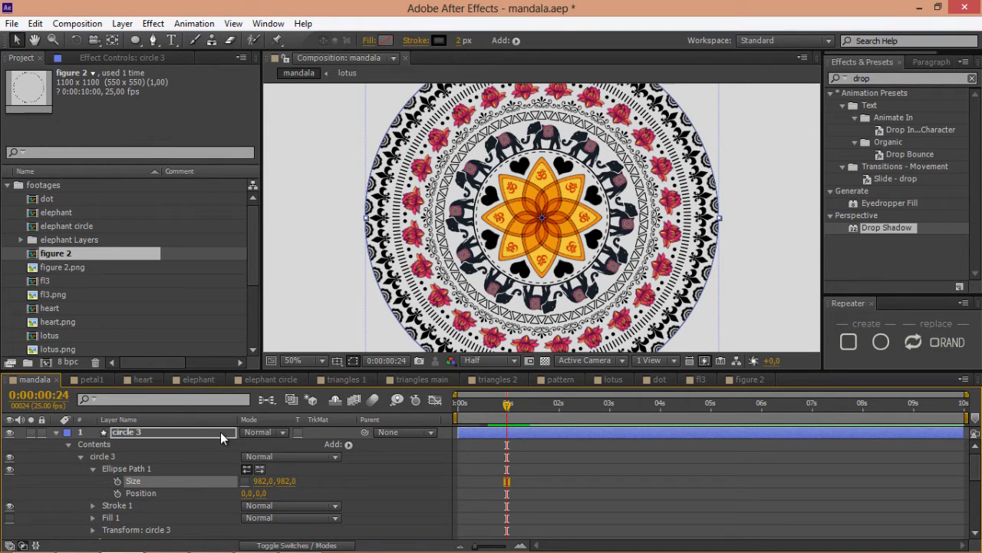
# Create a blue 1920 by 1080 px solid named bg, collapse circle 3's properties, and send bg below all other layers.
pyautogui.hotkey('ctrl', 'y')
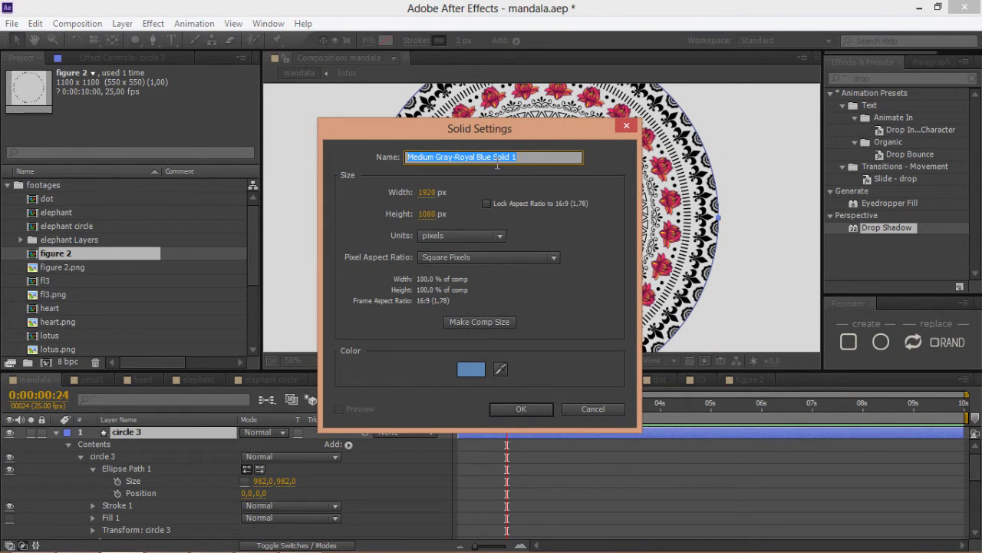
pyautogui.write('bg')
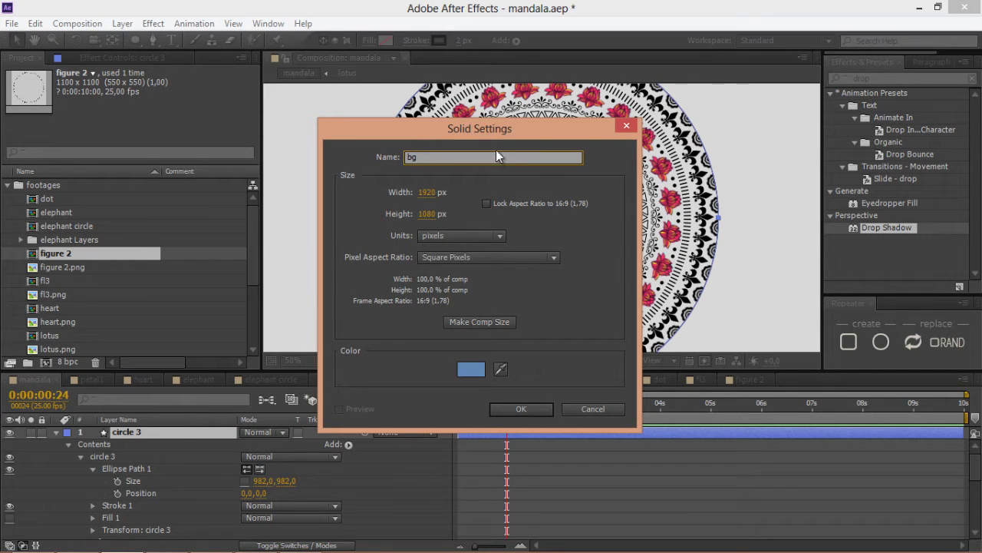
pyautogui.click(520, 409)
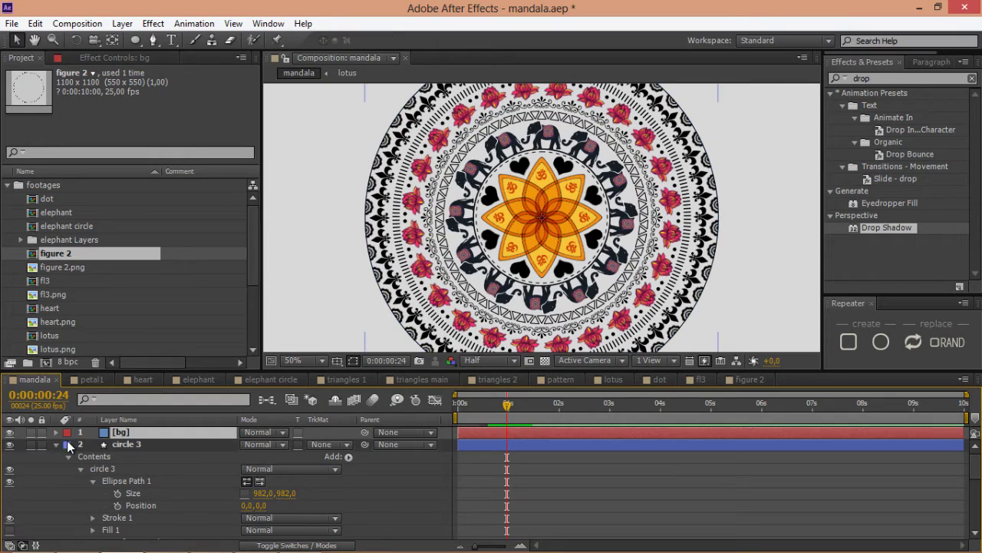
pyautogui.click(58, 444)
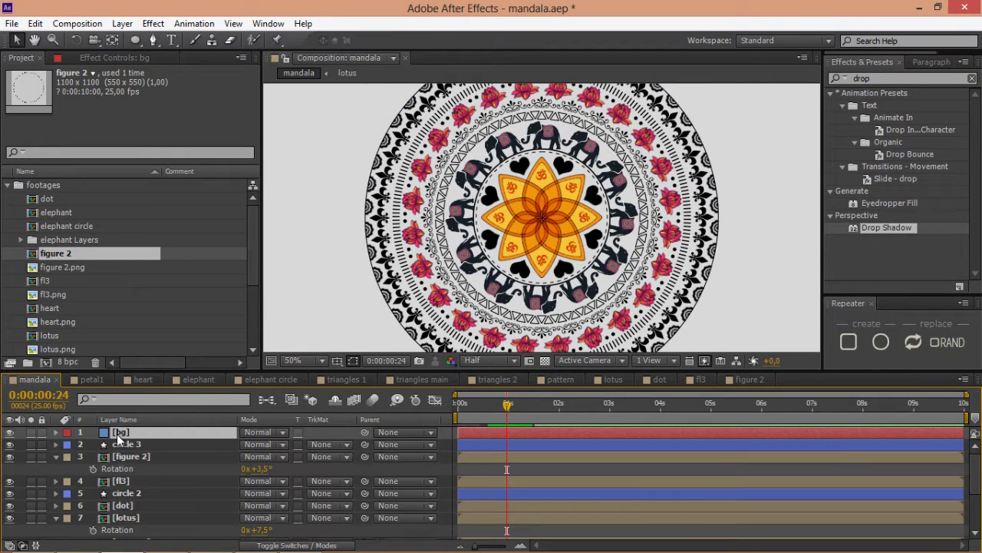
pyautogui.hotkey('ctrl', 'shift', '[')
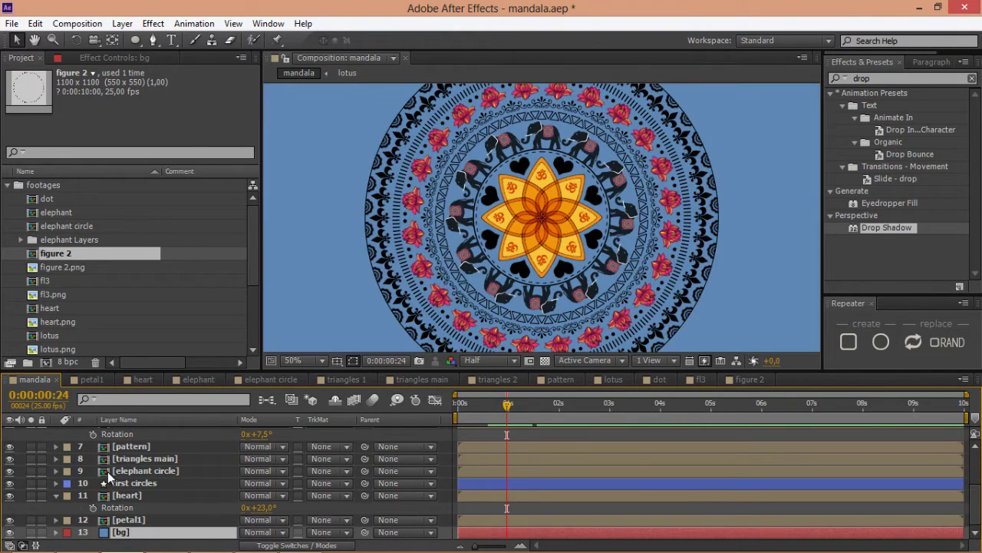
# Duplicate the circle 3 layer and place the copy directly above the bg layer.
pyautogui.scroll(3, 108, 472)
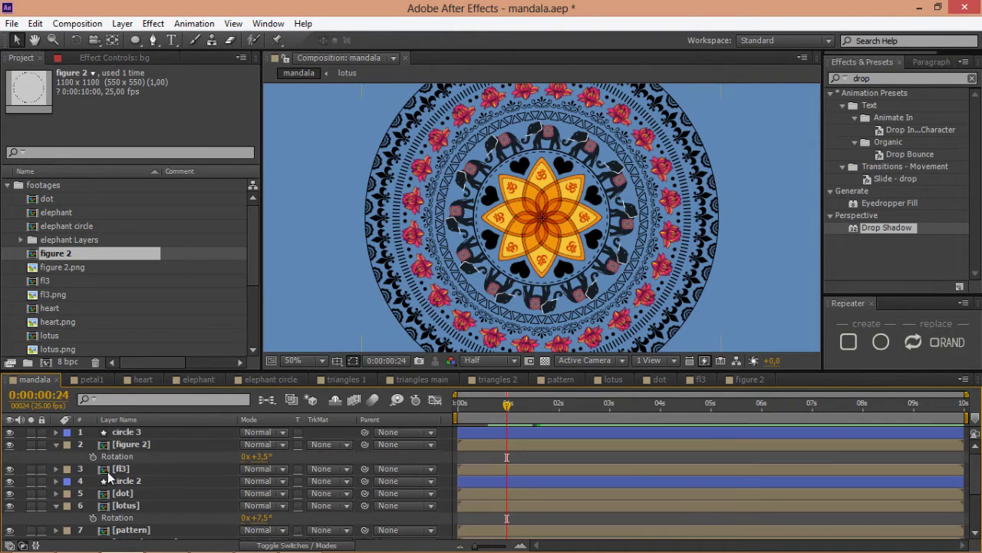
pyautogui.click(133, 434)
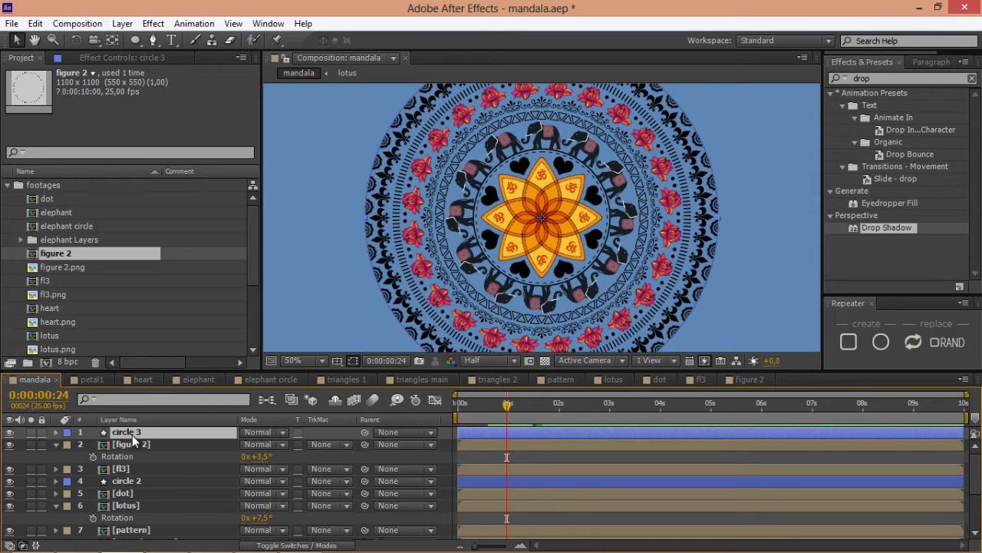
pyautogui.hotkey('ctrl', 'd')
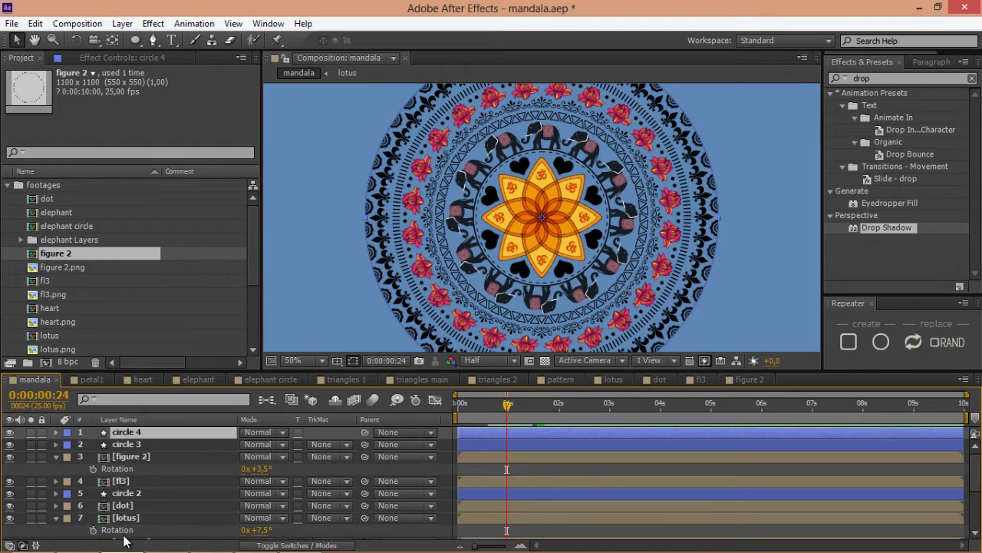
pyautogui.scroll(-5, 125, 530)
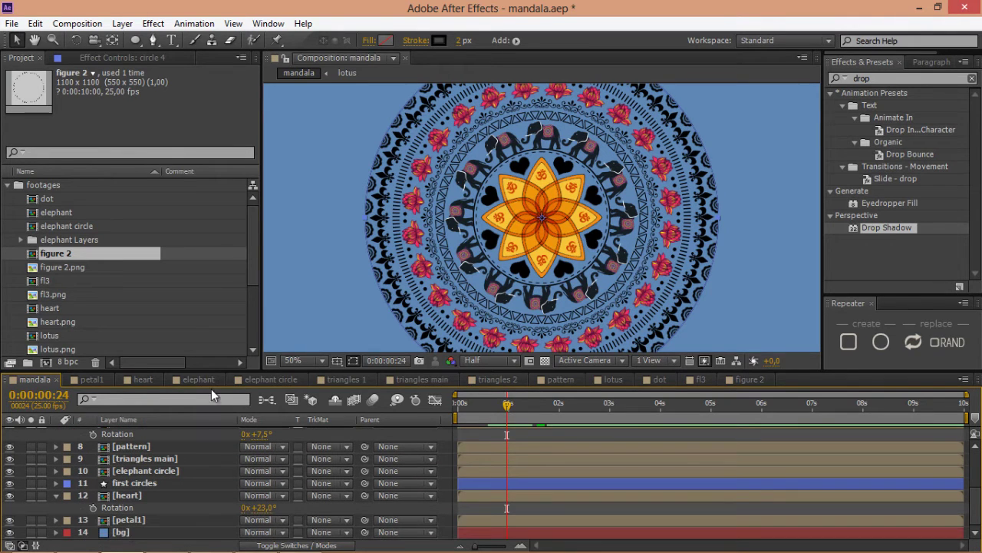
# Remove the stroke from circle 4 and give it a solid pink fill, DA709D.
pyautogui.click(418, 38)
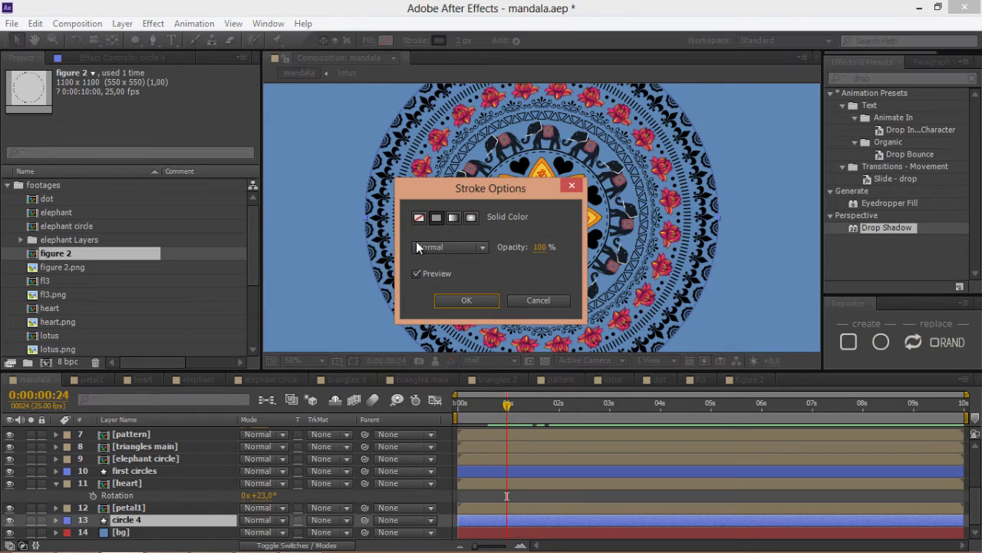
pyautogui.click(386, 39)
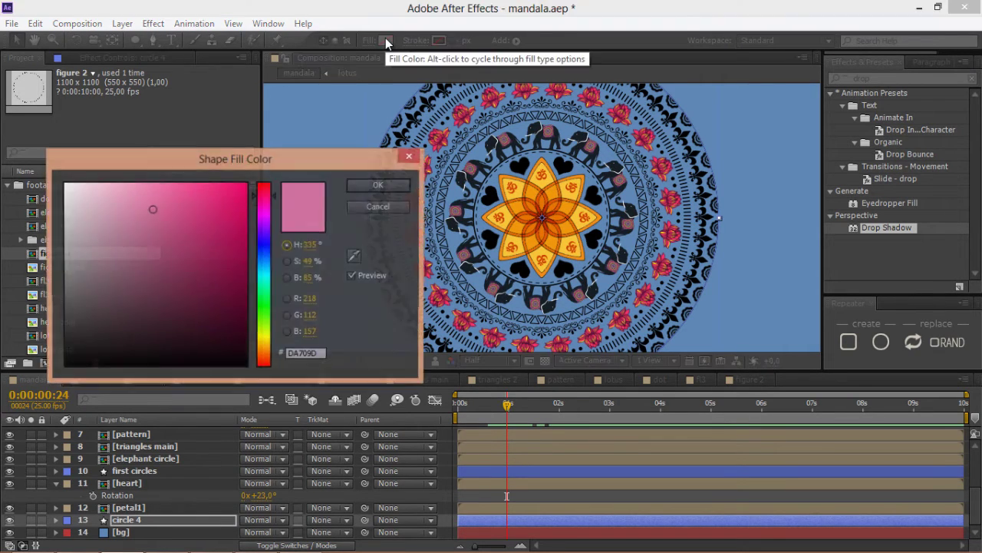
pyautogui.click(380, 186)
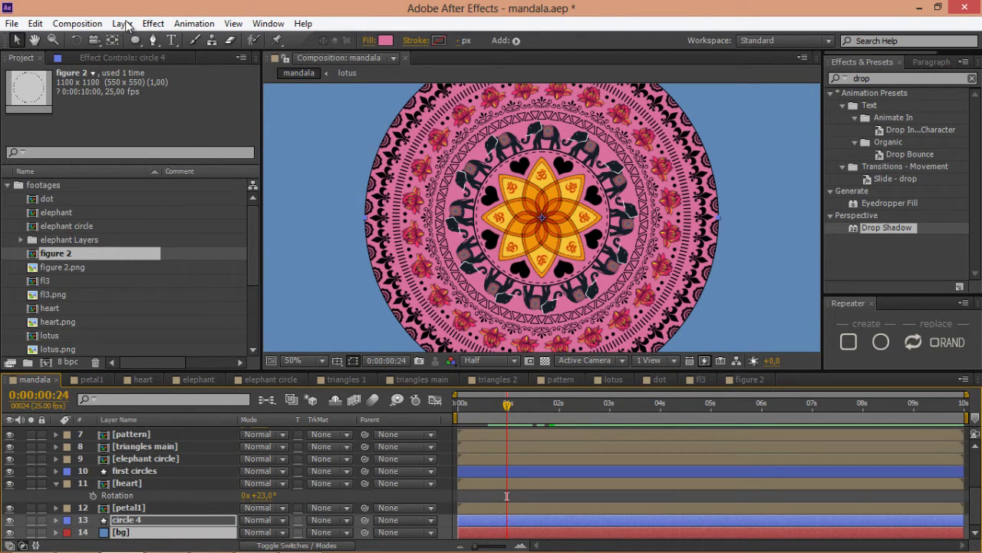
# Pre-compose the circle 4 and bg layers into a new composition named BG, moving all attributes and opening it.
pyautogui.hotkey('alt', 'l')
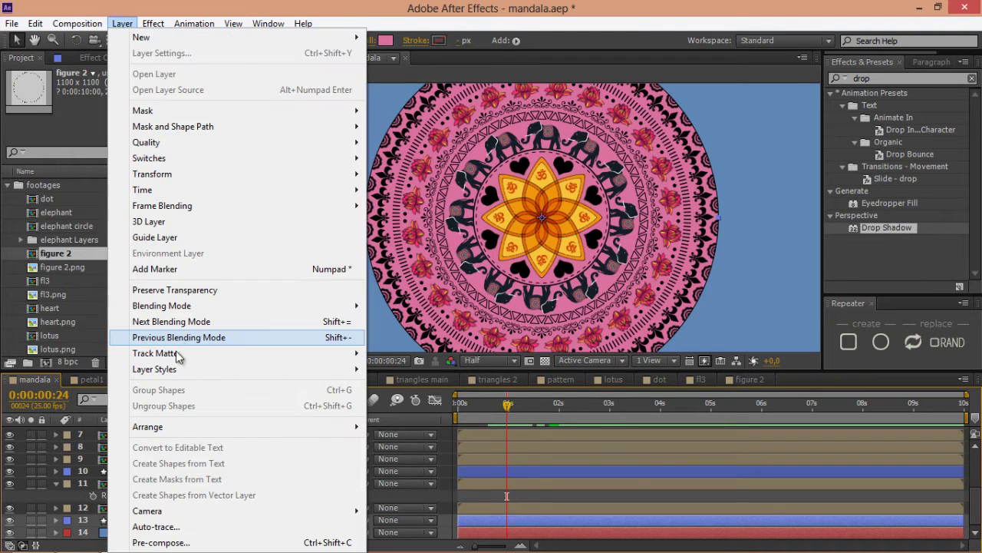
pyautogui.click(182, 542)
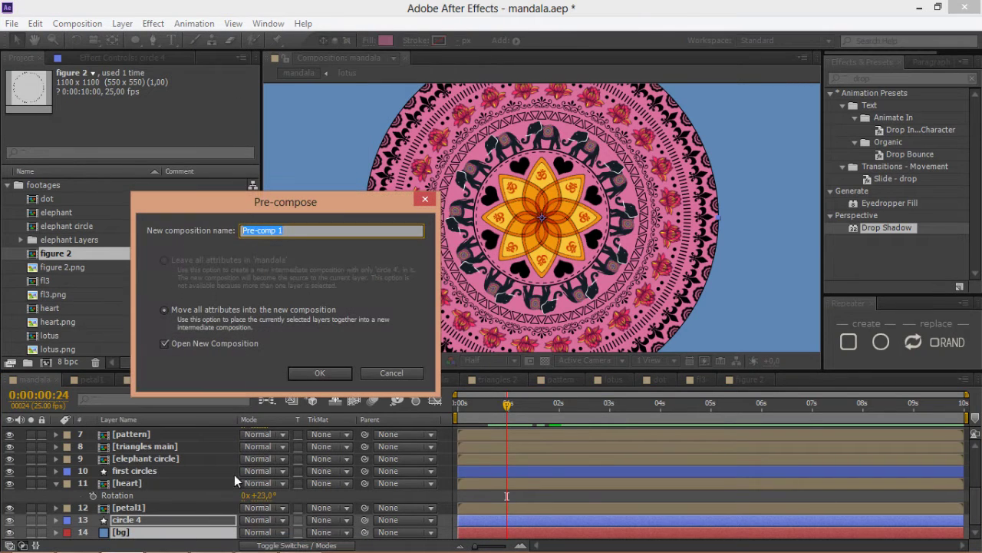
pyautogui.write('BG')
pyautogui.press('Return')
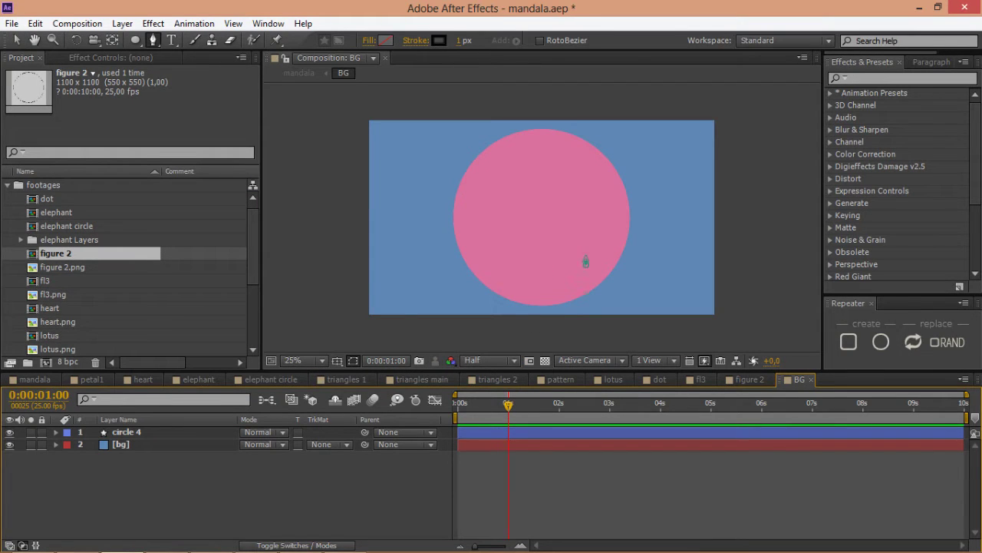
# Switch to Illustrator to view the ornament artwork in bg pattern.ai, and return to After Effects.
pyautogui.hotkey('alt', 'Tab')
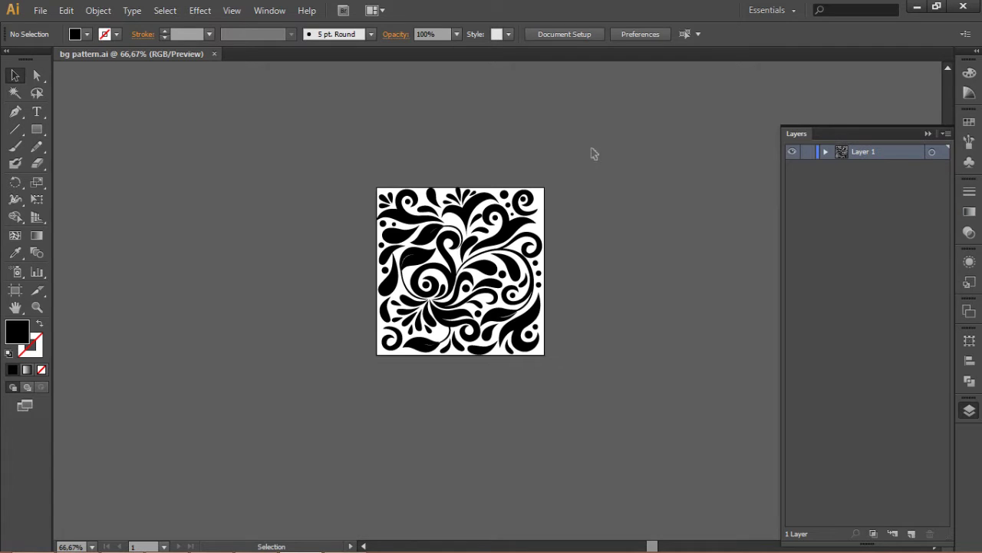
pyautogui.moveTo(608, 140); pyautogui.dragTo(305, 395)
pyautogui.click(306, 409)
pyautogui.hotkey('alt', 'Tab')
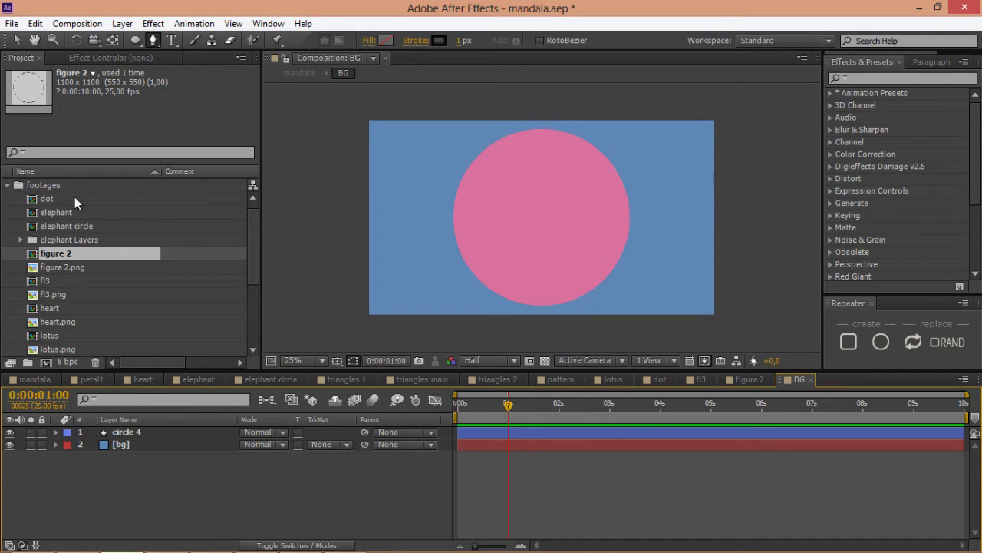
# Create a 350 by 350 px composition named shape pattern inside the footages folder.
pyautogui.click(55, 188)
pyautogui.click(48, 362)
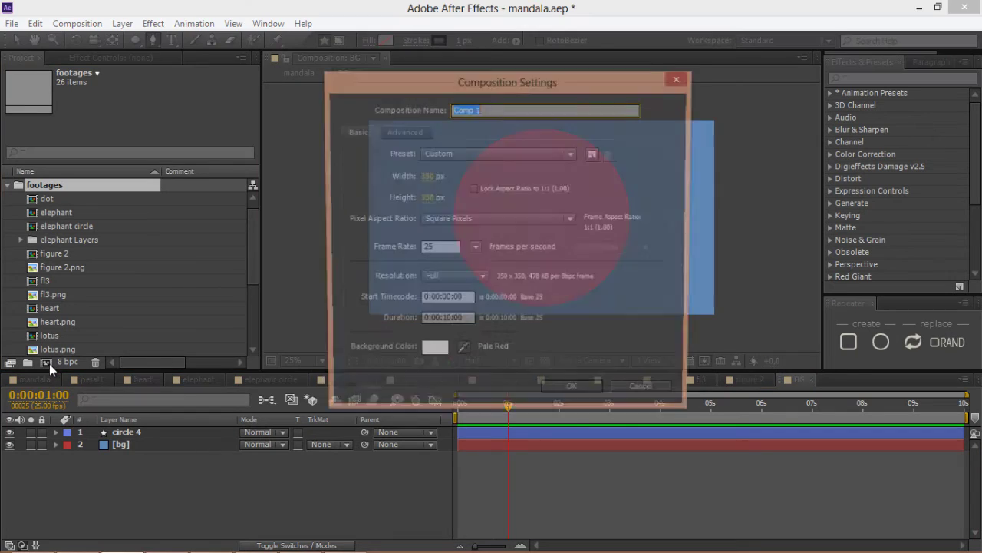
pyautogui.write('shape pattern')
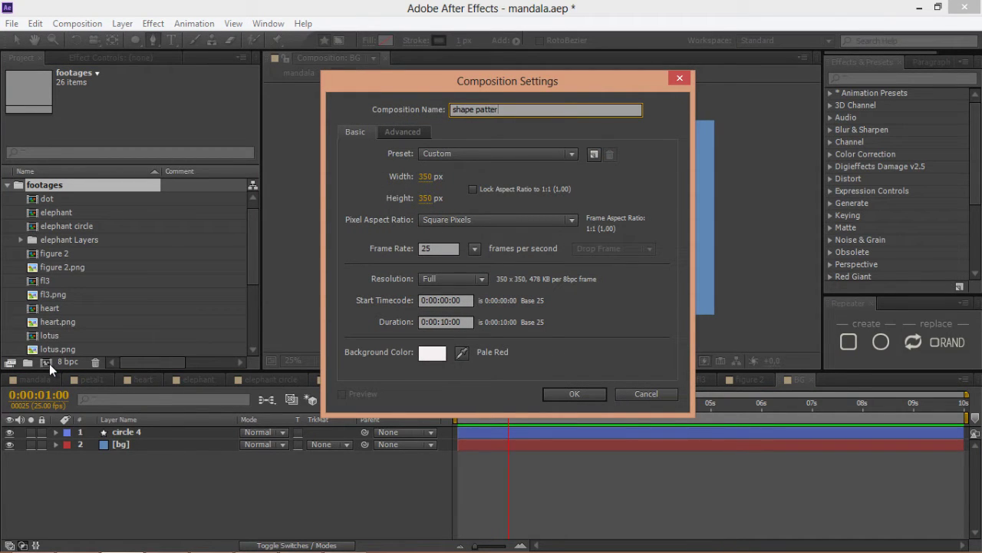
pyautogui.click(566, 394)
pyautogui.scroll(4, 544, 220)
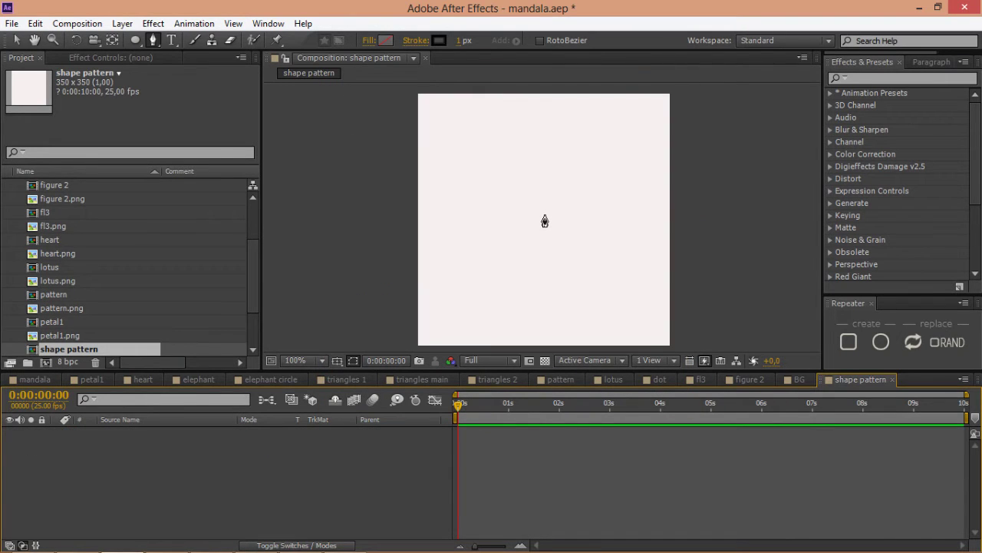
# Create a shape layer by placing a single Pen tool point in the shape pattern composition, and rename the layer pattern.
pyautogui.click(504, 193)
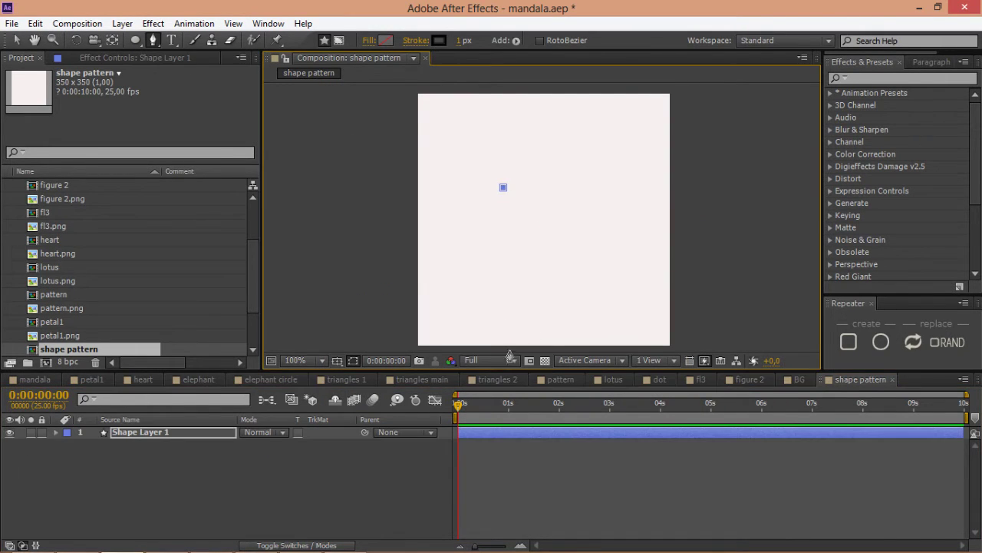
pyautogui.click(140, 440)
pyautogui.click(122, 434)
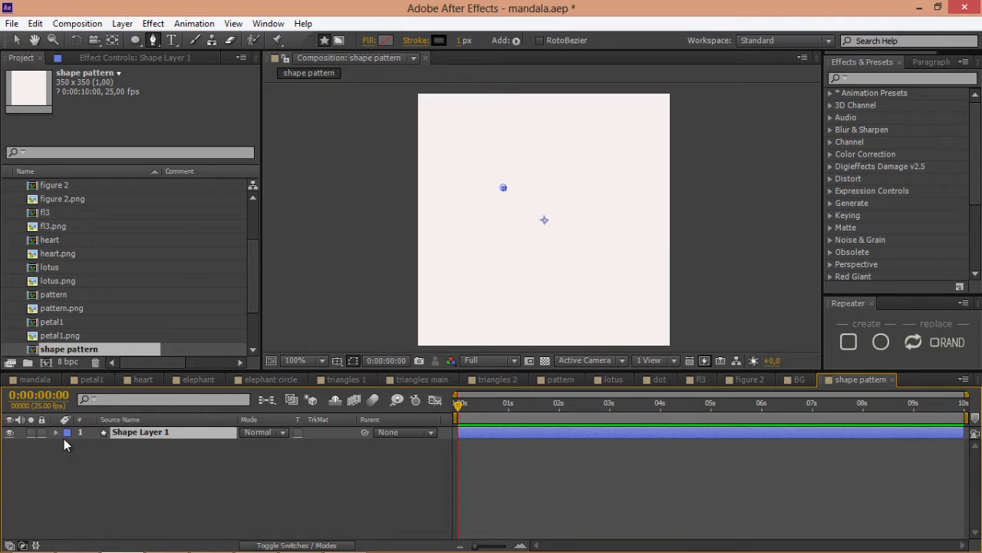
pyautogui.press('Return')
pyautogui.write('patte')
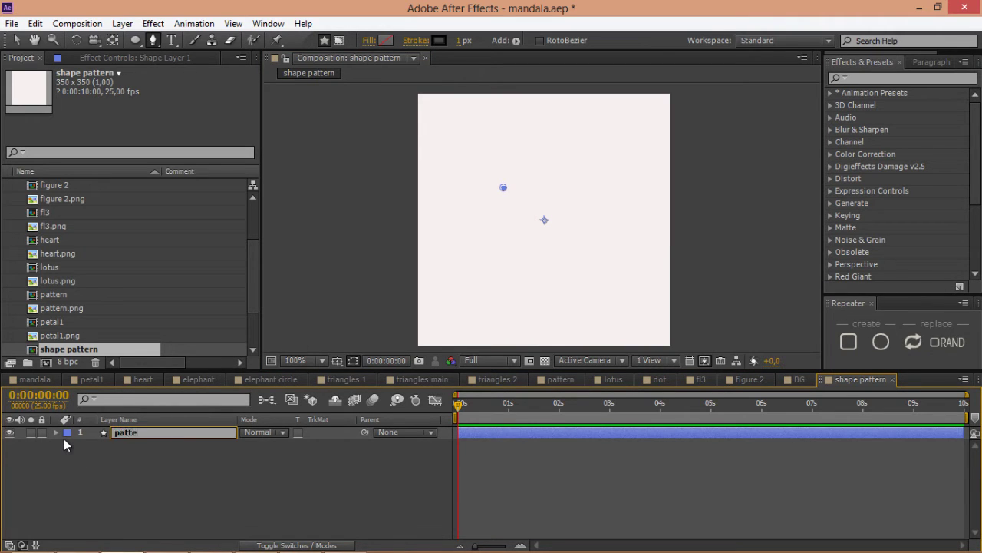
pyautogui.write('rn')
pyautogui.press('Return')
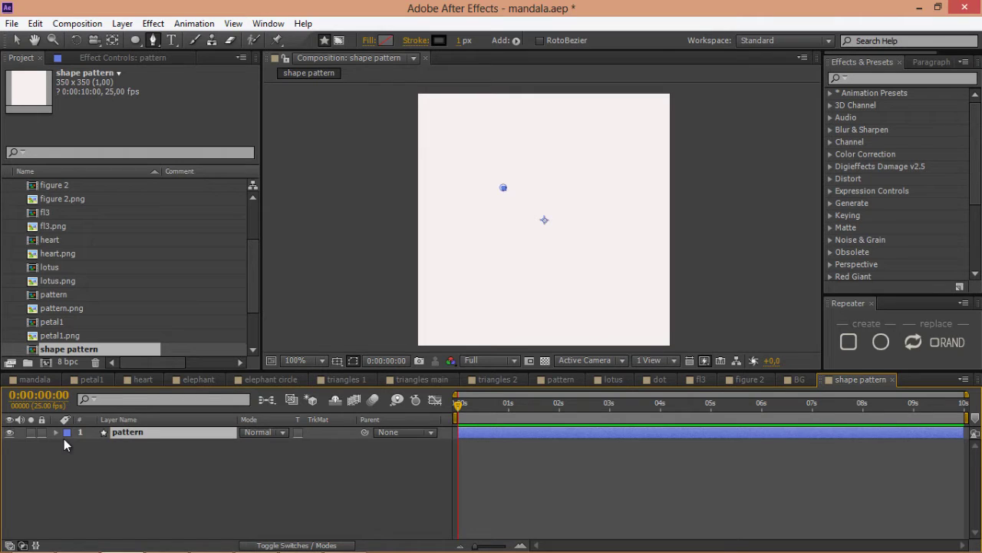
# Expand the pattern layer's contents down to its Shape 1 group.
pyautogui.click(55, 433)
pyautogui.click(63, 445)
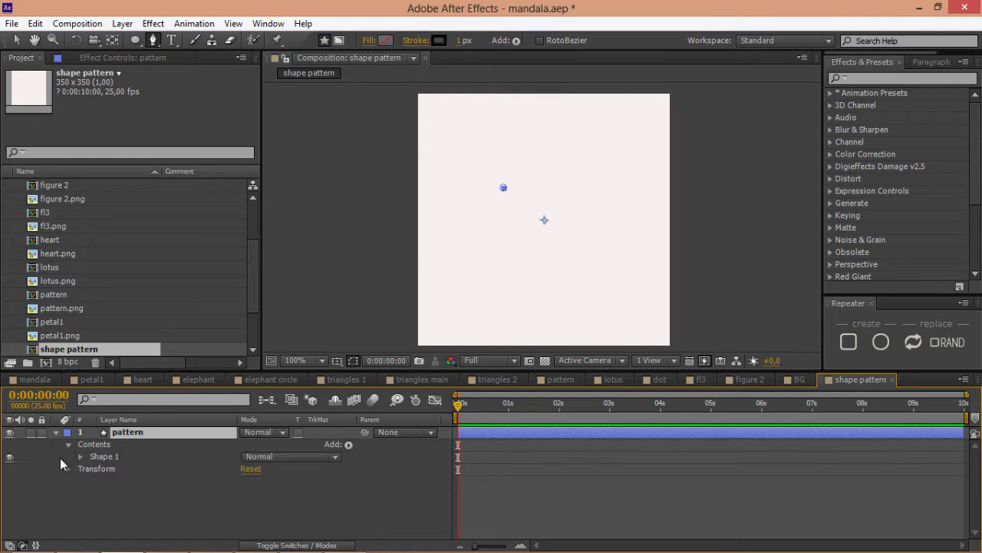
# Select the whole floral pattern artwork in Illustrator's bg pattern.ai and return to After Effects.
pyautogui.hotkey('alt', 'Tab')
pyautogui.moveTo(554, 138); pyautogui.dragTo(313, 384)
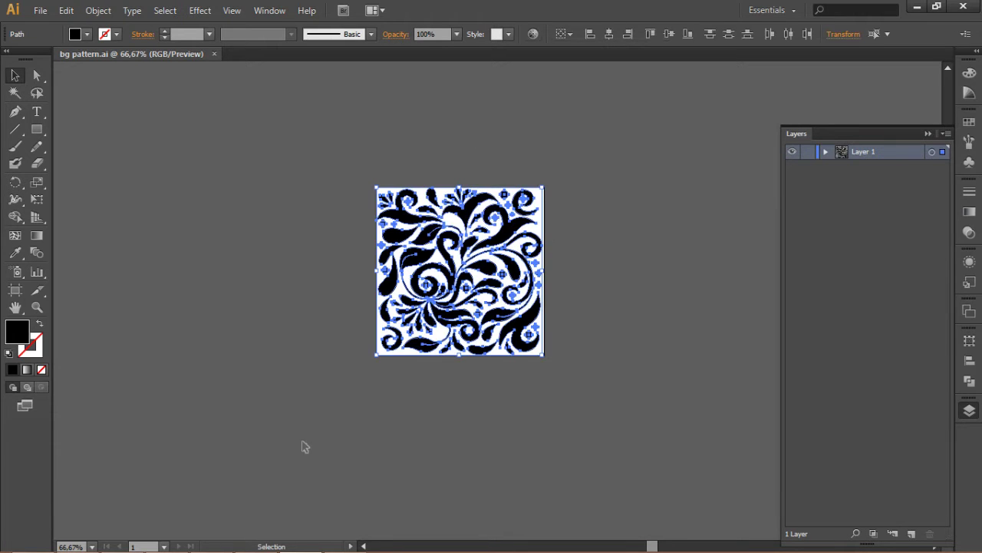
pyautogui.hotkey('alt', 'Tab')
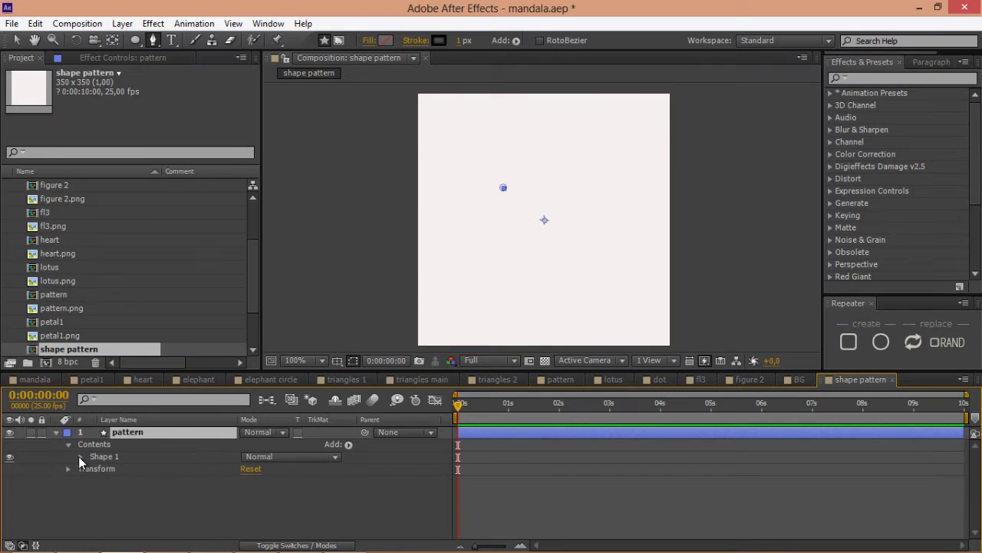
# Duplicate Path 1 inside the pattern layer's Shape 1 until the group holds 71 paths.
pyautogui.click(122, 468)
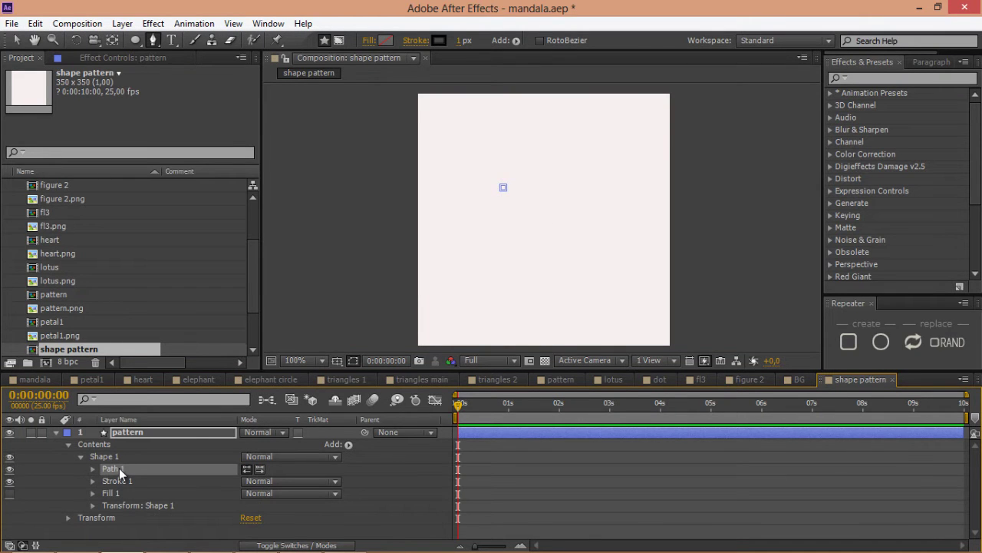
pyautogui.hotkey('ctrl', 'v')
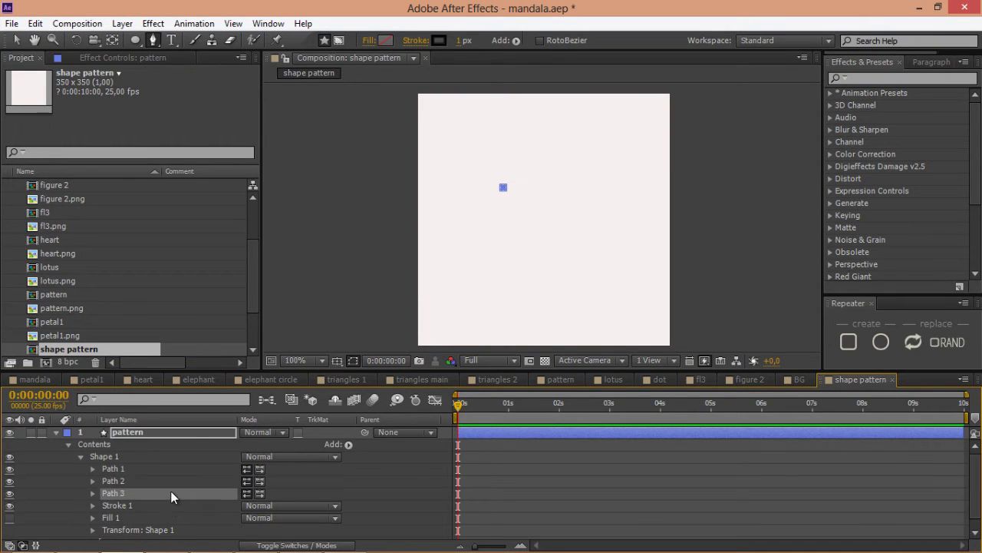
pyautogui.scroll(-10, 171, 490)
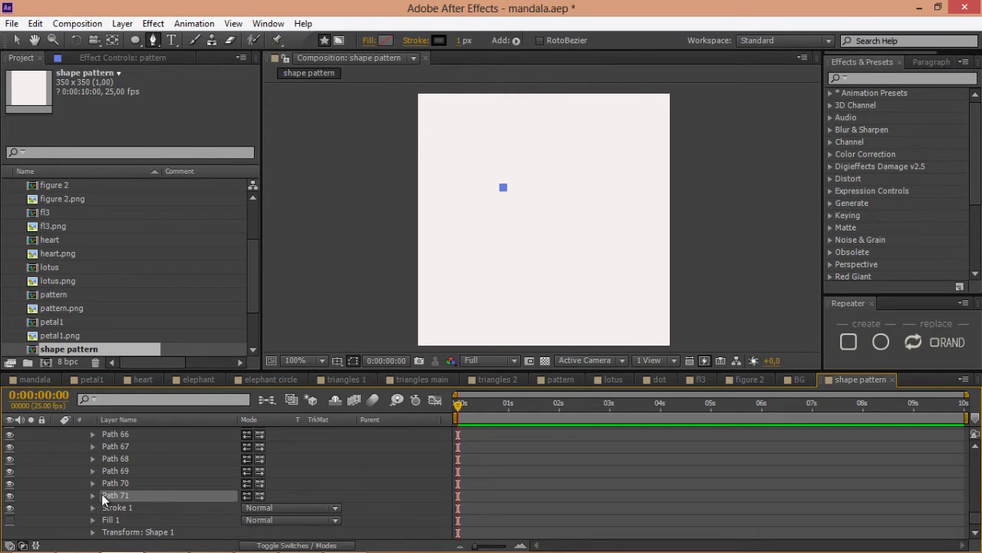
# Reveal the Path properties of all the paths in a maximized timeline and select Path 1 through Path 71.
pyautogui.press('u')
pyautogui.press('u')
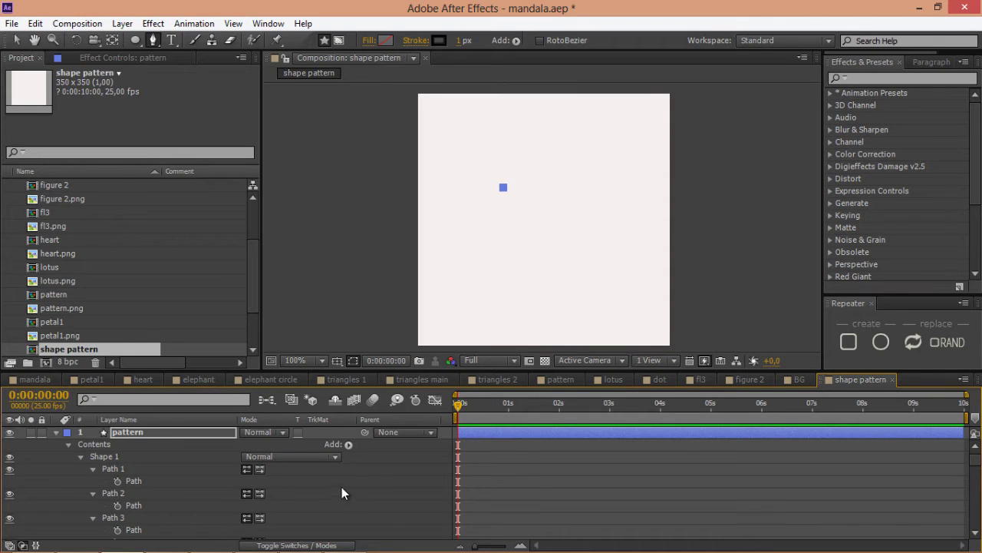
pyautogui.press('`')
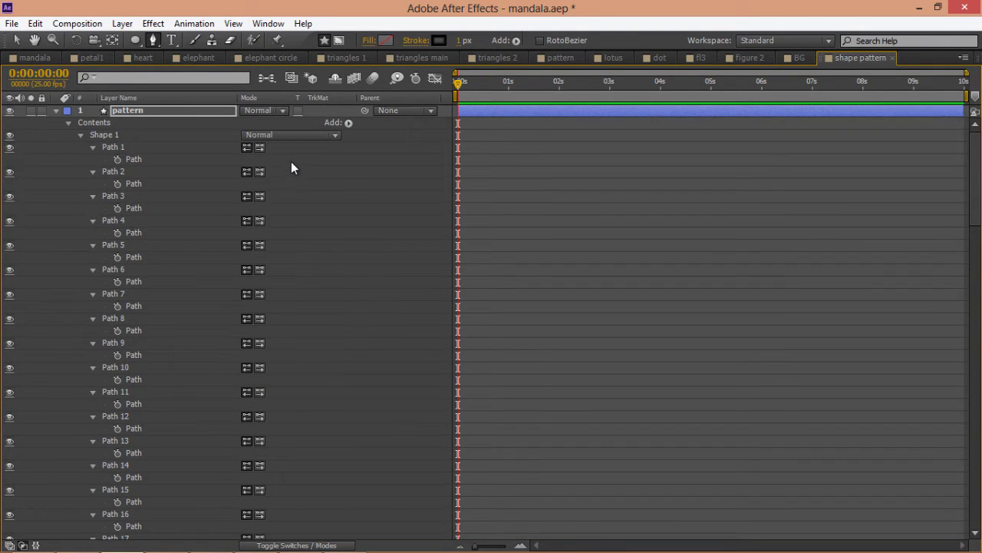
pyautogui.moveTo(291, 160)
pyautogui.mouseDown()
pyautogui.moveTo(201, 278)
pyautogui.moveTo(178, 542)
pyautogui.moveTo(175, 489)
pyautogui.moveTo(167, 499)
pyautogui.mouseUp()
# Copy the selected pattern artwork from Illustrator and paste it into the selected path properties in After Effects, restoring the normal panel layout.
pyautogui.hotkey('alt', 'Tab')
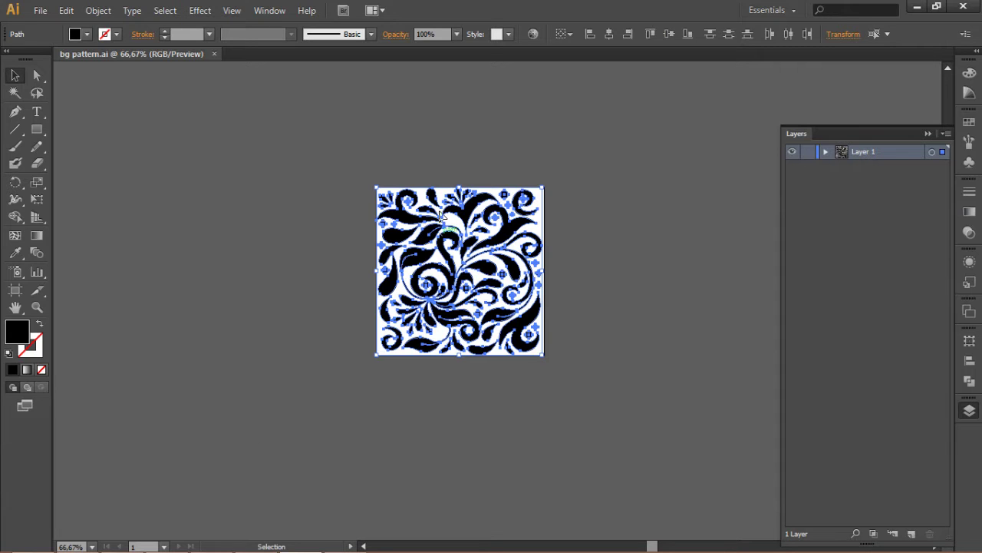
pyautogui.hotkey('ctrl', 'c')
pyautogui.hotkey('alt', 'Tab')
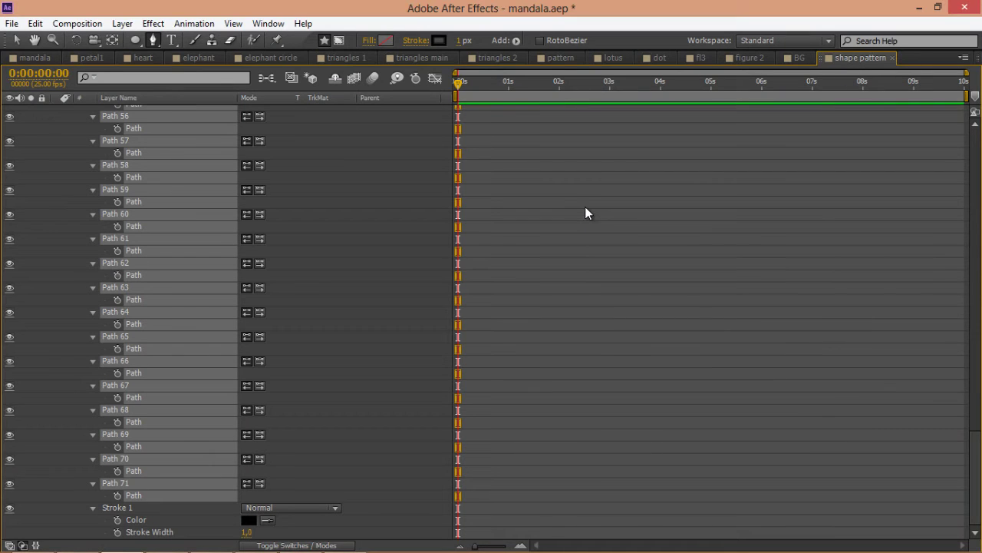
pyautogui.press('`')
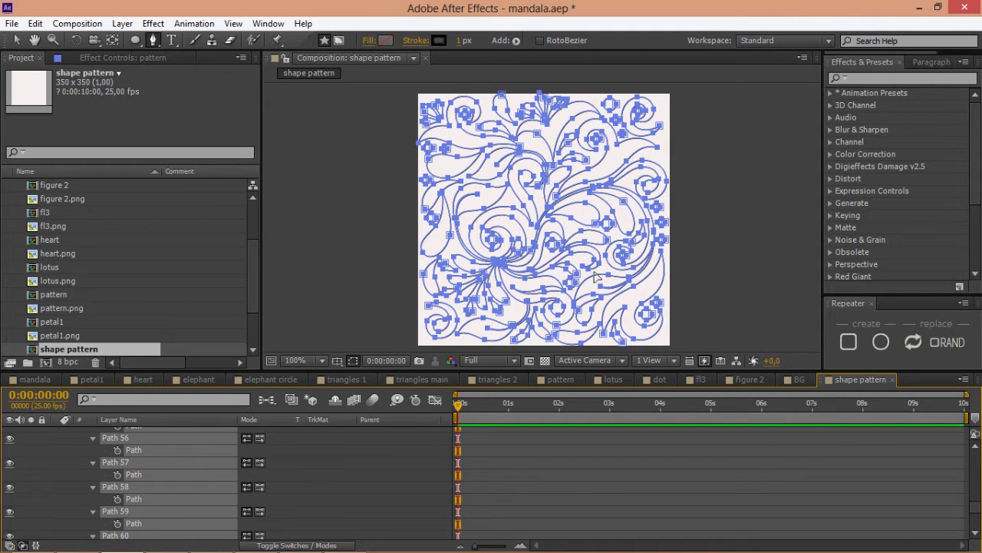
# Add Trim Paths to the pattern layer's Contents, with Shape 1 collapsed, and expand its properties.
pyautogui.scroll(5, 667, 471)
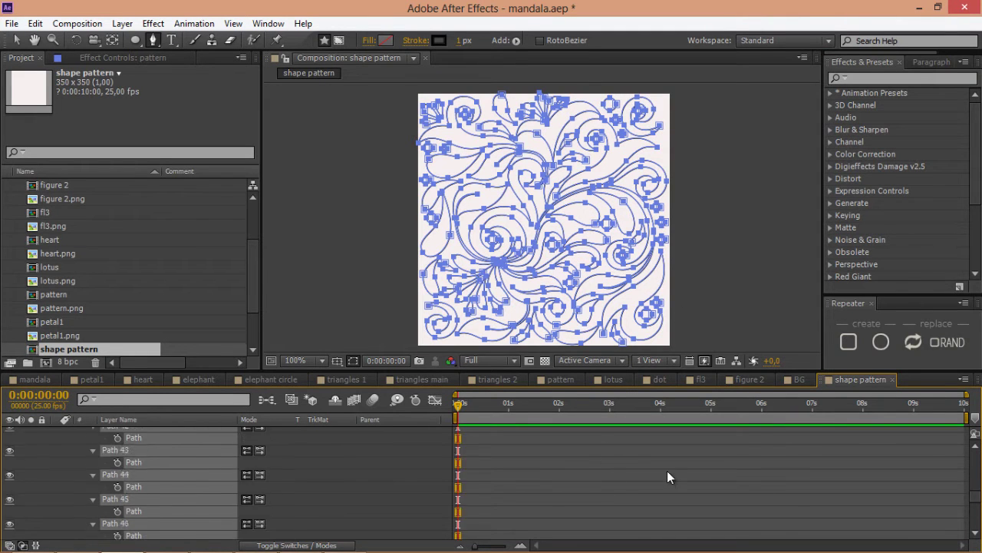
pyautogui.moveTo(975, 492); pyautogui.dragTo(975, 456)
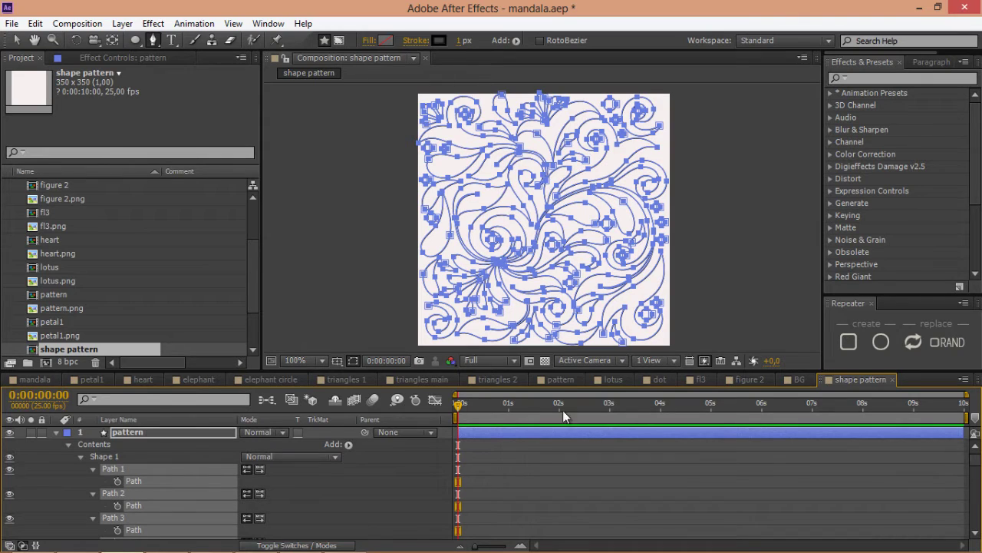
pyautogui.click(81, 456)
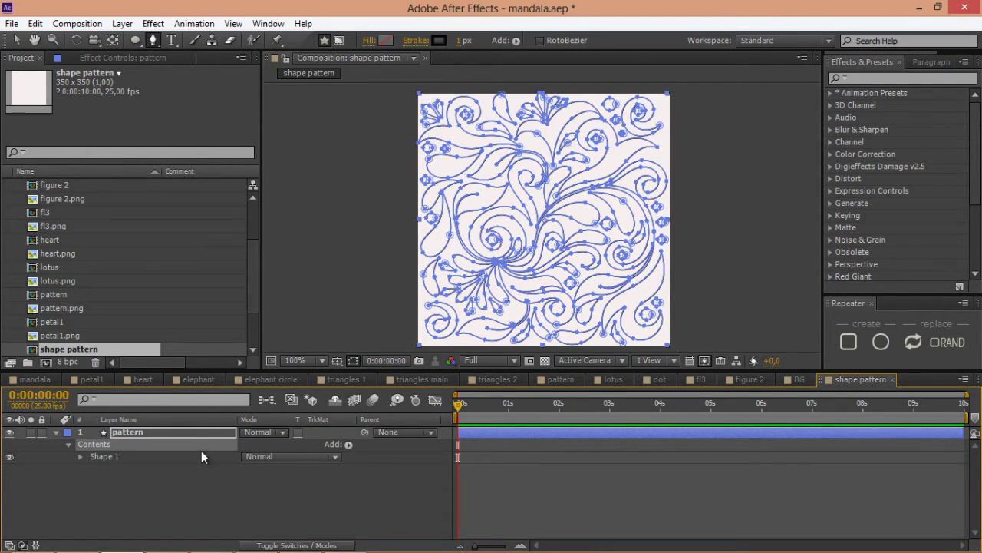
pyautogui.click(348, 445)
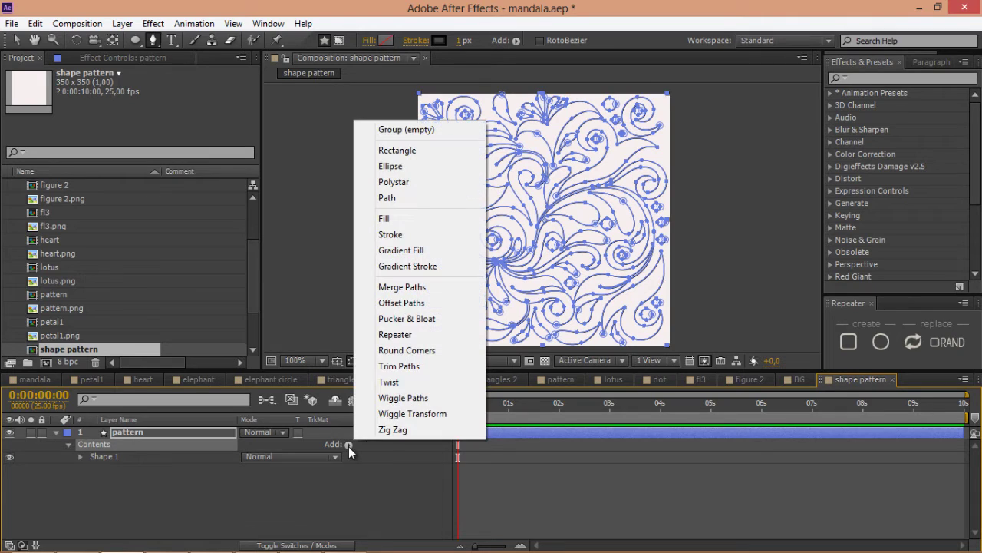
pyautogui.click(421, 366)
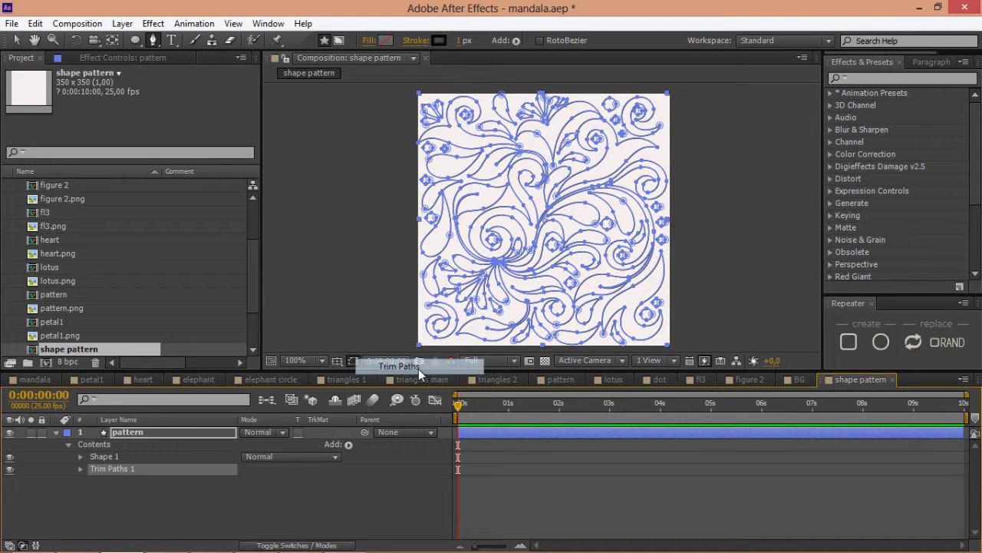
pyautogui.click(80, 468)
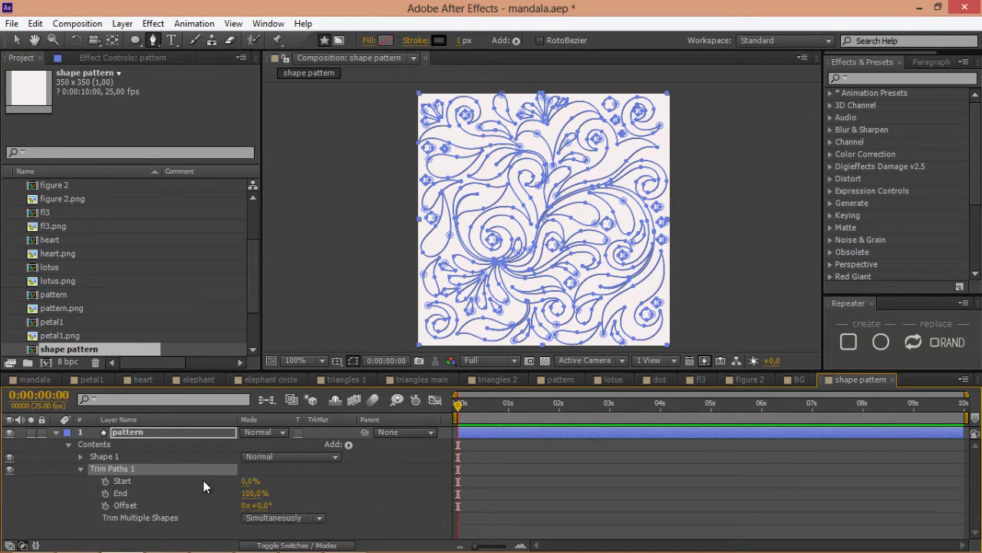
# Add keyframes for the Trim Paths Start and End at 0 seconds and apply Easy Ease to them.
pyautogui.click(105, 492)
pyautogui.click(105, 480)
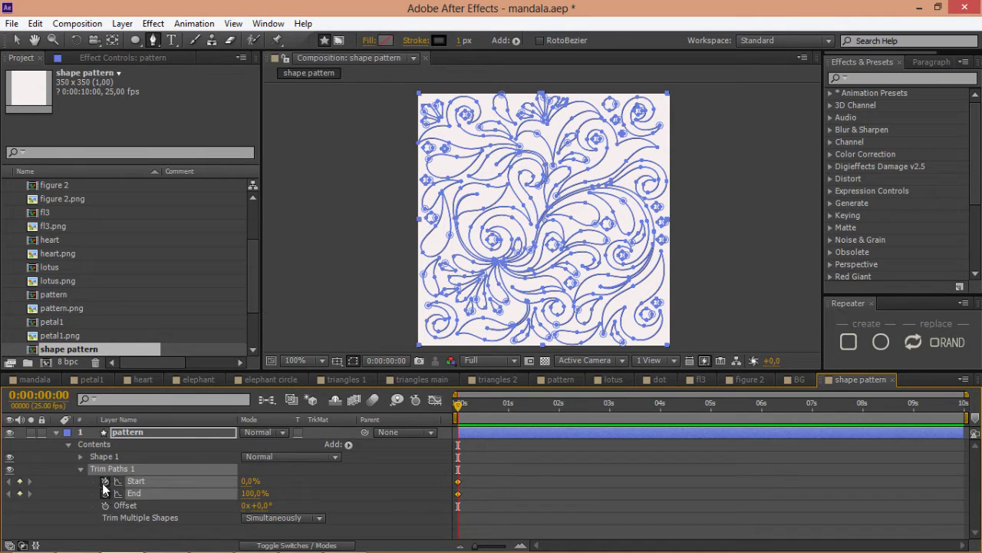
pyautogui.rightClick(459, 481)
pyautogui.moveTo(538, 471)
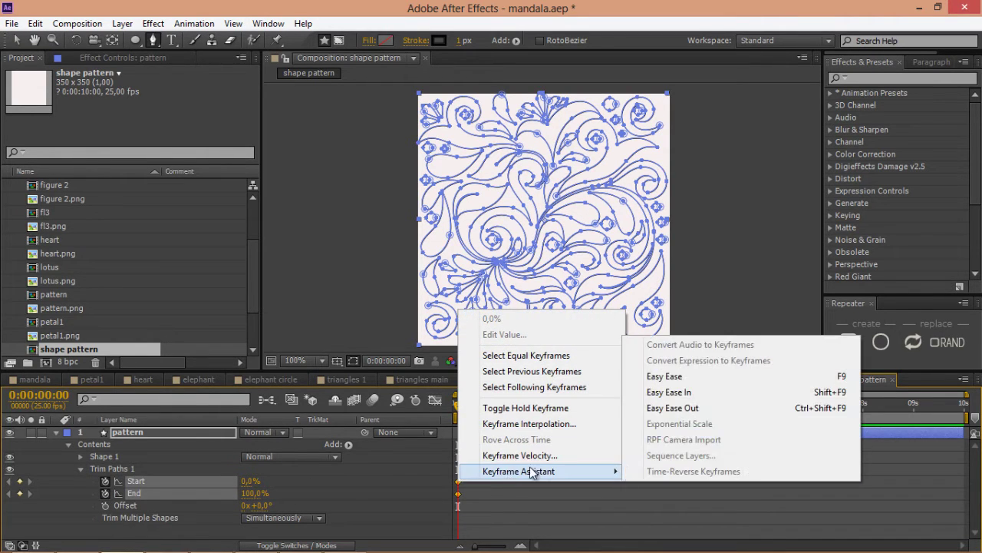
pyautogui.click(750, 375)
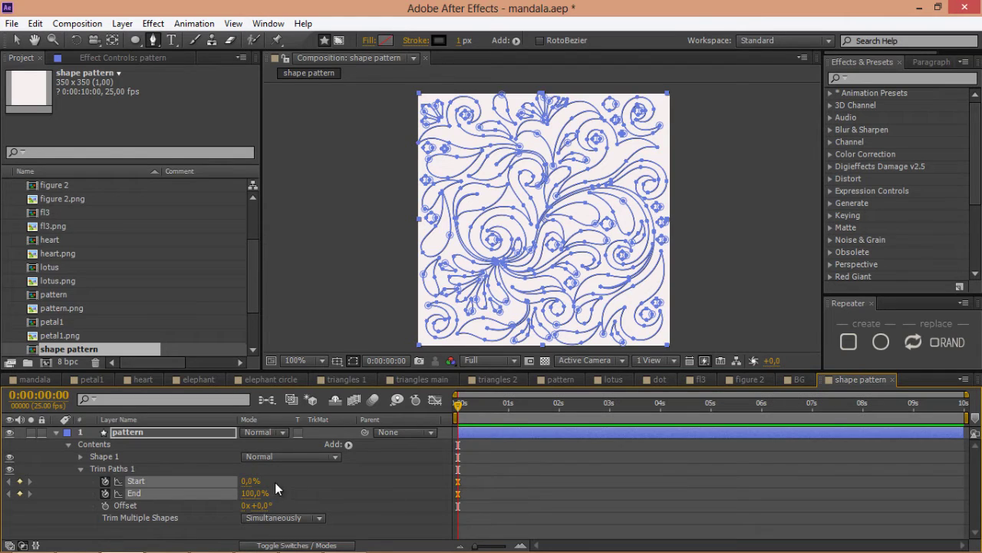
# Set both the Trim Paths Start and End to 50% at the first frame.
pyautogui.click(250, 480)
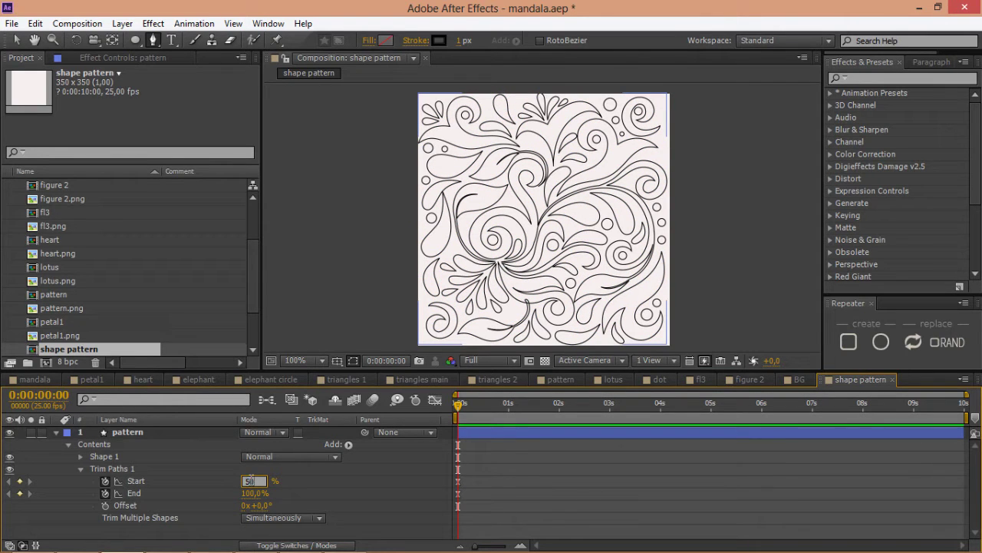
pyautogui.write('50')
pyautogui.press('Tab')
pyautogui.write('50')
pyautogui.press('Return')
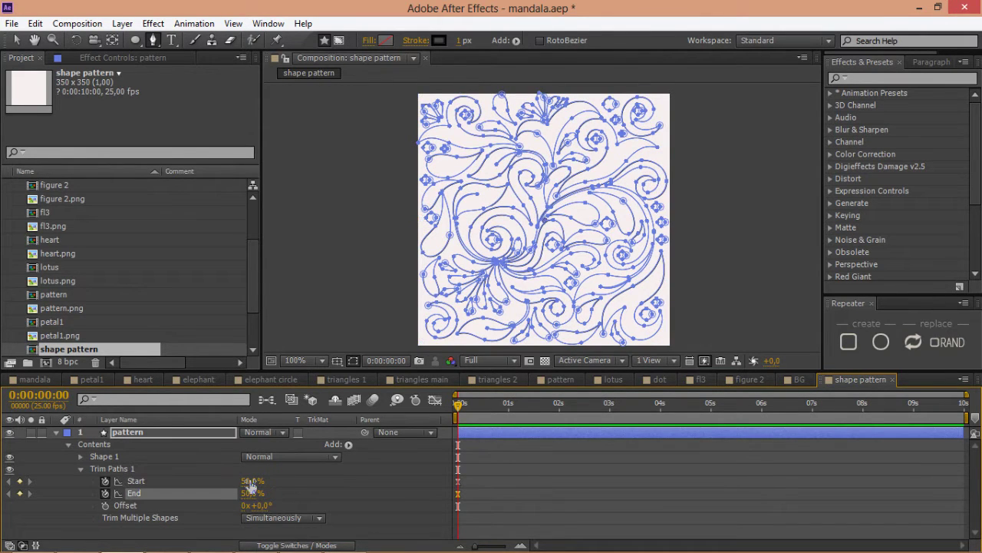
# At 2 seconds, set the Trim Paths Start to 0% and End to 100%.
pyautogui.click(560, 415)
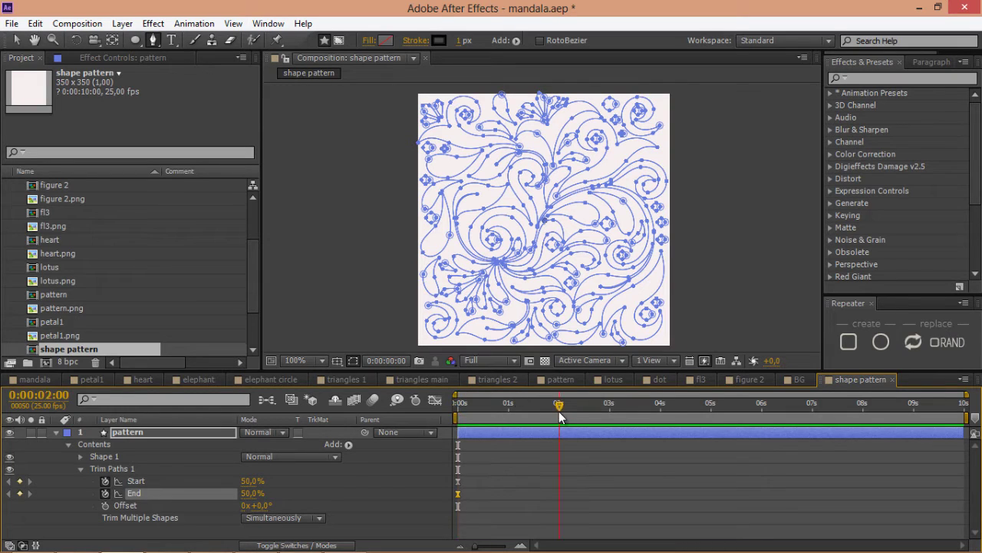
pyautogui.click(251, 480)
pyautogui.write('0')
pyautogui.press('Tab')
pyautogui.write('100')
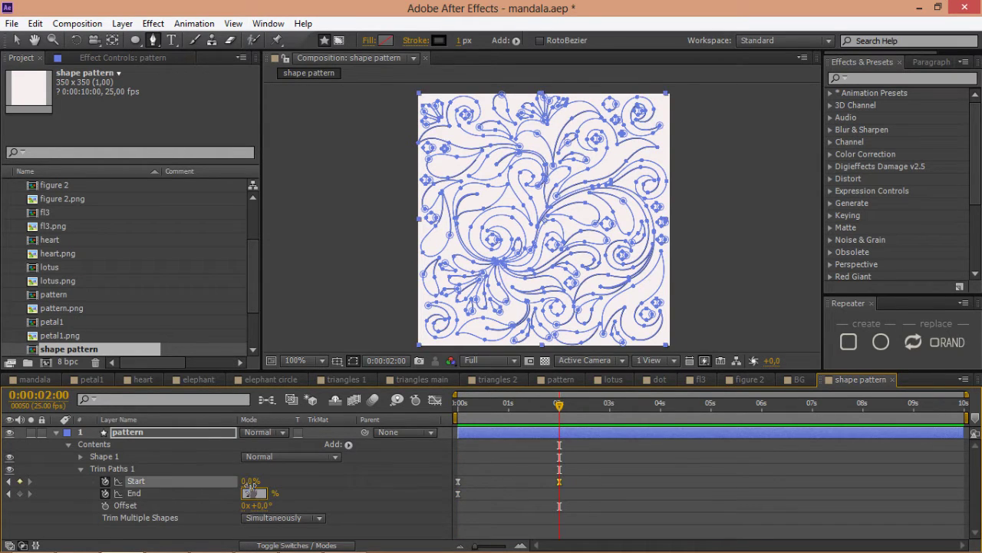
pyautogui.press('Return')
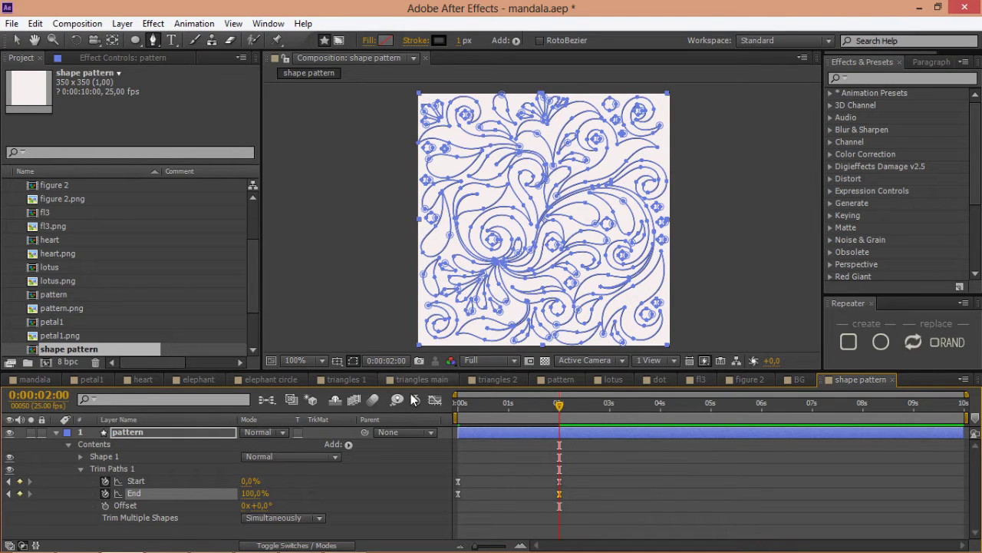
# Lengthen the easing handles of the Start and End curves at both keyframe times in the graph editor and preview the animation.
pyautogui.moveTo(568, 472); pyautogui.dragTo(534, 502)
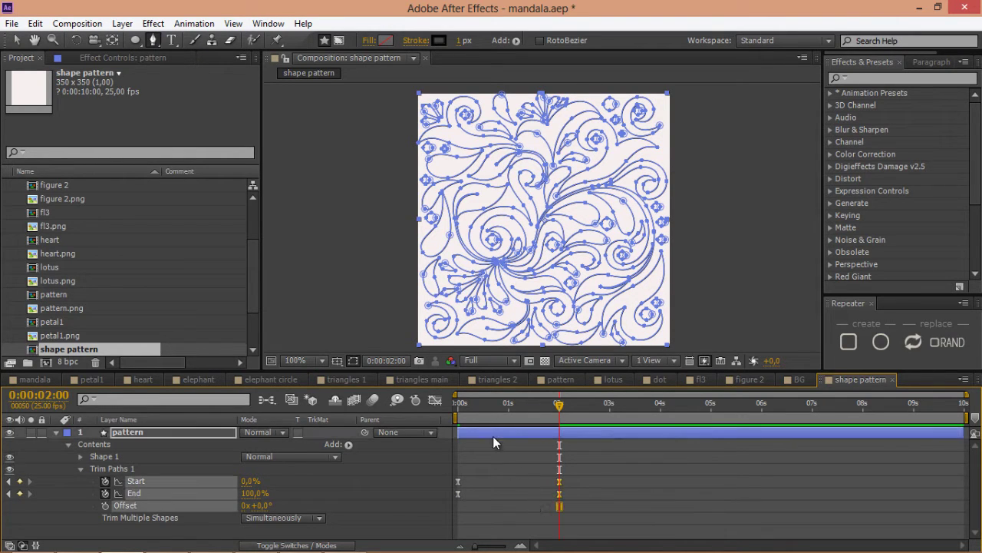
pyautogui.click(435, 400)
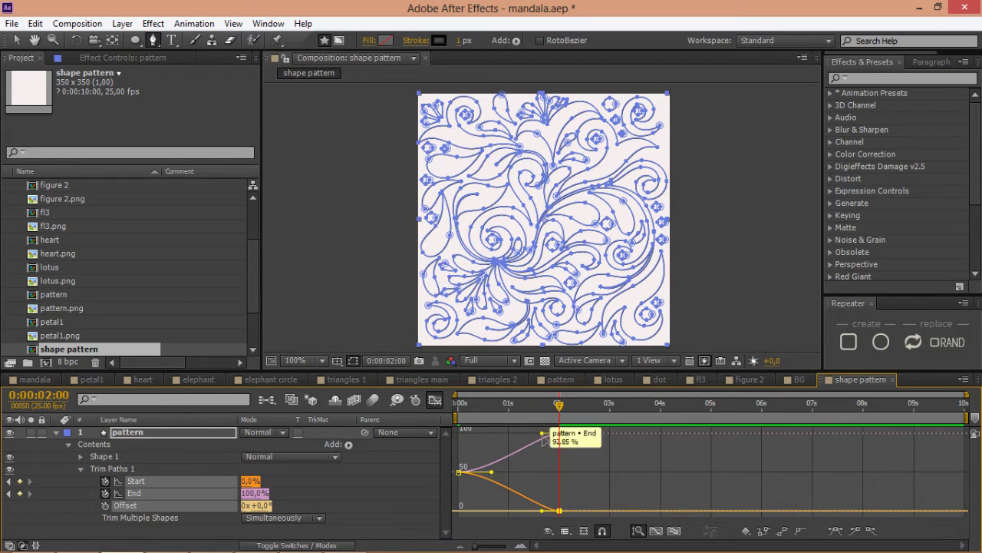
pyautogui.moveTo(542, 433); pyautogui.dragTo(522, 434)
pyautogui.click(465, 476)
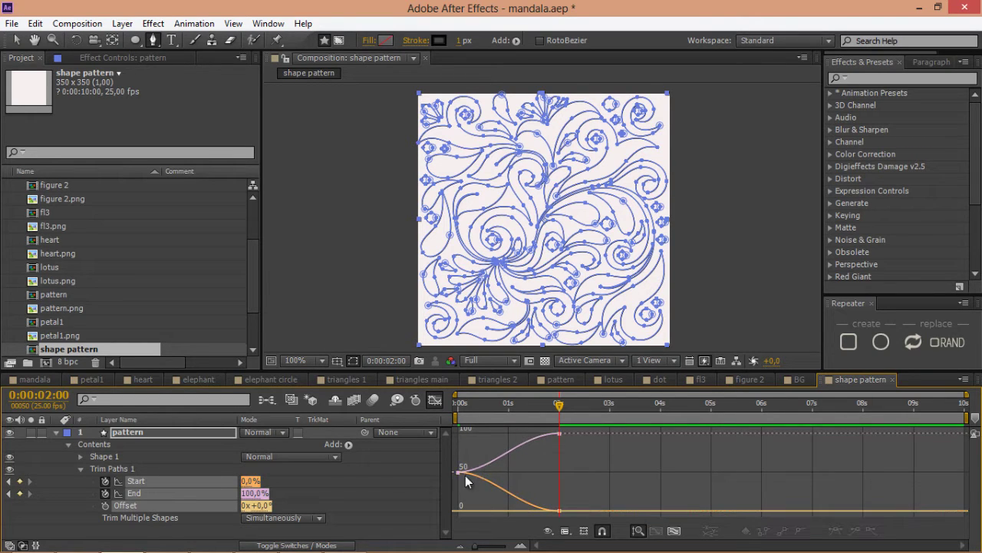
pyautogui.moveTo(465, 476); pyautogui.dragTo(515, 473)
pyautogui.click(435, 400)
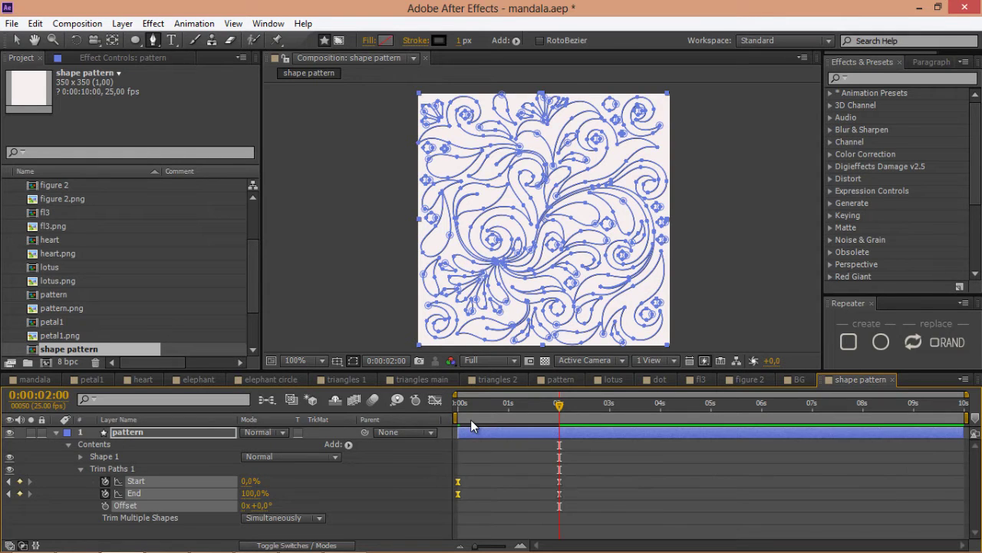
pyautogui.press('KP_0')
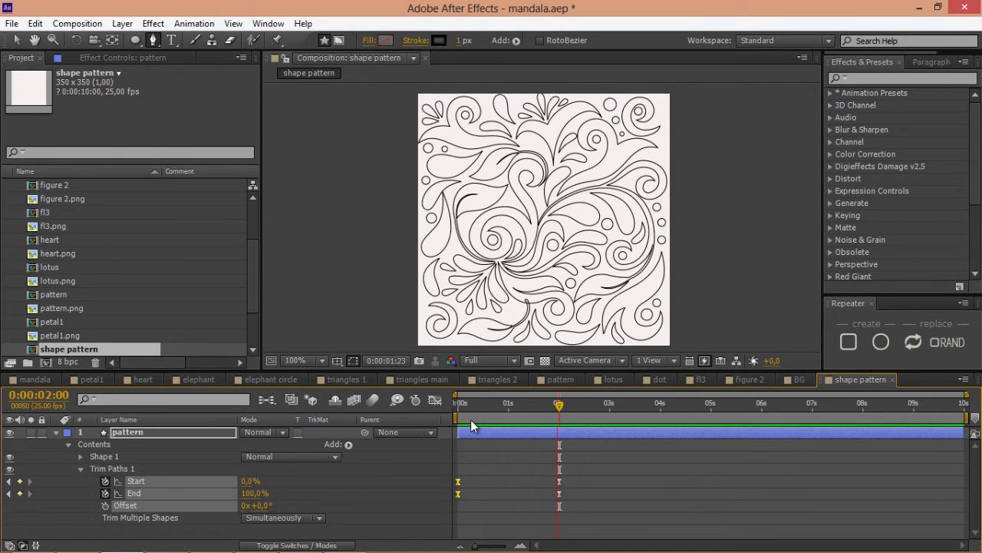
pyautogui.press('space')
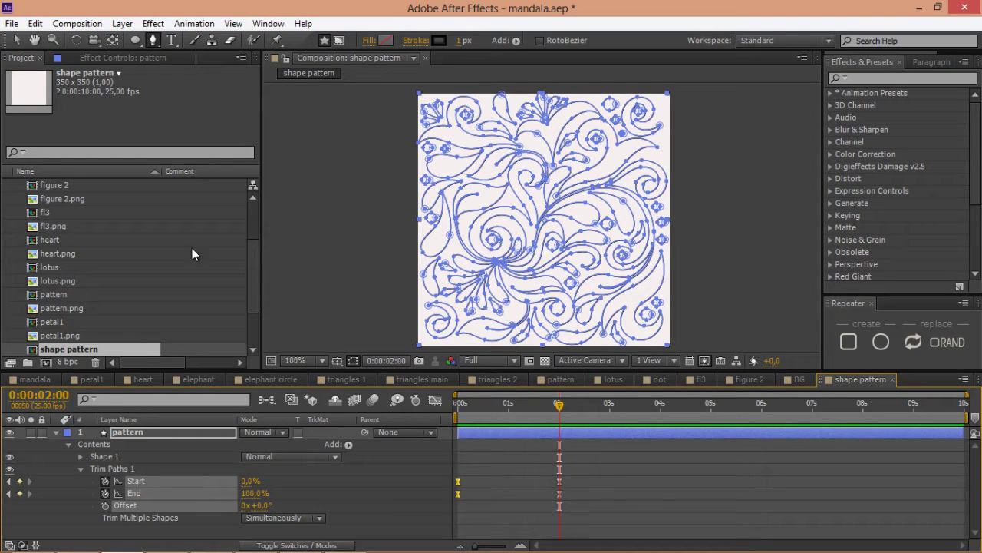
# Create a new composition from the shape pattern composition and rename it bg pattern.
pyautogui.click(73, 350)
pyautogui.scroll(-3, 73, 350)
pyautogui.moveTo(44, 363); pyautogui.dragTo(44, 363)
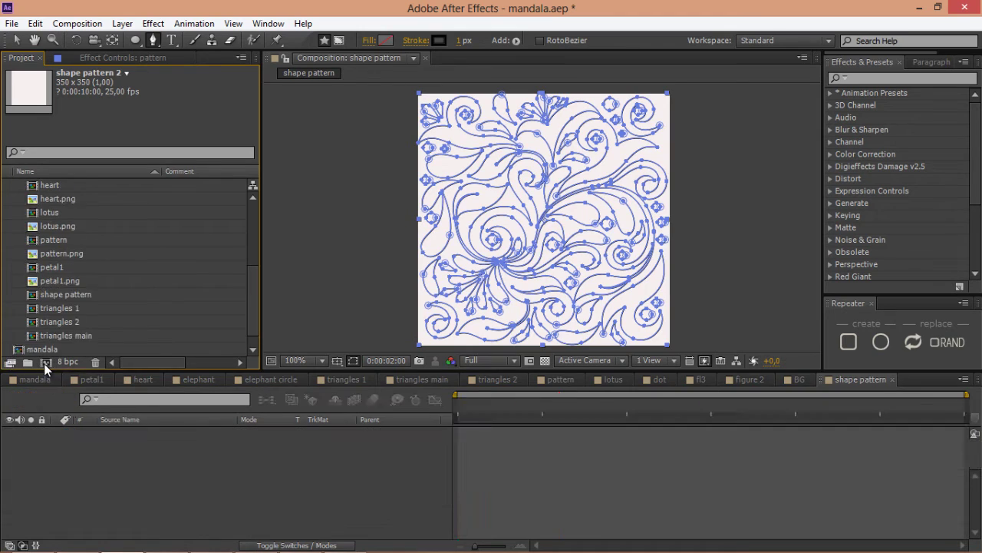
pyautogui.click(92, 352)
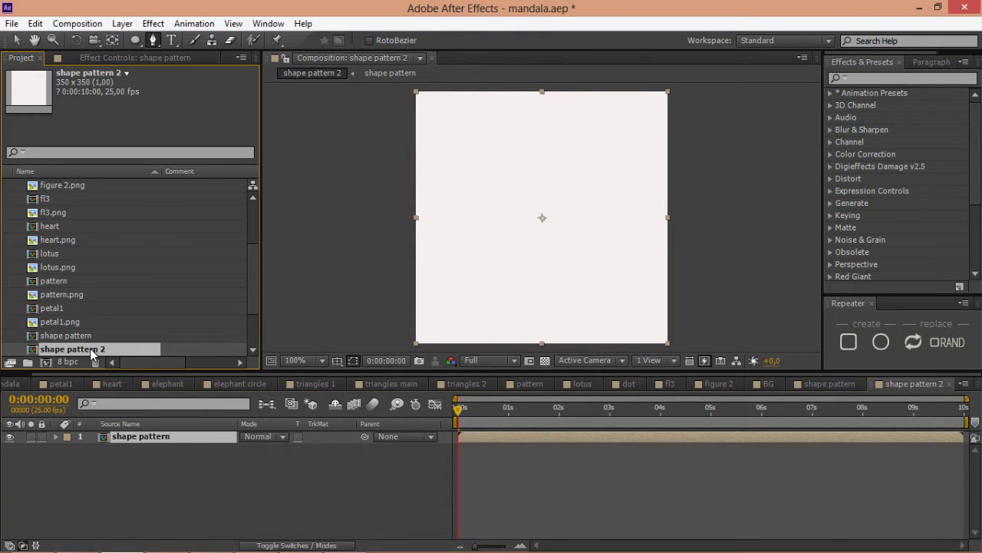
pyautogui.press('Return')
pyautogui.write('bg')
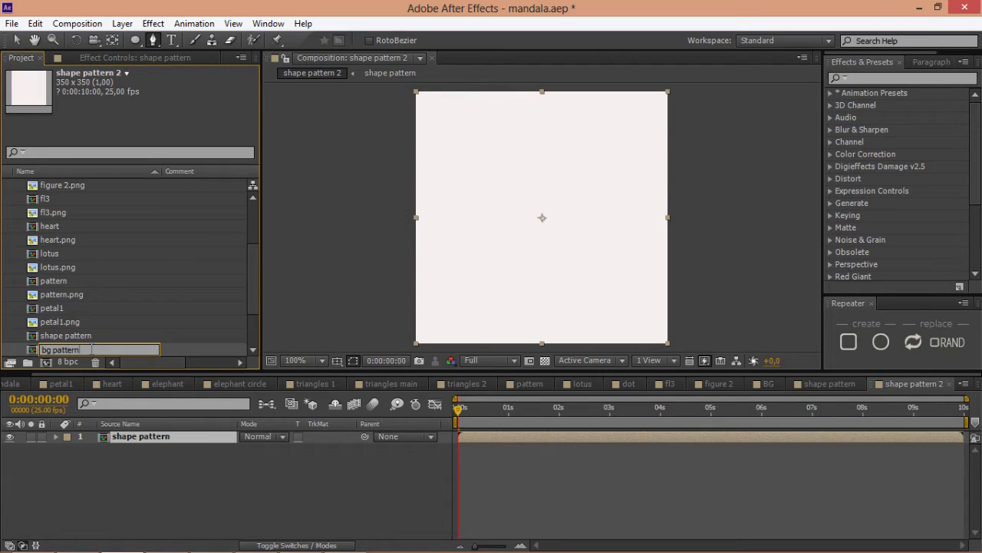
pyautogui.press('Return')
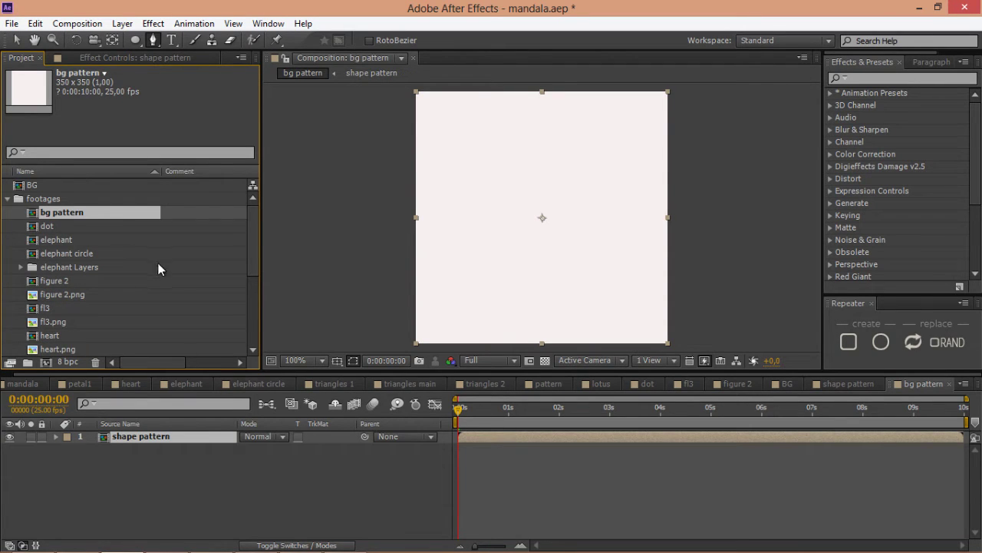
pyautogui.click(338, 450)
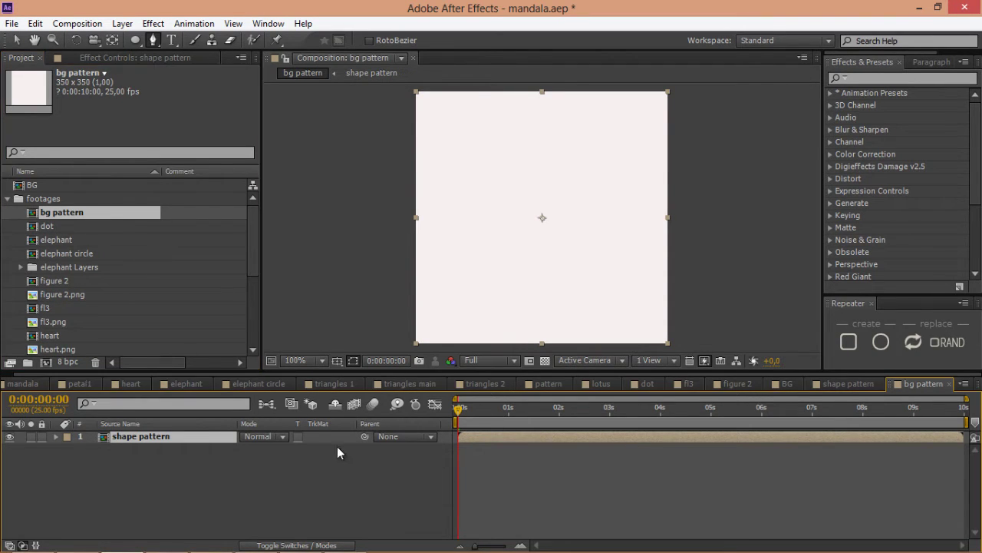
# Resize the bg pattern composition to 1920 x 1080 px.
pyautogui.click(655, 408)
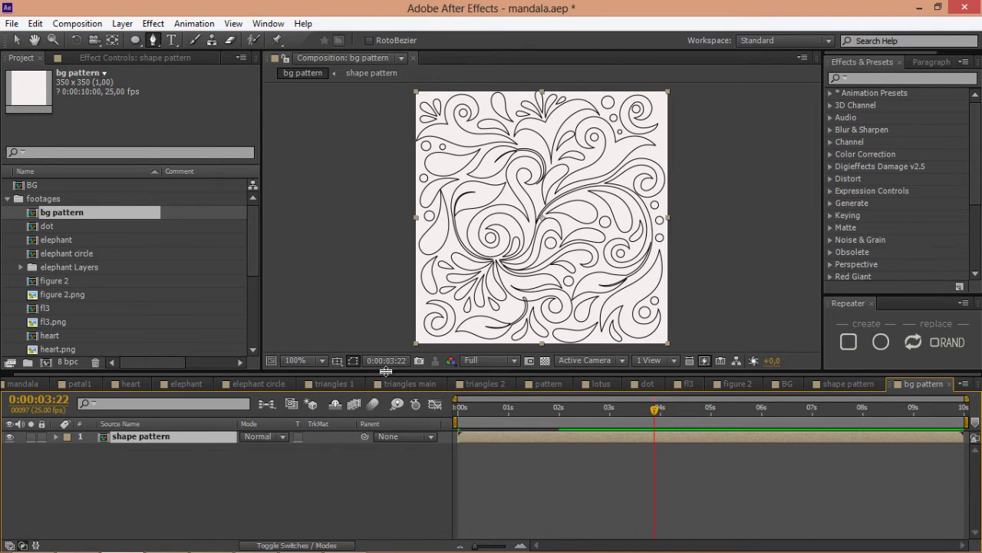
pyautogui.hotkey('ctrl', 'k')
pyautogui.click(426, 176)
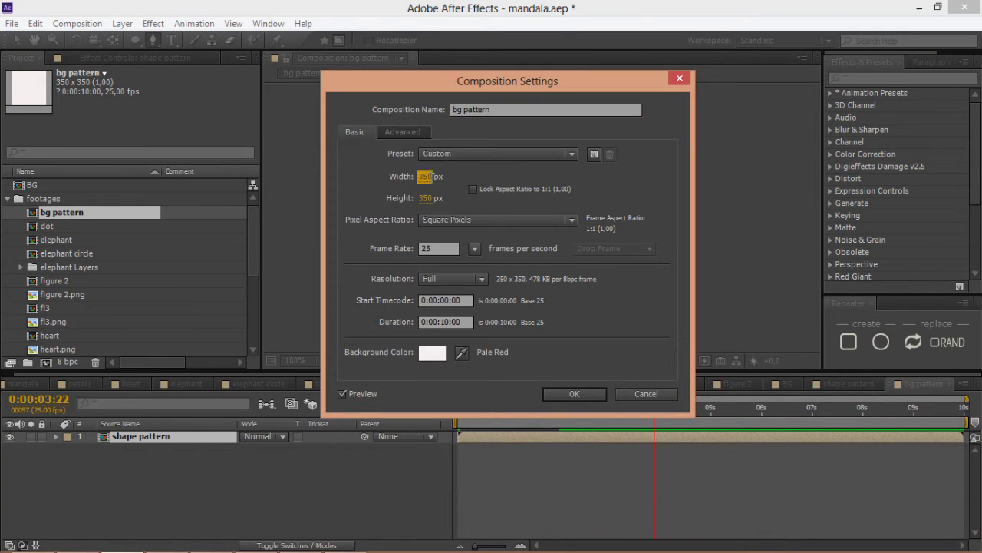
pyautogui.write('1920')
pyautogui.press('Tab')
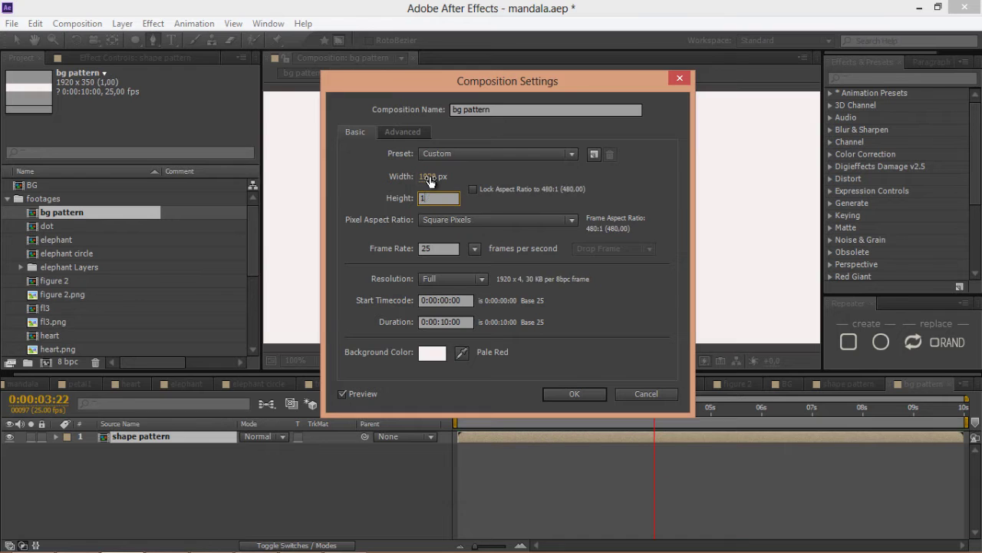
pyautogui.write('1080')
pyautogui.press('Return')
pyautogui.scroll(-4, 460, 189)
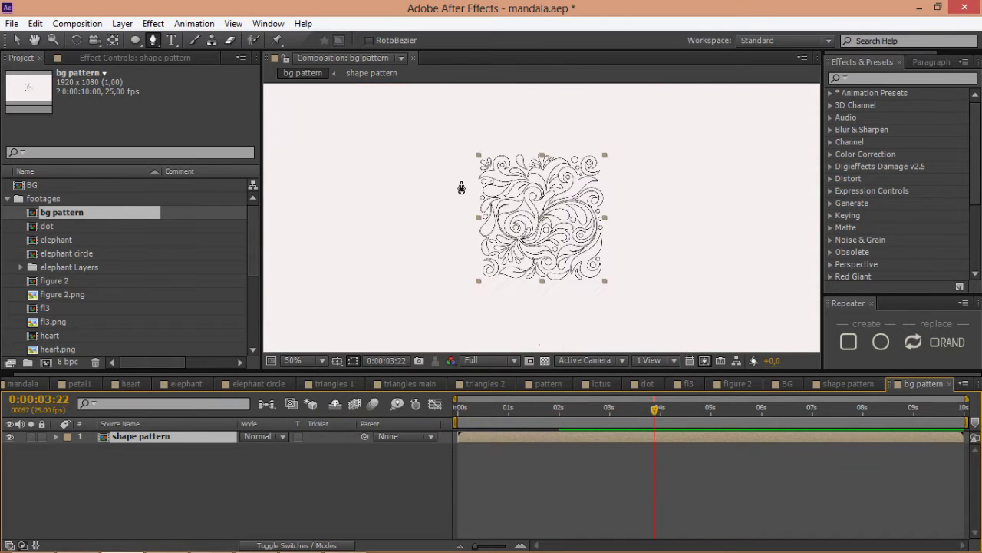
# Repeat the shape pattern layer in a rectangular Repeater grid of 7 by 5 copies with position spacing 340, 340.
pyautogui.click(17, 40)
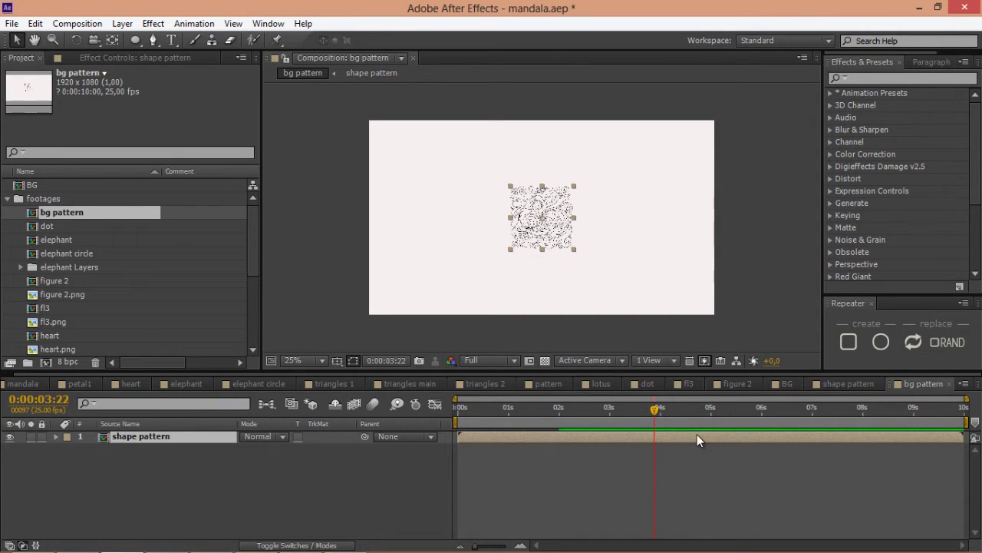
pyautogui.click(849, 342)
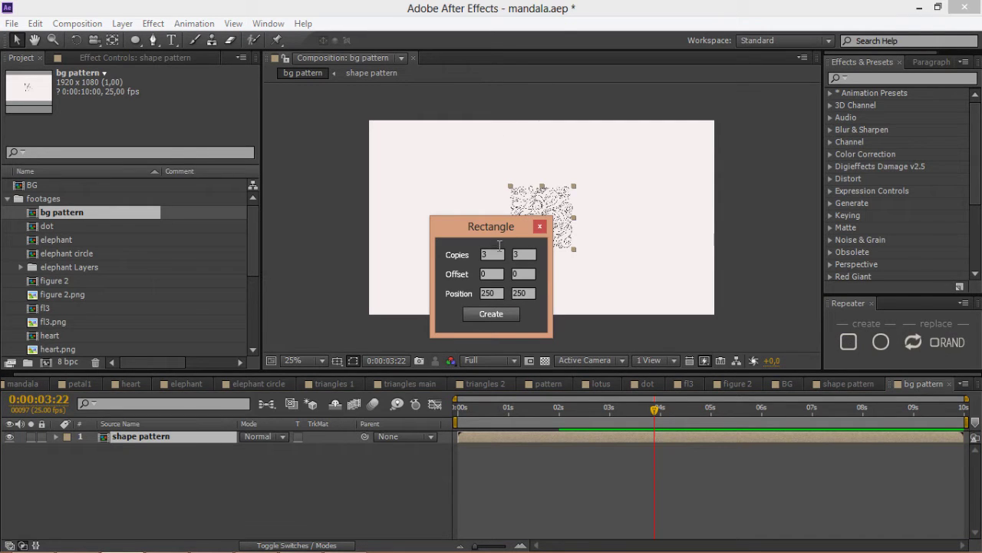
pyautogui.moveTo(499, 254); pyautogui.dragTo(473, 258)
pyautogui.write('7')
pyautogui.press('Tab')
pyautogui.write('5')
pyautogui.doubleClick(503, 293)
pyautogui.write('340')
pyautogui.press('Tab')
pyautogui.write('340')
pyautogui.click(491, 311)
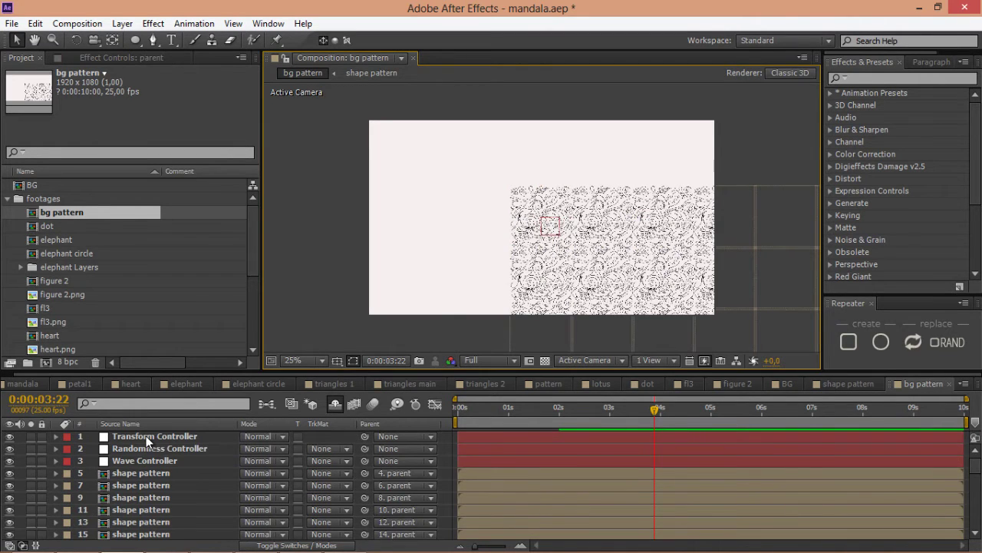
# Set the Transform Controller's Offset point to -3, -2 so the tile grid covers the whole frame.
pyautogui.click(149, 438)
pyautogui.scroll(2, 659, 265)
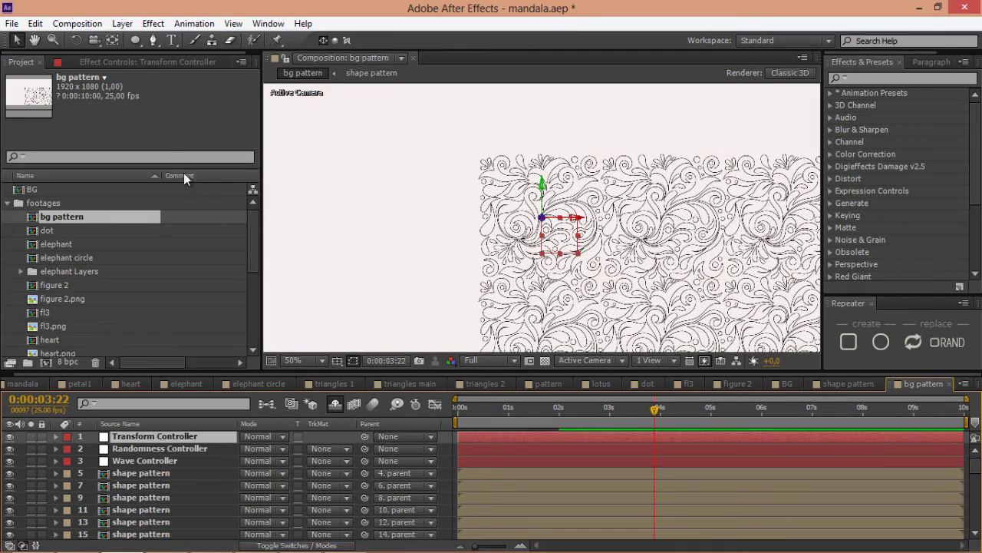
pyautogui.click(108, 62)
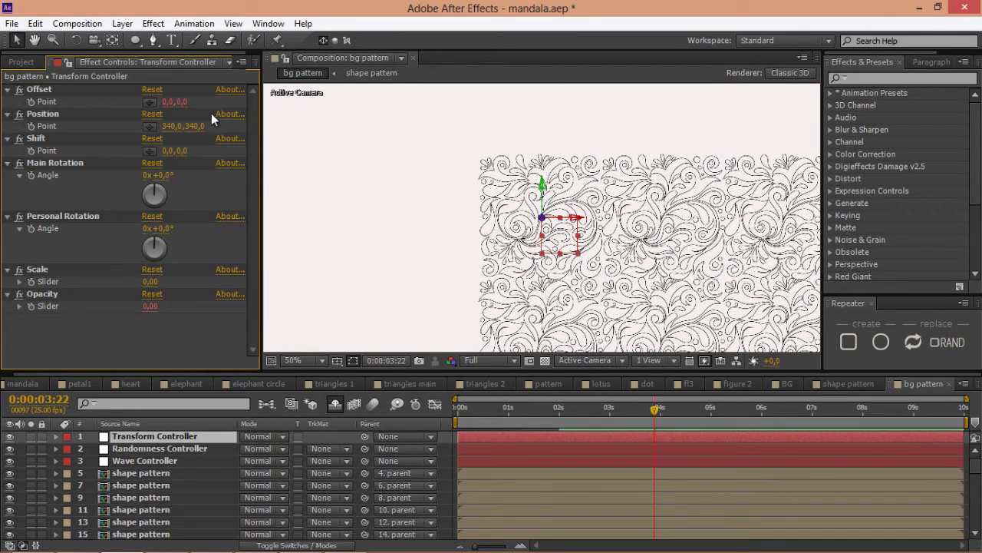
pyautogui.click(169, 102)
pyautogui.write('-2')
pyautogui.press('Tab')
pyautogui.write('-2')
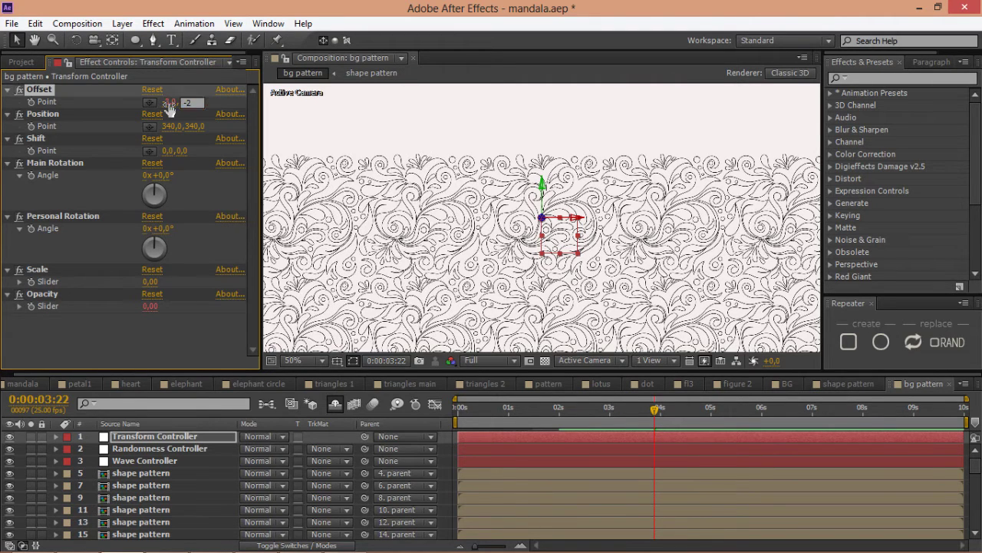
pyautogui.press('Return')
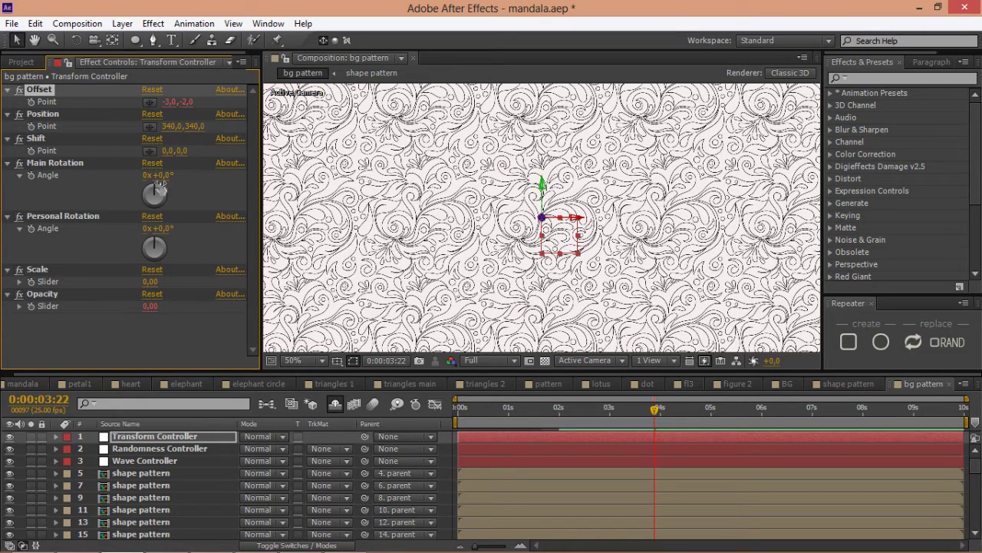
# Set the Transform Controller's Personal Rotation angle to 90° and check the pattern across the frame.
pyautogui.click(63, 161)
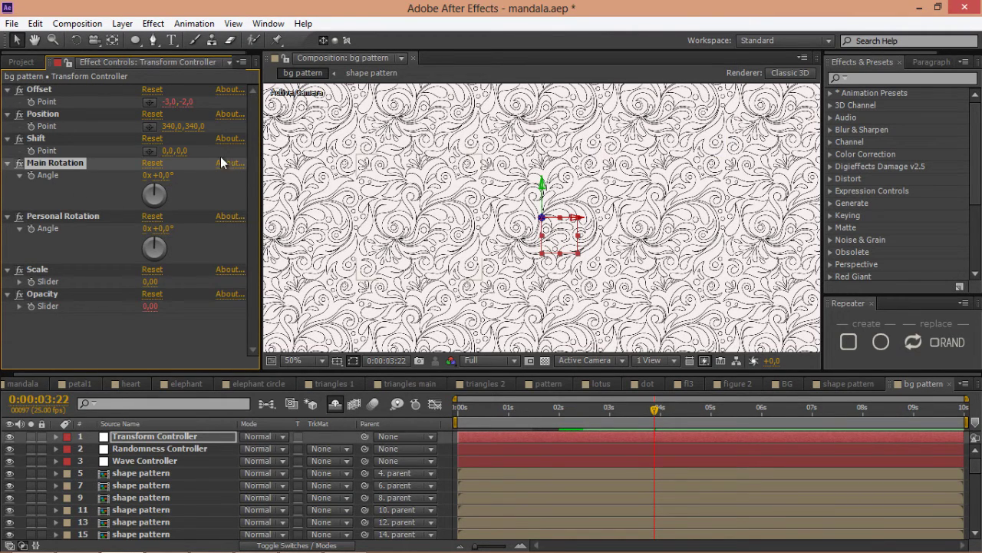
pyautogui.click(70, 218)
pyautogui.click(165, 229)
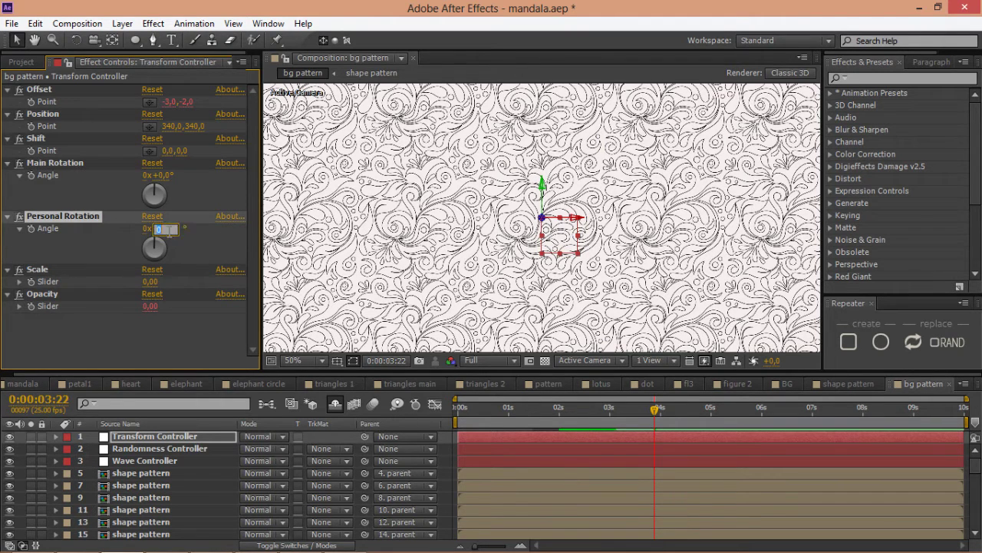
pyautogui.write('90')
pyautogui.press('Return')
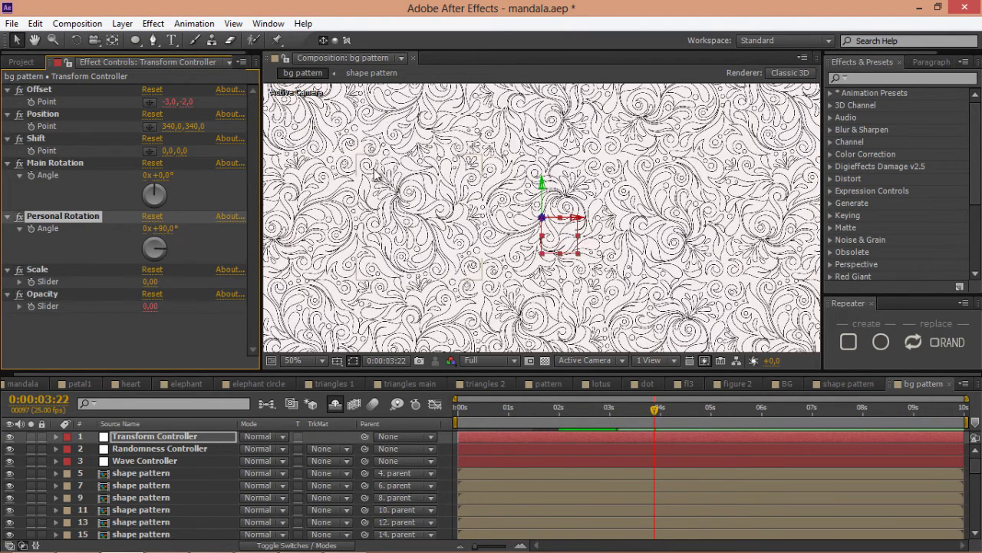
pyautogui.scroll(-1, 464, 209)
pyautogui.scroll(1, 465, 209)
pyautogui.scroll(-1, 610, 240)
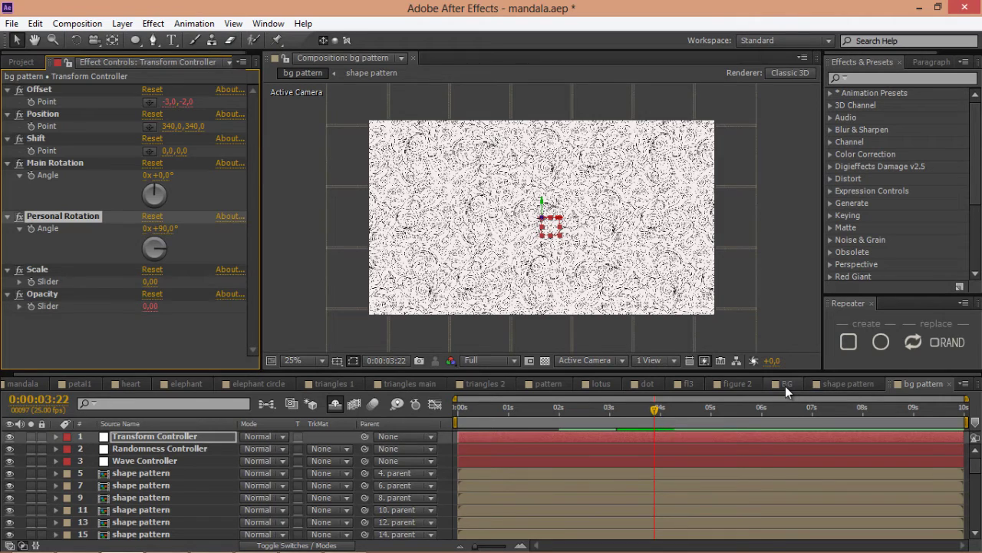
# Add the bg pattern composition to the BG composition between circle 4 and the bg solid, and check it at 0:00:02:13.
pyautogui.click(786, 384)
pyautogui.click(19, 58)
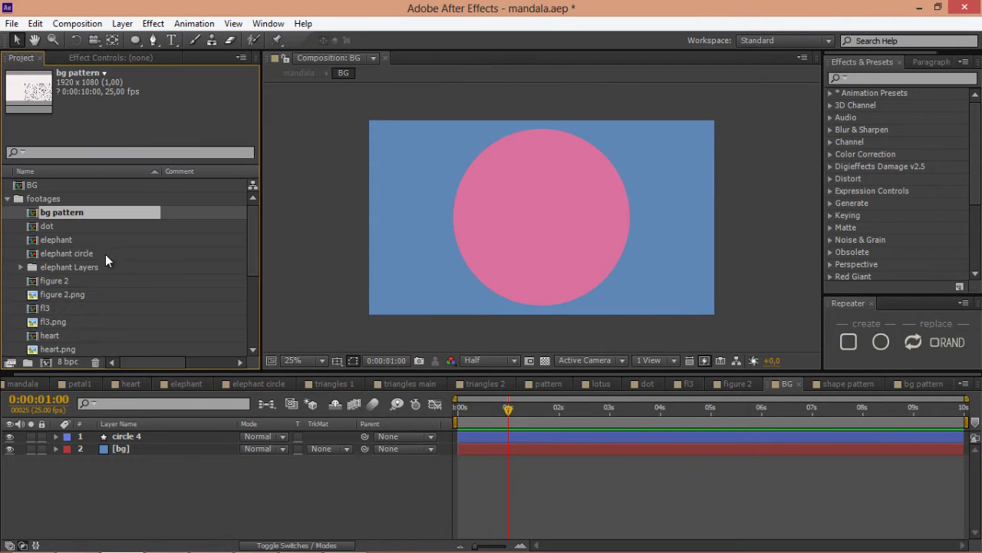
pyautogui.scroll(-2, 101, 258)
pyautogui.scroll(2, 100, 258)
pyautogui.moveTo(73, 212); pyautogui.dragTo(139, 442)
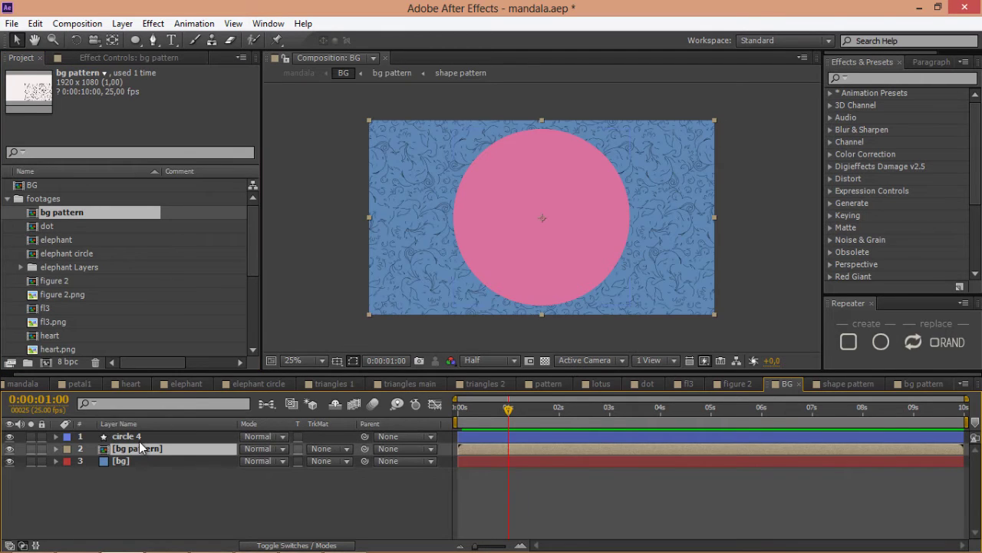
pyautogui.scroll(2, 556, 294)
pyautogui.click(585, 408)
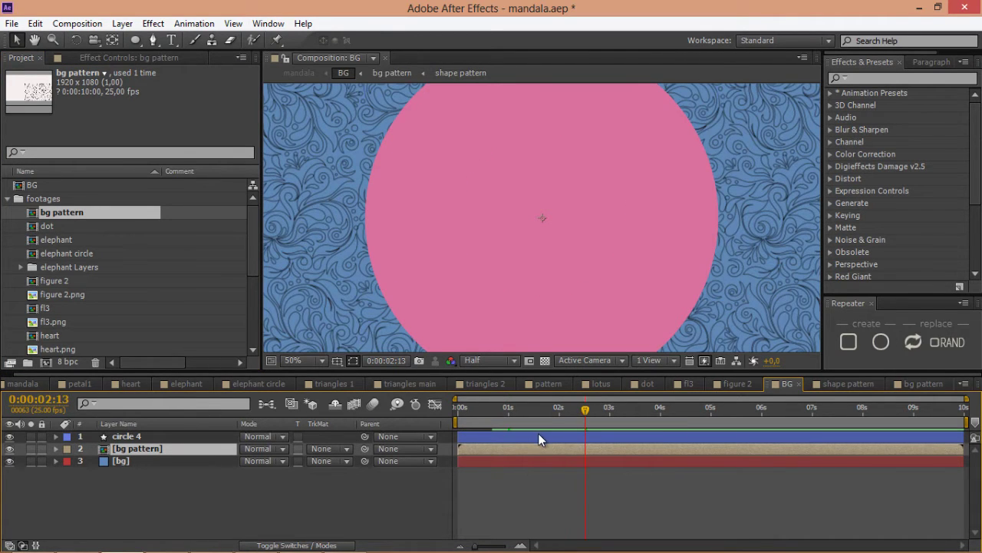
# Apply the Drop Shadow effect to the circle 4 layer.
pyautogui.click(142, 435)
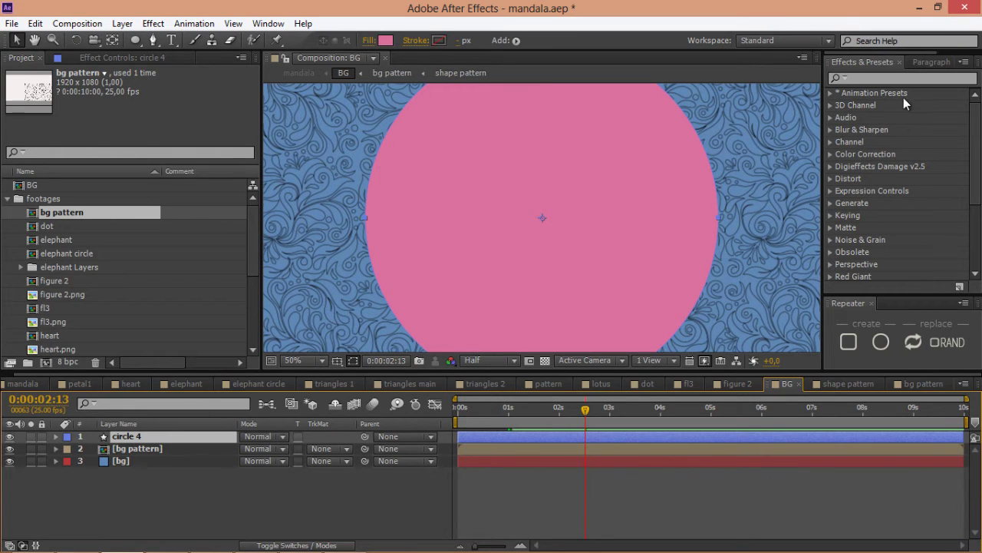
pyautogui.click(884, 79)
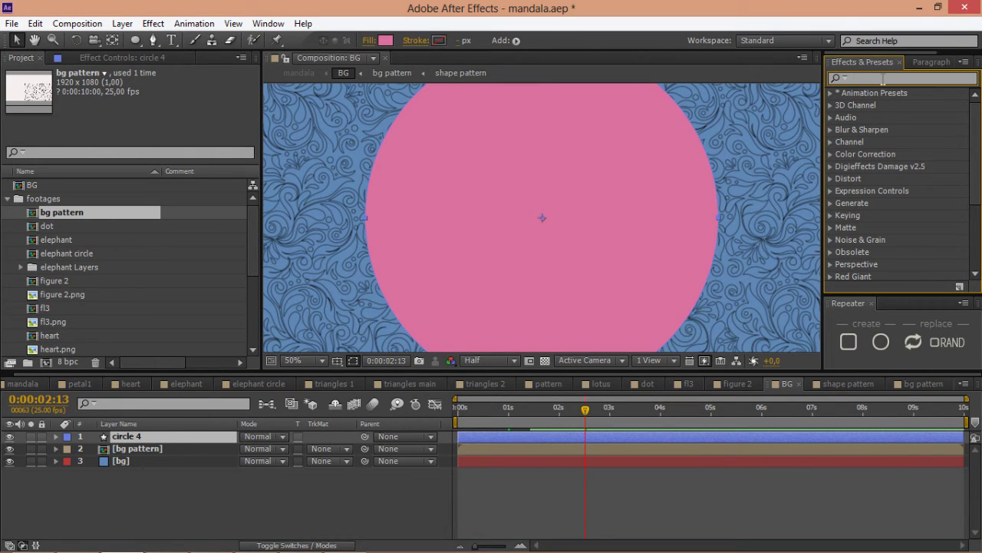
pyautogui.write('sha')
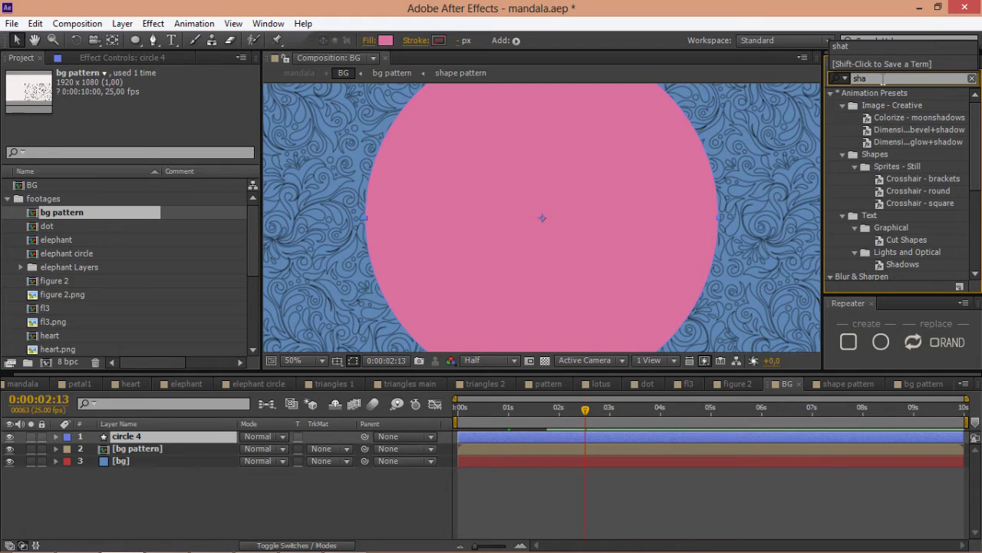
pyautogui.write('d')
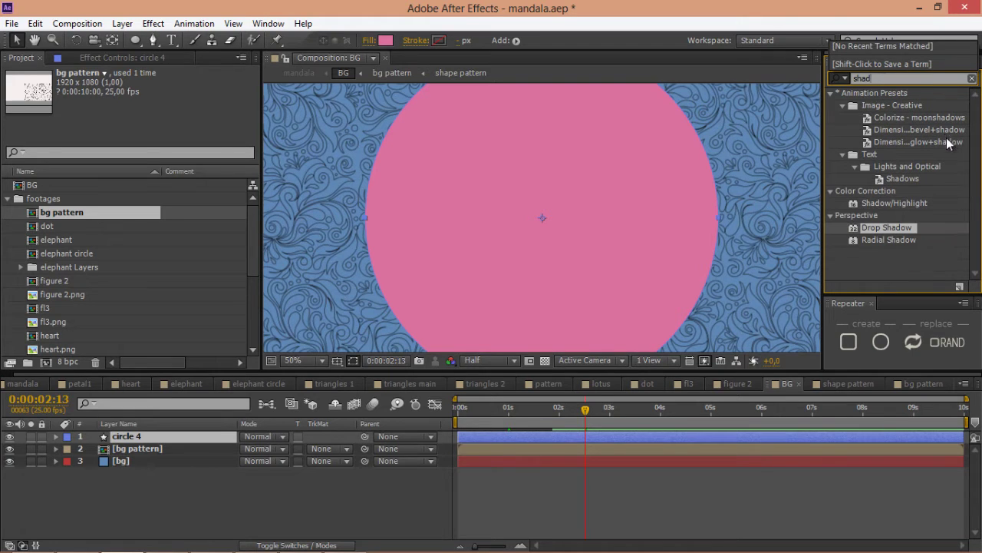
pyautogui.doubleClick(895, 227)
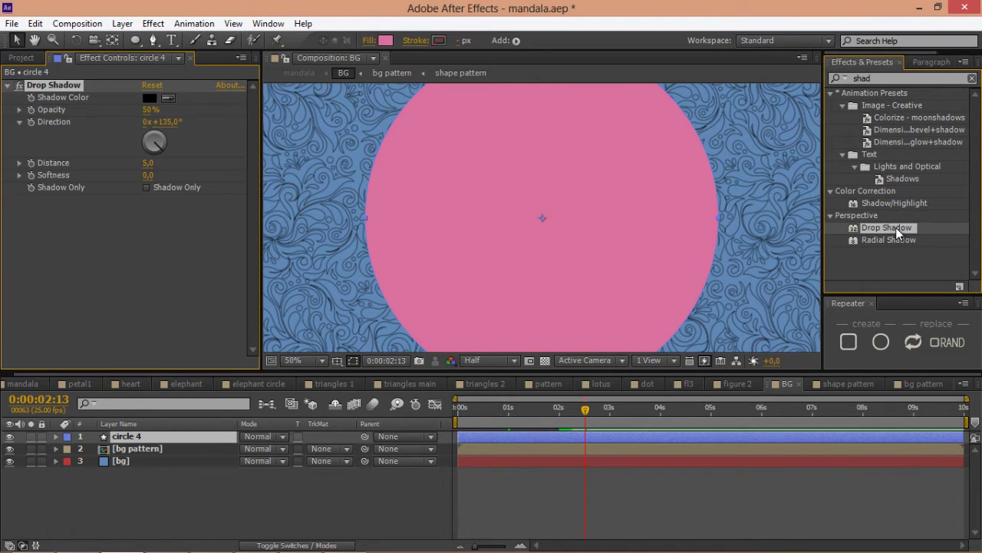
# Set circle 4's Drop Shadow to distance 0, softness 200 and opacity 30%.
pyautogui.click(149, 164)
pyautogui.write('0')
pyautogui.press('Tab')
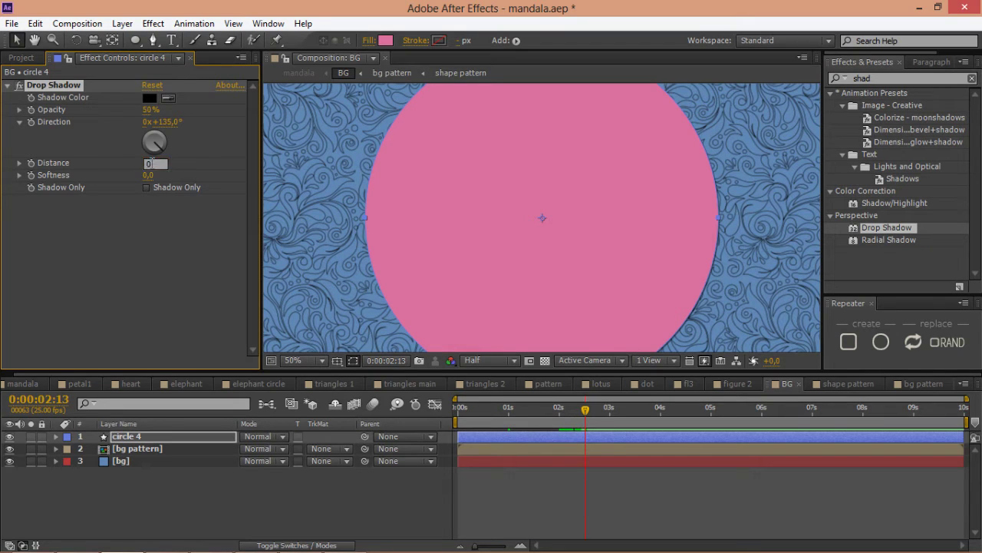
pyautogui.write('200')
pyautogui.press('Return')
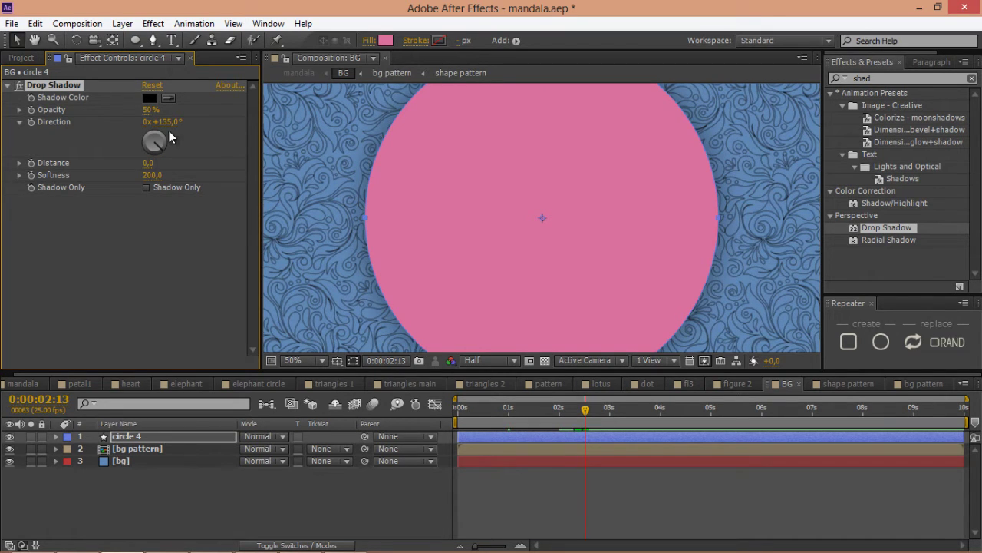
pyautogui.click(151, 110)
pyautogui.click(152, 109)
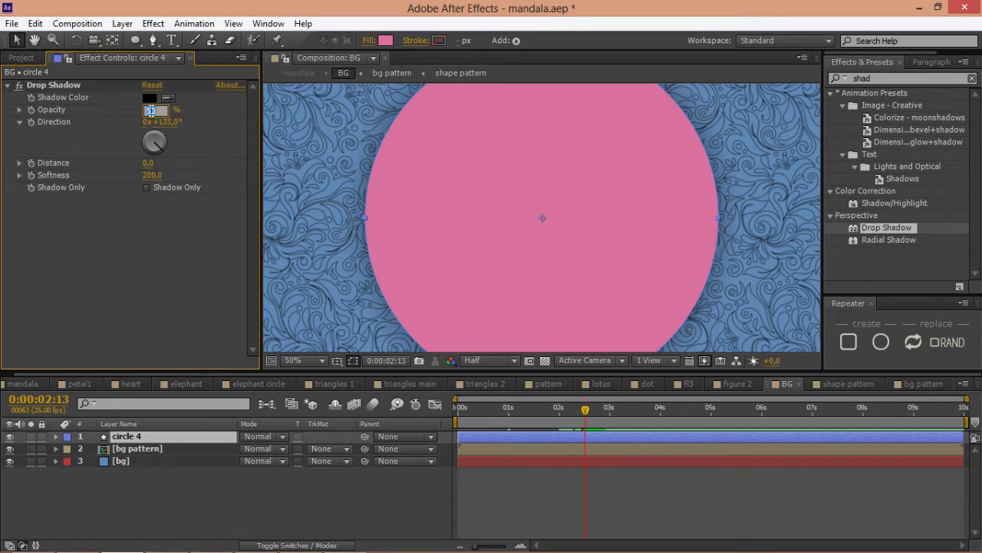
pyautogui.write('30')
pyautogui.press('Return')
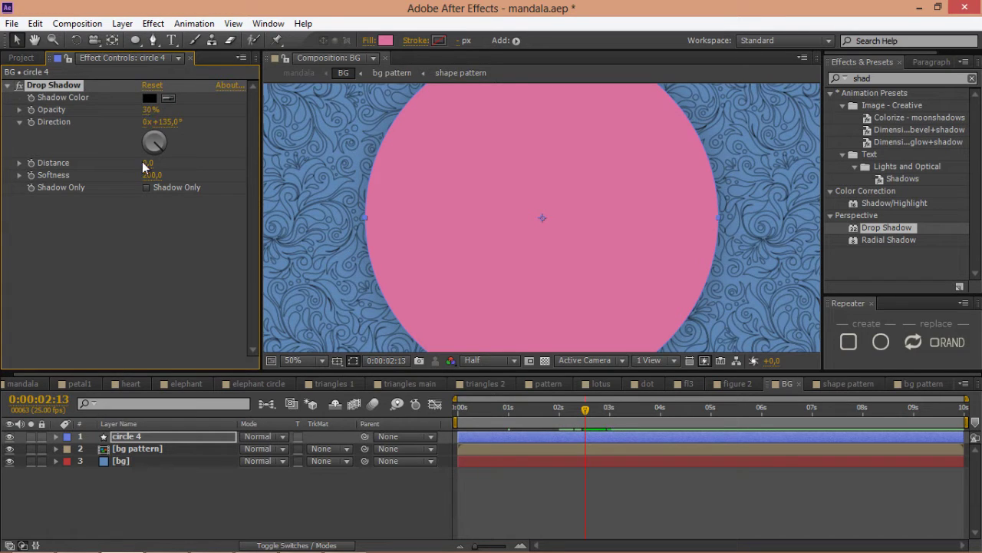
# Open the petal1 composition from the mandala composition and turn off Orient along Circle on its Transform Controller.
pyautogui.click(25, 385)
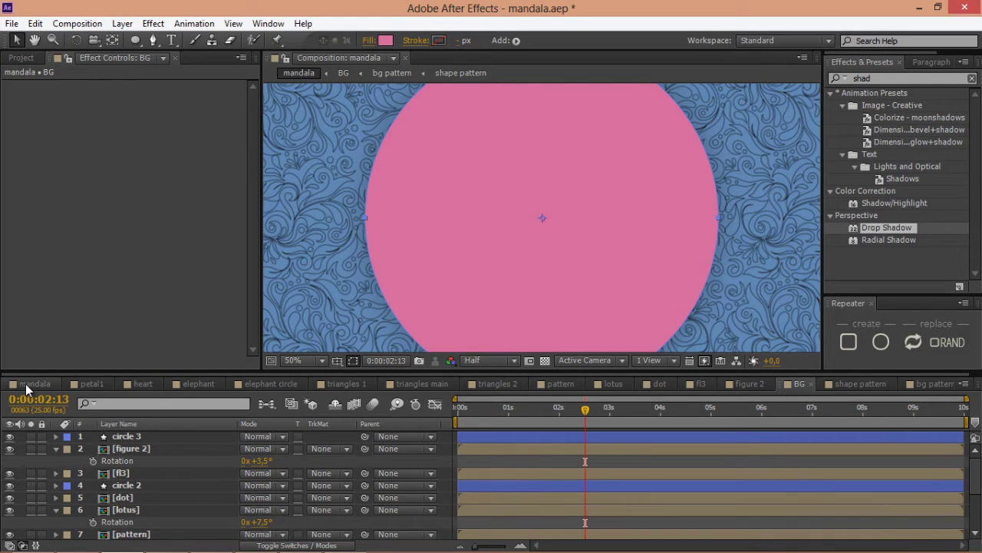
pyautogui.click(542, 230)
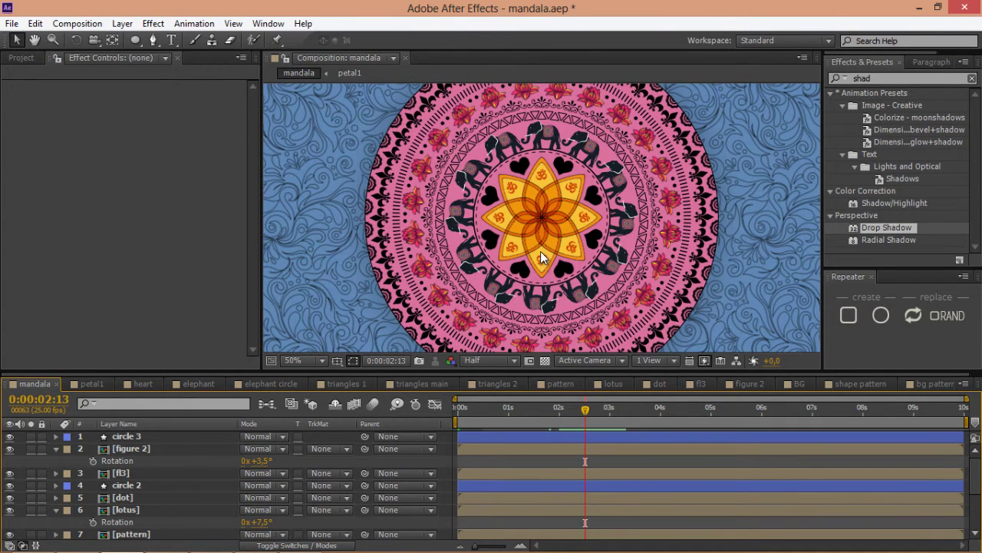
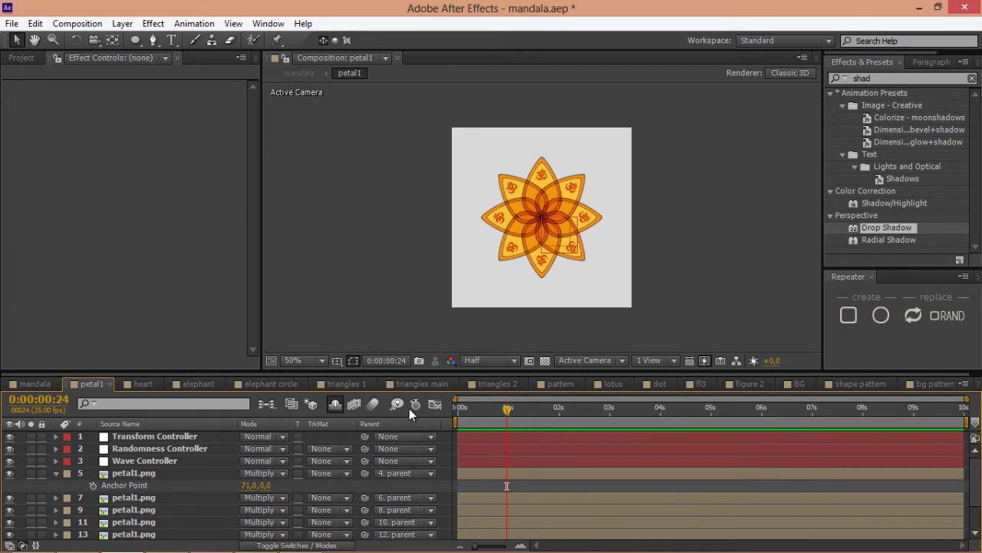
pyautogui.click(194, 441)
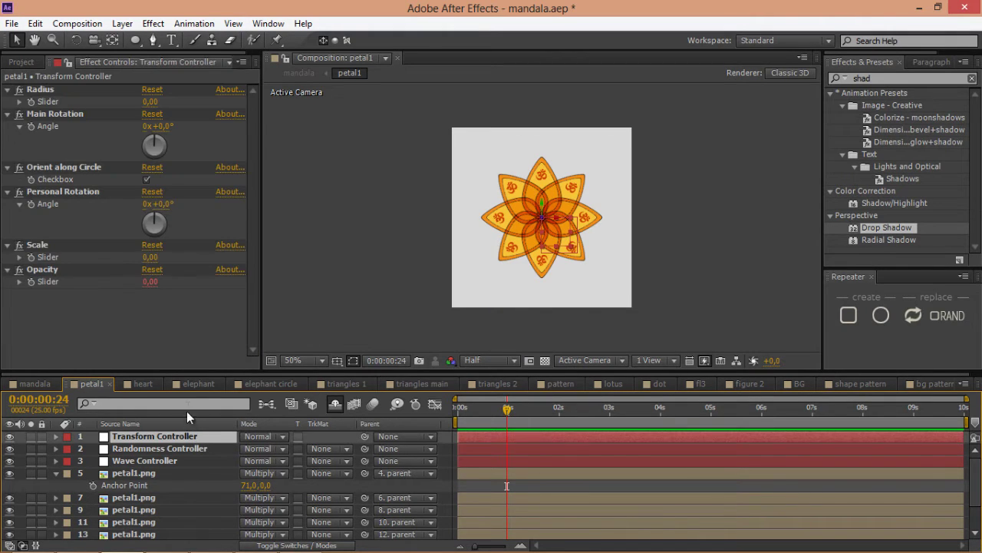
pyautogui.click(65, 198)
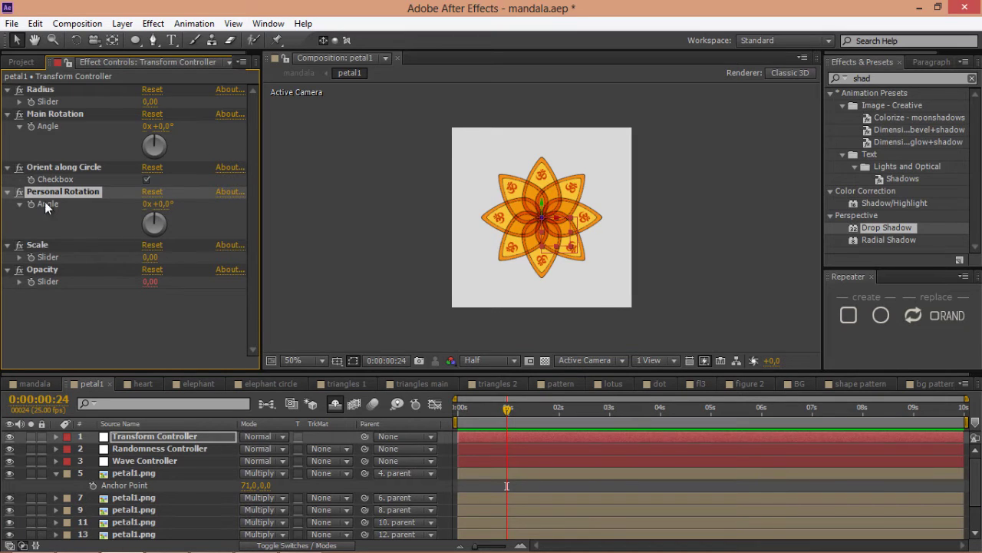
pyautogui.click(43, 257)
pyautogui.click(49, 269)
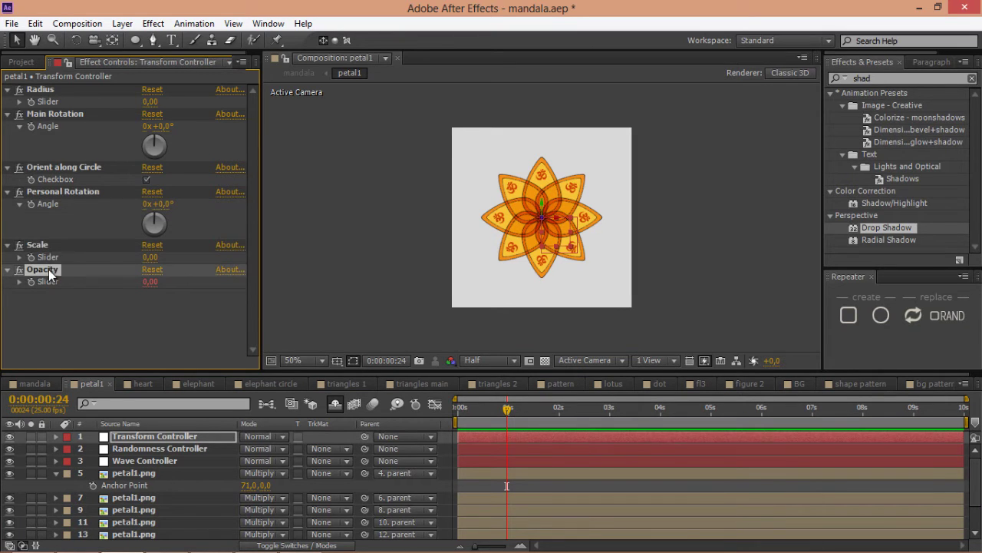
pyautogui.click(82, 167)
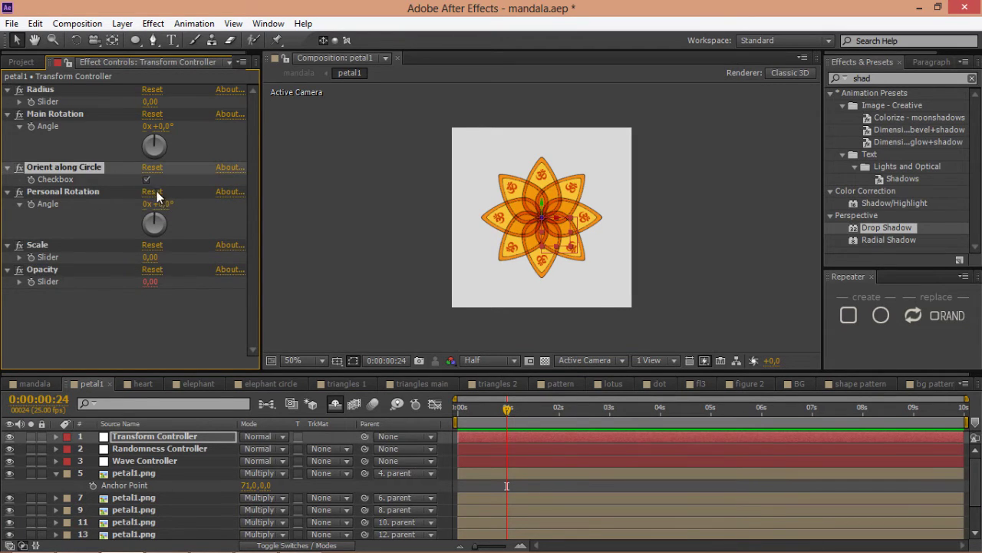
pyautogui.click(146, 180)
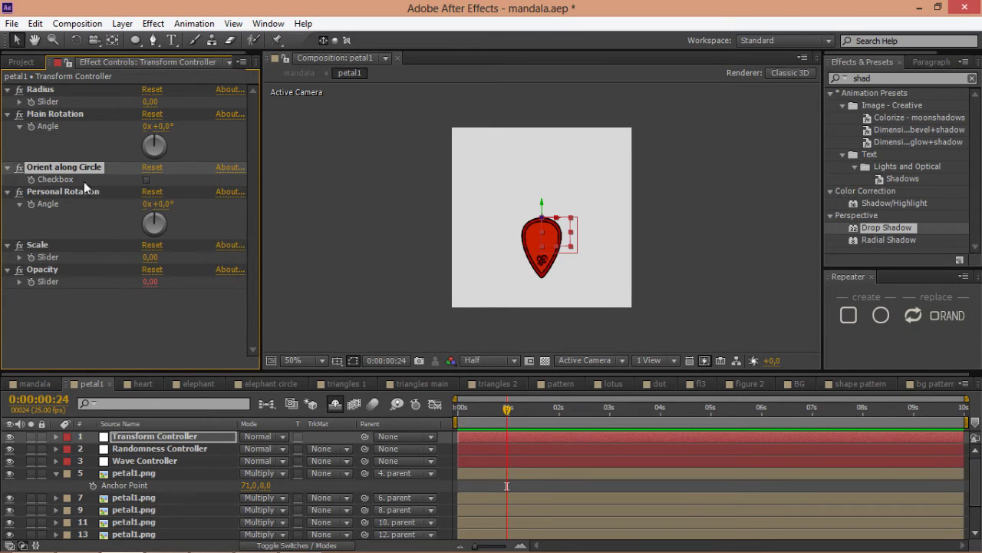
# Set the Transform Controller's Personal Rotation angle to 25° and its Scale slider effect to -5.
pyautogui.click(67, 192)
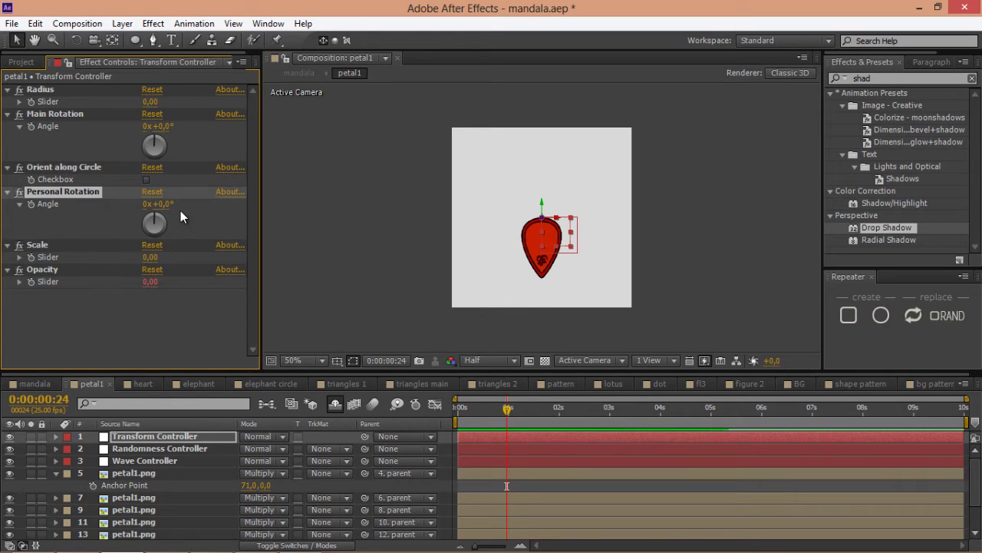
pyautogui.moveTo(165, 210); pyautogui.dragTo(182, 203)
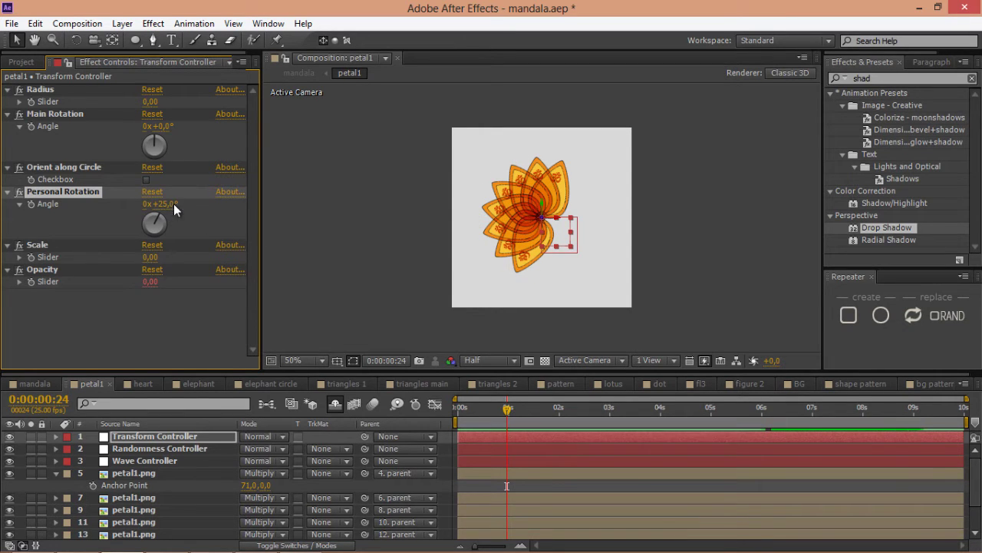
pyautogui.click(40, 247)
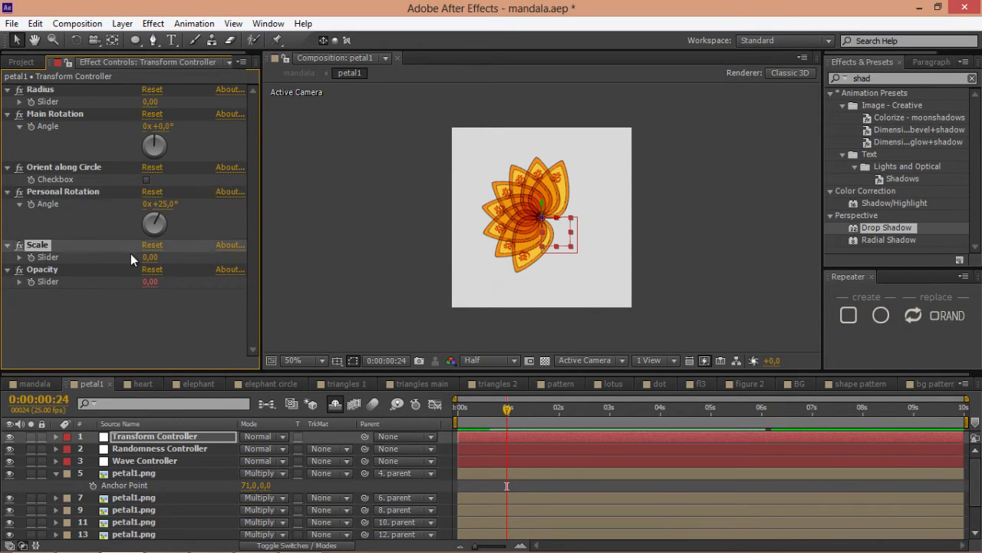
pyautogui.click(149, 258)
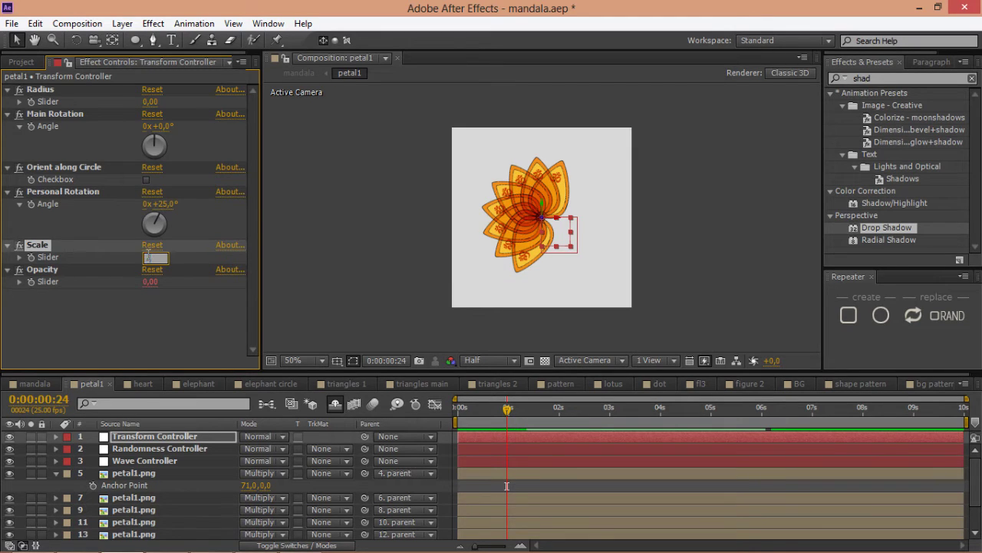
pyautogui.write('-5')
pyautogui.press('Return')
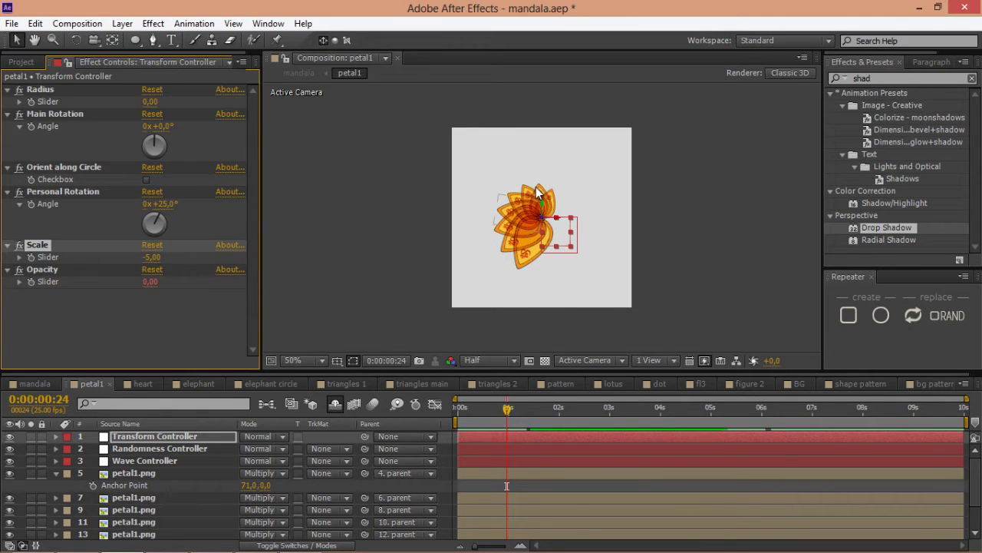
# Set the Transform Controller's Opacity slider to -10.
pyautogui.click(104, 270)
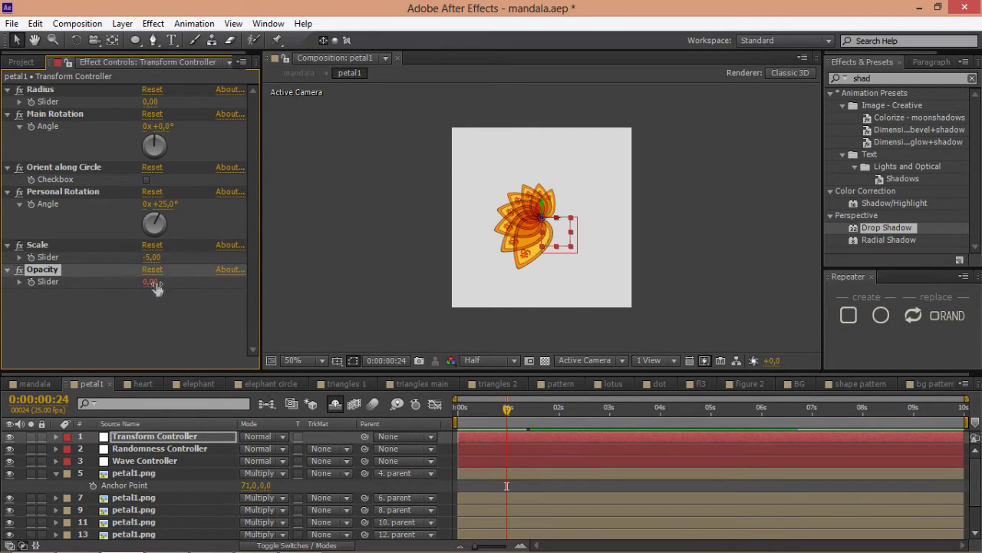
pyautogui.click(151, 282)
pyautogui.write('-10')
pyautogui.press('Return')
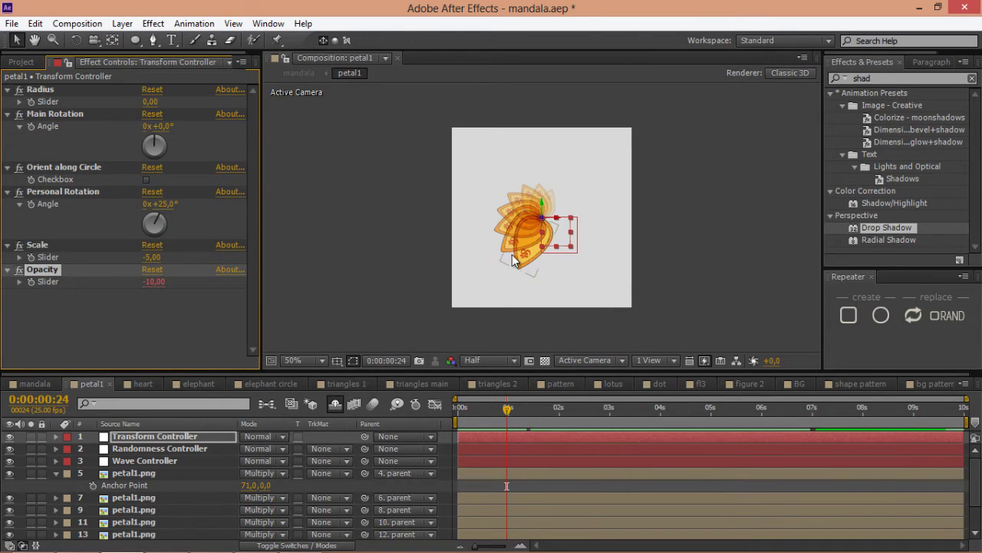
# Reveal the Transform Controller layer's Scale property, try it at 50%, and restore it to 80%.
pyautogui.click(200, 435)
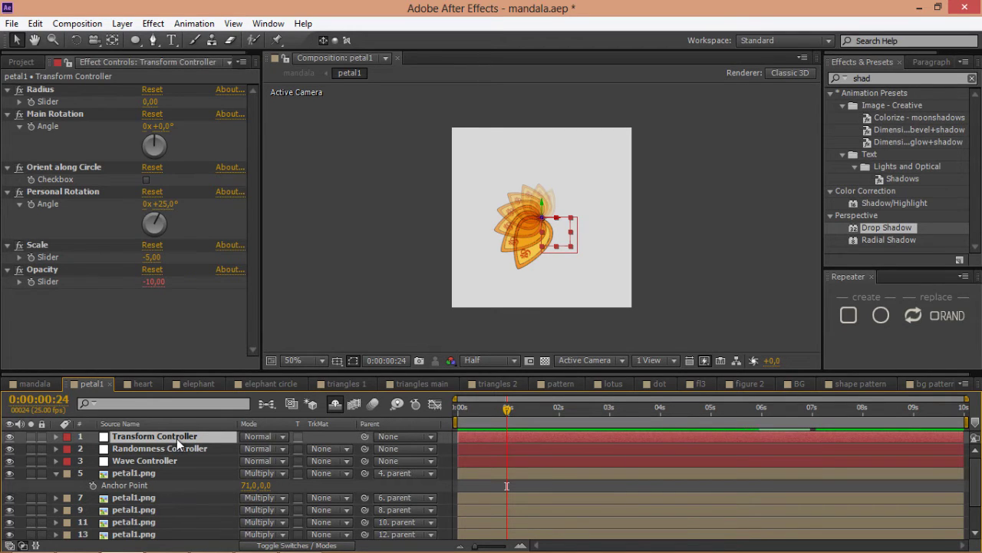
pyautogui.press('s')
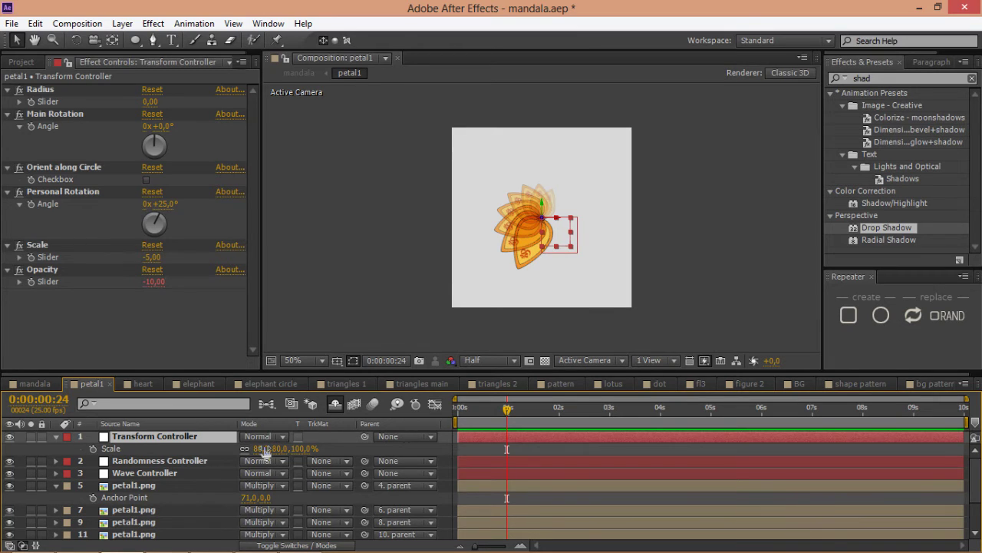
pyautogui.click(158, 450)
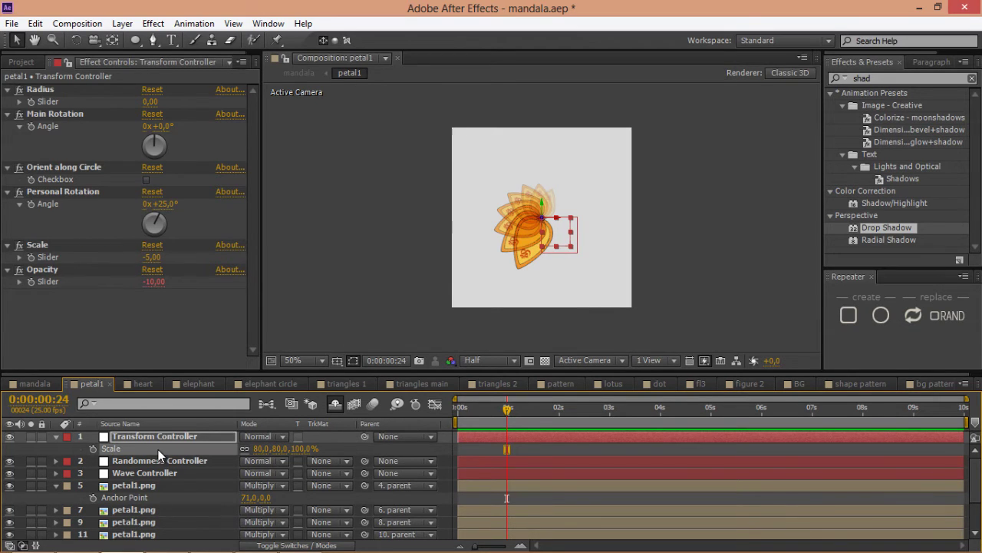
pyautogui.click(280, 450)
pyautogui.write('50')
pyautogui.press('Return')
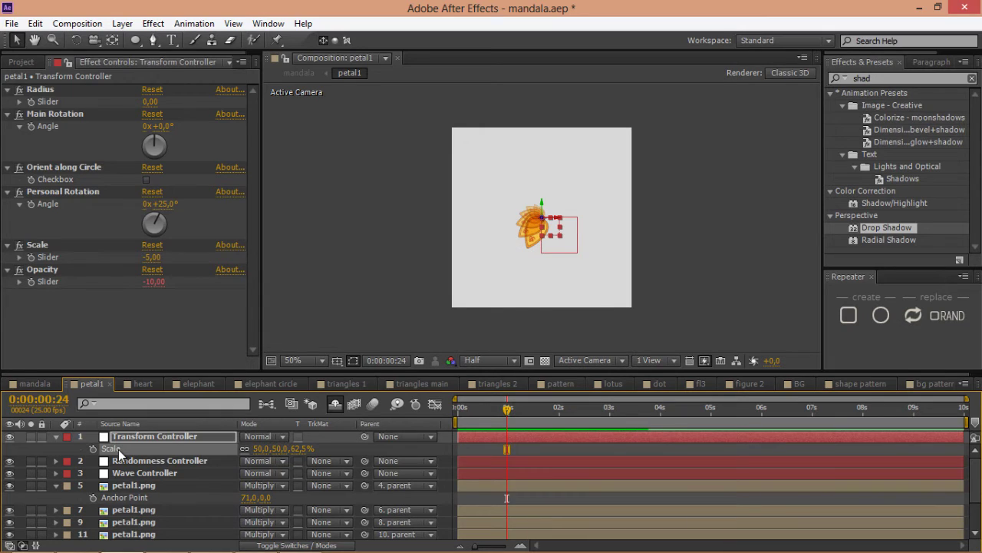
pyautogui.click(96, 267)
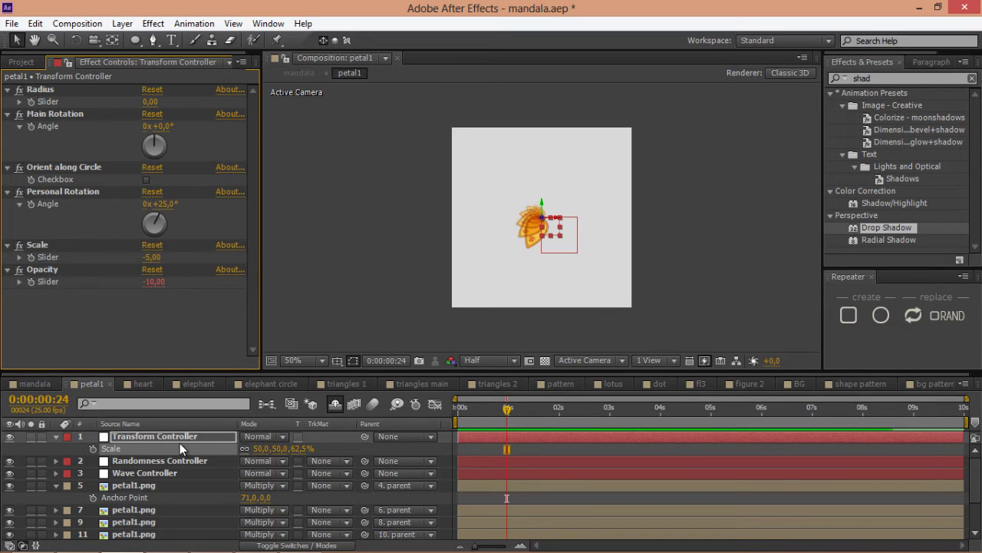
pyautogui.click(280, 448)
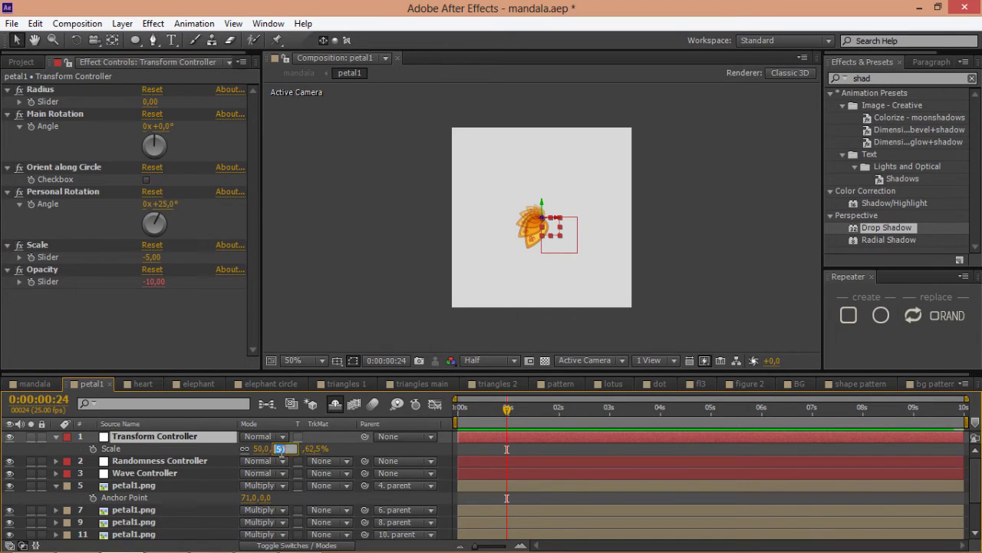
pyautogui.press('Return')
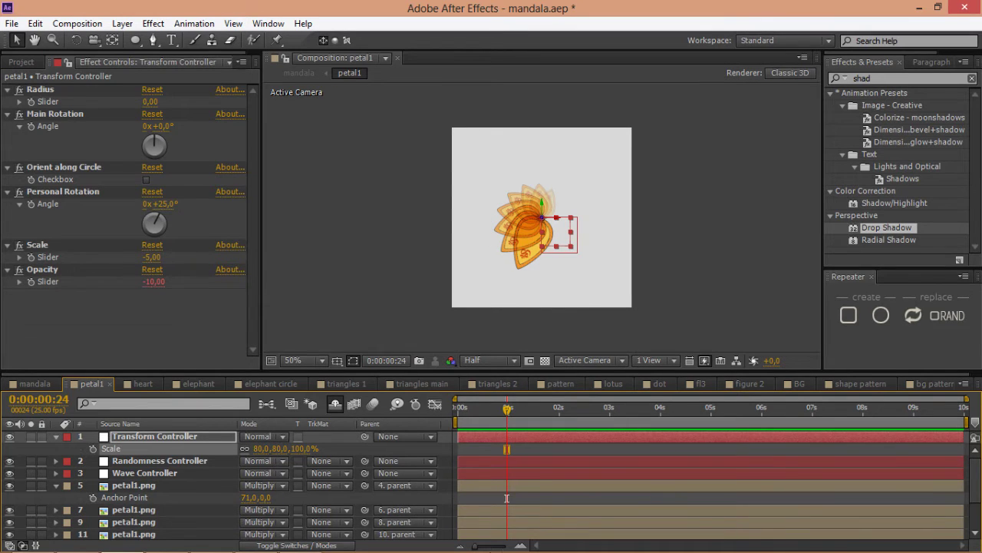
# Add a keyframe for the Transform Controller layer's Scale at 0:00:01:10.
pyautogui.moveTo(515, 546)
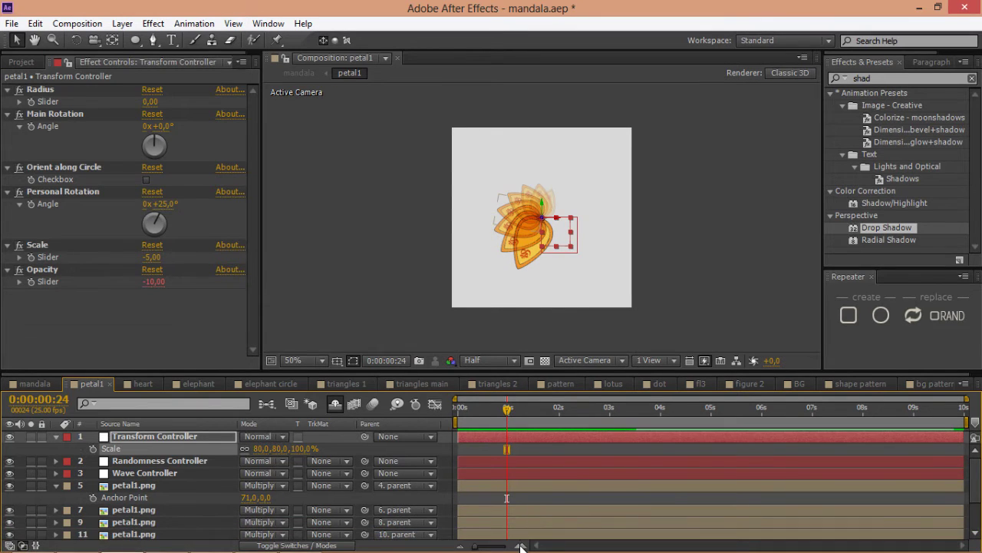
pyautogui.click(520, 546)
pyautogui.click(521, 546)
pyautogui.moveTo(543, 408); pyautogui.dragTo(596, 420)
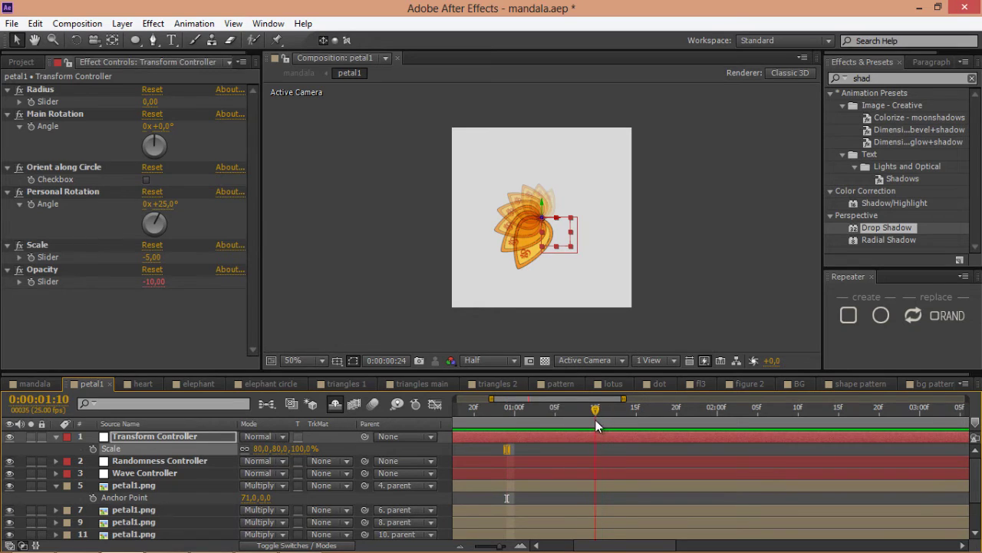
pyautogui.click(92, 449)
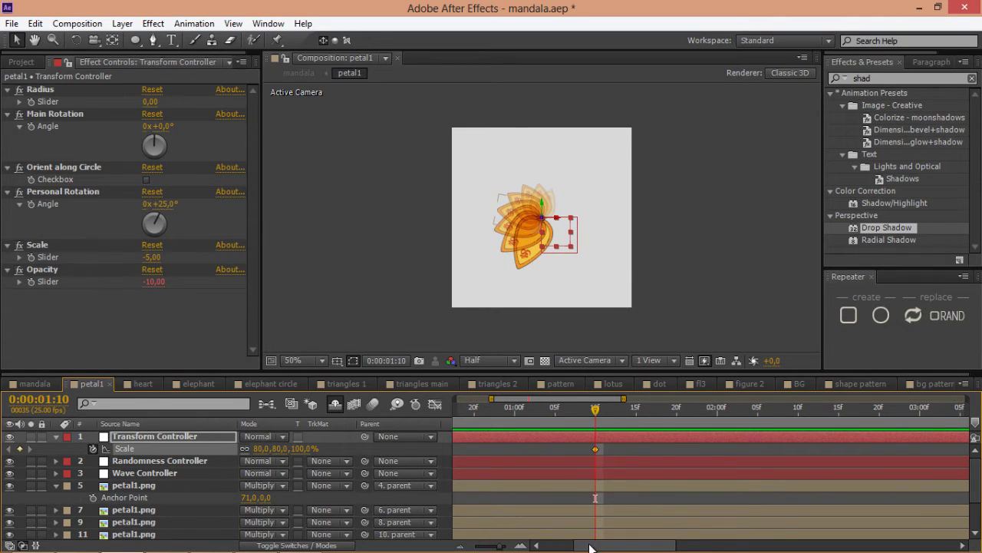
# Keyframe the Transform Controller layer's Scale at 20% at 0:00:00:00.
pyautogui.moveTo(614, 546); pyautogui.dragTo(585, 546)
pyautogui.click(454, 414)
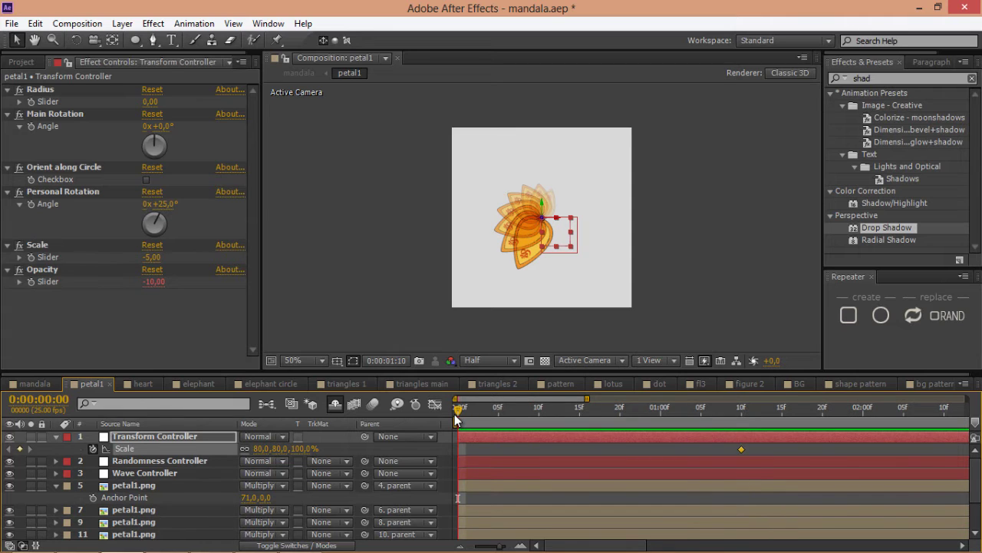
pyautogui.click(261, 448)
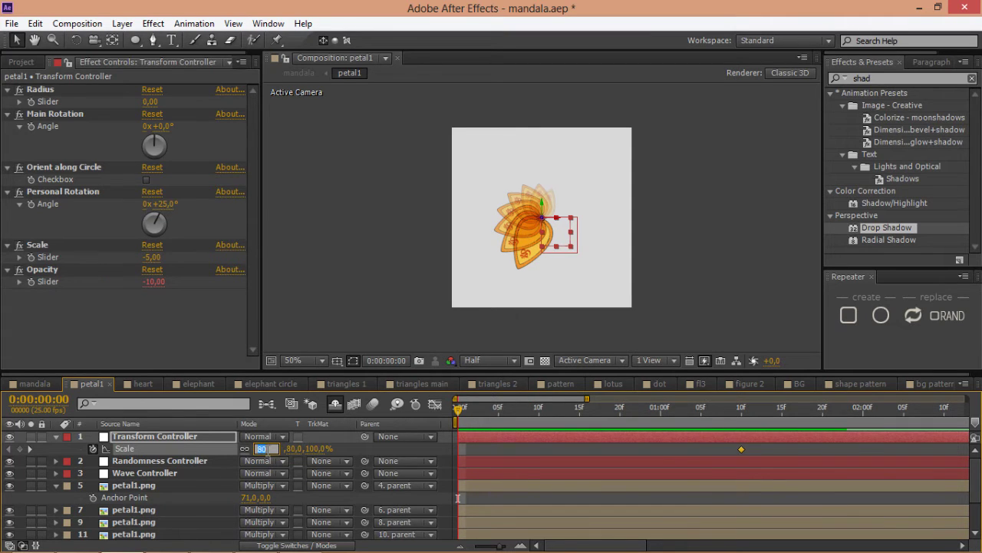
pyautogui.write('20')
pyautogui.press('Return')
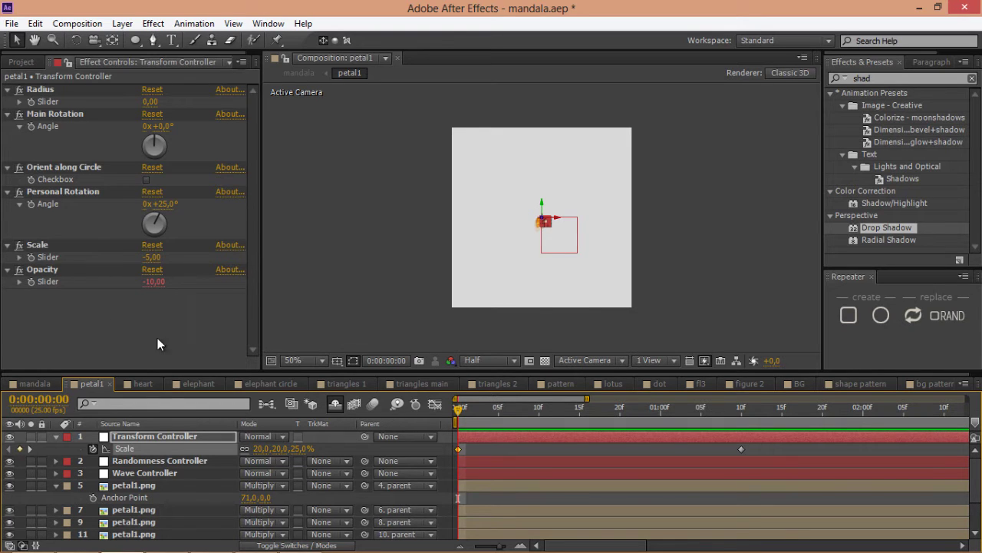
# Add starting keyframes at 0:00:00:00 for the Opacity slider, Scale slider and Personal Rotation angle effects.
pyautogui.click(31, 281)
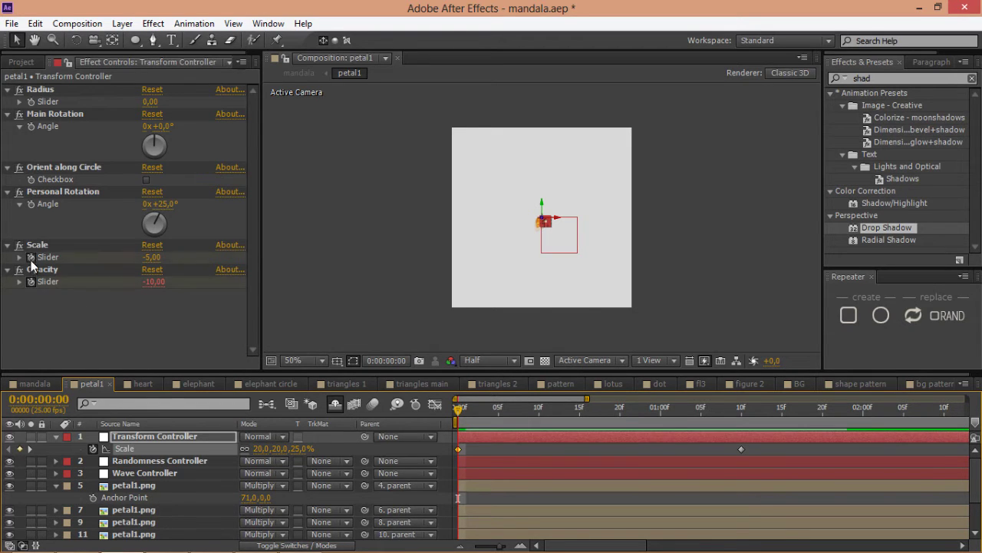
pyautogui.click(30, 258)
pyautogui.click(30, 205)
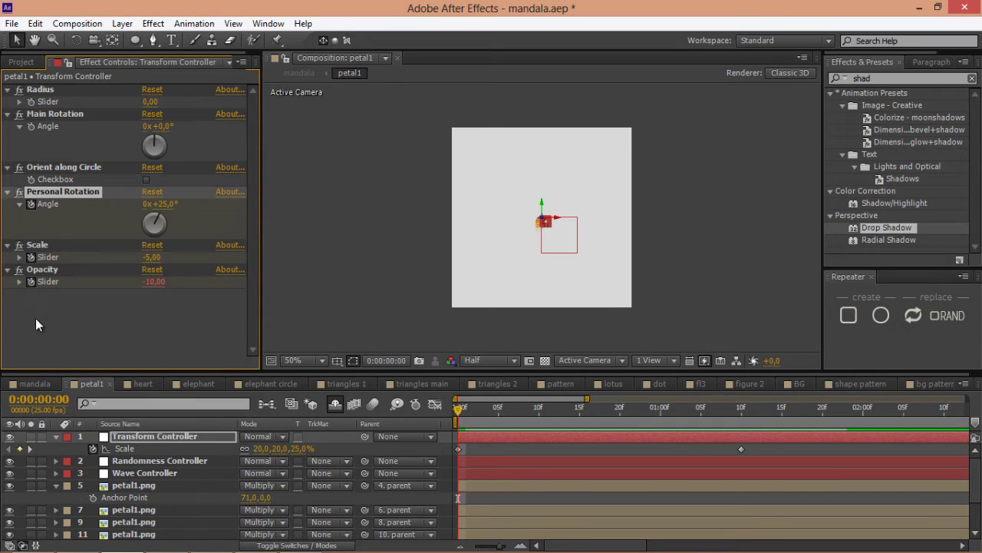
# Reveal all of the Transform Controller's keyframed properties and apply Easy Ease to all their keyframes.
pyautogui.click(513, 440)
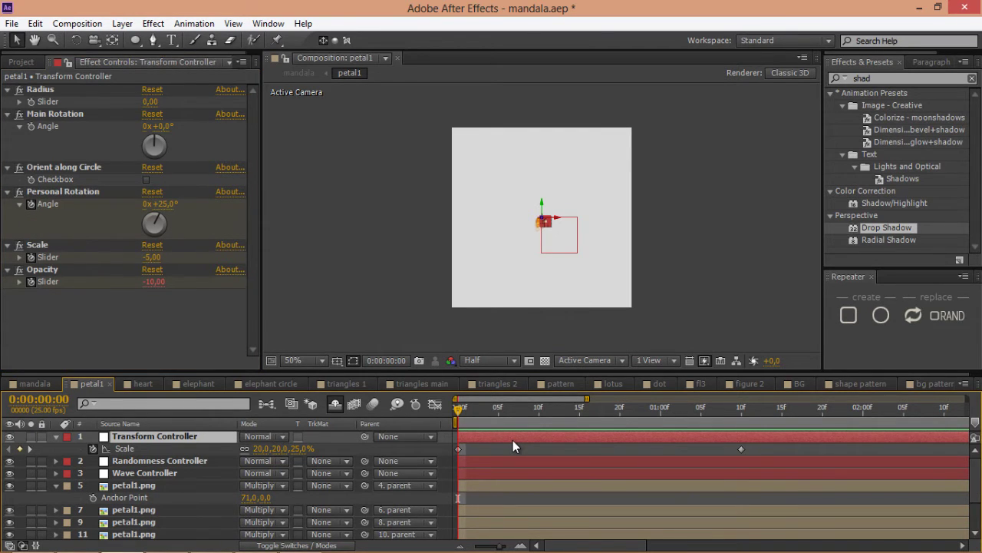
pyautogui.press('u')
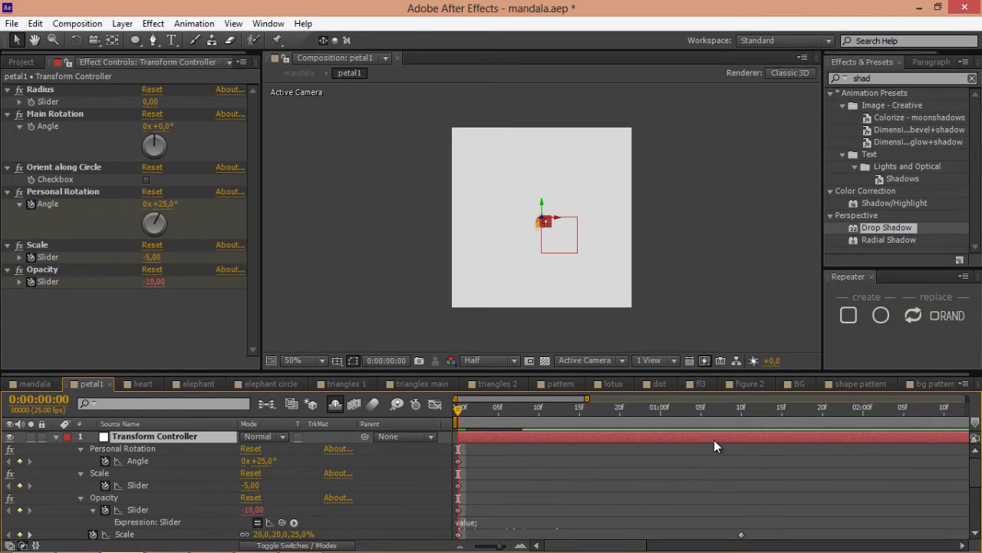
pyautogui.moveTo(743, 372); pyautogui.dragTo(744, 354)
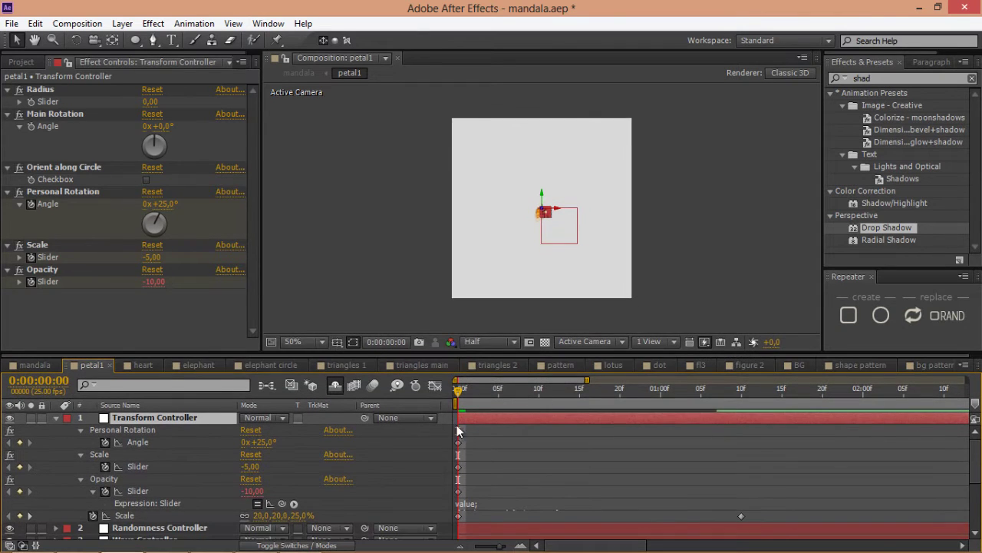
pyautogui.moveTo(763, 438); pyautogui.dragTo(449, 530)
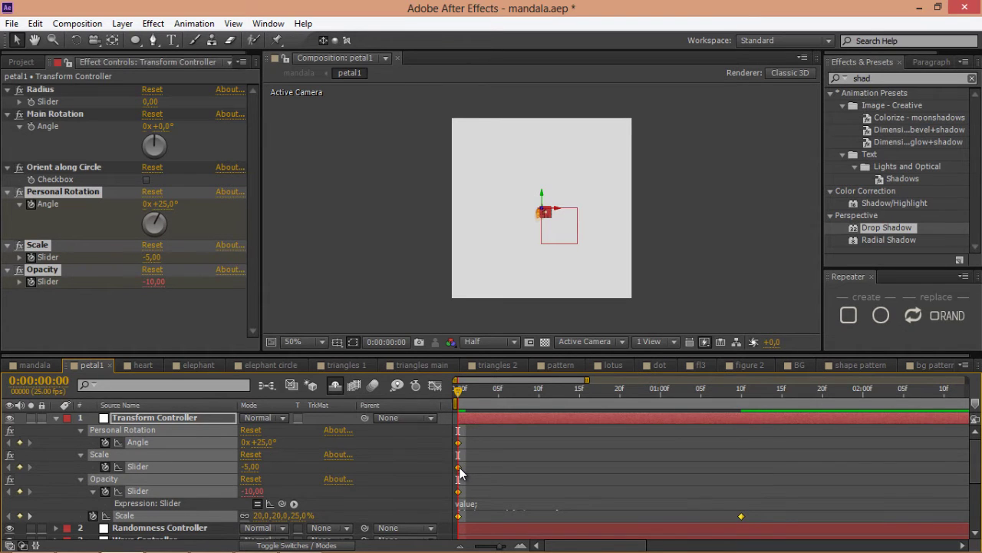
pyautogui.rightClick(459, 466)
pyautogui.moveTo(484, 459)
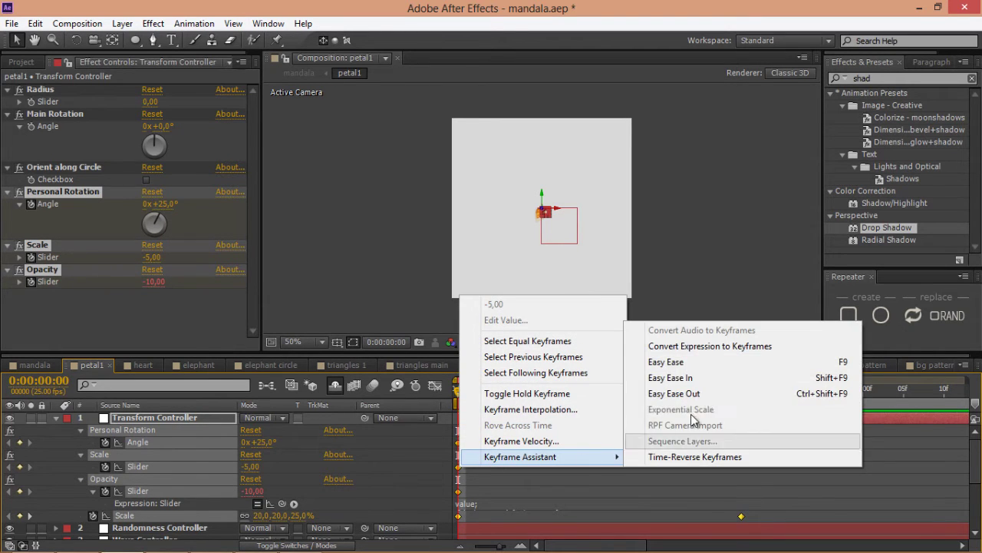
pyautogui.click(693, 361)
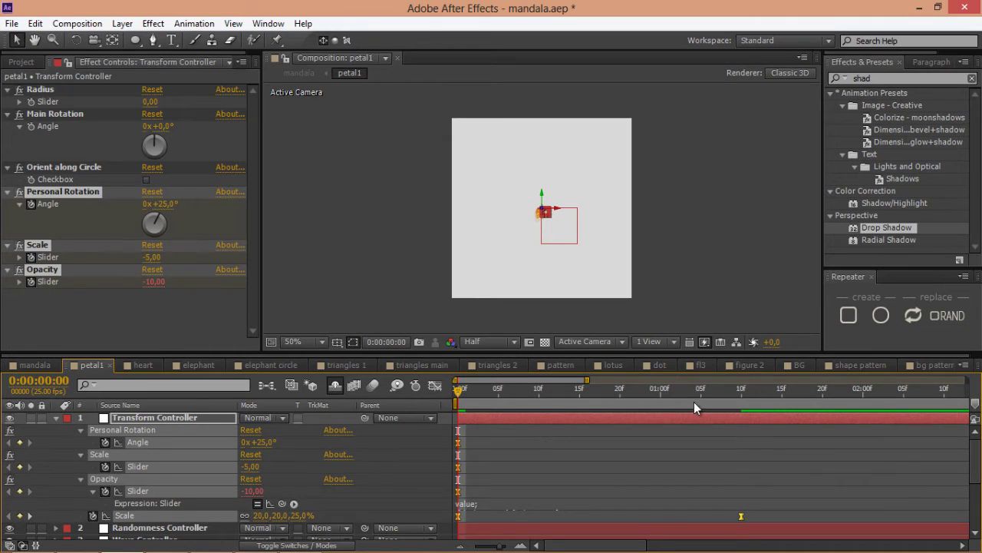
# Keyframe the Personal Rotation angle at 45° at 0:00:01:10.
pyautogui.moveTo(694, 401); pyautogui.dragTo(735, 406)
pyautogui.hotkey('ctrl', 'v')
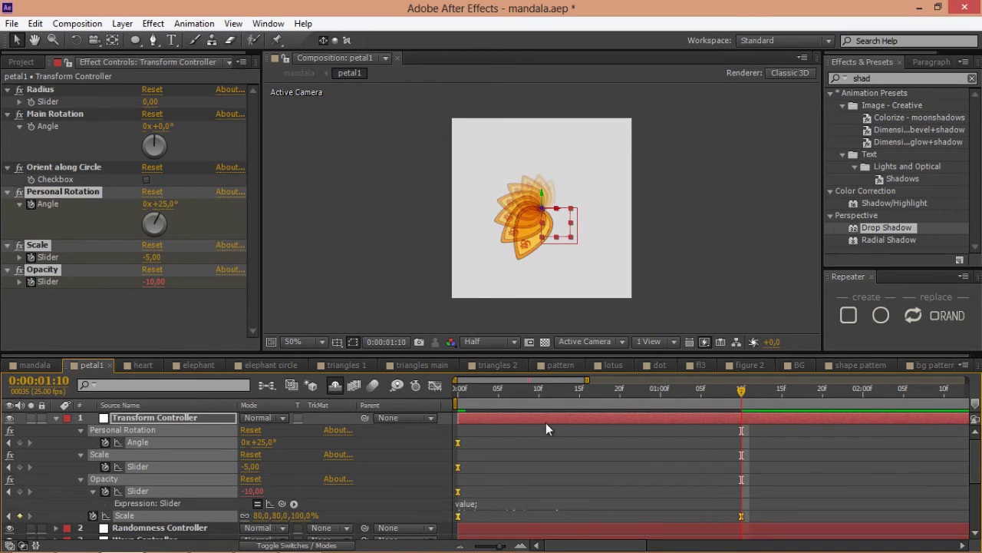
pyautogui.click(286, 441)
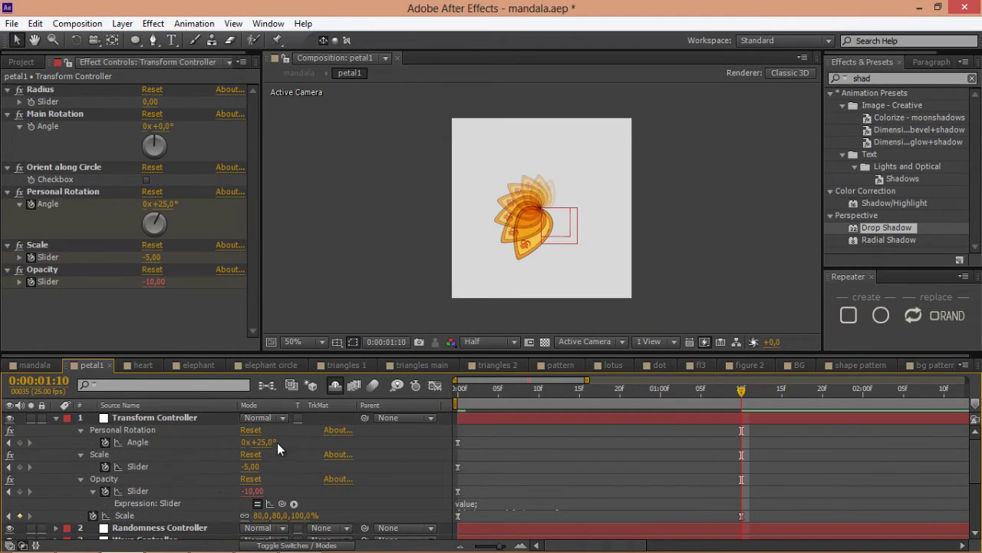
pyautogui.click(272, 444)
pyautogui.write('45')
pyautogui.press('Return')
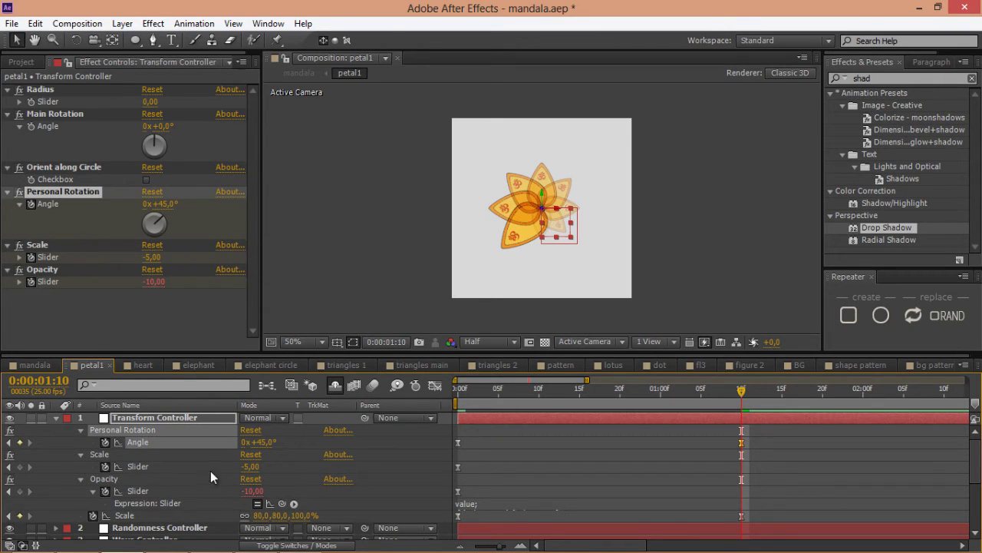
# Keyframe the Scale and Opacity slider effects at 0 at 0:00:01:10, and return to the first frame.
pyautogui.click(250, 467)
pyautogui.write('0')
pyautogui.press('Return')
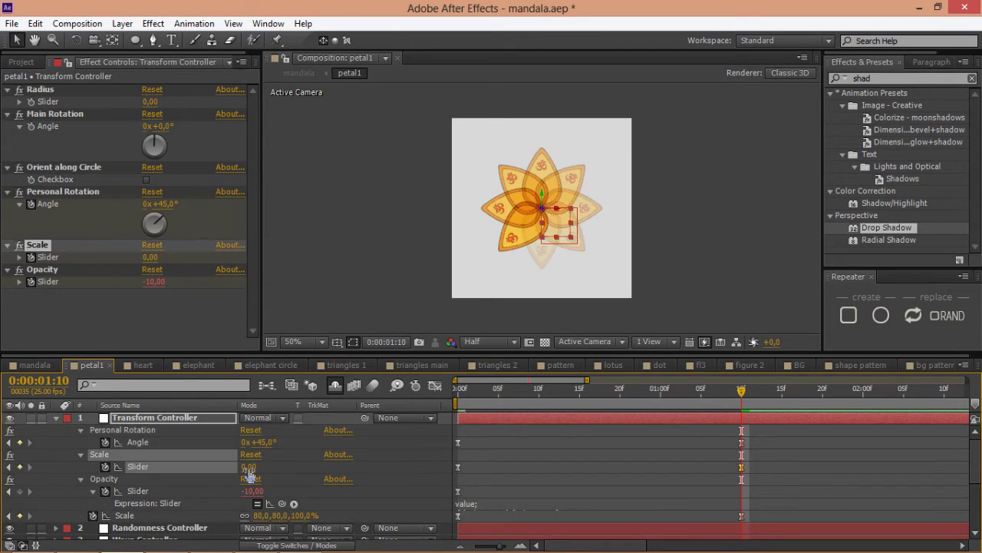
pyautogui.click(254, 491)
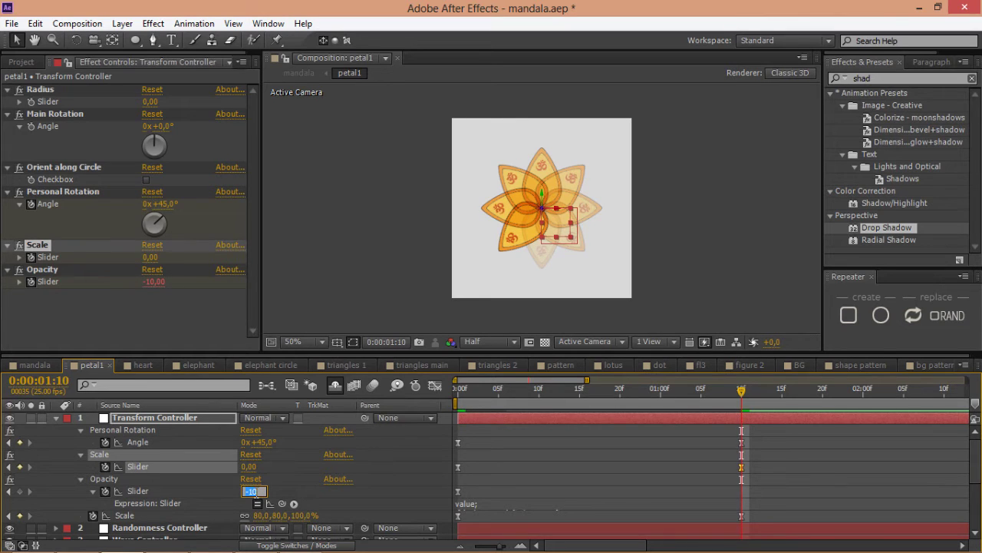
pyautogui.write('0')
pyautogui.press('Return')
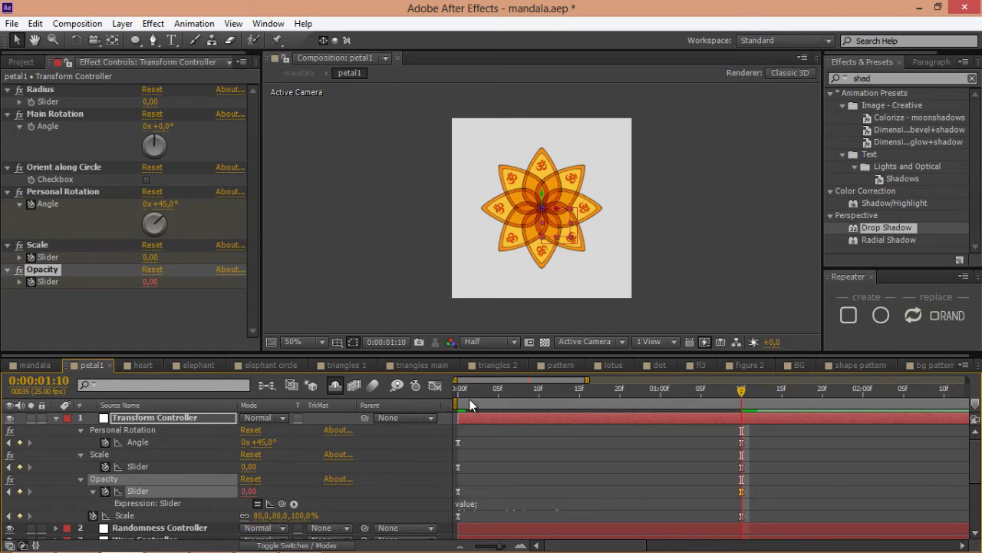
pyautogui.press('Home')
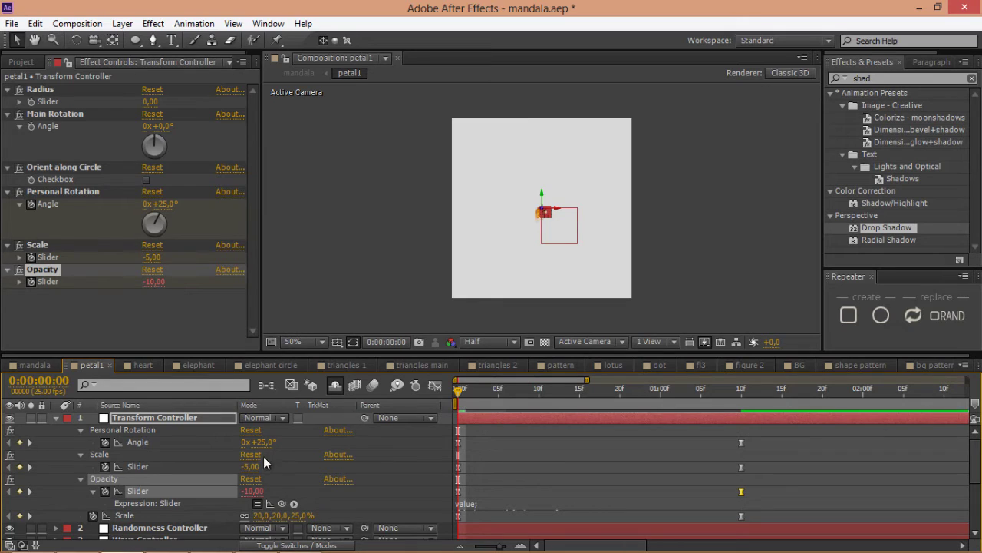
# On the first frame, set the petal's Personal Rotation to 0°, Scale slider to -20 and Opacity slider to -80, and scrub the result.
pyautogui.click(261, 442)
pyautogui.write('0')
pyautogui.press('Return')
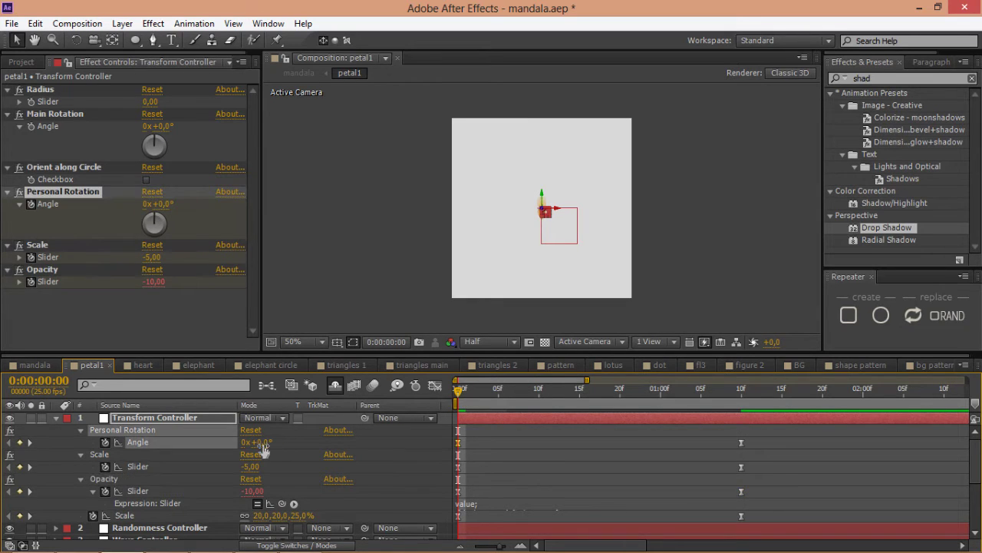
pyautogui.click(248, 467)
pyautogui.write('-20')
pyautogui.press('Return')
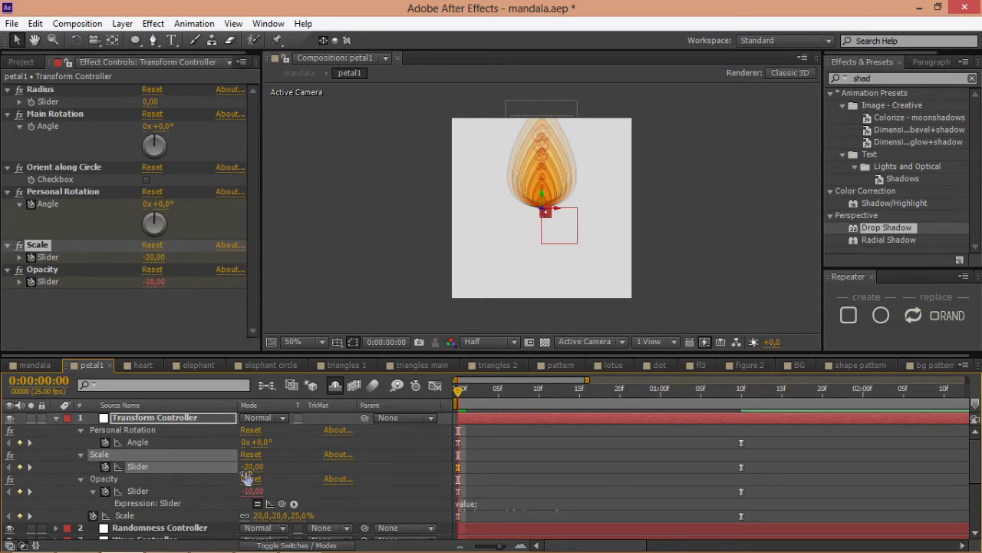
pyautogui.click(253, 491)
pyautogui.write('-80')
pyautogui.press('Return')
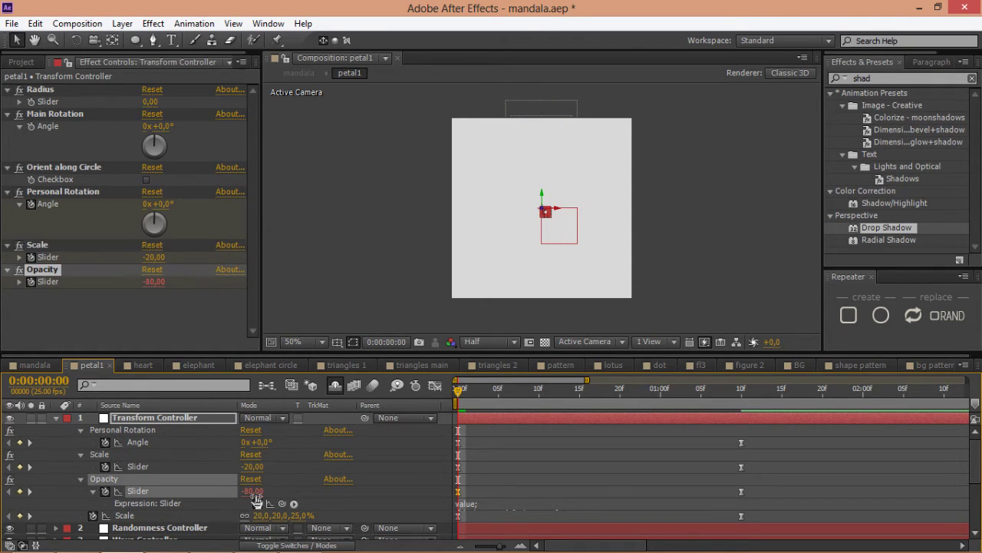
pyautogui.click(483, 389)
pyautogui.moveTo(518, 390); pyautogui.dragTo(533, 388)
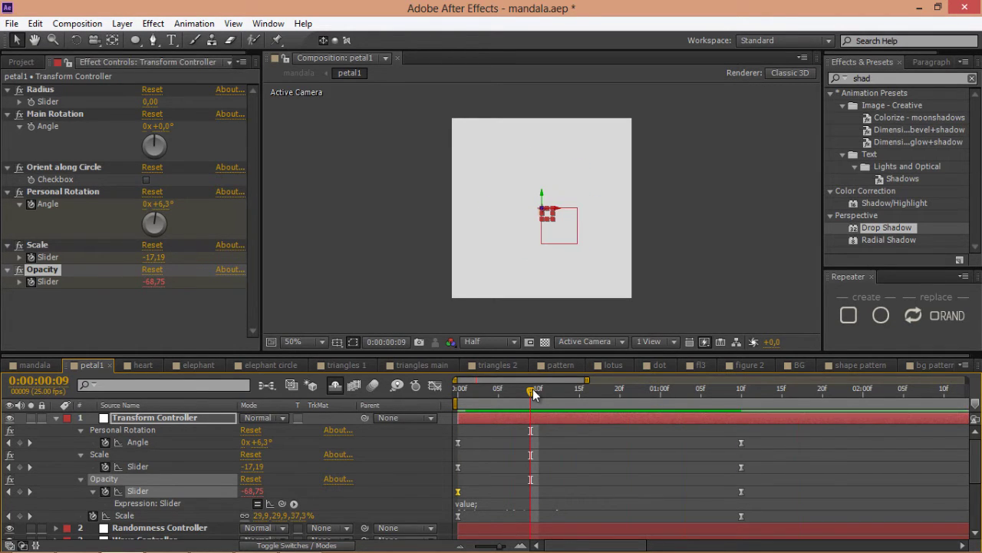
# In the value graph, lengthen the incoming ease handle of the last Personal Rotation keyframe to about frame 4.
pyautogui.moveTo(779, 439); pyautogui.dragTo(720, 459)
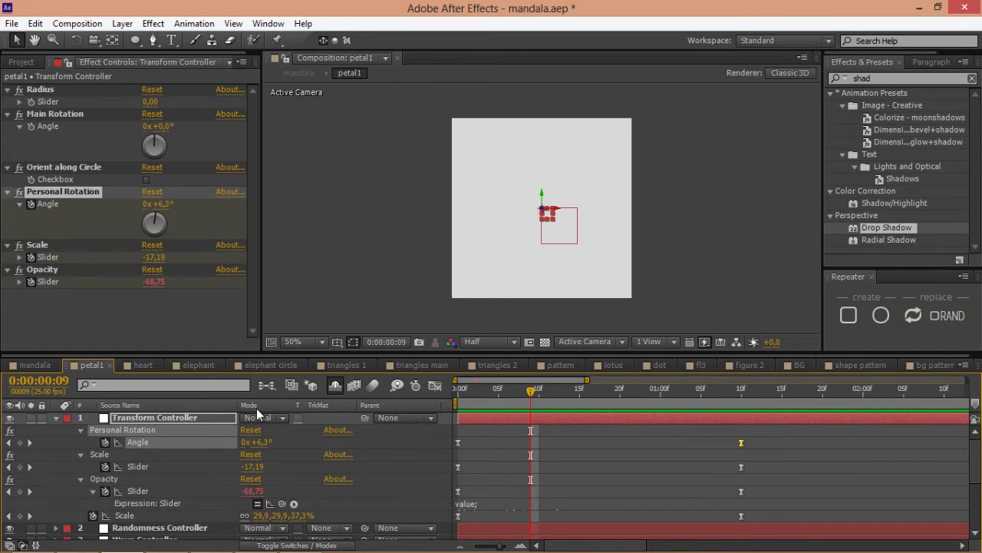
pyautogui.click(436, 387)
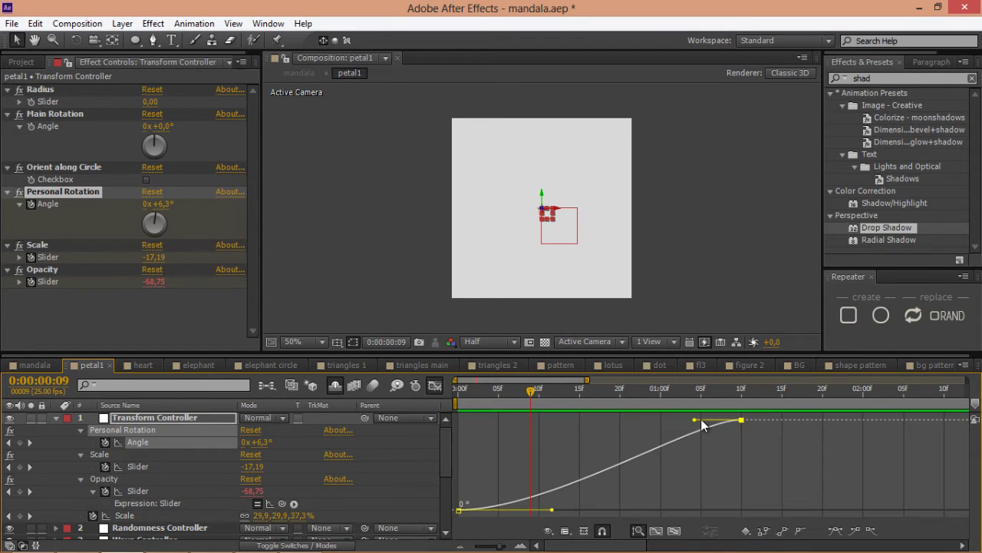
pyautogui.moveTo(693, 420); pyautogui.dragTo(493, 420)
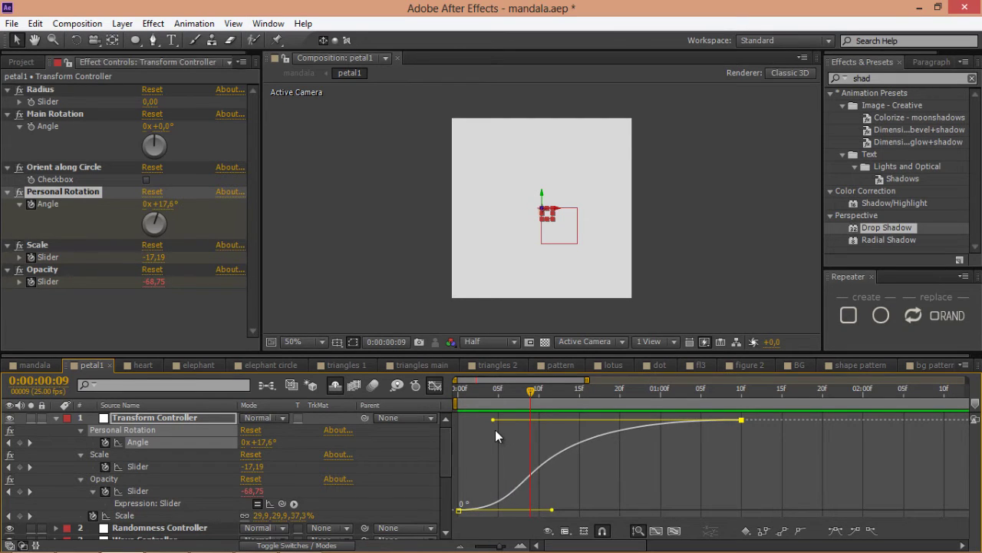
# Lengthen the incoming ease handles of the last Scale and Opacity slider keyframes to about frame 15, and return to the keyframe view.
pyautogui.click(140, 466)
pyautogui.keyDown('shift'); pyautogui.click(145, 492); pyautogui.keyUp('shift')
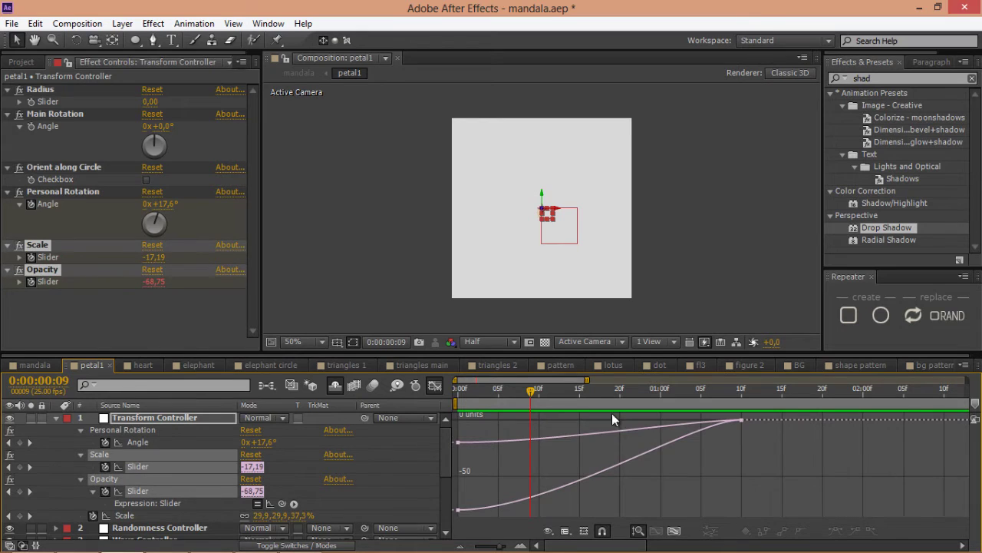
pyautogui.click(735, 418)
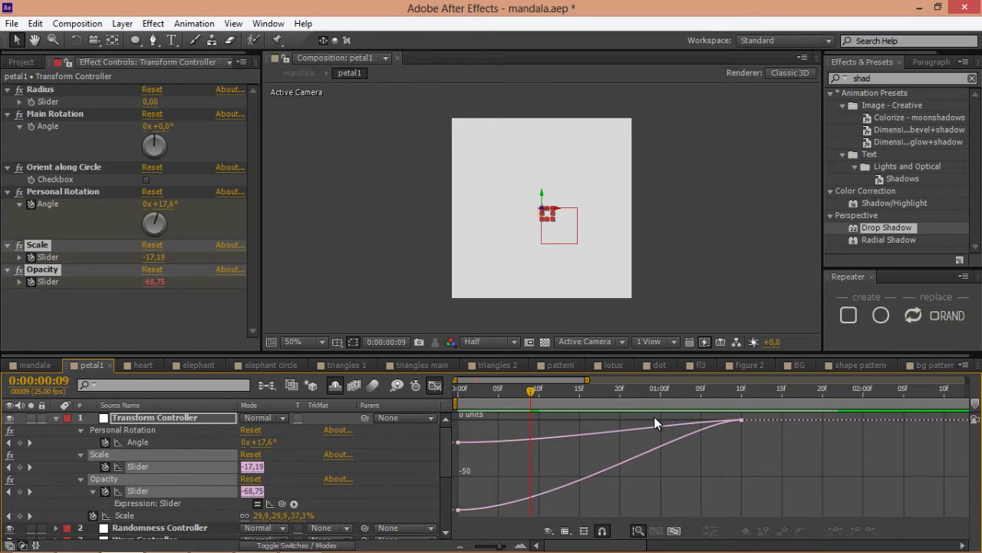
pyautogui.moveTo(693, 418); pyautogui.dragTo(789, 472)
pyautogui.moveTo(695, 423); pyautogui.dragTo(582, 423)
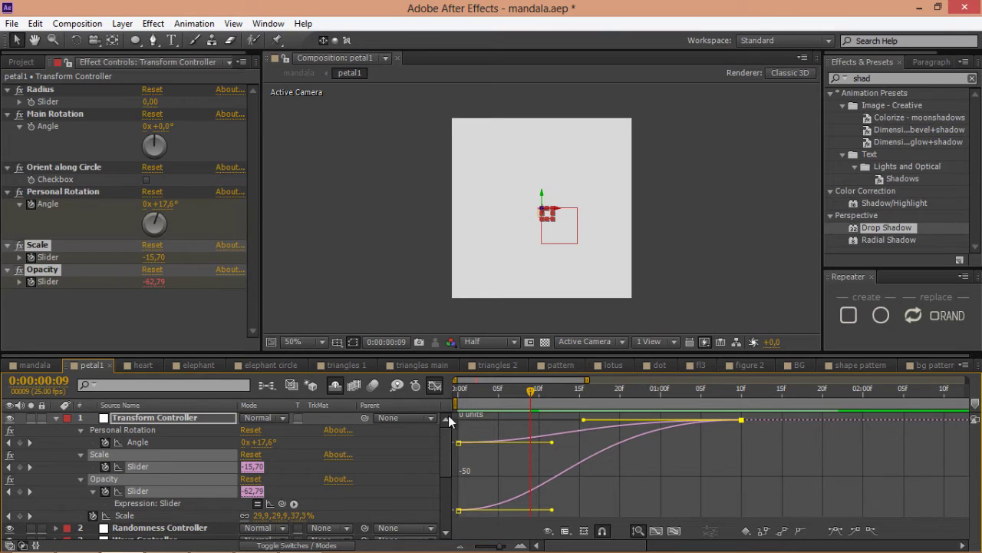
pyautogui.click(435, 387)
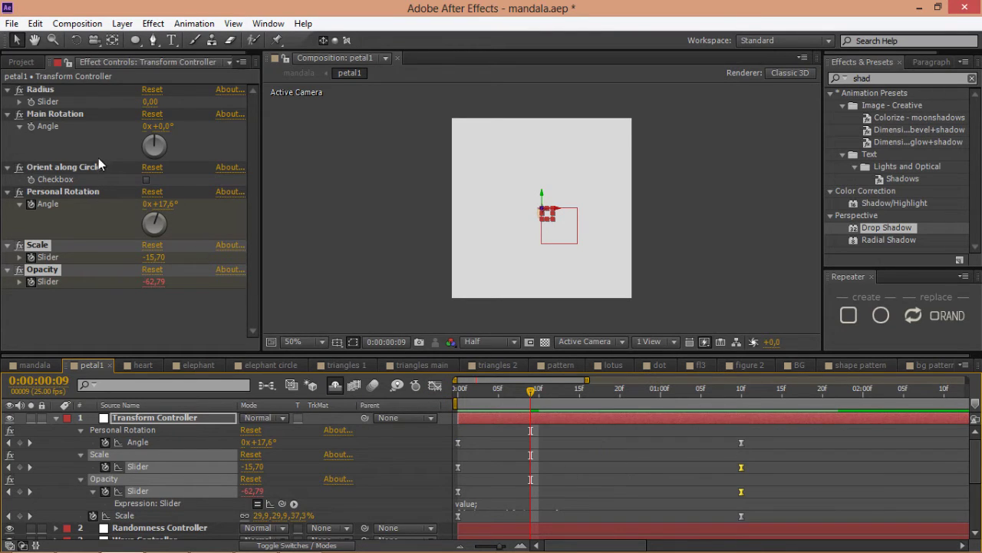
# Drive the Main Rotation angle with the expression 20*time and preview the unfolding, rotating petals.
pyautogui.click(38, 114)
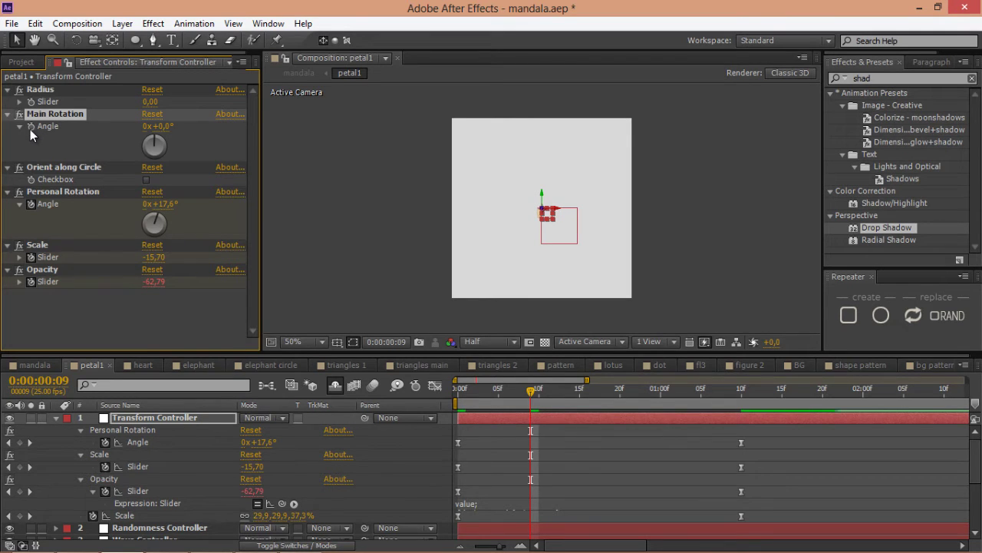
pyautogui.keyDown('alt'); pyautogui.click(31, 127); pyautogui.keyUp('alt')
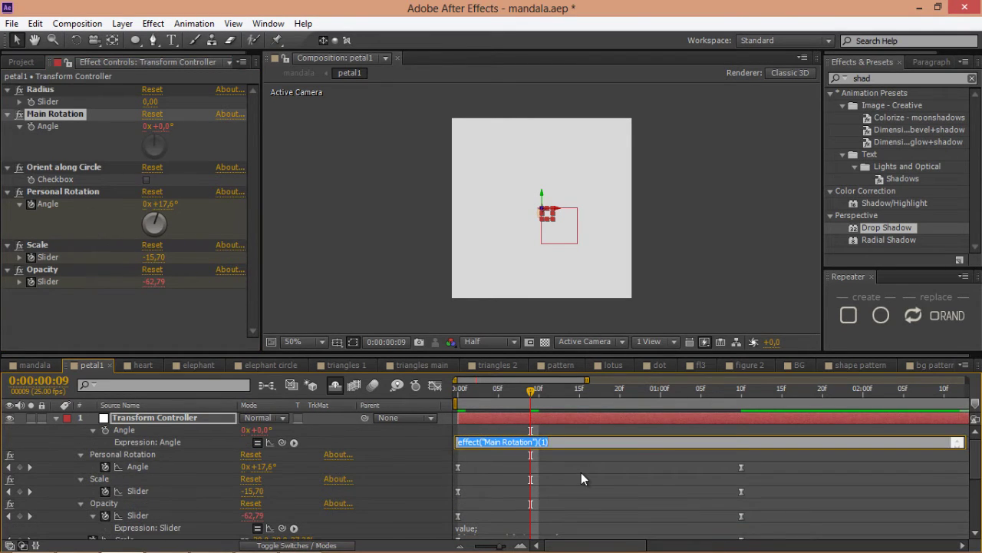
pyautogui.write('20')
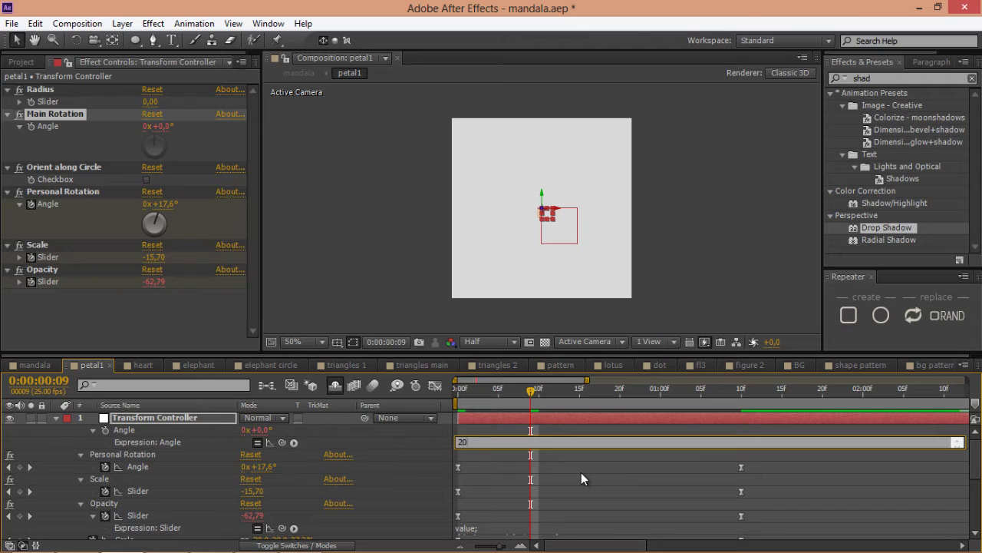
pyautogui.write('*time')
pyautogui.press('KP_Enter')
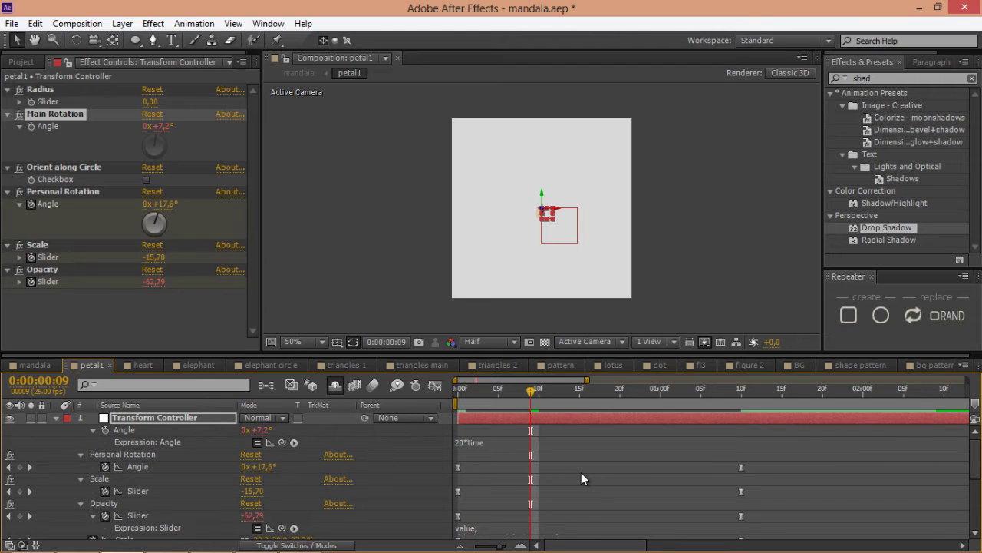
pyautogui.moveTo(553, 390); pyautogui.dragTo(838, 393)
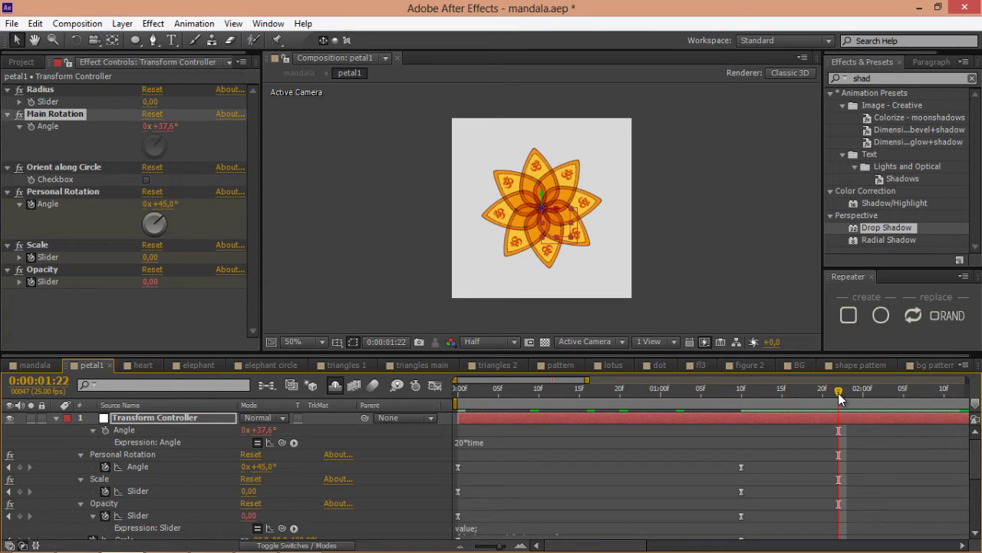
pyautogui.press('space')
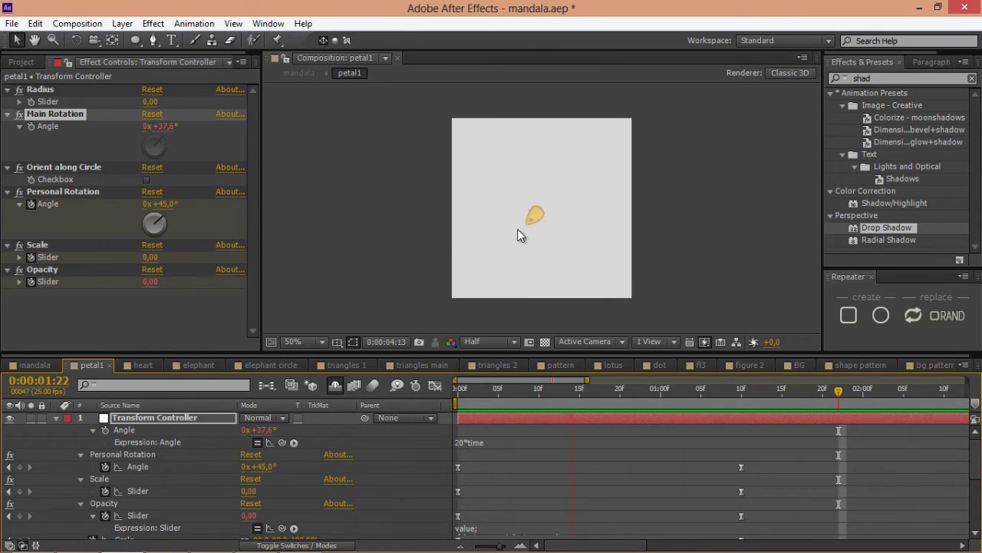
pyautogui.press('space')
# In the heart composition, add keyframes at 0:00:01:10 to the Transform Controller's Opacity and Scale slider effects.
pyautogui.click(141, 364)
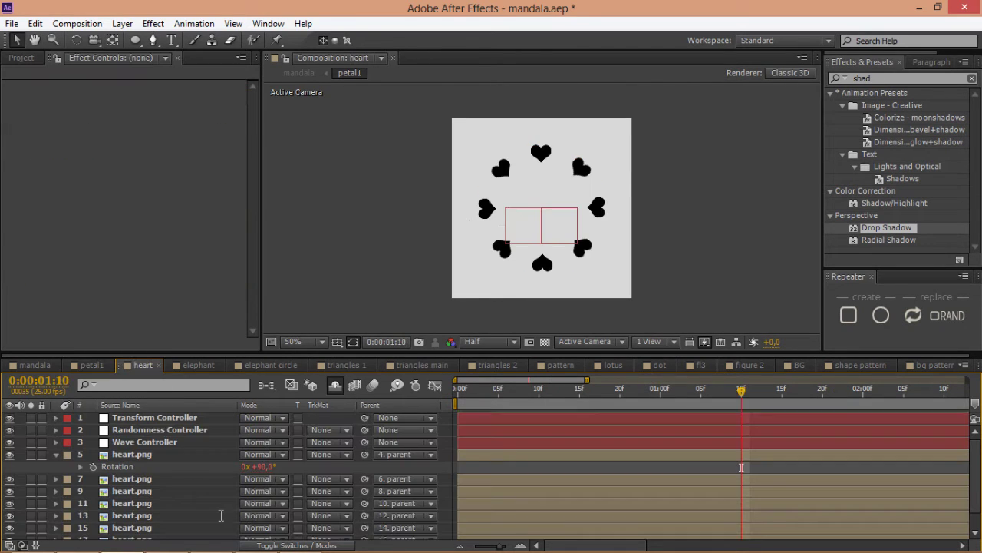
pyautogui.click(130, 419)
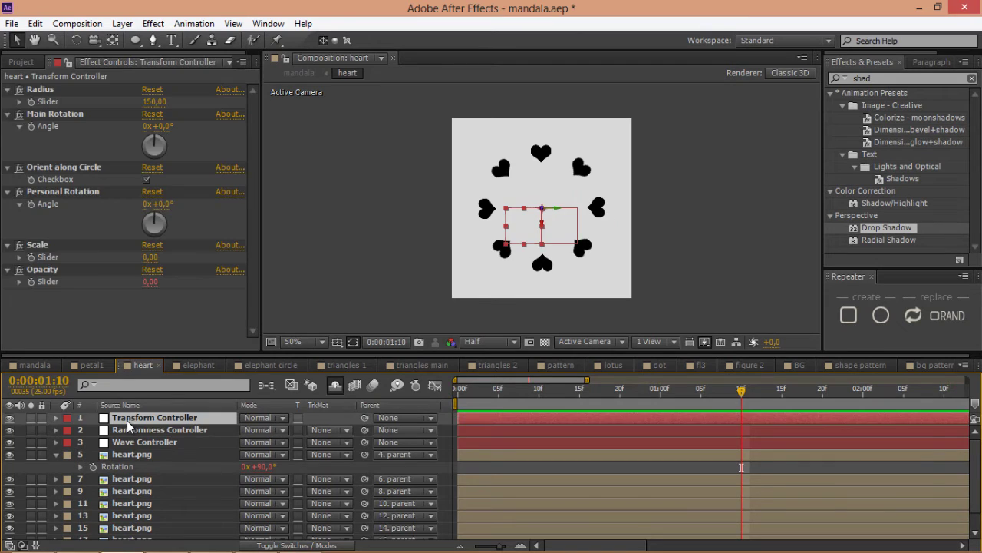
pyautogui.click(34, 271)
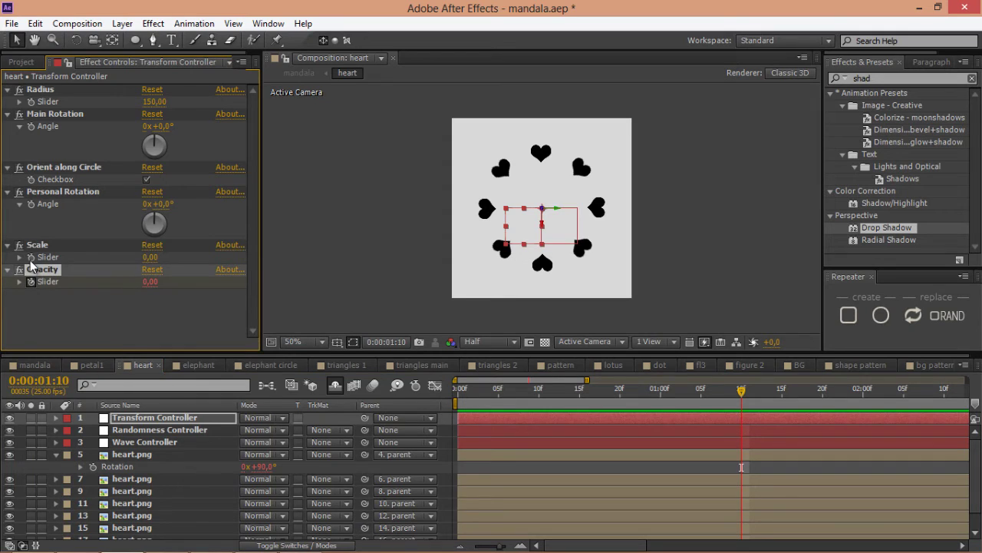
pyautogui.click(31, 258)
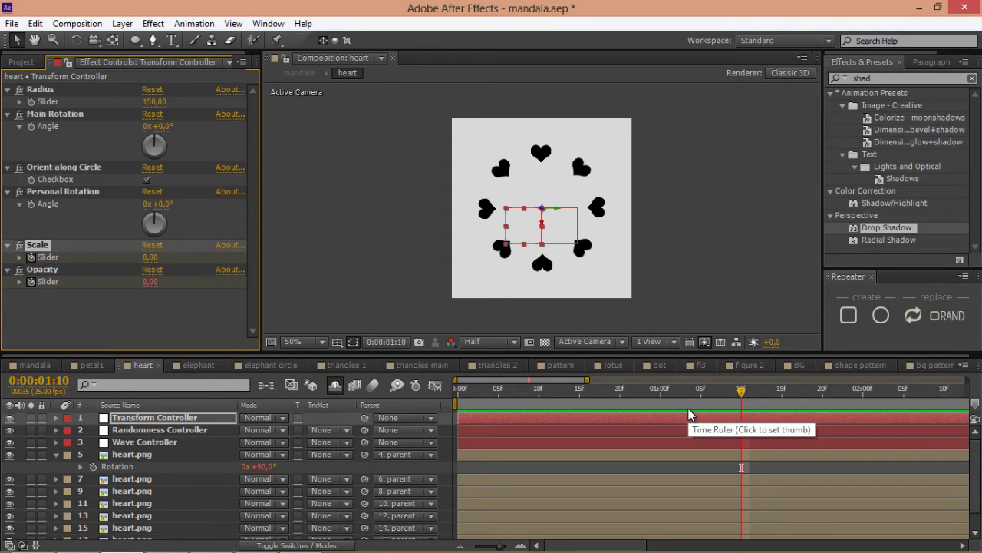
# Reveal the Transform Controller's keyframes plus its layer Scale and Opacity, and keyframe both layer properties at 0:00:01:10.
pyautogui.press('u')
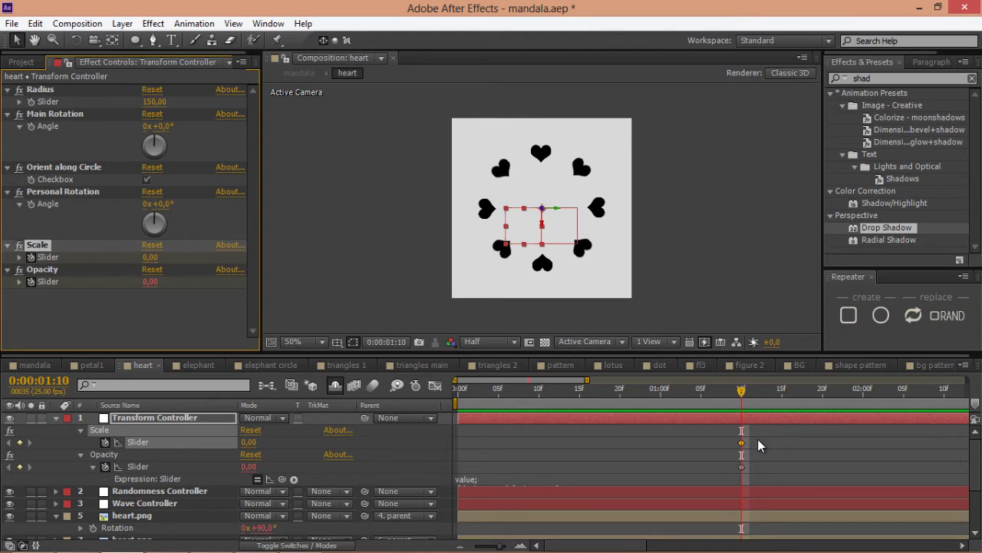
pyautogui.hotkey('shift', 's')
pyautogui.hotkey('shift', 't')
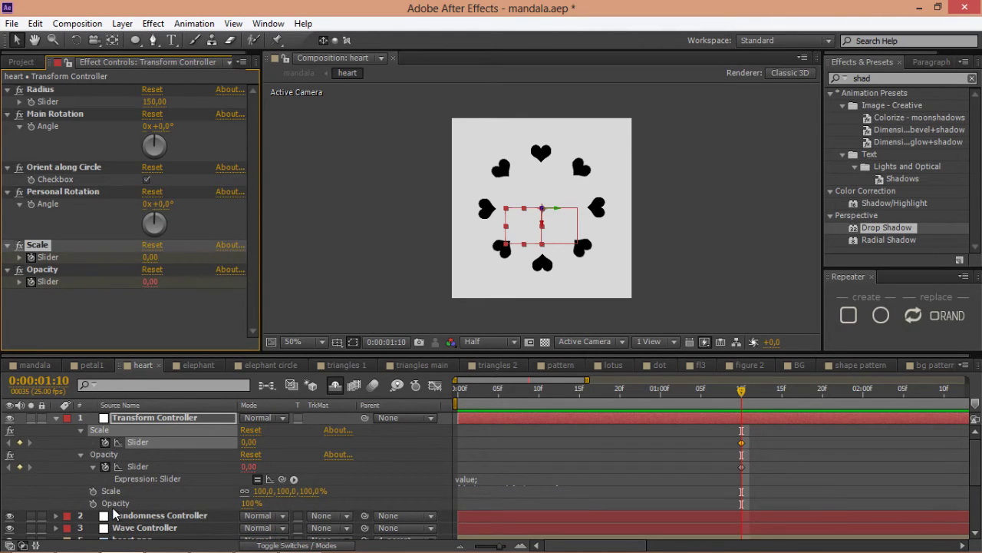
pyautogui.click(93, 491)
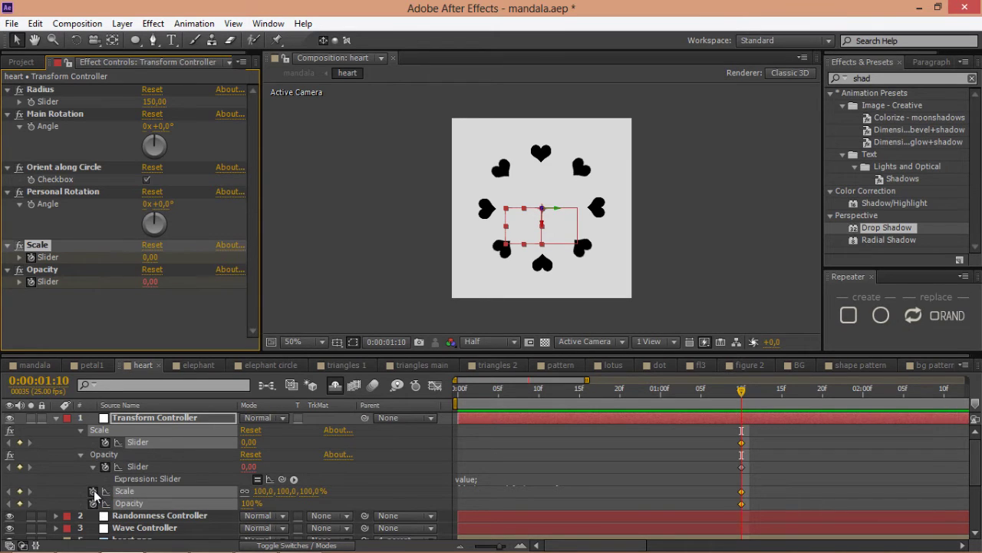
pyautogui.click(93, 503)
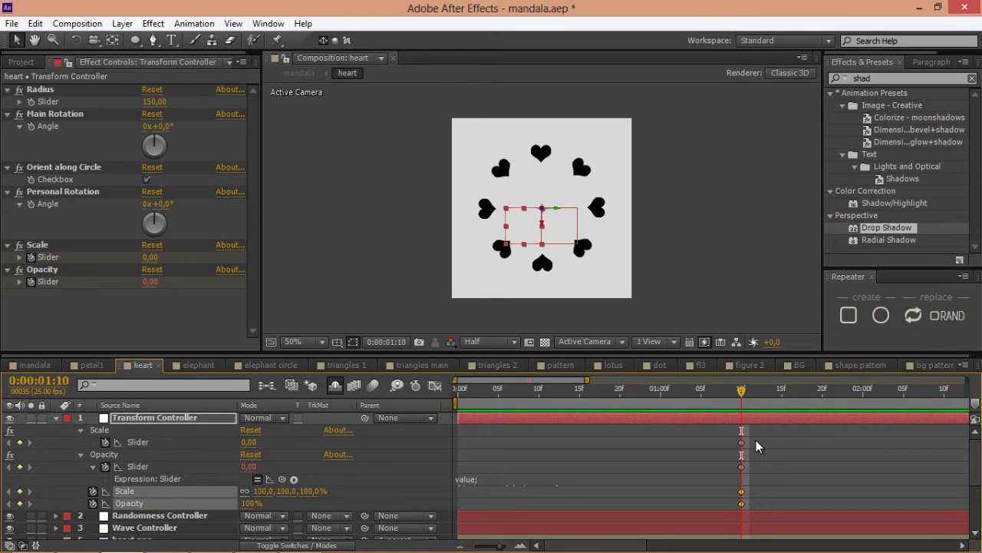
# Apply Easy Ease to all four of the Transform Controller's keyframes at 0:00:01:10.
pyautogui.moveTo(756, 440); pyautogui.dragTo(726, 505)
pyautogui.rightClick(742, 466)
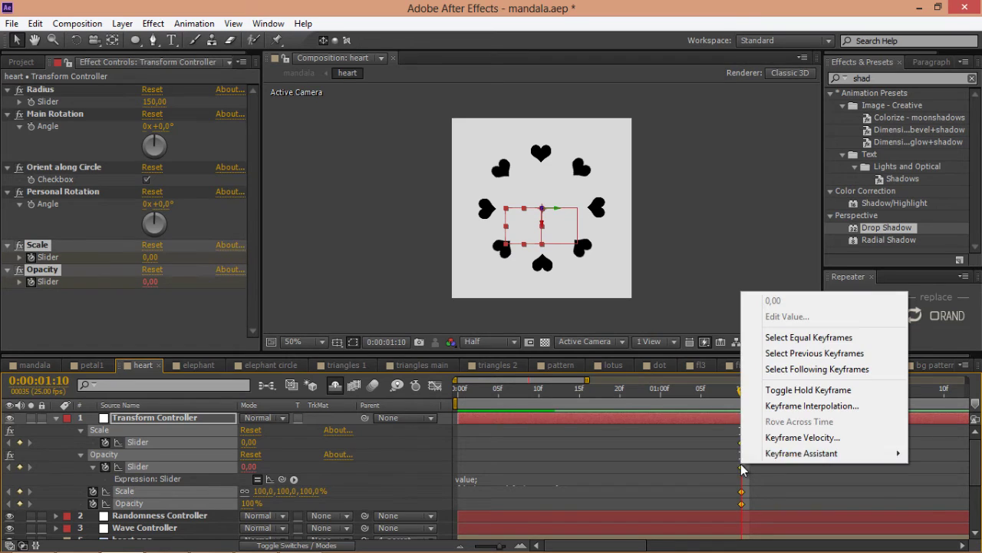
pyautogui.moveTo(750, 461)
pyautogui.click(583, 359)
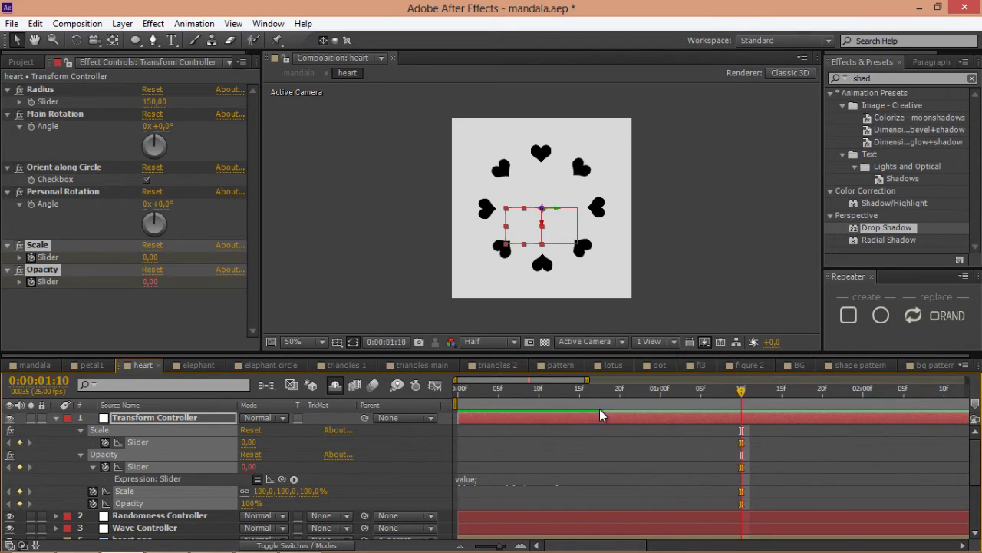
# At 0:00:00:00, set the heart controller's Scale slider to -15 and its Opacity slider to -10.
pyautogui.click(580, 397)
pyautogui.moveTo(567, 401); pyautogui.dragTo(456, 399)
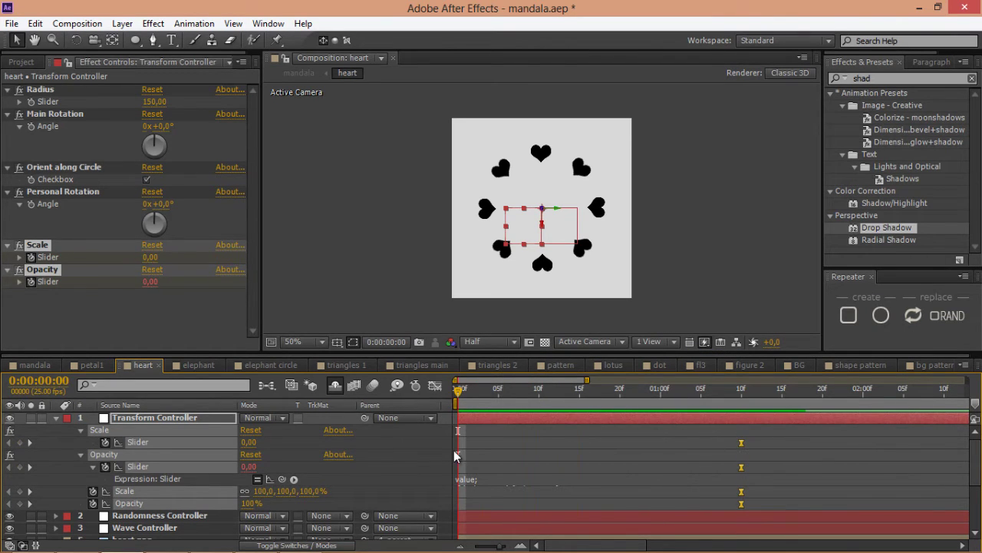
pyautogui.click(248, 442)
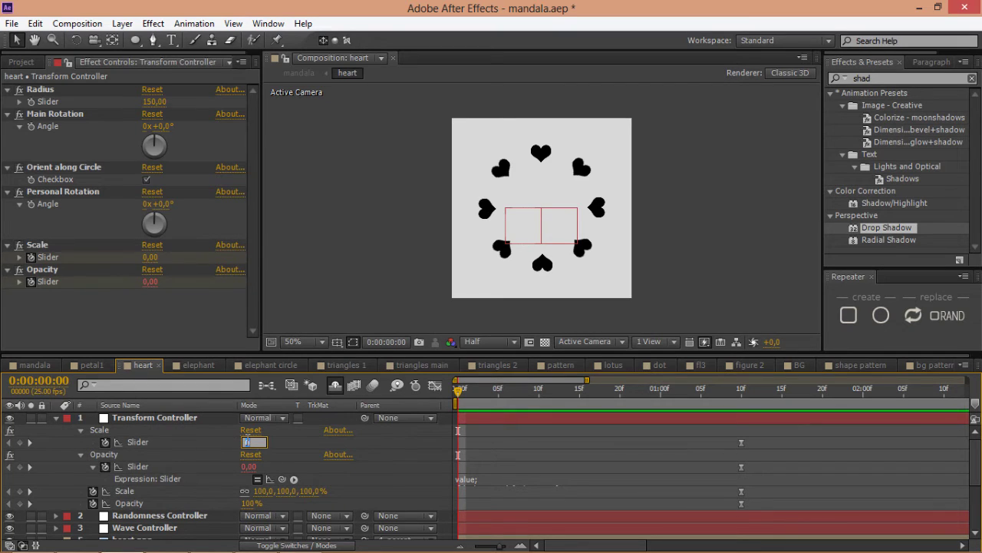
pyautogui.write('-15')
pyautogui.press('Tab')
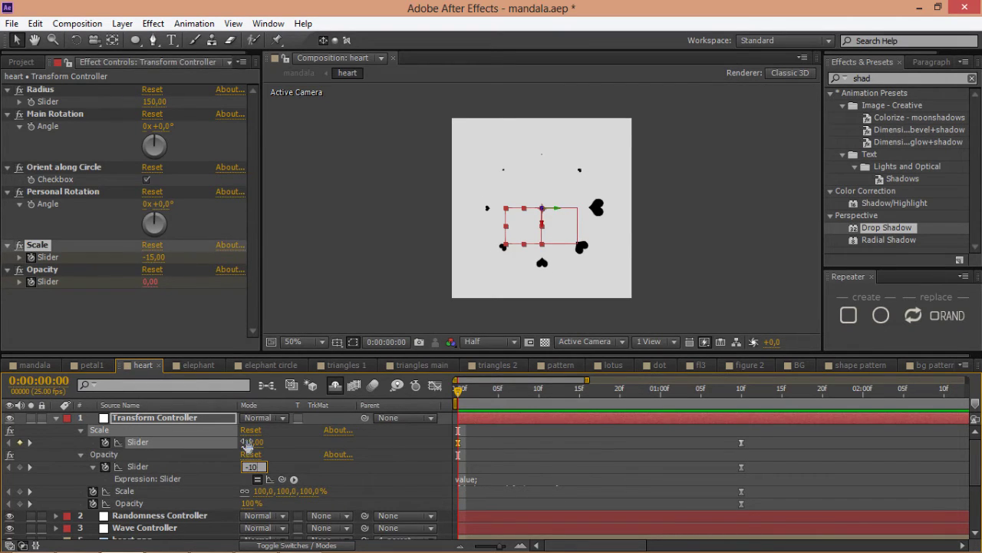
pyautogui.press('Tab')
# Set the Transform Controller's layer Scale to 50% and layer Opacity to 20% on the first frame, and preview the hearts.
pyautogui.write('50')
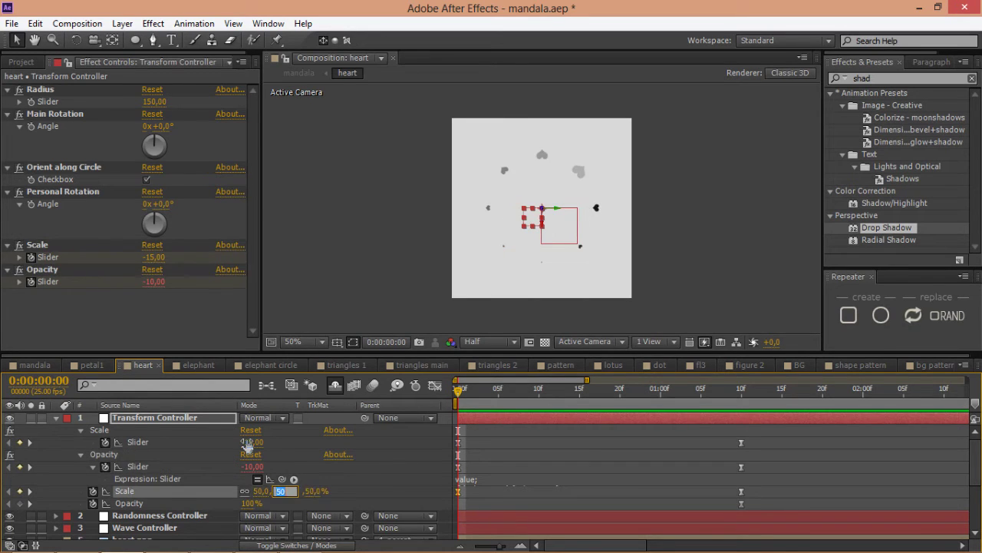
pyautogui.press('Tab')
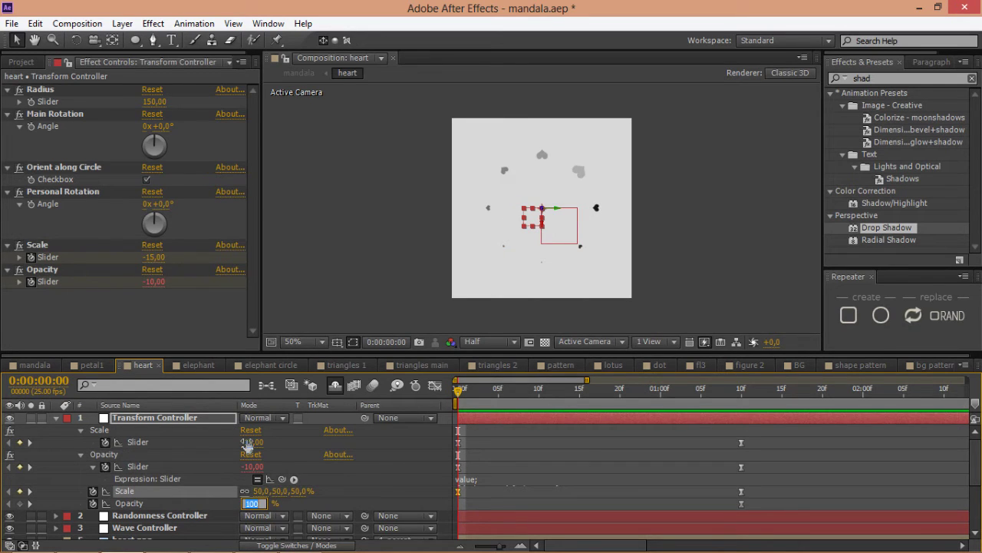
pyautogui.write('20')
pyautogui.press('Return')
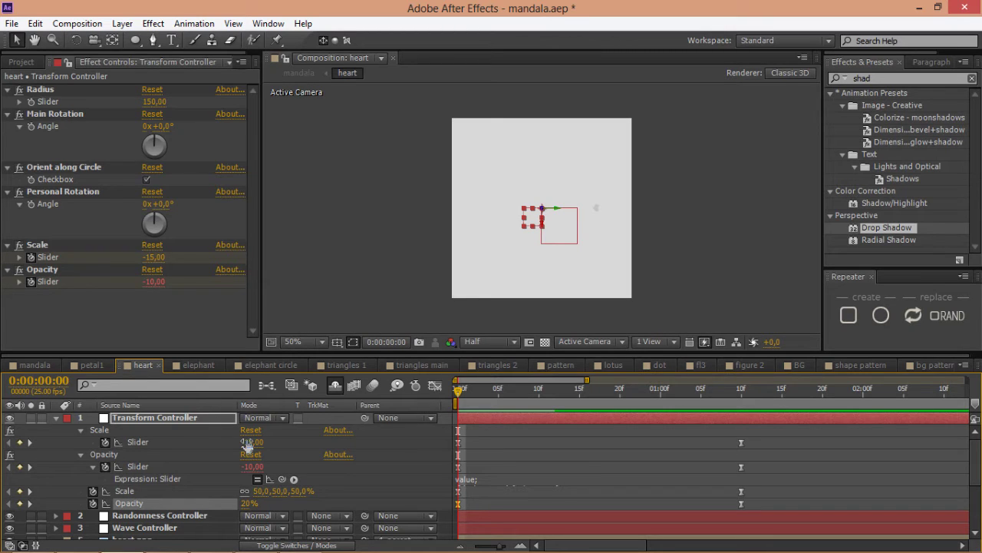
pyautogui.press('KP_0')
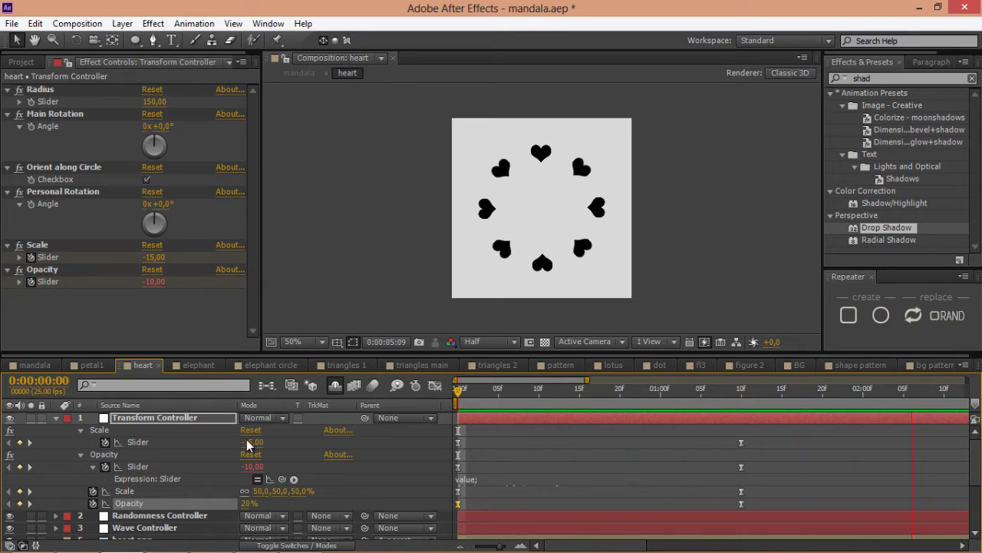
pyautogui.click(578, 393)
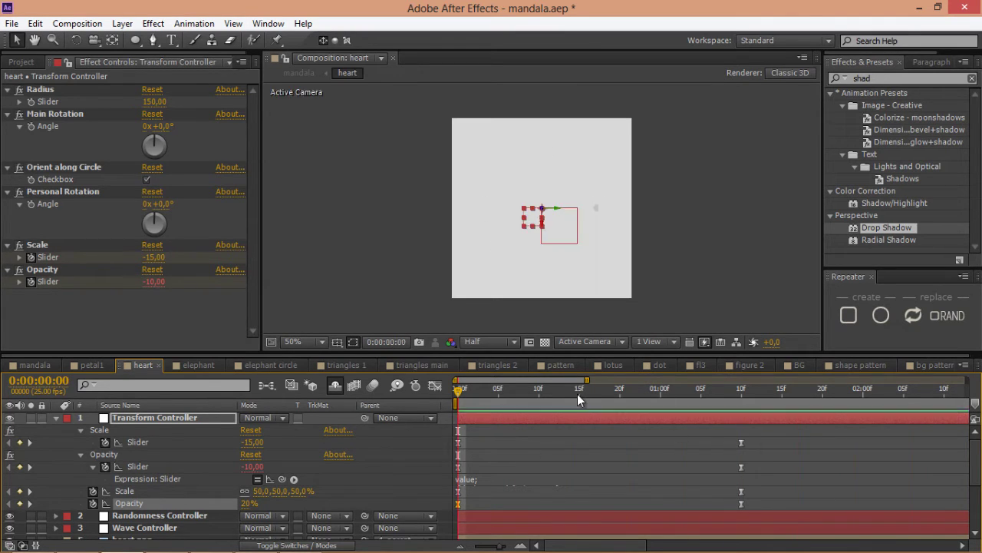
# Add the expression 20*time to the heart controller's Main Rotation angle.
pyautogui.moveTo(578, 394); pyautogui.dragTo(554, 395)
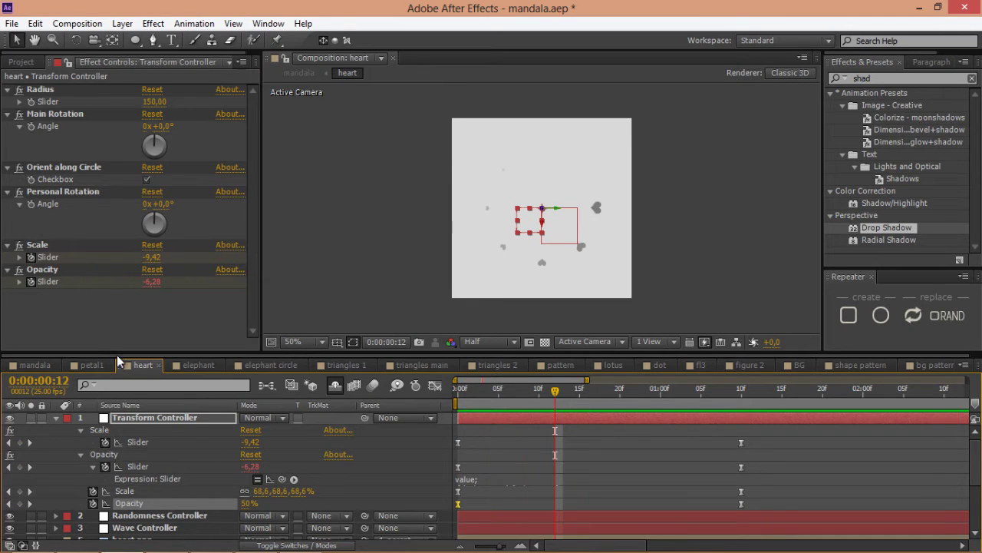
pyautogui.click(47, 114)
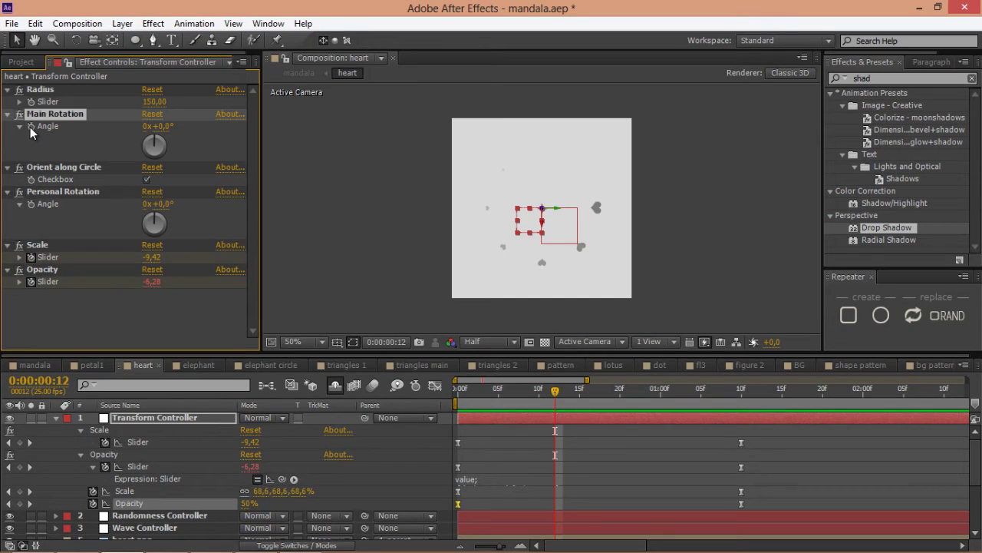
pyautogui.keyDown('alt'); pyautogui.click(30, 126); pyautogui.keyUp('alt')
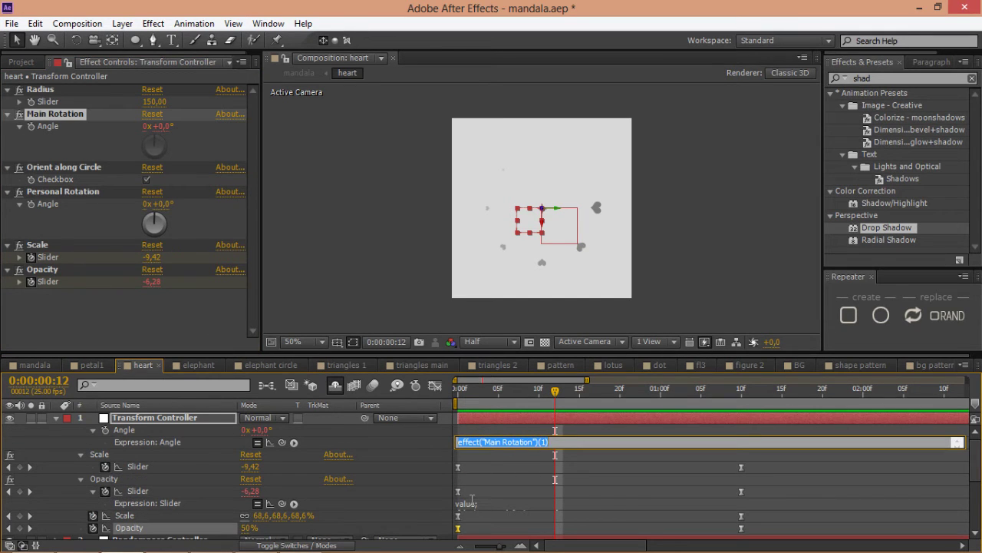
pyautogui.write('20*time')
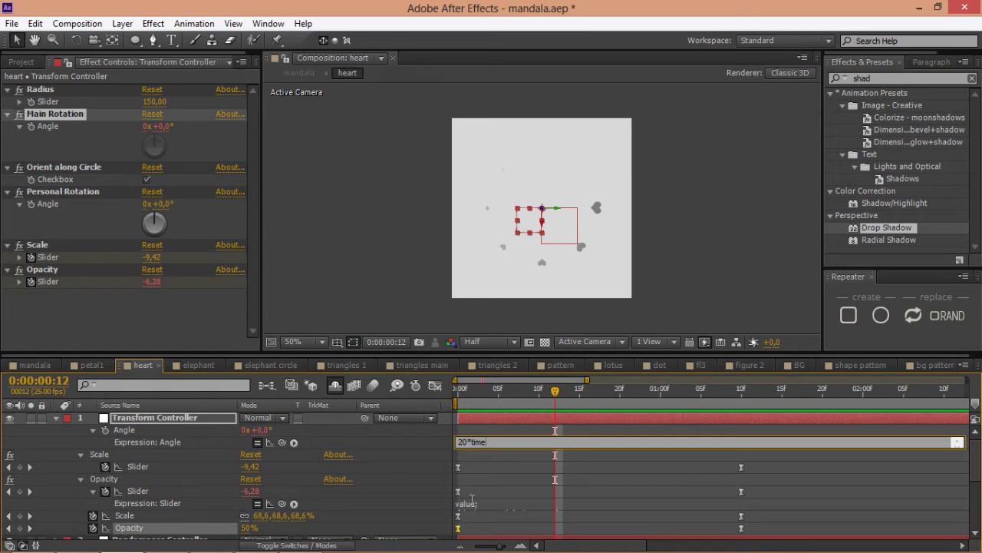
pyautogui.click(472, 500)
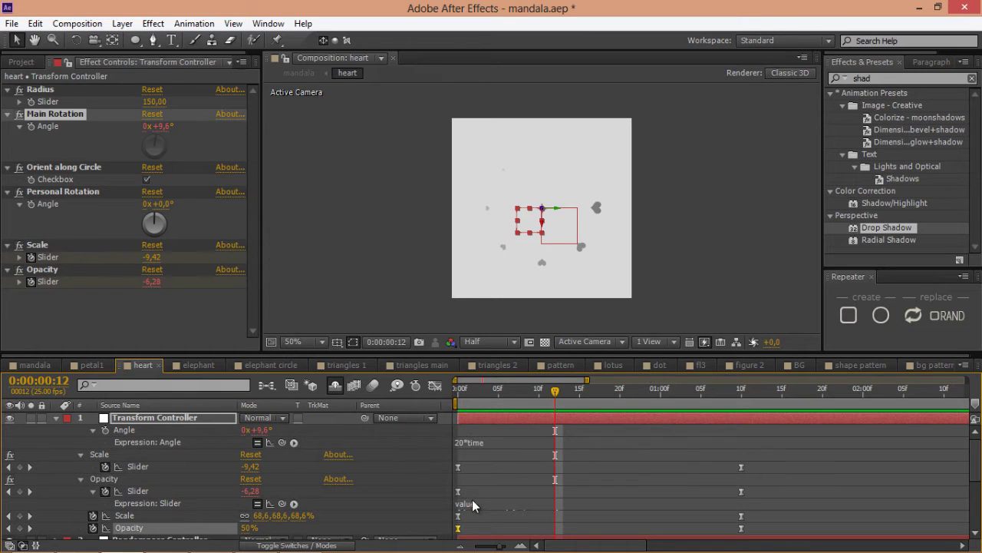
# In the mandala composition, solo the heart and petal1 layers.
pyautogui.click(33, 366)
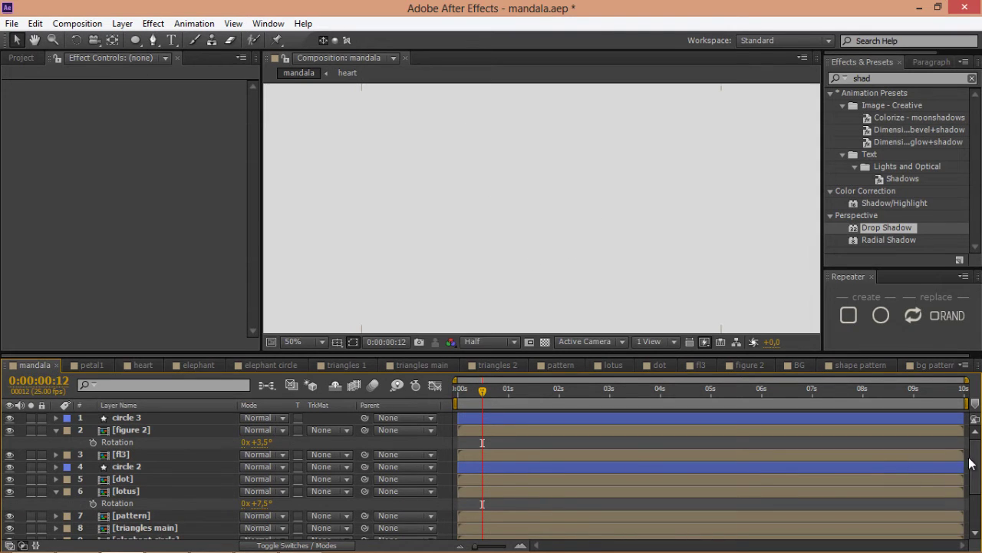
pyautogui.moveTo(974, 465); pyautogui.dragTo(975, 501)
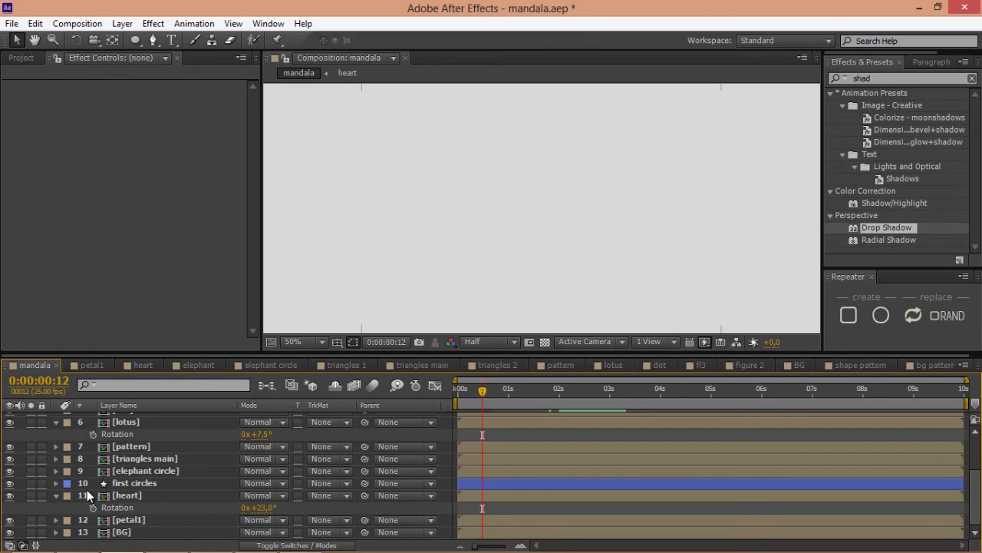
pyautogui.click(151, 520)
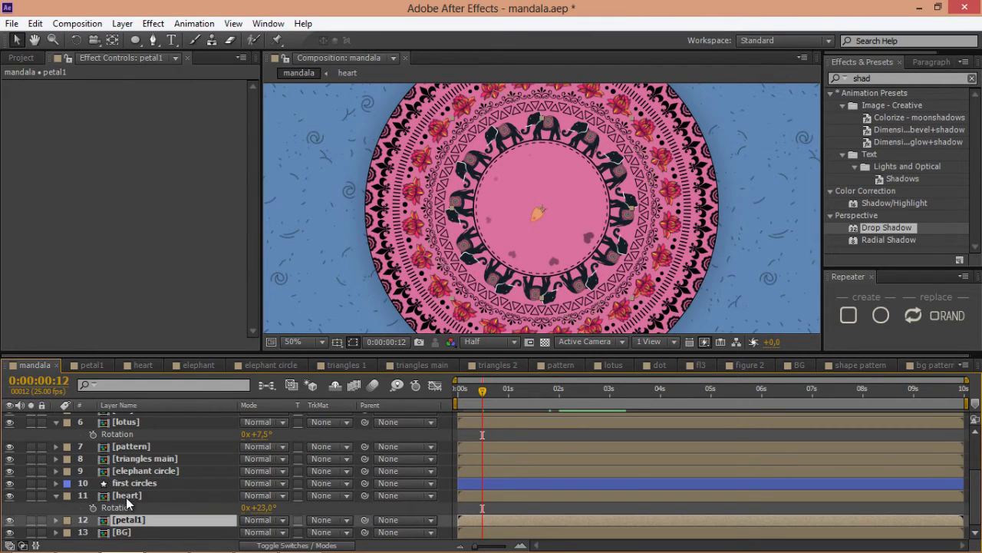
pyautogui.keyDown('shift'); pyautogui.click(23, 496); pyautogui.keyUp('shift')
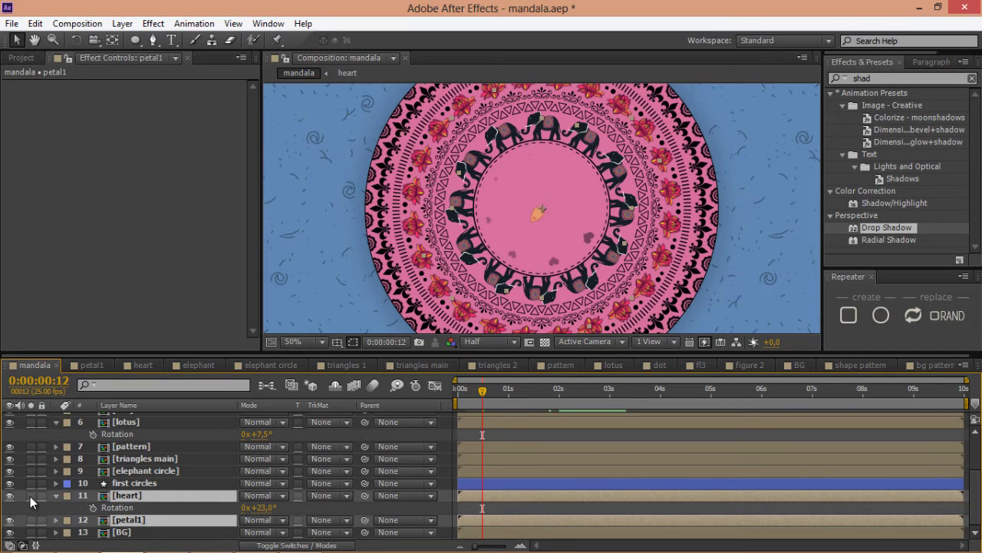
pyautogui.moveTo(30, 495); pyautogui.dragTo(32, 521)
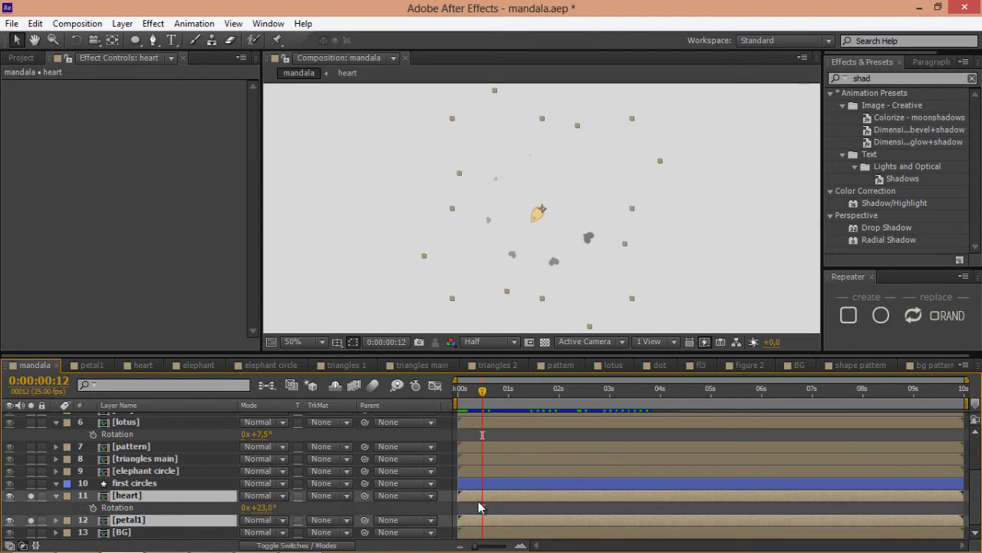
# Move the heart layer so that it starts at 0:00:00:15.
pyautogui.click(481, 509)
pyautogui.click(493, 499)
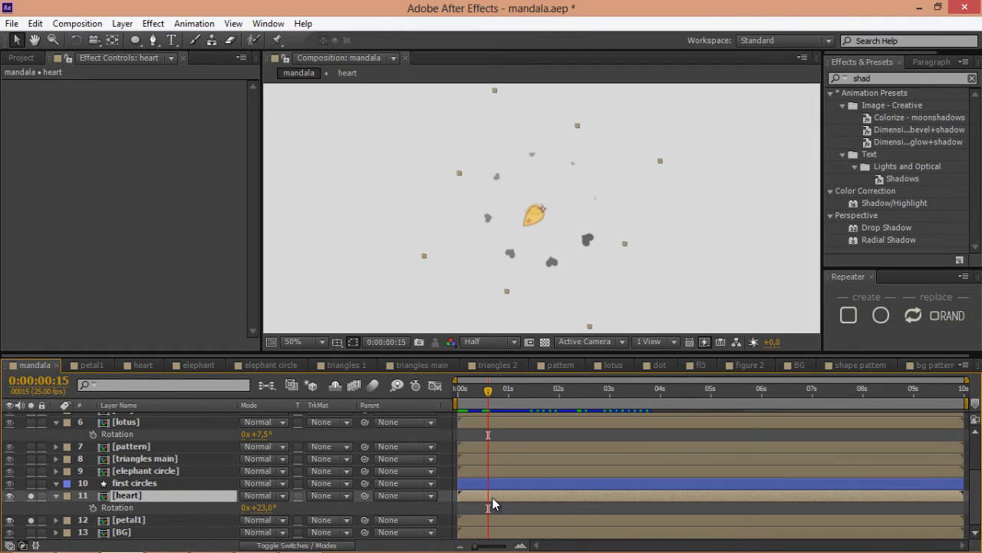
pyautogui.press('[')
# Set the heart layer's Rotation to -10° while viewing the fully unfolded petals and hearts at 0:00:03:01.
pyautogui.click(611, 392)
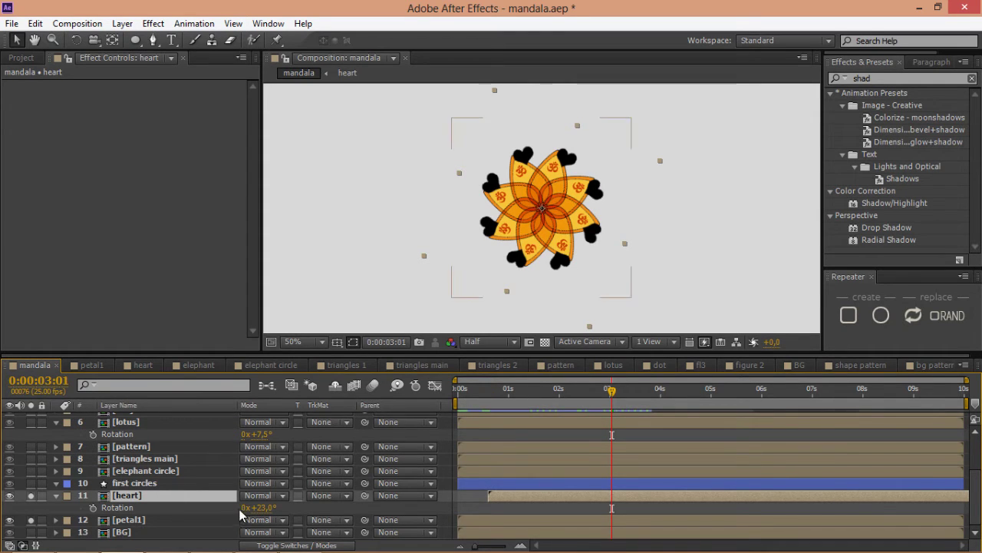
pyautogui.click(262, 507)
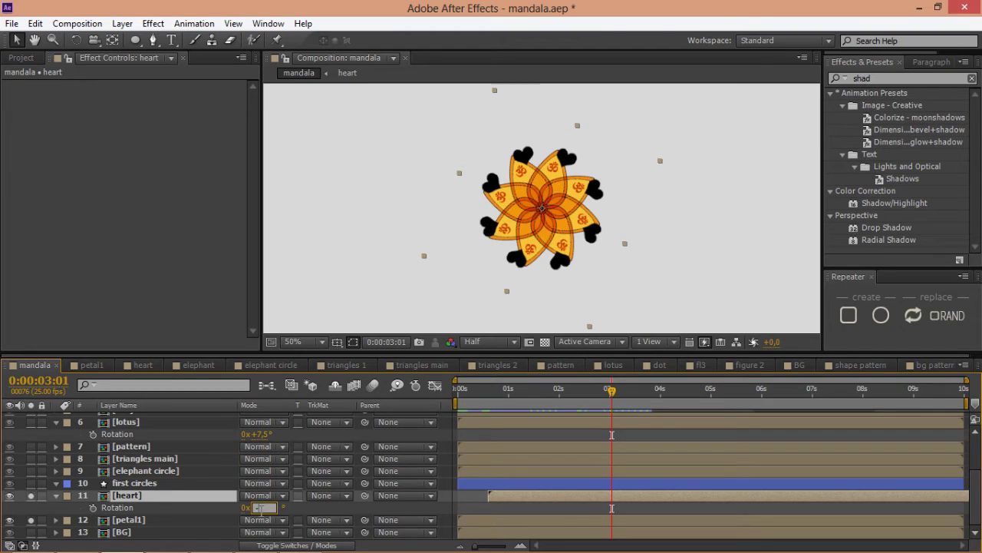
pyautogui.press('Return')
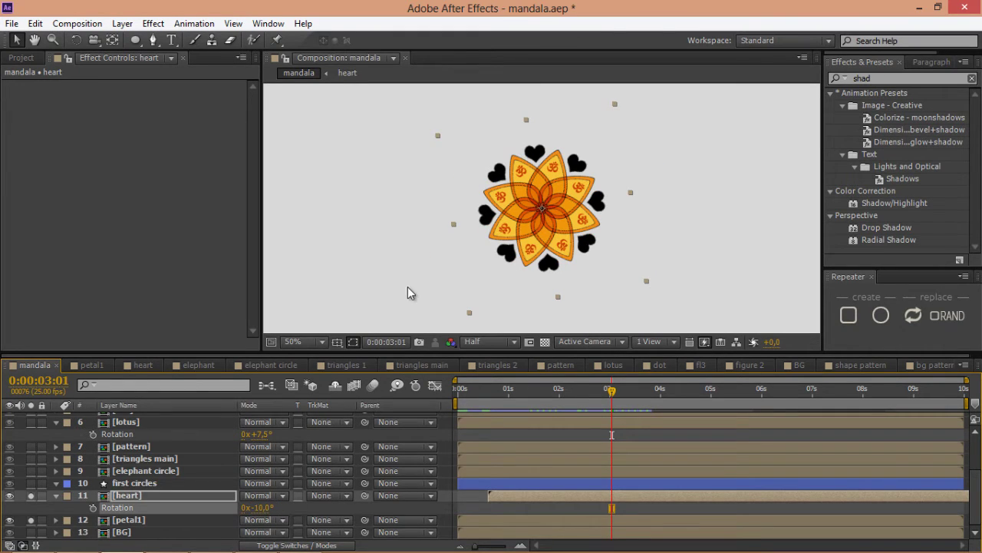
# Solo the first circles layer and shift it to start at 0:00:01:00.
pyautogui.click(510, 392)
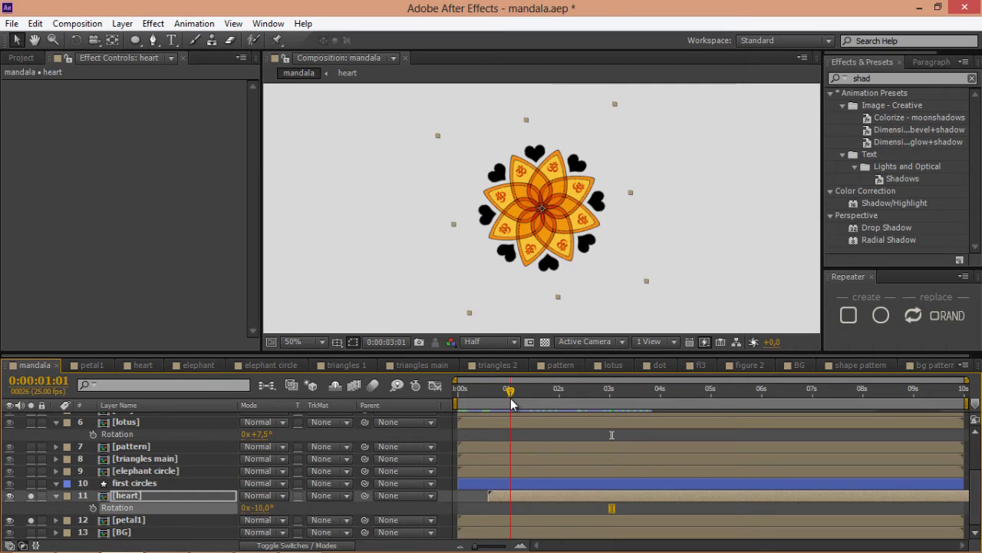
pyautogui.click(148, 485)
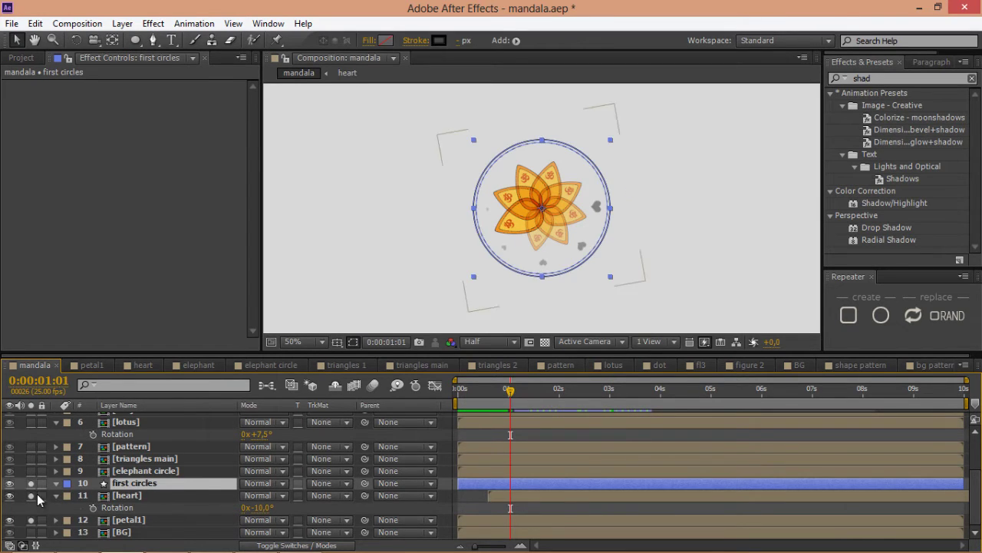
pyautogui.press('=')
pyautogui.press('=')
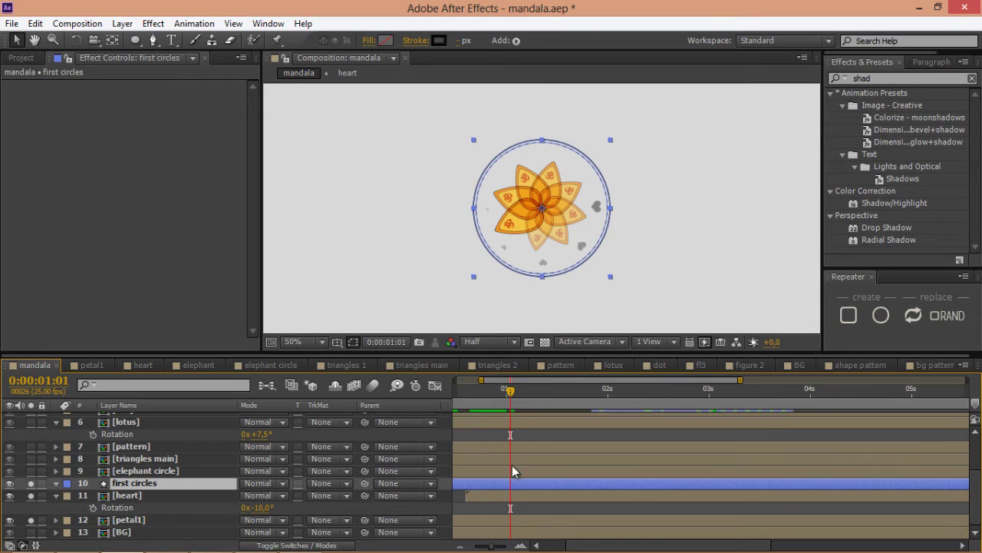
pyautogui.click(504, 388)
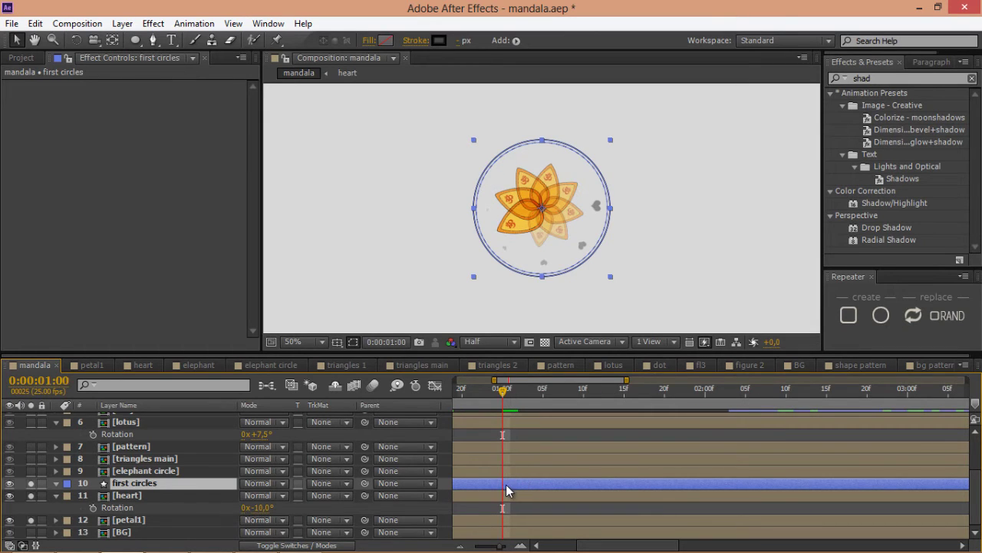
pyautogui.moveTo(665, 475); pyautogui.dragTo(714, 478)
# Add Trim Paths to Ellipse 2 of the first circles layer and expand its properties.
pyautogui.click(56, 485)
pyautogui.click(56, 484)
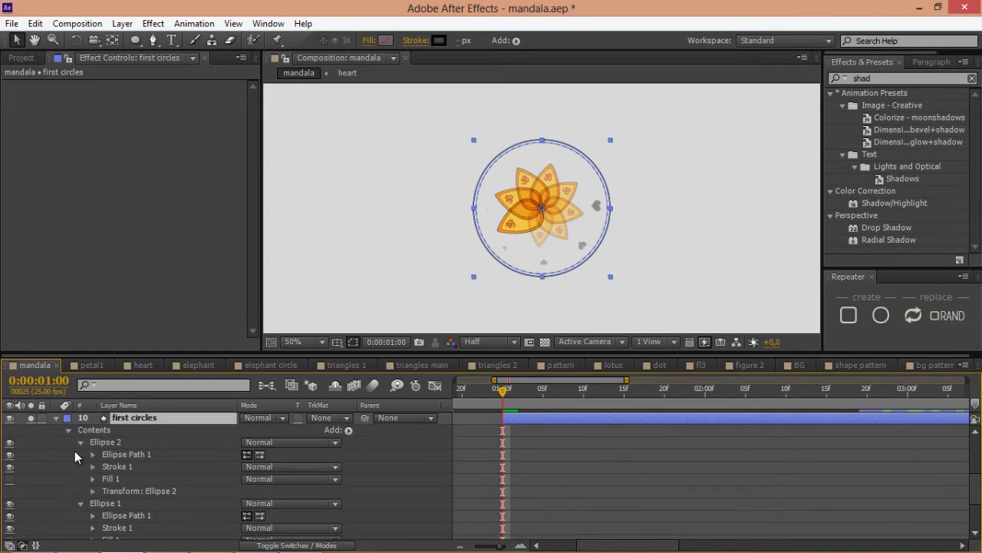
pyautogui.click(112, 446)
pyautogui.click(348, 432)
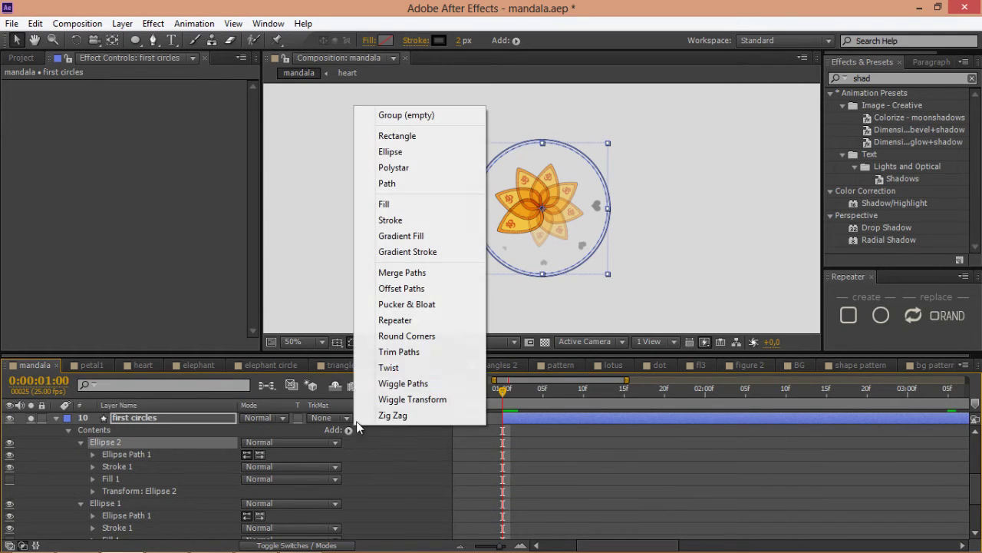
pyautogui.click(388, 350)
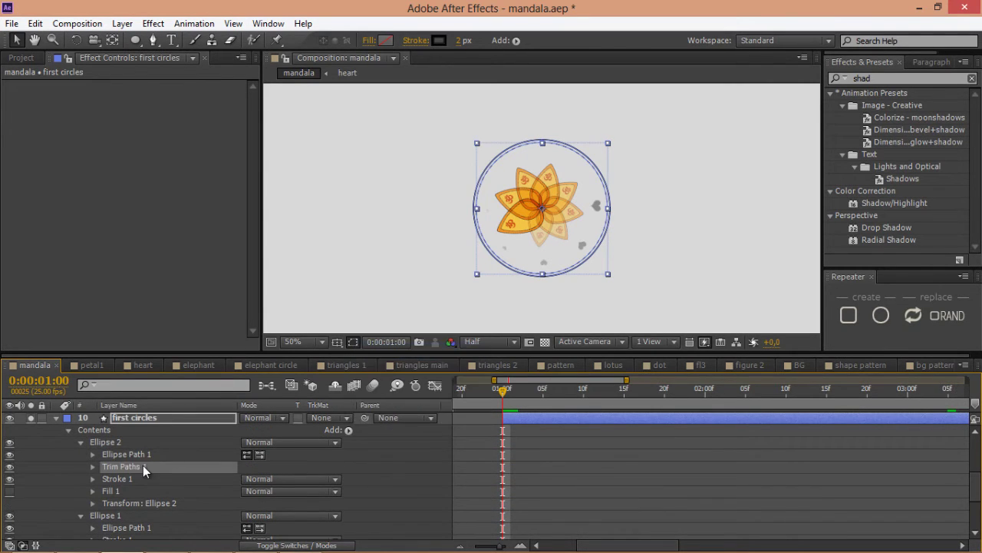
pyautogui.click(92, 466)
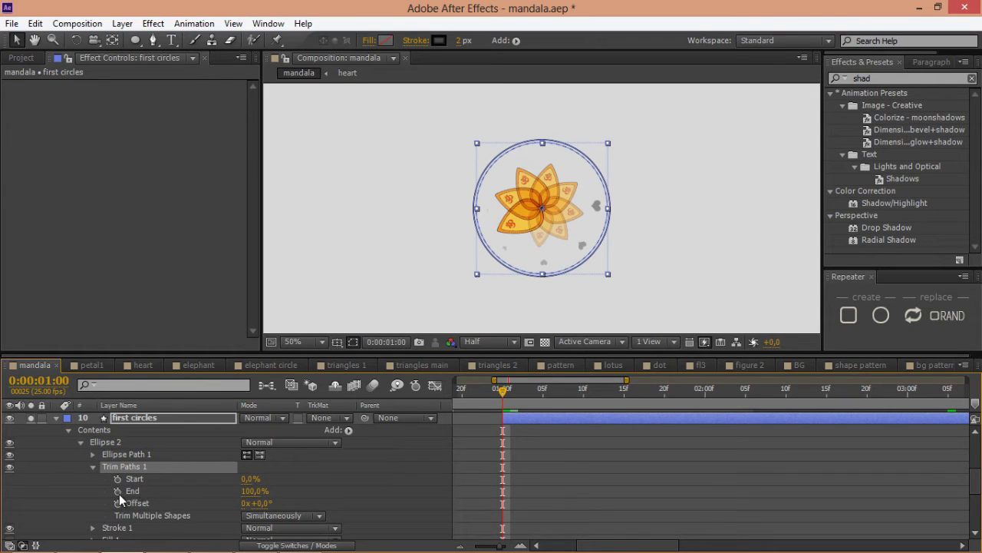
# Keyframe the Trim Paths End with Easy Ease from 0% at 0:00:01:00 to 100% at 0:00:02:00.
pyautogui.click(118, 491)
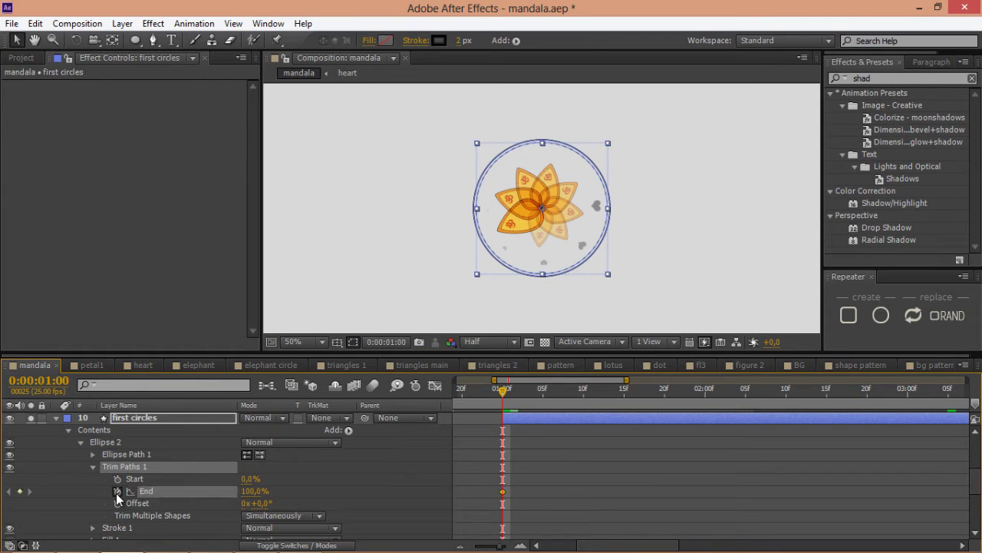
pyautogui.rightClick(503, 491)
pyautogui.moveTo(544, 482)
pyautogui.click(769, 386)
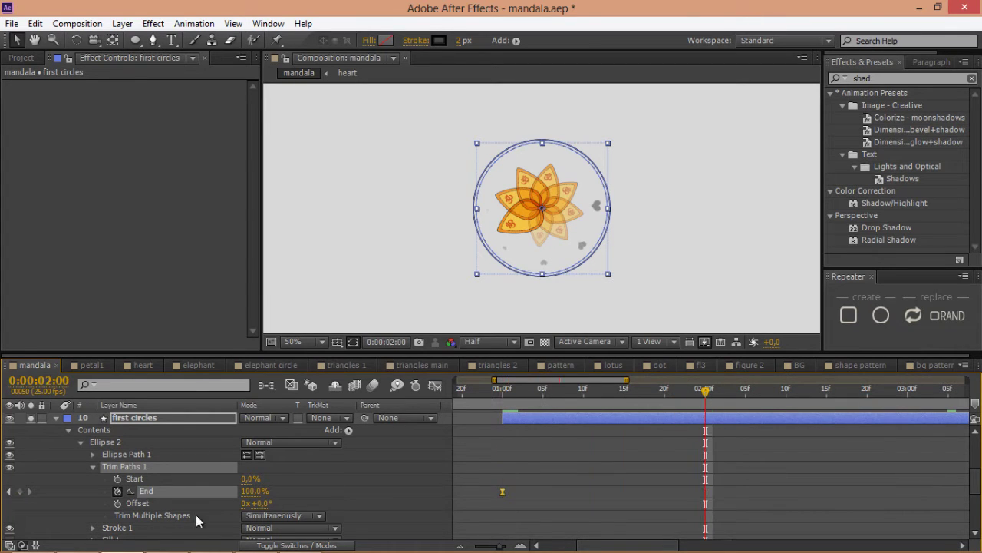
pyautogui.click(19, 491)
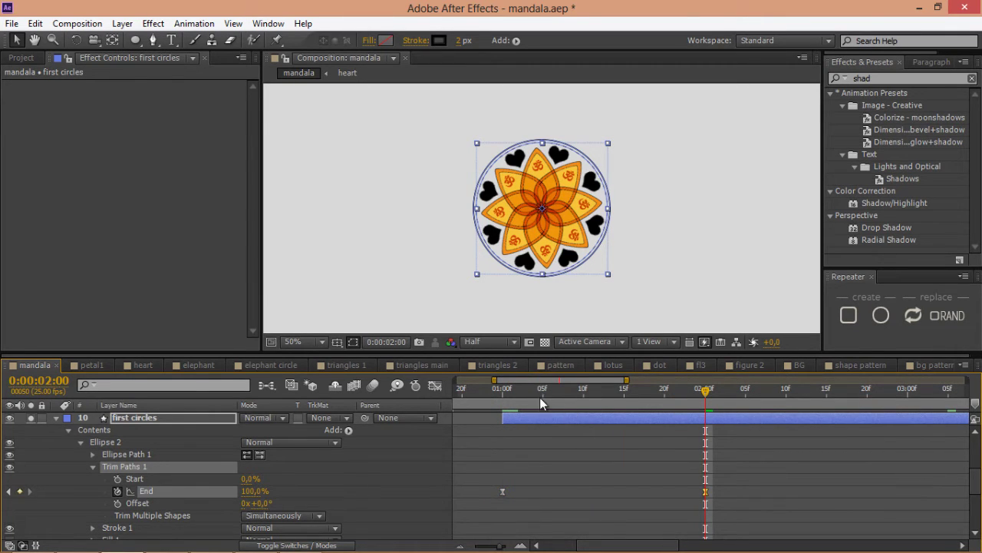
pyautogui.moveTo(491, 401); pyautogui.dragTo(501, 403)
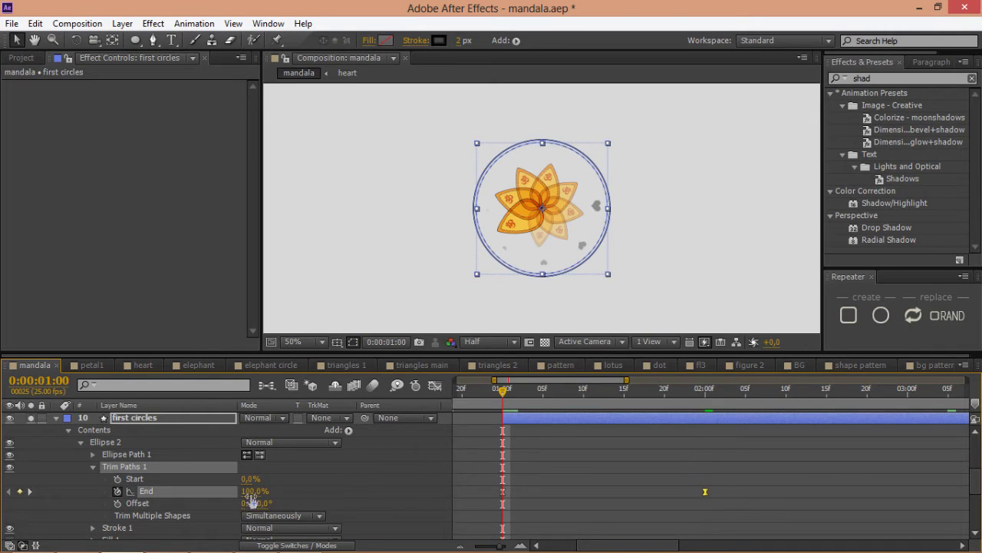
# Lengthen the incoming ease handle of the 0:00:02:00 End keyframe in the Graph Editor for a softer finish.
pyautogui.click(433, 386)
pyautogui.moveTo(672, 421); pyautogui.dragTo(585, 428)
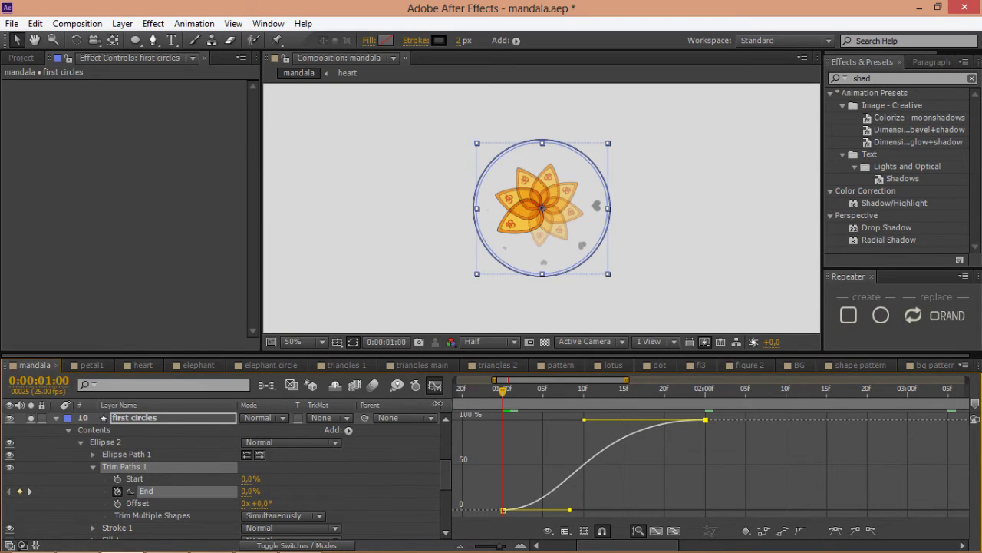
pyautogui.click(435, 386)
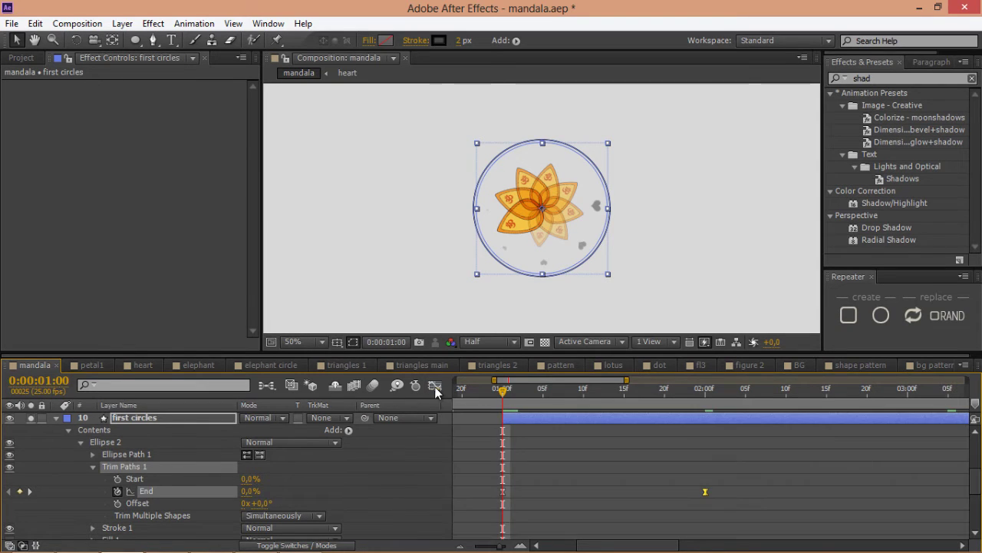
# Add the expression -20*time to the Trim Paths Offset of Ellipse 2.
pyautogui.keyDown('alt'); pyautogui.click(117, 503); pyautogui.keyUp('alt')
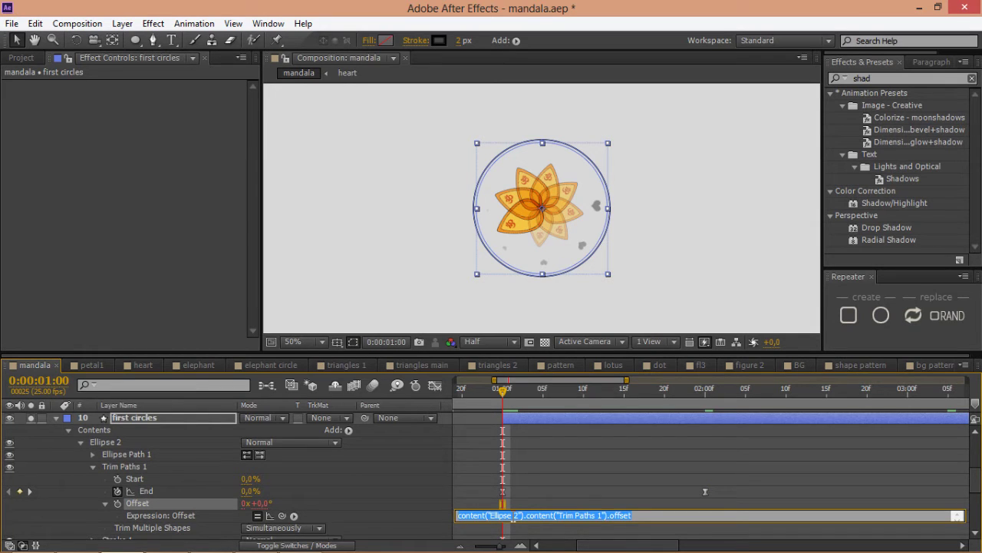
pyautogui.write('-20*time')
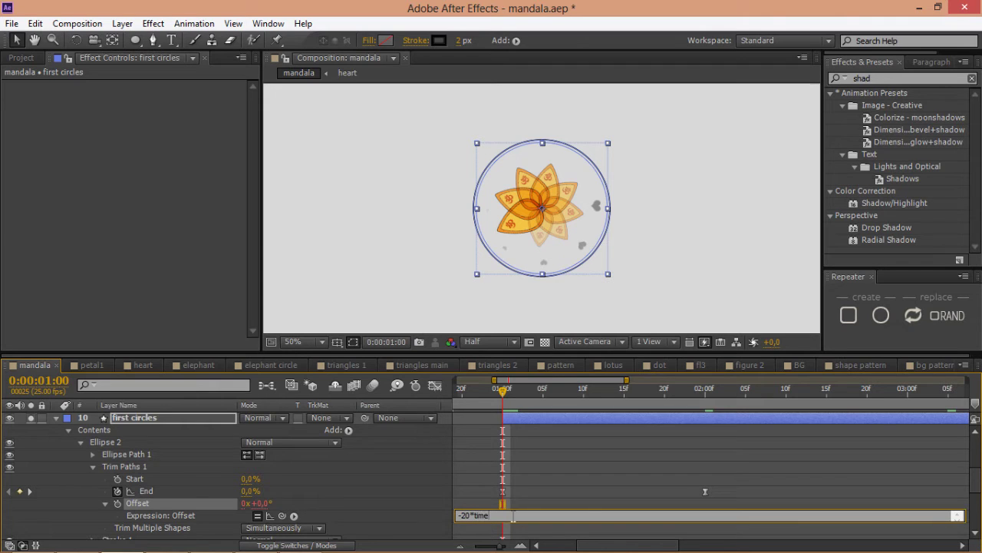
pyautogui.click(514, 522)
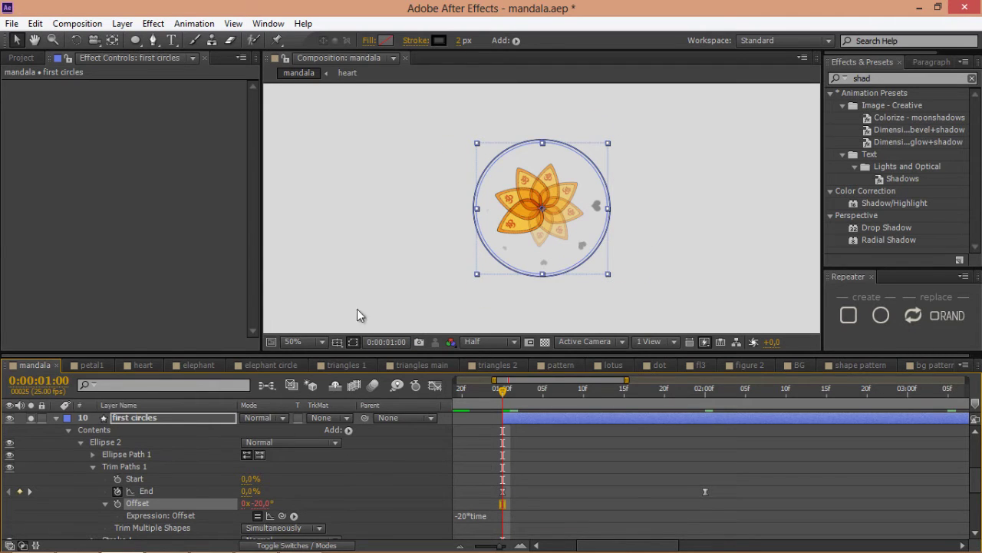
# Duplicate Trim Paths 1, move the copy into Ellipse 1, and show only the animated properties of first circles.
pyautogui.click(92, 466)
pyautogui.click(118, 465)
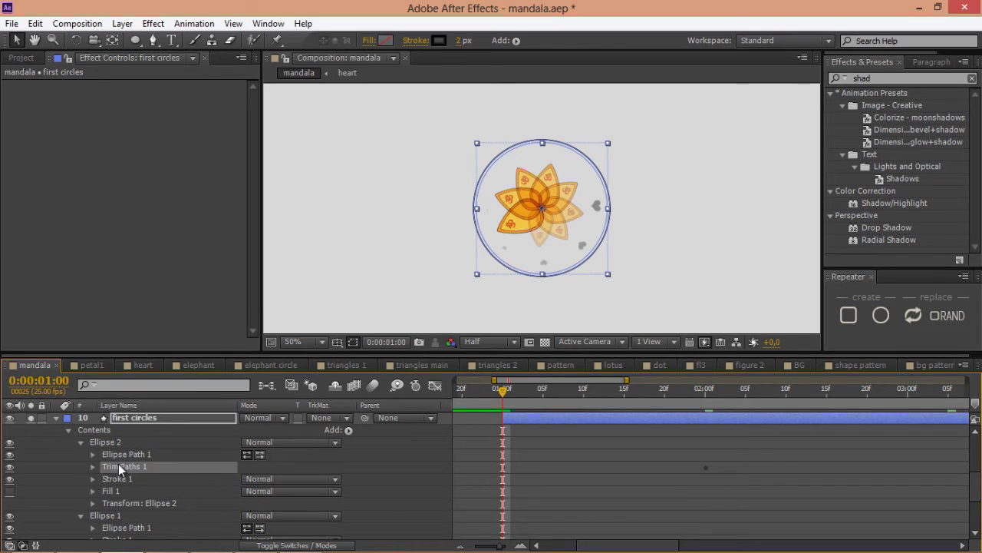
pyautogui.hotkey('ctrl', 'd')
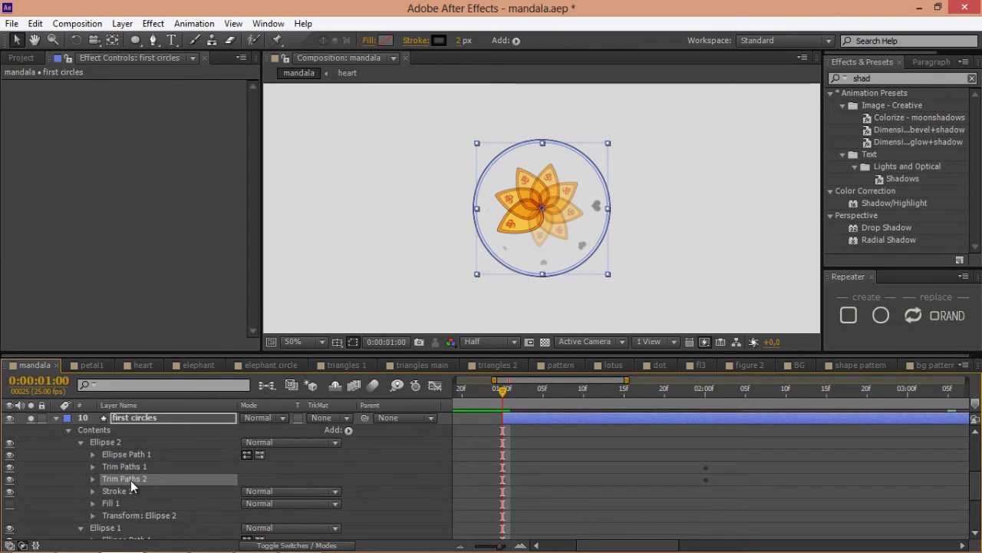
pyautogui.moveTo(130, 480); pyautogui.dragTo(157, 455)
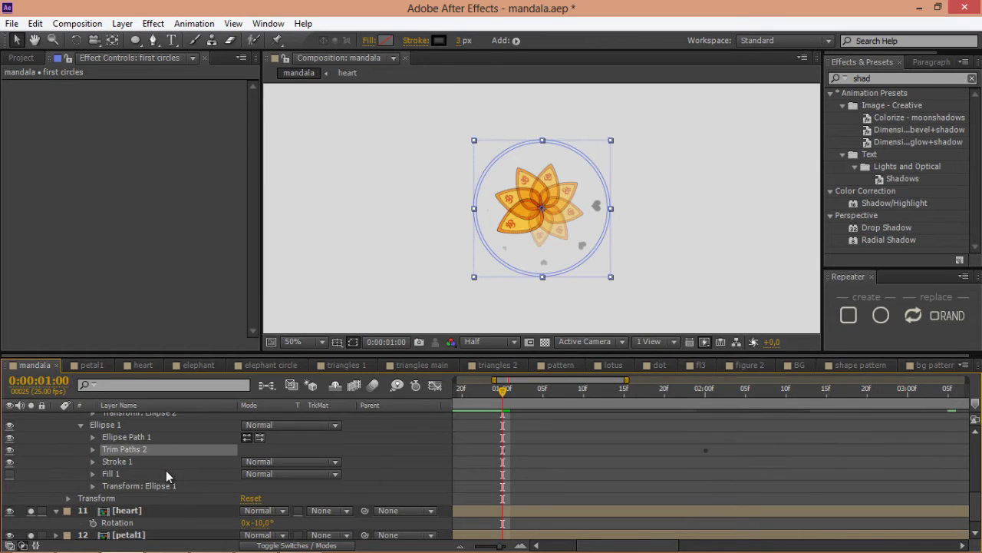
pyautogui.scroll(4, 166, 470)
pyautogui.press('u')
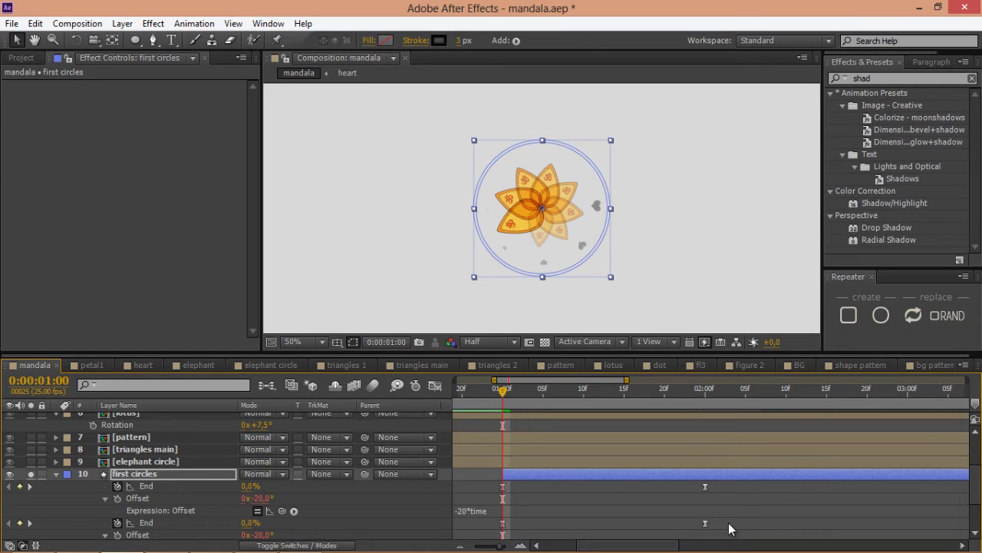
# Shift both keyframes of the second Trim Paths End three frames later, starting at 0:00:01:03, and preview the circles' draw-on.
pyautogui.moveTo(707, 535); pyautogui.dragTo(742, 510)
pyautogui.moveTo(504, 528); pyautogui.dragTo(529, 531)
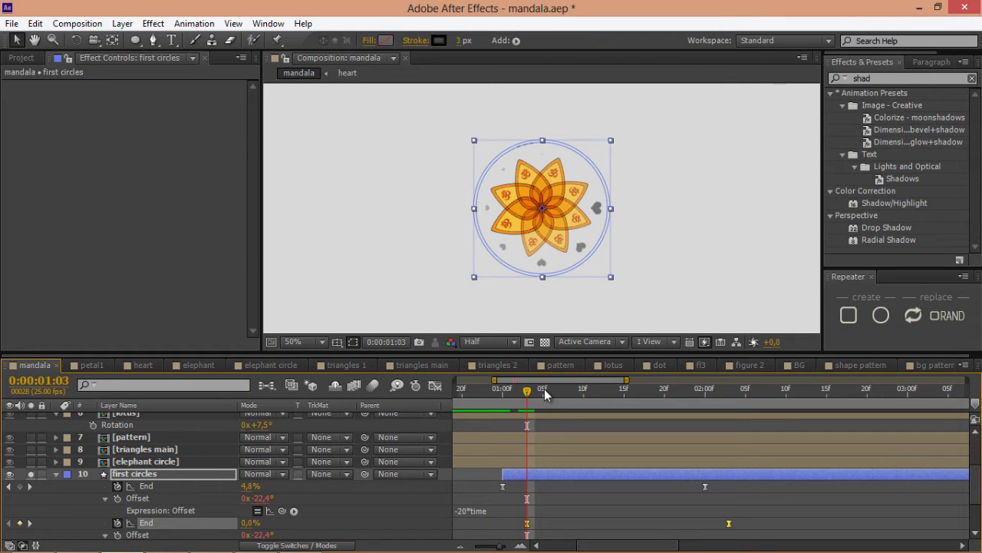
pyautogui.press('space')
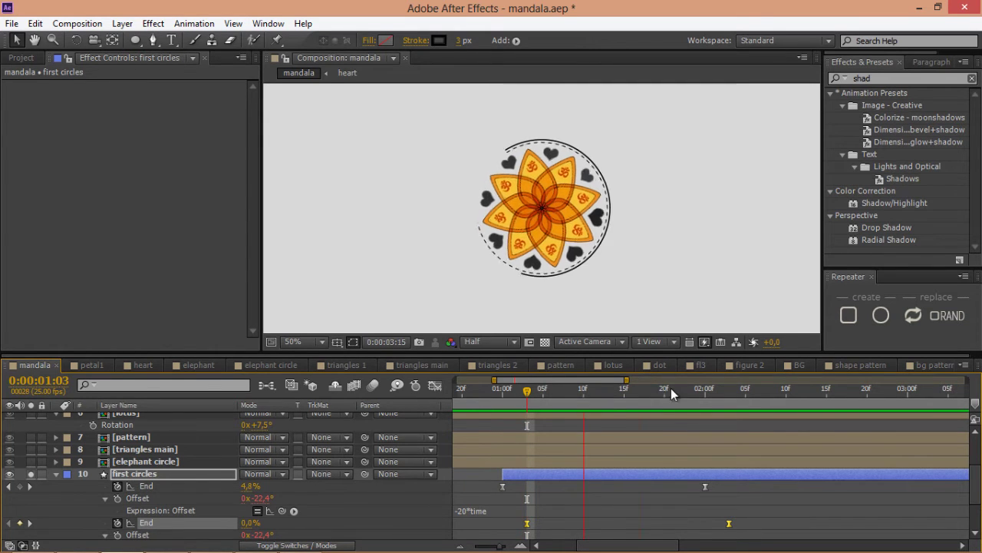
pyautogui.press('space')
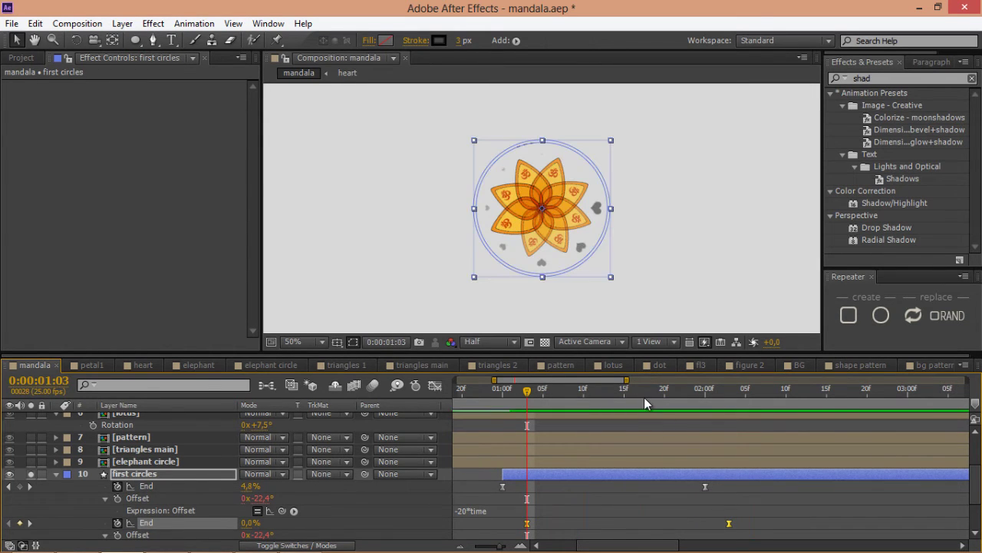
# Collapse the first circles layer and set its stroke colour to dark purple 391139.
pyautogui.click(55, 474)
pyautogui.click(124, 480)
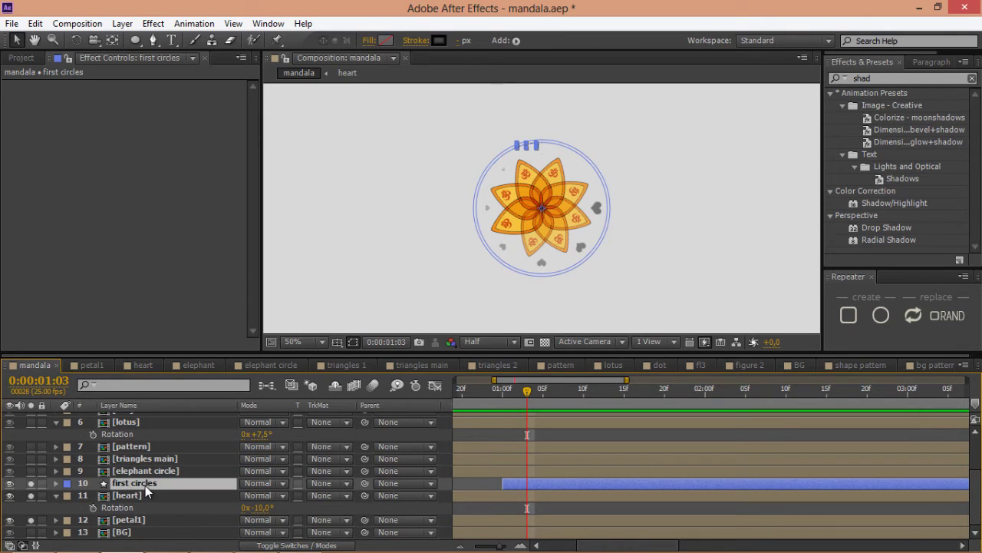
pyautogui.click(439, 41)
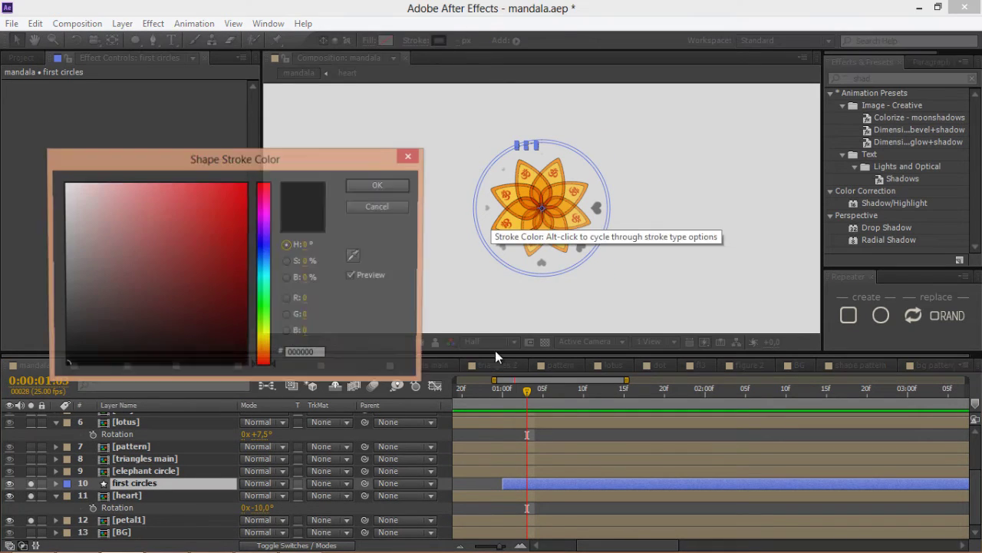
pyautogui.moveTo(263, 239)
pyautogui.mouseDown()
pyautogui.moveTo(265, 265)
pyautogui.moveTo(271, 217)
pyautogui.mouseUp()
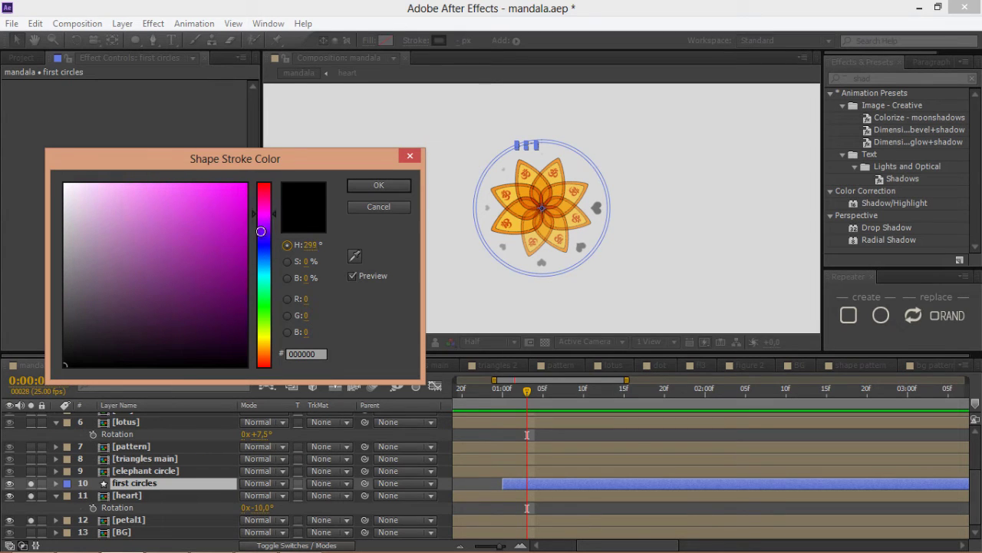
pyautogui.moveTo(200, 307); pyautogui.dragTo(193, 326)
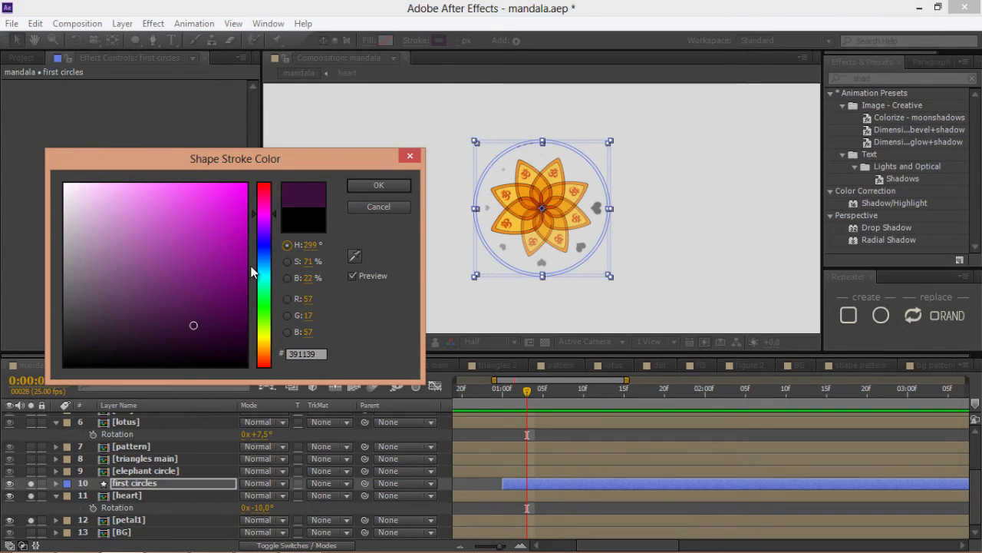
pyautogui.click(379, 187)
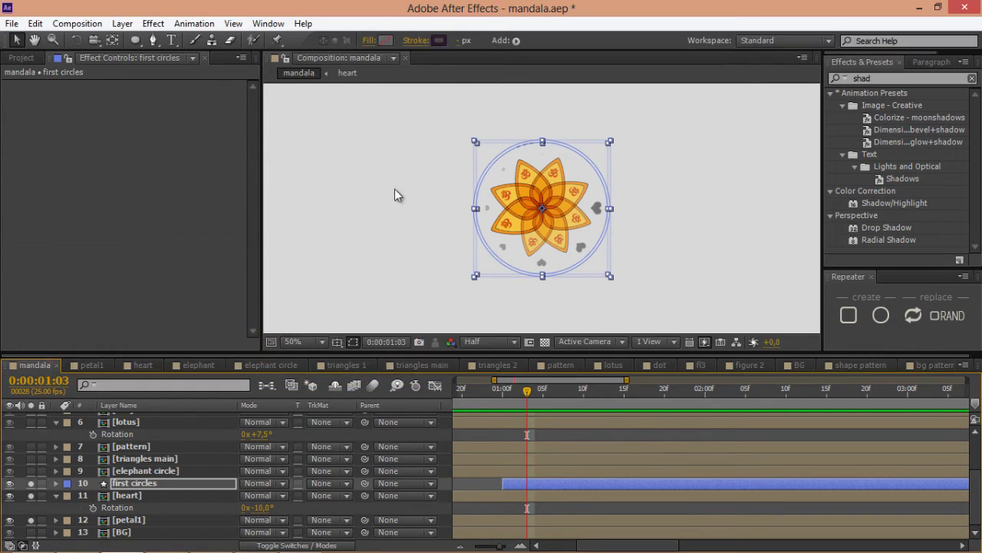
# Apply a Fill effect to the heart layer, set its colour to dark red CD0622, and check the result at 0:00:02:09.
pyautogui.click(599, 388)
pyautogui.click(132, 496)
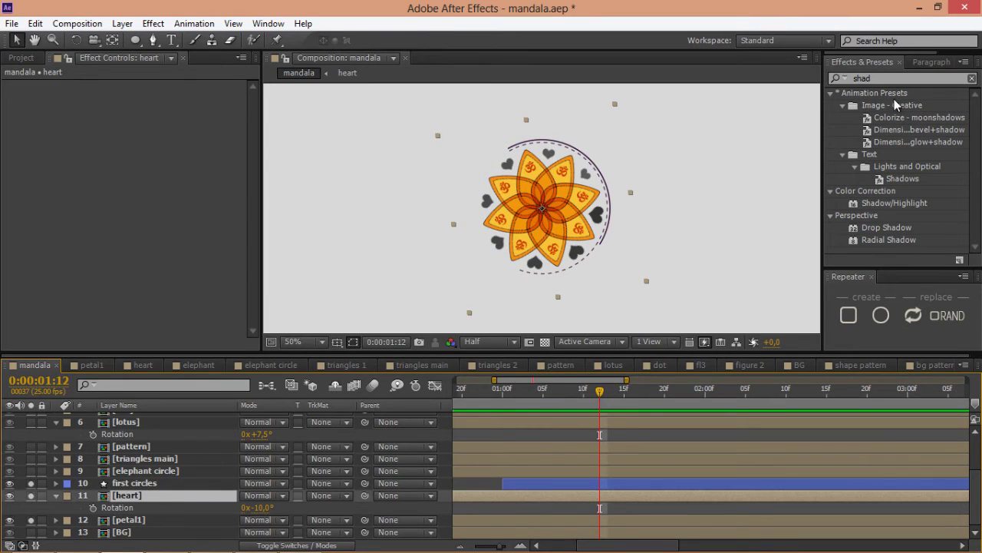
pyautogui.click(880, 78)
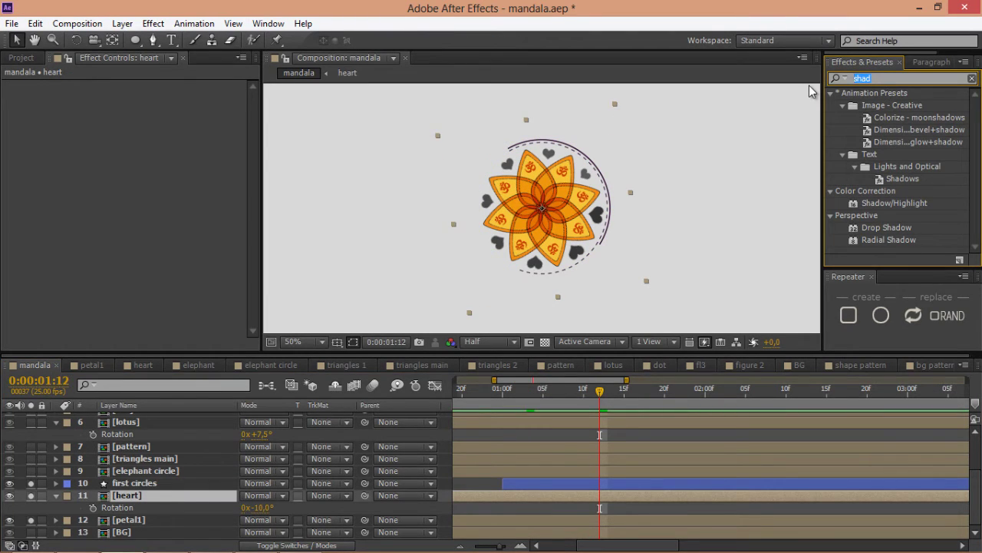
pyautogui.write('fill')
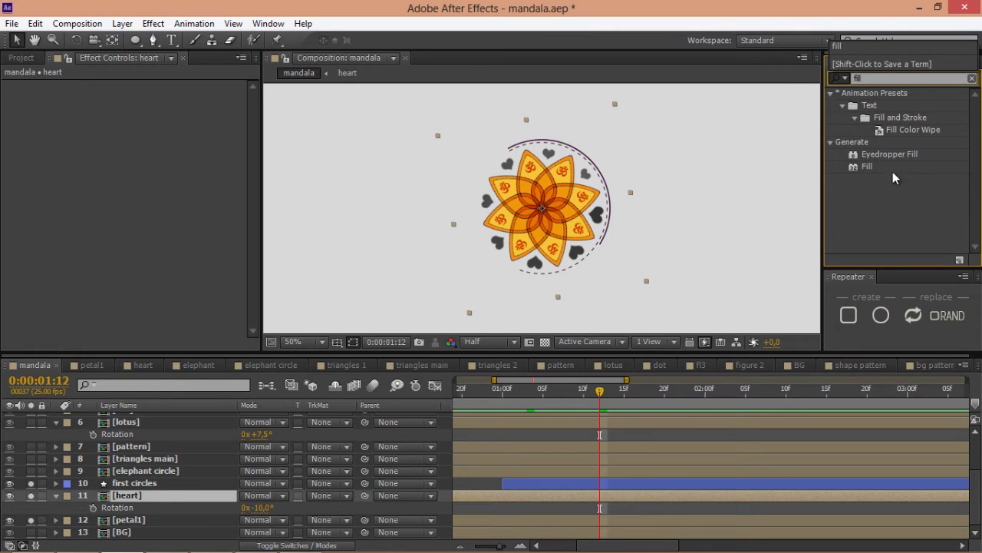
pyautogui.doubleClick(867, 167)
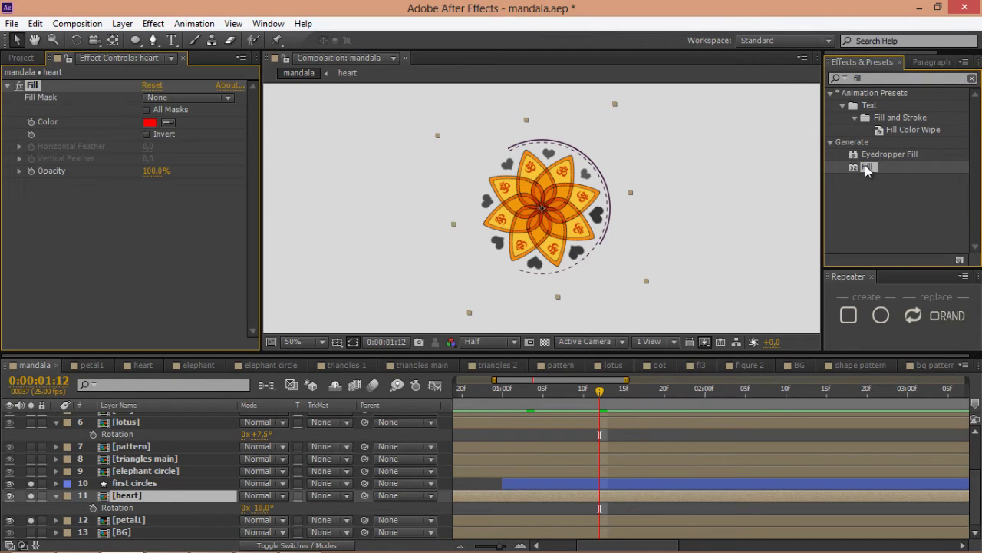
pyautogui.click(148, 123)
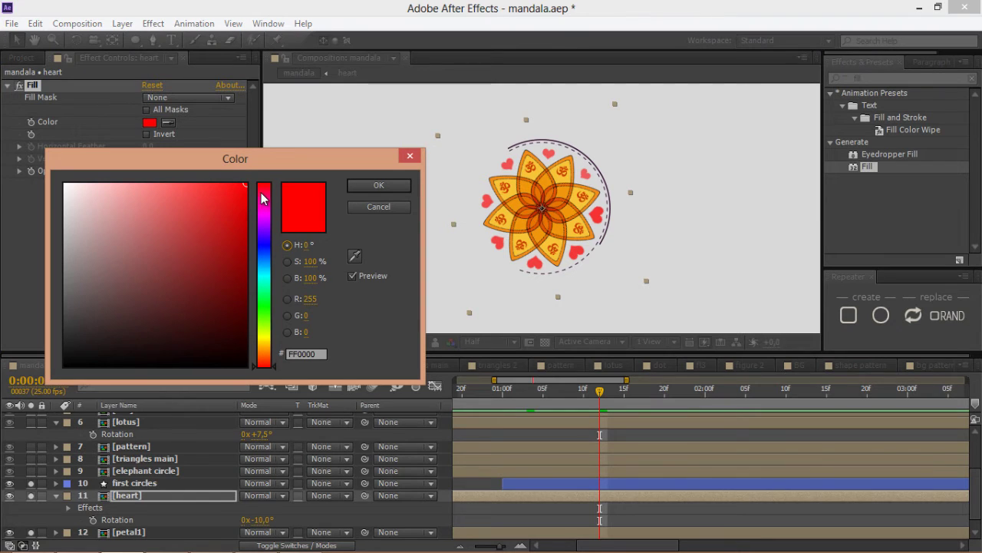
pyautogui.moveTo(261, 194); pyautogui.dragTo(241, 219)
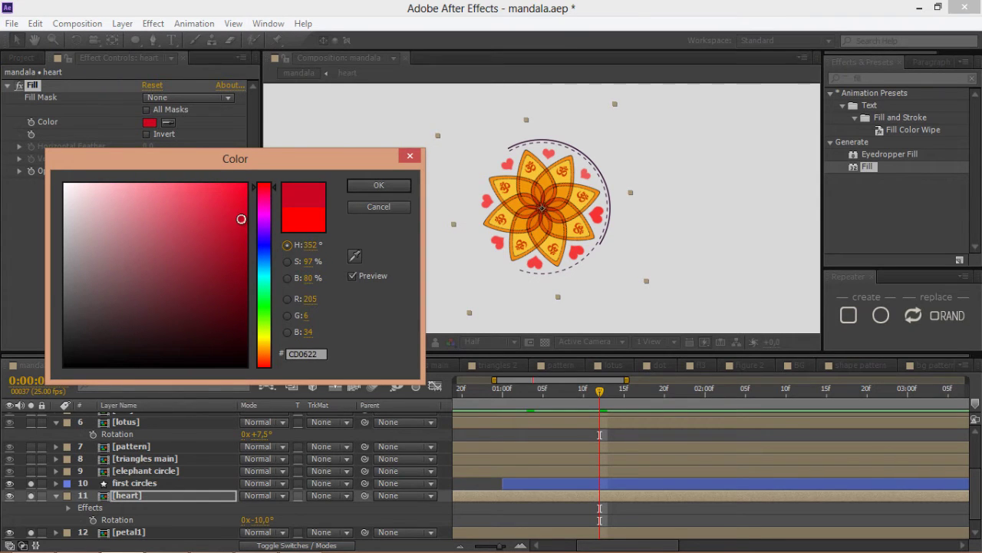
pyautogui.click(365, 187)
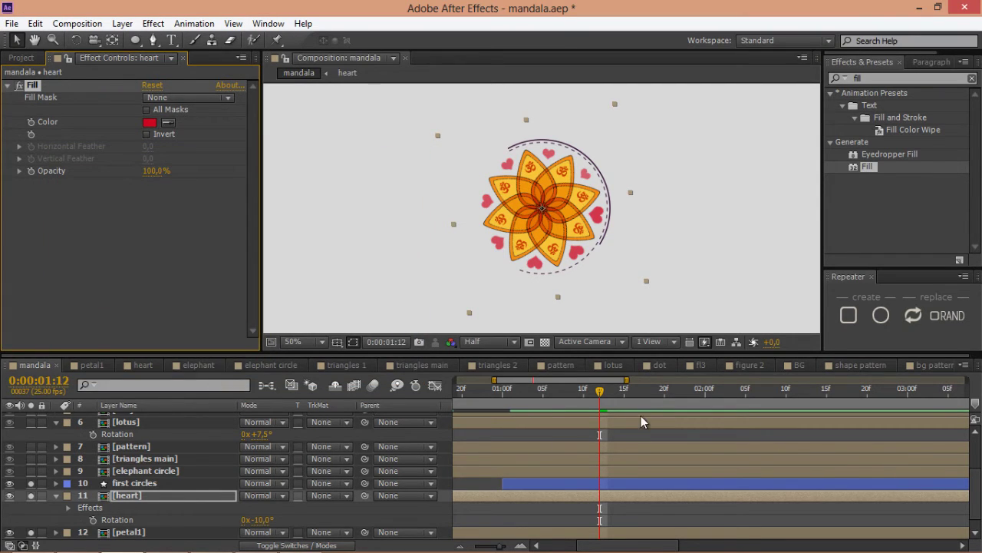
pyautogui.moveTo(737, 389); pyautogui.dragTo(783, 393)
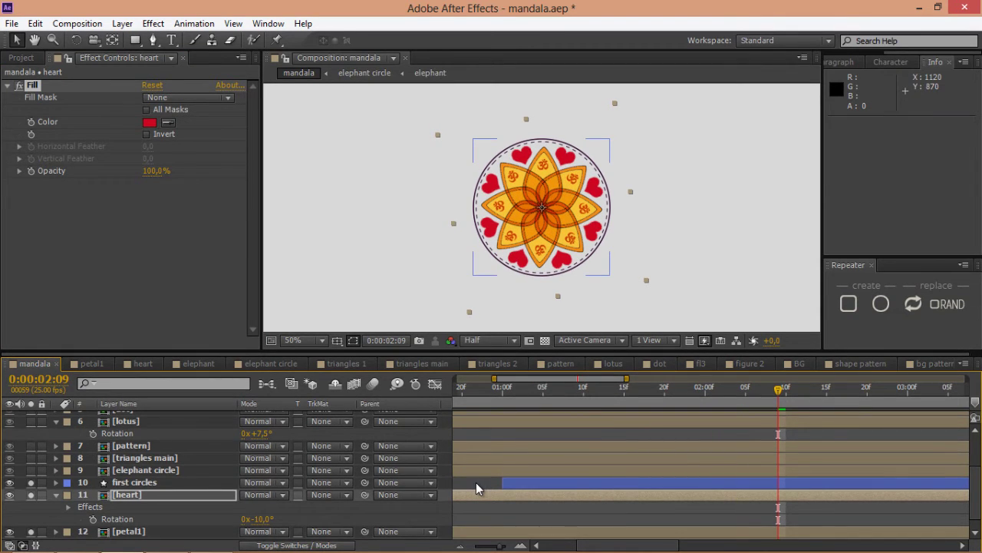
# In the elephant composition, place three puppet pins at 0:00:00:00 on leg 4, at the foot, knee and upper thigh.
pyautogui.click(21, 58)
pyautogui.doubleClick(55, 241)
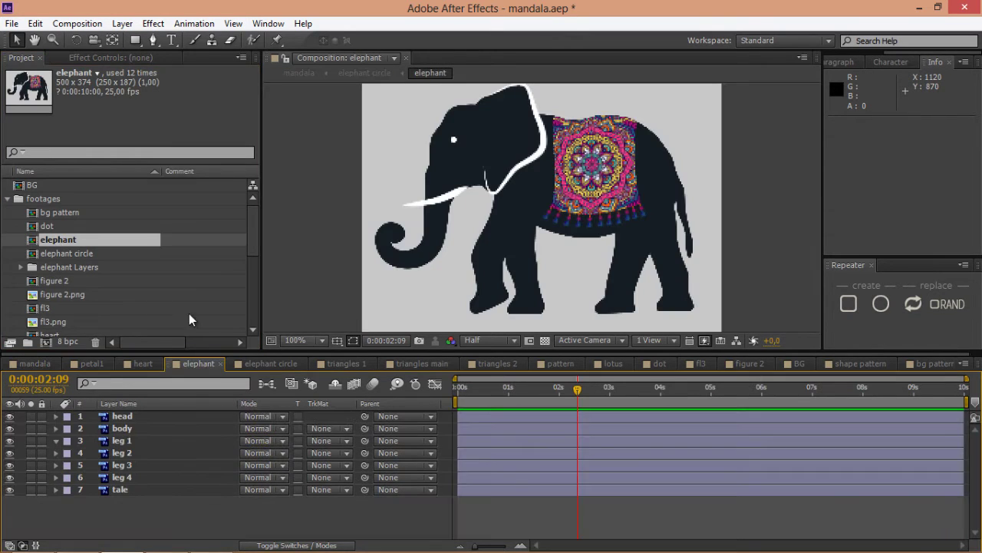
pyautogui.click(181, 480)
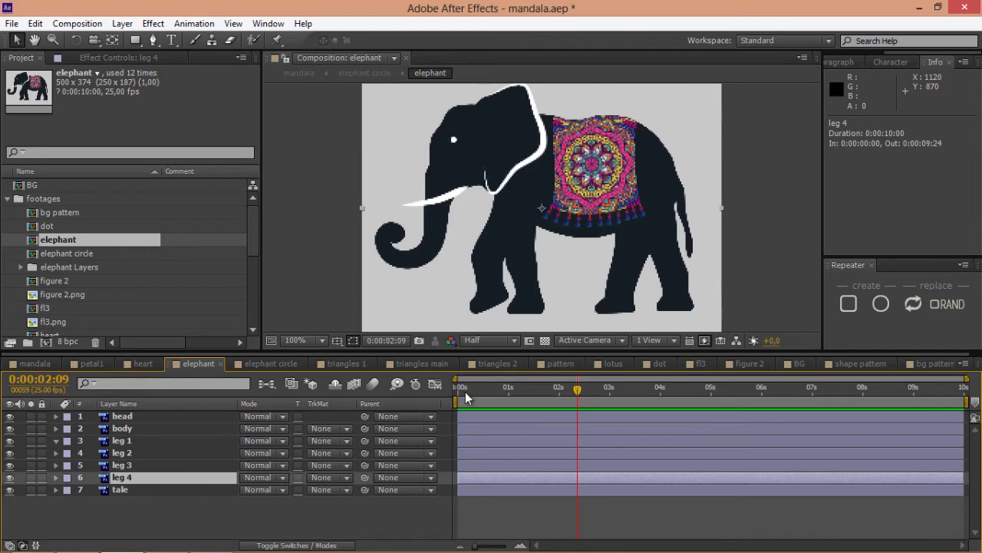
pyautogui.moveTo(507, 390); pyautogui.dragTo(459, 393)
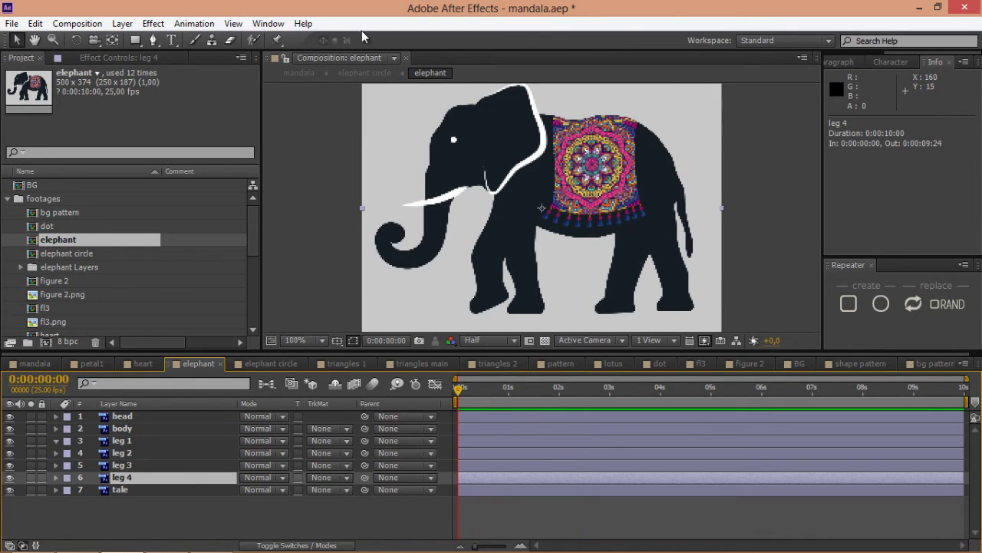
pyautogui.click(277, 40)
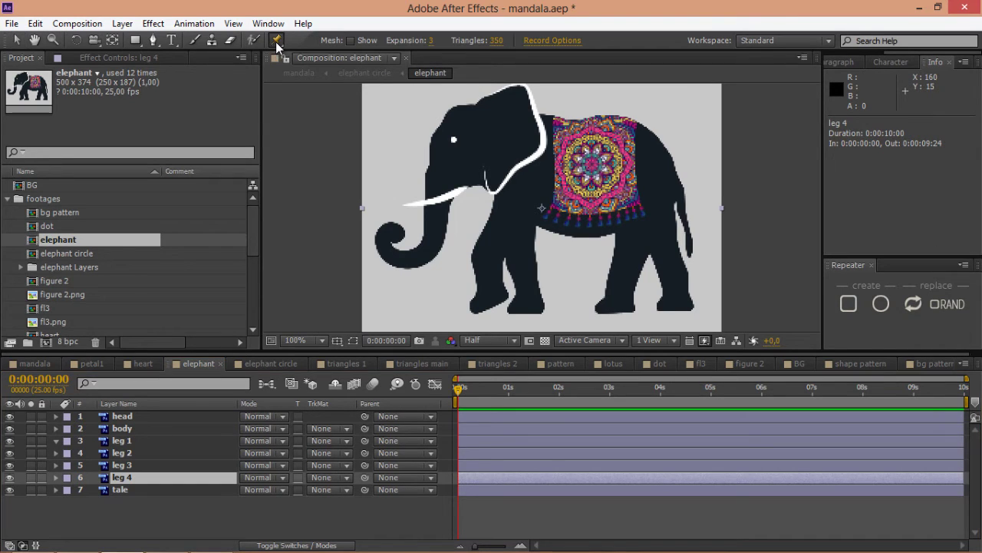
pyautogui.click(680, 299)
pyautogui.click(666, 250)
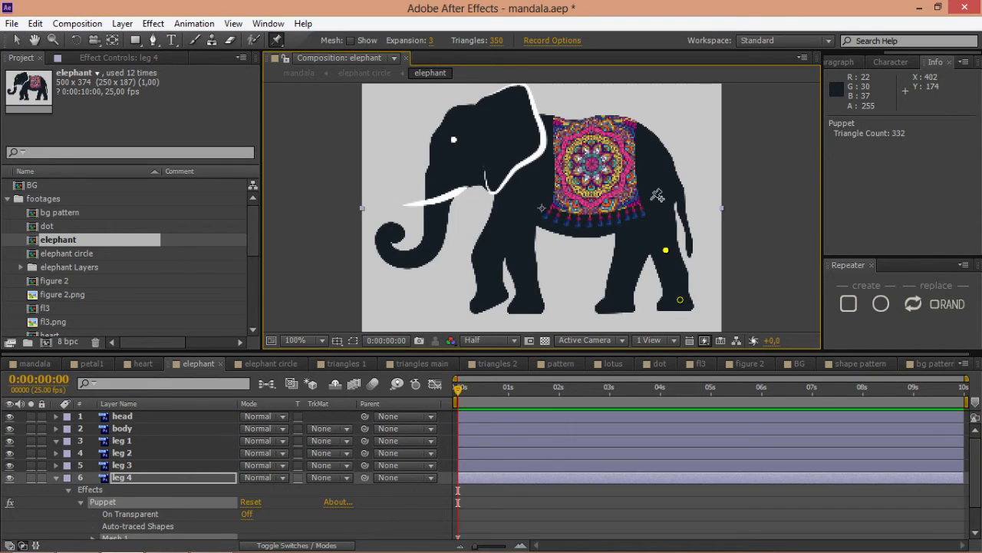
pyautogui.click(651, 198)
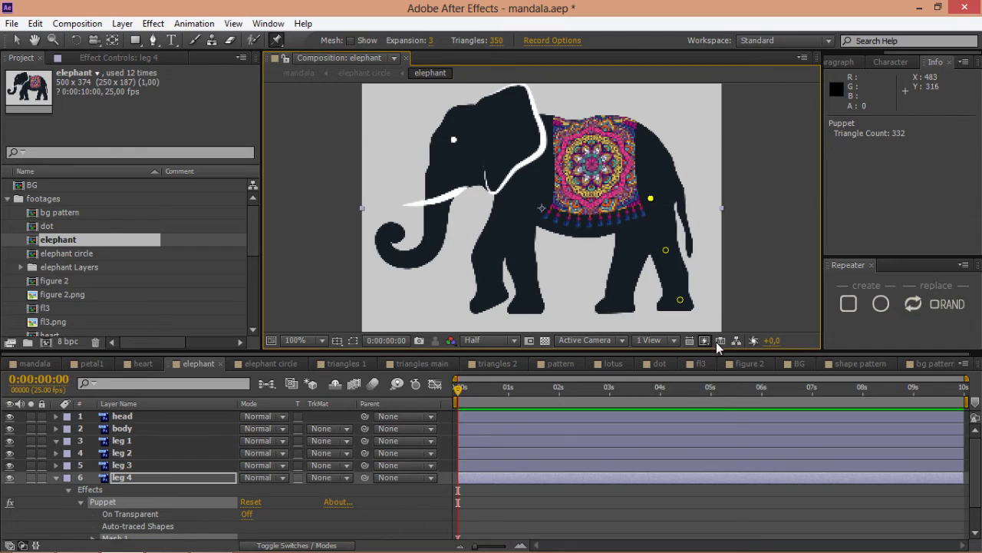
# Reveal leg 4's keyframes and apply Easy Ease to the three puppet pin Position keyframes at 0:00:00:00.
pyautogui.click(472, 474)
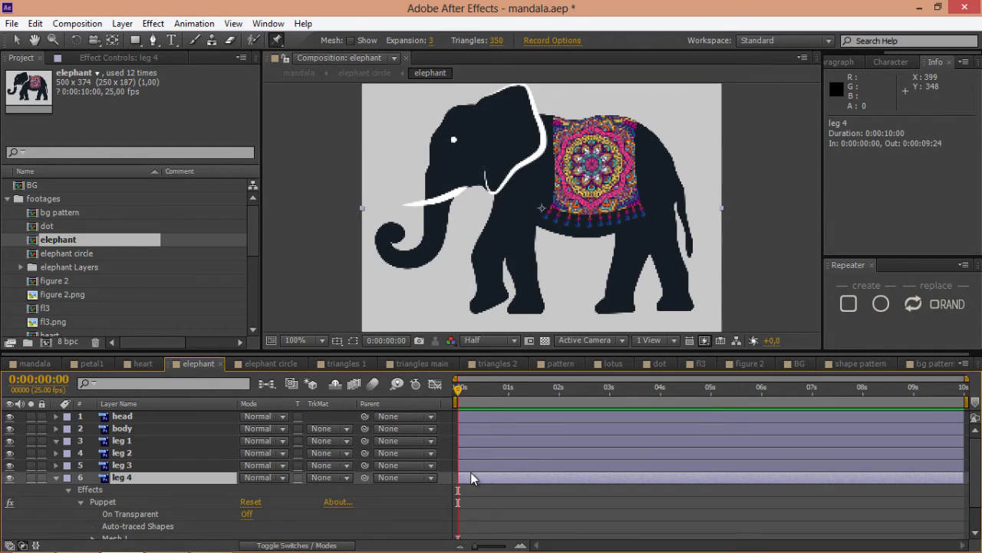
pyautogui.press('u')
pyautogui.scroll(-3, 471, 475)
pyautogui.moveTo(482, 464); pyautogui.dragTo(450, 537)
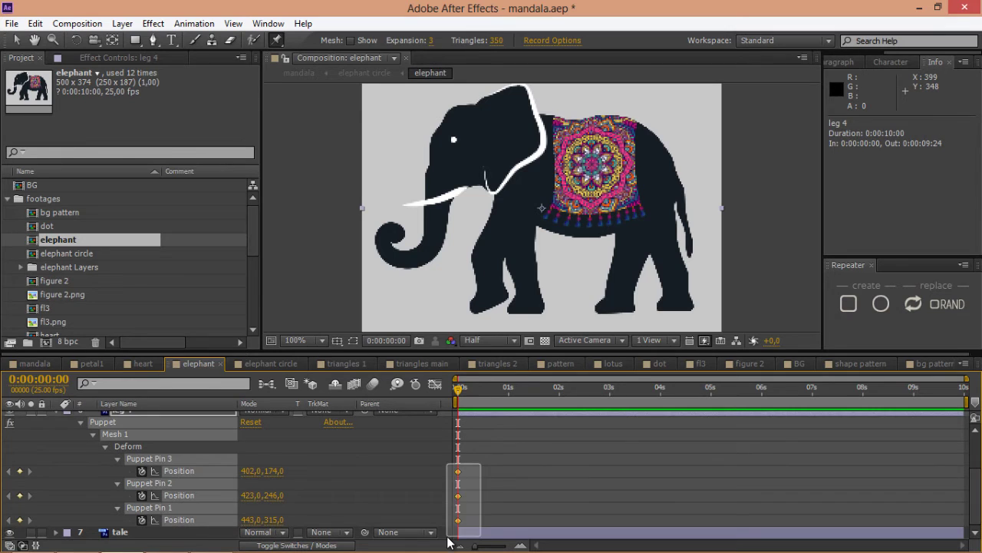
pyautogui.rightClick(458, 495)
pyautogui.moveTo(513, 488)
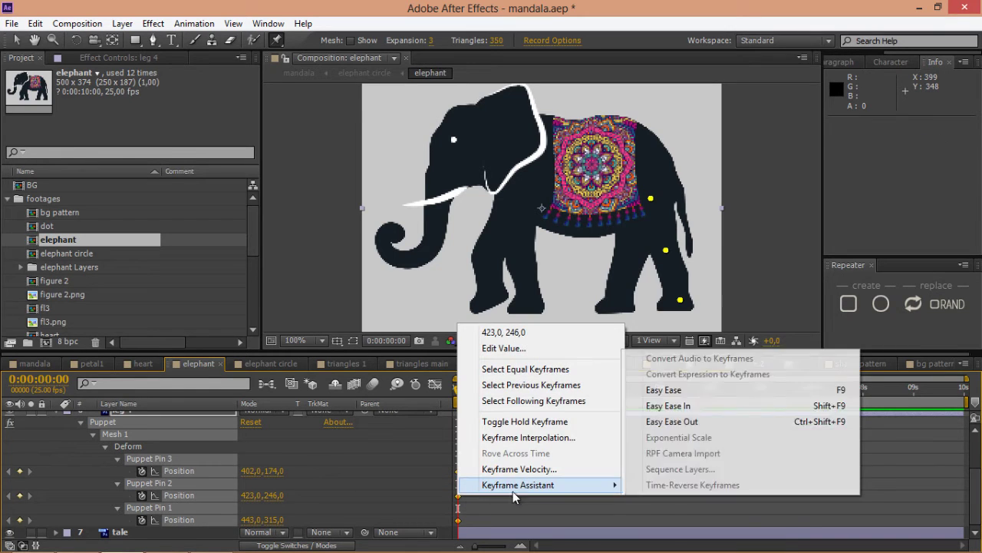
pyautogui.click(716, 392)
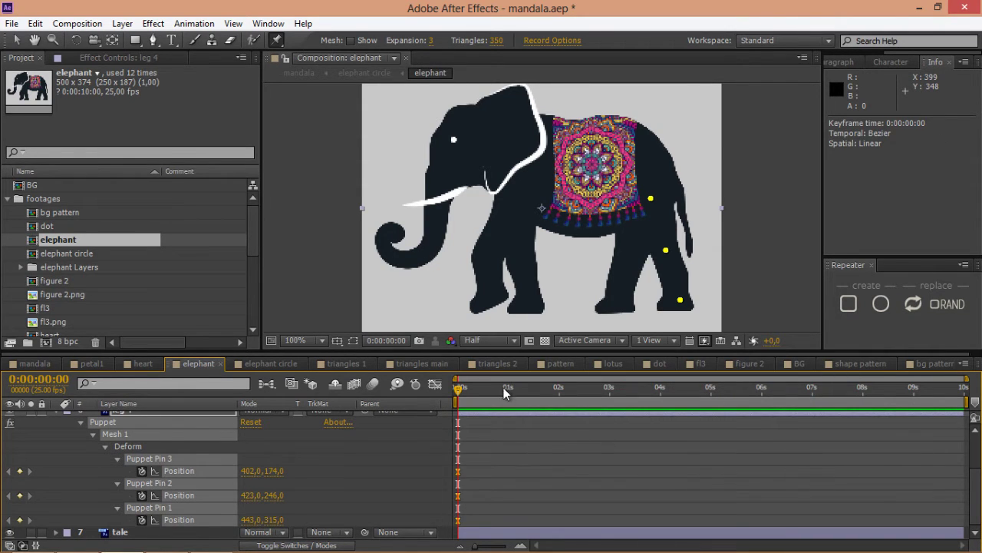
# Swing leg 4 forward at 0:00:01:00 by moving the foot pin to 365,319, the knee pin to 363,256 and the upper pin to 407,170.
pyautogui.press('=')
pyautogui.moveTo(501, 393); pyautogui.dragTo(558, 395)
pyautogui.hotkey('ctrl', 'v')
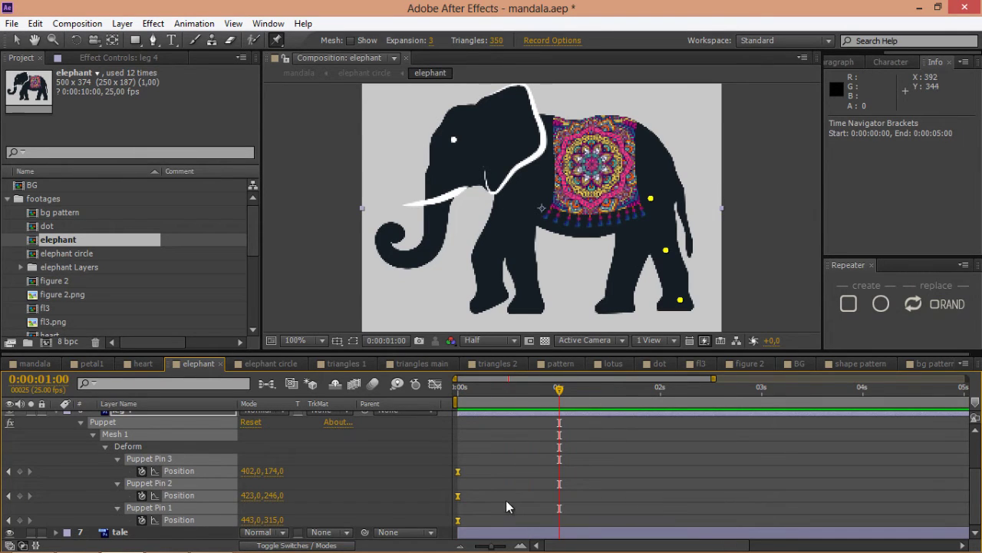
pyautogui.moveTo(506, 488); pyautogui.dragTo(455, 499)
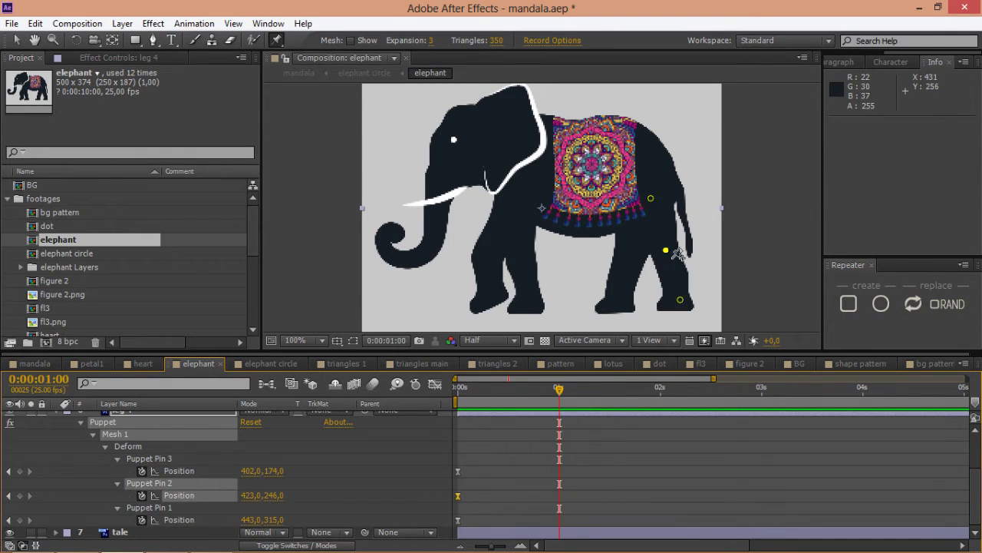
pyautogui.moveTo(666, 253); pyautogui.dragTo(628, 256)
pyautogui.moveTo(682, 303); pyautogui.dragTo(624, 303)
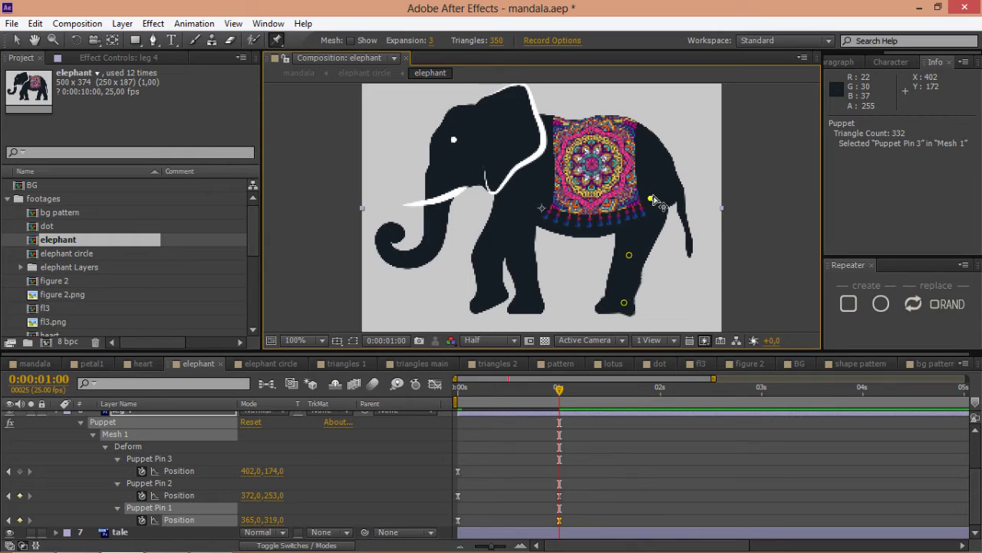
pyautogui.click(652, 199)
pyautogui.moveTo(658, 202); pyautogui.dragTo(661, 199)
pyautogui.click(624, 255)
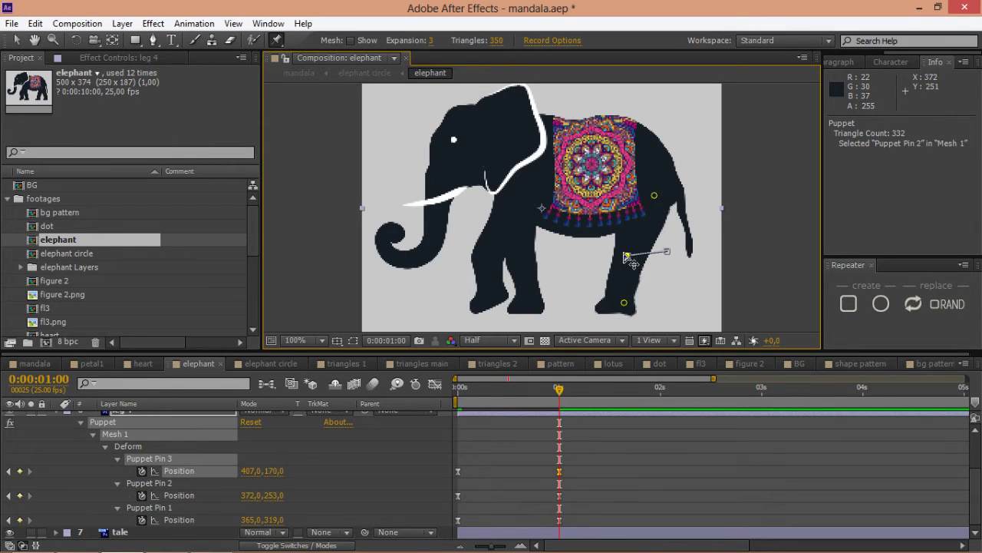
pyautogui.moveTo(623, 255)
pyautogui.mouseDown()
pyautogui.moveTo(631, 261)
pyautogui.moveTo(622, 257)
pyautogui.mouseUp()
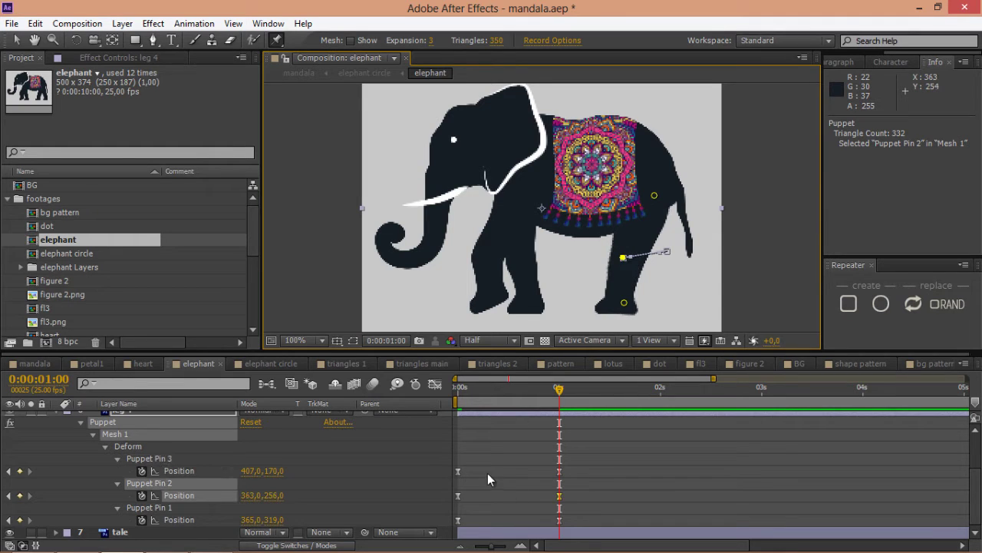
# Copy leg 4's three puppet pin Position keyframes from 0:00:00:00, paste them at 0:00:02:00, and preview the swing from the start.
pyautogui.moveTo(488, 473); pyautogui.dragTo(445, 541)
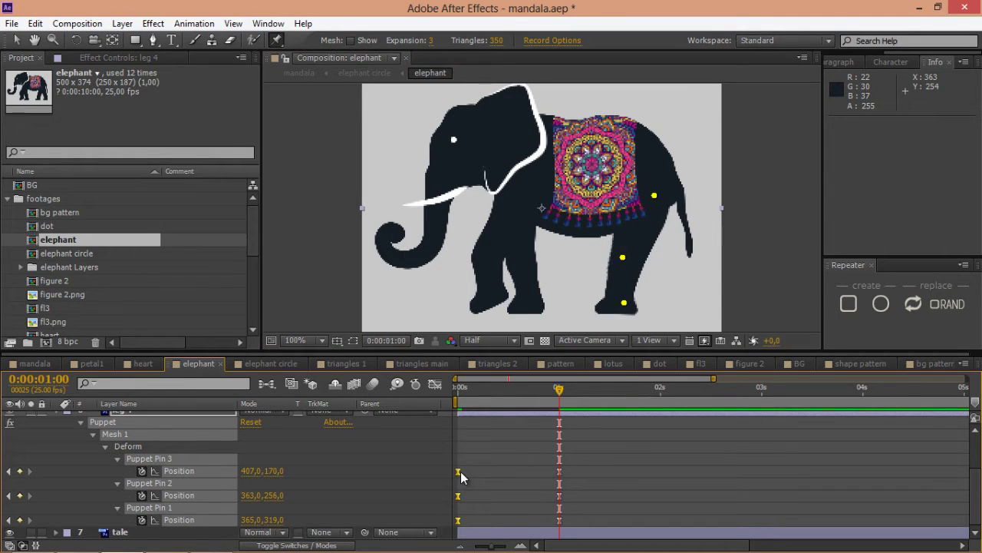
pyautogui.rightClick(461, 473)
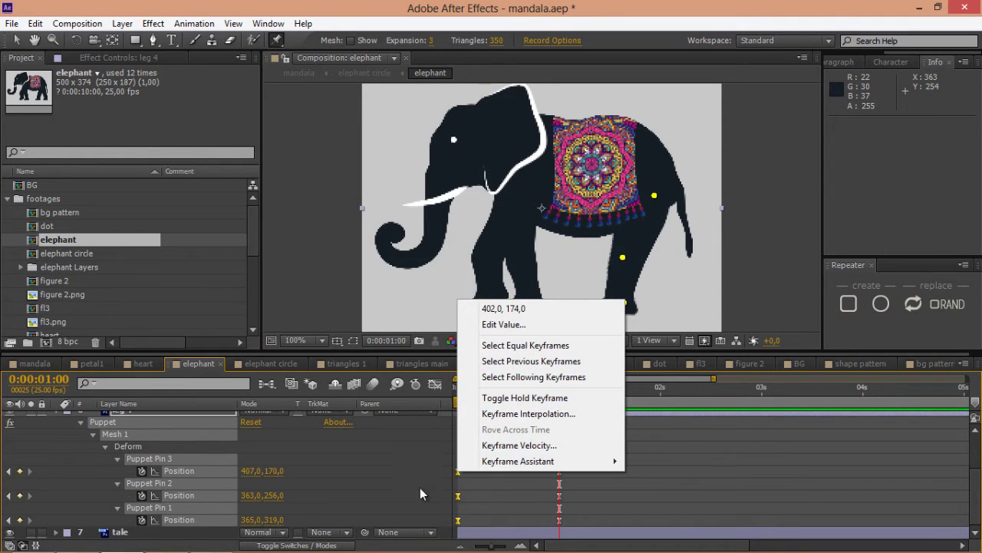
pyautogui.click(500, 492)
pyautogui.moveTo(472, 466); pyautogui.dragTo(447, 526)
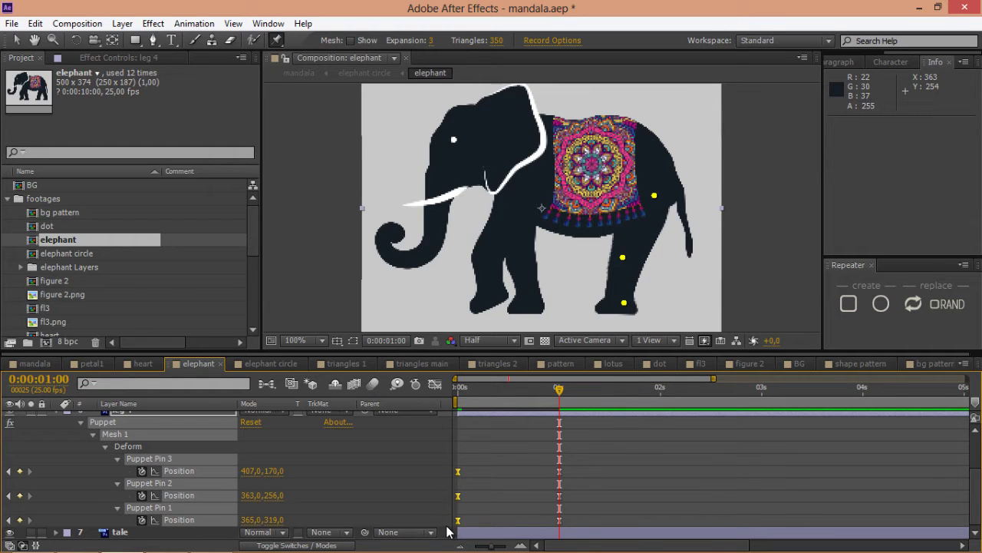
pyautogui.hotkey('ctrl', 'c')
pyautogui.moveTo(572, 391); pyautogui.dragTo(658, 445)
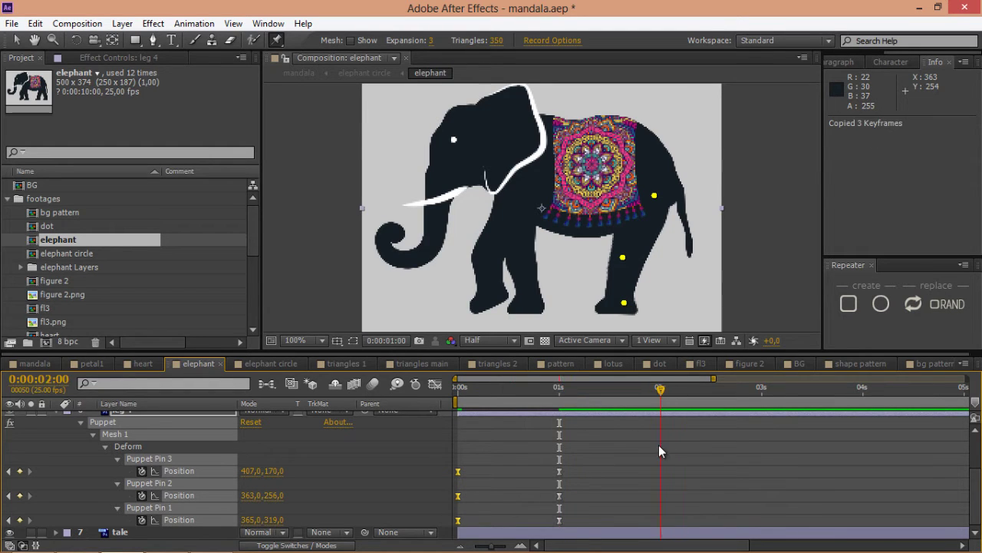
pyautogui.hotkey('ctrl', 'v')
pyautogui.moveTo(660, 391); pyautogui.dragTo(457, 390)
pyautogui.press('space')
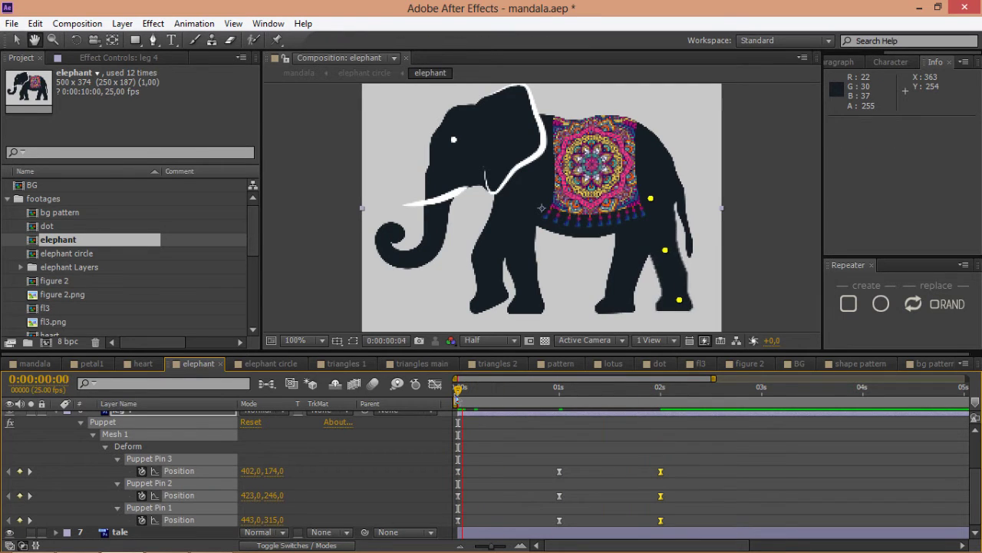
pyautogui.press('space')
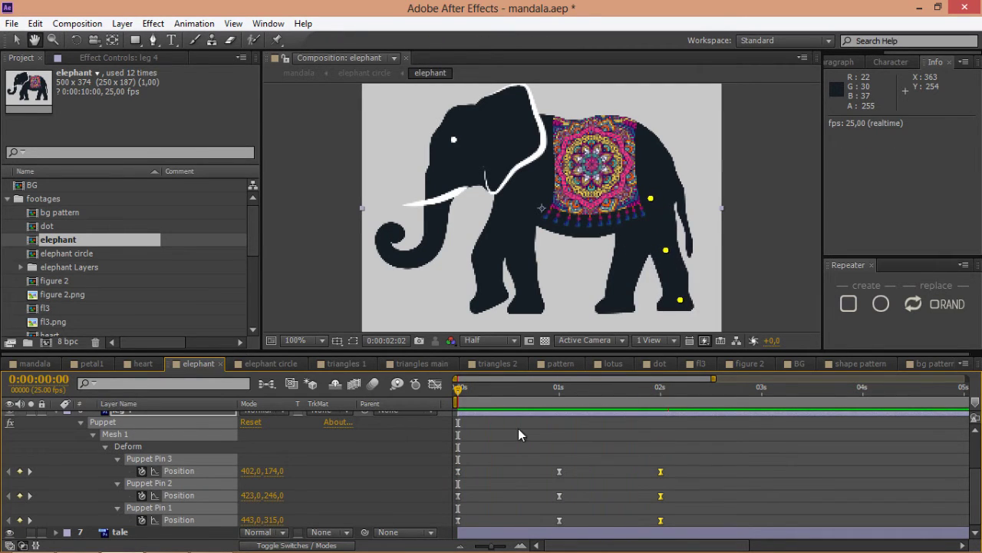
# At 0:00:00:00, place three puppet pins on leg 3, at the foot, knee and upper thigh.
pyautogui.hotkey('ctrl', 'p')
pyautogui.scroll(3, 619, 474)
pyautogui.click(562, 465)
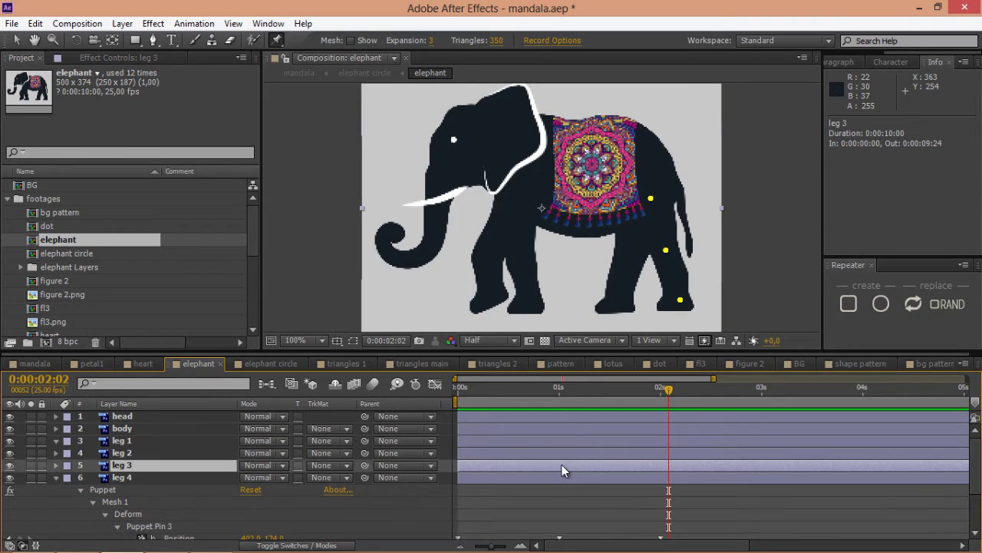
pyautogui.moveTo(560, 393); pyautogui.dragTo(442, 400)
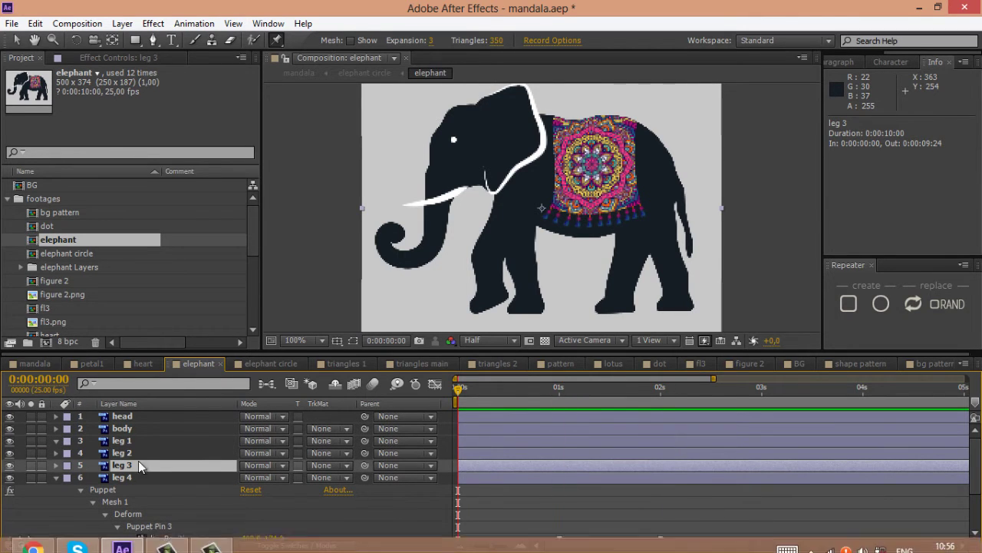
pyautogui.click(619, 300)
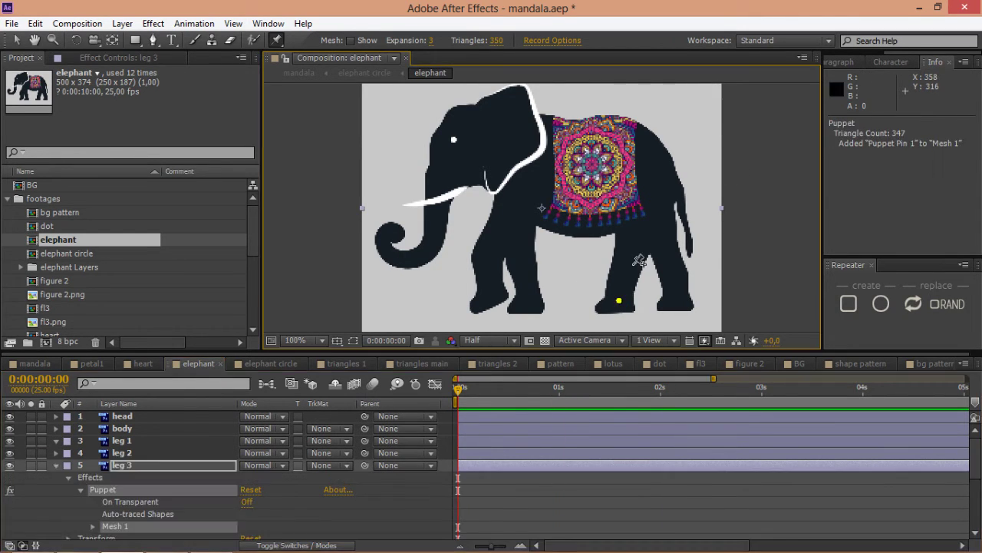
pyautogui.click(626, 258)
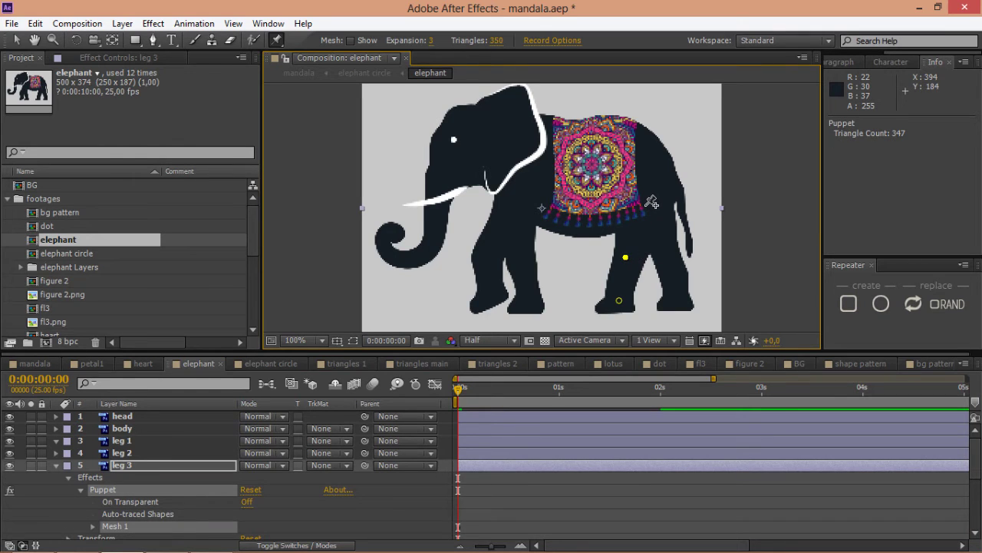
# Reveal leg 3's keyframes and apply Easy Ease to the three puppet pin Position keyframes at 0:00:00:00.
pyautogui.click(480, 467)
pyautogui.press('u')
pyautogui.scroll(-3, 481, 467)
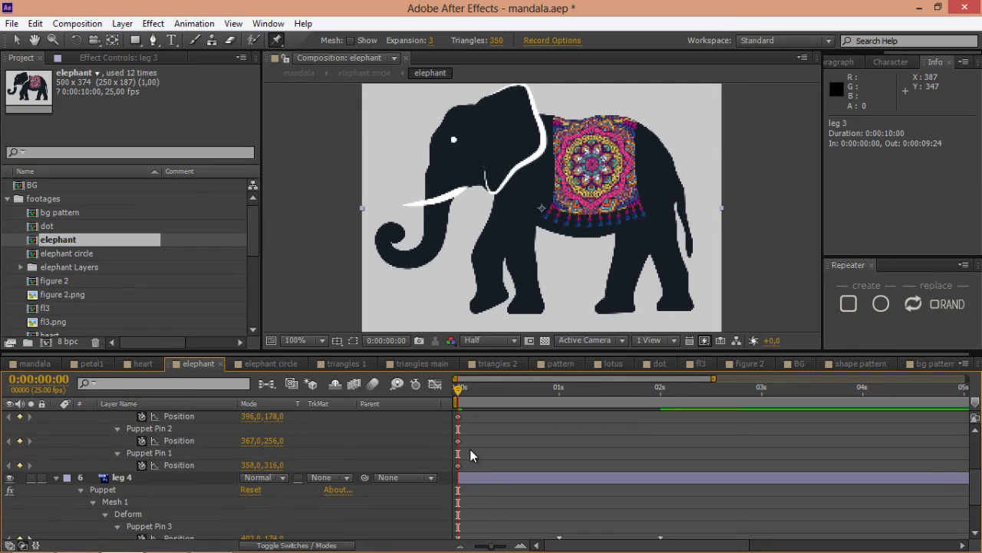
pyautogui.scroll(1, 469, 445)
pyautogui.moveTo(443, 495); pyautogui.dragTo(433, 510)
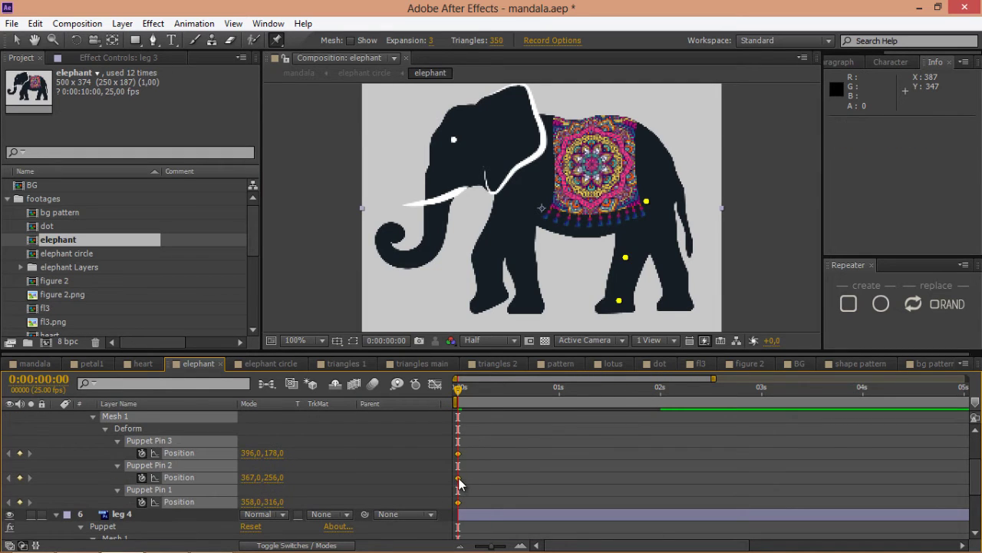
pyautogui.rightClick(460, 482)
pyautogui.moveTo(606, 528)
pyautogui.click(659, 373)
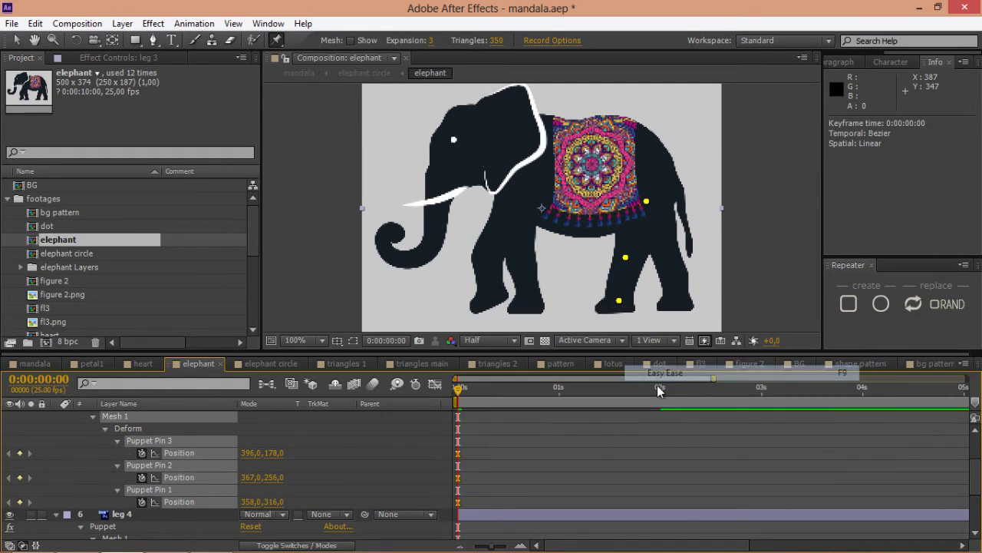
# Swing leg 3 backward at 0:00:01:00 by moving the foot pin to 428,310 and the knee pin to 422,262.
pyautogui.click(557, 389)
pyautogui.moveTo(562, 404); pyautogui.dragTo(561, 407)
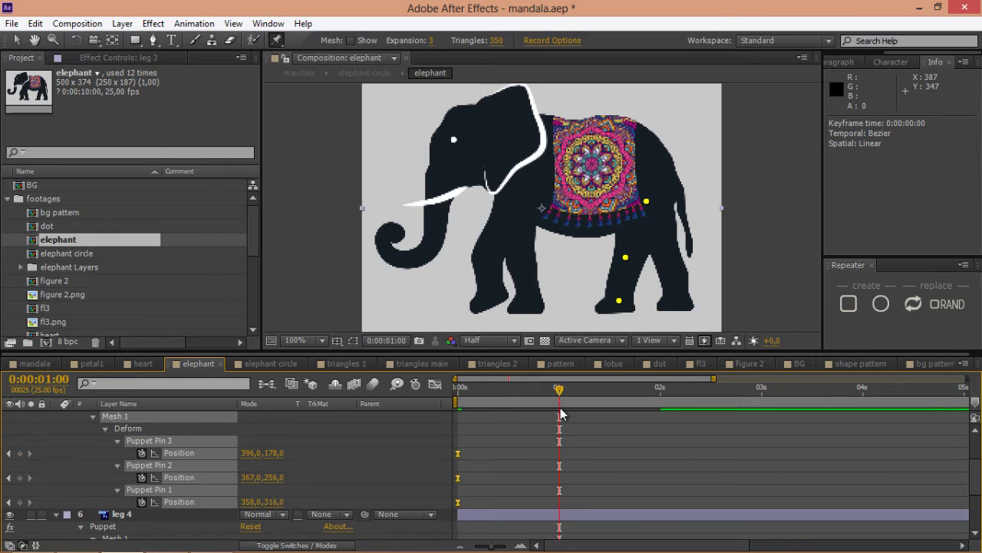
pyautogui.moveTo(485, 479); pyautogui.dragTo(440, 470)
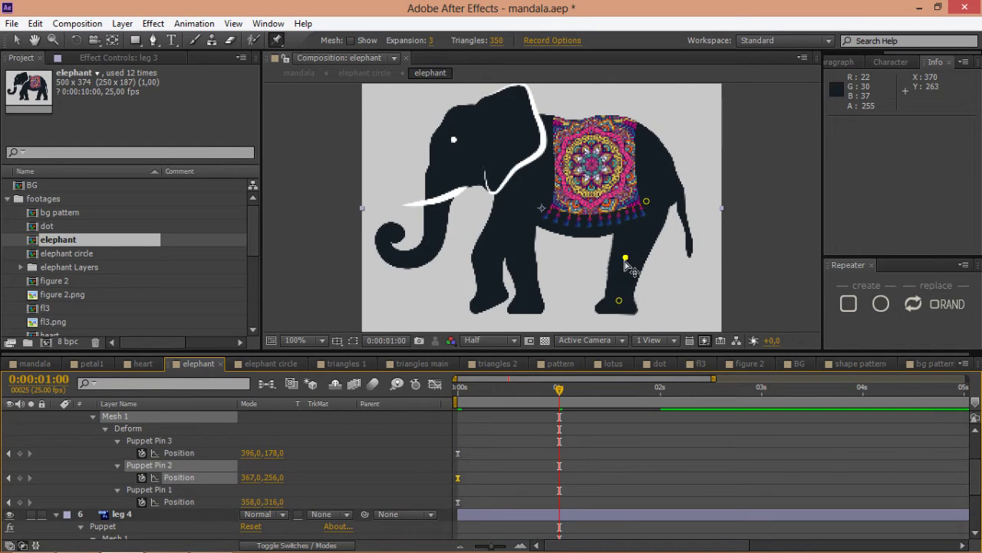
pyautogui.moveTo(626, 258); pyautogui.dragTo(660, 261)
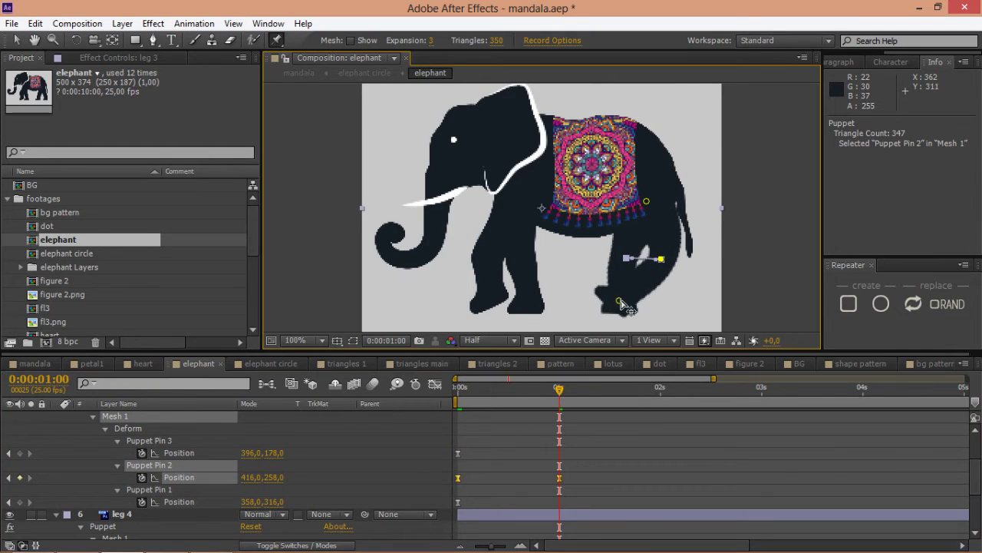
pyautogui.moveTo(619, 300); pyautogui.dragTo(669, 297)
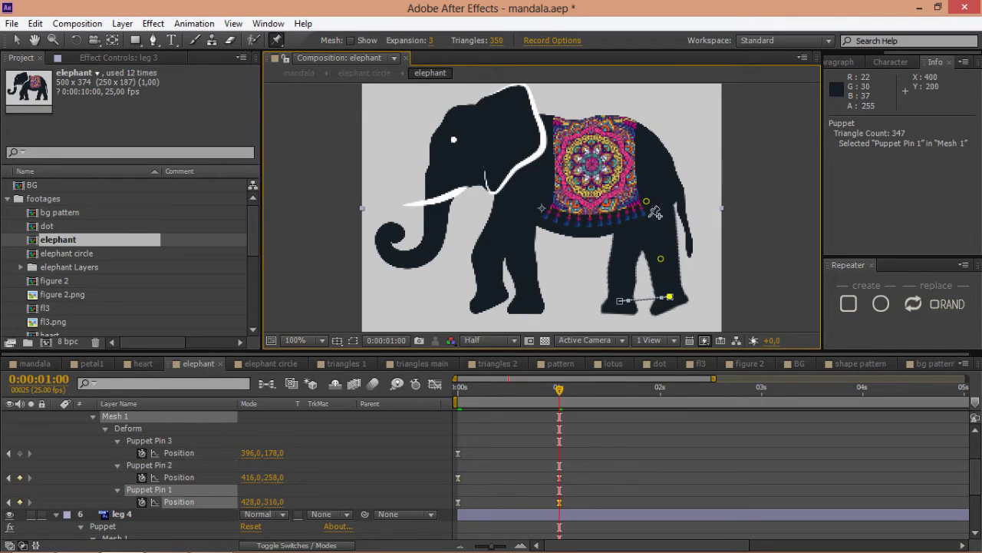
pyautogui.click(662, 260)
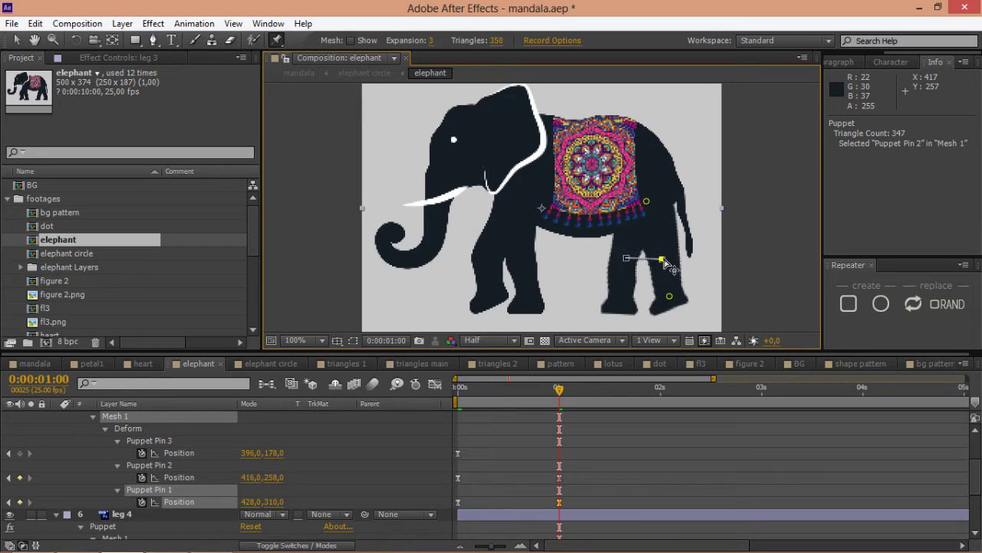
pyautogui.moveTo(663, 260); pyautogui.dragTo(668, 265)
# Nudge leg 4's foot pin slightly upward at 0:00:01:00.
pyautogui.scroll(-3, 591, 488)
pyautogui.click(559, 501)
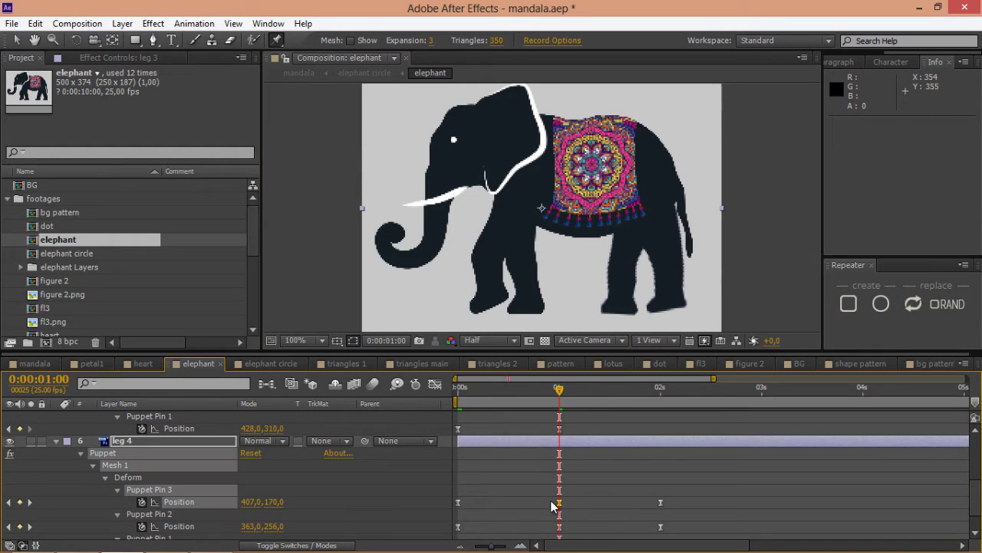
pyautogui.scroll(-1, 586, 474)
pyautogui.click(559, 495)
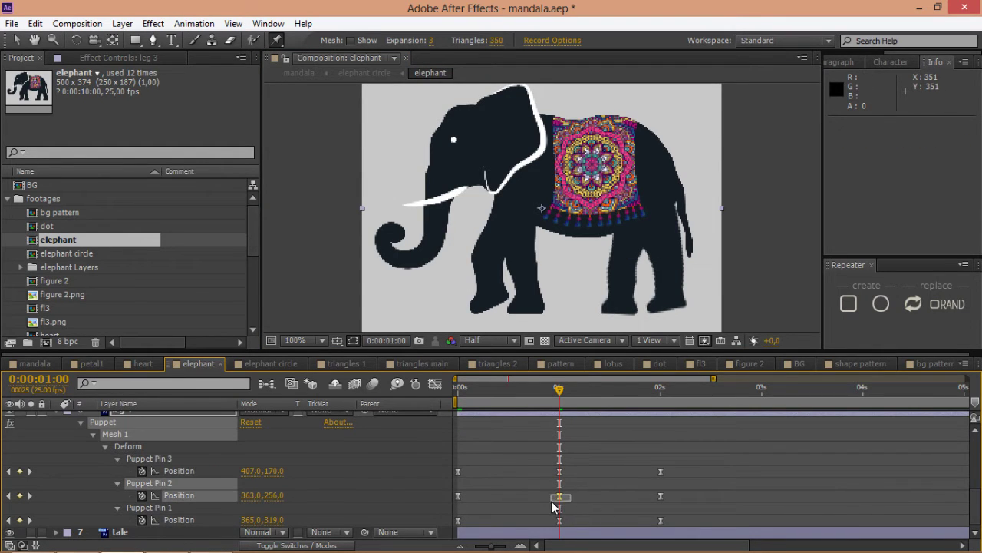
pyautogui.moveTo(625, 305); pyautogui.dragTo(626, 304)
pyautogui.scroll(8, 606, 484)
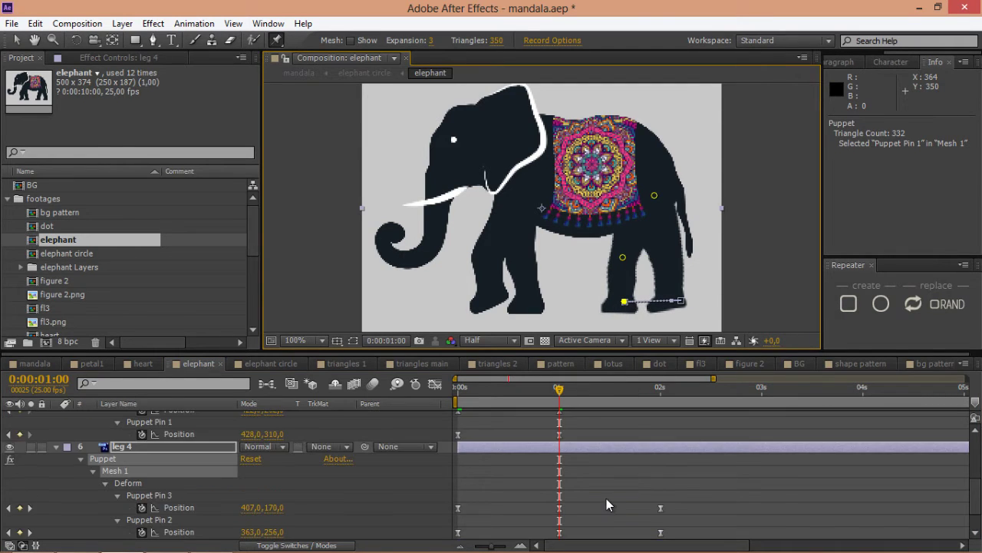
# Select leg 3's three puppet pin Position keyframes at 0:00:00:00 and move the current time to 0:00:02:00.
pyautogui.scroll(-3, 570, 453)
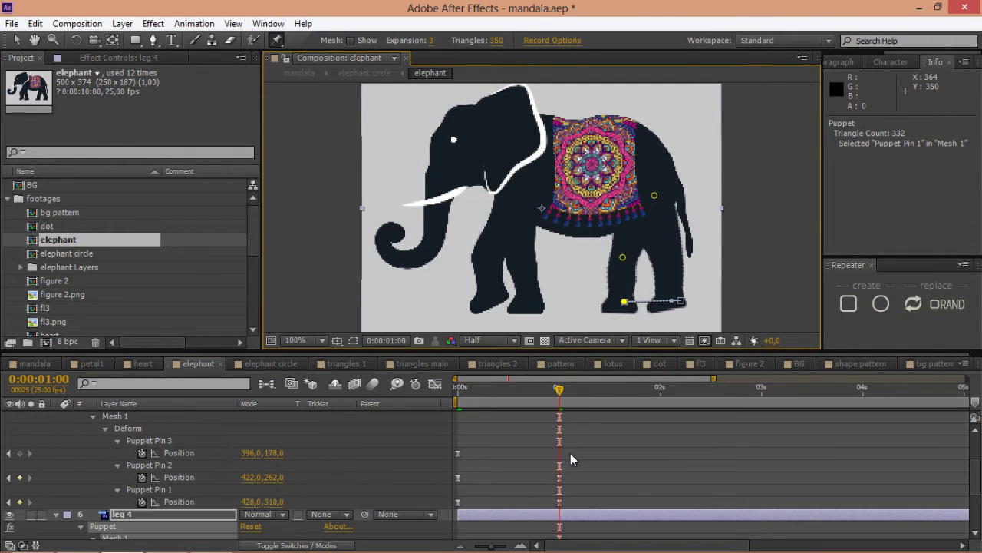
pyautogui.moveTo(484, 452); pyautogui.dragTo(454, 517)
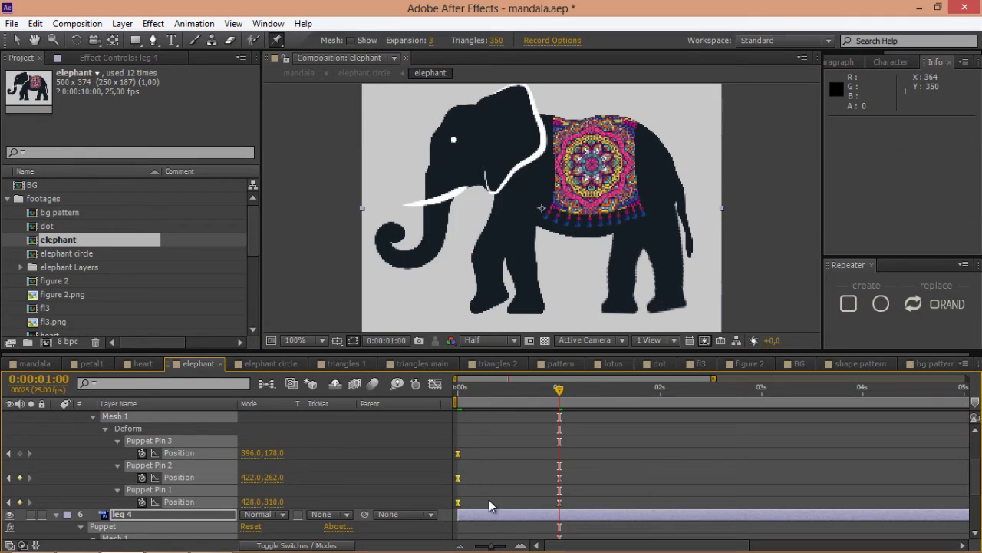
pyautogui.moveTo(593, 388); pyautogui.dragTo(661, 418)
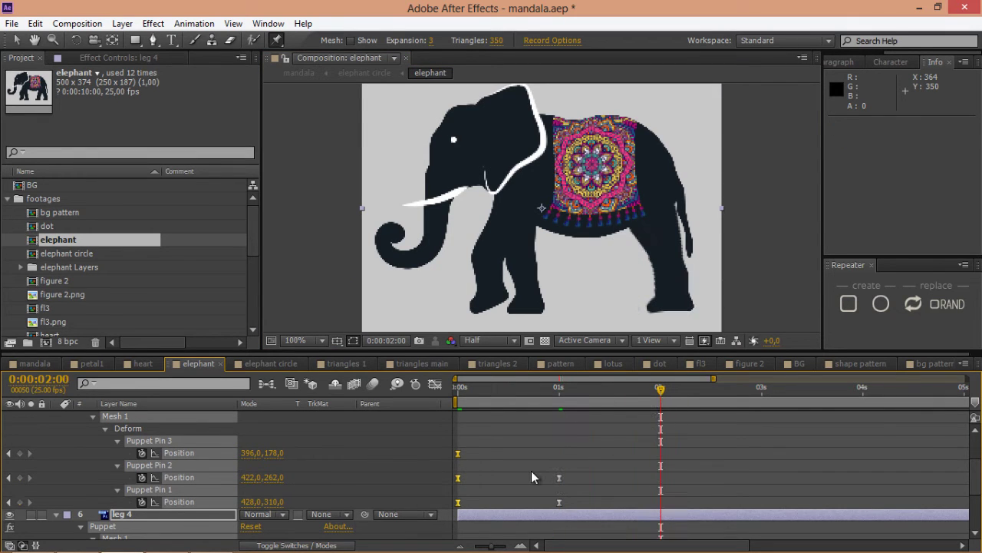
pyautogui.hotkey('ctrl', 'v')
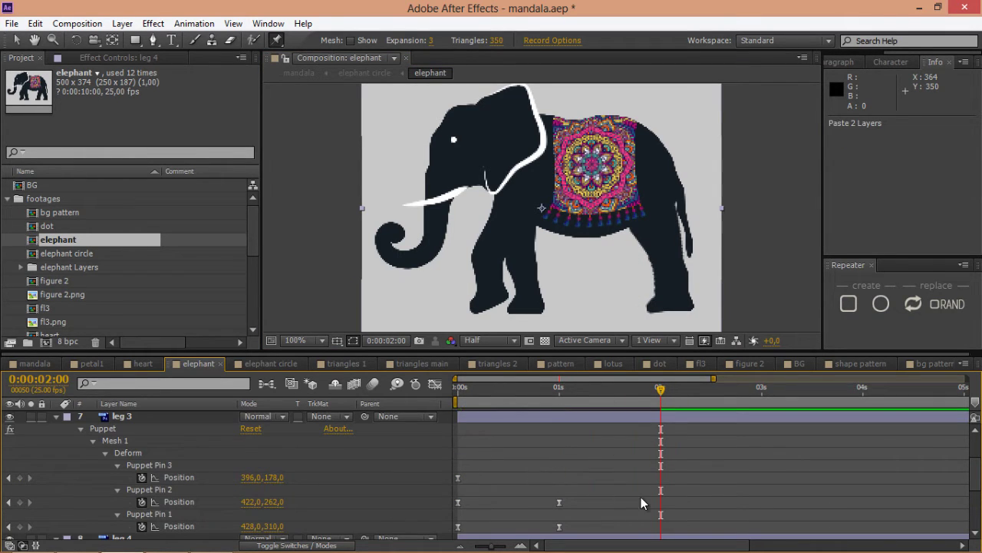
pyautogui.hotkey('ctrl', 'z')
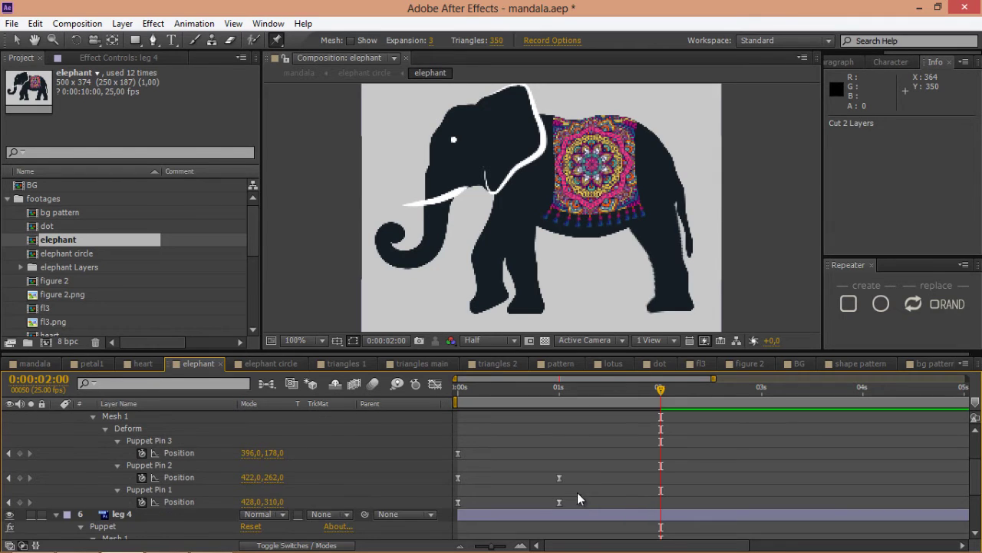
pyautogui.hotkey('ctrl', 'z')
pyautogui.hotkey('ctrl', 'v')
# Copy leg 3's three puppet pin Position keyframes from 0:00:00:00 and paste them at 0:00:02:00.
pyautogui.moveTo(464, 453); pyautogui.dragTo(448, 504)
pyautogui.hotkey('ctrl', 'c')
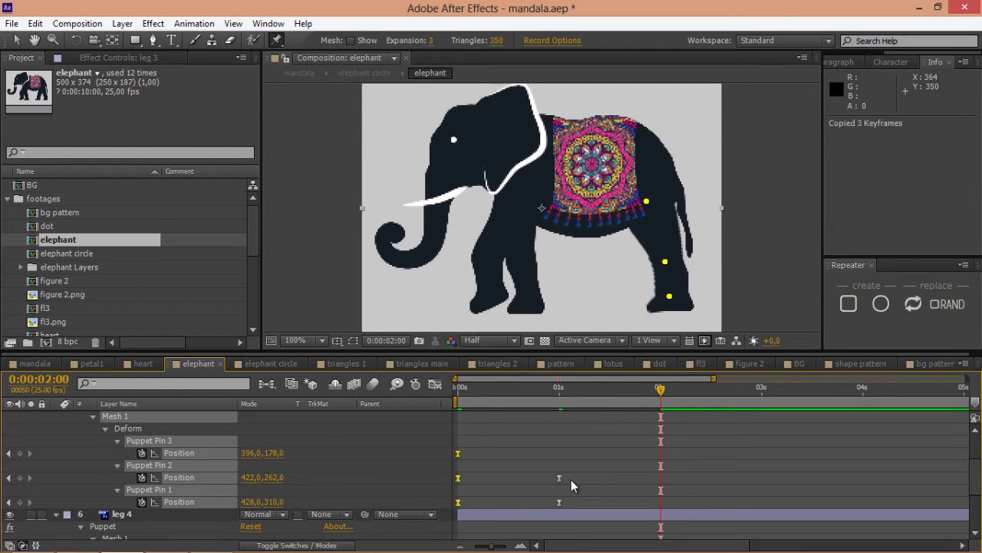
pyautogui.hotkey('ctrl', 'v')
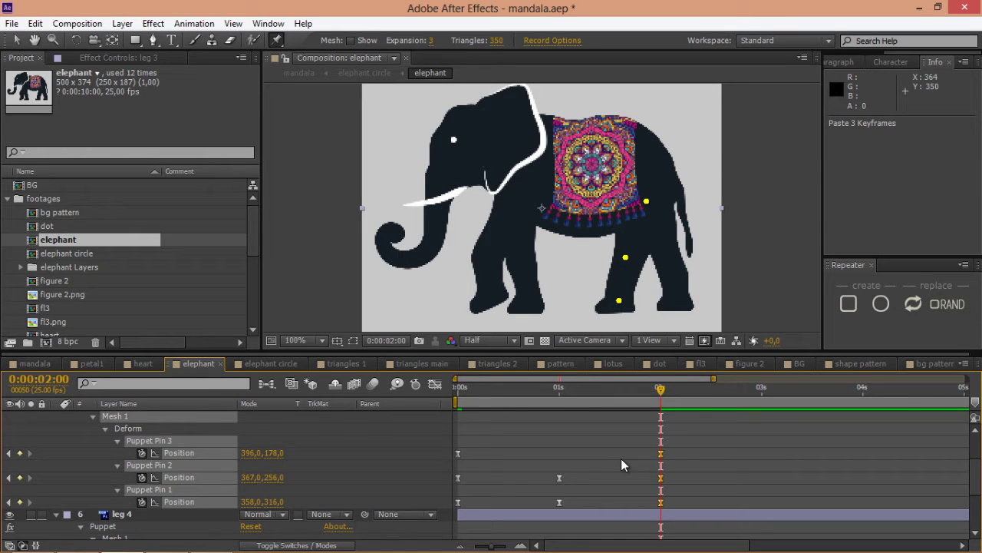
# At 0:00:02:00, place three puppet pins on leg 2, at the foot, knee and upper leg.
pyautogui.scroll(2, 621, 458)
pyautogui.click(597, 452)
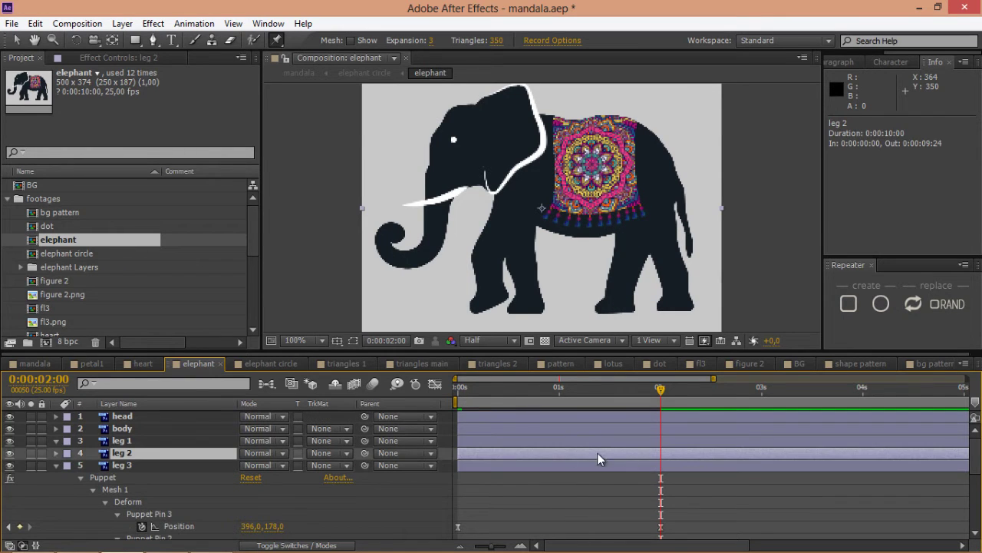
pyautogui.click(529, 301)
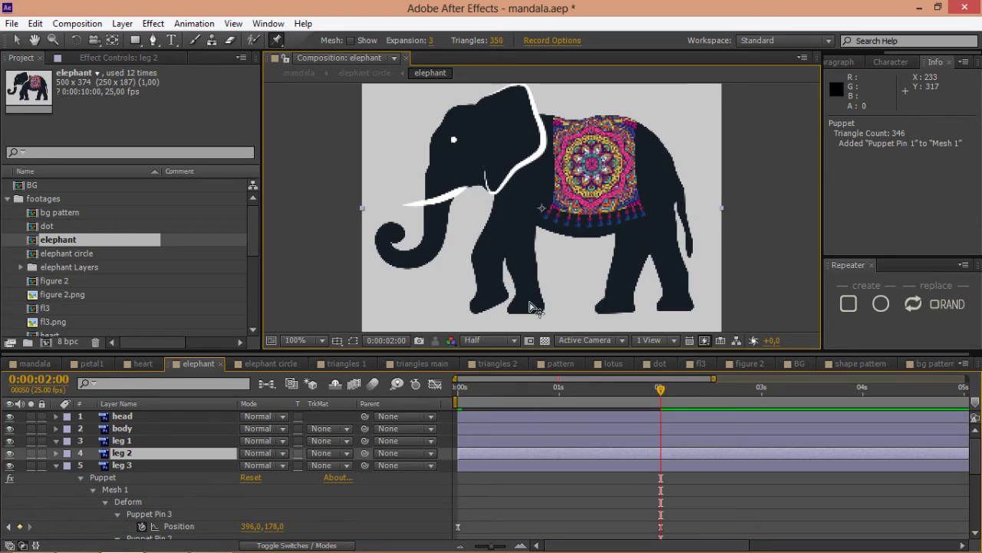
pyautogui.click(521, 253)
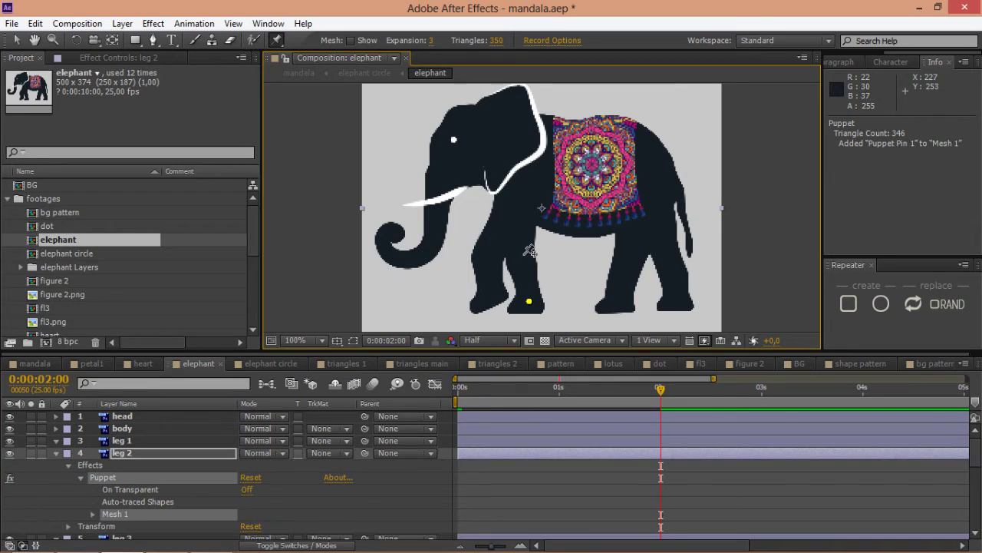
pyautogui.click(525, 197)
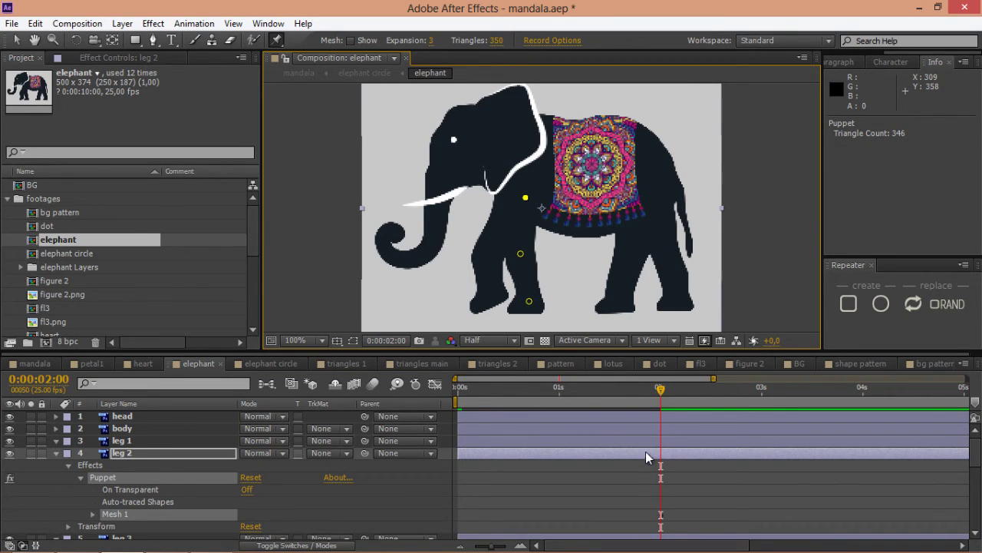
# Reveal leg 2's keyframes and apply Easy Ease to the three puppet pin Position keyframes at 0:00:02:00.
pyautogui.press('u')
pyautogui.scroll(-2, 689, 489)
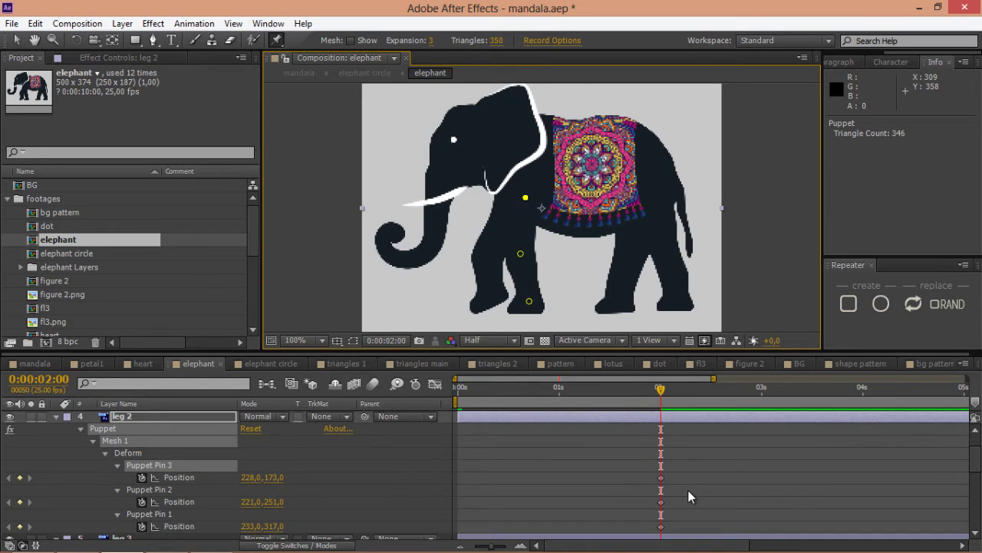
pyautogui.moveTo(670, 476); pyautogui.dragTo(647, 526)
pyautogui.moveTo(641, 470); pyautogui.dragTo(693, 530)
pyautogui.rightClick(661, 478)
pyautogui.moveTo(693, 466)
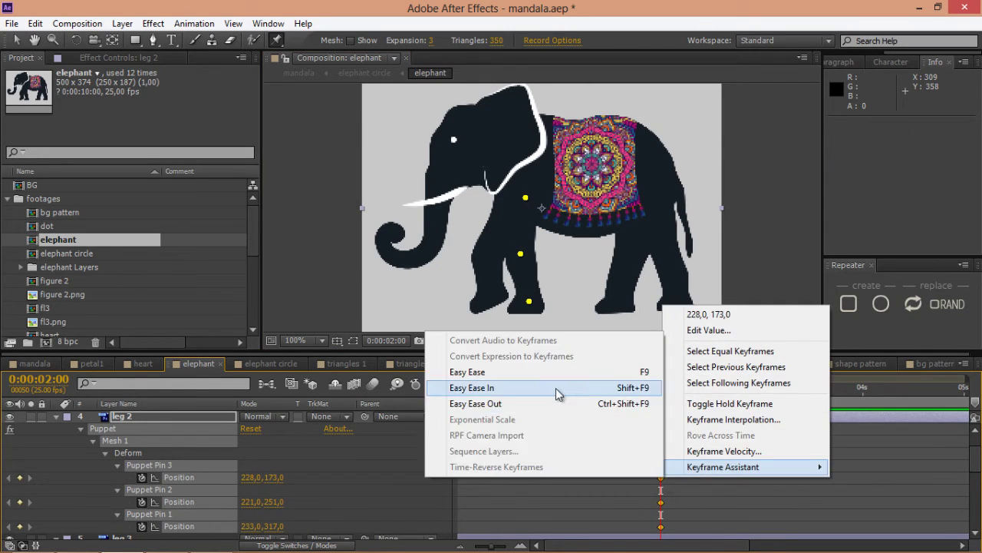
pyautogui.click(557, 375)
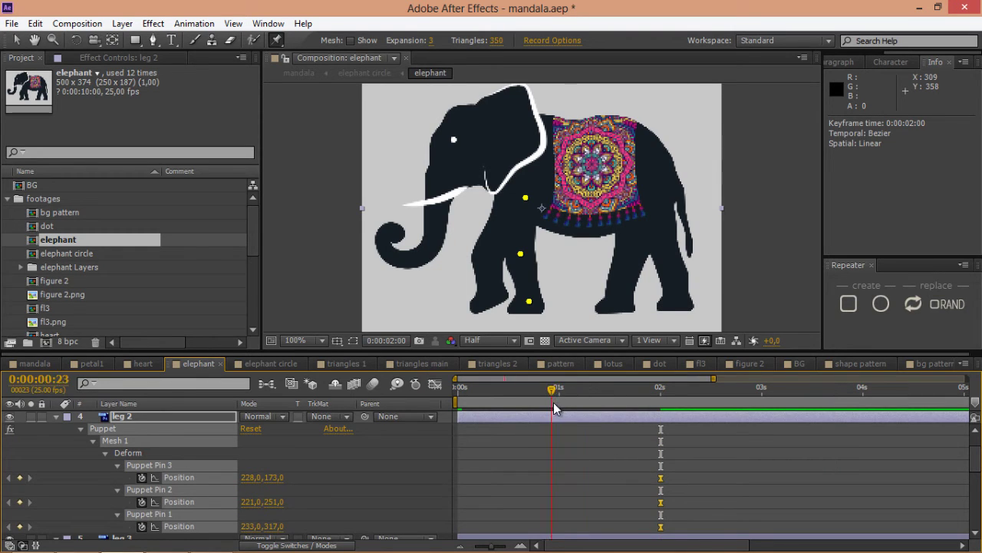
# At 0:00:01:00, move leg 2's puppet pins forward: foot to 184,311, knee to 179,248 and upper leg to 226,180.
pyautogui.click(662, 503)
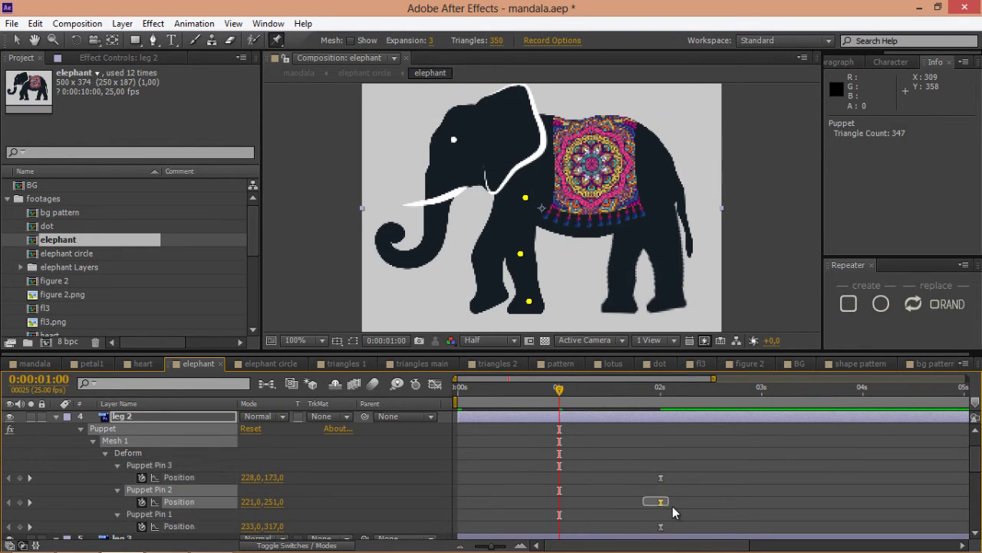
pyautogui.moveTo(520, 256); pyautogui.dragTo(492, 252)
pyautogui.moveTo(531, 304); pyautogui.dragTo(498, 300)
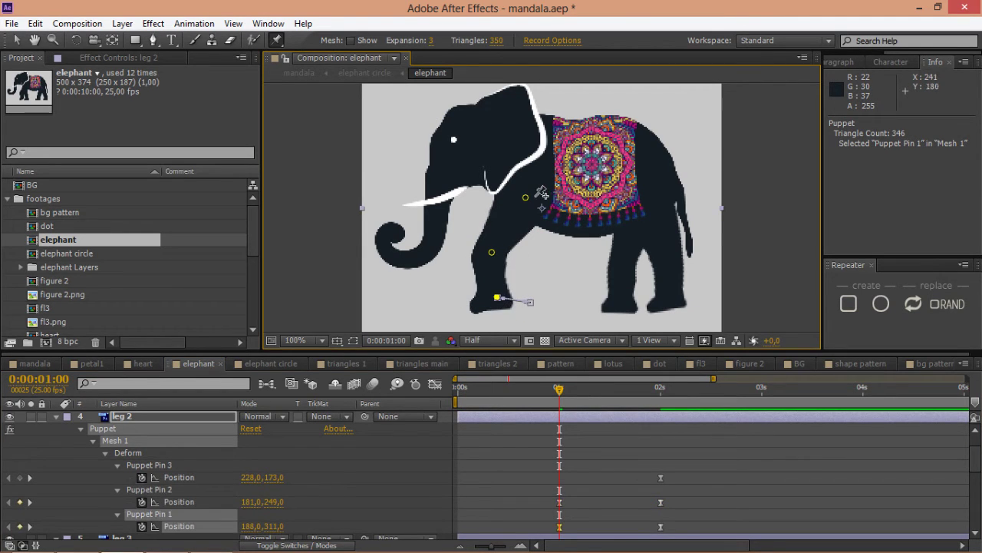
pyautogui.click(523, 201)
pyautogui.moveTo(520, 201)
pyautogui.mouseDown()
pyautogui.moveTo(533, 204)
pyautogui.moveTo(526, 208)
pyautogui.mouseUp()
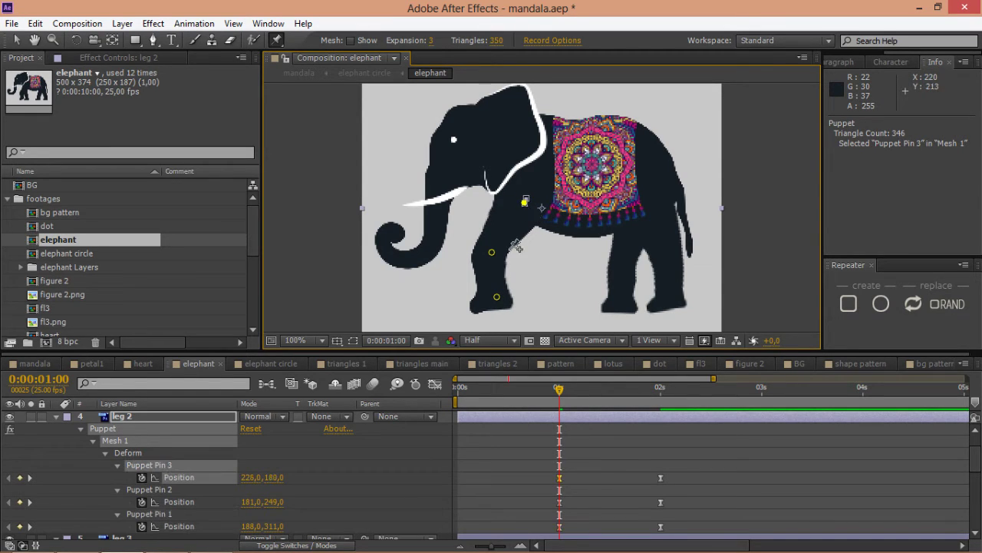
pyautogui.click(491, 254)
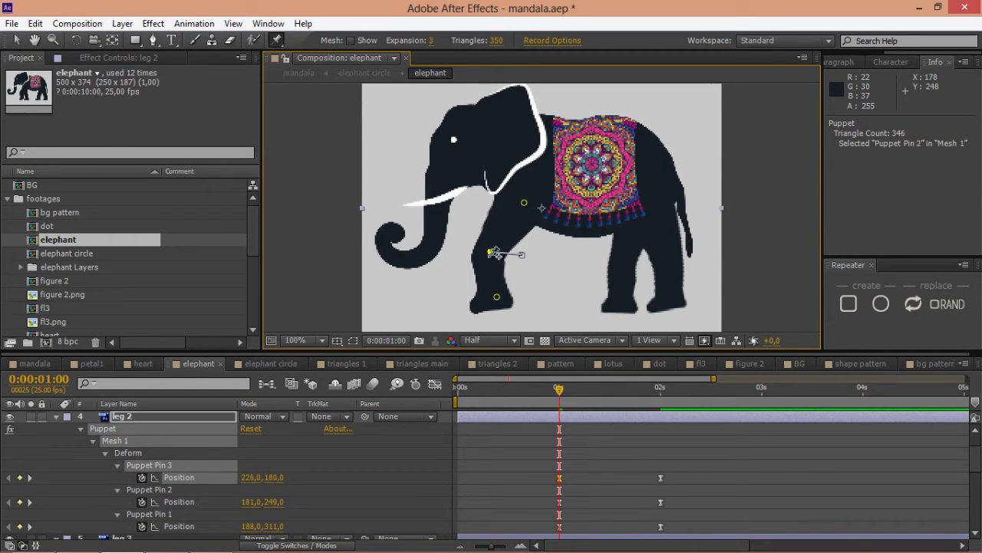
pyautogui.moveTo(493, 253); pyautogui.dragTo(492, 251)
pyautogui.click(493, 298)
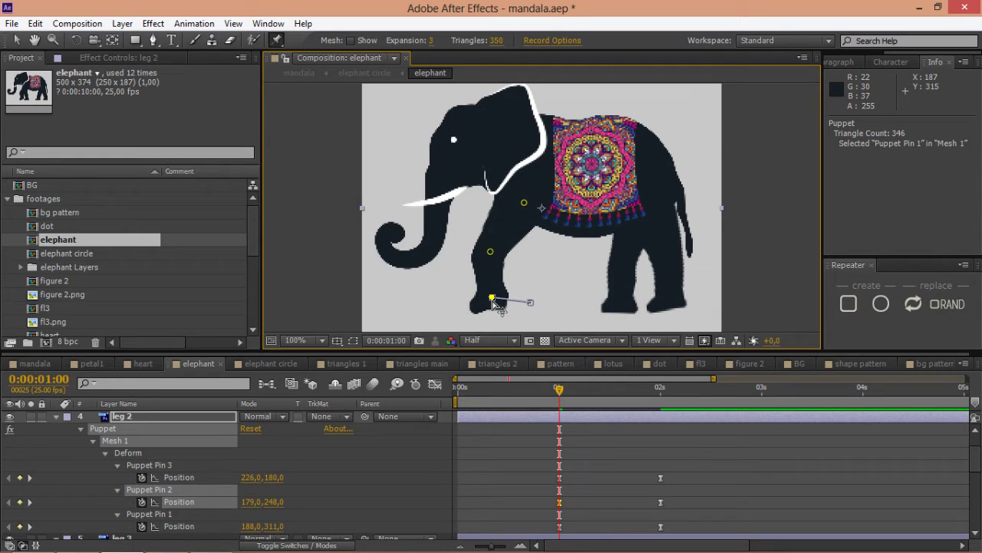
pyautogui.moveTo(493, 299); pyautogui.dragTo(495, 298)
# Copy leg 2's three puppet pin Position keyframes from 0:00:02:00 and paste them at 0:00:00:00.
pyautogui.click(456, 379)
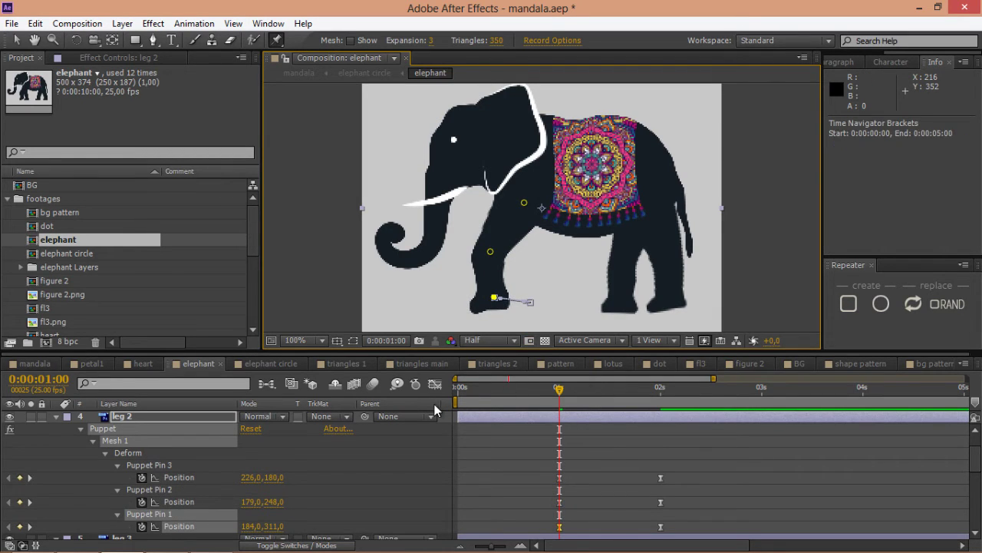
pyautogui.click(459, 389)
pyautogui.moveTo(674, 475); pyautogui.dragTo(650, 528)
pyautogui.hotkey('ctrl', 'c')
pyautogui.hotkey('ctrl', 'v')
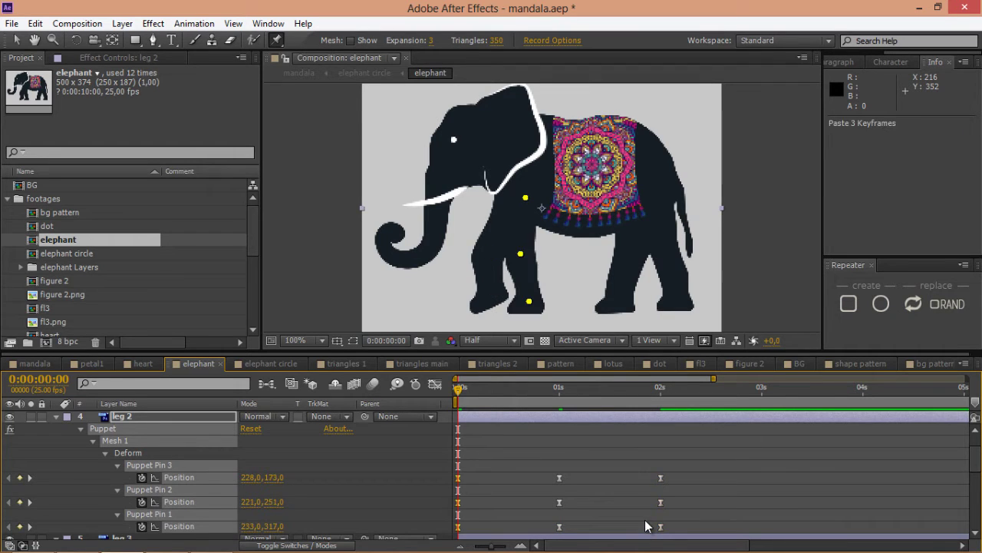
# At 0:00:00:00, place three puppet pins on leg 1, at the foot, knee and upper leg.
pyautogui.scroll(2, 572, 453)
pyautogui.click(567, 440)
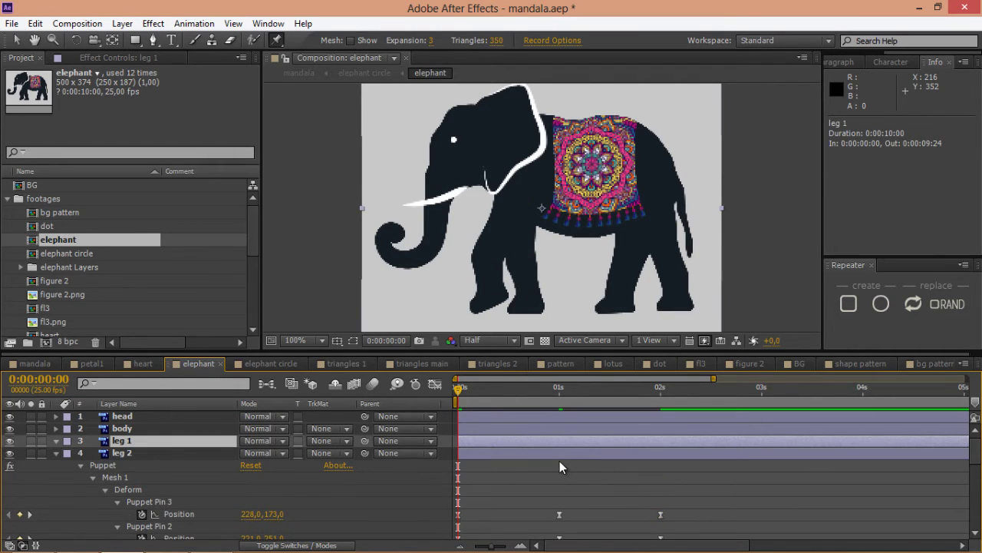
pyautogui.click(491, 295)
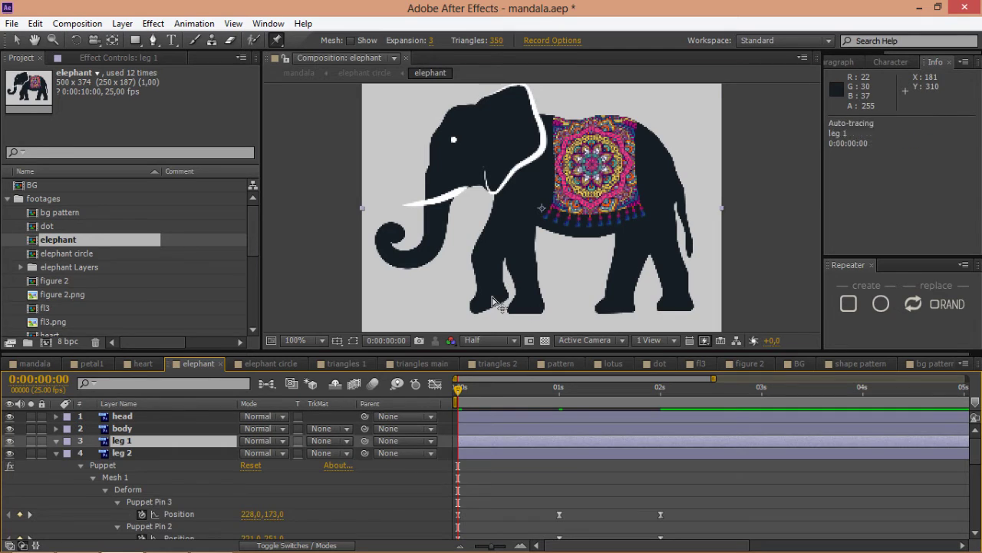
pyautogui.click(494, 256)
pyautogui.click(515, 202)
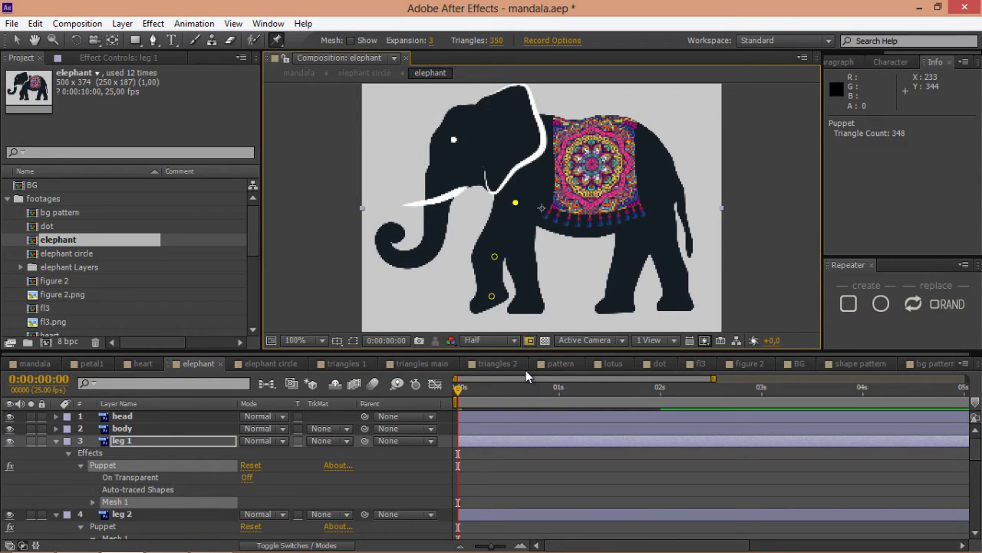
# Reveal leg 1's keyframes and apply Easy Ease to the three puppet pin Position keyframes at 0:00:00:00.
pyautogui.press('u')
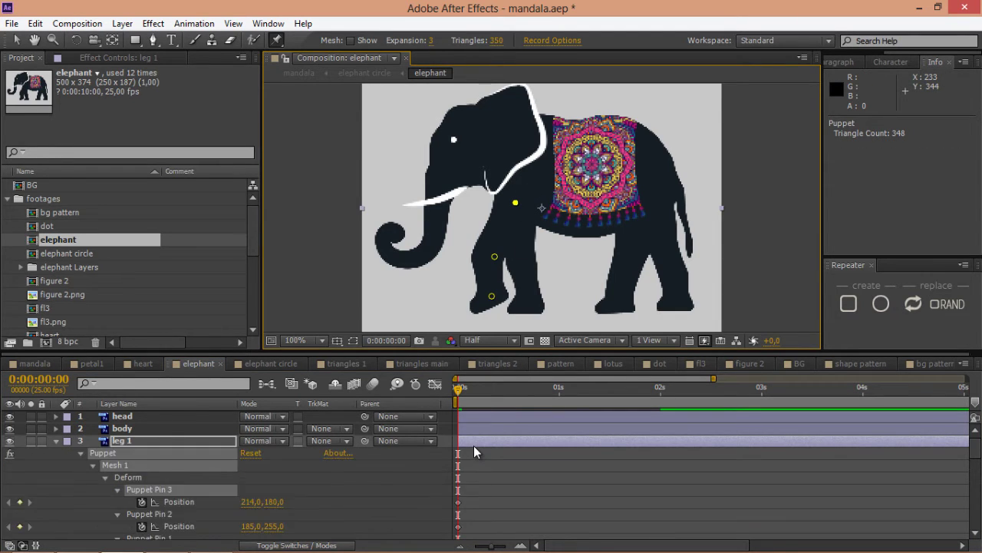
pyautogui.scroll(-2, 474, 461)
pyautogui.moveTo(472, 464); pyautogui.dragTo(429, 517)
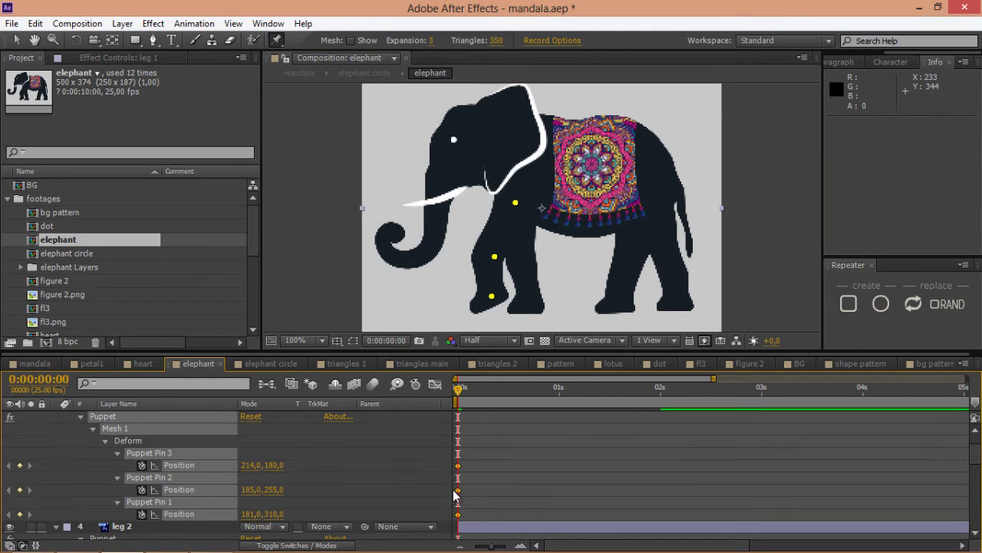
pyautogui.rightClick(458, 489)
pyautogui.moveTo(571, 480)
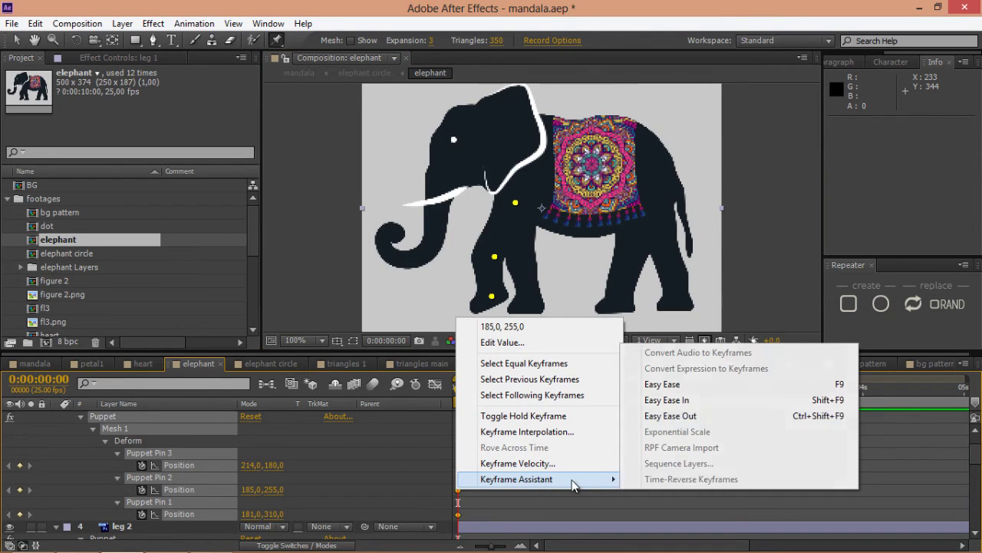
pyautogui.click(700, 385)
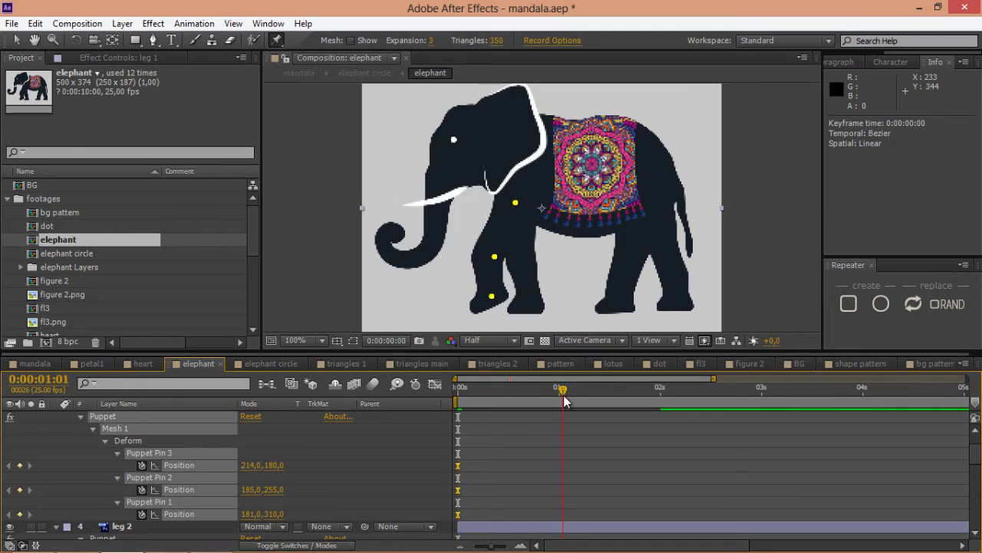
# At 0:00:01:00, move leg 1's puppet pins backward: foot to 232,317, knee to 244,262 and upper leg to 224,180.
pyautogui.click(460, 490)
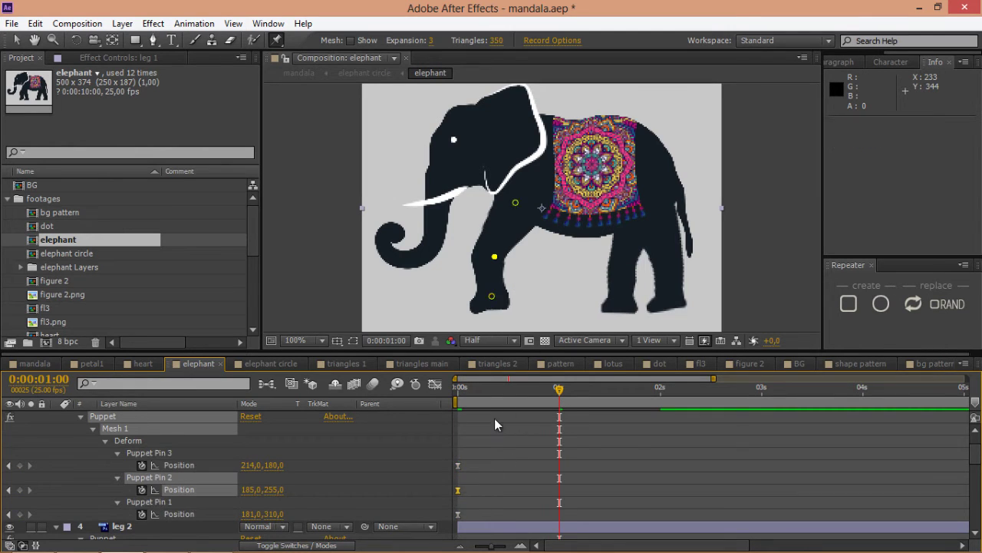
pyautogui.moveTo(496, 257); pyautogui.dragTo(528, 262)
pyautogui.moveTo(492, 296); pyautogui.dragTo(529, 308)
pyautogui.moveTo(515, 203); pyautogui.dragTo(520, 202)
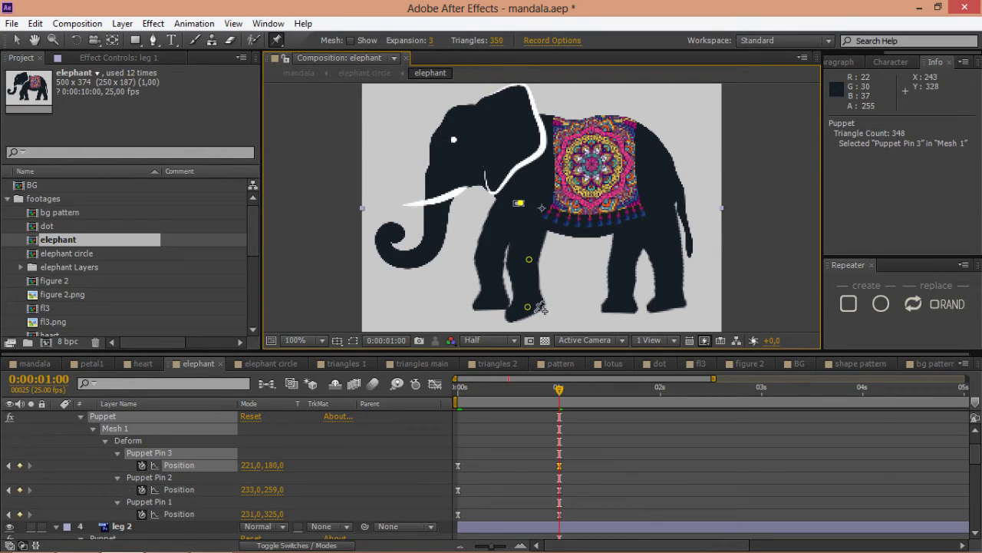
pyautogui.moveTo(528, 308); pyautogui.dragTo(519, 303)
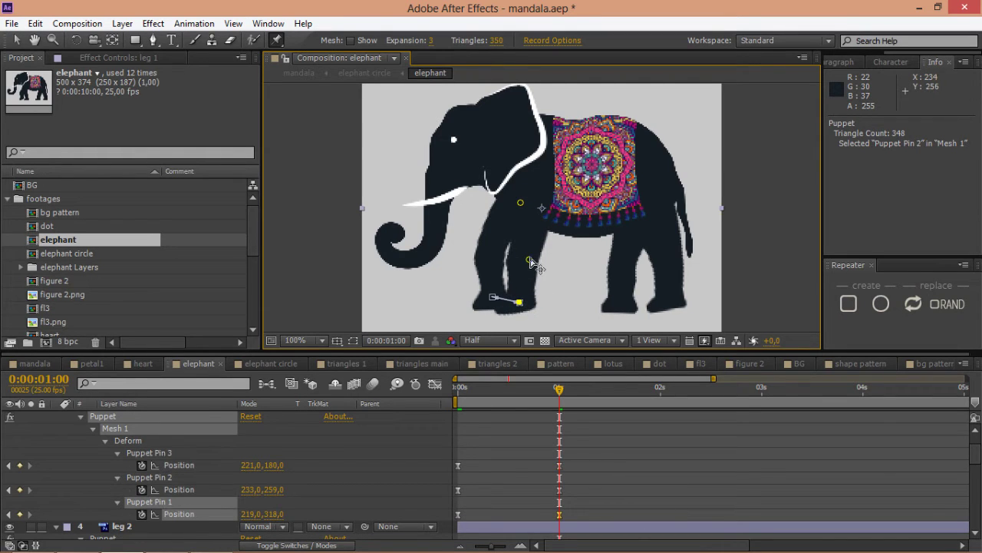
pyautogui.moveTo(529, 260); pyautogui.dragTo(535, 267)
pyautogui.moveTo(520, 303); pyautogui.dragTo(529, 303)
pyautogui.click(535, 263)
pyautogui.moveTo(537, 267); pyautogui.dragTo(542, 268)
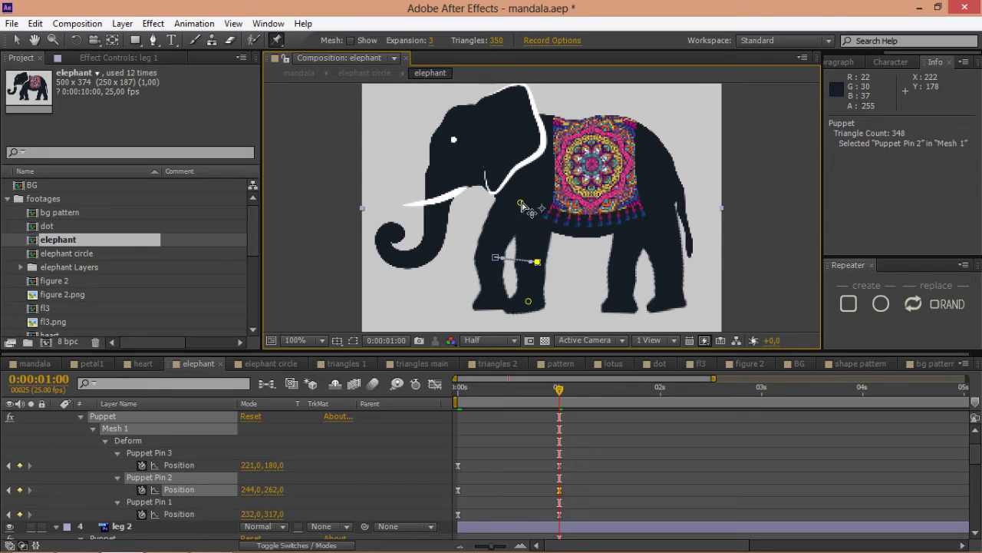
pyautogui.click(521, 203)
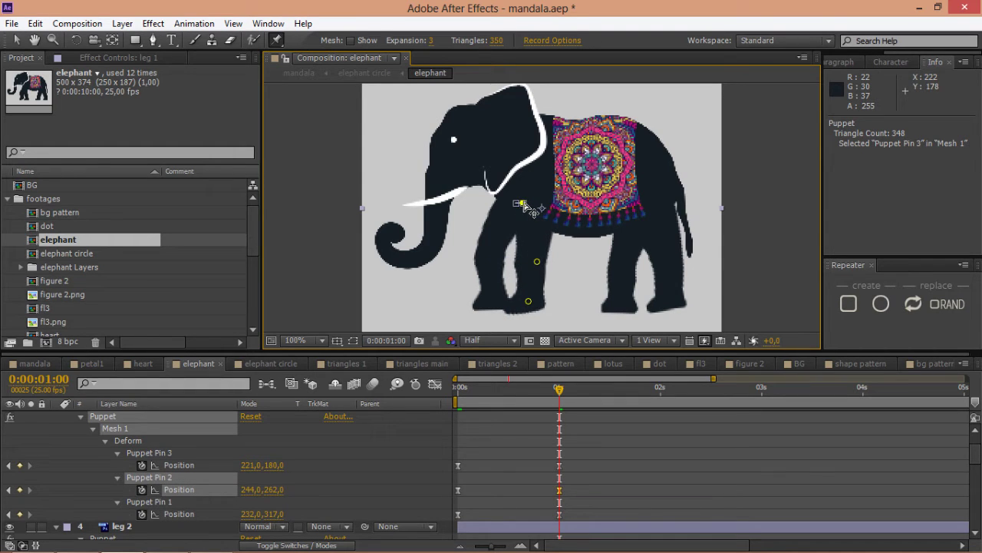
# Refine leg 2's pose at 0:00:01:00 by moving the knee pin to 168,244 and the foot pin to 168,305.
pyautogui.scroll(-2, 572, 473)
pyautogui.scroll(1, 572, 477)
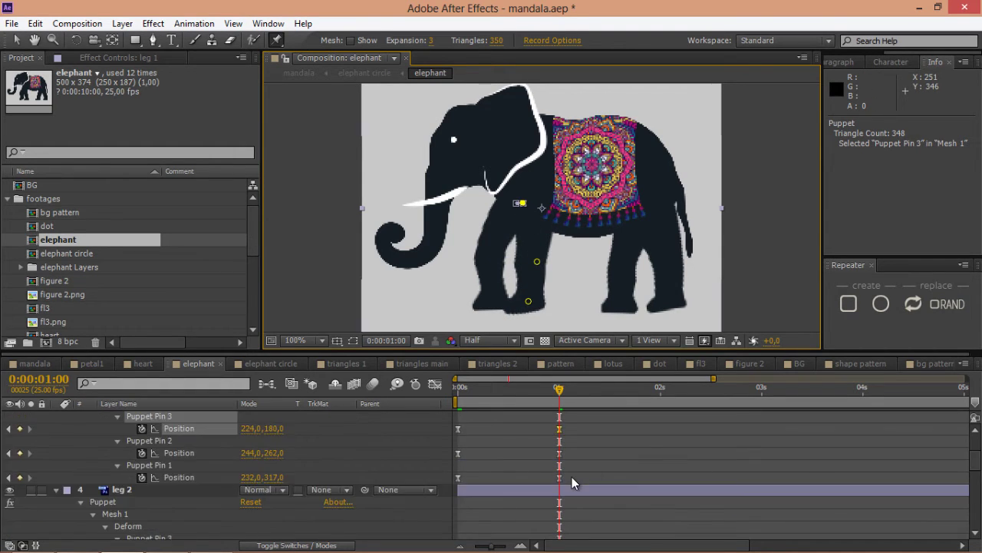
pyautogui.scroll(1, 572, 477)
pyautogui.scroll(-3, 538, 516)
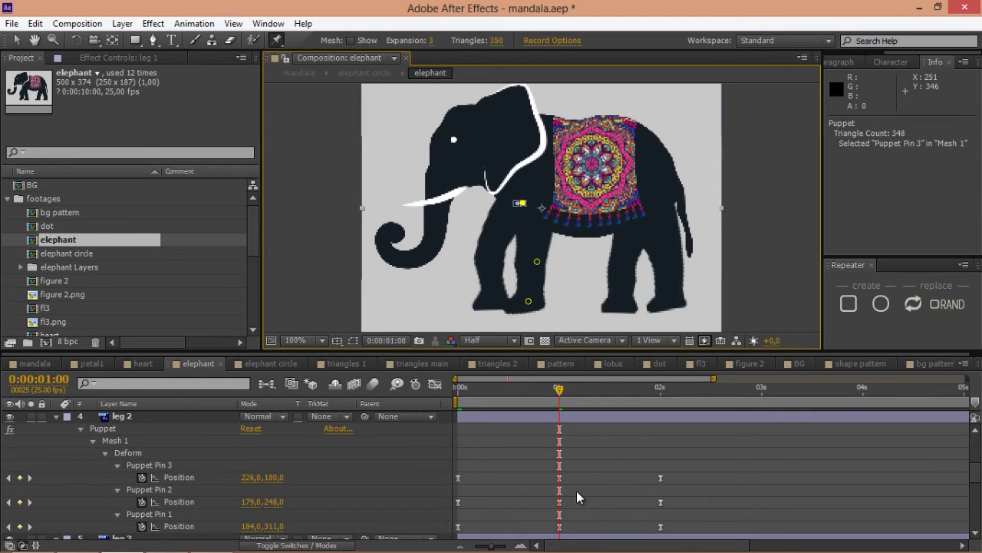
pyautogui.click(559, 502)
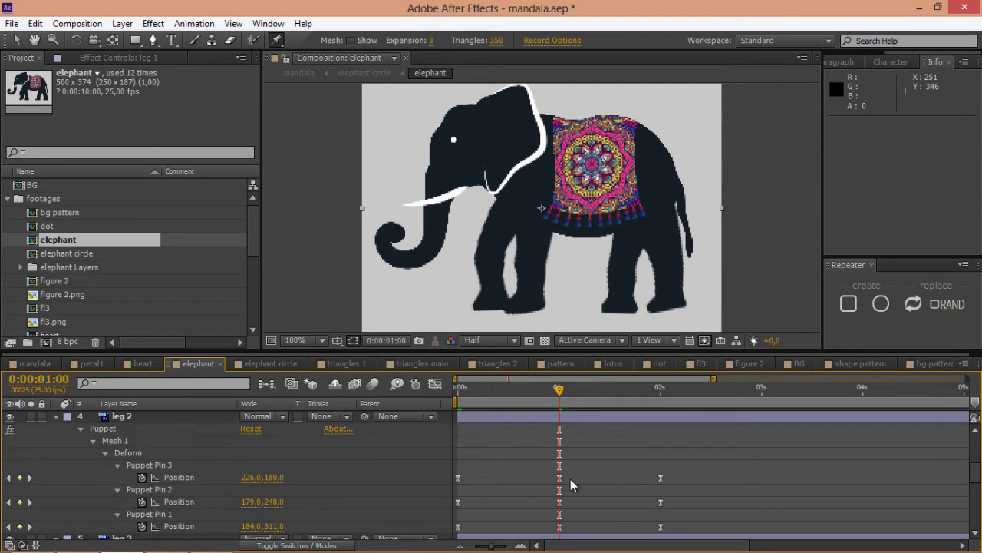
pyautogui.click(560, 476)
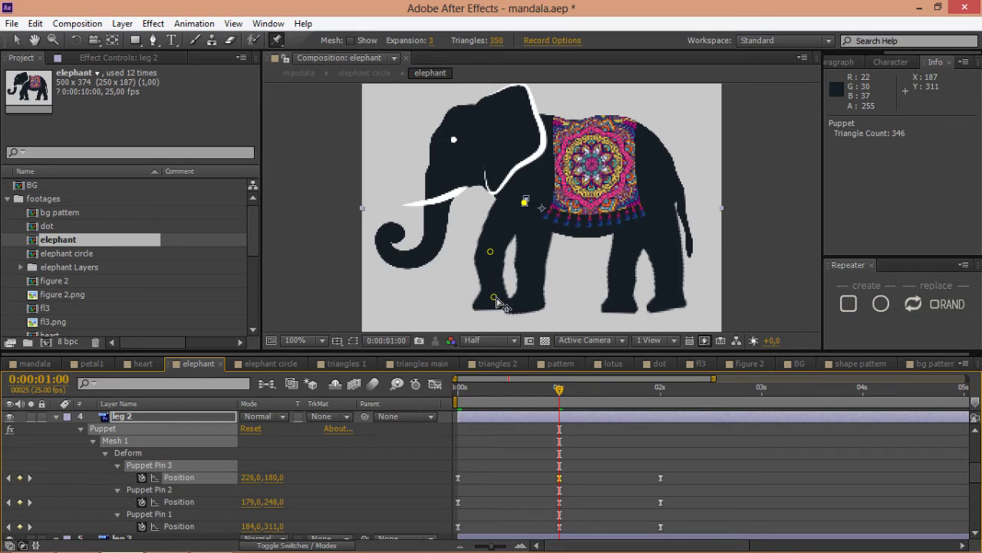
pyautogui.moveTo(493, 296); pyautogui.dragTo(487, 290)
pyautogui.moveTo(491, 252); pyautogui.dragTo(482, 249)
pyautogui.moveTo(490, 291); pyautogui.dragTo(482, 293)
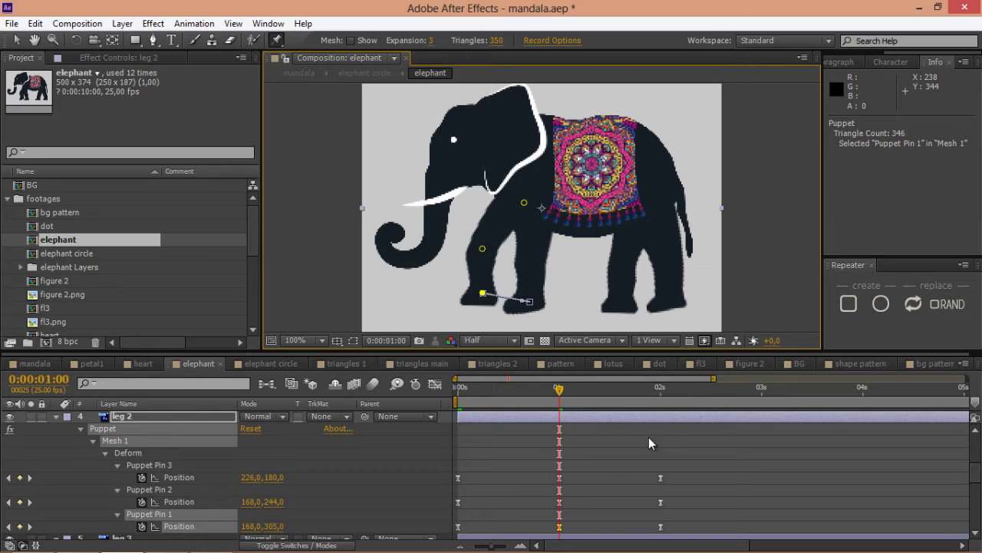
# Copy leg 1's three puppet pin Position keyframes from 0:00:00:00 and paste them at 0:00:02:00.
pyautogui.scroll(3, 580, 460)
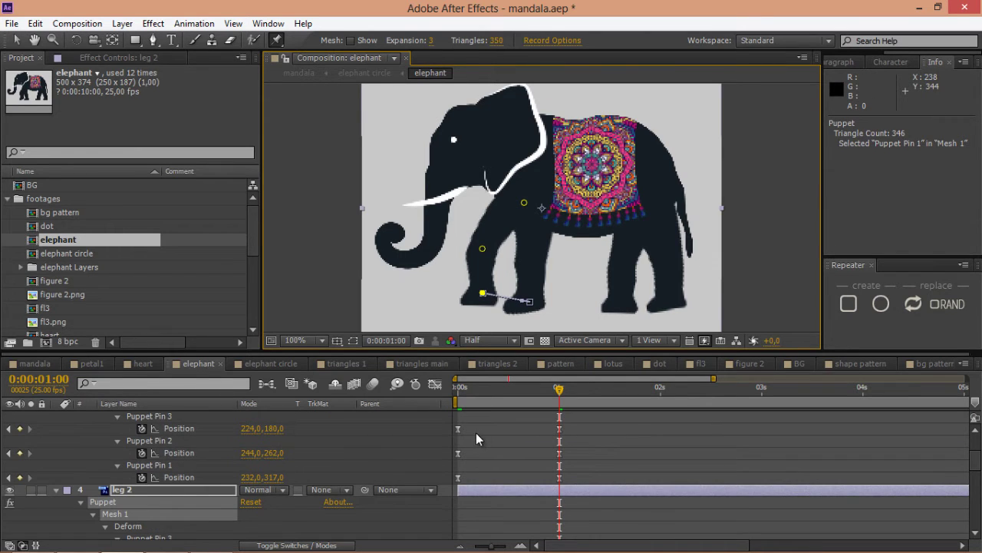
pyautogui.moveTo(477, 421); pyautogui.dragTo(451, 485)
pyautogui.moveTo(665, 414); pyautogui.dragTo(659, 419)
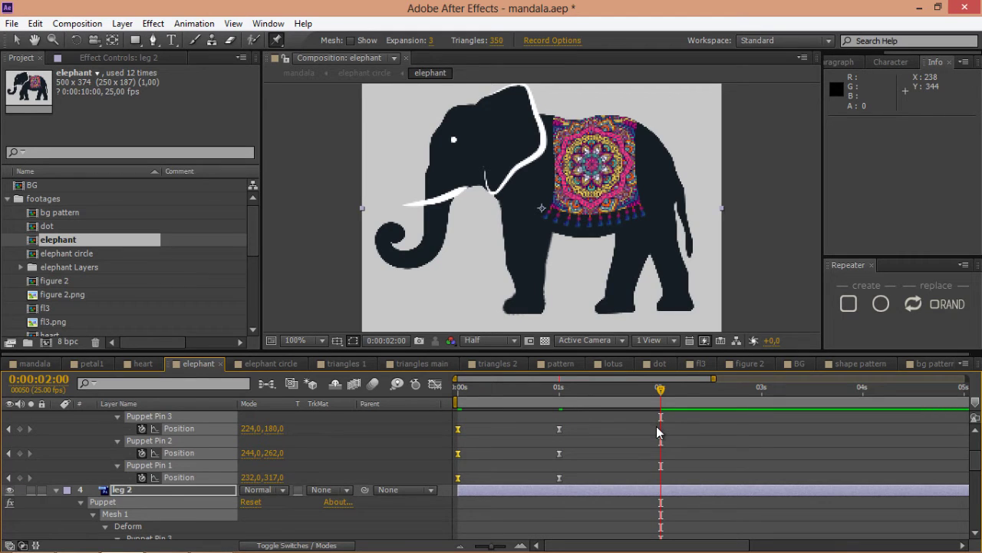
pyautogui.hotkey('ctrl', 'v')
pyautogui.hotkey('ctrl', 'z')
pyautogui.moveTo(471, 430); pyautogui.dragTo(430, 479)
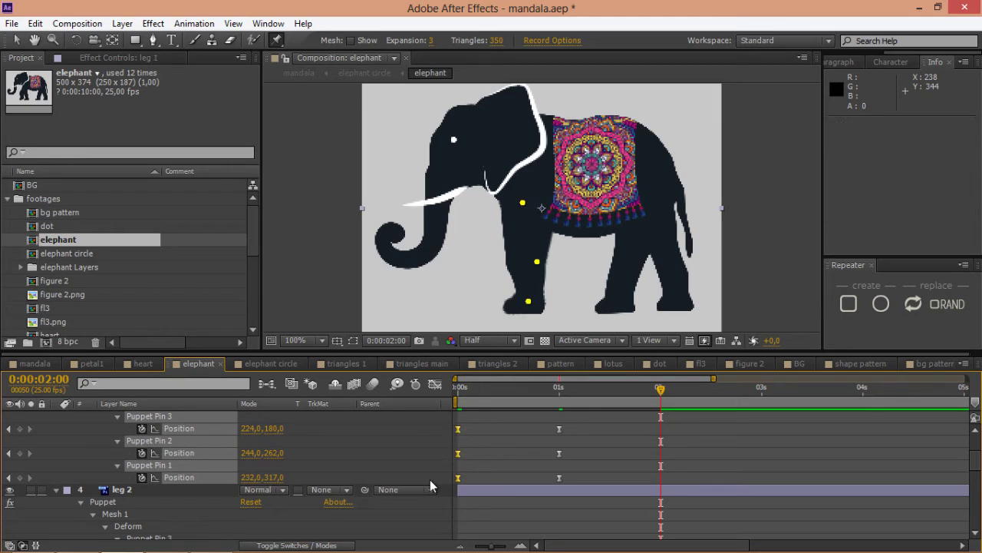
pyautogui.hotkey('ctrl', 'c')
pyautogui.hotkey('ctrl', 'v')
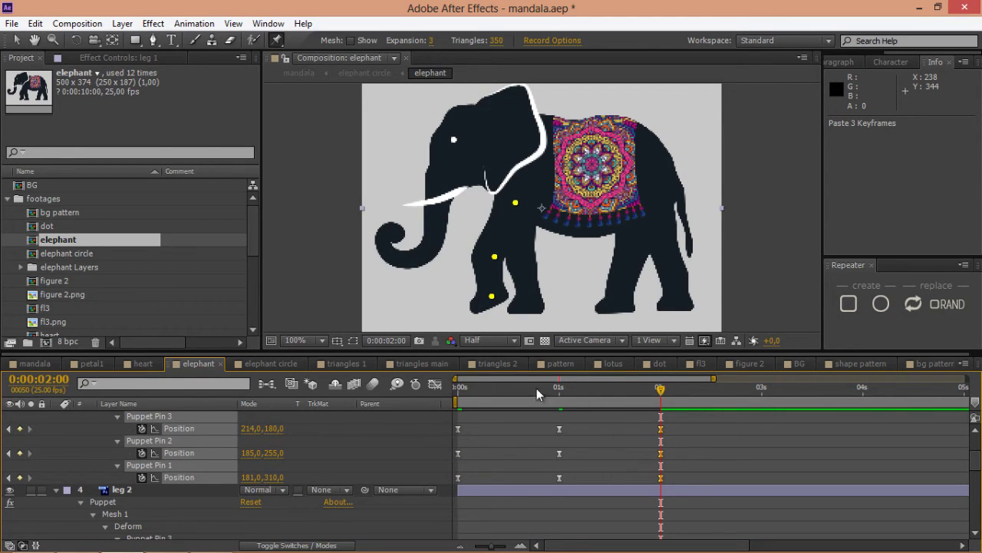
# Preview the elephant's walking animation with all the leg keyframes.
pyautogui.press('space')
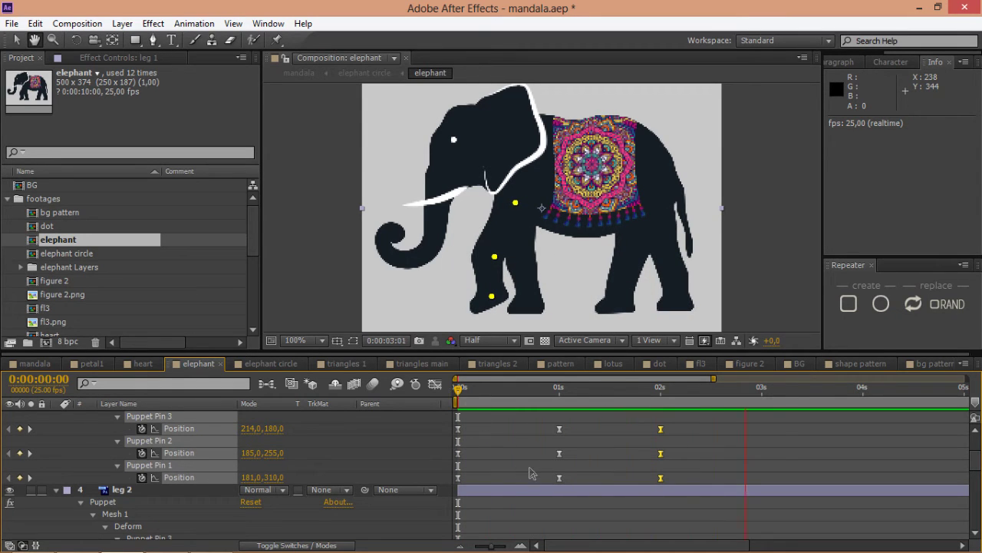
pyautogui.press('space')
pyautogui.scroll(1, 506, 448)
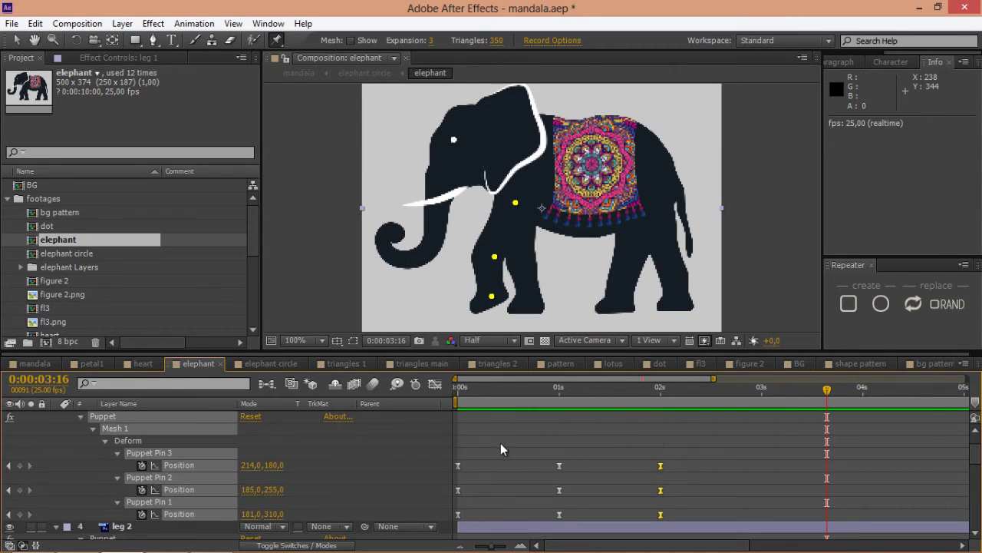
# Add the expression loopOut(type = "cycle", numKeyframes = 0) to the Position of leg 1's Puppet Pin 3 and copy its text.
pyautogui.click(501, 443)
pyautogui.scroll(1, 500, 445)
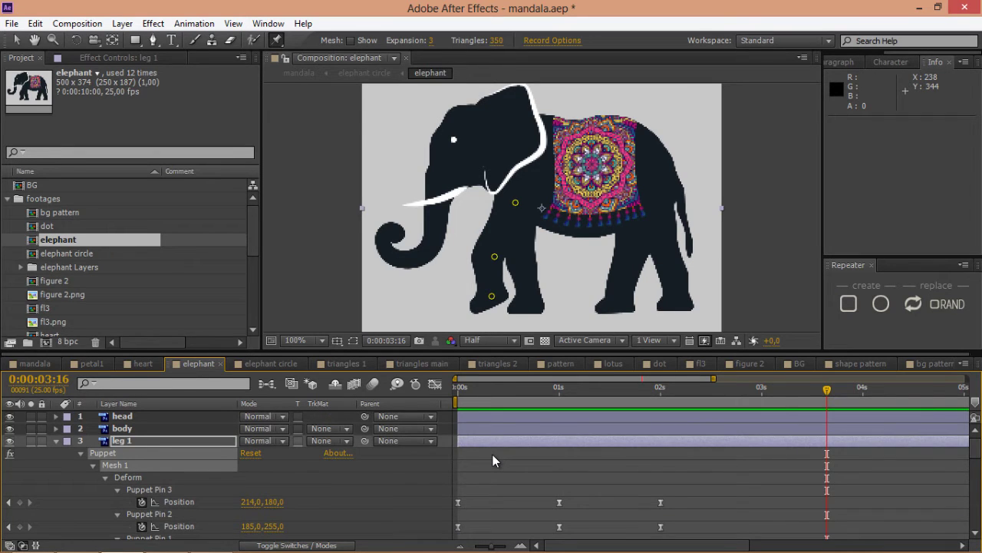
pyautogui.scroll(-1, 489, 465)
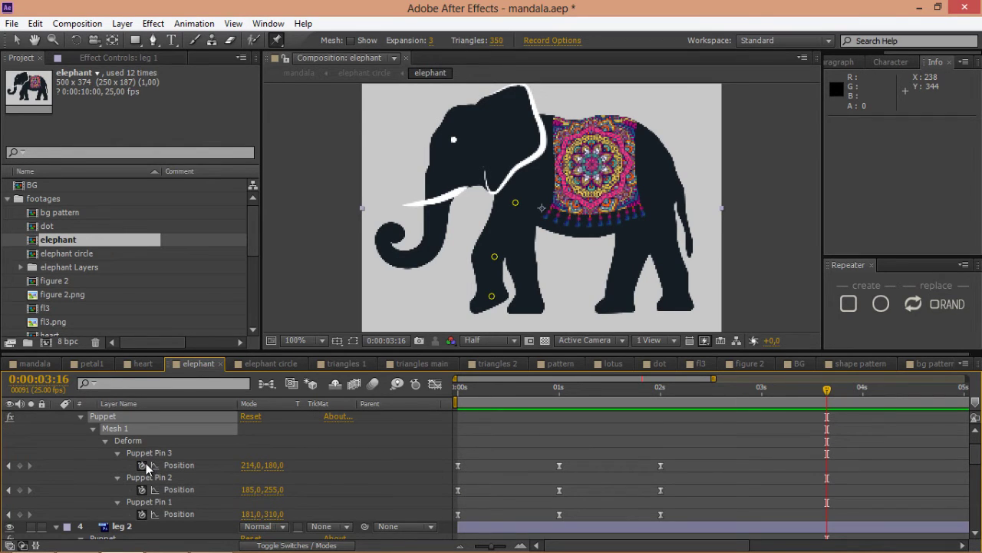
pyautogui.keyDown('alt'); pyautogui.click(142, 466); pyautogui.keyUp('alt')
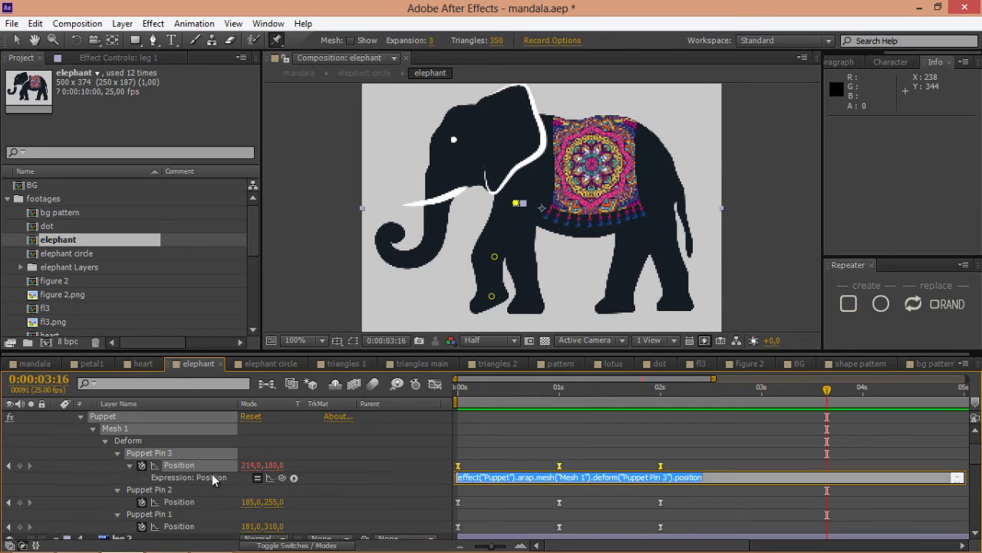
pyautogui.click(291, 478)
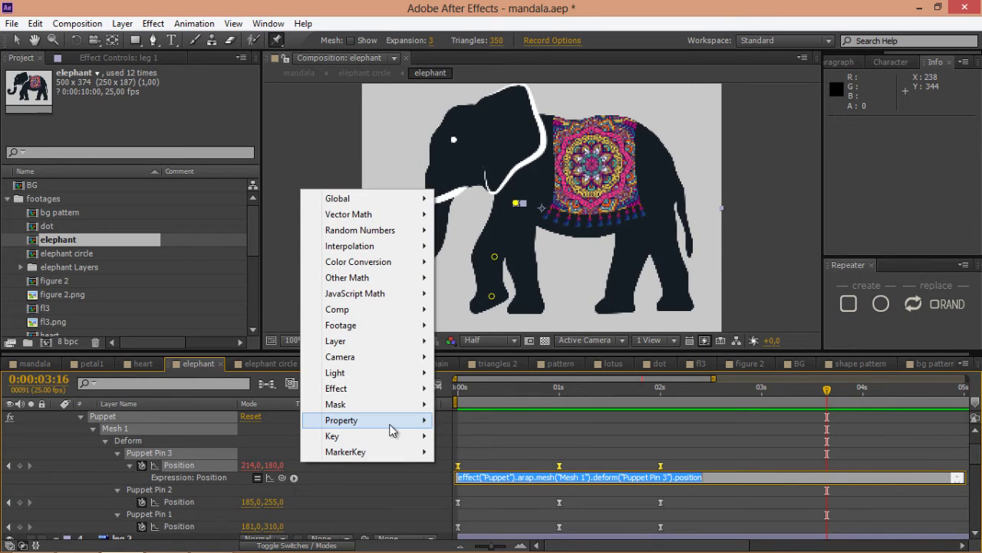
pyautogui.moveTo(392, 423)
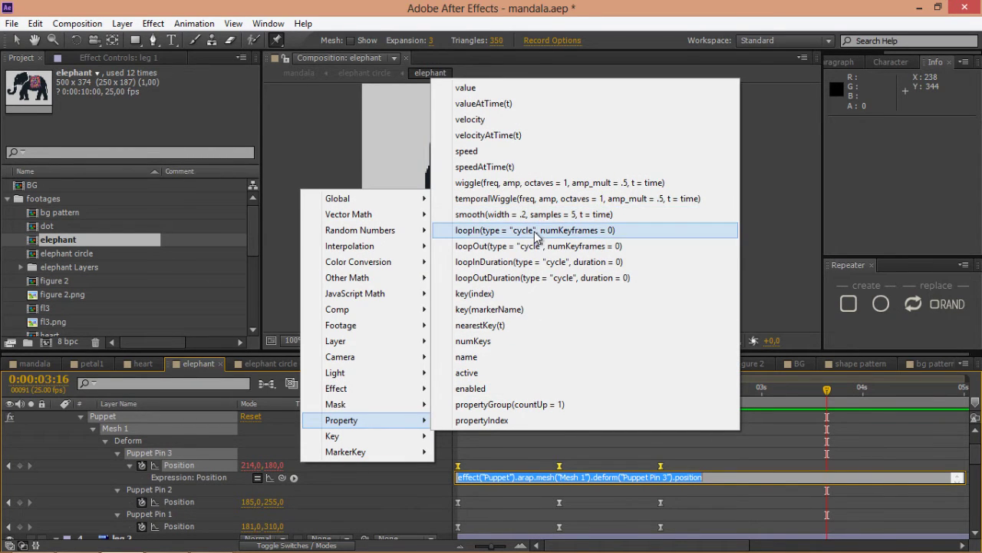
pyautogui.click(535, 246)
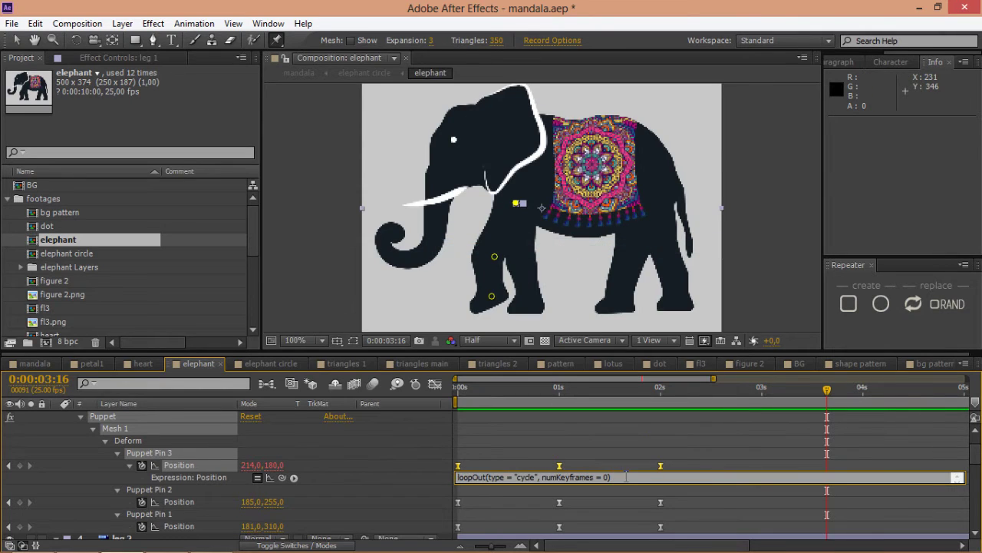
pyautogui.moveTo(626, 477); pyautogui.dragTo(376, 470)
pyautogui.hotkey('ctrl', 'c')
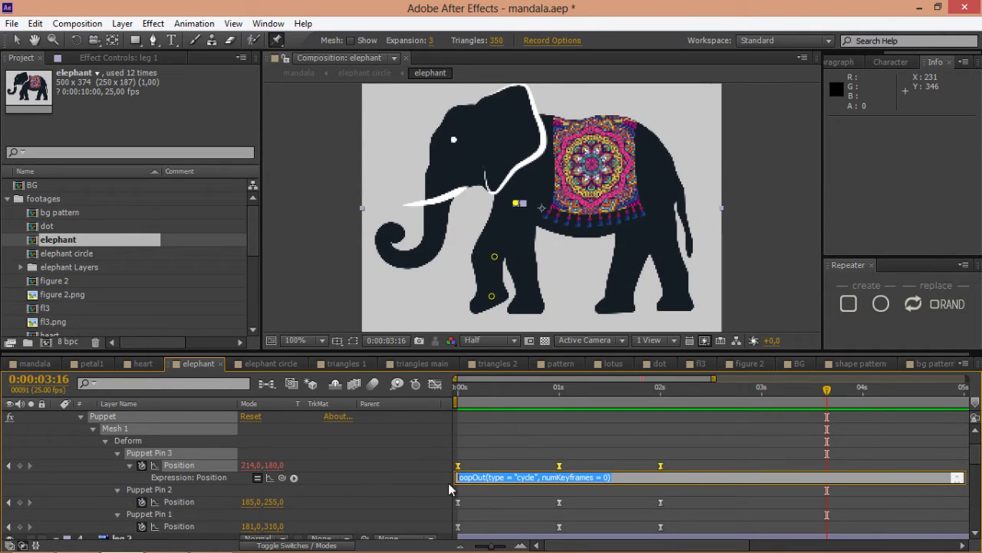
pyautogui.click(492, 492)
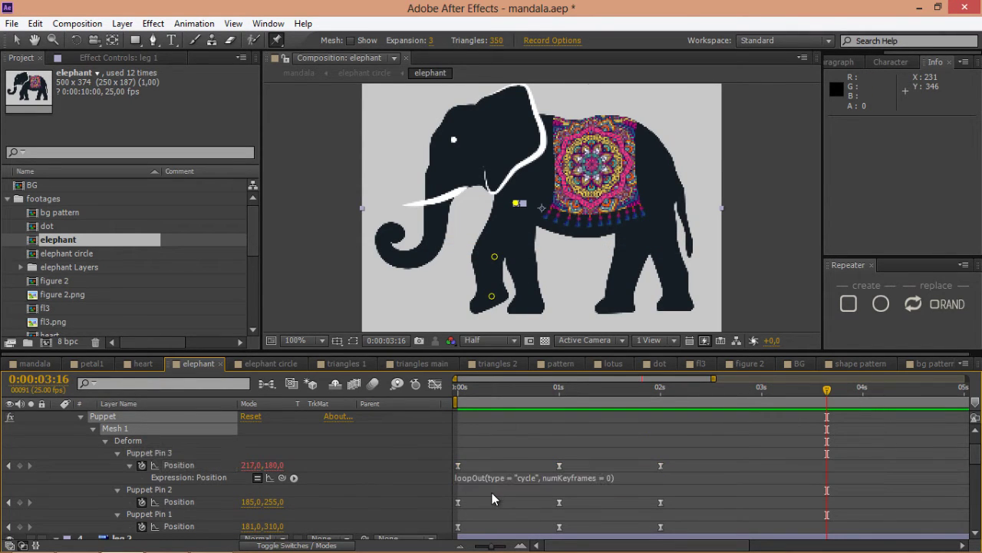
# Paste the copied loopOut cycle expression onto the Position of leg 1's Puppet Pin 2 and Puppet Pin 1.
pyautogui.keyDown('alt'); pyautogui.click(142, 502); pyautogui.keyUp('alt')
pyautogui.hotkey('ctrl', 'v')
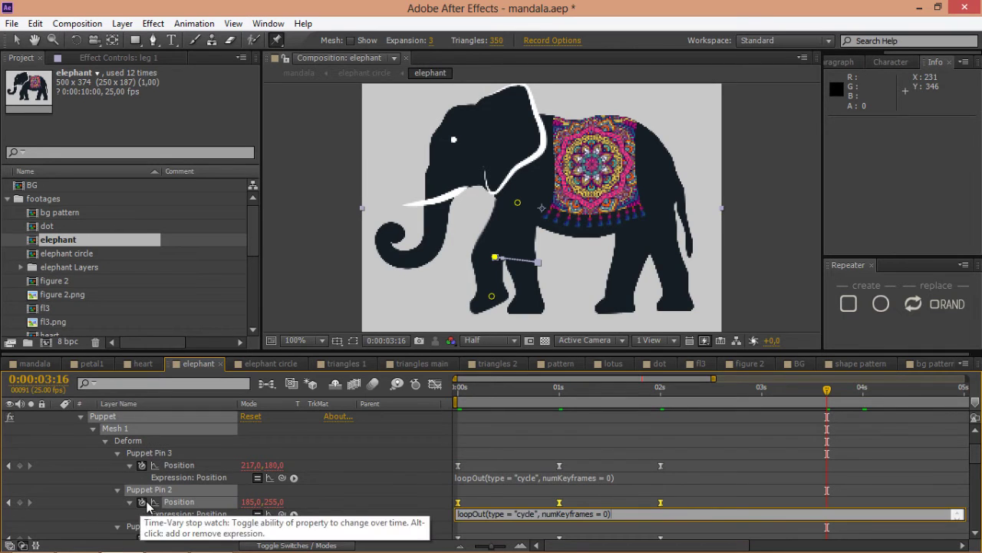
pyautogui.click(345, 488)
pyautogui.scroll(-3, 344, 488)
pyautogui.keyDown('alt'); pyautogui.click(141, 465); pyautogui.keyUp('alt')
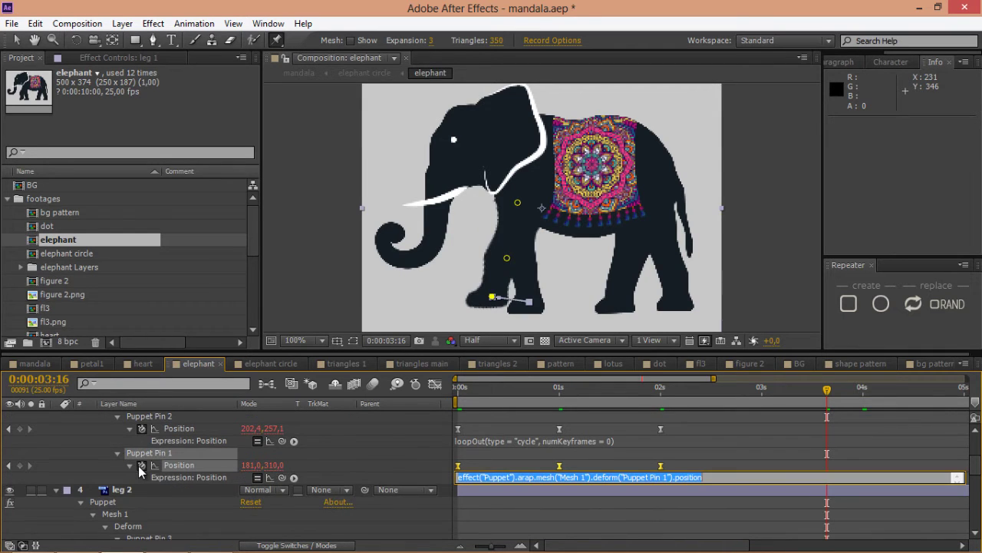
pyautogui.hotkey('ctrl', 'v')
pyautogui.click(370, 462)
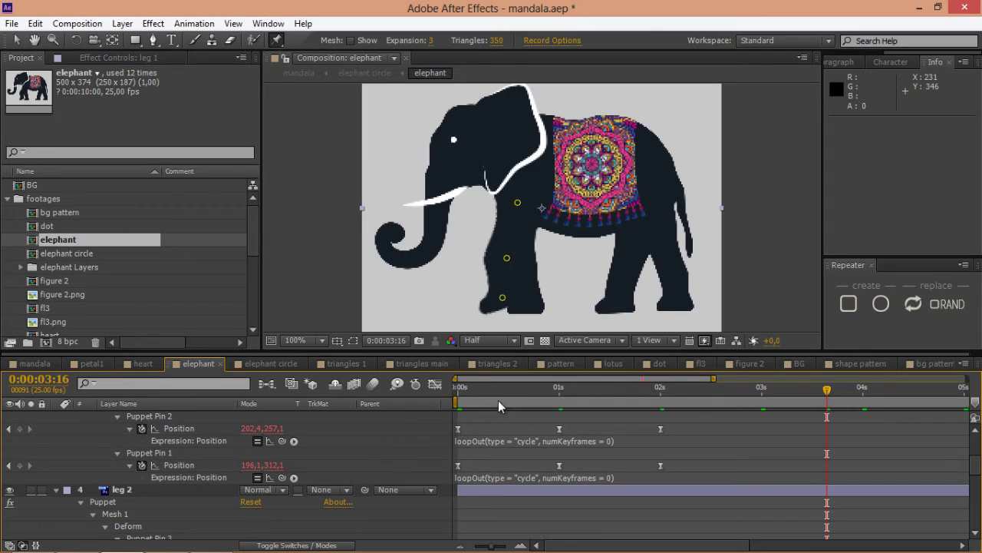
# Scrub through and preview the elephant's animation to check how leg 1's looping motion plays.
pyautogui.moveTo(482, 390); pyautogui.dragTo(869, 399)
pyautogui.scroll(-3, 748, 441)
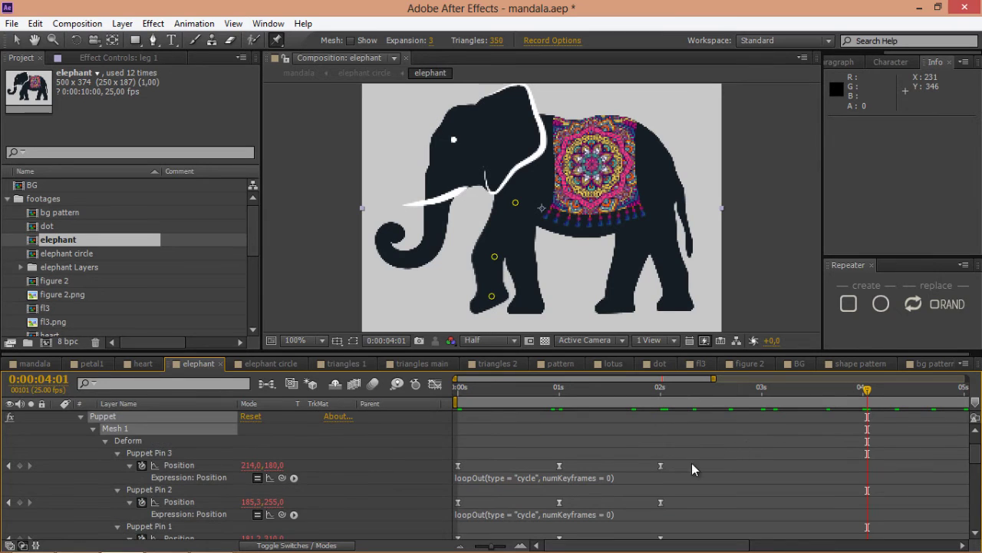
pyautogui.moveTo(691, 463); pyautogui.dragTo(438, 479)
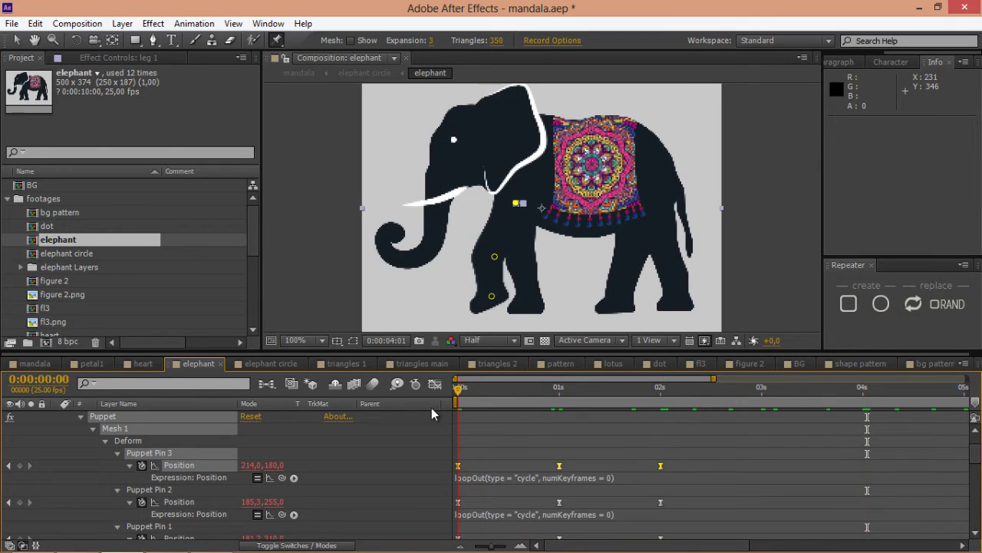
pyautogui.press('space')
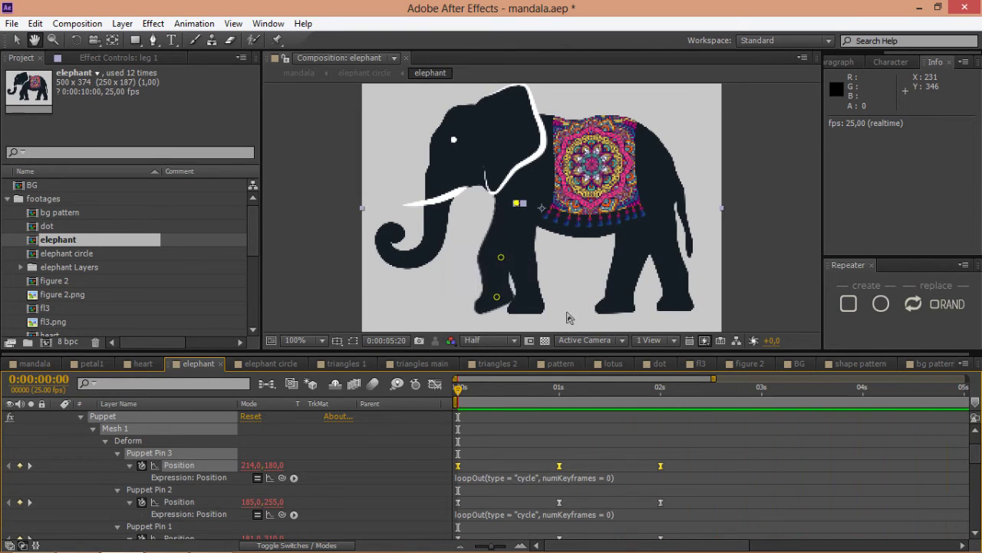
pyautogui.press('space')
# Apply the loopOut(type = "cycle", numKeyframes = 0) expression to the Position of all three puppet pins on leg 2.
pyautogui.scroll(-3, 540, 445)
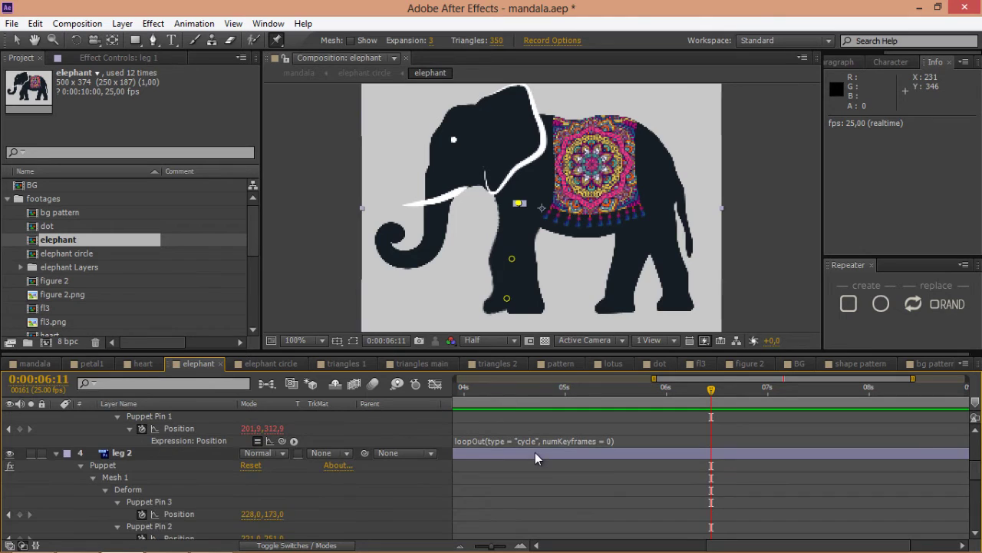
pyautogui.scroll(-2, 192, 491)
pyautogui.keyDown('alt'); pyautogui.click(142, 479); pyautogui.keyUp('alt')
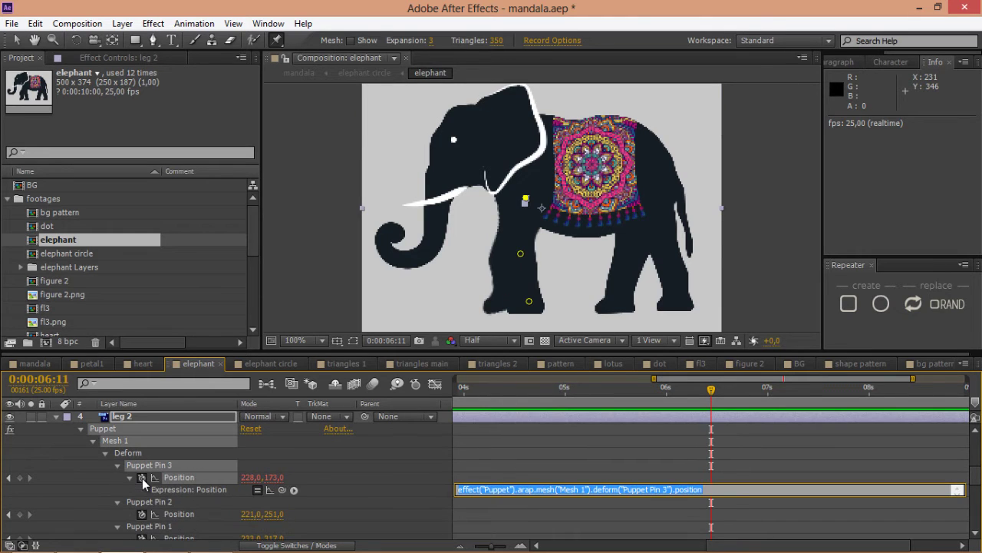
pyautogui.hotkey('ctrl', 'v')
pyautogui.click(274, 493)
pyautogui.keyDown('alt'); pyautogui.click(142, 538); pyautogui.keyUp('alt')
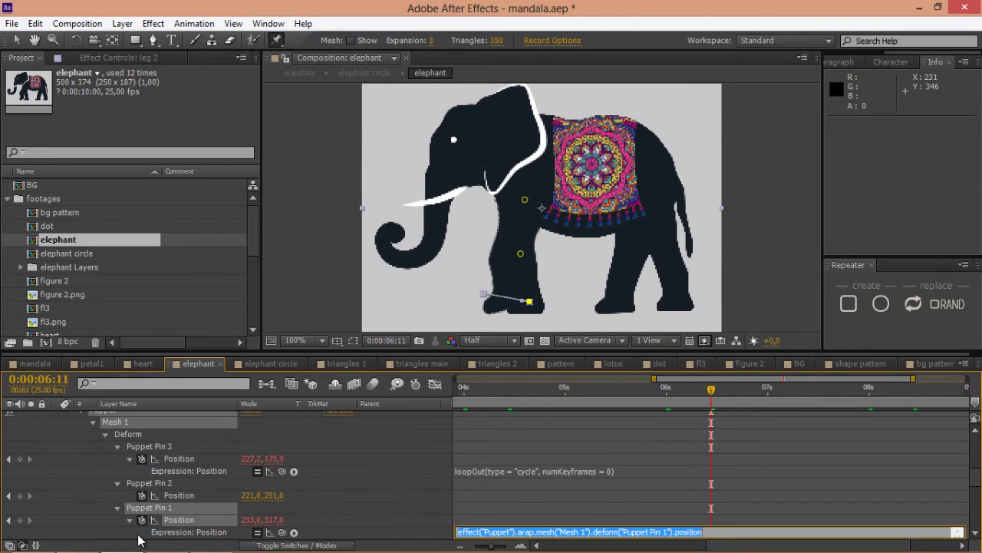
pyautogui.hotkey('ctrl', 'v')
pyautogui.keyDown('alt'); pyautogui.click(142, 496); pyautogui.keyUp('alt')
pyautogui.hotkey('ctrl', 'v')
pyautogui.click(366, 475)
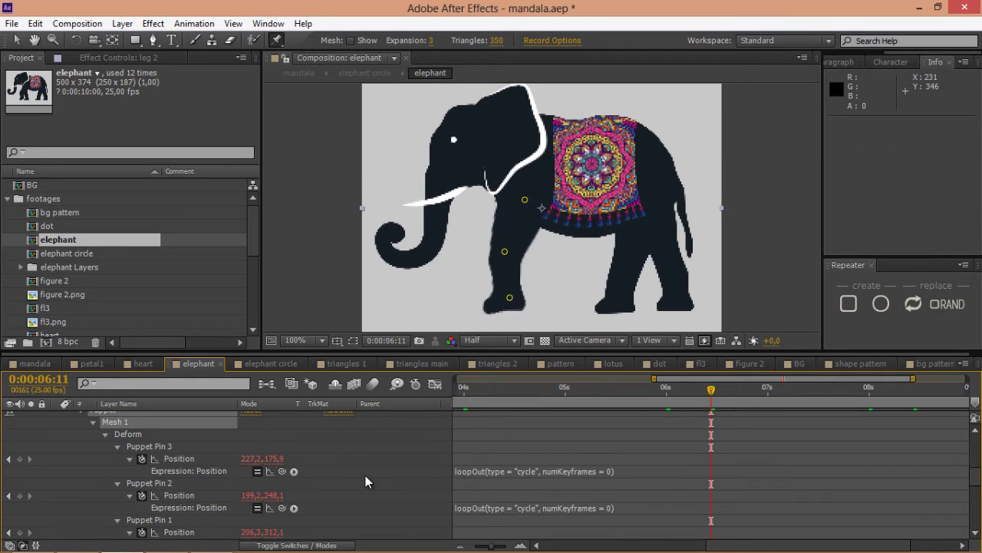
# Apply the loopOut(type = "cycle", numKeyframes = 0) expression to the Position of all three puppet pins on leg 3.
pyautogui.scroll(-4, 366, 475)
pyautogui.keyDown('alt'); pyautogui.click(142, 520); pyautogui.keyUp('alt')
pyautogui.write('loopOut(type = "cycle", numKeyframes = 0)')
pyautogui.keyDown('alt'); pyautogui.click(142, 495); pyautogui.keyUp('alt')
pyautogui.write('loopOut(type = "cycle", numKeyframes = 0)')
pyautogui.keyDown('alt'); pyautogui.click(142, 470); pyautogui.keyUp('alt')
pyautogui.write('loopOut(type = "cycle", numKeyframes = 0)')
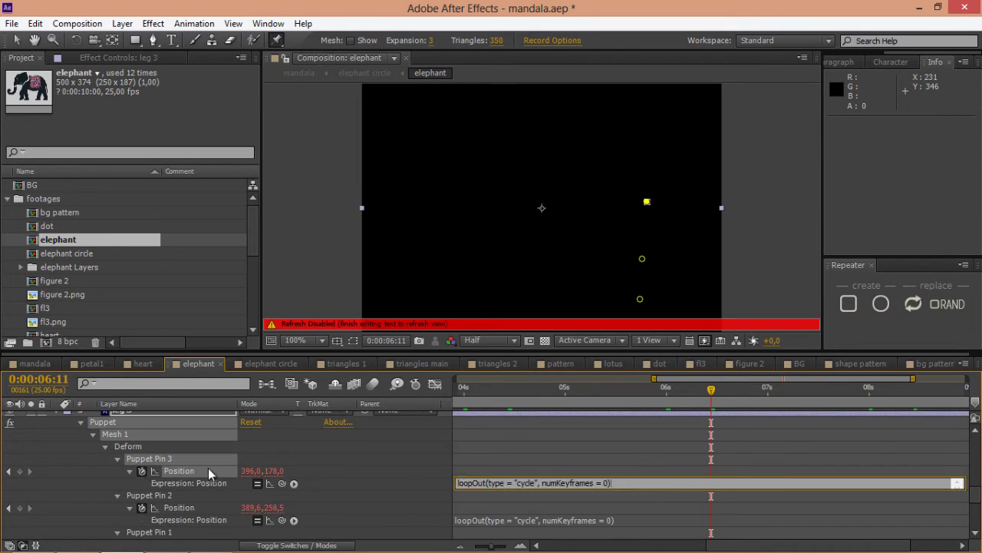
pyautogui.click(250, 483)
# Apply the loopOut(type = "cycle", numKeyframes = 0) expression to the Position of all three puppet pins on leg 4.
pyautogui.scroll(-3, 250, 483)
pyautogui.scroll(-3, 251, 482)
pyautogui.keyDown('alt'); pyautogui.click(142, 520); pyautogui.keyUp('alt')
pyautogui.write('loopOut(type = "cycle", numKeyframes = 0)')
pyautogui.keyDown('alt'); pyautogui.click(143, 495); pyautogui.keyUp('alt')
pyautogui.write('loopOut(type = "cycle", numKeyframes = 0)')
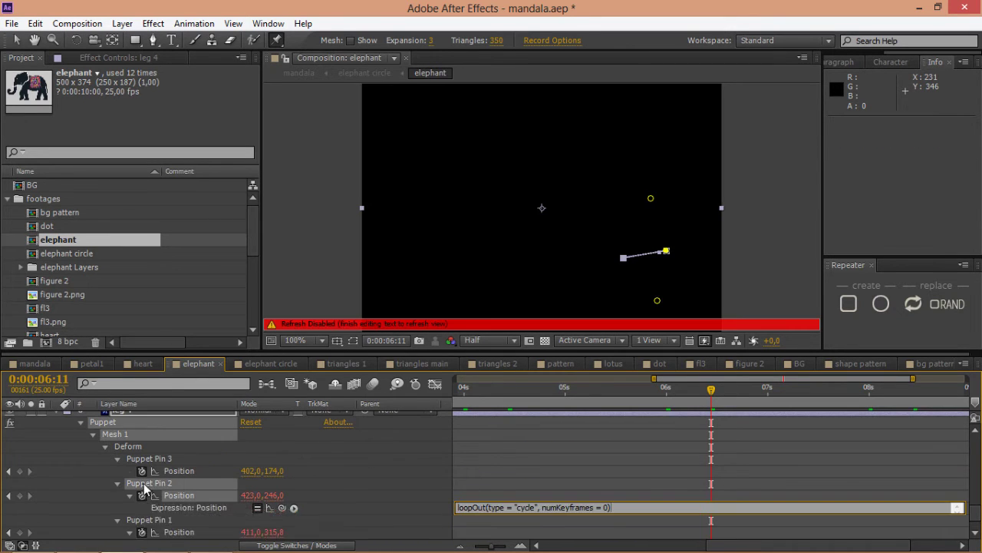
pyautogui.keyDown('alt'); pyautogui.click(142, 470); pyautogui.keyUp('alt')
pyautogui.write('loopOut(type = "cycle", numKeyframes = 0)')
pyautogui.click(254, 459)
# Move the head layer's anchor point onto the elephant's ear, by about -53 px horizontally and -90 px vertically.
pyautogui.scroll(14, 504, 465)
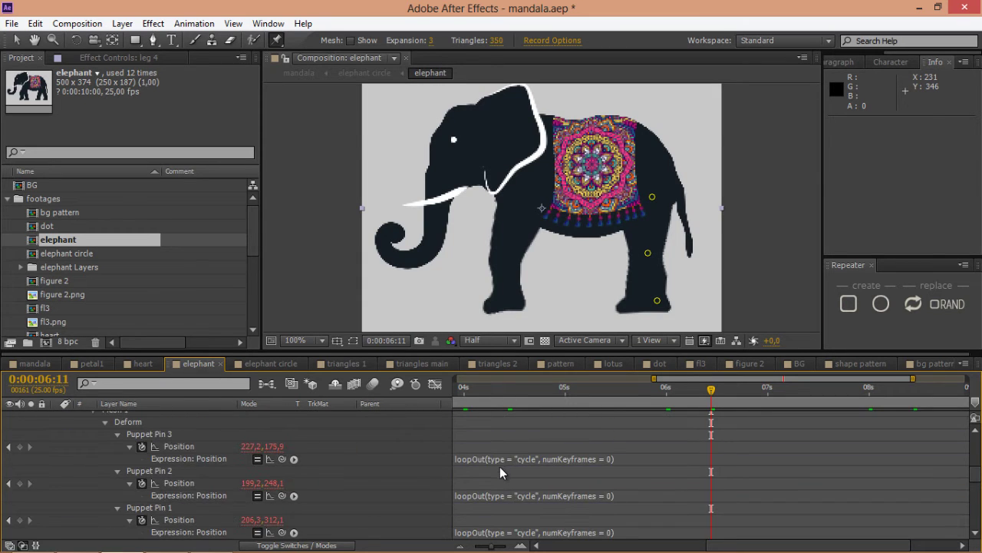
pyautogui.click(150, 416)
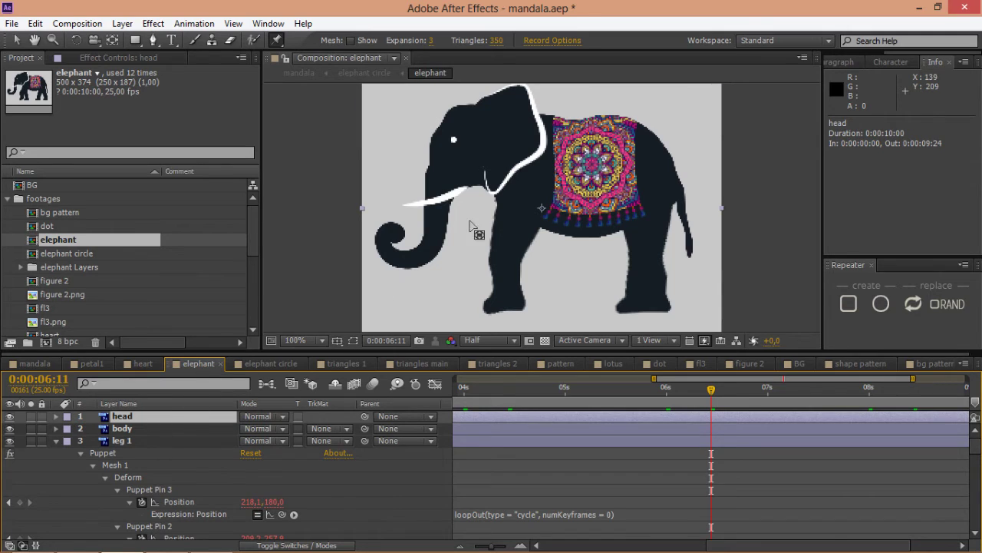
pyautogui.press('y')
pyautogui.moveTo(542, 207); pyautogui.dragTo(501, 139)
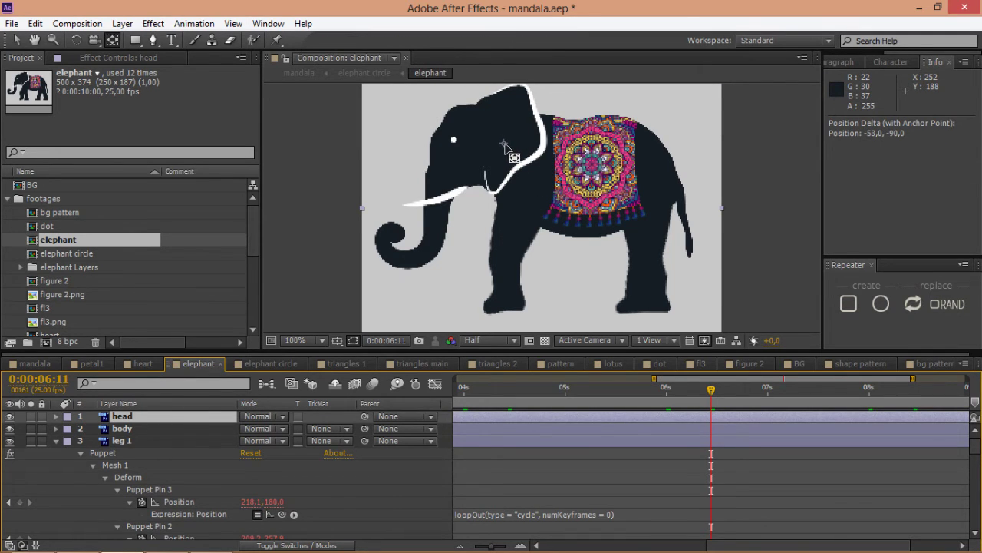
# Reveal the head layer's Rotation and set it to 5° at 0:00:00:00.
pyautogui.click(172, 418)
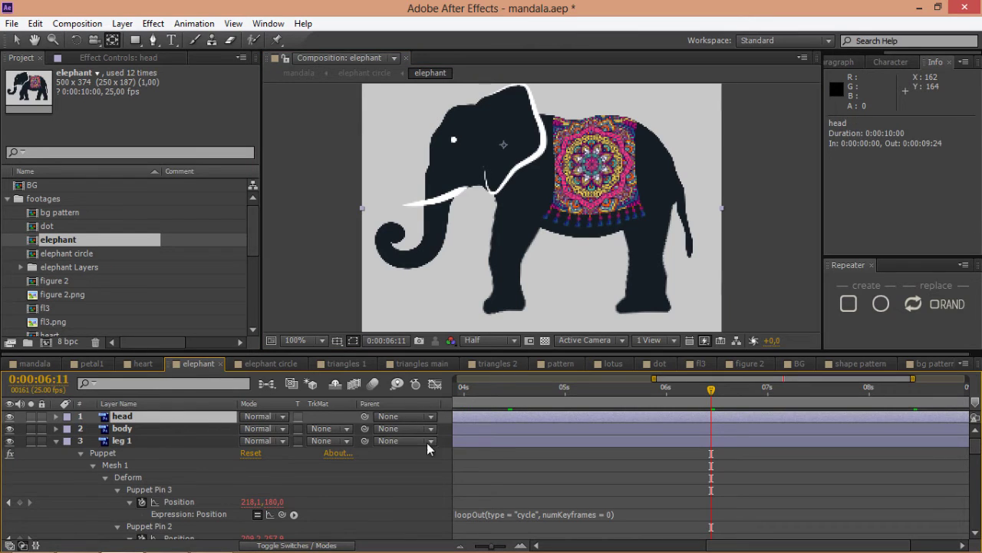
pyautogui.press('r')
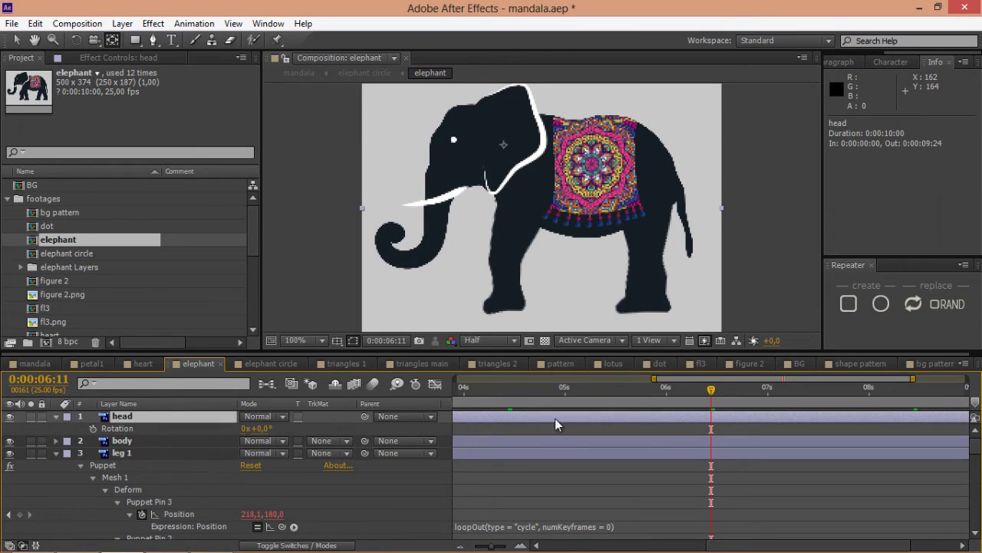
pyautogui.hscroll(-5, 581, 527)
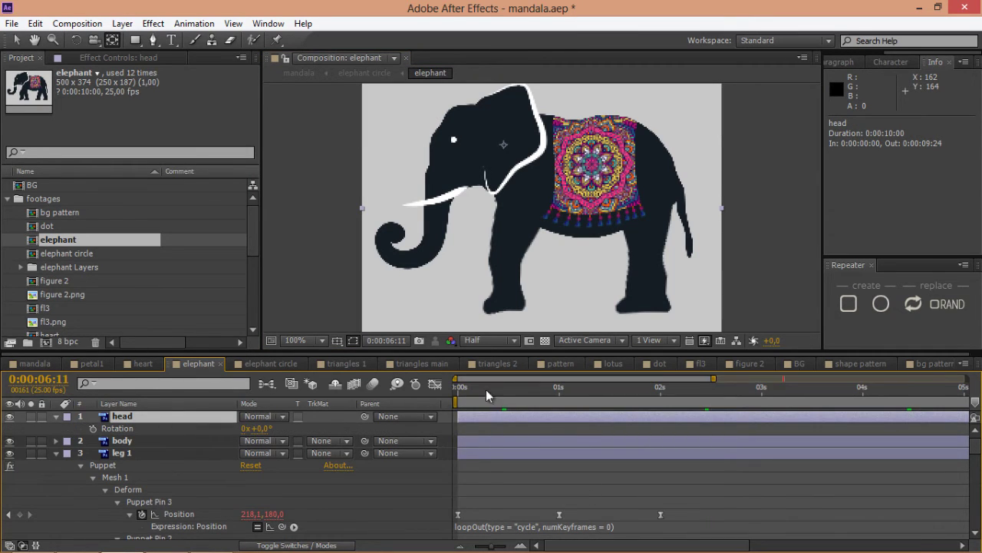
pyautogui.moveTo(462, 395); pyautogui.dragTo(456, 394)
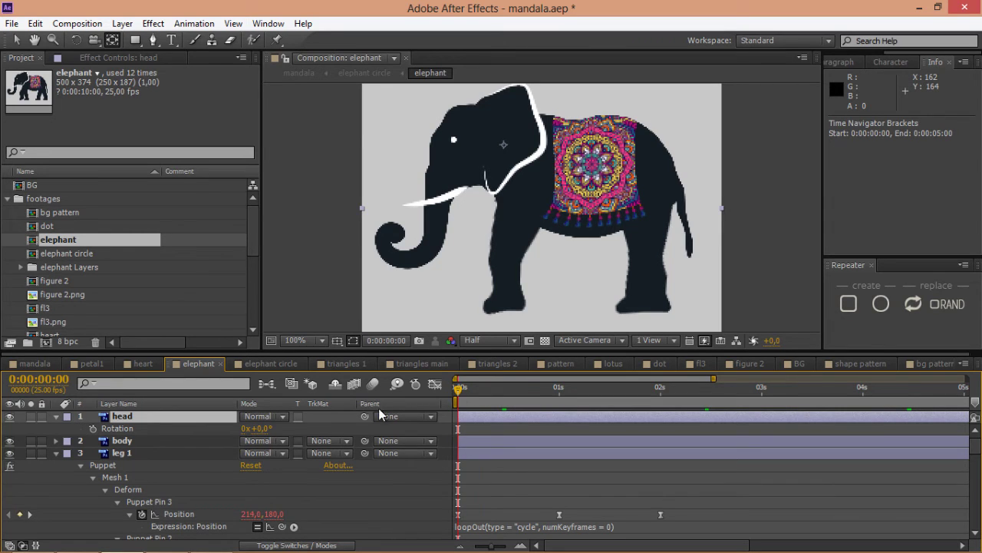
pyautogui.moveTo(258, 432); pyautogui.dragTo(250, 434)
pyautogui.click(261, 428)
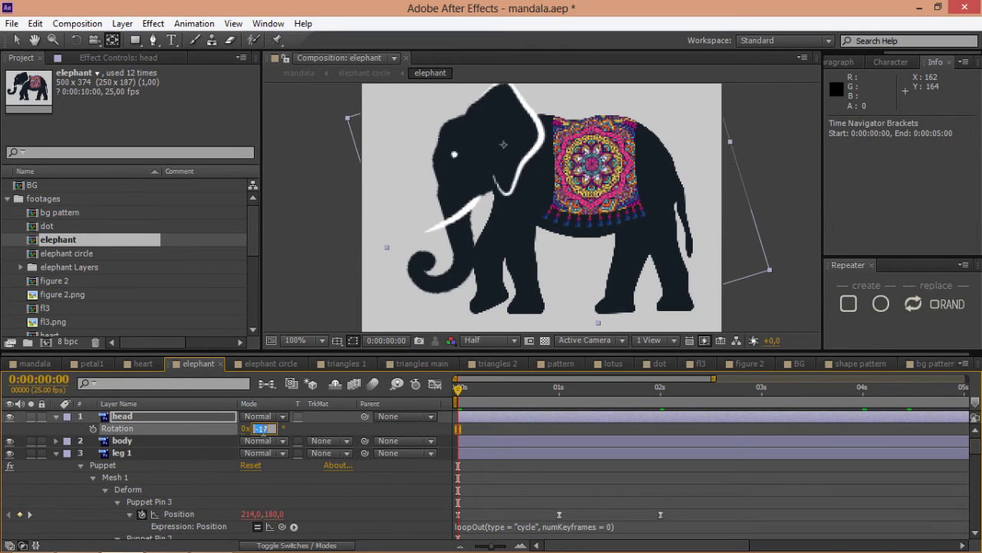
pyautogui.write('5')
pyautogui.press('Return')
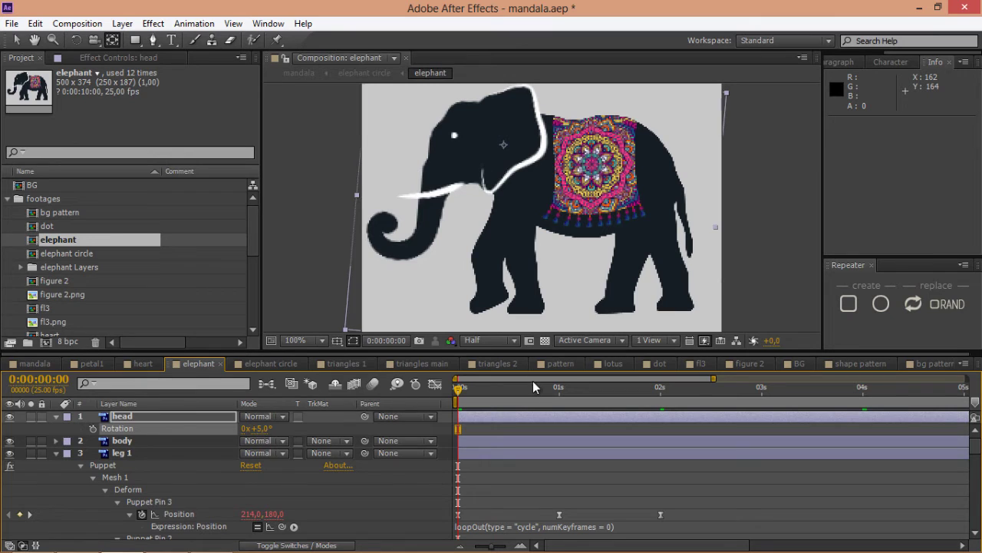
# Enable Rotation keyframing on the head layer at 0:00:00:00 and apply Easy Ease to the keyframe.
pyautogui.click(93, 429)
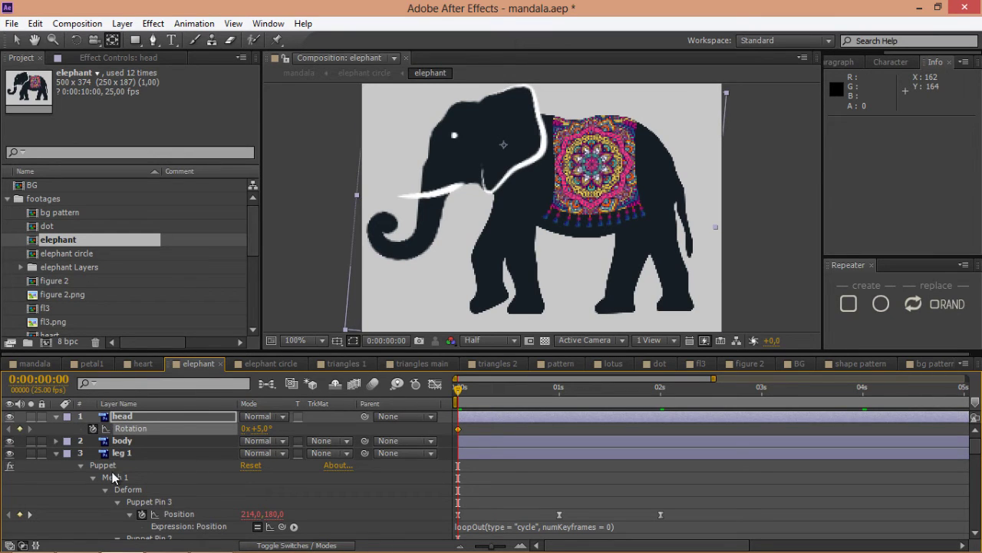
pyautogui.rightClick(466, 435)
pyautogui.click(460, 428)
pyautogui.rightClick(459, 428)
pyautogui.moveTo(504, 419)
pyautogui.click(733, 323)
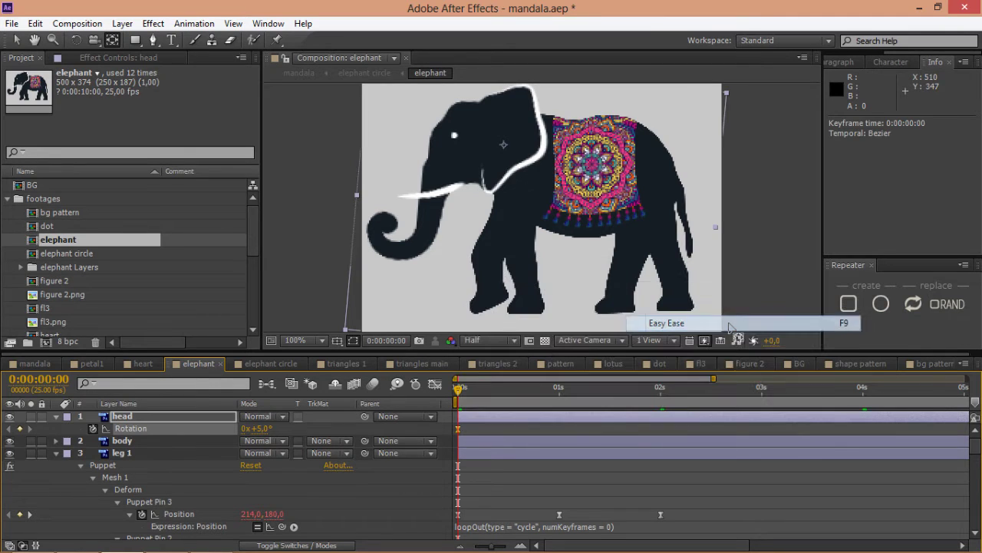
# Set the head layer's Rotation to -10° at 0:00:01:00.
pyautogui.click(559, 389)
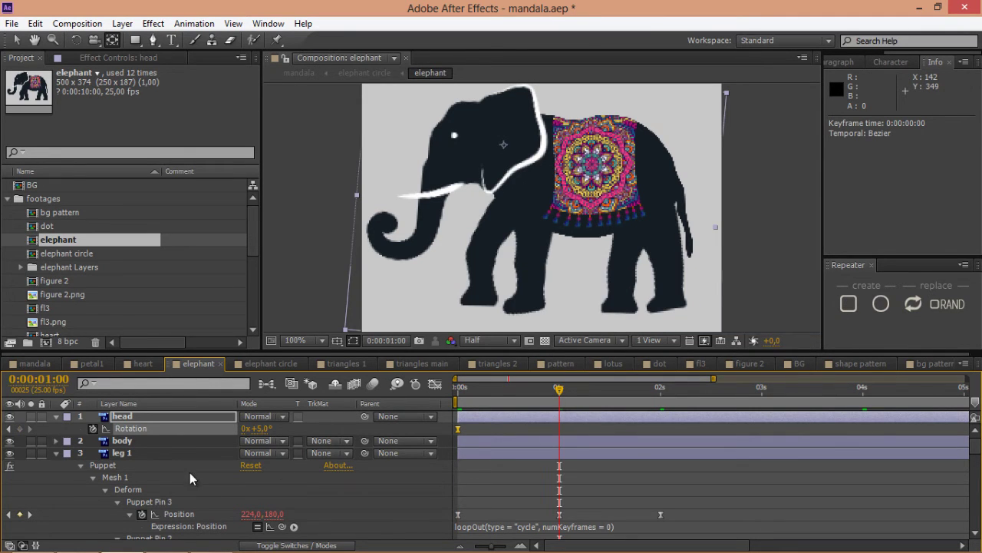
pyautogui.click(258, 429)
pyautogui.press('Return')
pyautogui.click(258, 429)
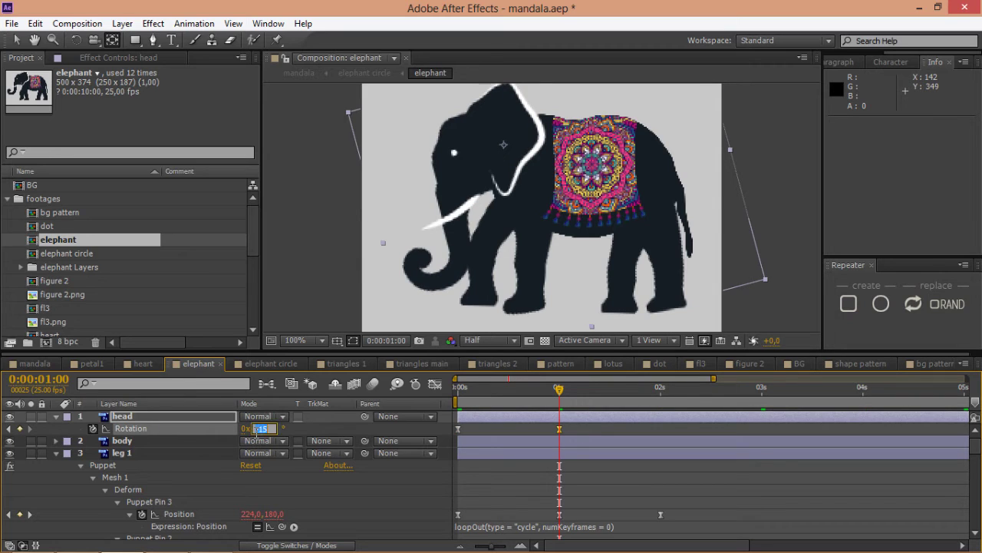
pyautogui.press('Return')
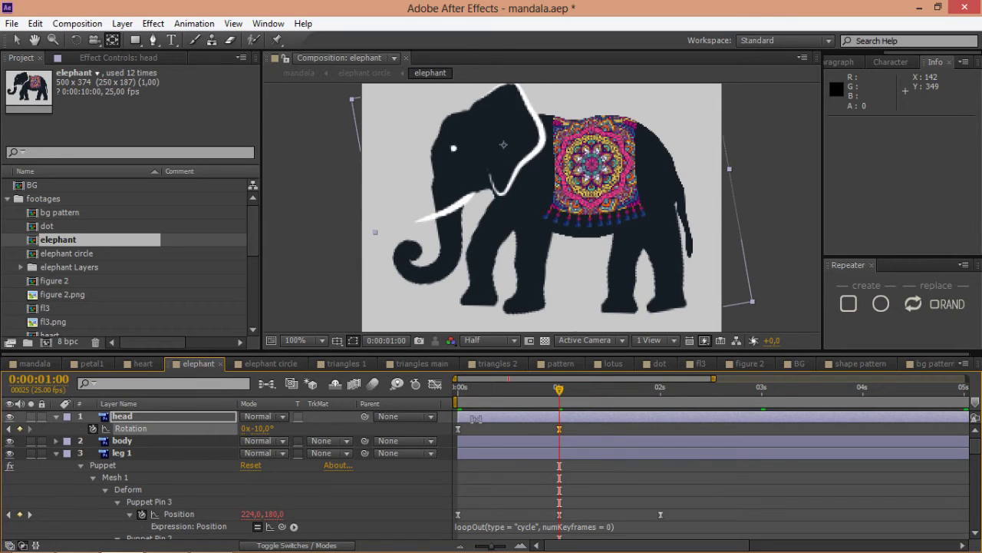
# Set the head layer's Rotation to 5° at 0:00:02:00.
pyautogui.moveTo(596, 393); pyautogui.dragTo(660, 405)
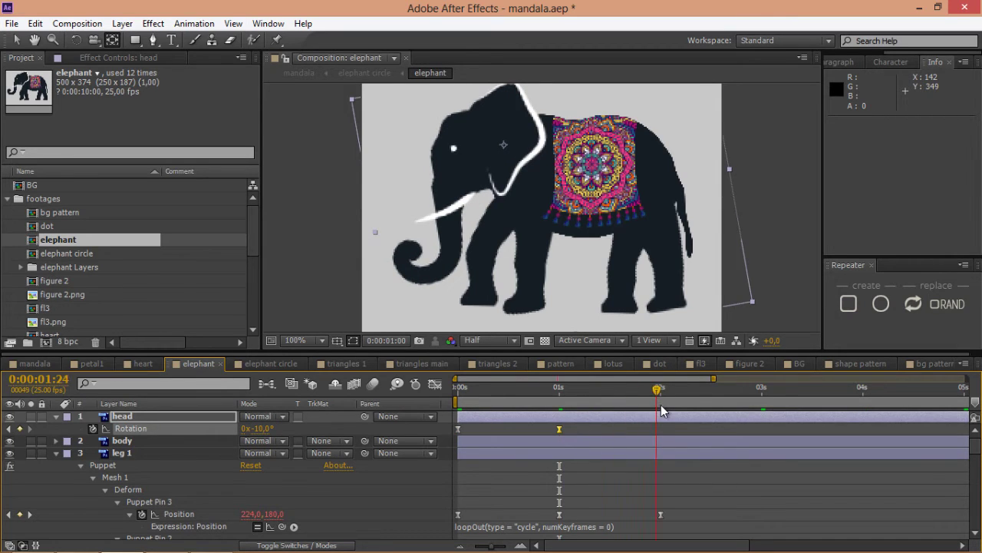
pyautogui.click(257, 428)
pyautogui.write('5')
pyautogui.press('Return')
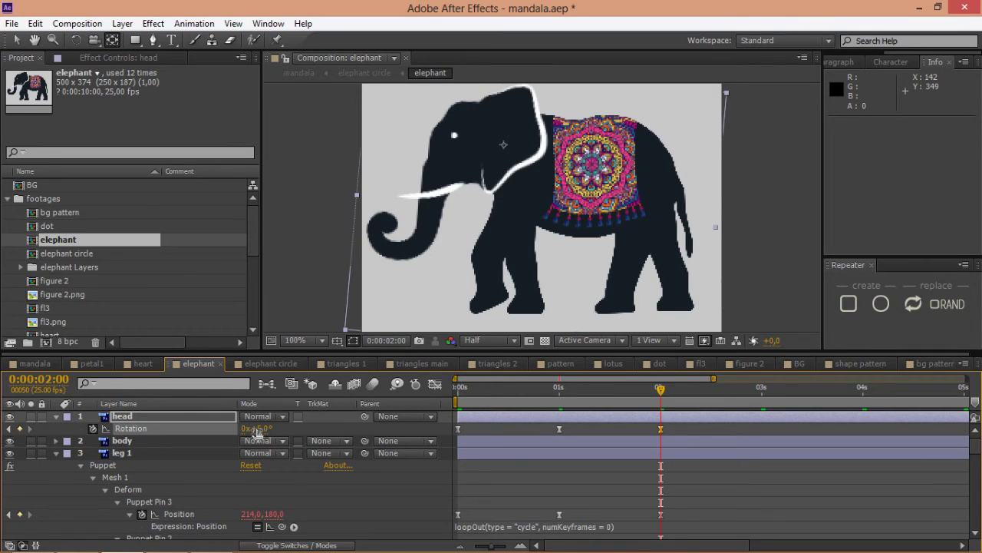
# Add the expression loopOut(type = "cycle", numKeyframes = 0) to the head layer's Rotation and preview the animation from the start.
pyautogui.keyDown('alt'); pyautogui.click(93, 429); pyautogui.keyUp('alt')
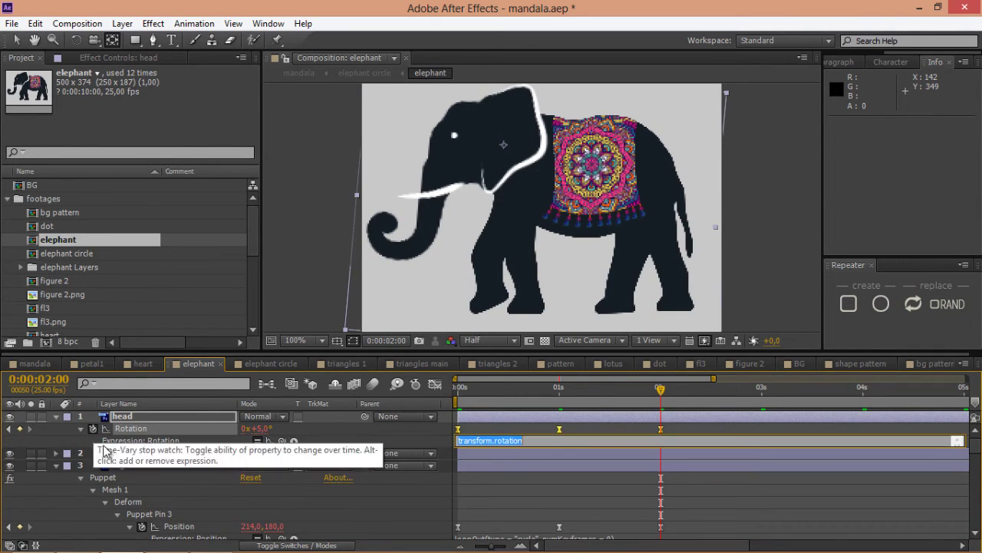
pyautogui.write('loopOut(type = "cycle", numKeyframes = 0)')
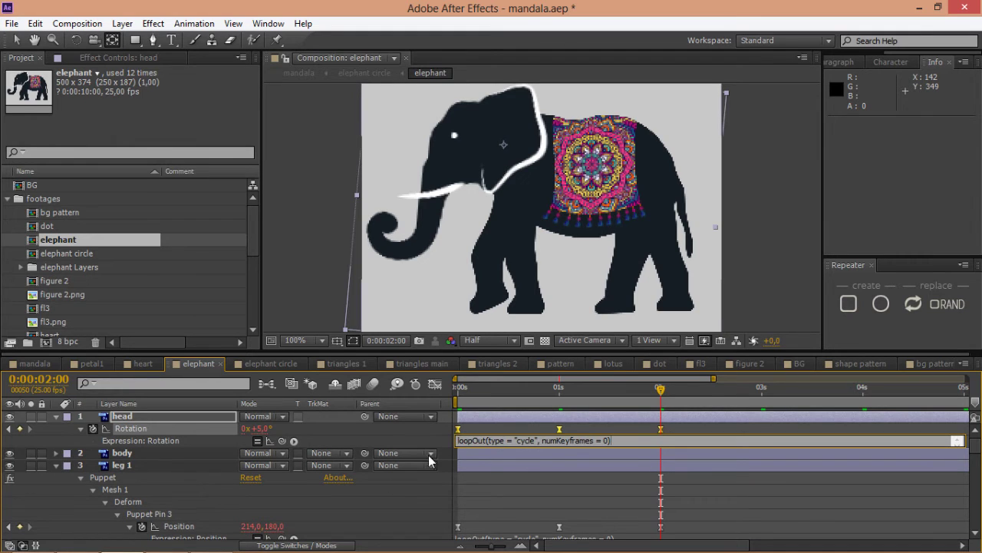
pyautogui.click(435, 432)
pyautogui.press('Home')
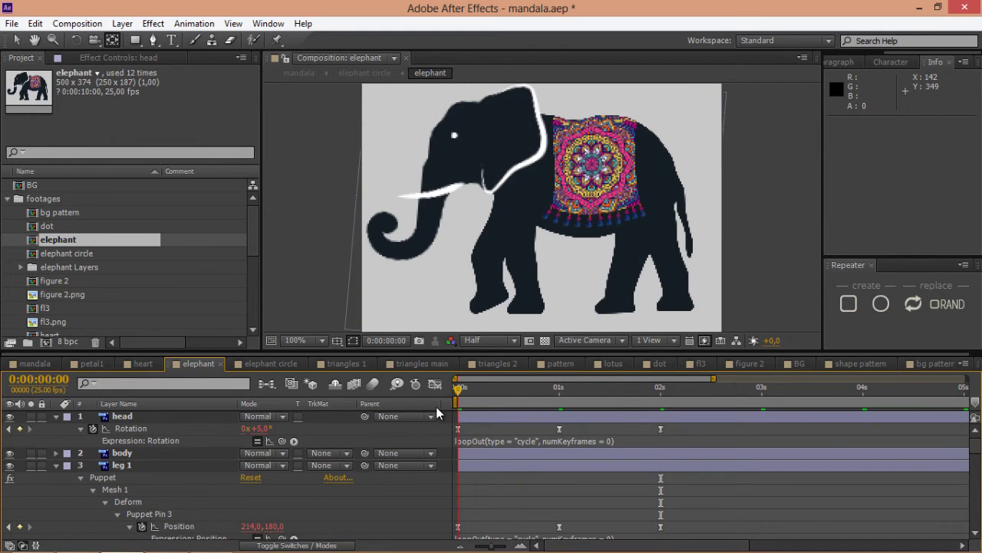
pyautogui.press('space')
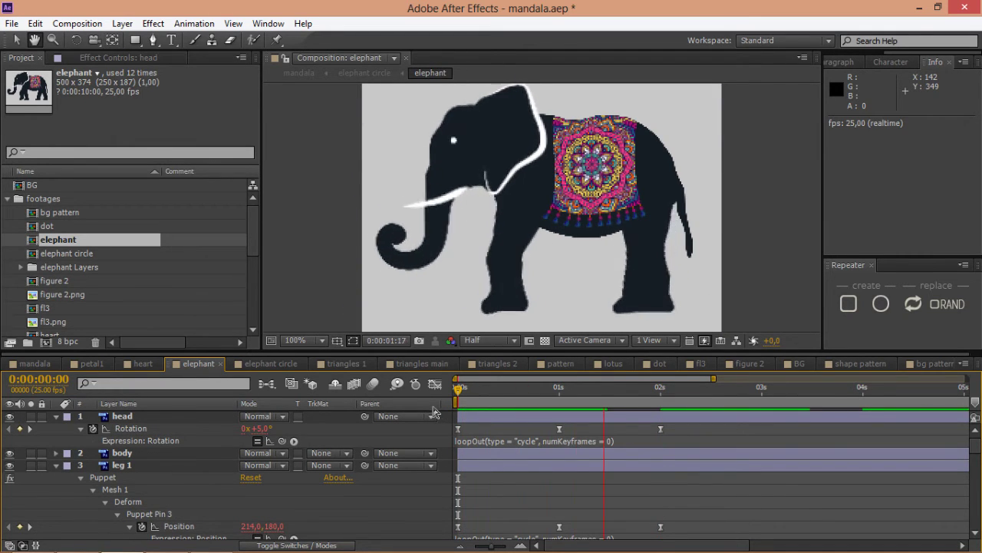
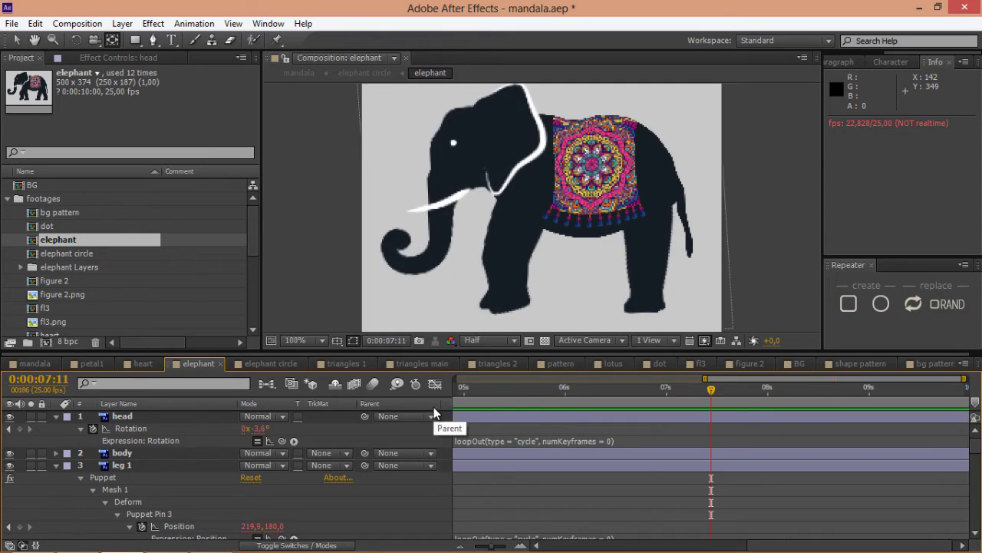
# Collapse the expanded properties of all layers in the elephant composition and deselect the layers.
pyautogui.hotkey('ctrl', 'a')
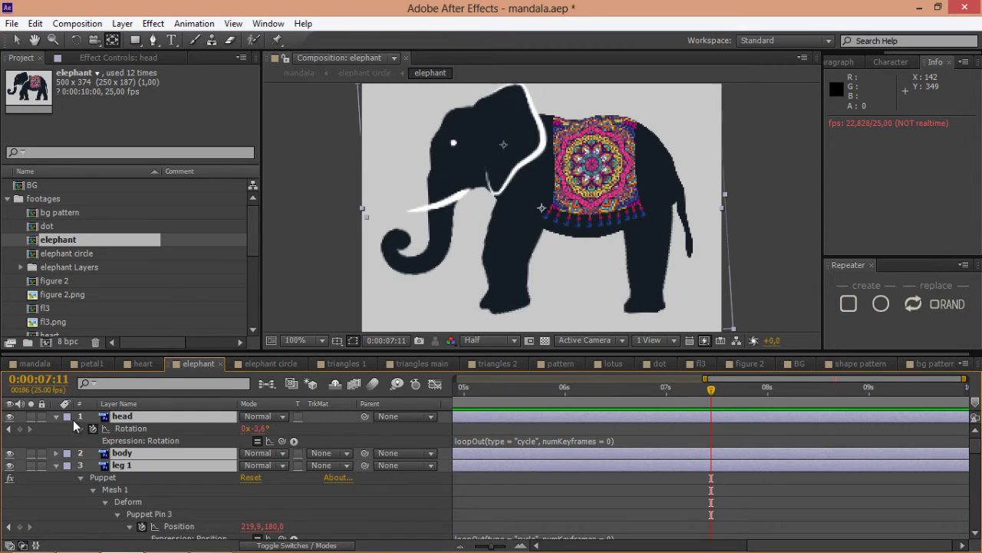
pyautogui.click(56, 416)
pyautogui.click(440, 498)
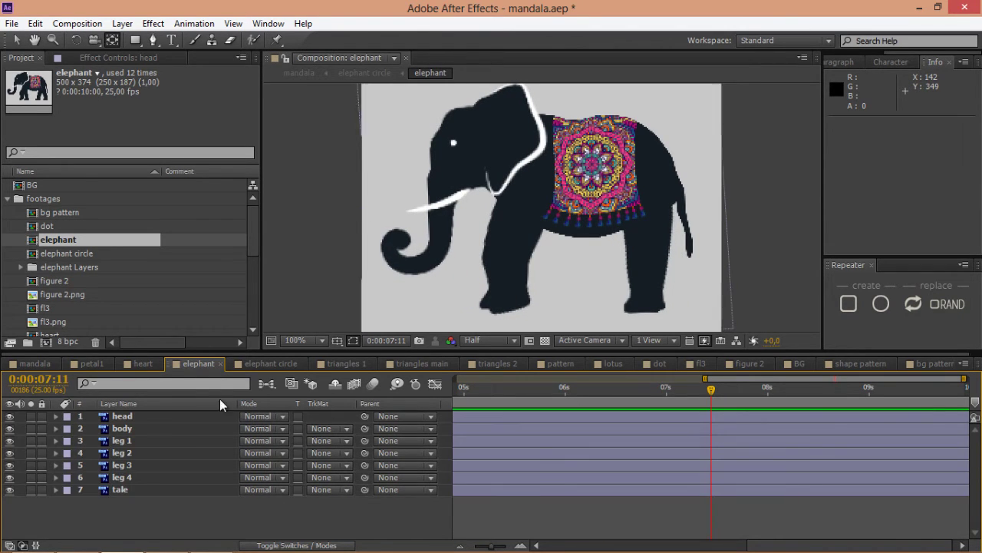
# Open the elephant circle composition and preview the walking elephants from 0:00:00:00.
pyautogui.click(270, 362)
pyautogui.click(457, 396)
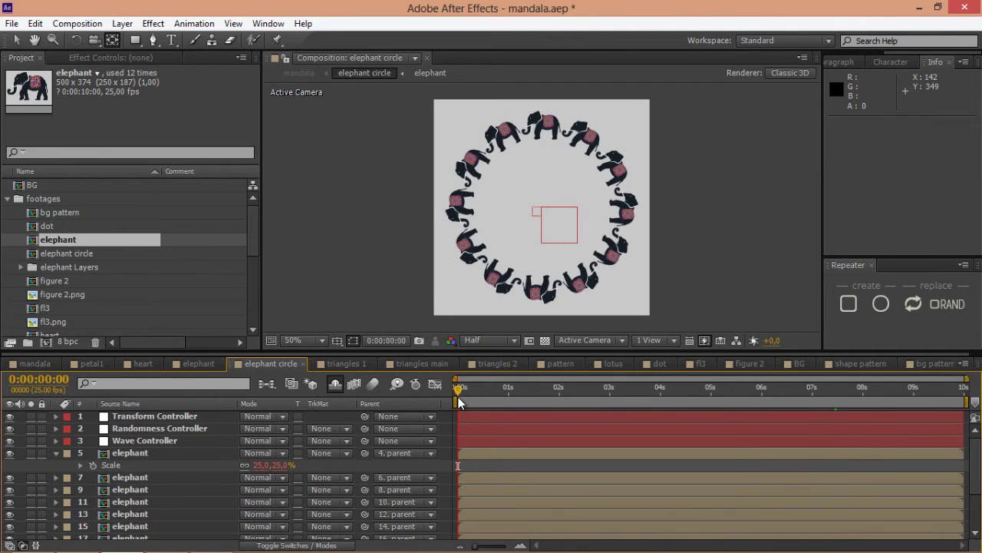
pyautogui.press('space')
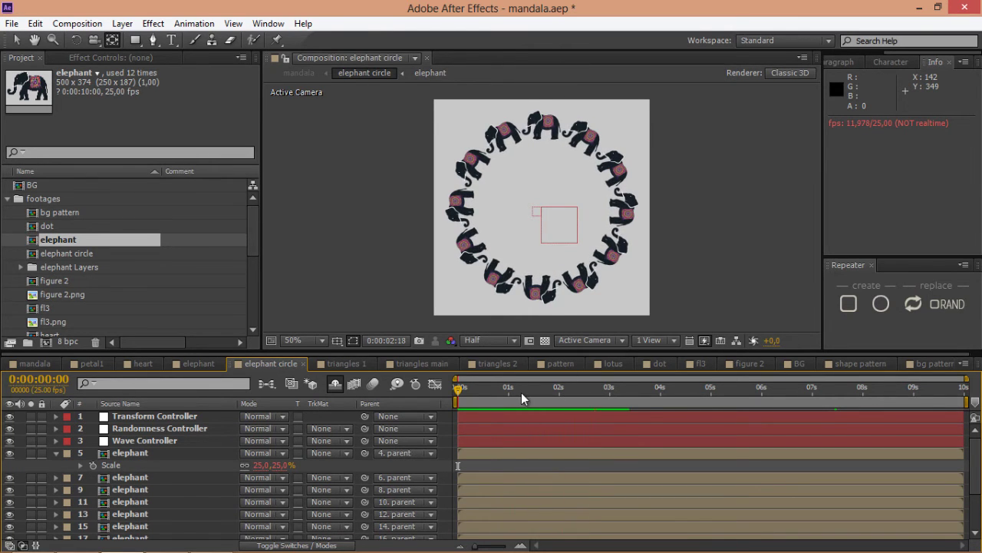
pyautogui.press('space')
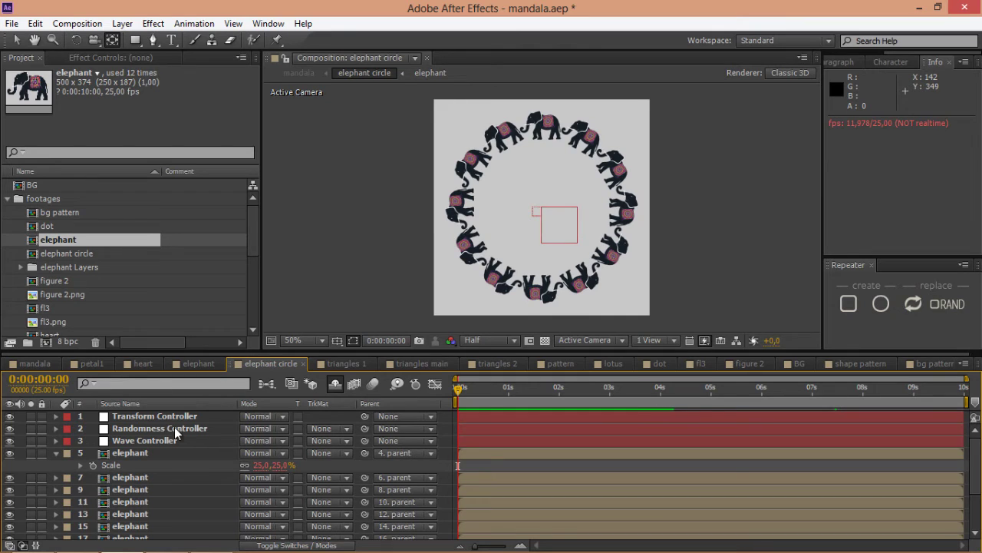
# Add the expression time*10 to the Main Rotation angle of the Transform Controller layer and preview the circle's rotation.
pyautogui.click(170, 416)
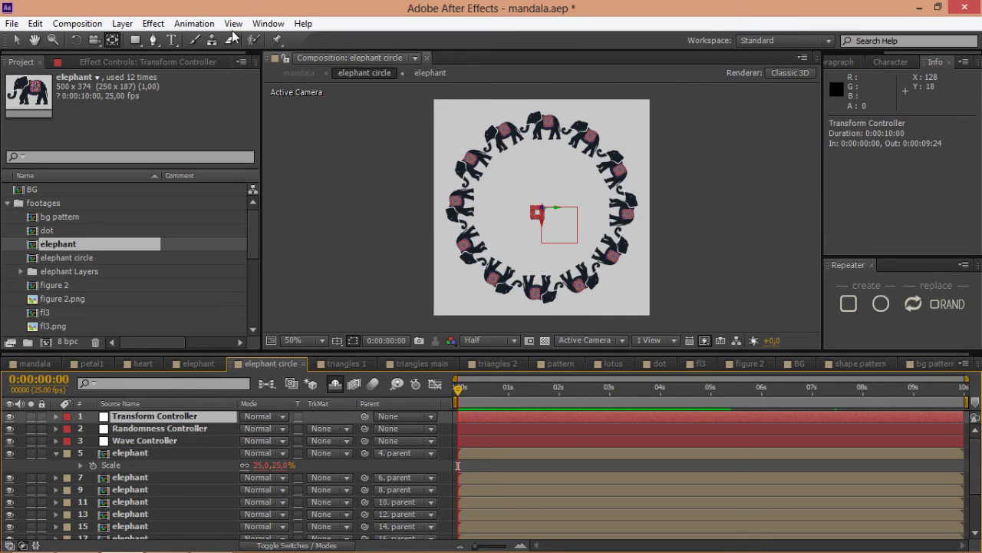
pyautogui.click(158, 57)
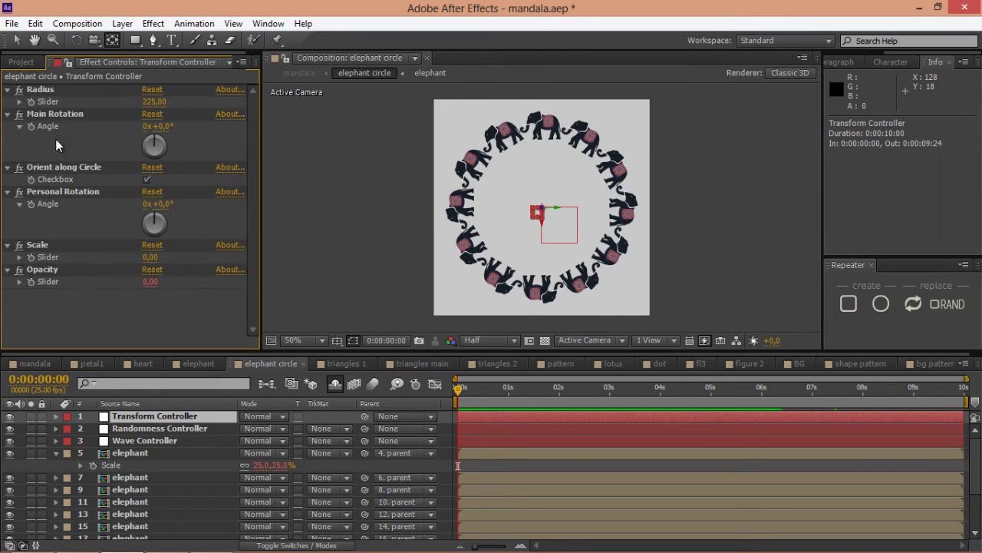
pyautogui.click(68, 113)
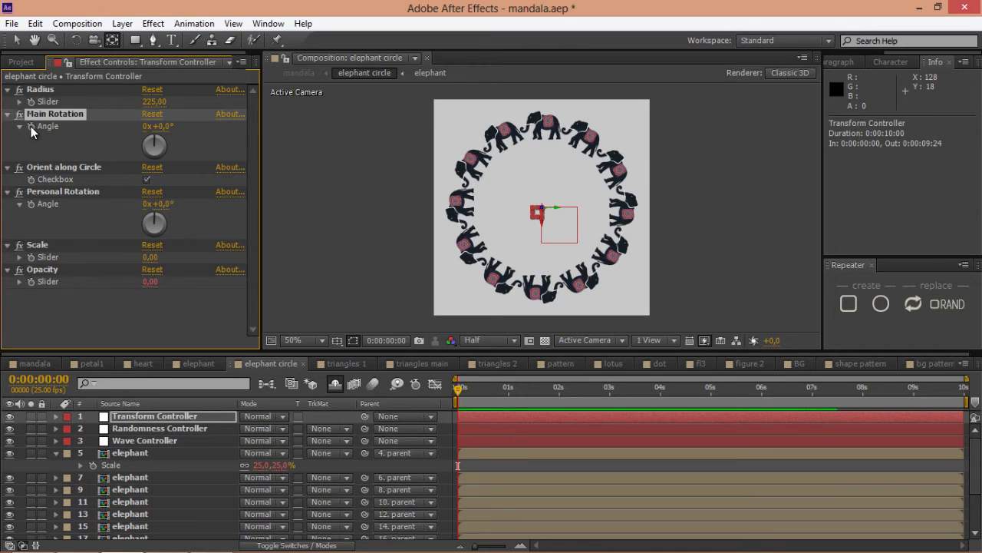
pyautogui.keyDown('alt'); pyautogui.click(30, 126); pyautogui.keyUp('alt')
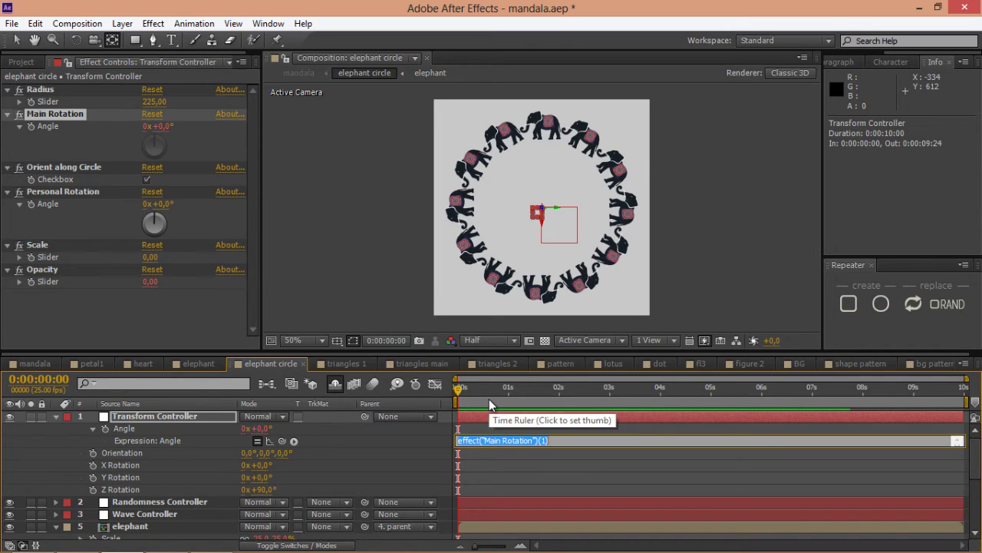
pyautogui.write('t')
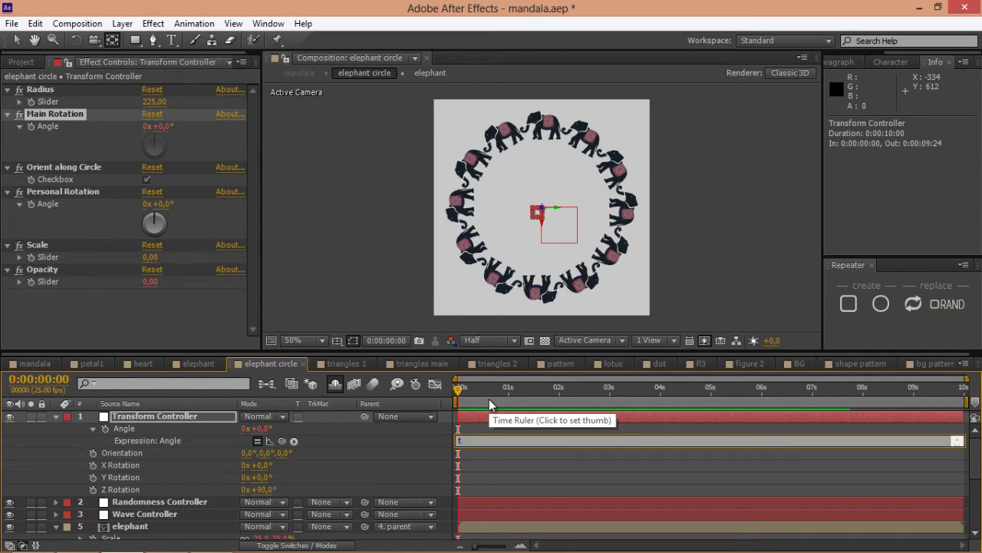
pyautogui.write('ime*10')
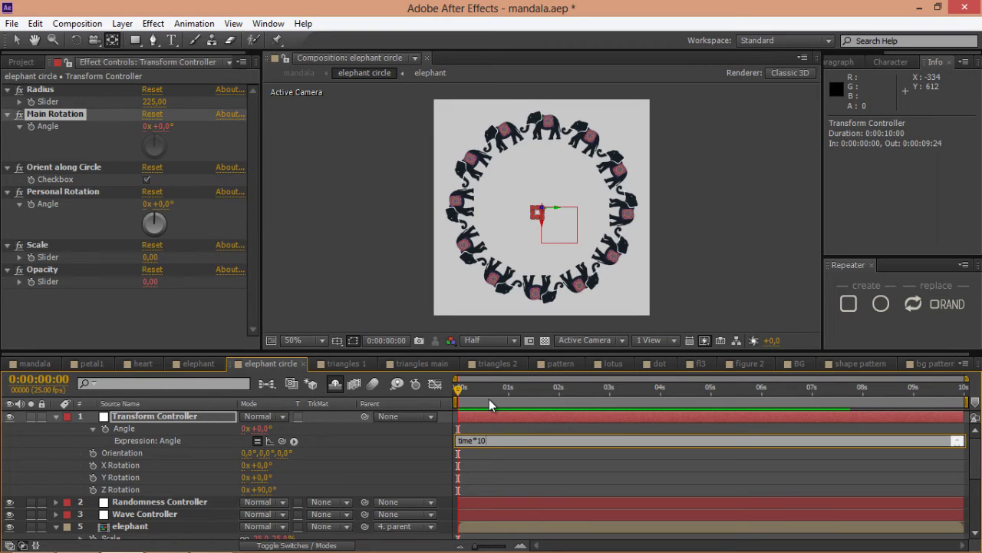
pyautogui.press('KP_Enter')
pyautogui.press('space')
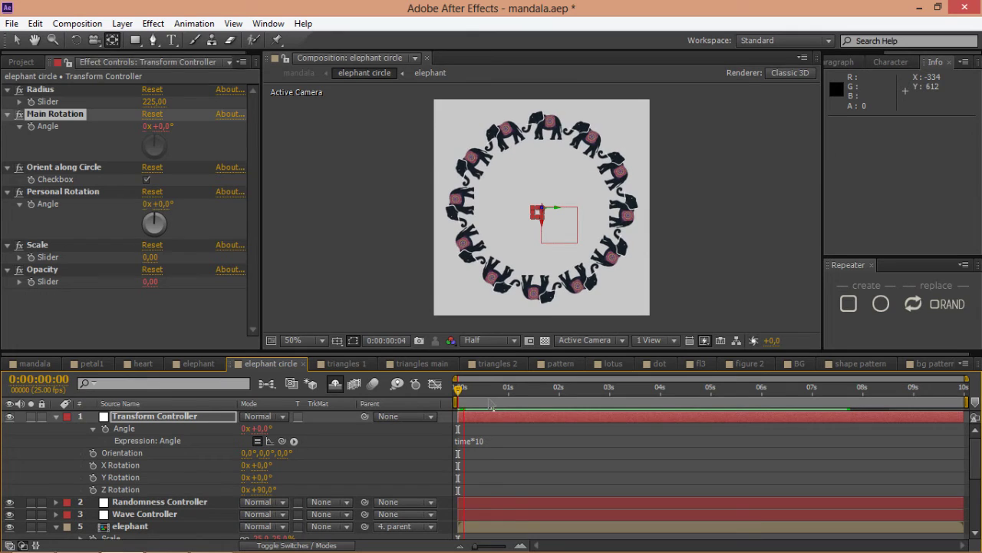
# Change the Main Rotation expression to -time*10 to reverse the circle's direction, and preview it.
pyautogui.click(492, 440)
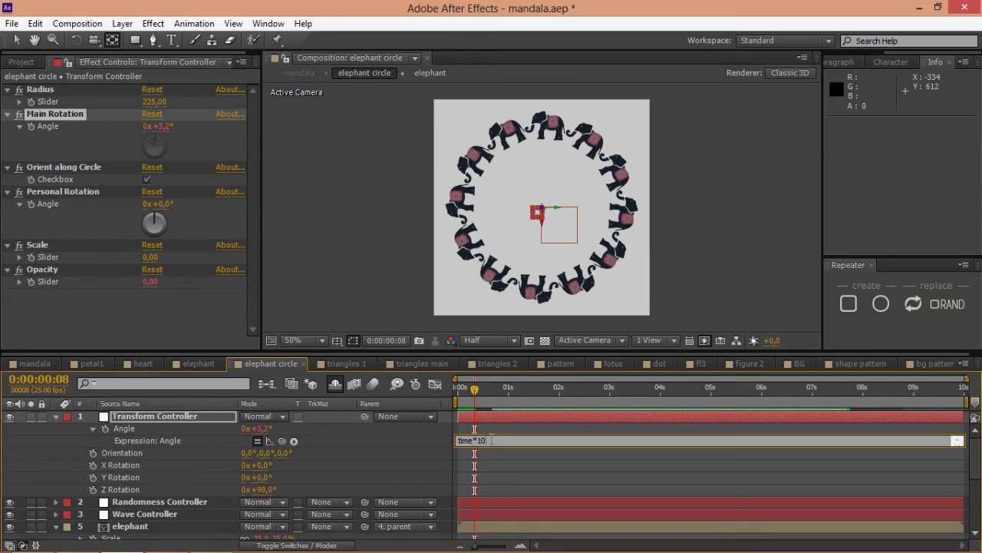
pyautogui.write('-')
pyautogui.press('KP_Enter')
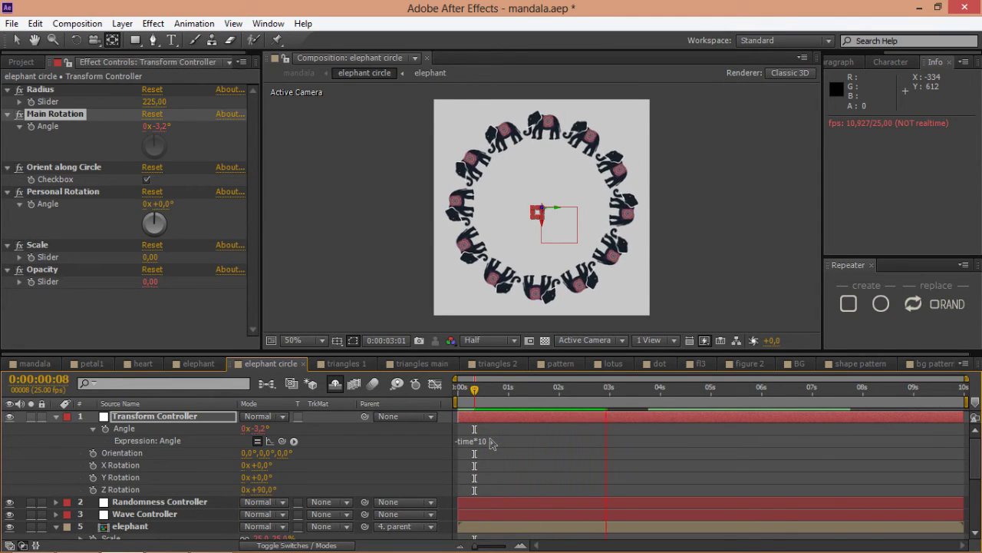
pyautogui.press('space')
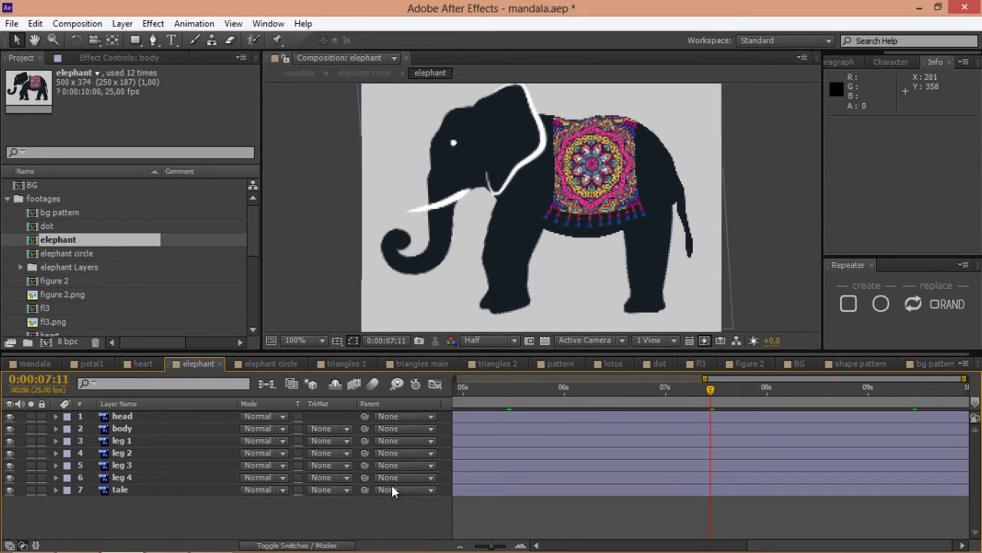
# In the elephant composition, move the body layer's anchor point down between the feet, by about 43 px horizontally and 147 px vertically.
pyautogui.click(131, 430)
pyautogui.click(112, 40)
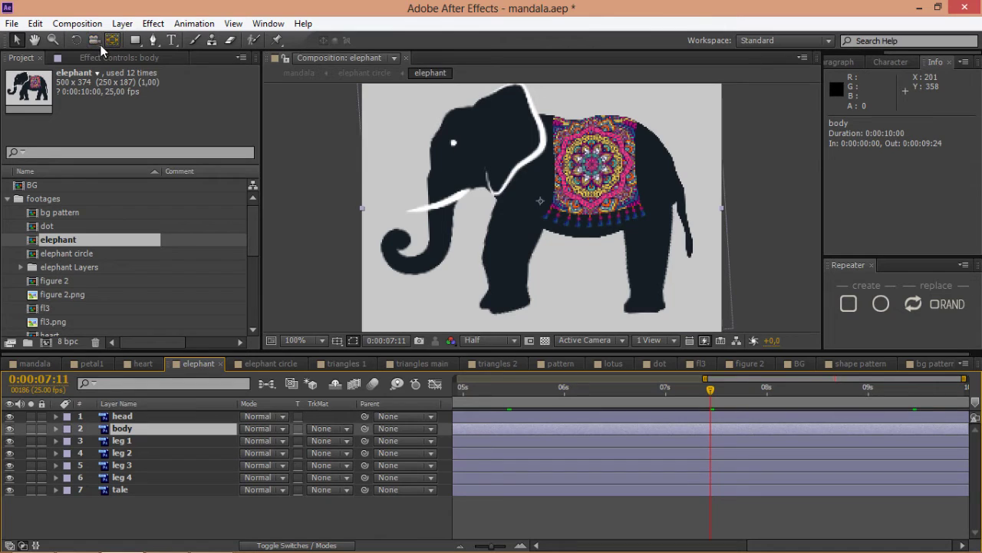
pyautogui.moveTo(540, 206); pyautogui.dragTo(572, 310)
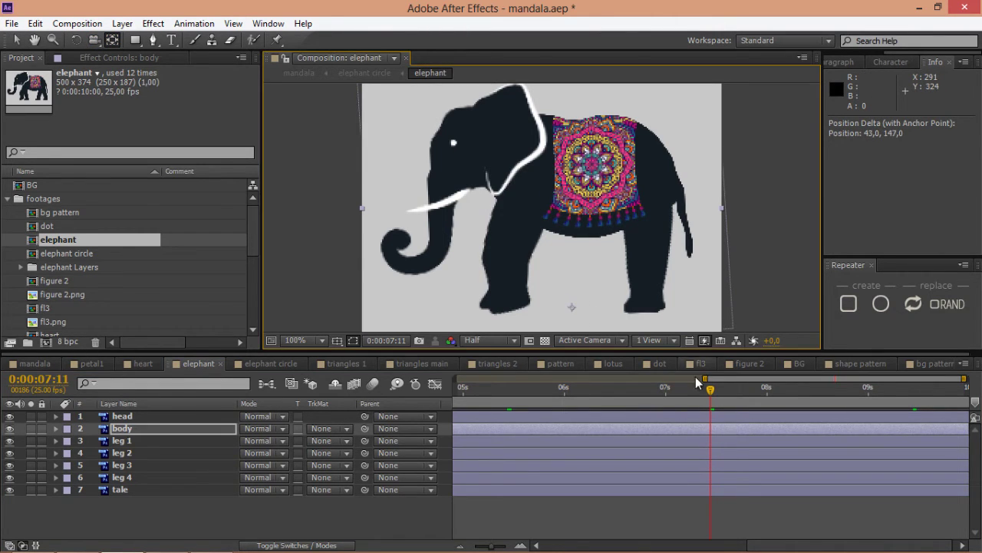
# Add a 100% Scale keyframe to the body layer at 0:00:01:10 and apply Easy Ease to it.
pyautogui.moveTo(678, 387); pyautogui.dragTo(599, 410)
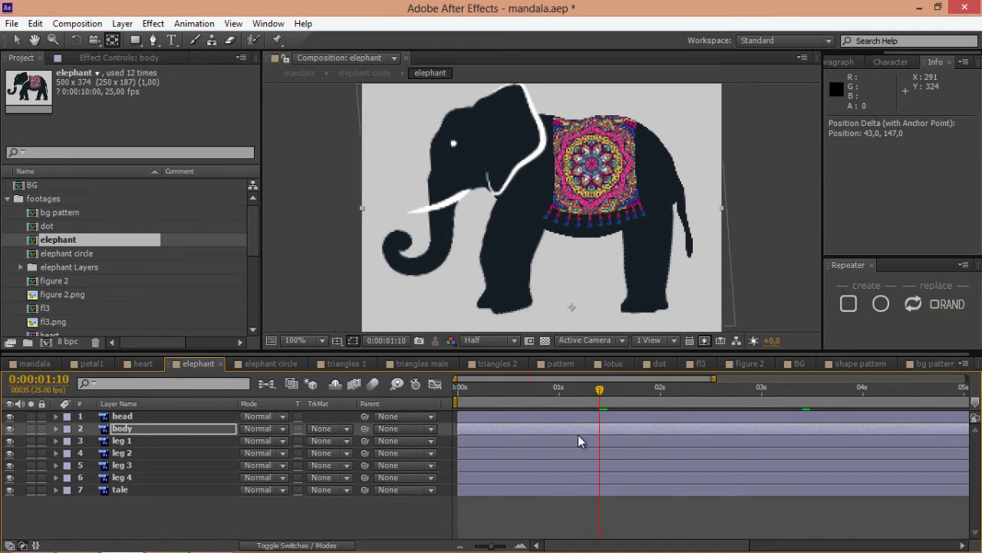
pyautogui.press('s')
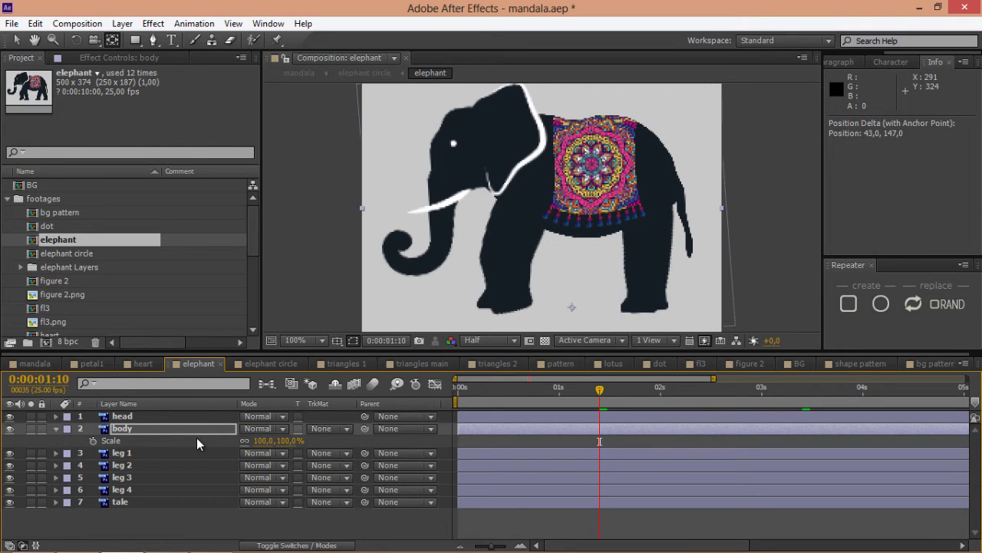
pyautogui.click(93, 440)
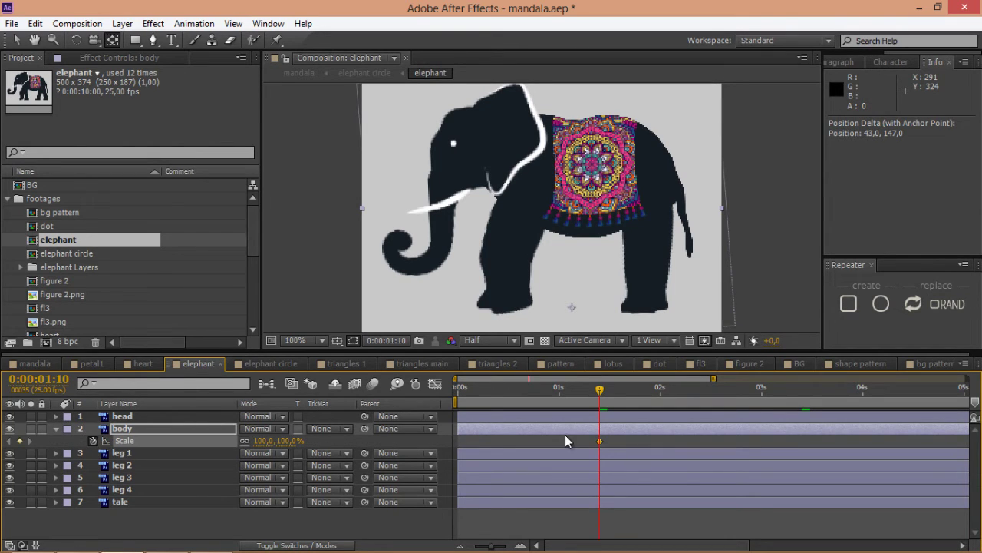
pyautogui.rightClick(599, 441)
pyautogui.moveTo(631, 431)
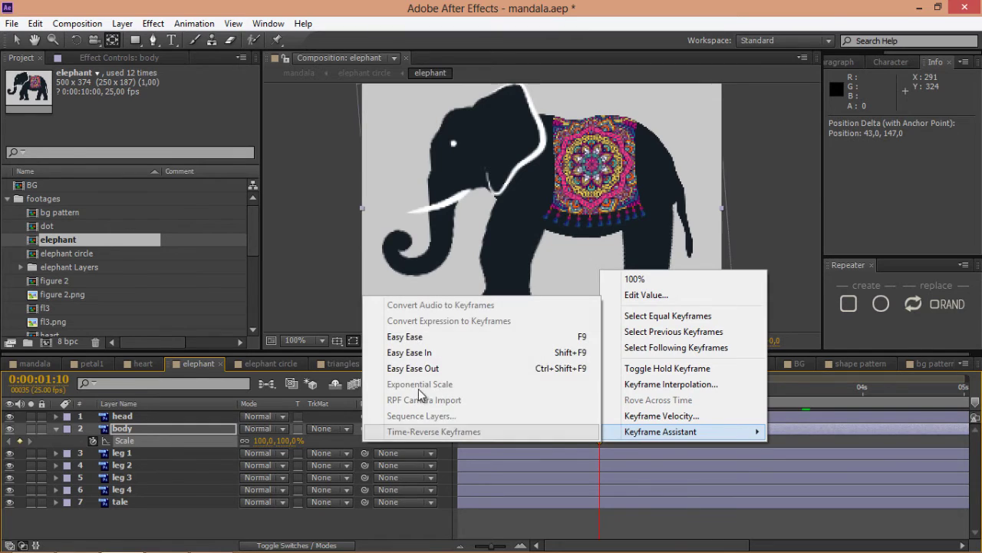
pyautogui.click(404, 336)
# Set the body layer's Scale to 0% at 0:00:00:00.
pyautogui.press('Home')
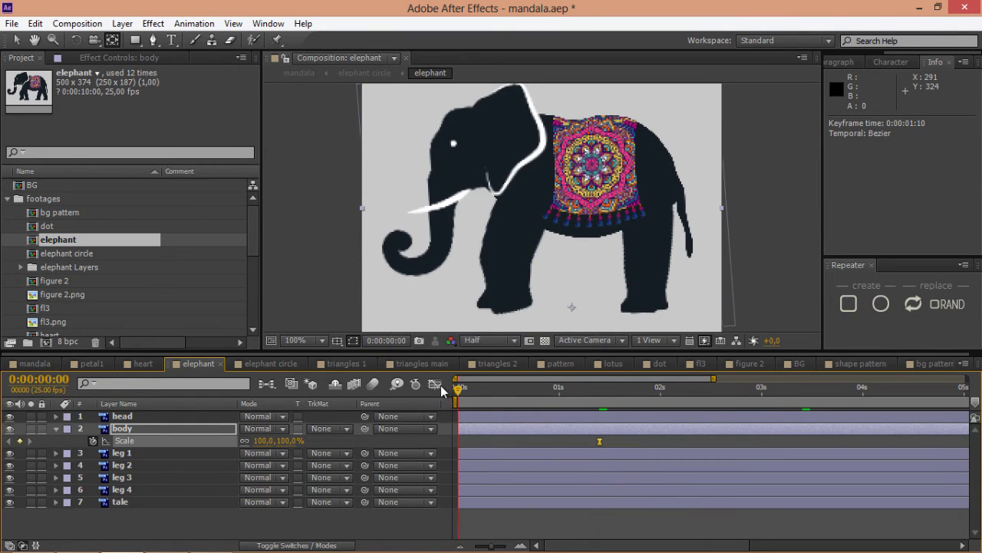
pyautogui.click(284, 431)
pyautogui.click(245, 441)
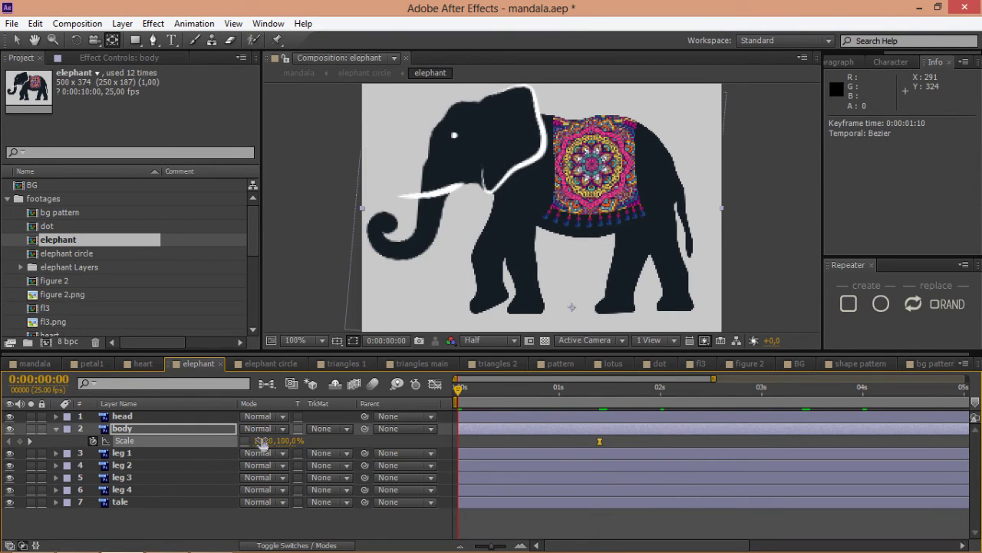
pyautogui.click(264, 442)
pyautogui.write('0')
pyautogui.press('Return')
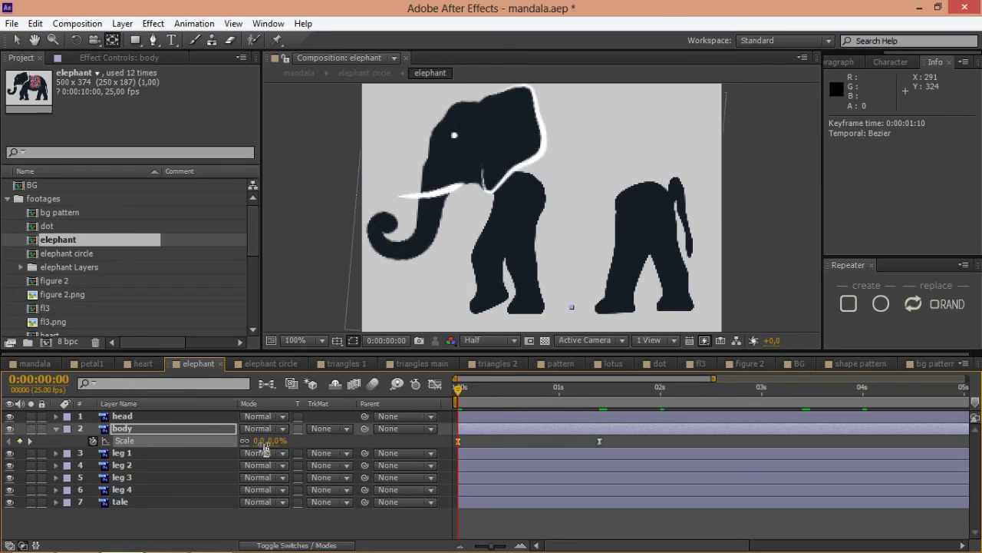
# Lengthen the easing handles of both body Scale keyframes in the Graph Editor to form a smooth S-curve.
pyautogui.click(429, 386)
pyautogui.moveTo(552, 419); pyautogui.dragTo(489, 419)
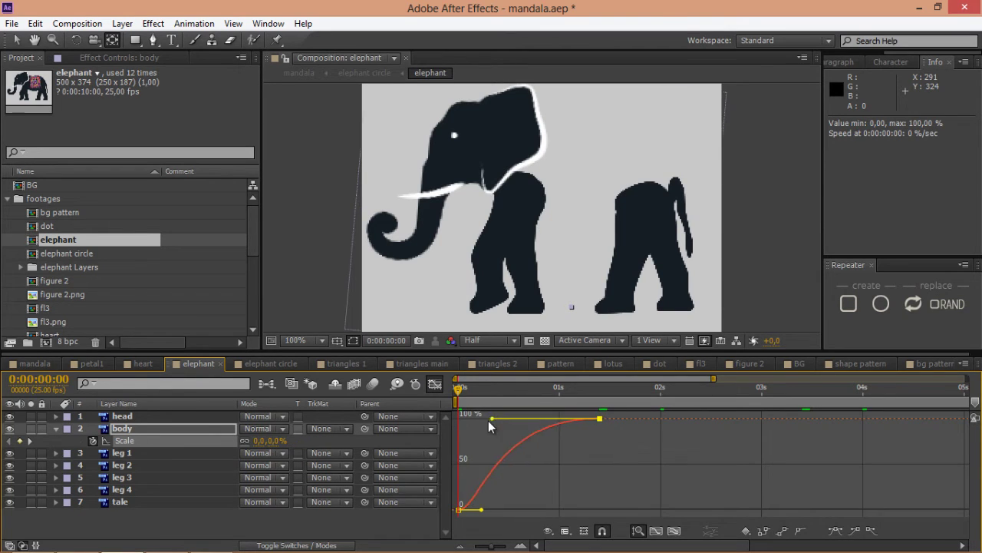
pyautogui.moveTo(482, 510); pyautogui.dragTo(514, 510)
pyautogui.moveTo(489, 419); pyautogui.dragTo(505, 419)
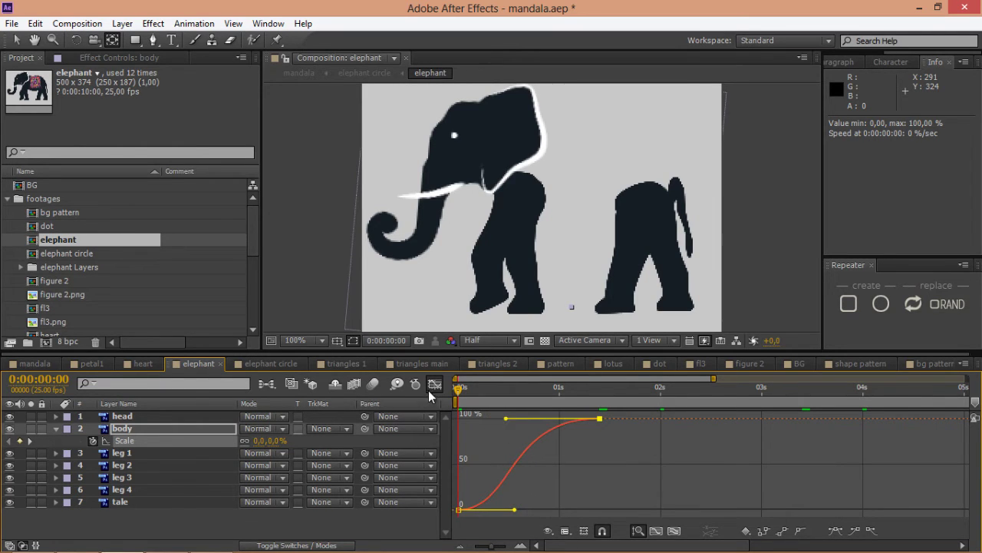
pyautogui.click(428, 390)
# Parent the head, leg 1, leg 2, leg 3, leg 4 and tale layers to the body layer.
pyautogui.moveTo(459, 389); pyautogui.dragTo(675, 399)
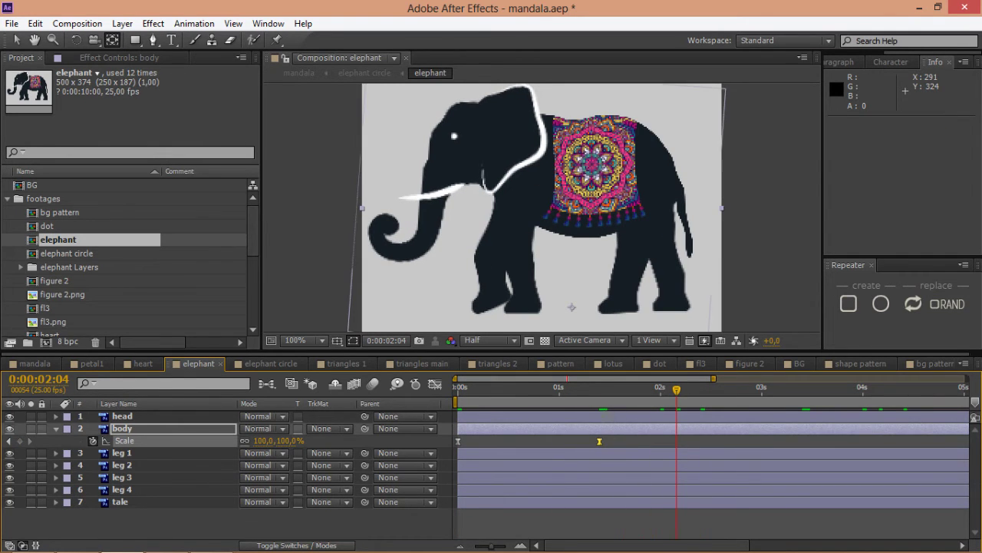
pyautogui.click(605, 416)
pyautogui.press('v')
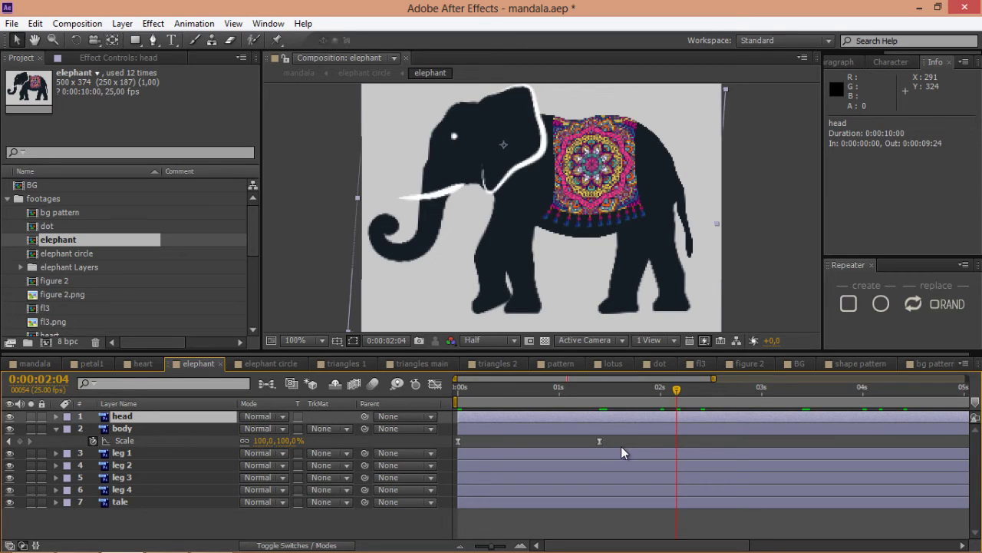
pyautogui.press('Tab')
pyautogui.click(658, 498)
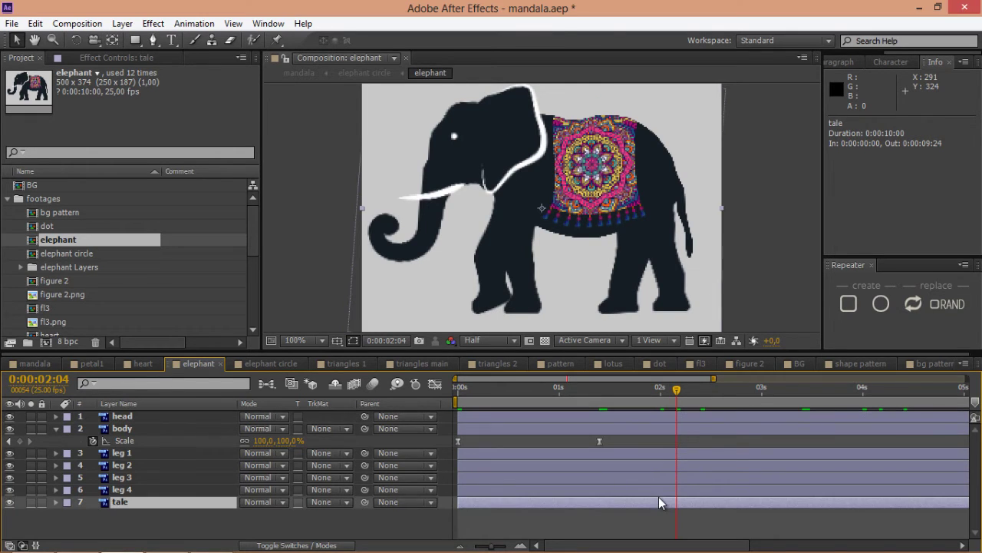
pyautogui.keyDown('ctrl'); pyautogui.click(660, 489); pyautogui.keyUp('ctrl')
pyautogui.keyDown('ctrl'); pyautogui.click(659, 477); pyautogui.keyUp('ctrl')
pyautogui.keyDown('ctrl'); pyautogui.click(661, 465); pyautogui.keyUp('ctrl')
pyautogui.keyDown('ctrl'); pyautogui.click(661, 453); pyautogui.keyUp('ctrl')
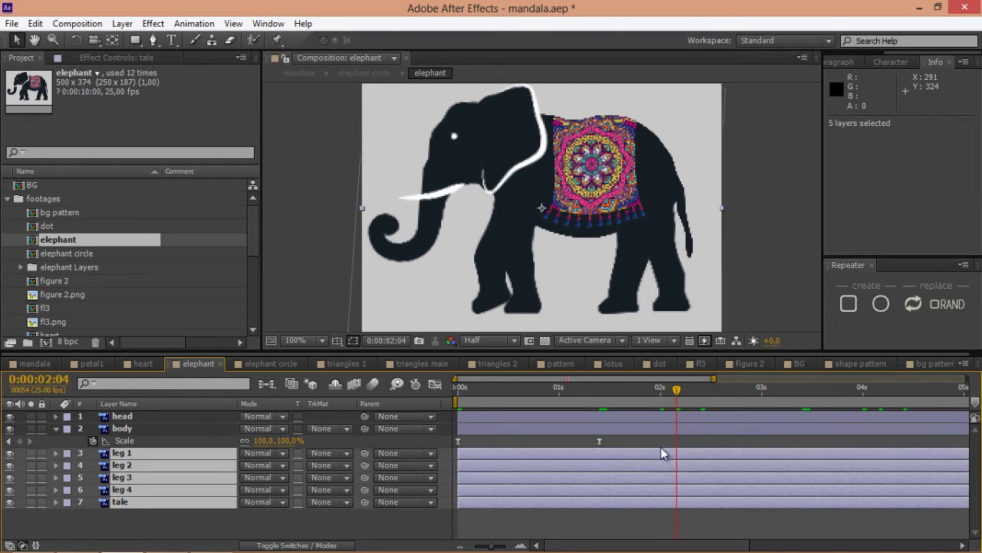
pyautogui.keyDown('ctrl'); pyautogui.click(661, 417); pyautogui.keyUp('ctrl')
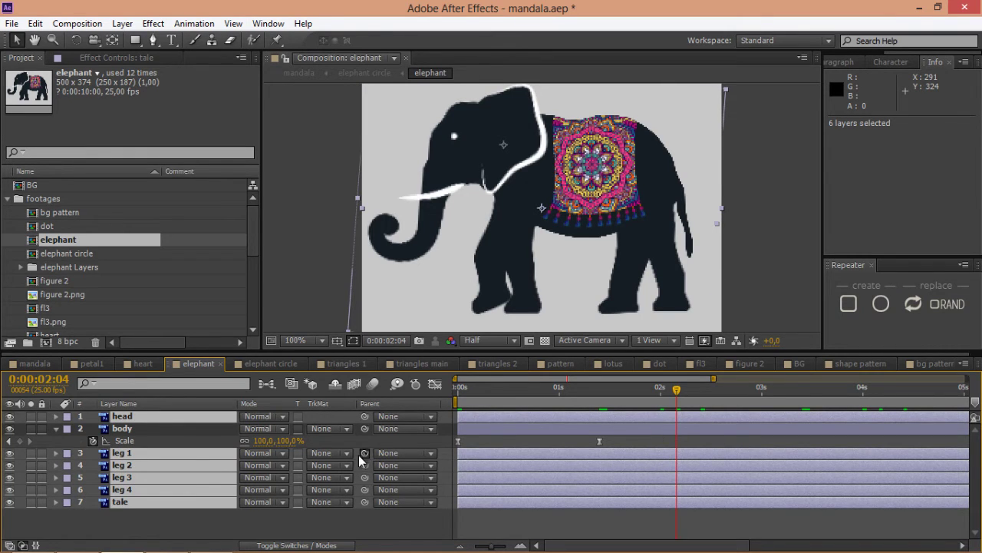
pyautogui.moveTo(359, 454); pyautogui.dragTo(123, 427)
pyautogui.click(585, 523)
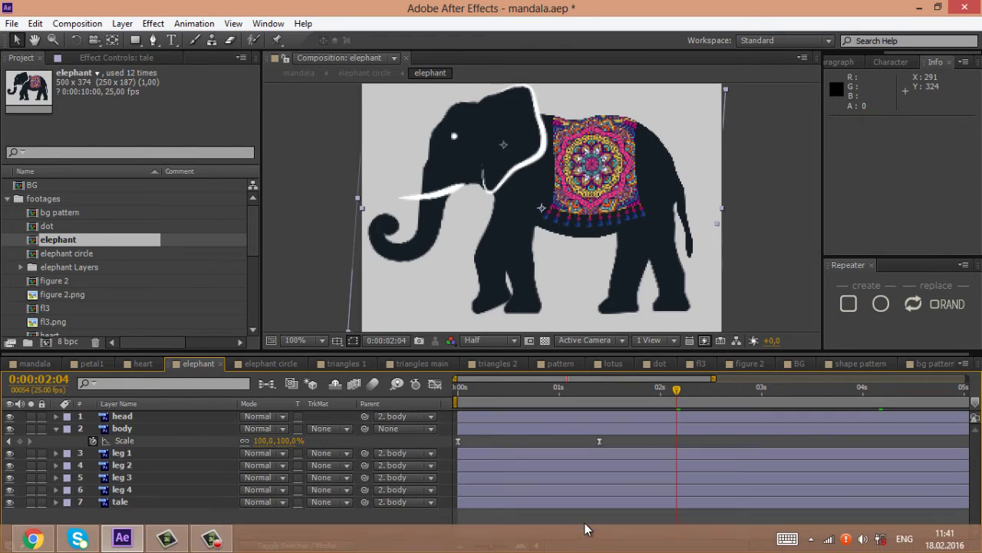
# Add a 0° Rotation keyframe to the body layer at 0:00:01:10 and apply Easy Ease to it.
pyautogui.moveTo(583, 389)
pyautogui.mouseDown()
pyautogui.moveTo(469, 394)
pyautogui.moveTo(599, 397)
pyautogui.mouseUp()
pyautogui.click(608, 429)
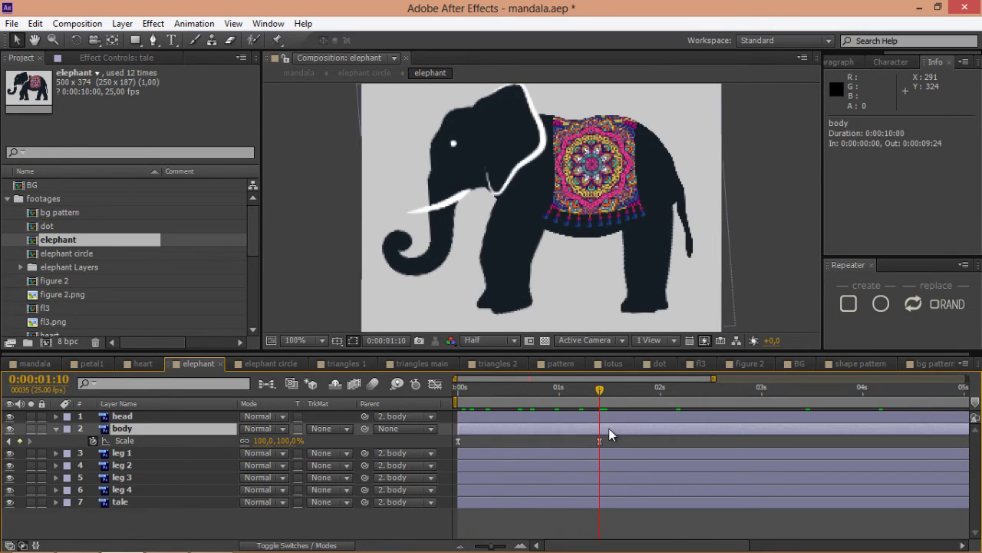
pyautogui.hotkey('shift', 'r')
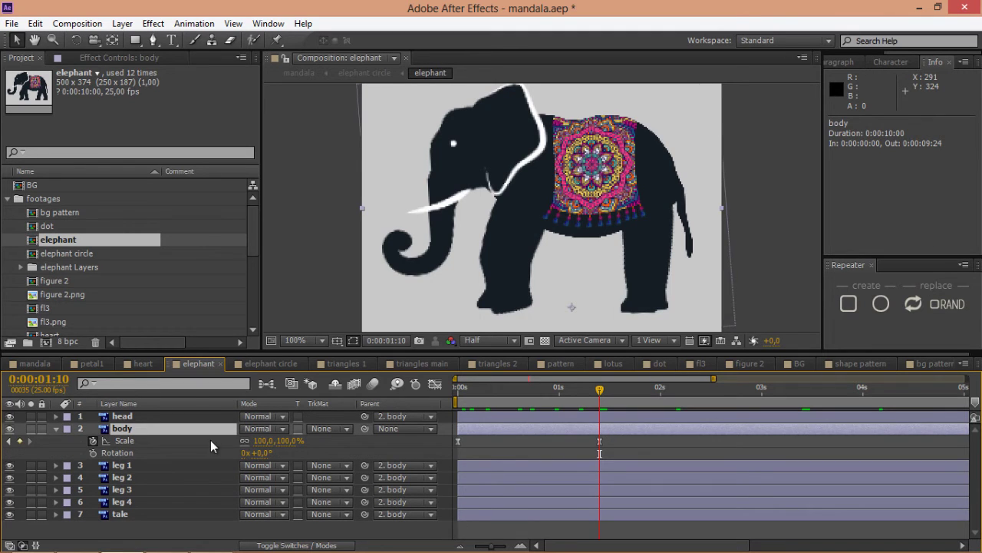
pyautogui.click(92, 453)
pyautogui.rightClick(600, 453)
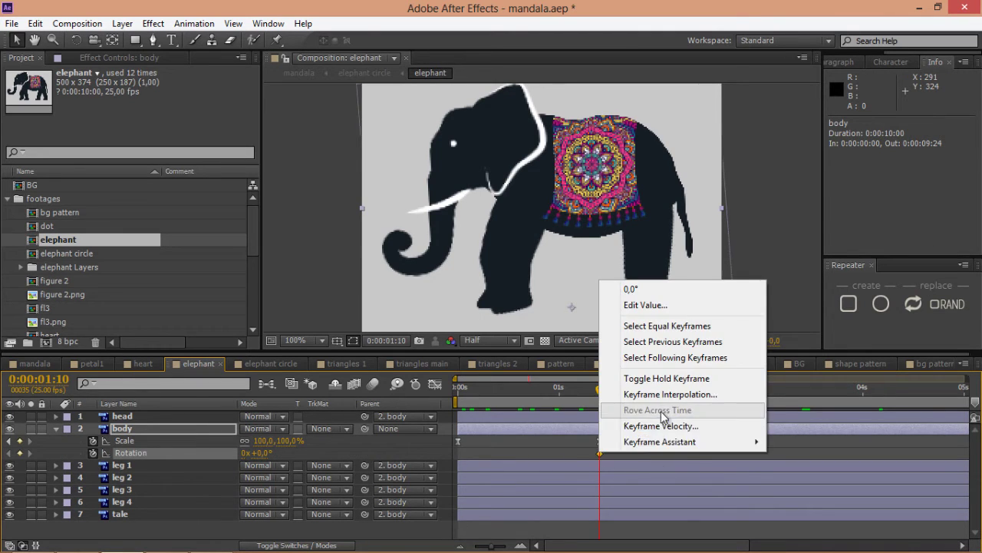
pyautogui.moveTo(657, 441)
pyautogui.click(454, 345)
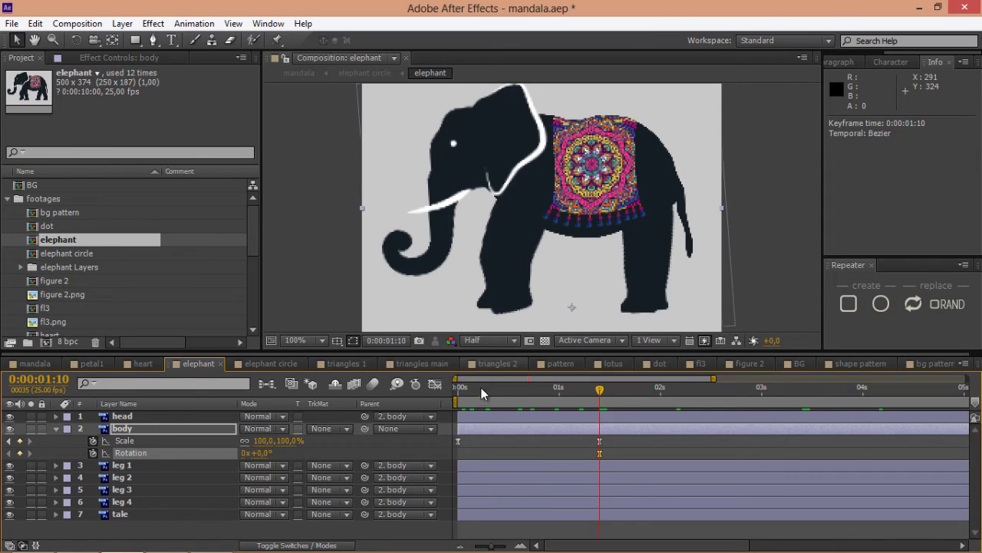
# Keyframe the body layer's rotation at 20° at the start of the elephant composition.
pyautogui.moveTo(480, 387); pyautogui.dragTo(458, 386)
pyautogui.click(263, 452)
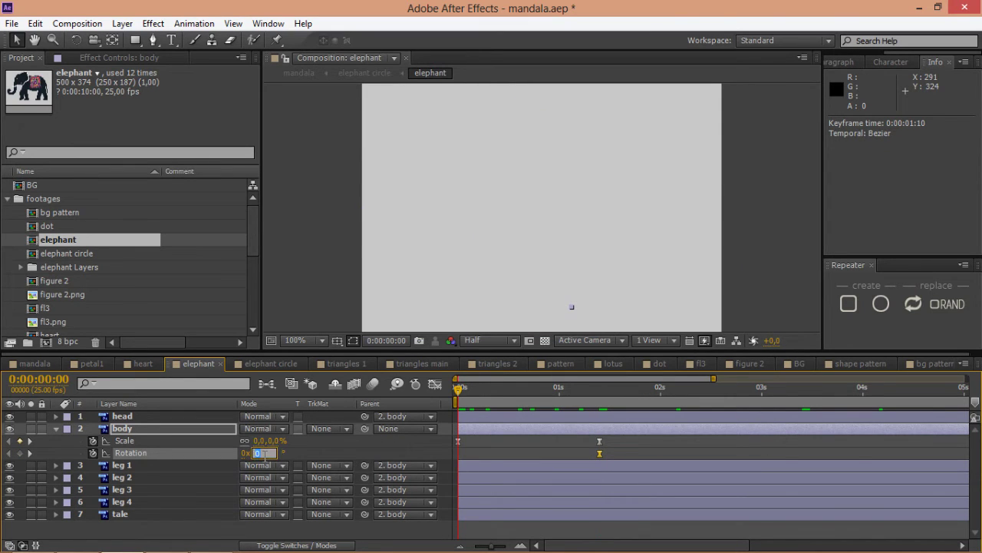
pyautogui.write('20')
pyautogui.press('Return')
# Smooth the body's rotation curve by lengthening the easing handles of both keyframes, and preview the animation.
pyautogui.click(435, 384)
pyautogui.moveTo(554, 510); pyautogui.dragTo(529, 509)
pyautogui.moveTo(482, 418); pyautogui.dragTo(514, 418)
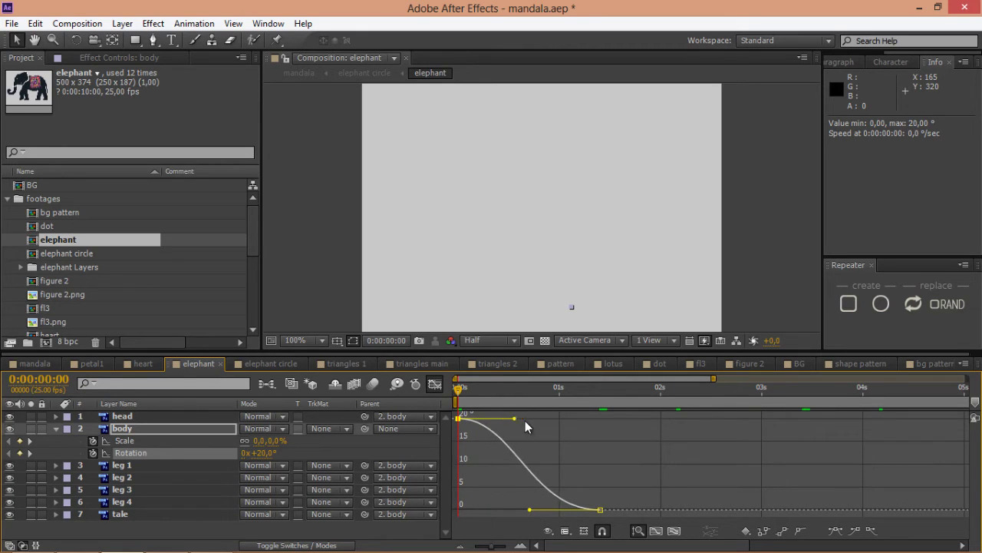
pyautogui.click(435, 384)
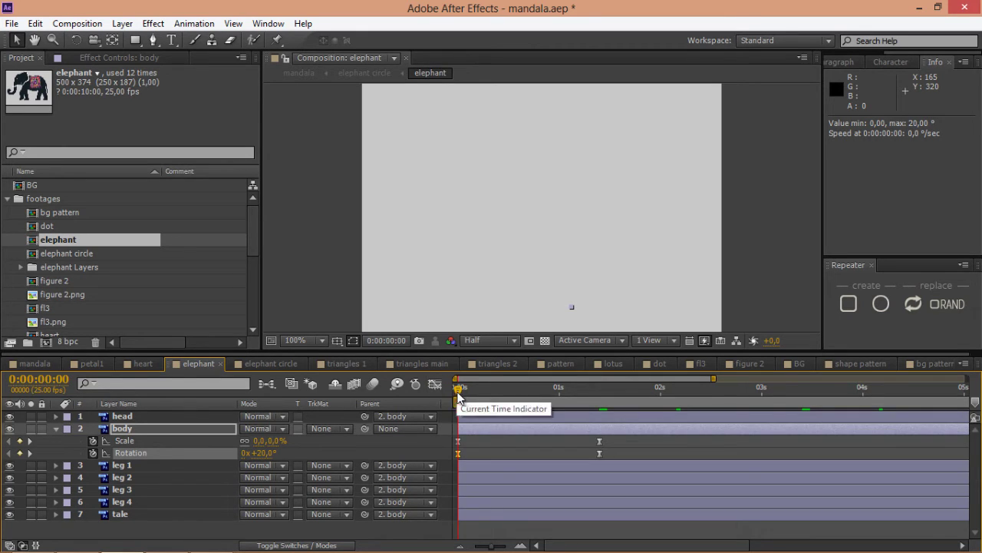
pyautogui.moveTo(470, 380); pyautogui.dragTo(438, 377)
pyautogui.press('space')
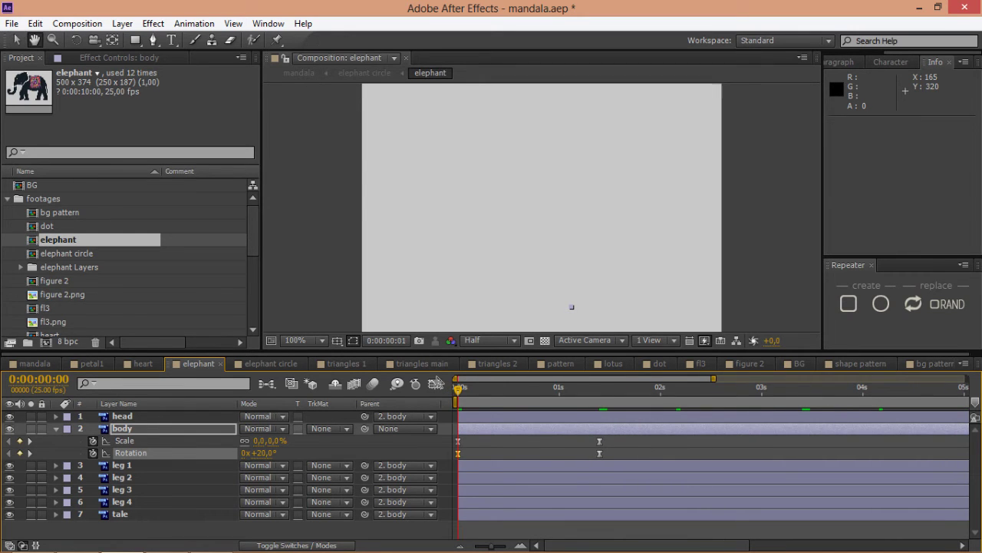
pyautogui.press('space')
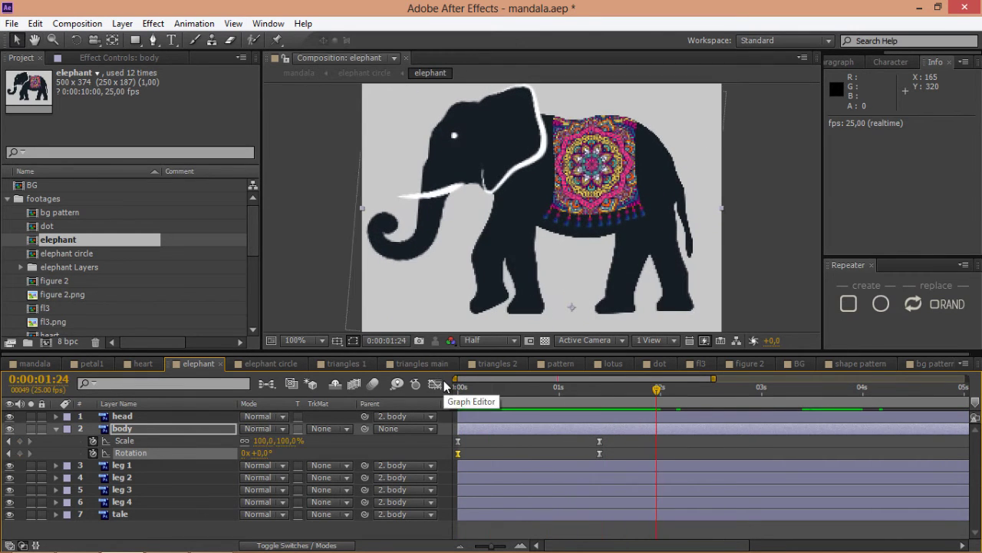
# Open the elephant circle composition and scrub to 0:00:00:21 to check the elephants growing.
pyautogui.click(250, 363)
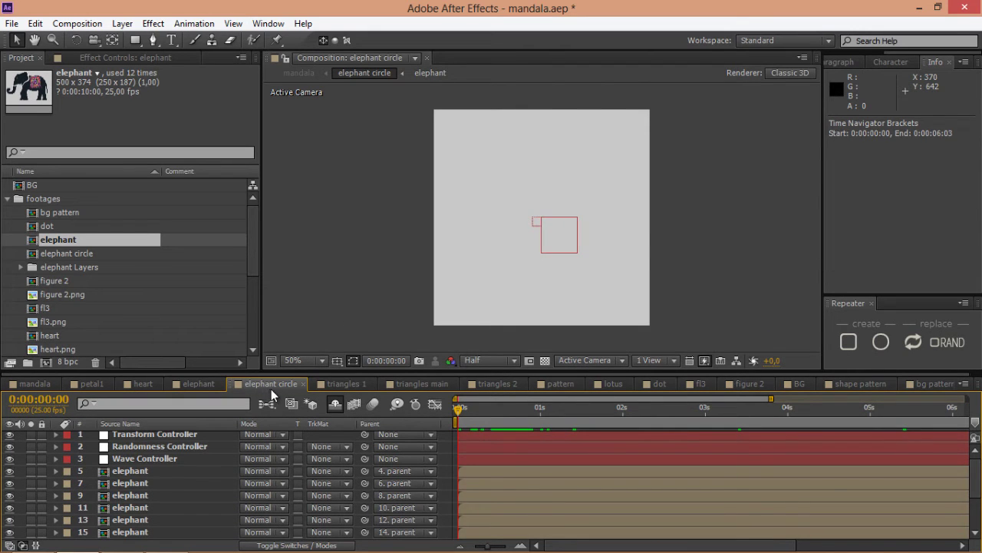
pyautogui.click(508, 411)
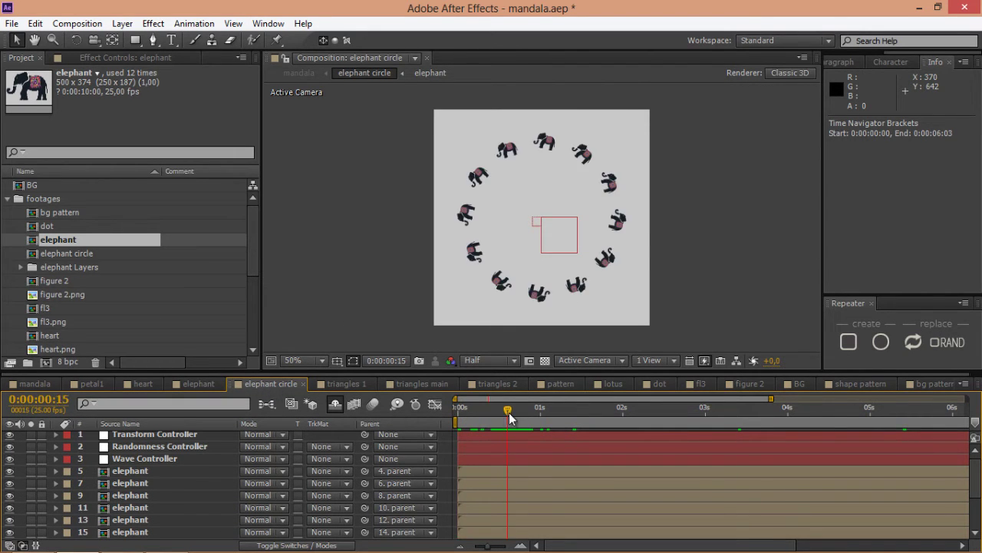
pyautogui.moveTo(515, 411); pyautogui.dragTo(528, 410)
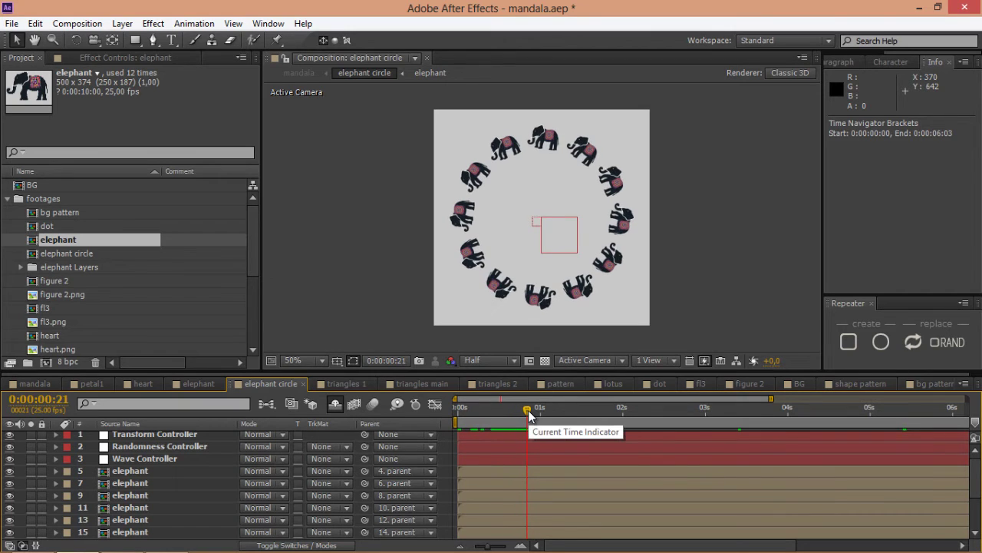
# Try to stagger the first elephant layers by hand, starting each one 2 frames after the previous.
pyautogui.click(475, 484)
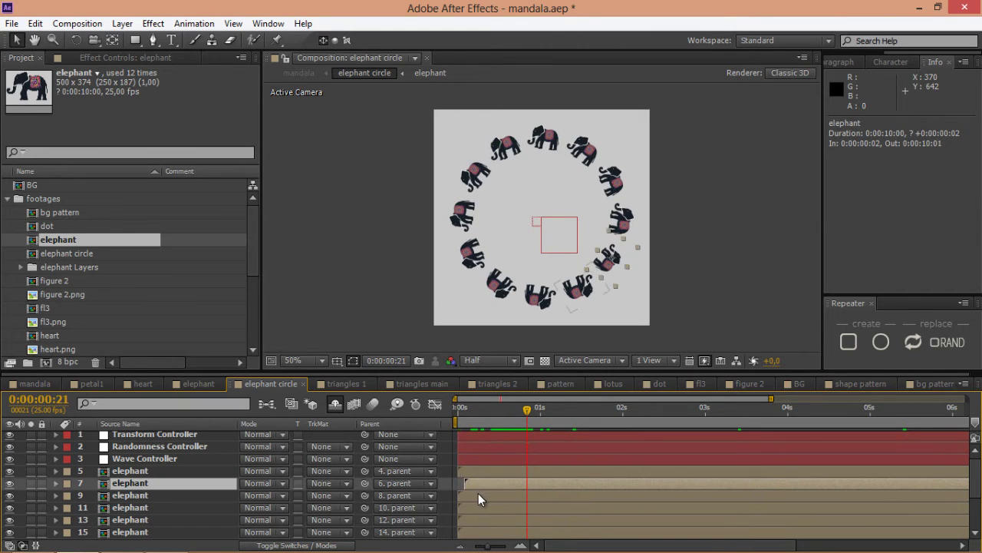
pyautogui.moveTo(478, 493); pyautogui.dragTo(509, 507)
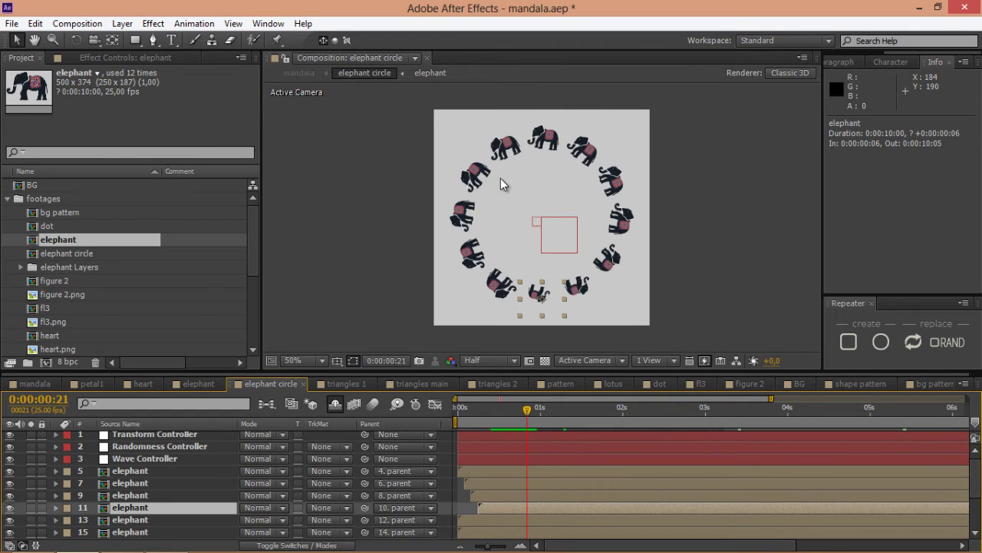
pyautogui.moveTo(523, 414)
pyautogui.mouseDown()
pyautogui.moveTo(472, 407)
pyautogui.moveTo(508, 408)
pyautogui.mouseUp()
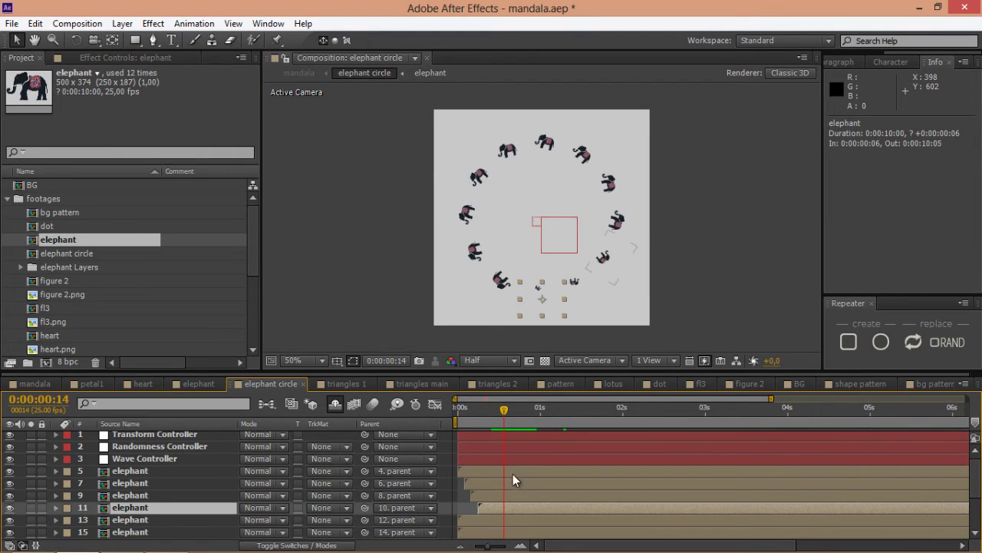
pyautogui.moveTo(504, 408); pyautogui.dragTo(512, 408)
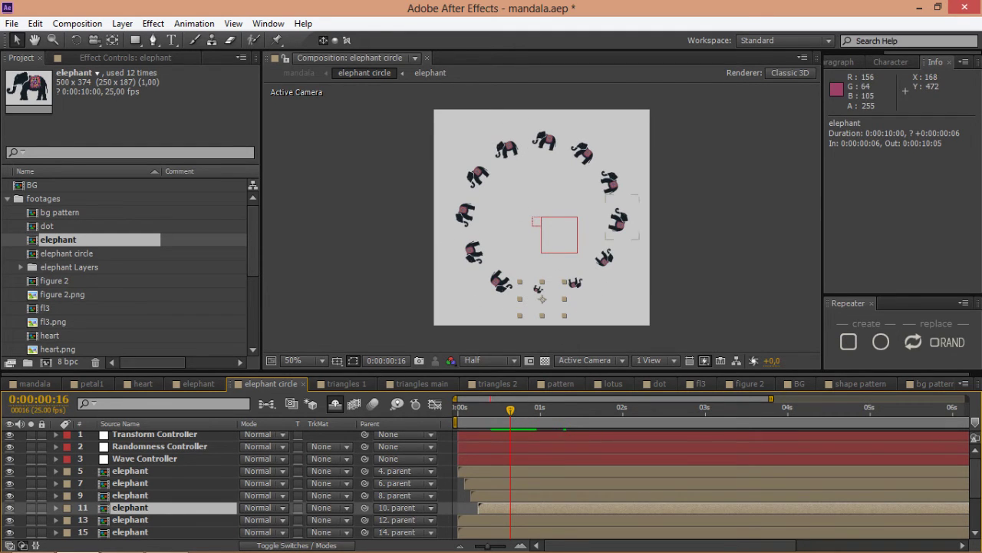
pyautogui.hotkey('ctrl', 'z')
pyautogui.hotkey('ctrl', 'z')
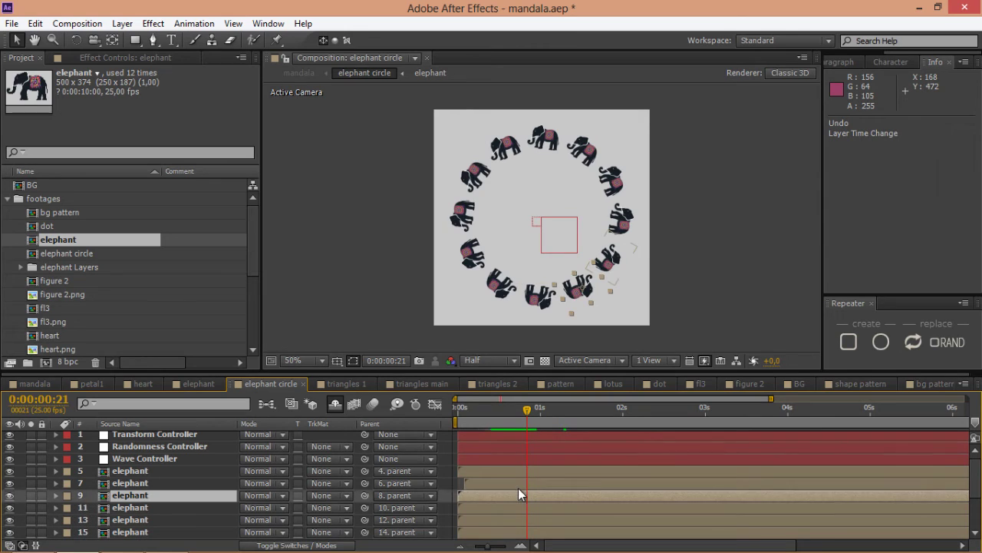
# Select all elephant layers from the last up to the first, run the offset script with 2 frames, and check the staggering up to 0:00:01:13.
pyautogui.scroll(-3, 508, 488)
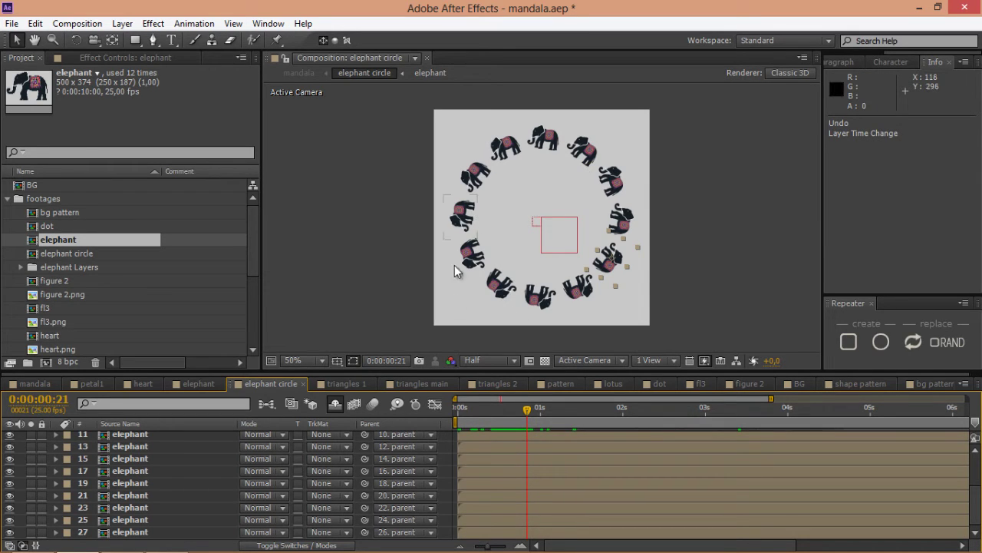
pyautogui.click(493, 532)
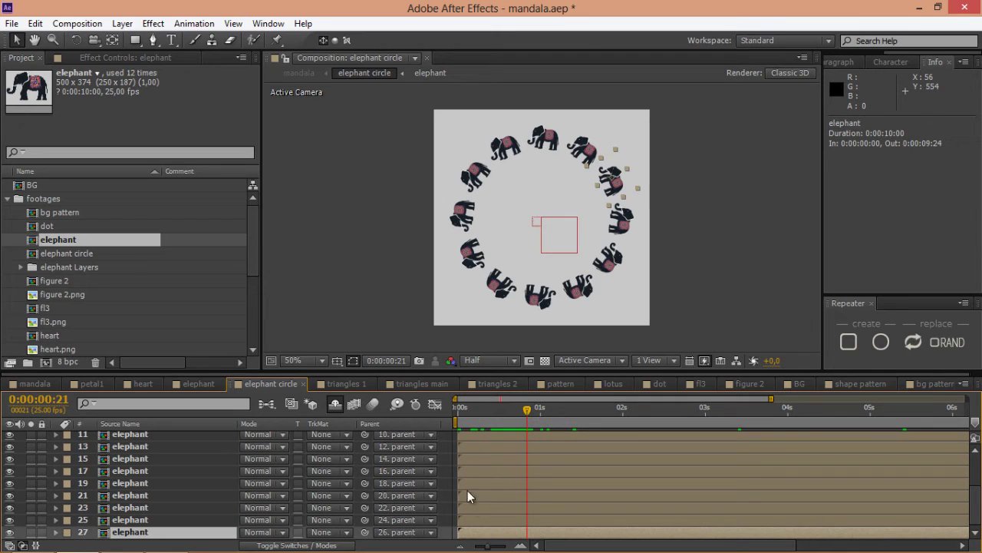
pyautogui.scroll(5, 503, 472)
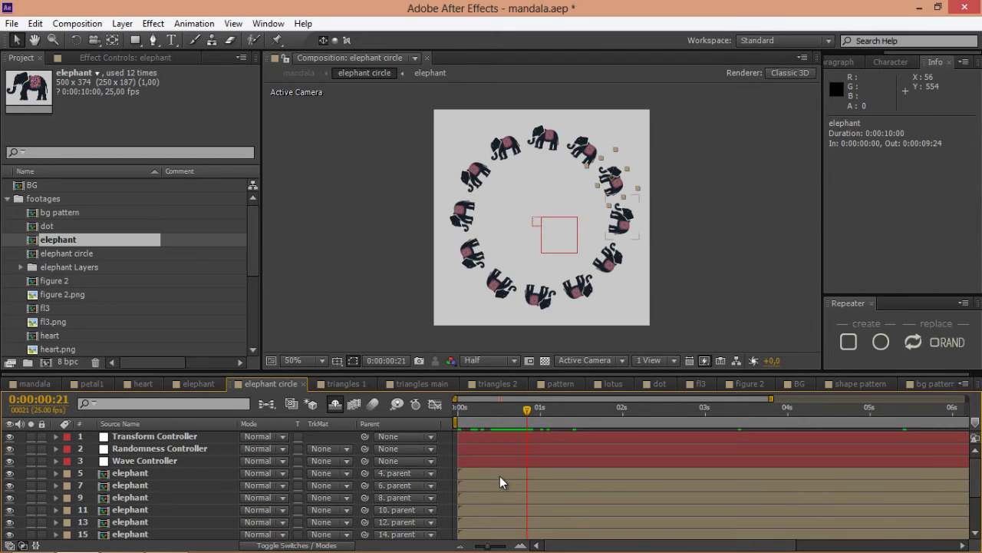
pyautogui.keyDown('shift'); pyautogui.click(500, 476); pyautogui.keyUp('shift')
pyautogui.click(12, 23)
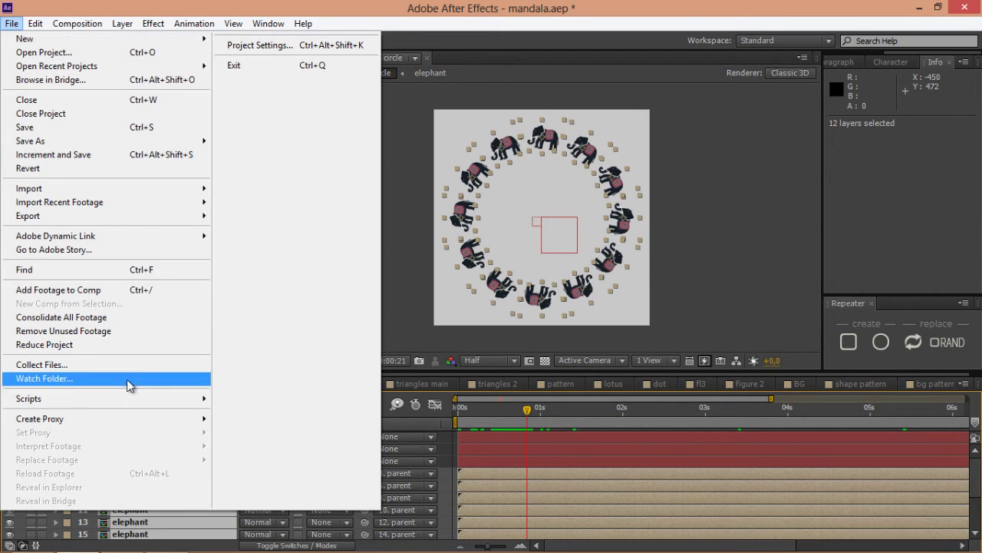
pyautogui.moveTo(132, 398)
pyautogui.click(285, 220)
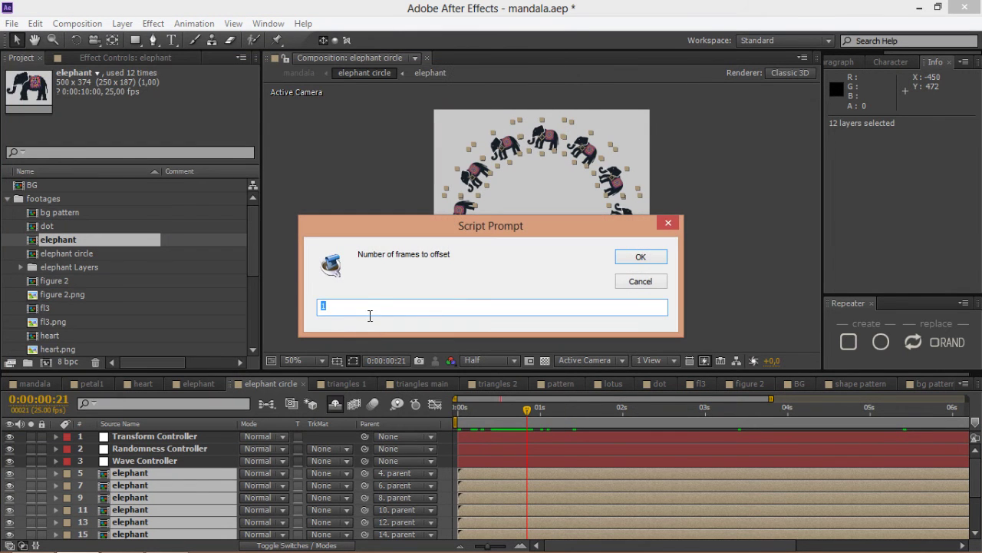
pyautogui.write('2')
pyautogui.click(640, 256)
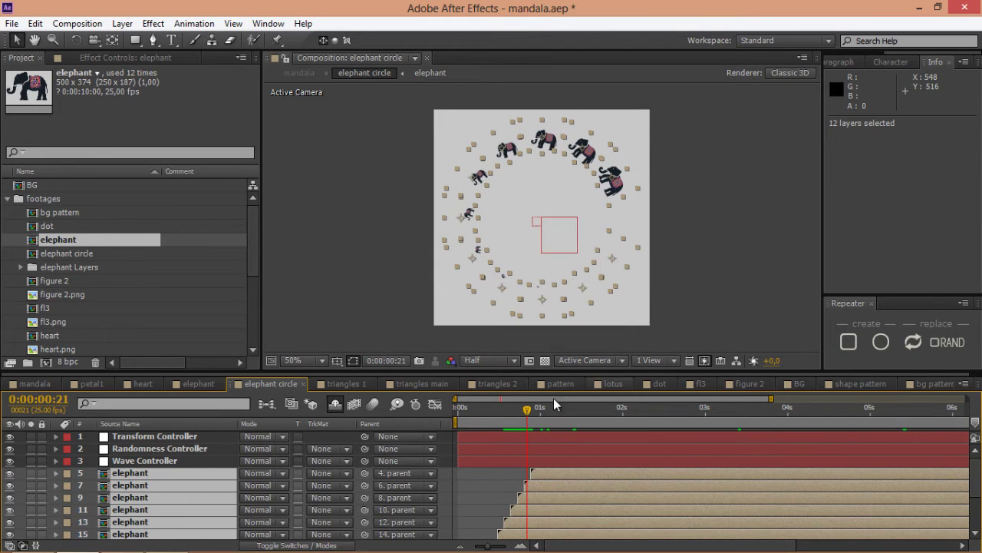
pyautogui.scroll(-3, 524, 508)
pyautogui.scroll(4, 524, 508)
pyautogui.click(511, 475)
pyautogui.moveTo(493, 406); pyautogui.dragTo(584, 411)
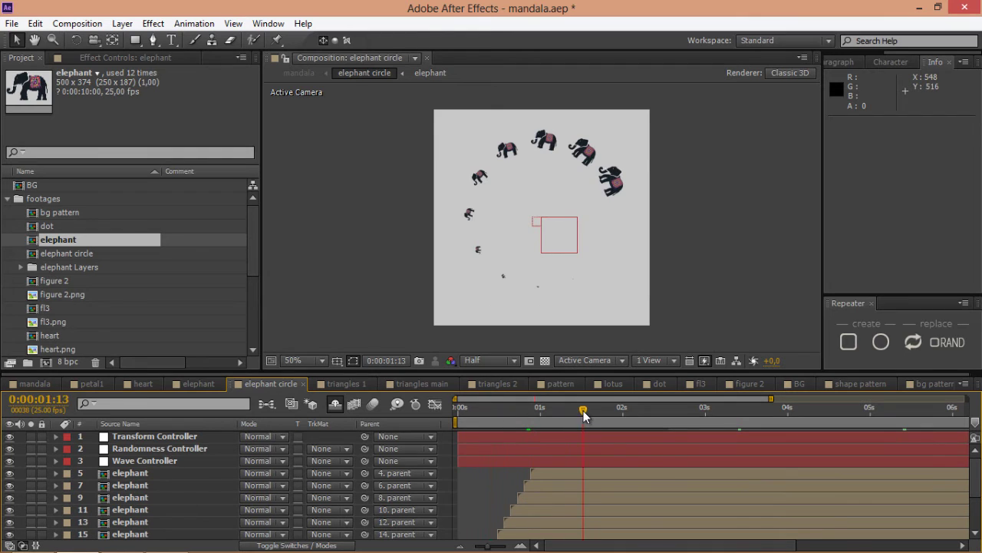
# Add the expression -15*time to the Main Rotation angle of the Transform Controller layer.
pyautogui.click(162, 434)
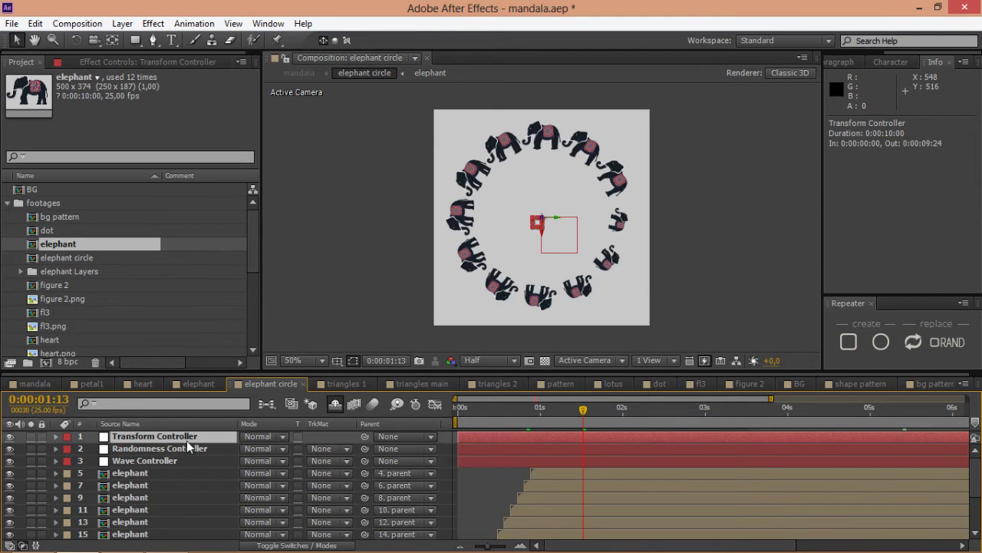
pyautogui.click(99, 63)
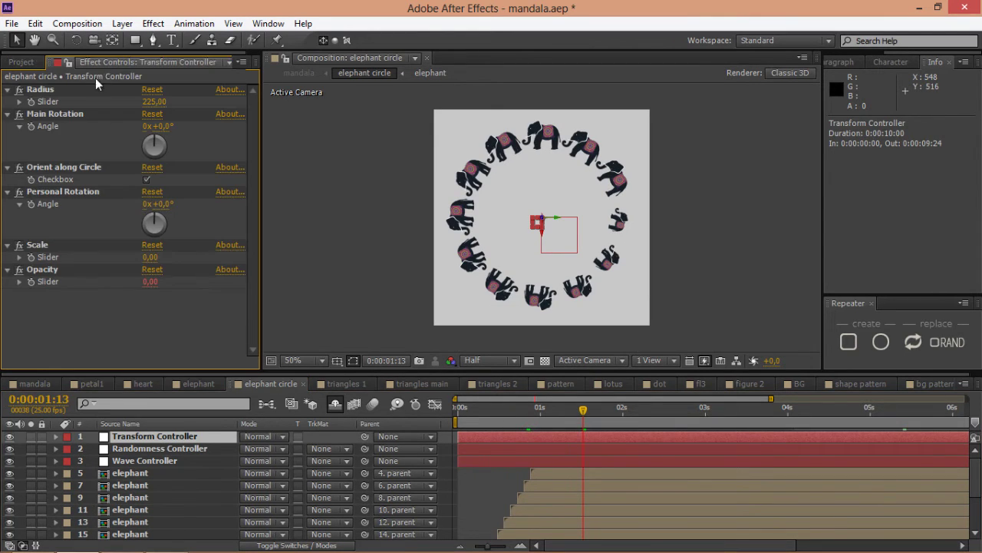
pyautogui.keyDown('alt'); pyautogui.click(31, 126); pyautogui.keyUp('alt')
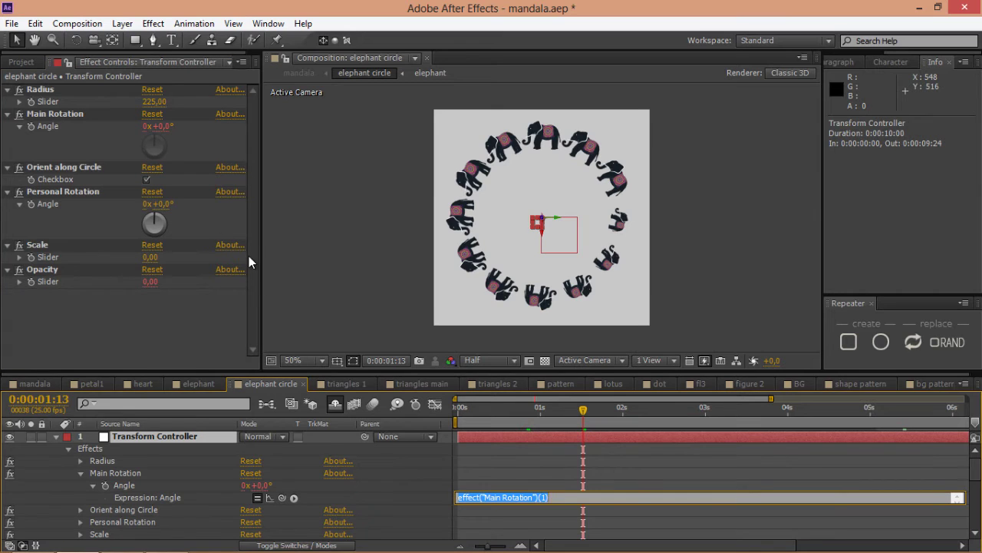
pyautogui.write('-15*time')
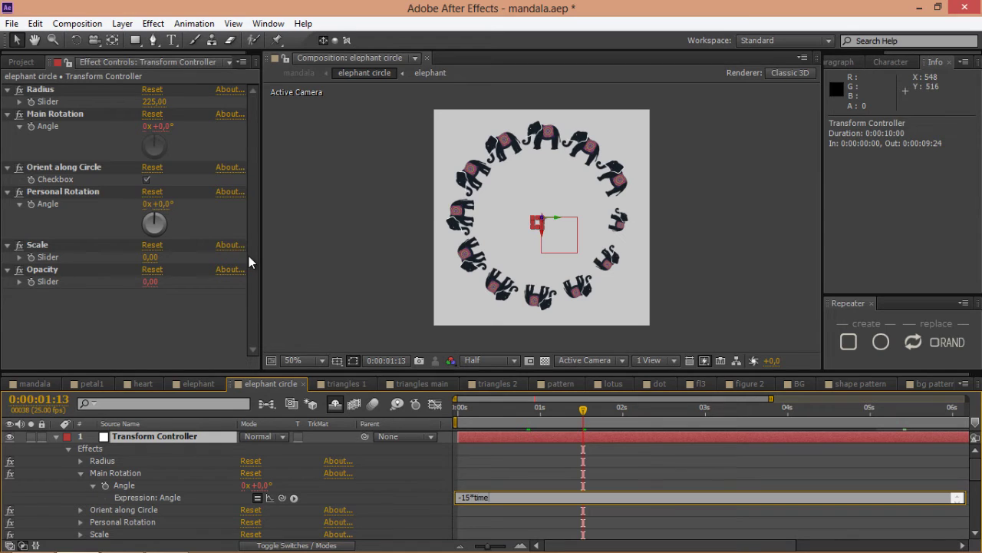
pyautogui.press('KP_Enter')
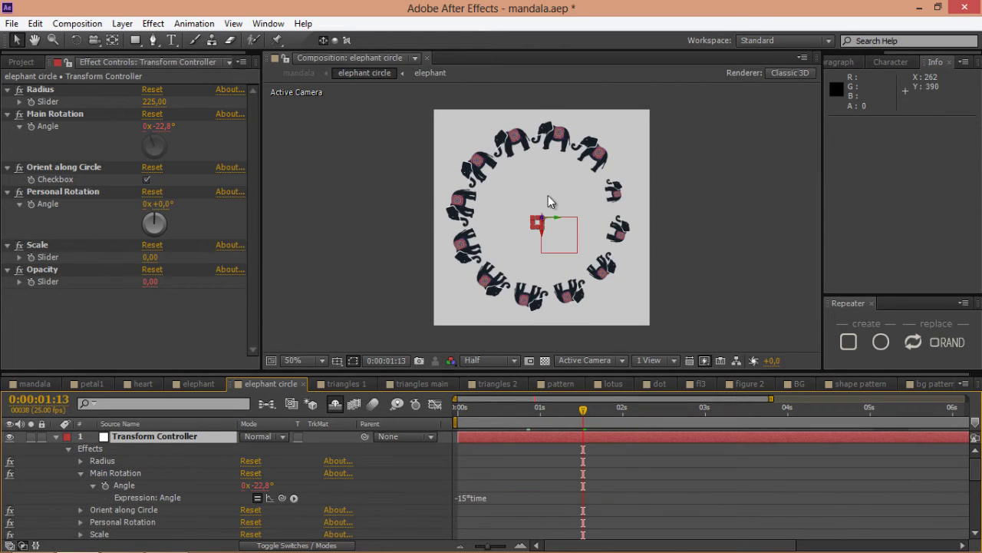
# In the mandala composition, solo the elephant circle layer, shift its start to 0:00:01:10, and preview from the beginning.
pyautogui.click(37, 384)
pyautogui.click(137, 460)
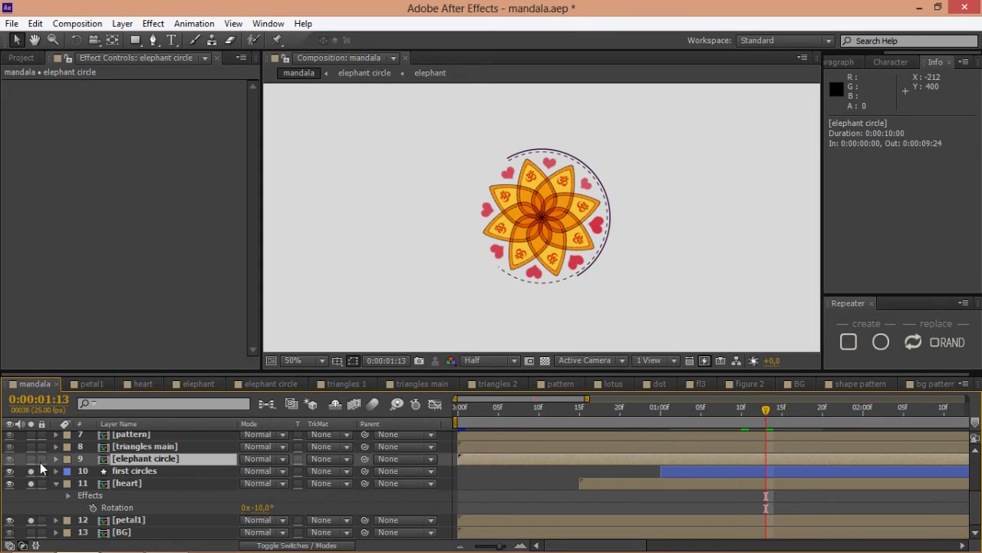
pyautogui.click(31, 458)
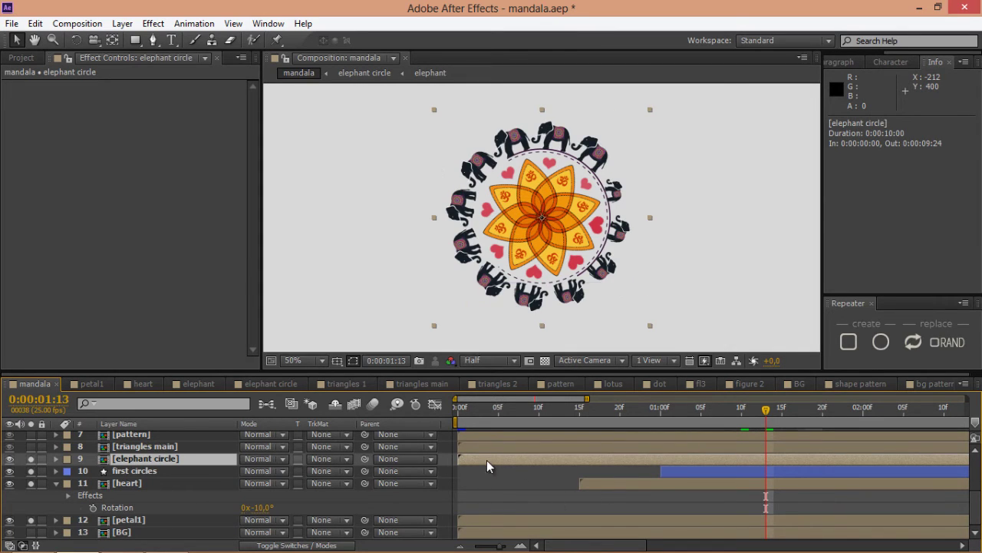
pyautogui.moveTo(480, 461); pyautogui.dragTo(757, 464)
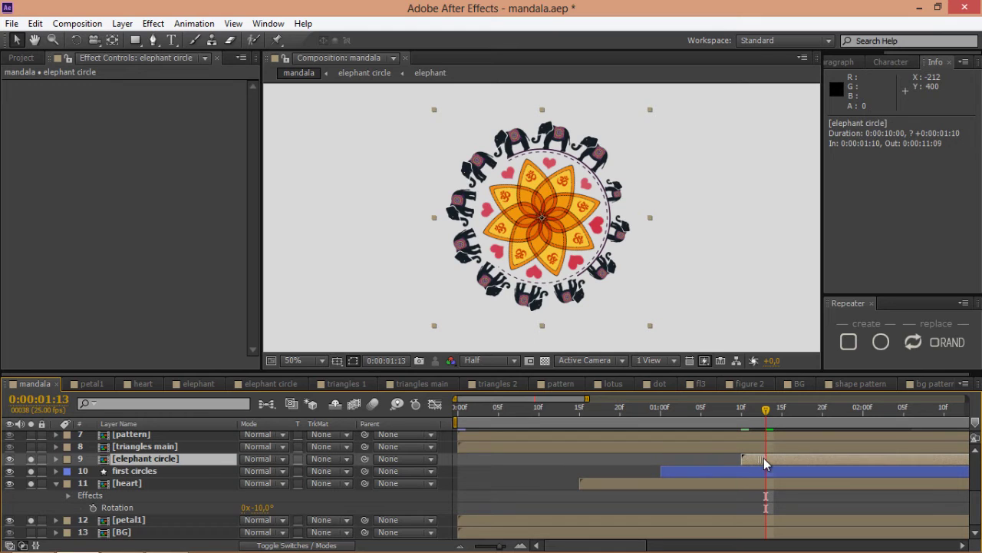
pyautogui.click(742, 411)
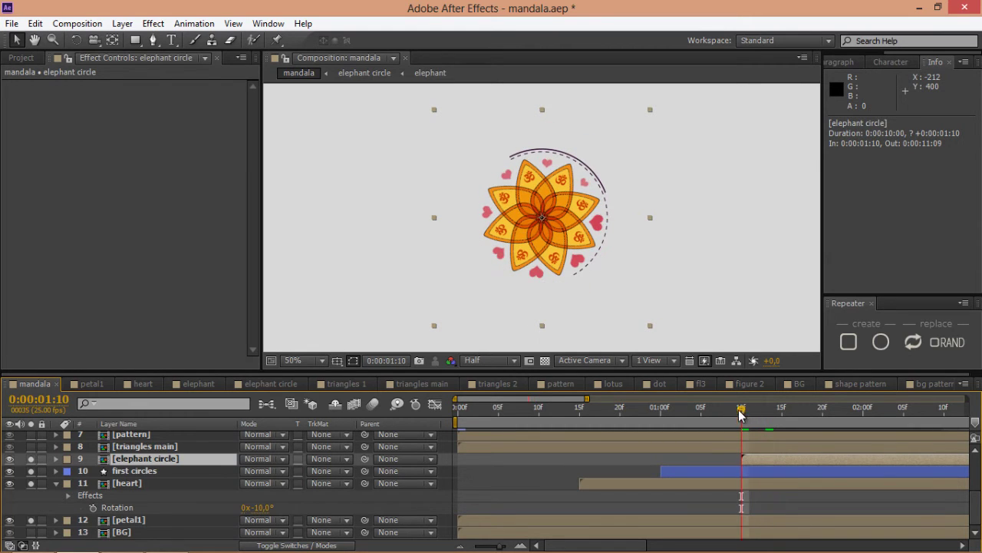
pyautogui.press('Home')
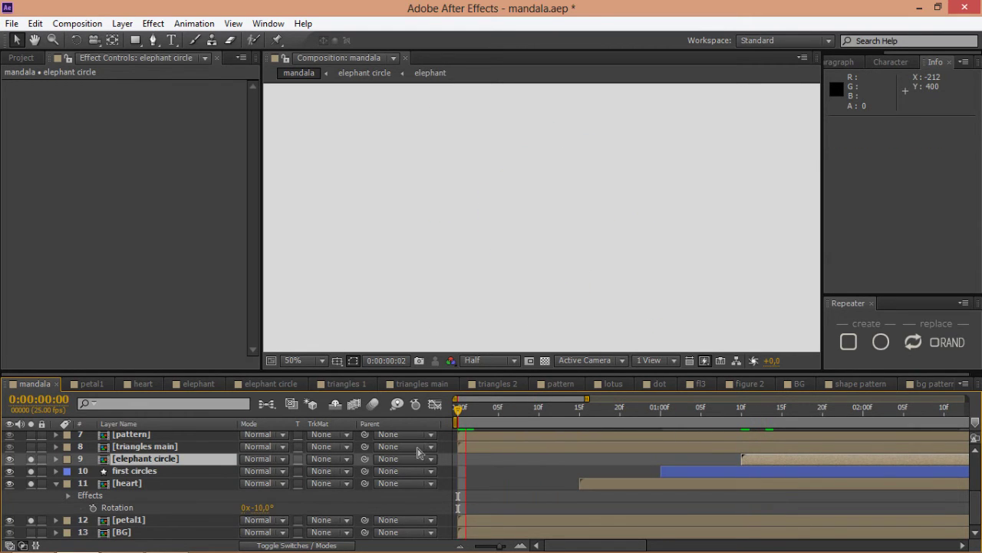
pyautogui.press('space')
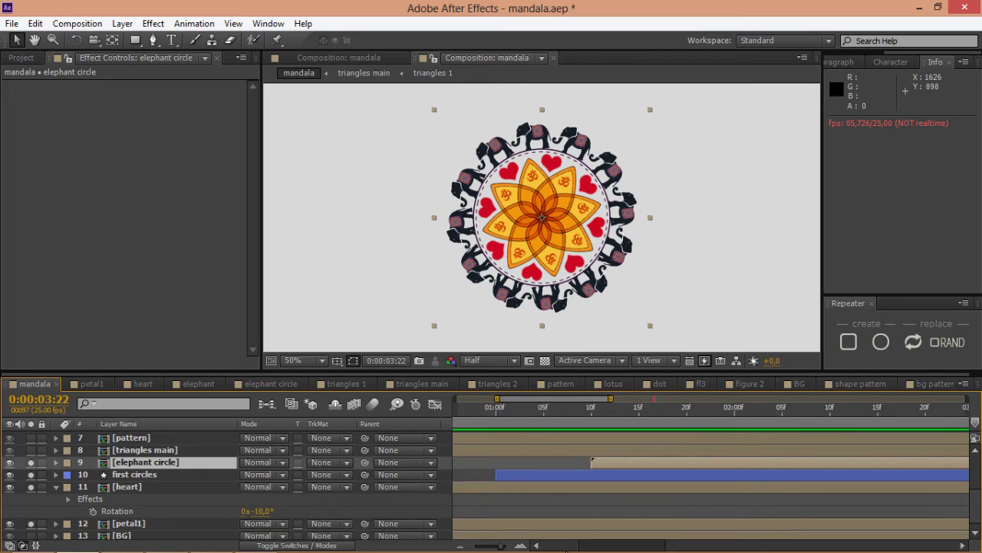
# Move the elephant circle layer's start earlier to 0:00:01:00, level with the first circles layer.
pyautogui.moveTo(567, 551); pyautogui.dragTo(554, 551)
pyautogui.moveTo(820, 463); pyautogui.dragTo(748, 466)
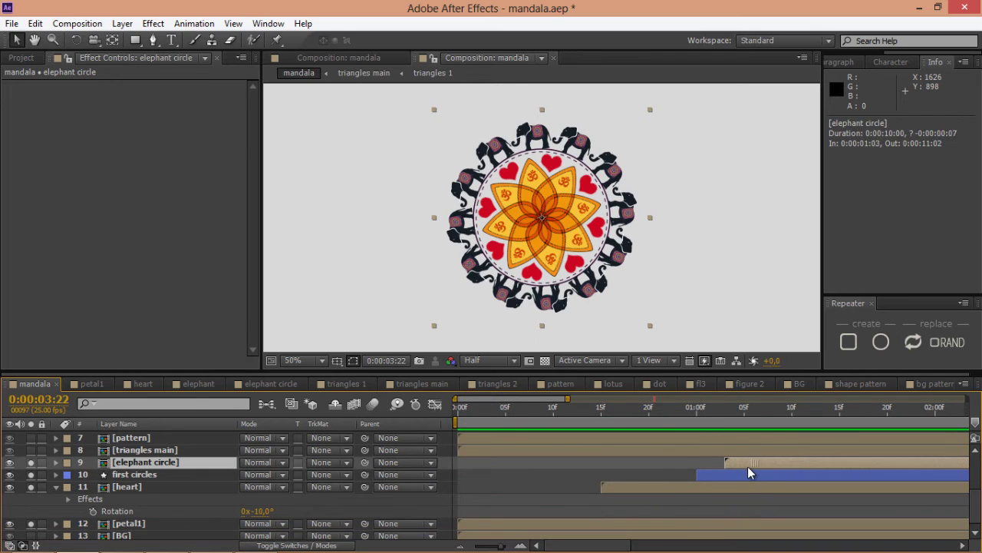
pyautogui.click(696, 412)
# Solo the triangles main layer in the mandala composition and shift its start to 0:00:02:00.
pyautogui.click(57, 451)
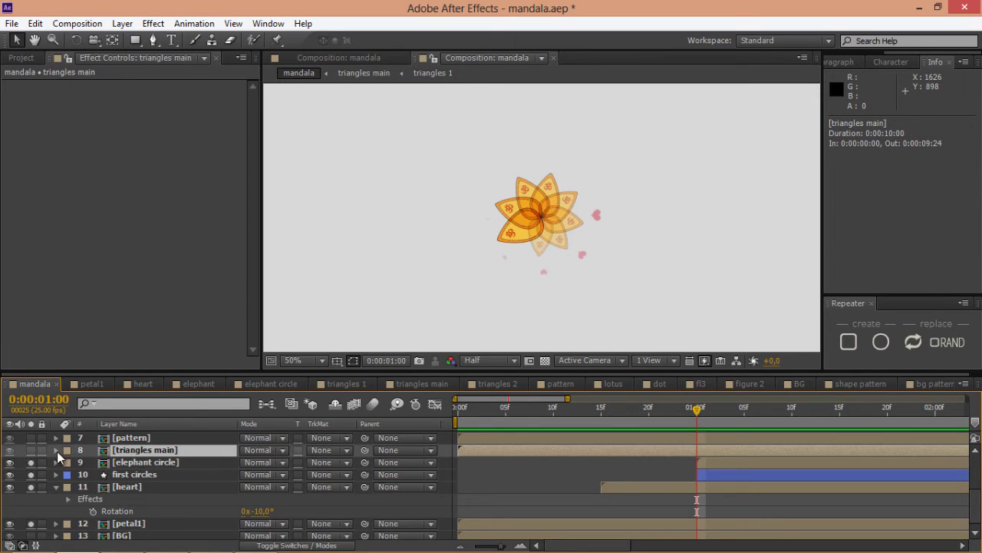
pyautogui.click(31, 450)
pyautogui.click(461, 546)
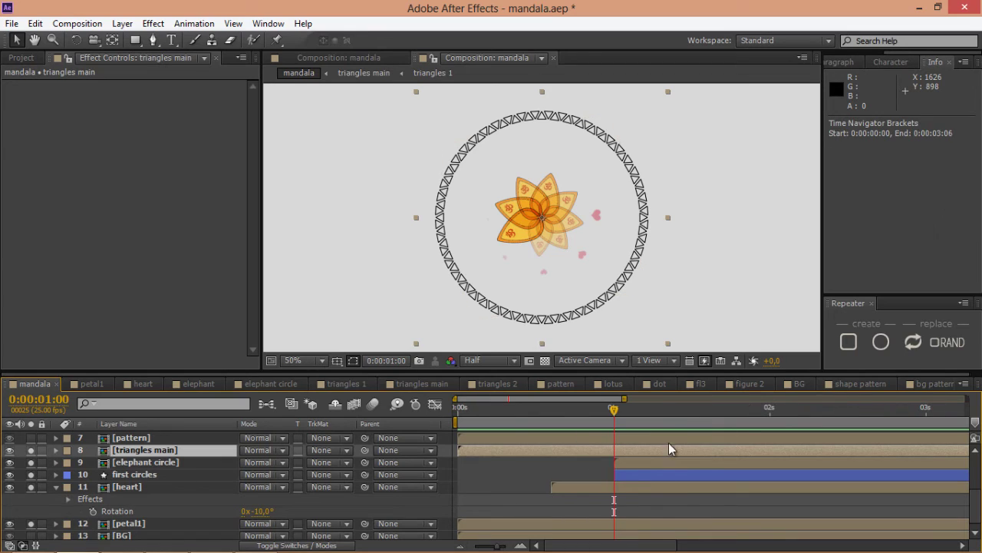
pyautogui.click(771, 410)
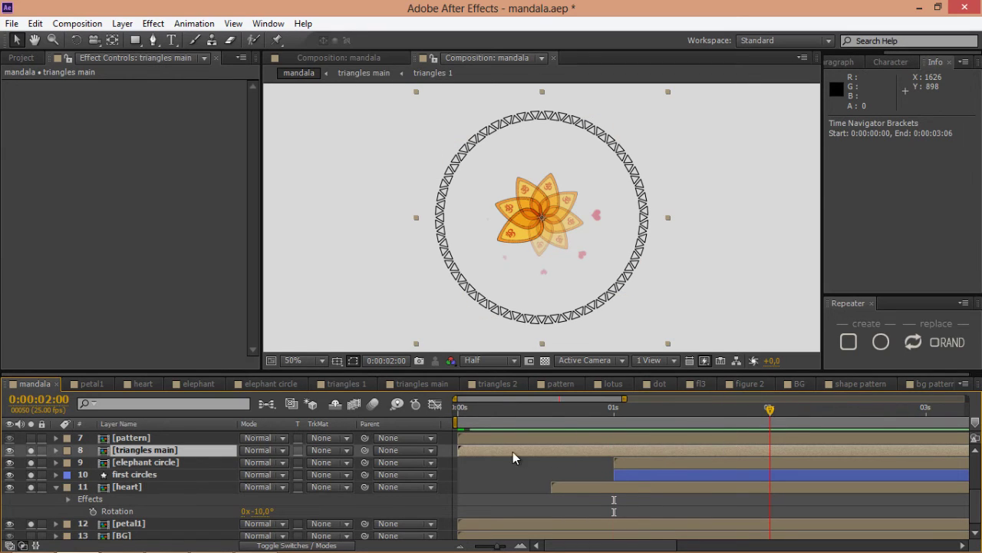
pyautogui.moveTo(514, 458); pyautogui.dragTo(827, 460)
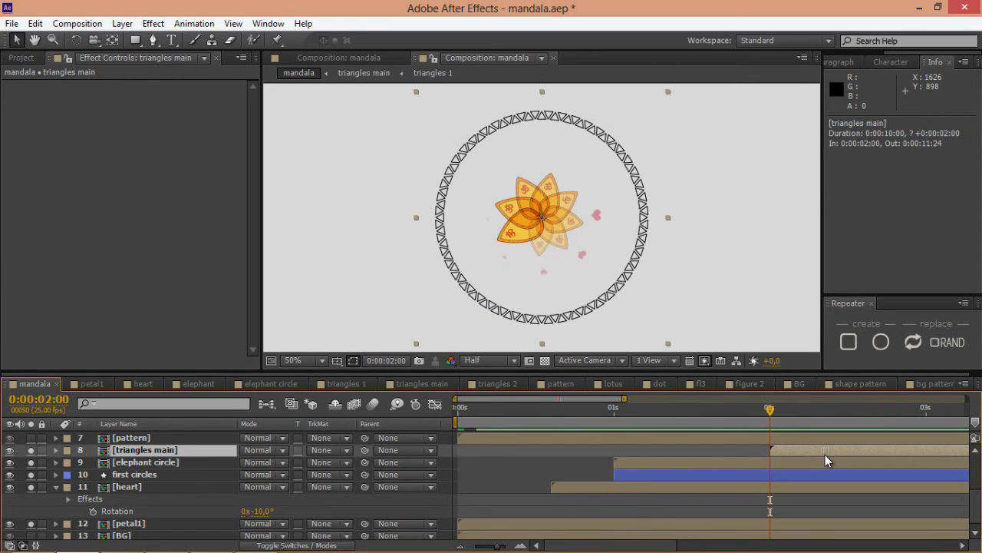
# Open the triangles main composition and delay the triangles 2 layer so it starts at 0:00:00:05.
pyautogui.doubleClick(829, 453)
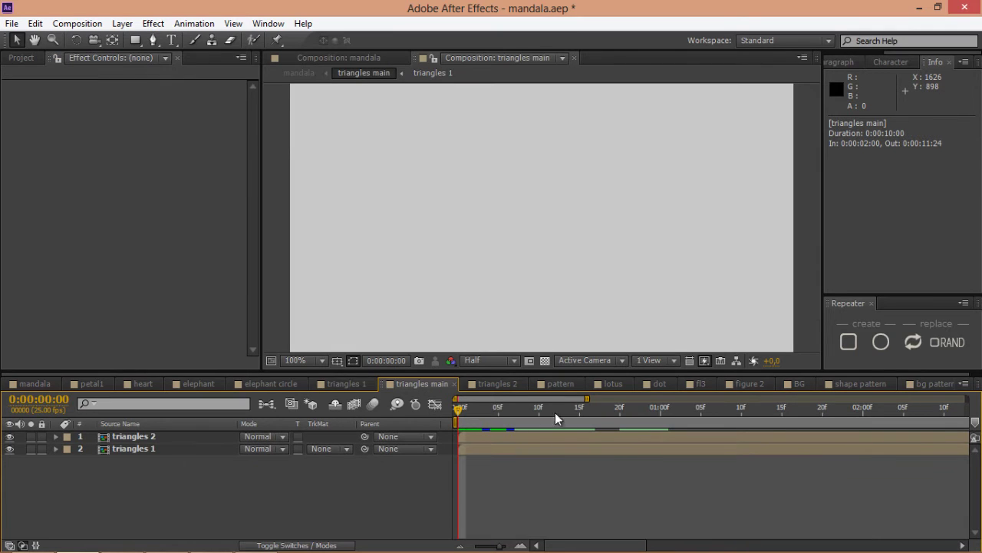
pyautogui.click(508, 406)
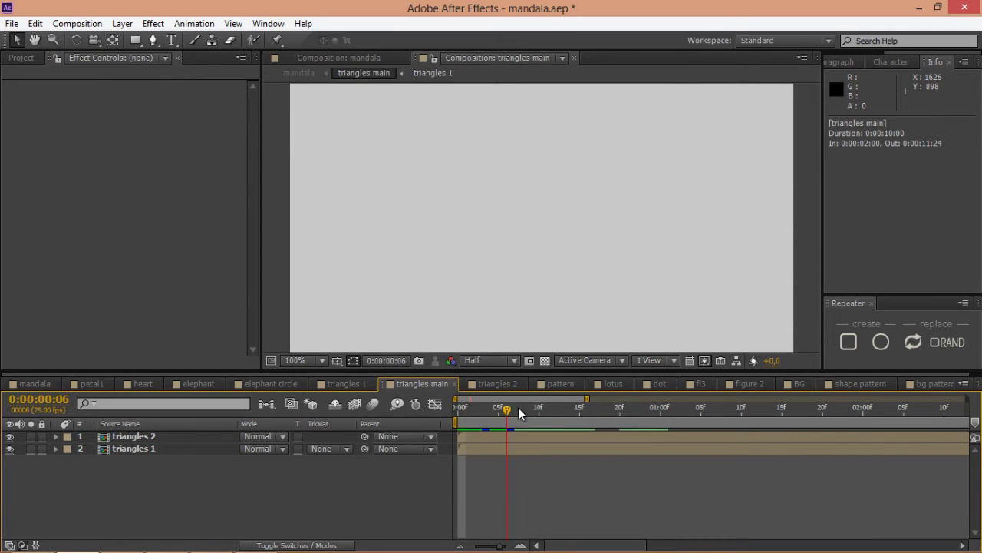
pyautogui.click(563, 407)
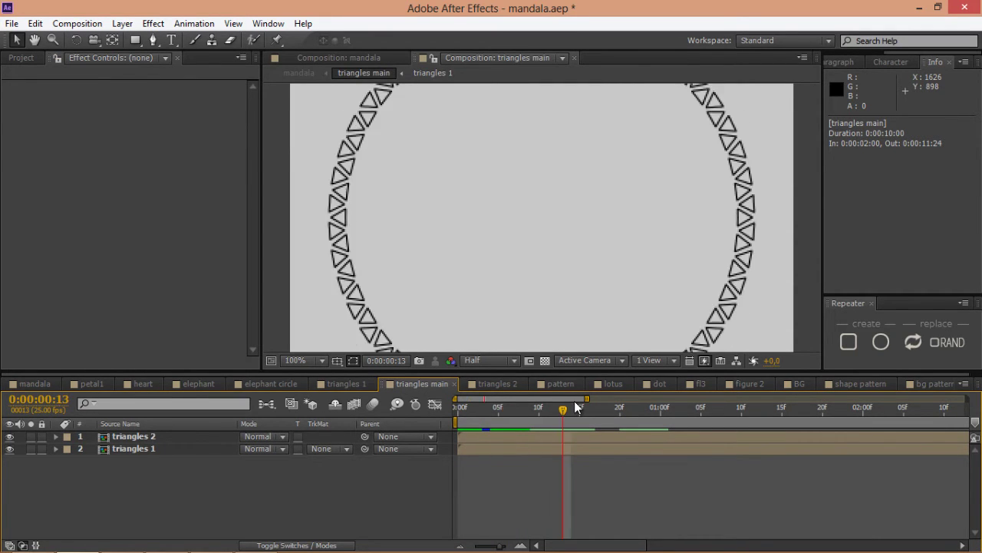
pyautogui.moveTo(498, 434); pyautogui.dragTo(540, 434)
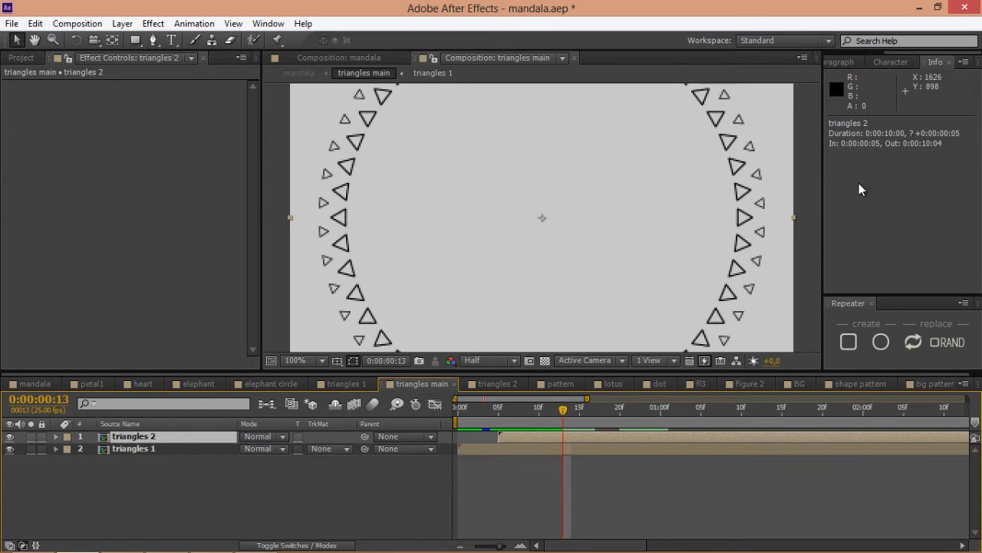
# Find the Fill effect and apply it to the triangles 2 layer.
pyautogui.click(855, 52)
pyautogui.click(842, 63)
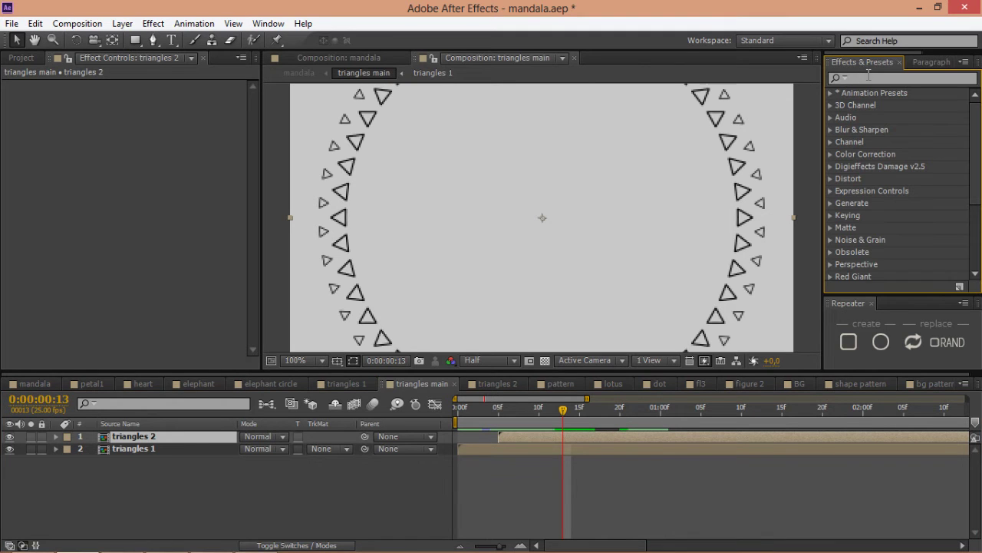
pyautogui.click(868, 78)
pyautogui.write('fill')
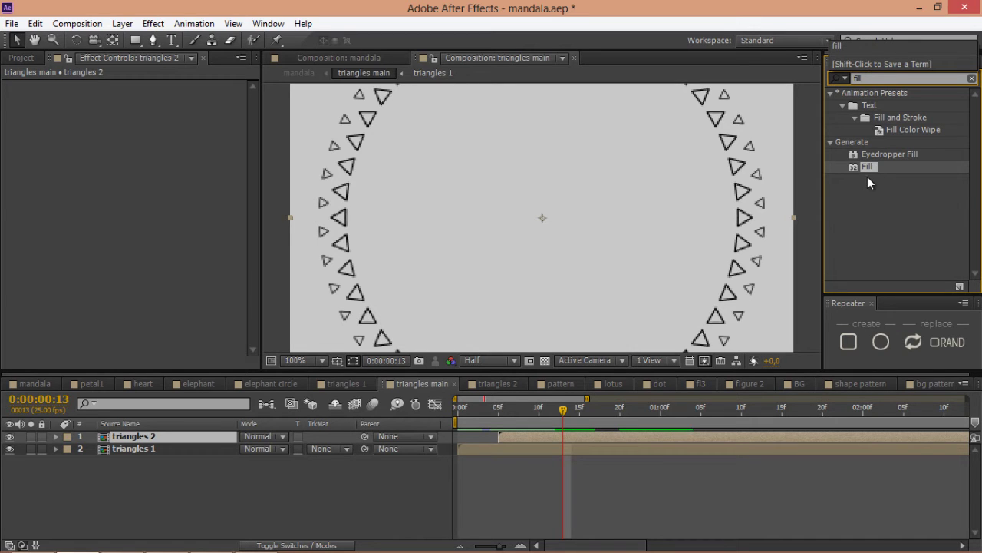
pyautogui.doubleClick(868, 166)
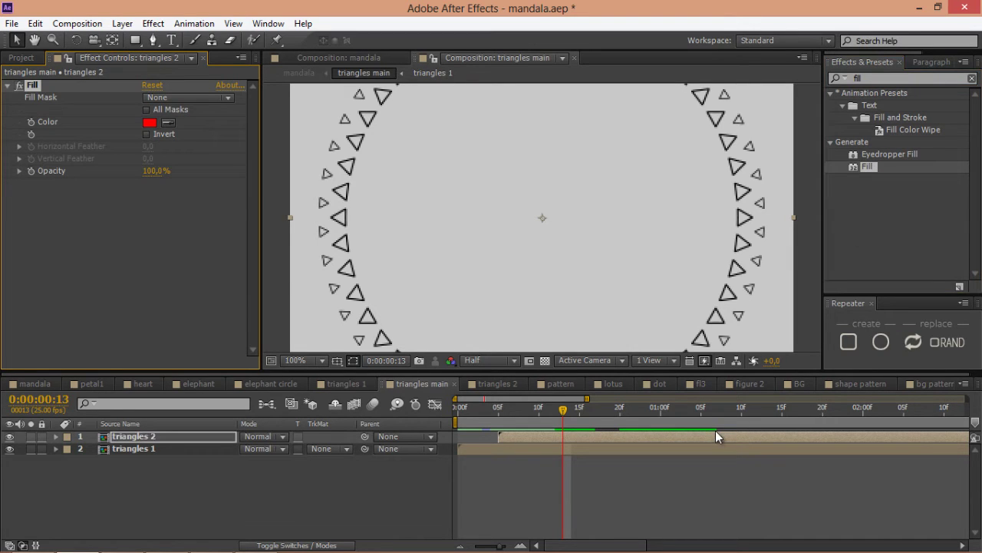
# Lock the mandala composition viewer and sample the yellow of a petal as the Fill color of triangles 2.
pyautogui.click(34, 384)
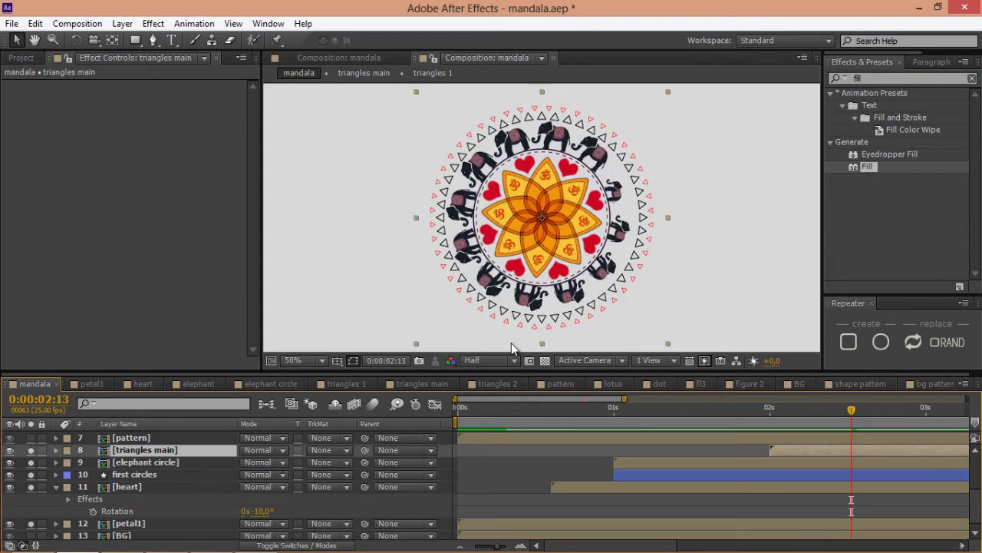
pyautogui.click(434, 58)
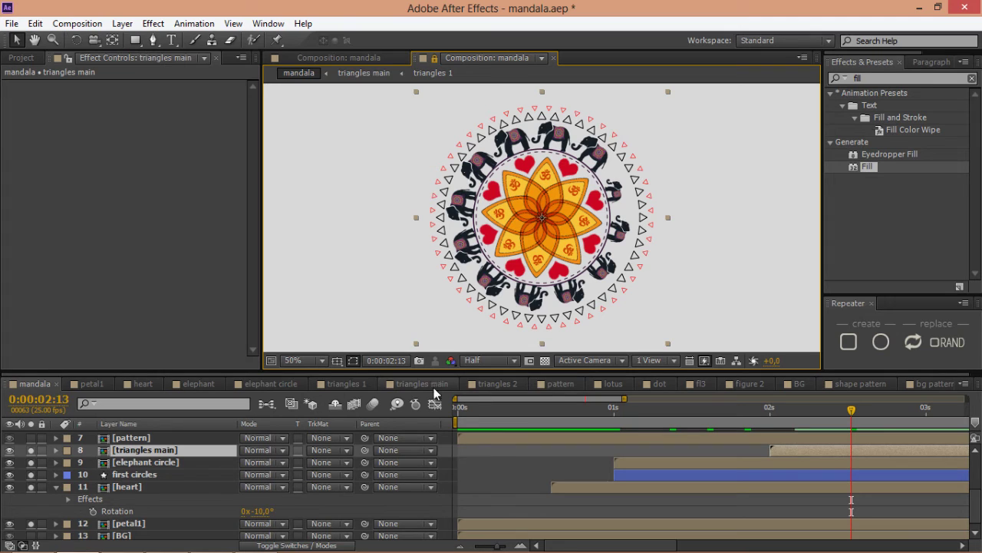
pyautogui.click(422, 385)
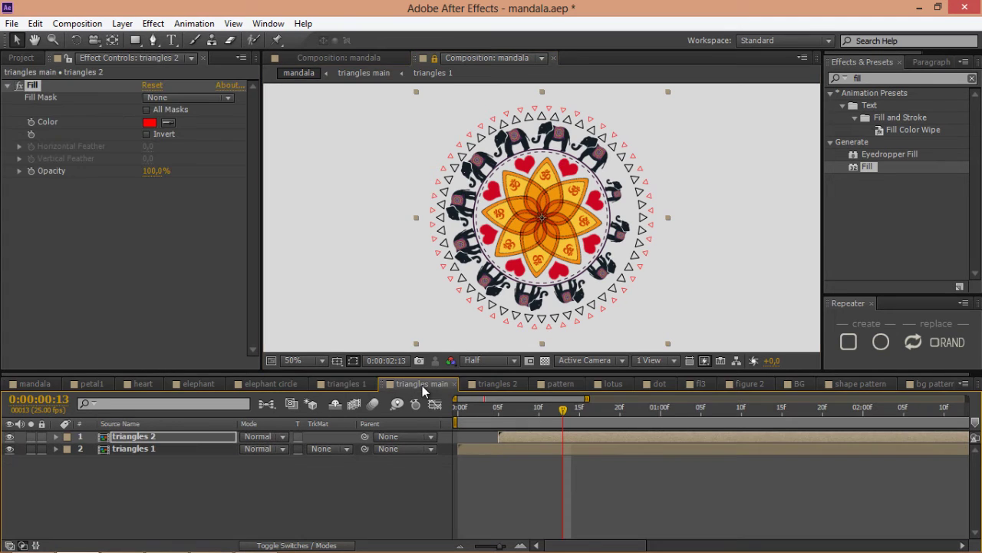
pyautogui.click(168, 122)
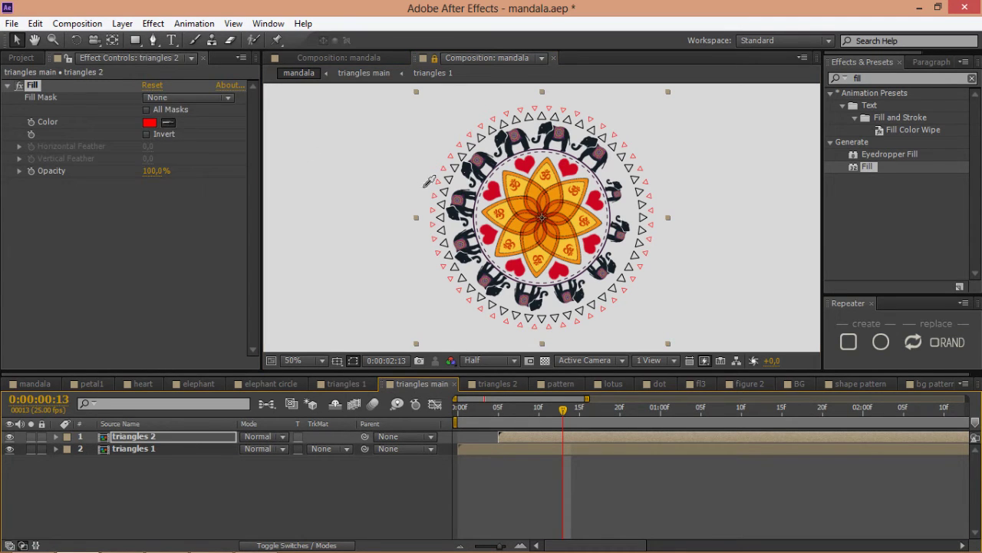
pyautogui.click(522, 195)
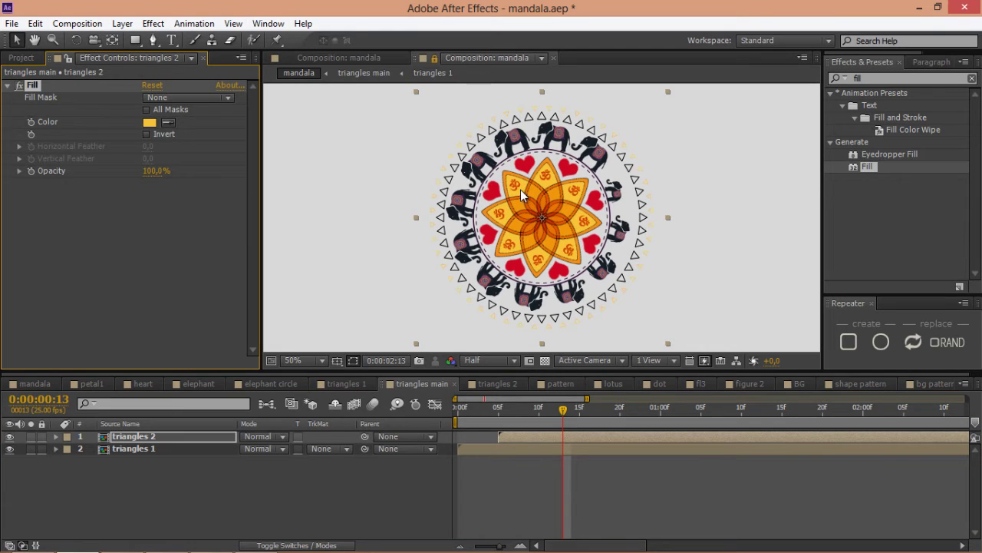
# Apply the Fill effect to the triangles 1 layer and sample its color from a red heart.
pyautogui.click(159, 450)
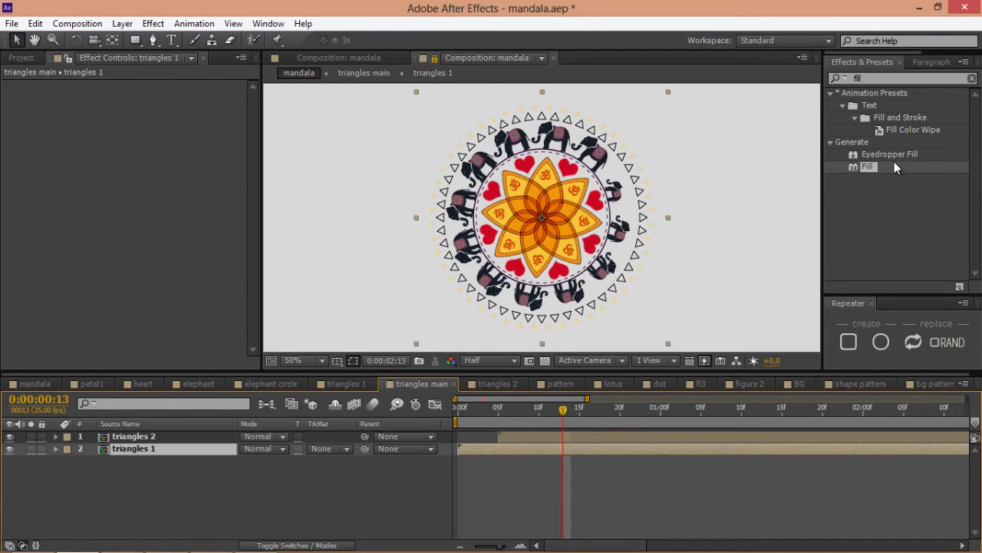
pyautogui.moveTo(895, 168); pyautogui.dragTo(777, 445)
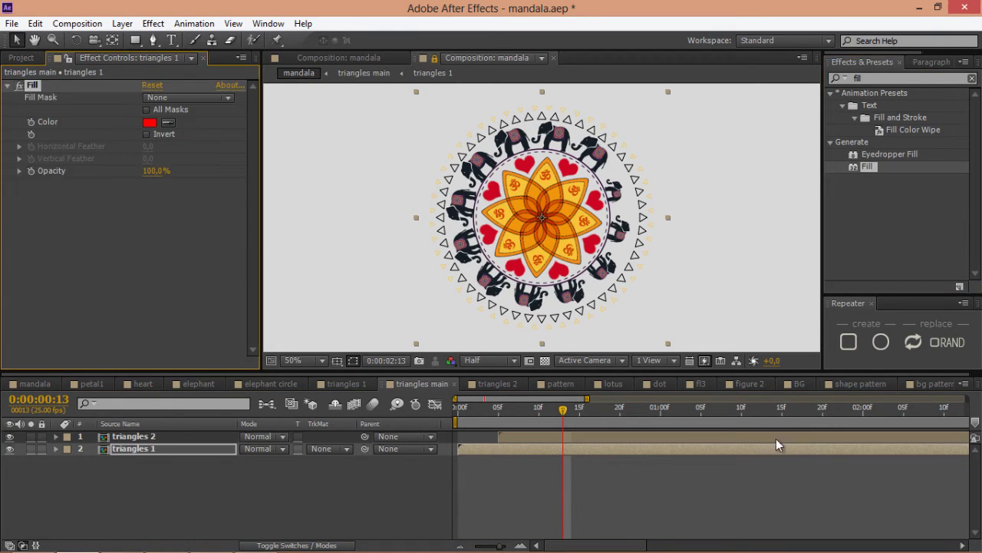
pyautogui.click(169, 123)
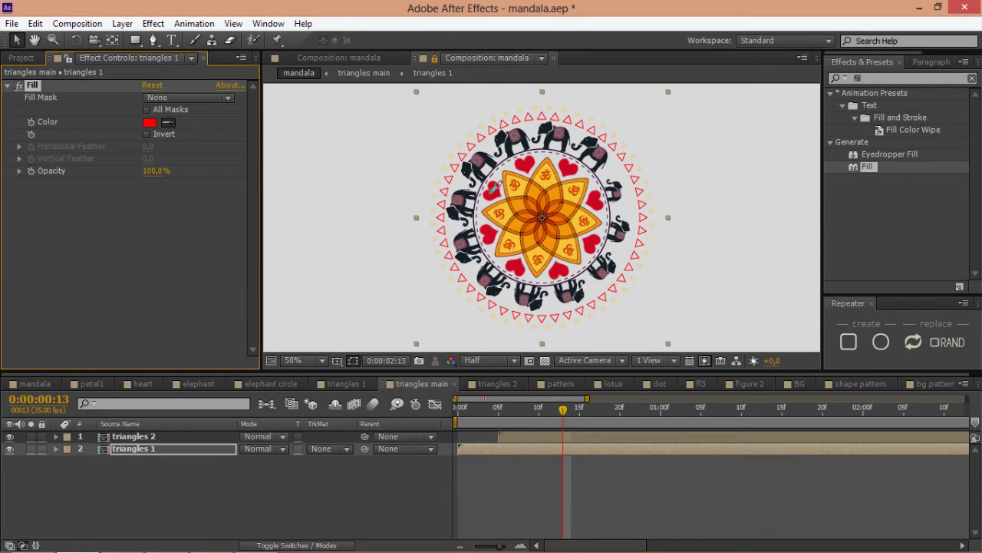
pyautogui.click(495, 196)
# In the mandala composition, add the expression -20*time to the Rotation of the triangles main layer.
pyautogui.click(36, 384)
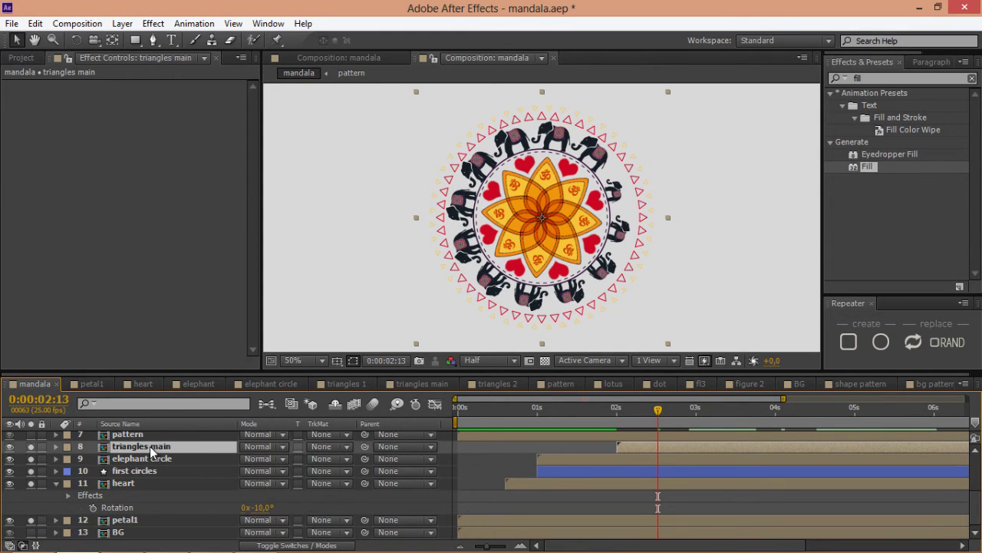
pyautogui.press('r')
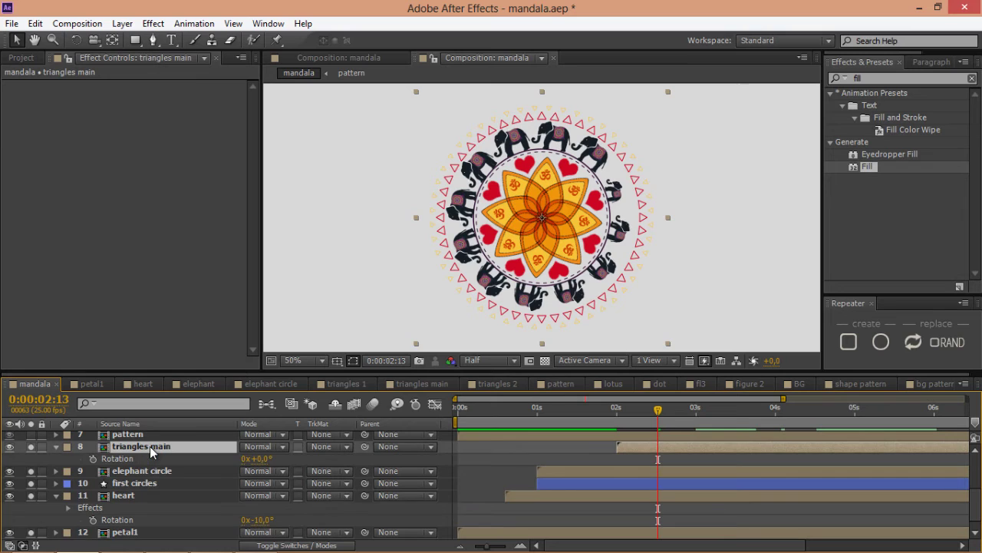
pyautogui.keyDown('alt'); pyautogui.click(93, 459); pyautogui.keyUp('alt')
pyautogui.write('-2')
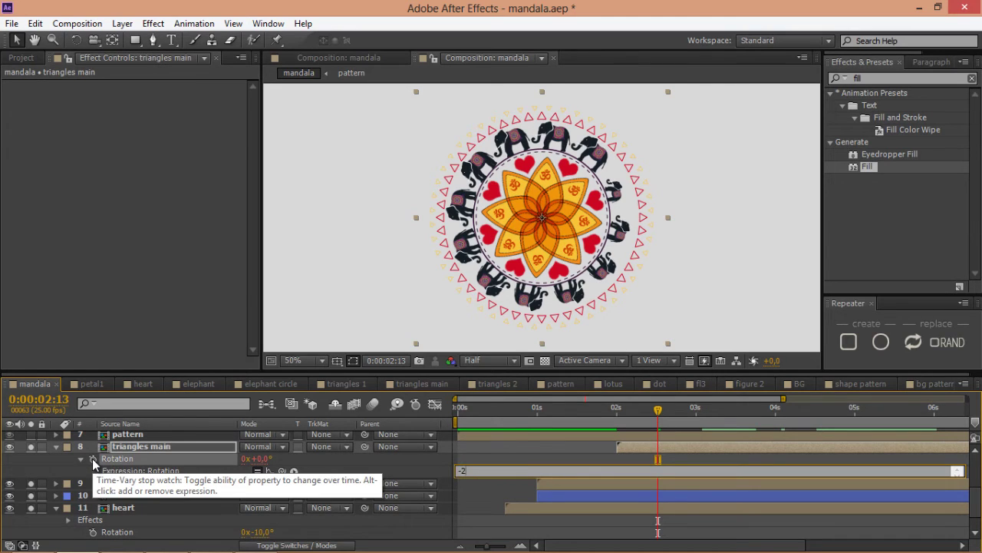
pyautogui.write('0*')
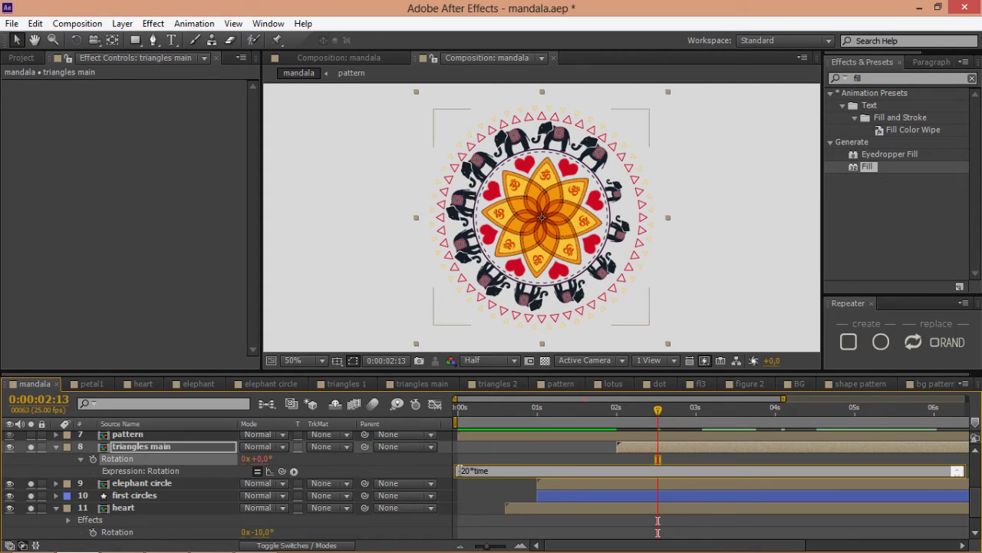
pyautogui.moveTo(458, 470); pyautogui.dragTo(469, 470)
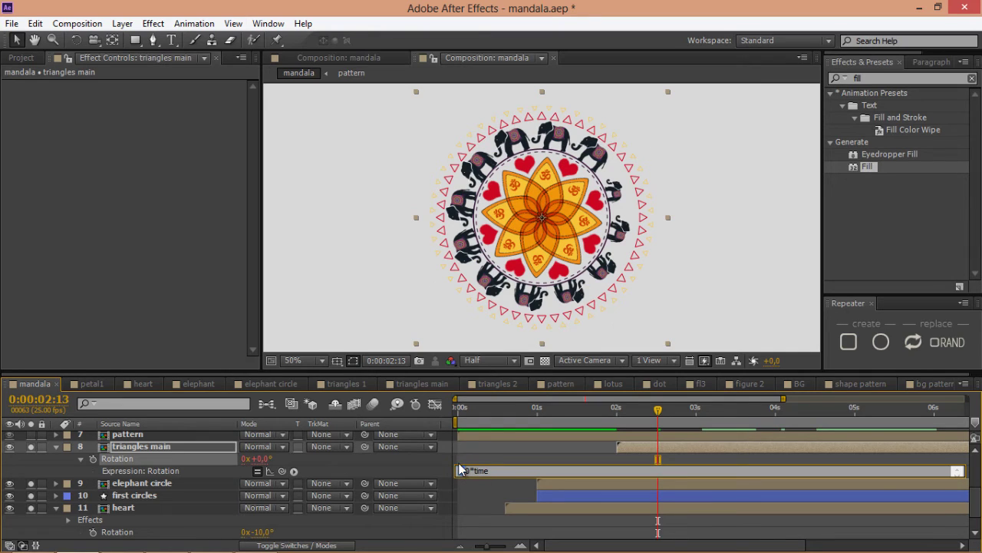
pyautogui.write('-23')
pyautogui.moveTo(470, 472); pyautogui.dragTo(460, 471)
pyautogui.click(429, 464)
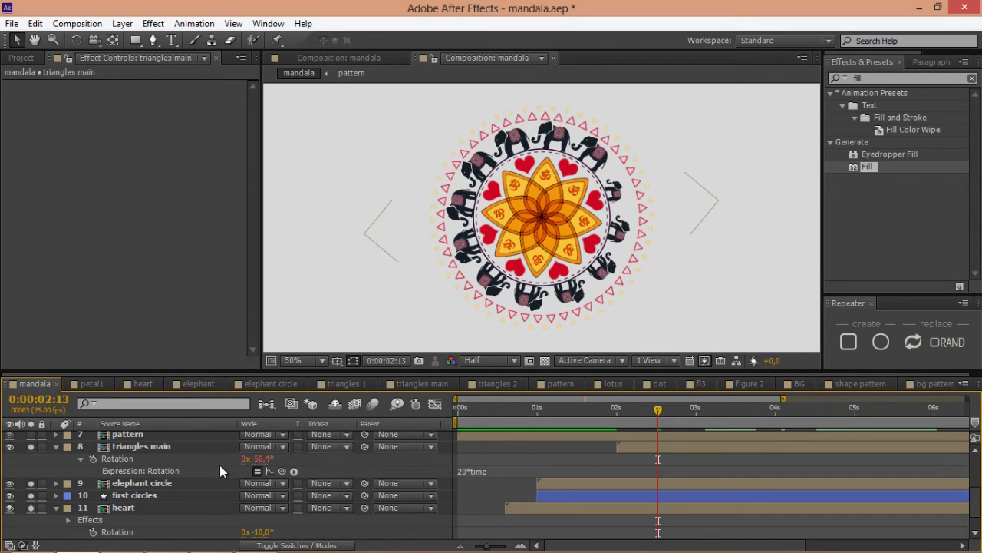
# Solo the pattern layer and shift its start to about 0:00:02:04, shortly after the start of triangles main.
pyautogui.scroll(2, 153, 476)
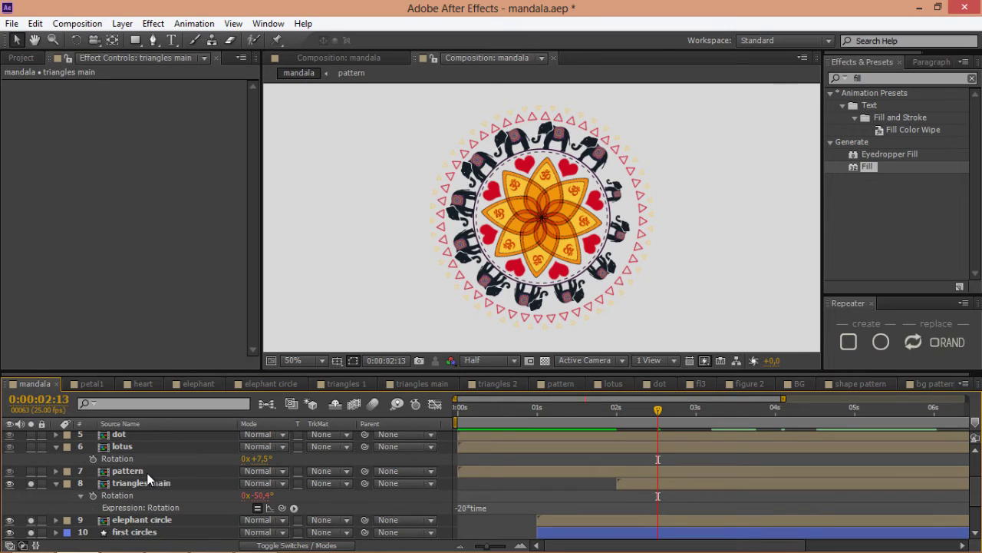
pyautogui.click(85, 470)
pyautogui.click(30, 471)
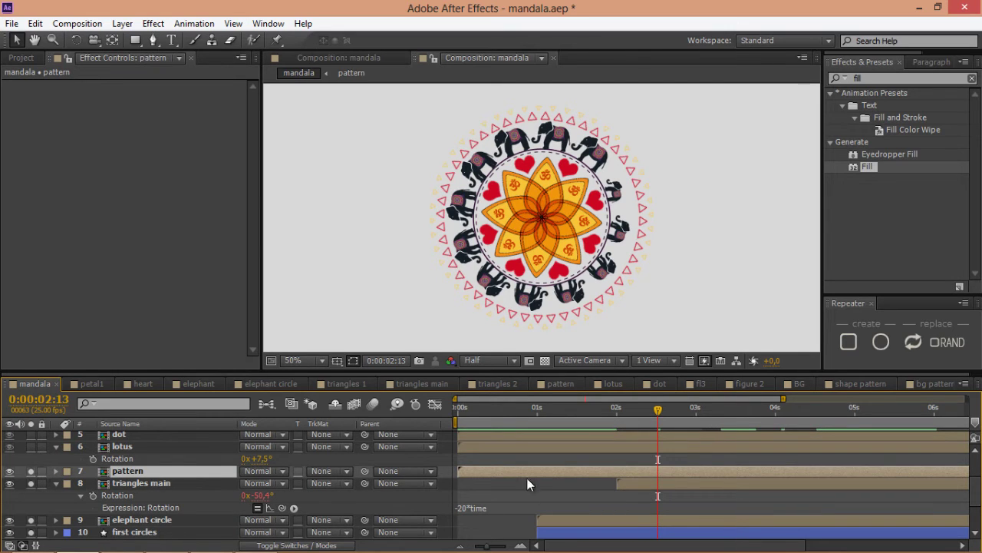
pyautogui.moveTo(469, 470); pyautogui.dragTo(662, 485)
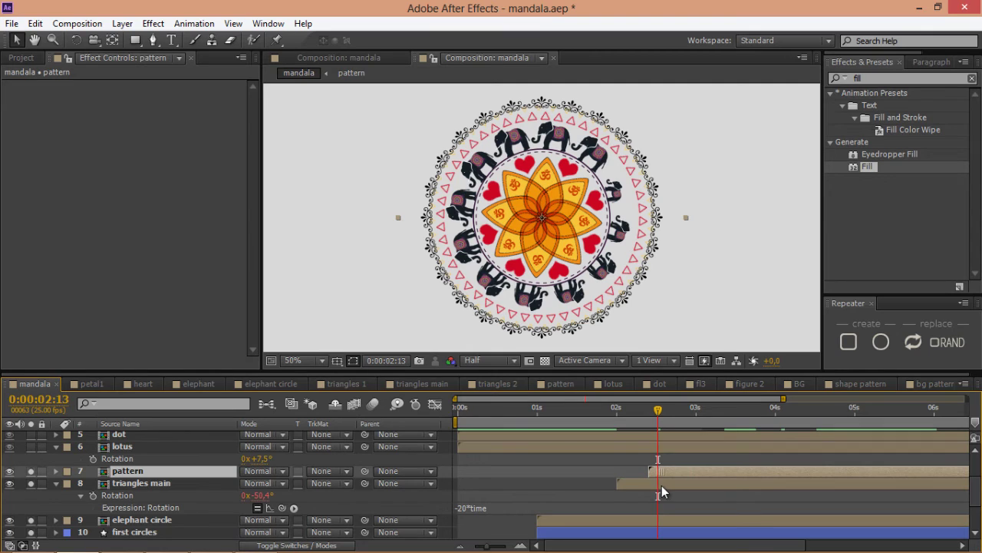
pyautogui.click(645, 419)
pyautogui.moveTo(644, 420); pyautogui.dragTo(635, 418)
pyautogui.press('[')
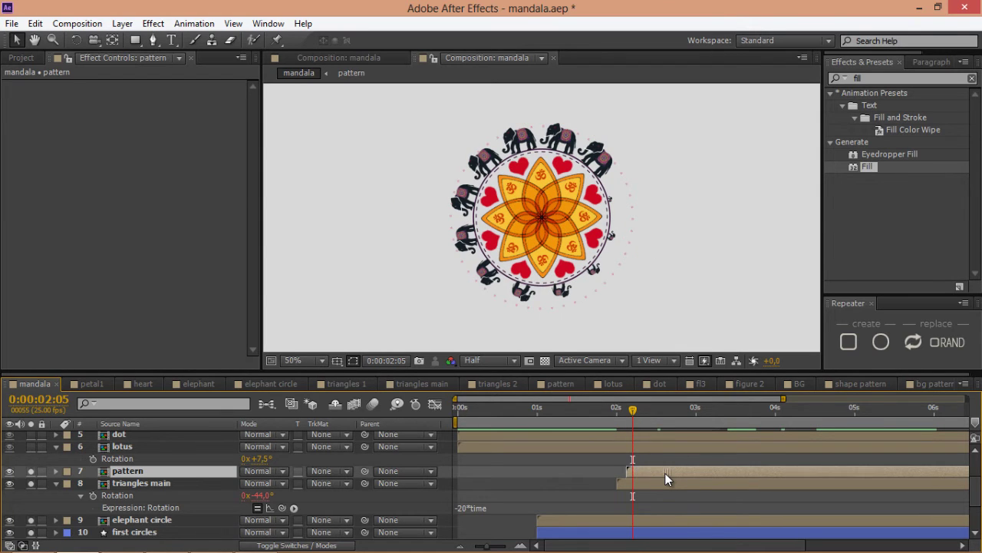
# Open the pattern composition and add Opacity and Scale keyframes on the Transform Controller layer at 0:00:01:10.
pyautogui.doubleClick(672, 470)
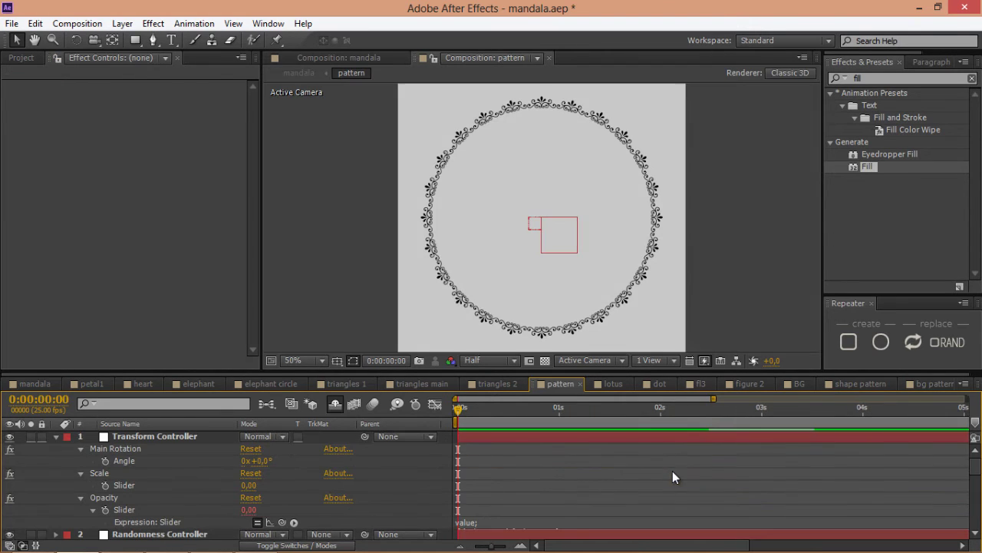
pyautogui.click(489, 435)
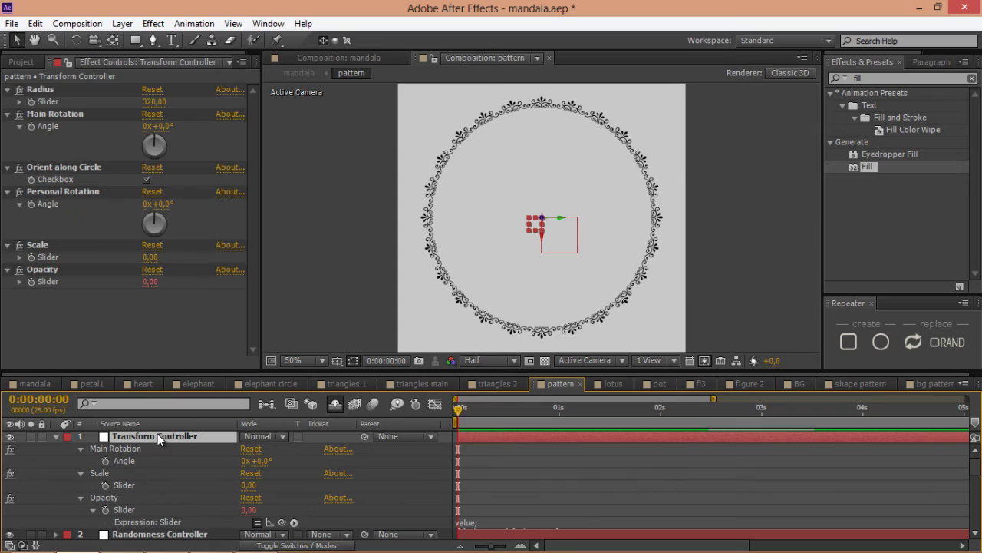
pyautogui.click(56, 435)
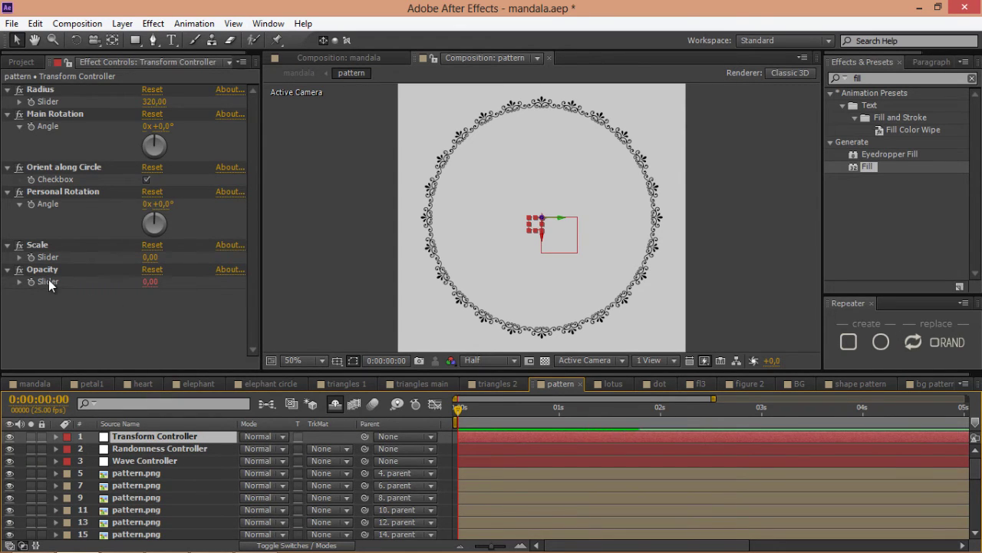
pyautogui.moveTo(545, 408); pyautogui.dragTo(599, 422)
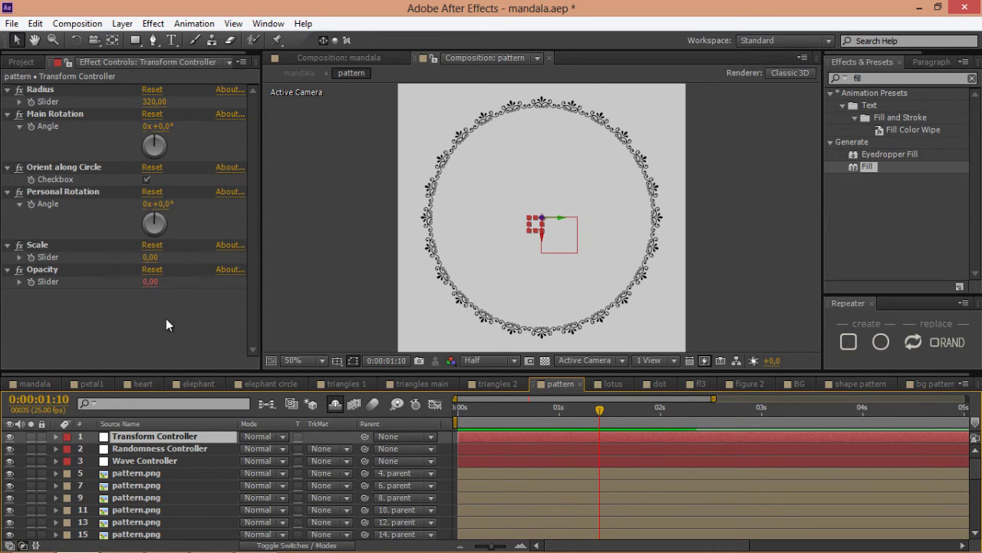
pyautogui.click(31, 282)
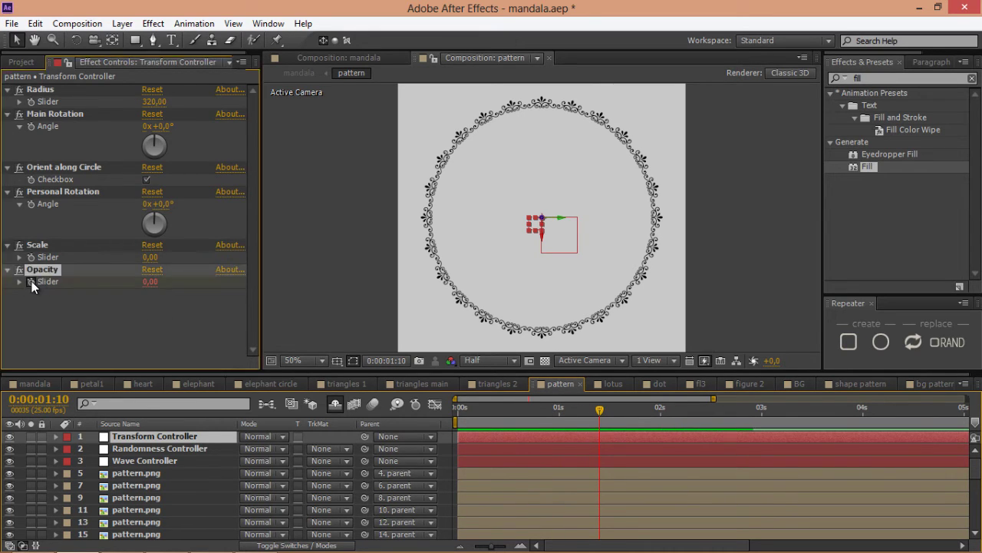
pyautogui.click(31, 257)
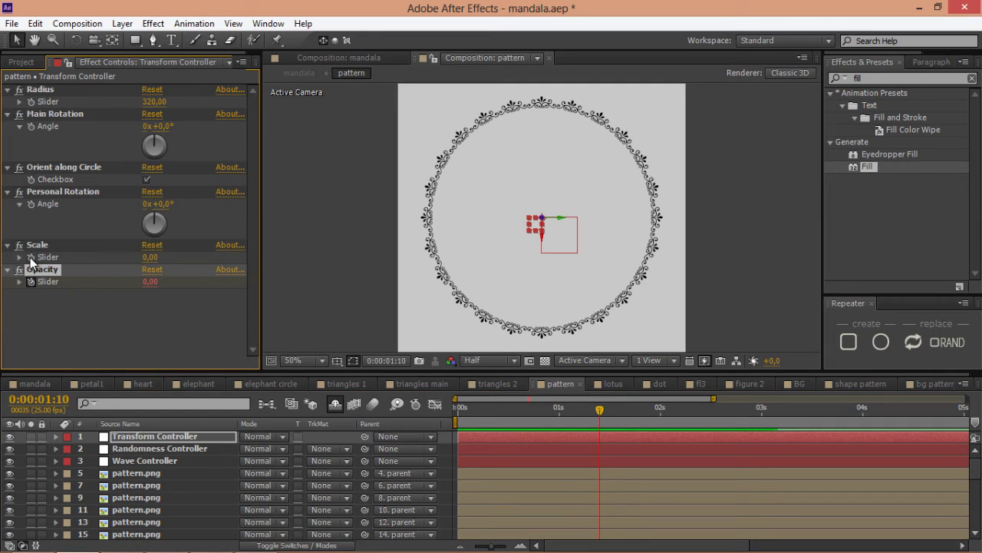
# Add a Main Rotation keyframe at 0:00:01:10 on the Transform Controller and apply Easy Ease to the Main Rotation, Scale and Opacity keyframes.
pyautogui.click(31, 126)
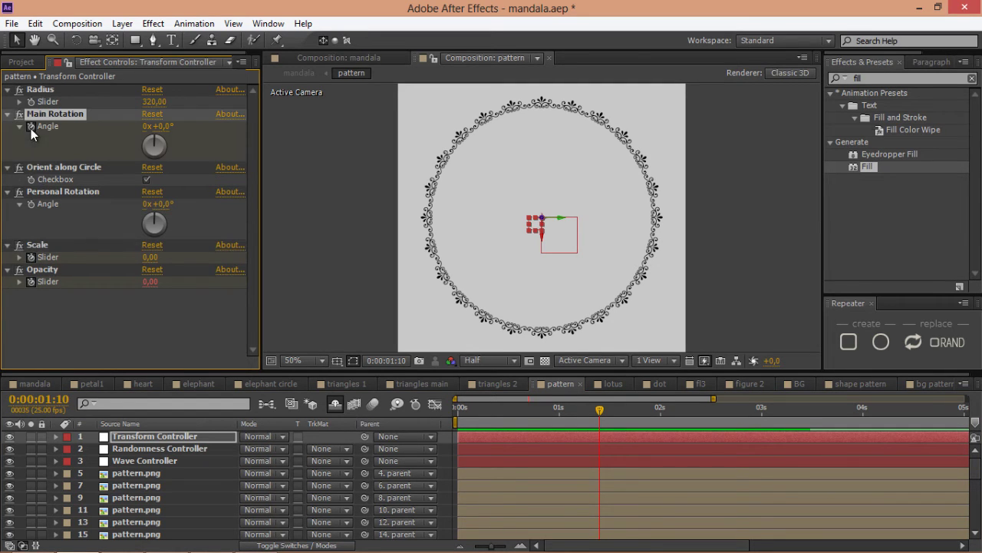
pyautogui.click(599, 434)
pyautogui.press('u')
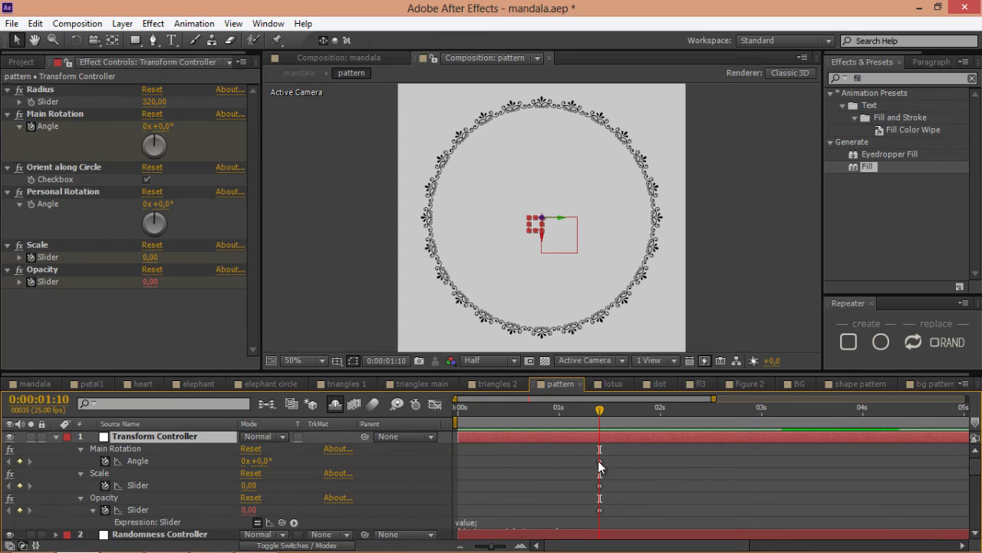
pyautogui.moveTo(632, 461); pyautogui.dragTo(578, 508)
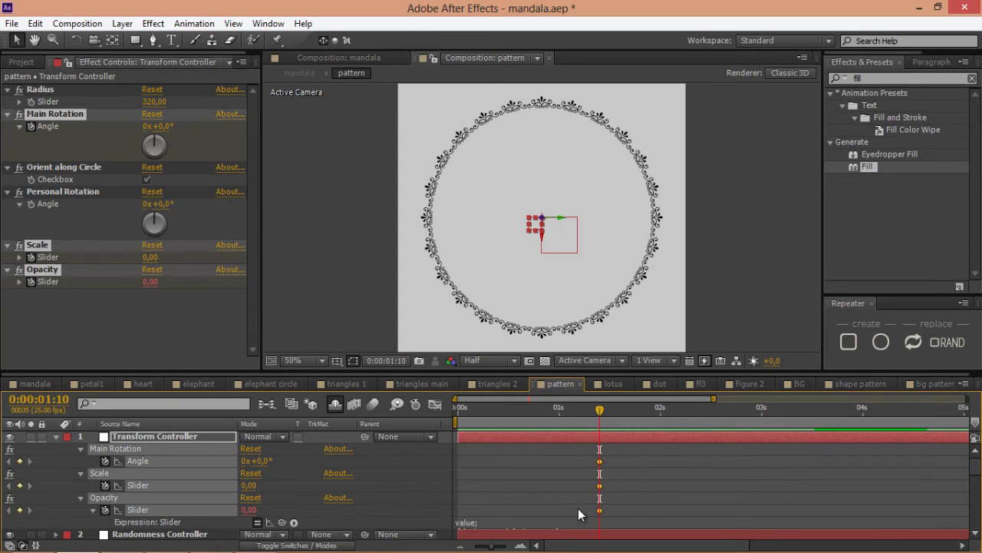
pyautogui.rightClick(599, 514)
pyautogui.moveTo(626, 499)
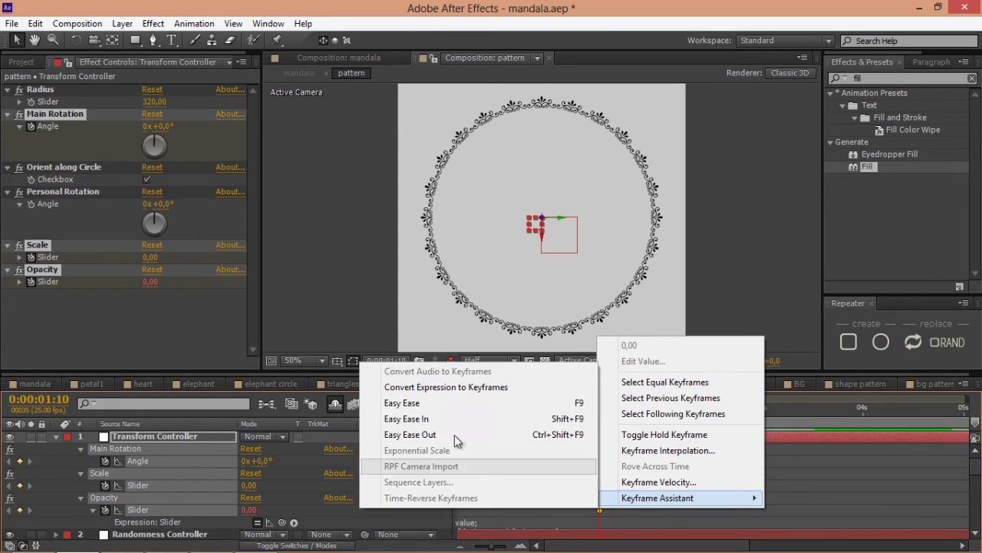
pyautogui.click(455, 406)
pyautogui.click(461, 409)
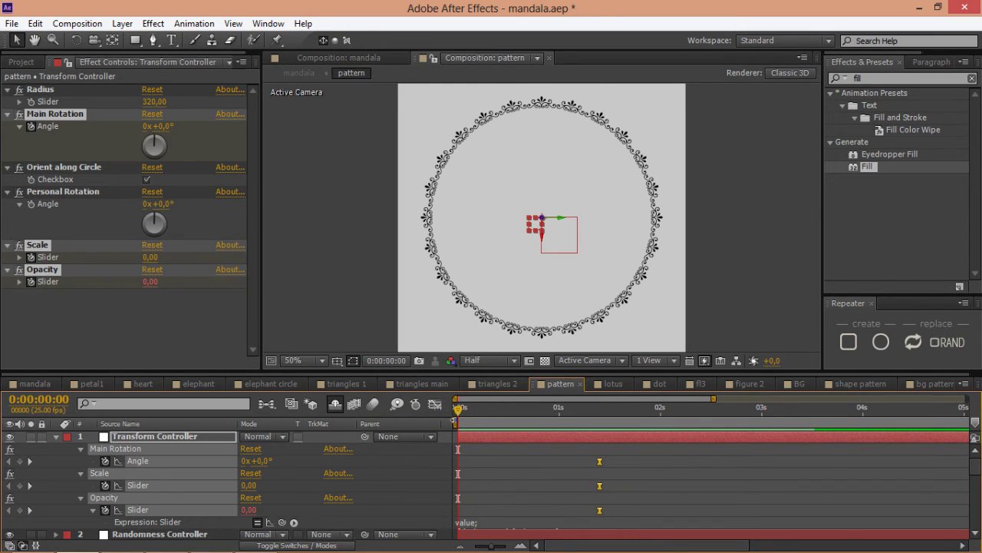
# At 0:00:00:00, set the Transform Controller's Main Rotation to -90°, Scale to -20 and Opacity to -80.
pyautogui.click(287, 462)
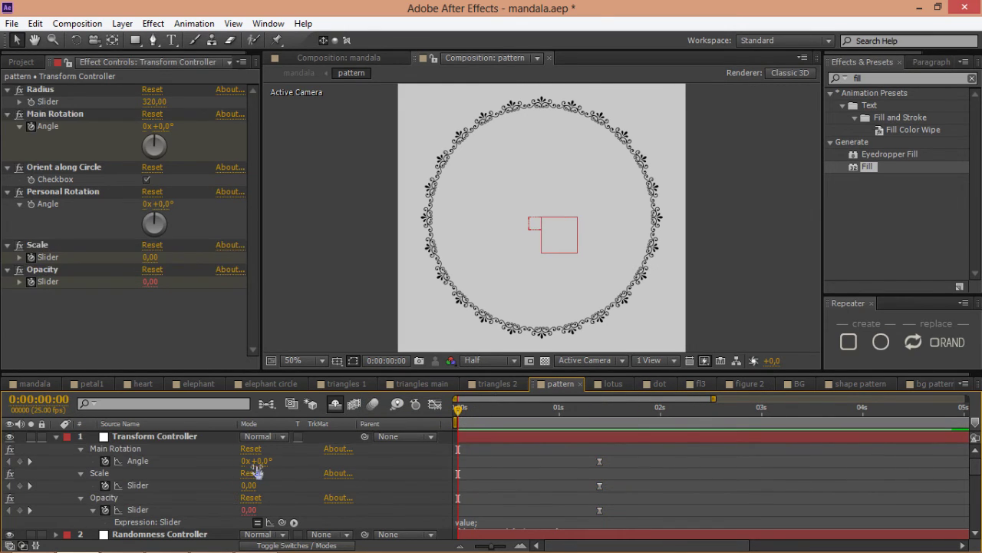
pyautogui.click(258, 462)
pyautogui.write('-90')
pyautogui.press('Tab')
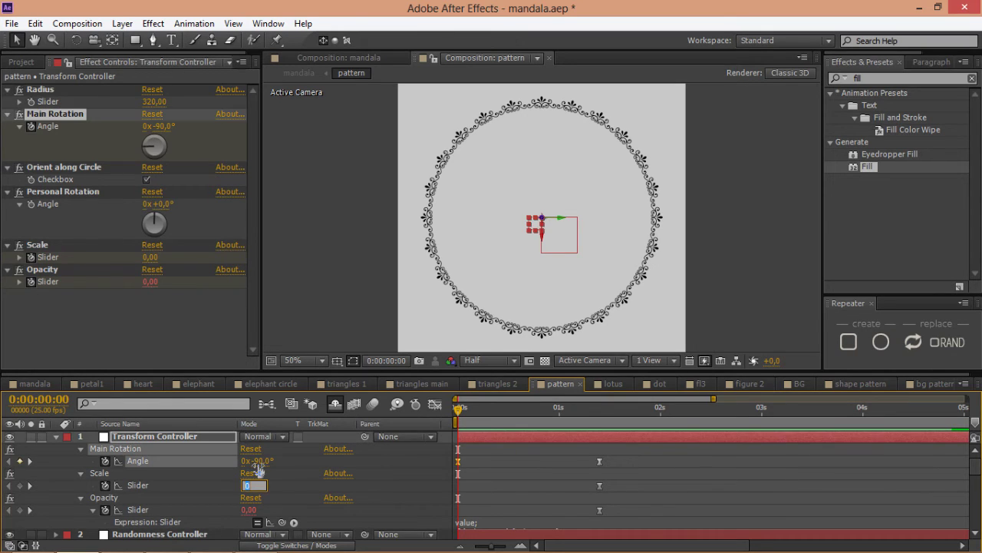
pyautogui.write('-20')
pyautogui.press('Tab')
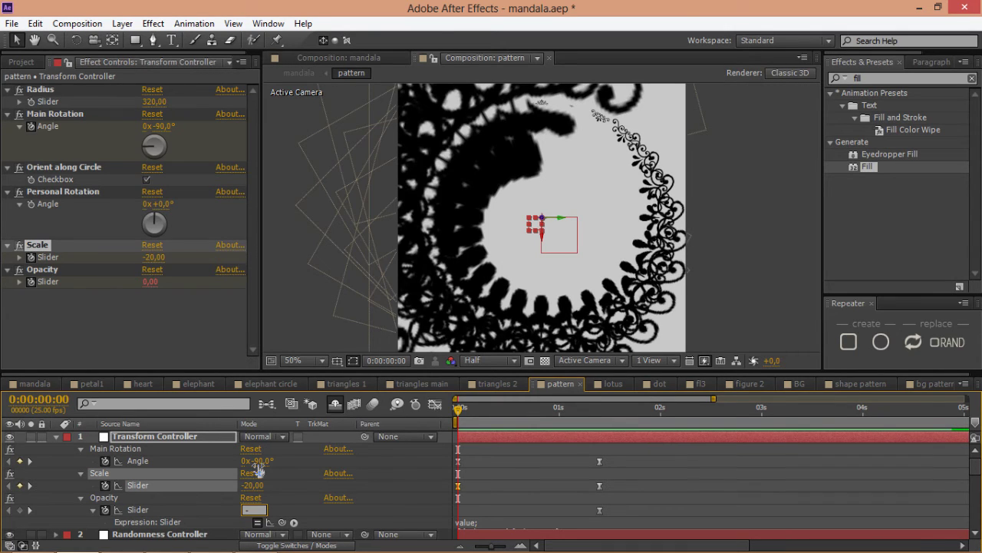
pyautogui.write('-80')
pyautogui.press('Return')
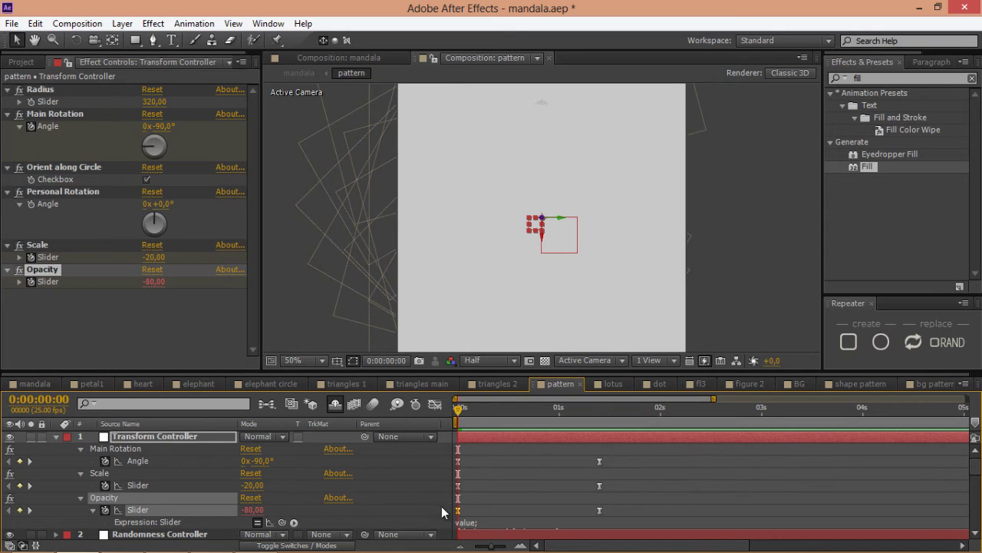
# Lengthen the easing handles of both Opacity keyframes in the Graph Editor for a steep rise with a long, soft landing.
pyautogui.click(435, 403)
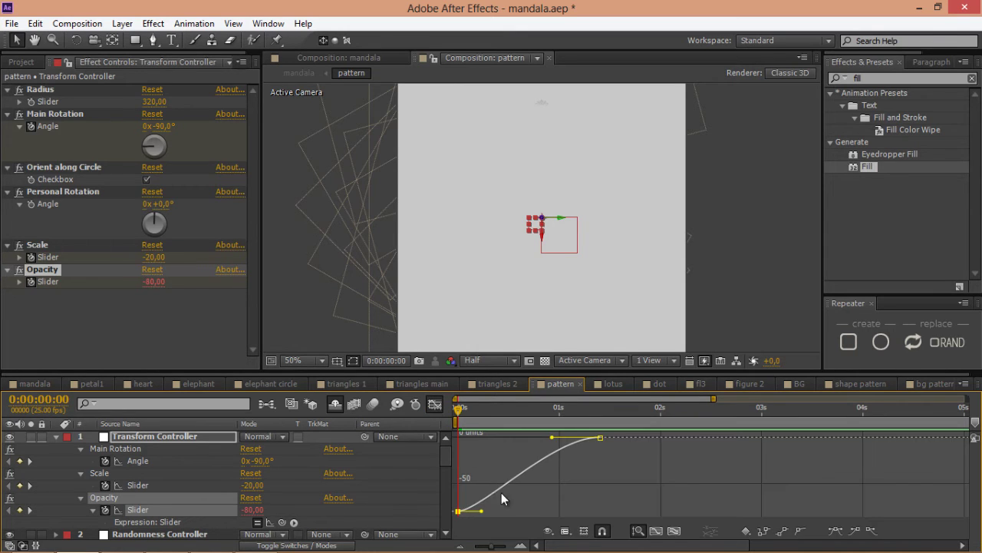
pyautogui.moveTo(520, 515); pyautogui.dragTo(523, 511)
pyautogui.moveTo(551, 439); pyautogui.dragTo(504, 438)
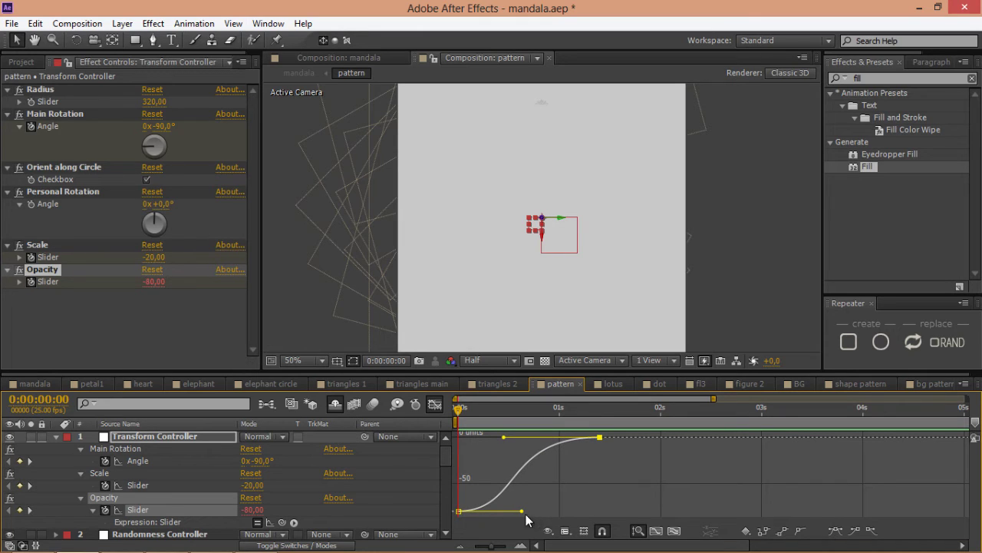
pyautogui.moveTo(521, 510); pyautogui.dragTo(499, 511)
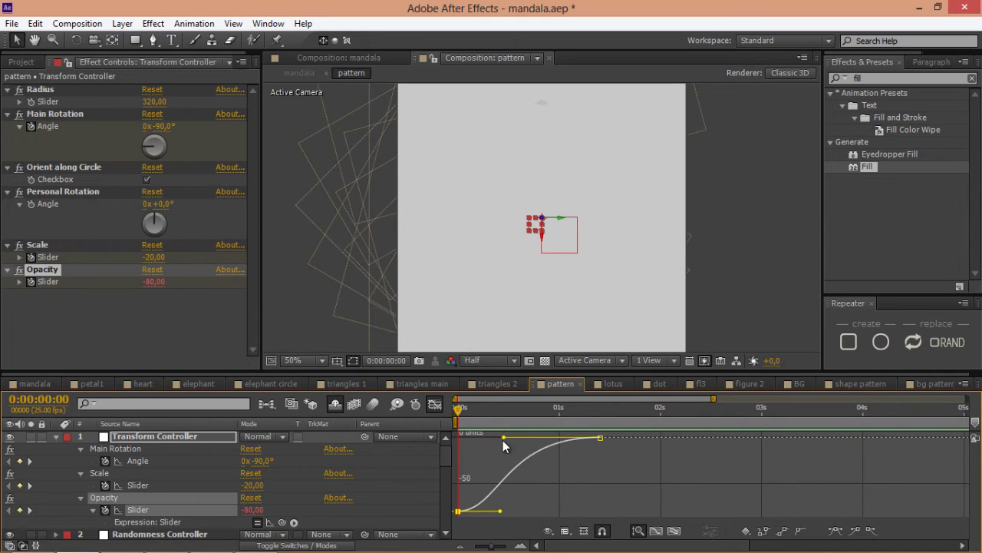
pyautogui.moveTo(504, 438); pyautogui.dragTo(485, 439)
# Lengthen the easing handles on the Scale and Main Rotation curves, close the Graph Editor and preview the pattern animation.
pyautogui.click(138, 485)
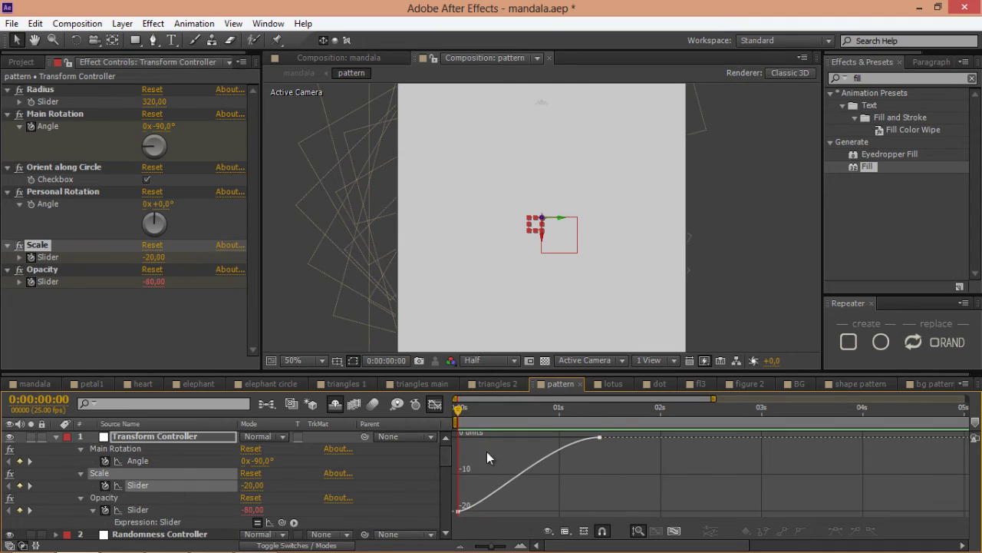
pyautogui.moveTo(484, 466); pyautogui.dragTo(425, 538)
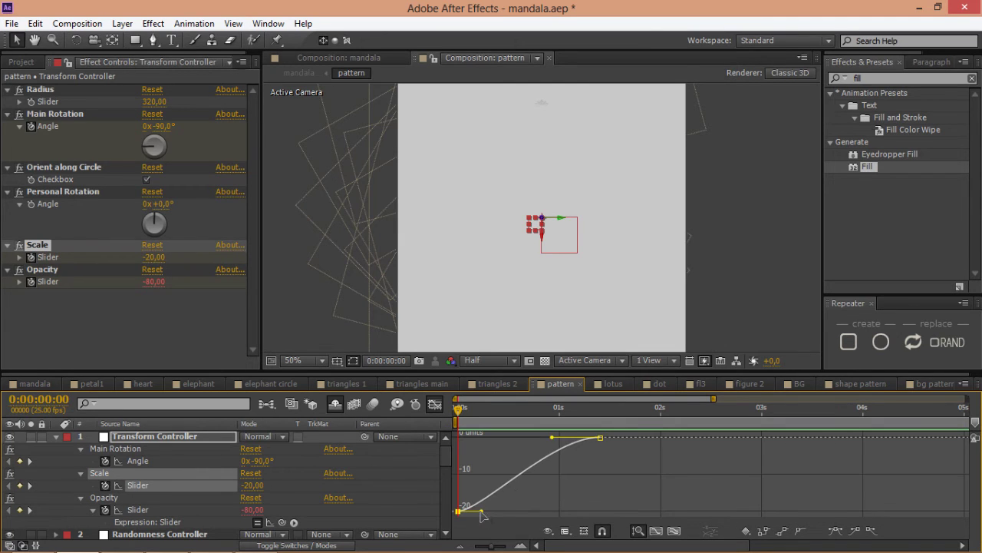
pyautogui.moveTo(481, 511); pyautogui.dragTo(505, 513)
pyautogui.moveTo(552, 437); pyautogui.dragTo(496, 512)
pyautogui.click(175, 461)
pyautogui.moveTo(552, 437); pyautogui.dragTo(479, 443)
pyautogui.hotkey('shift', 'F3')
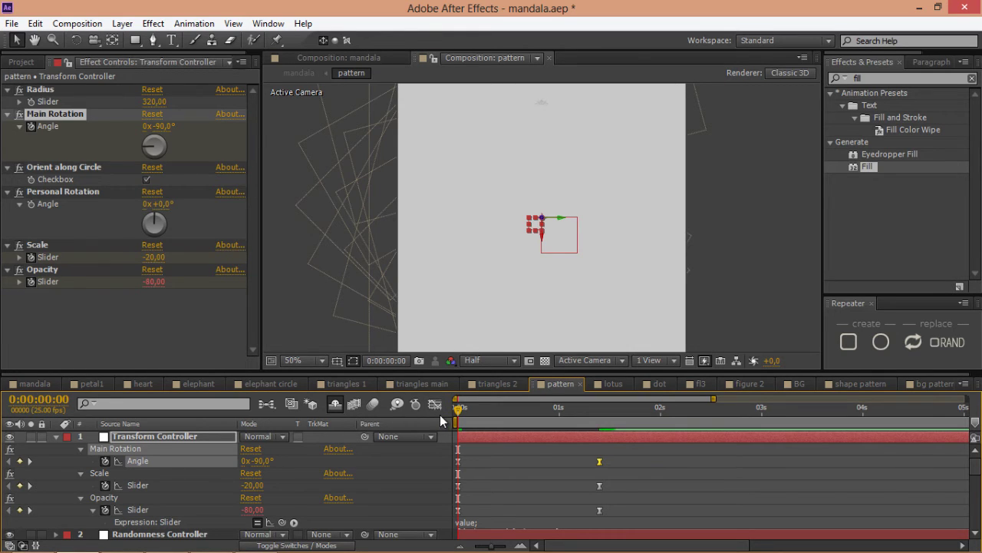
pyautogui.press('KP_0')
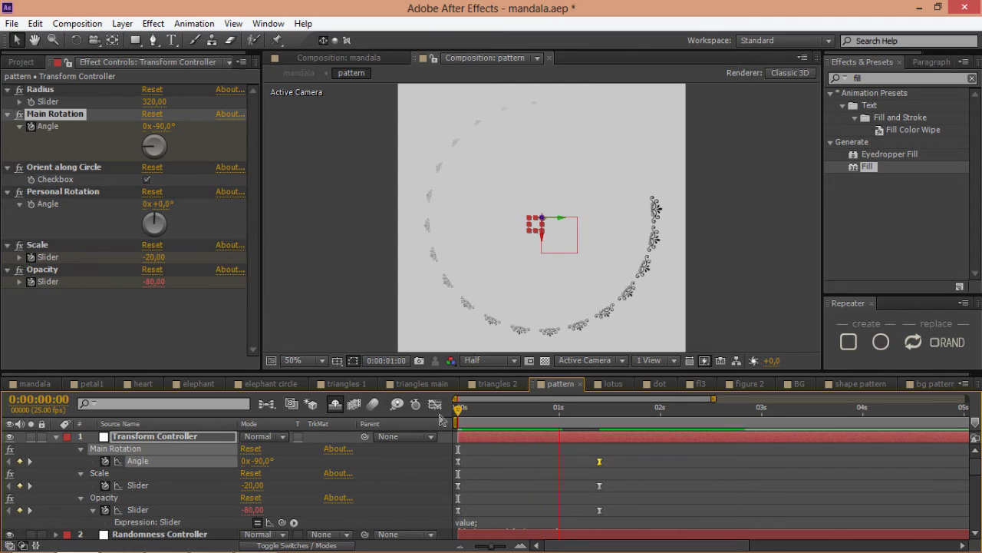
pyautogui.press('space')
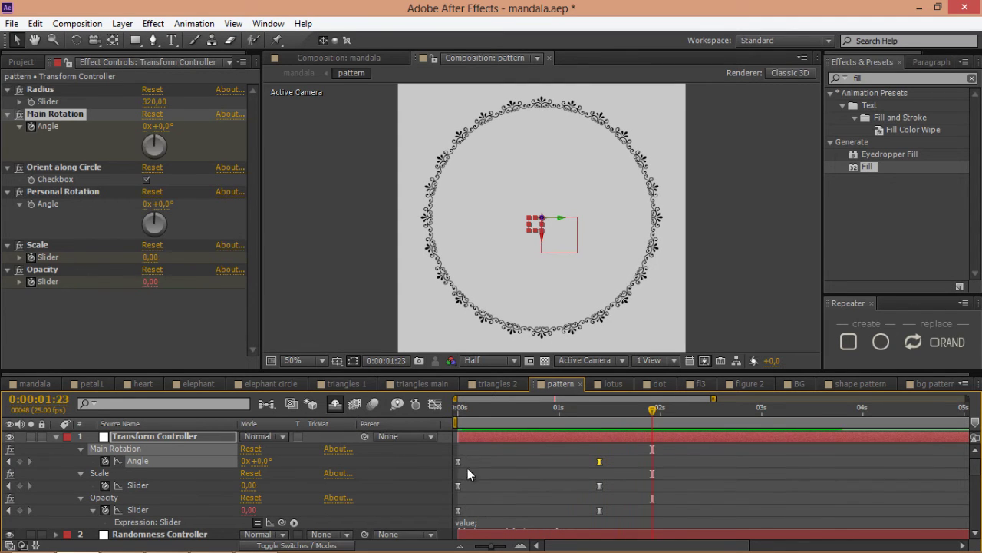
# In the mandala composition, apply a red Fill effect to the pattern layer and preview the animation from the start.
pyautogui.click(28, 386)
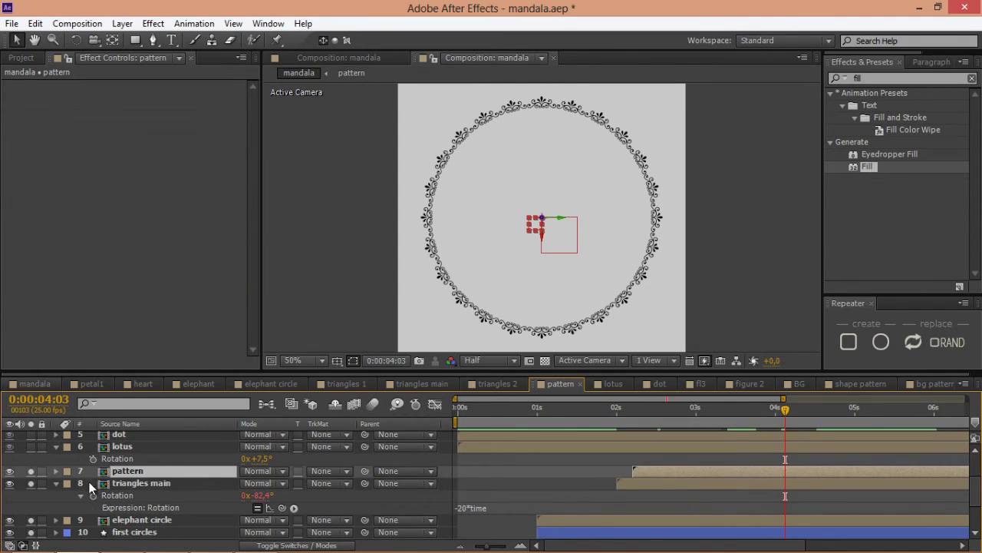
pyautogui.doubleClick(868, 167)
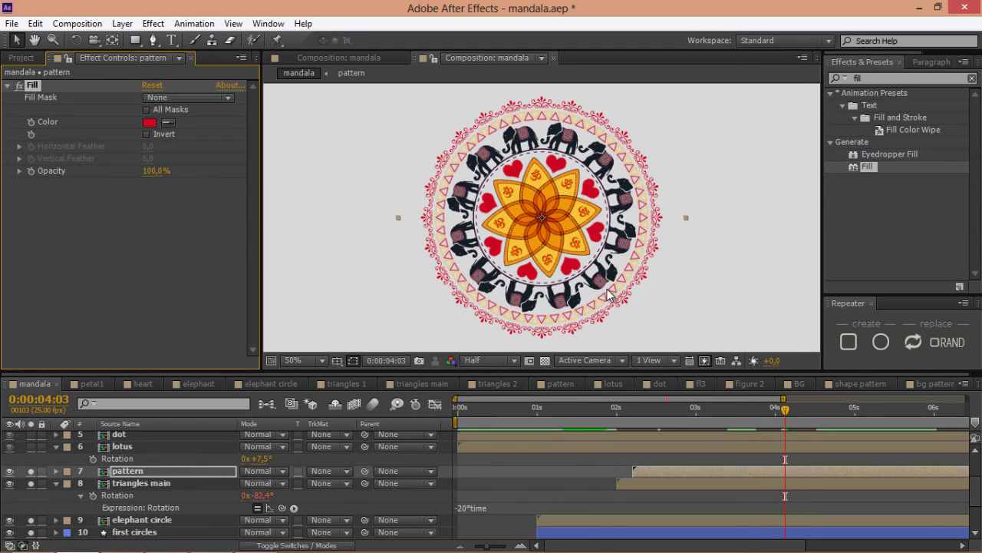
pyautogui.moveTo(620, 421); pyautogui.dragTo(458, 441)
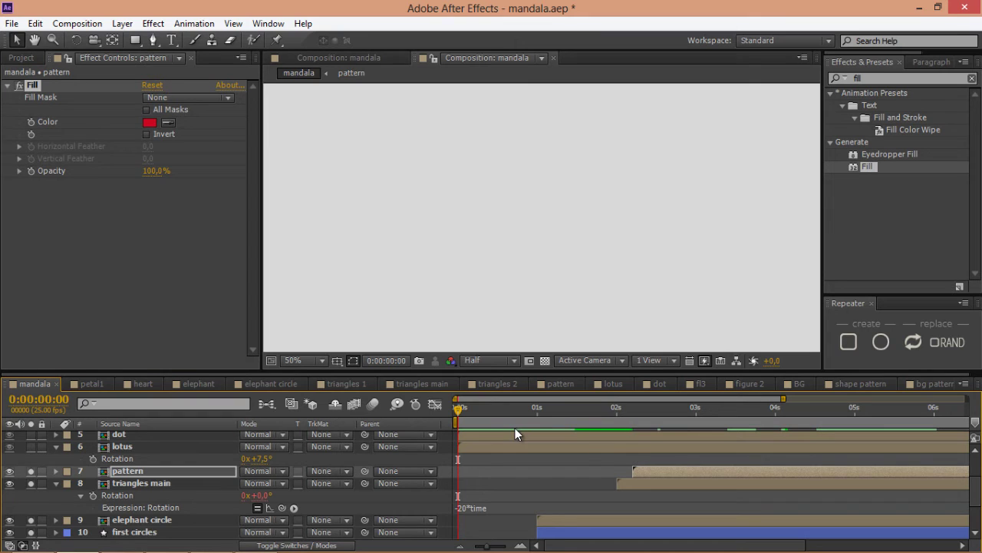
pyautogui.press('KP_0')
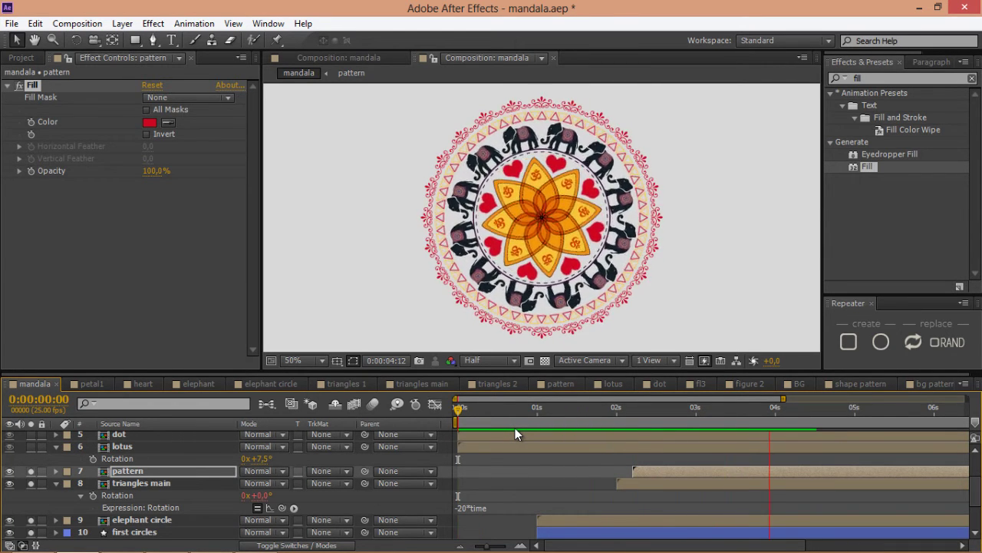
pyautogui.press('space')
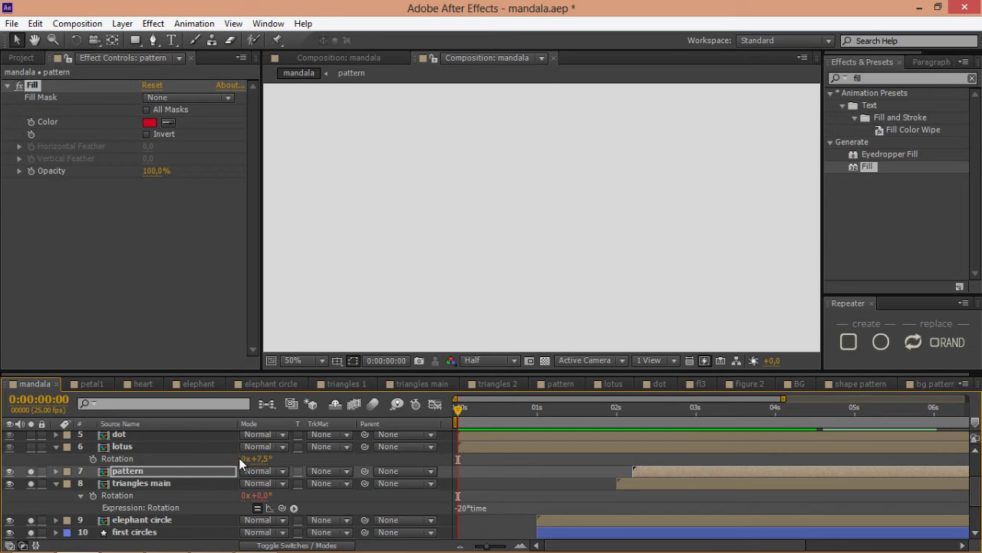
# Add the expression 20*time to the Rotation of the pattern layer.
pyautogui.click(205, 470)
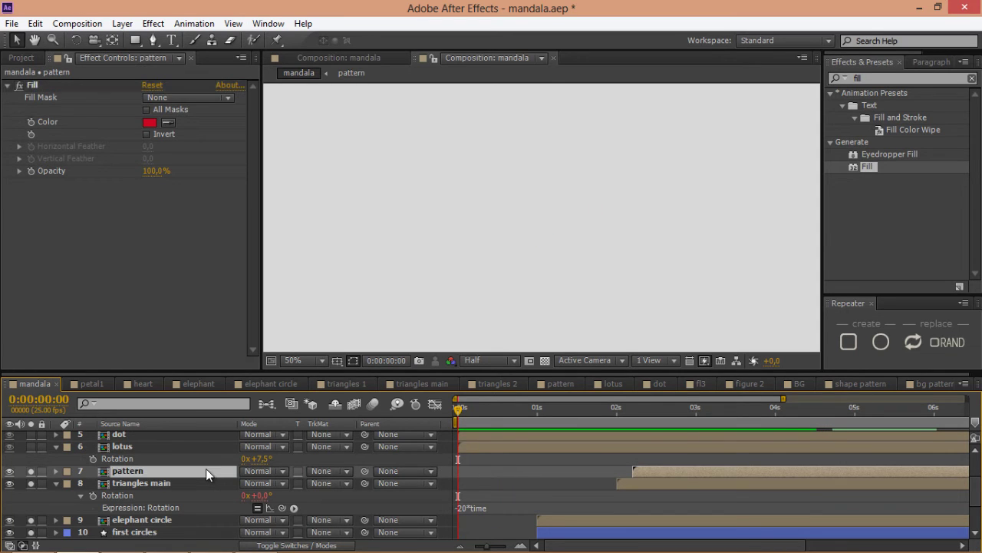
pyautogui.press('r')
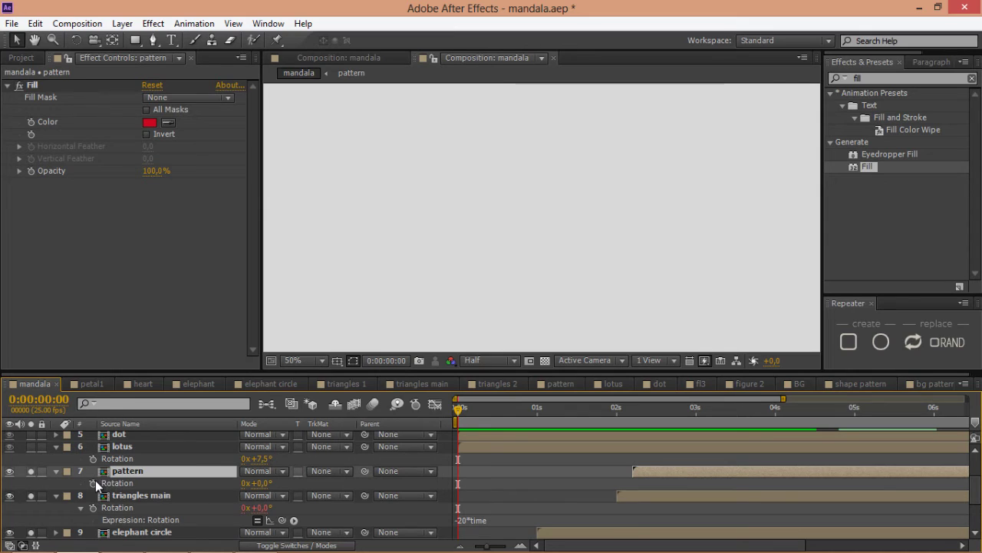
pyautogui.keyDown('alt'); pyautogui.click(92, 482); pyautogui.keyUp('alt')
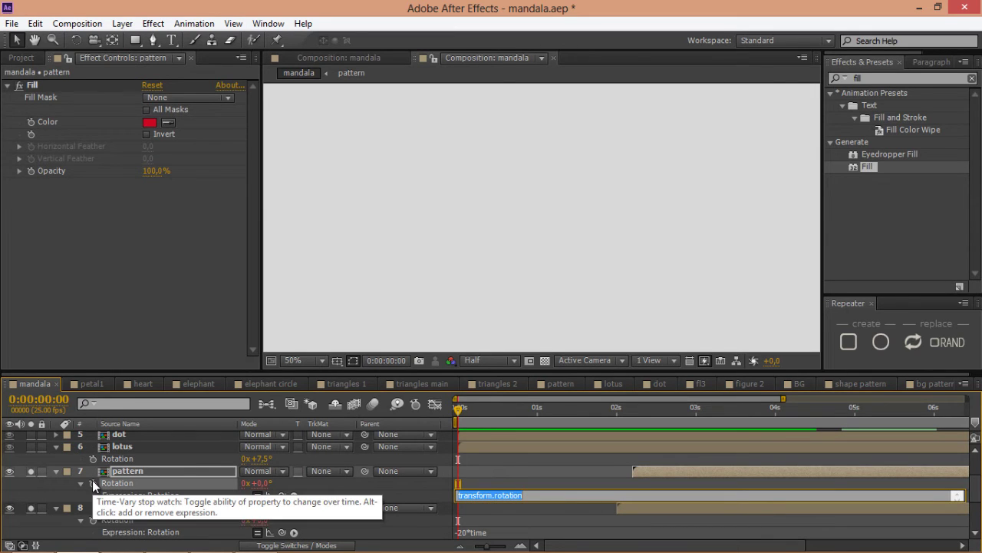
pyautogui.write('20*time')
pyautogui.press('KP_Enter')
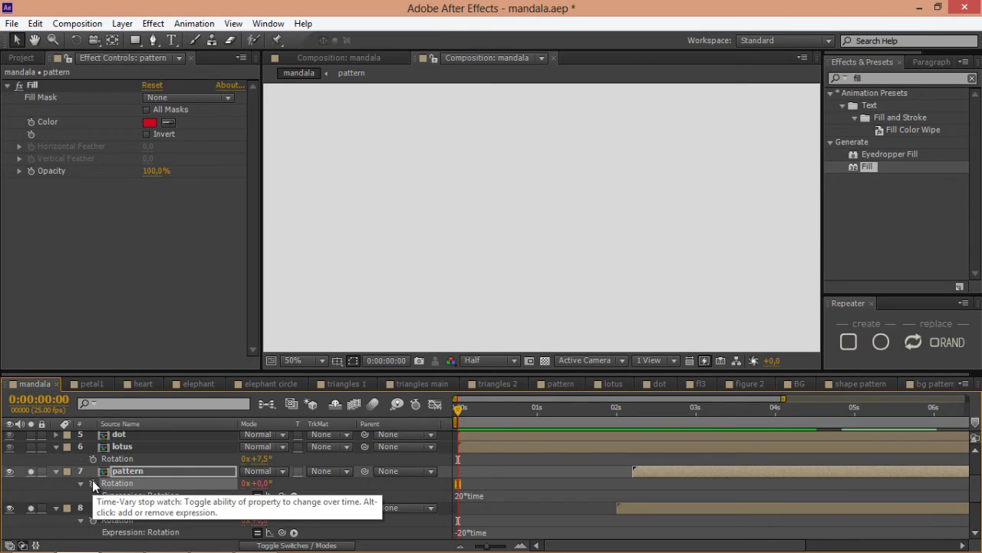
# Solo the lotus layer and shift its start to 0:00:02:10, shortly after the start of the pattern layer.
pyautogui.click(126, 450)
pyautogui.click(31, 453)
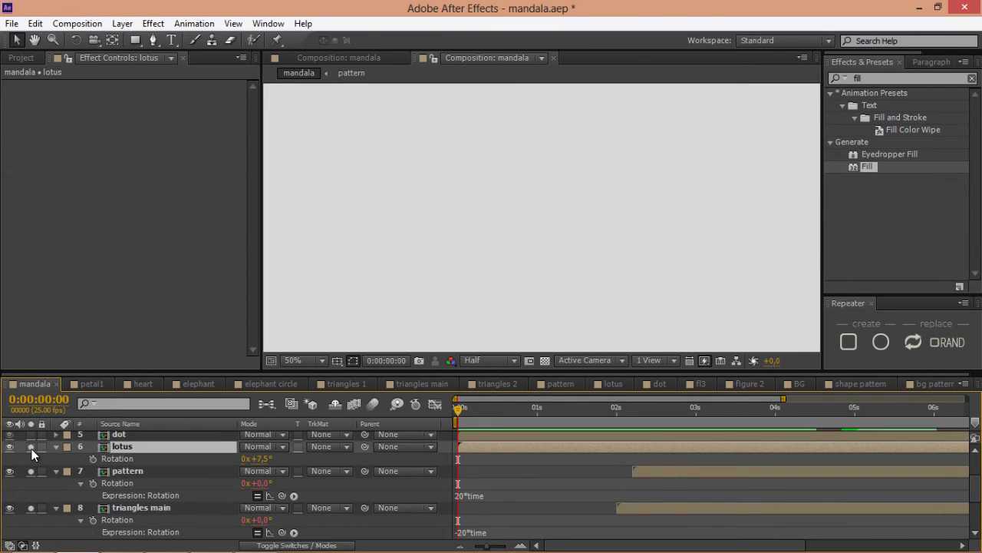
pyautogui.moveTo(579, 428); pyautogui.dragTo(655, 420)
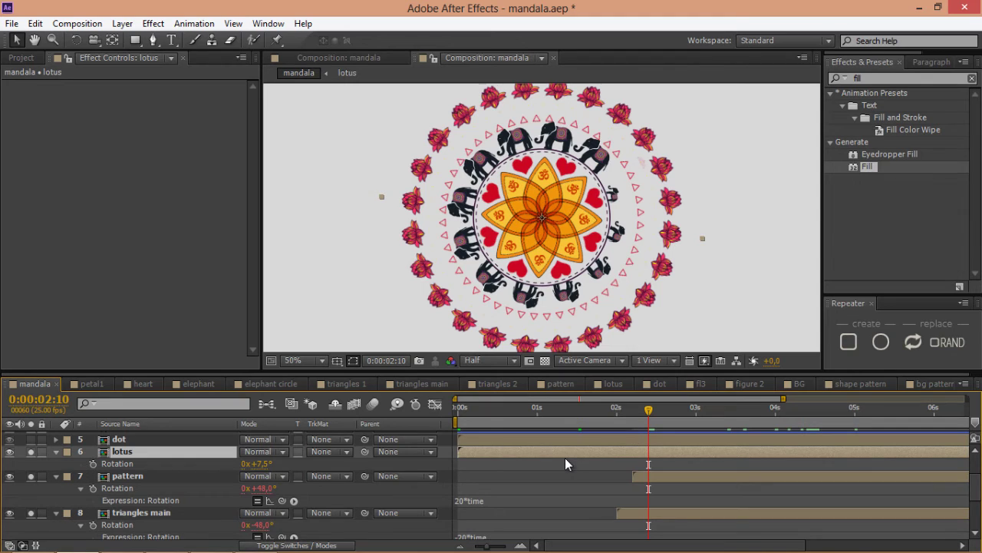
pyautogui.hotkey('alt', '[')
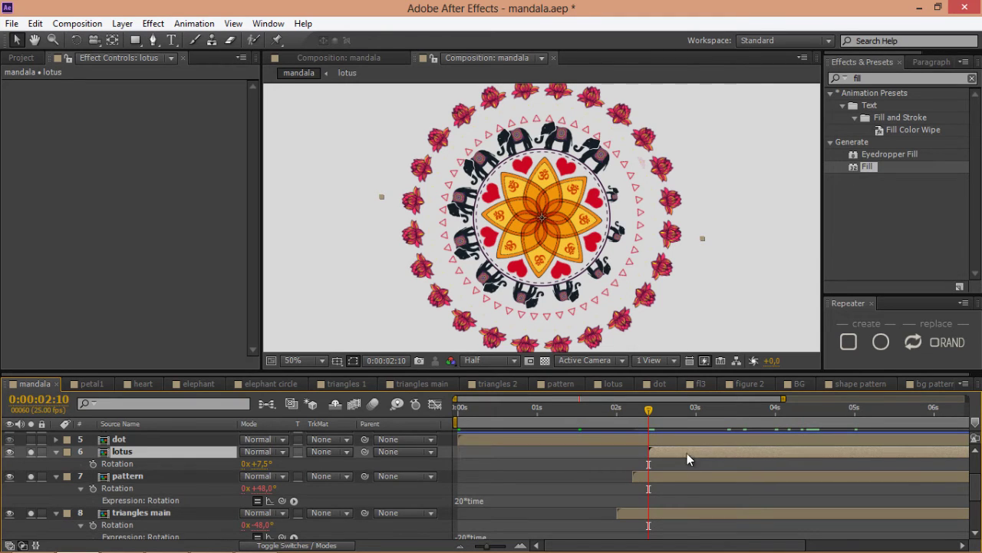
# Copy the Main Rotation, Scale and Opacity keyframes from the Transform Controller of the pattern composition and return to the lotus composition.
pyautogui.doubleClick(688, 451)
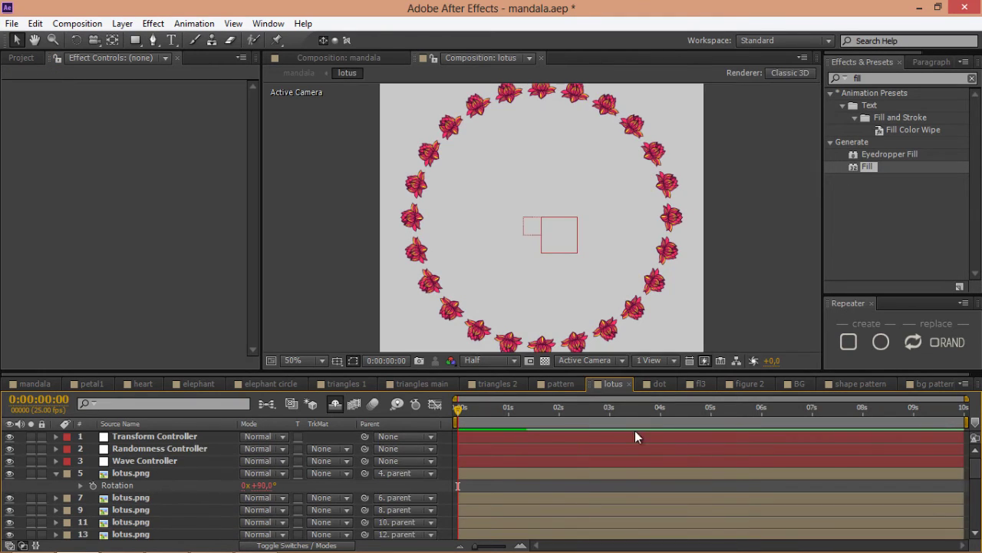
pyautogui.click(493, 438)
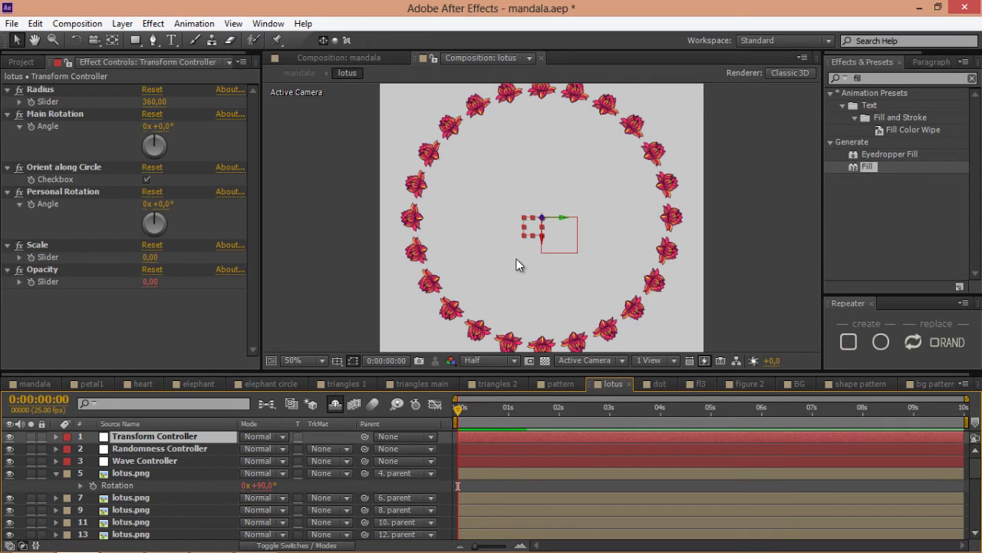
pyautogui.click(559, 382)
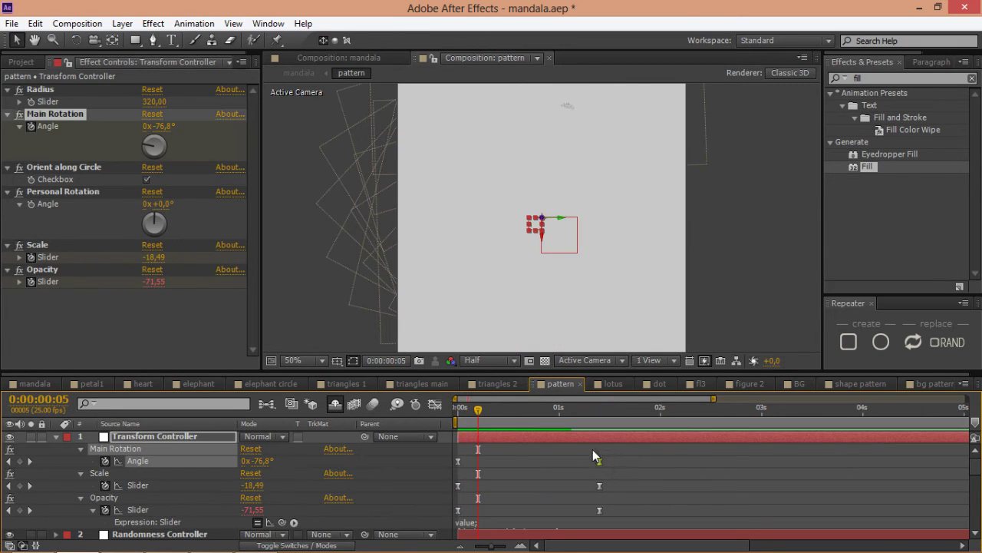
pyautogui.moveTo(616, 459); pyautogui.dragTo(453, 522)
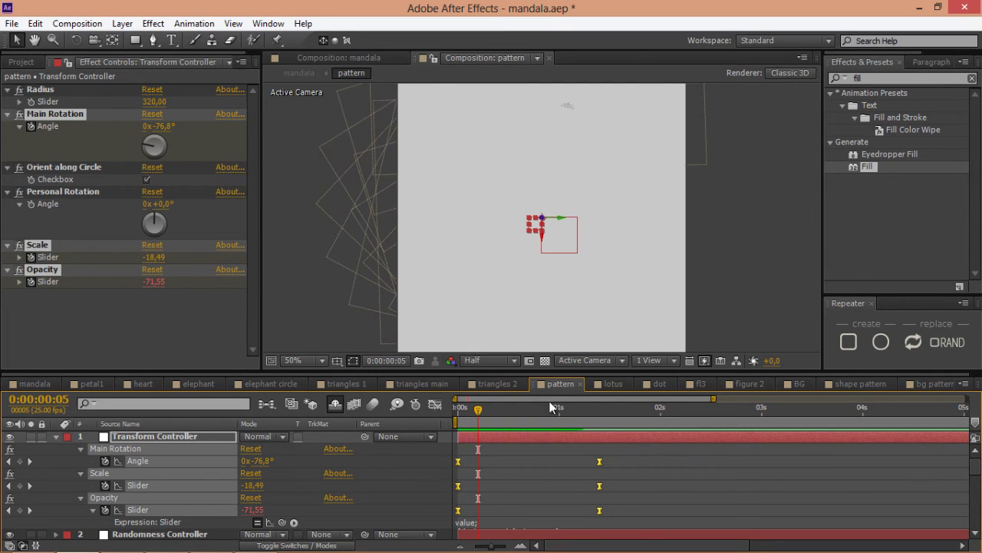
pyautogui.click(607, 383)
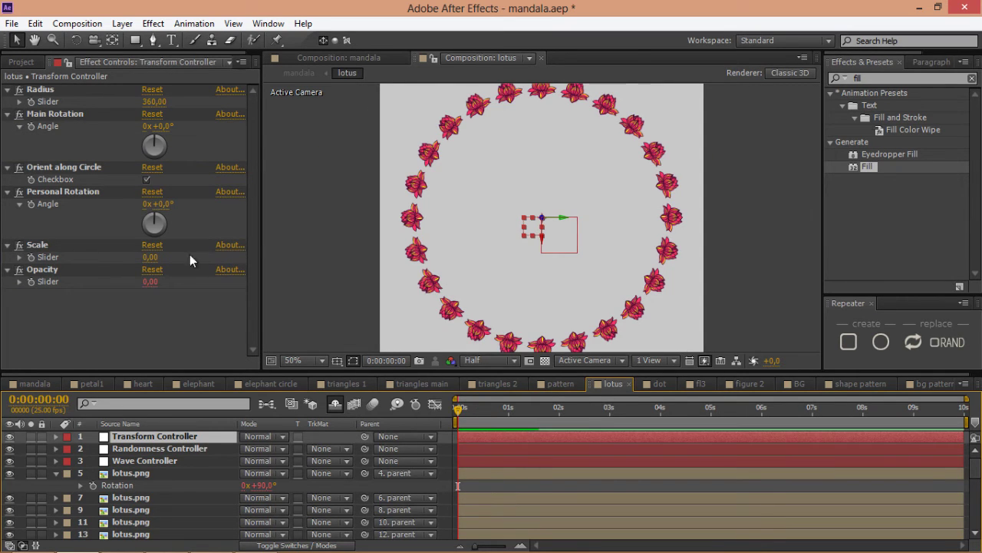
# Enable keyframing for Opacity, Scale and Main Rotation on the lotus Transform Controller and paste the copied keyframes at 0:00:00:00.
pyautogui.click(33, 271)
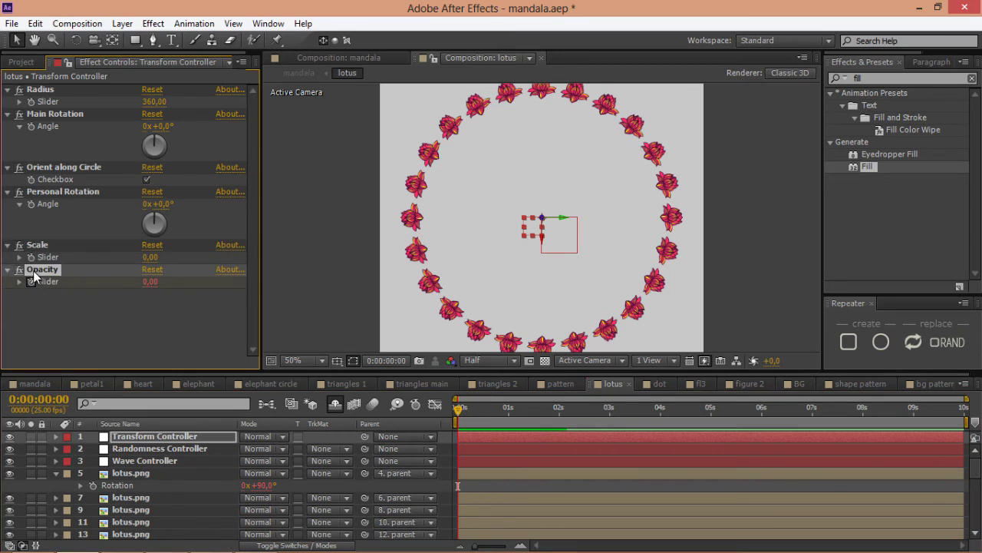
pyautogui.click(34, 256)
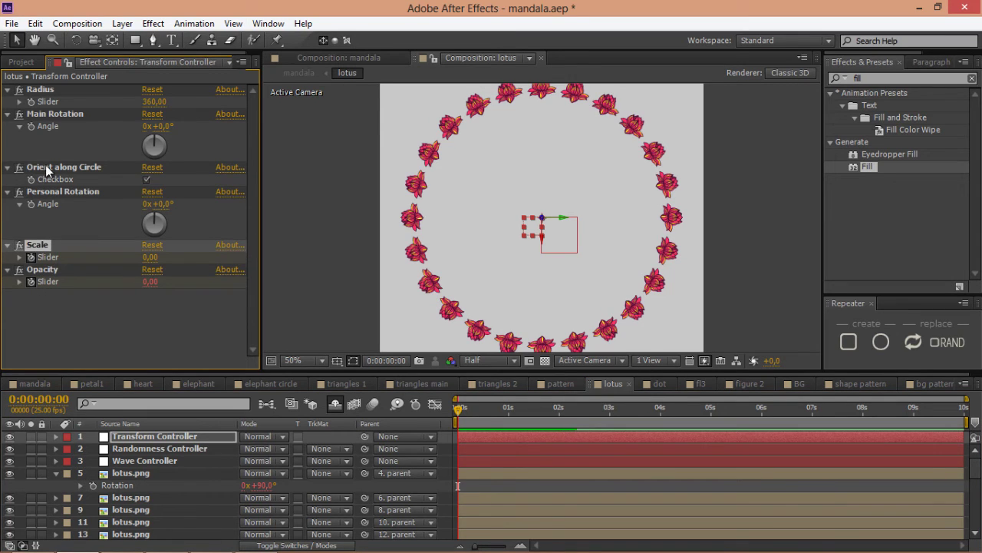
pyautogui.click(31, 128)
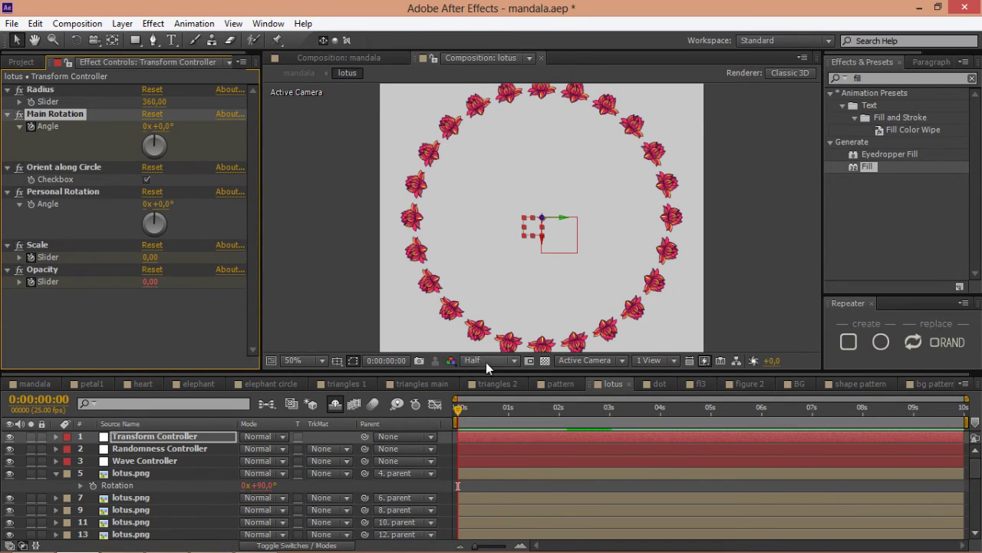
pyautogui.press('u')
pyautogui.moveTo(479, 459); pyautogui.dragTo(464, 520)
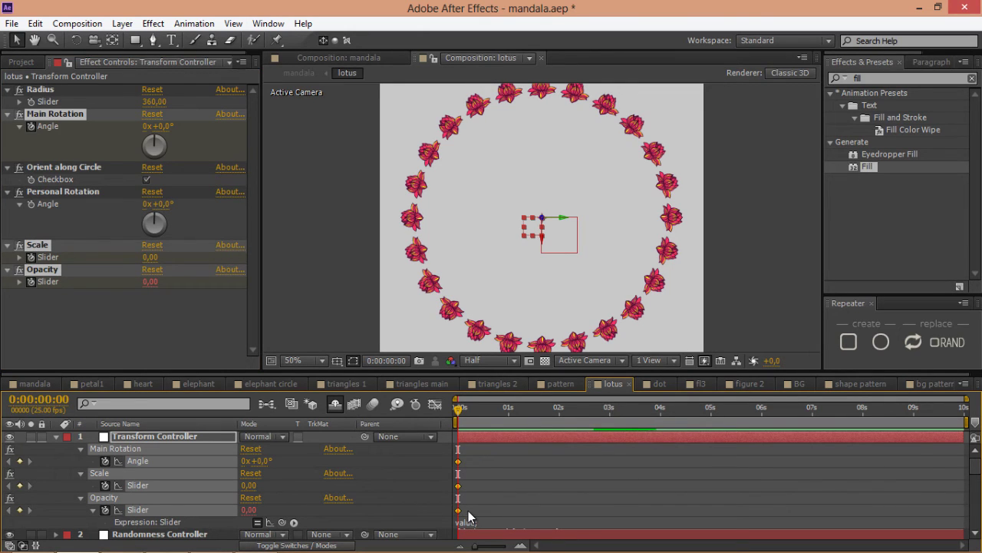
pyautogui.hotkey('ctrl', 'v')
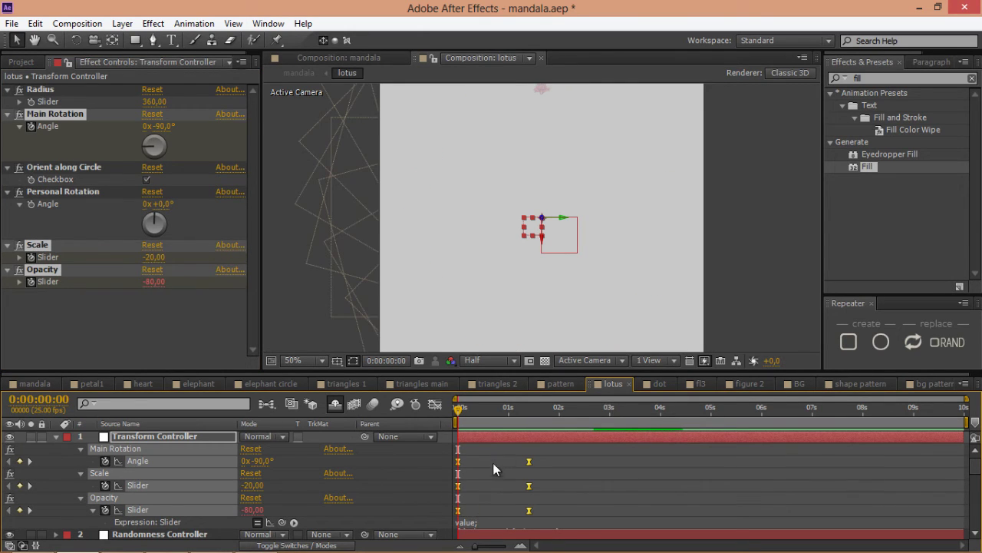
pyautogui.moveTo(495, 407); pyautogui.dragTo(572, 412)
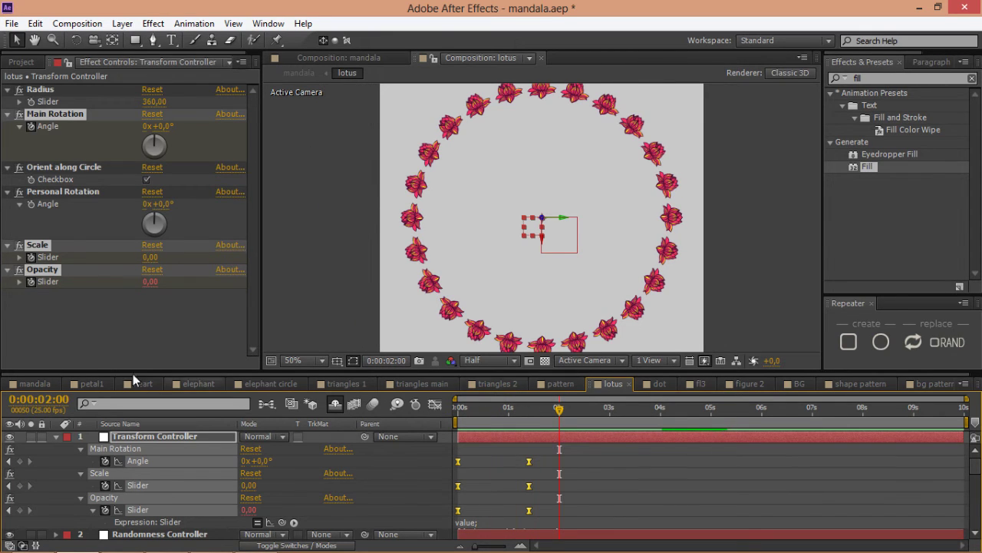
# In the mandala composition, parent the lotus layer to the pattern layer at 0:00:04:12 and preview the animation.
pyautogui.click(34, 383)
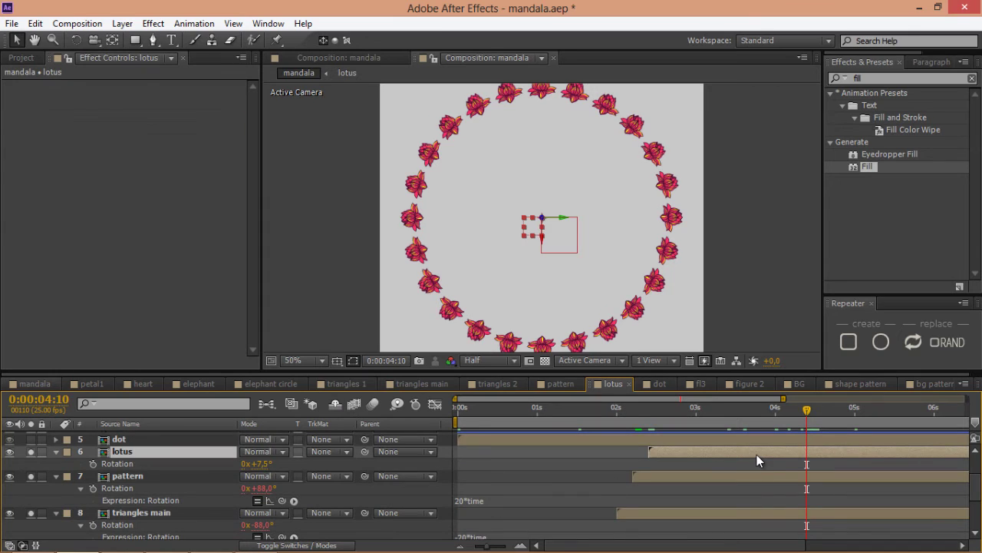
pyautogui.click(784, 411)
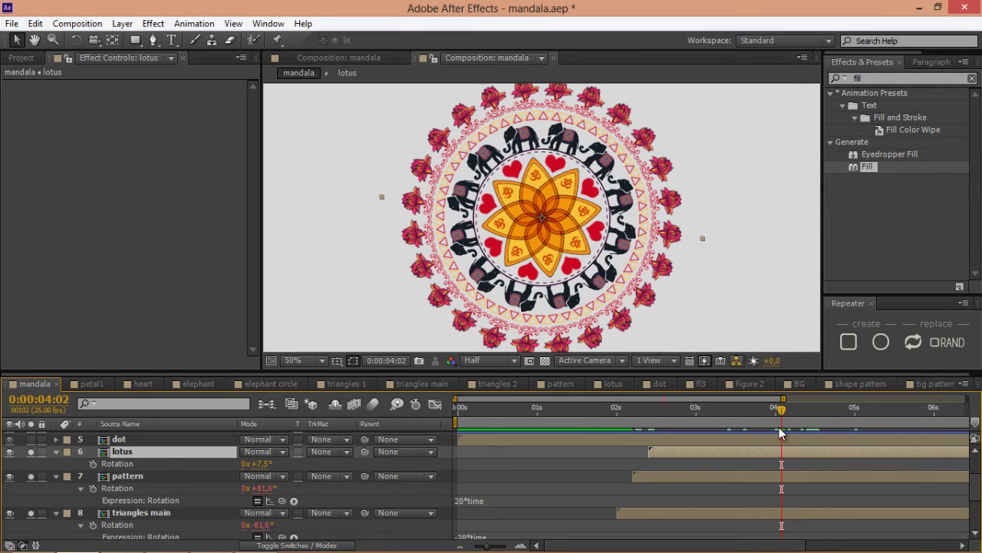
pyautogui.click(791, 410)
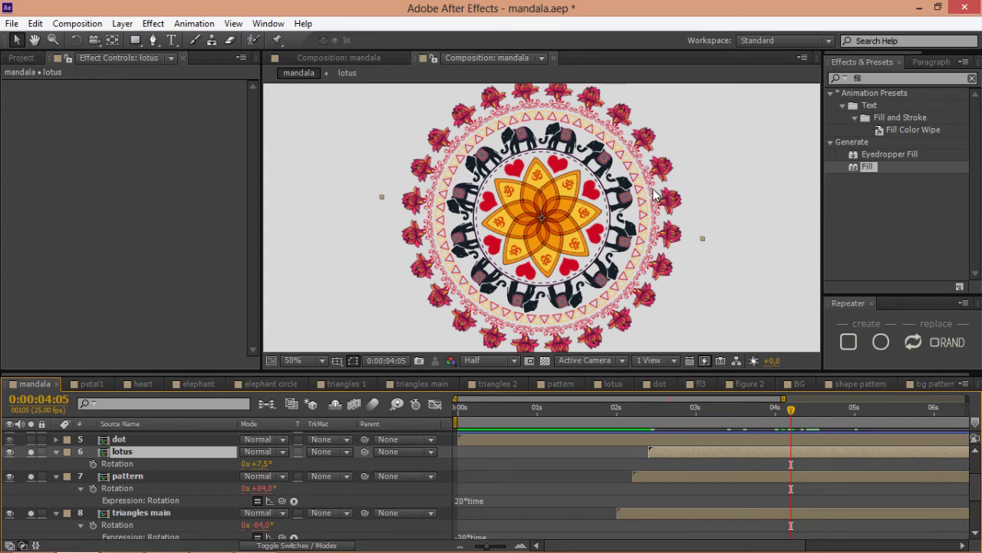
pyautogui.moveTo(799, 409); pyautogui.dragTo(811, 419)
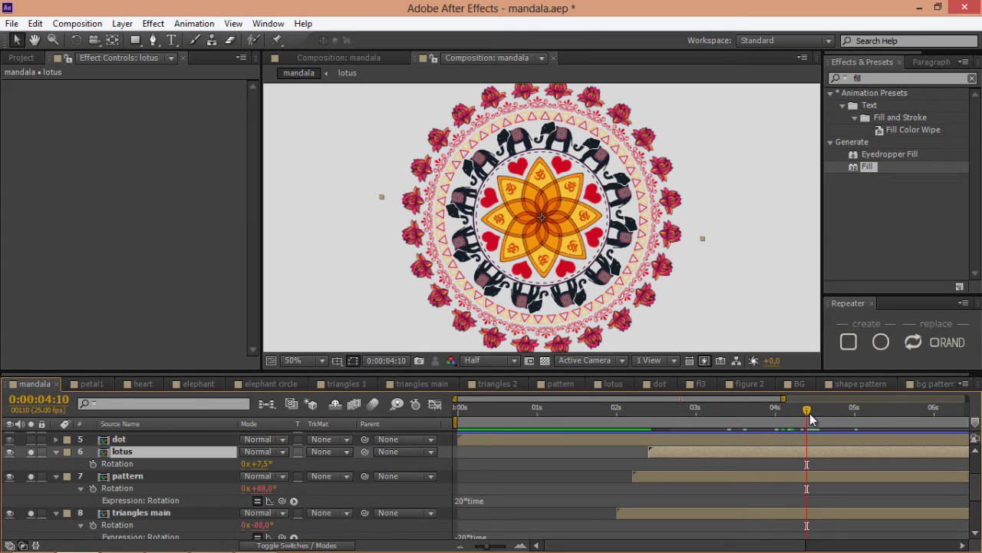
pyautogui.press('space')
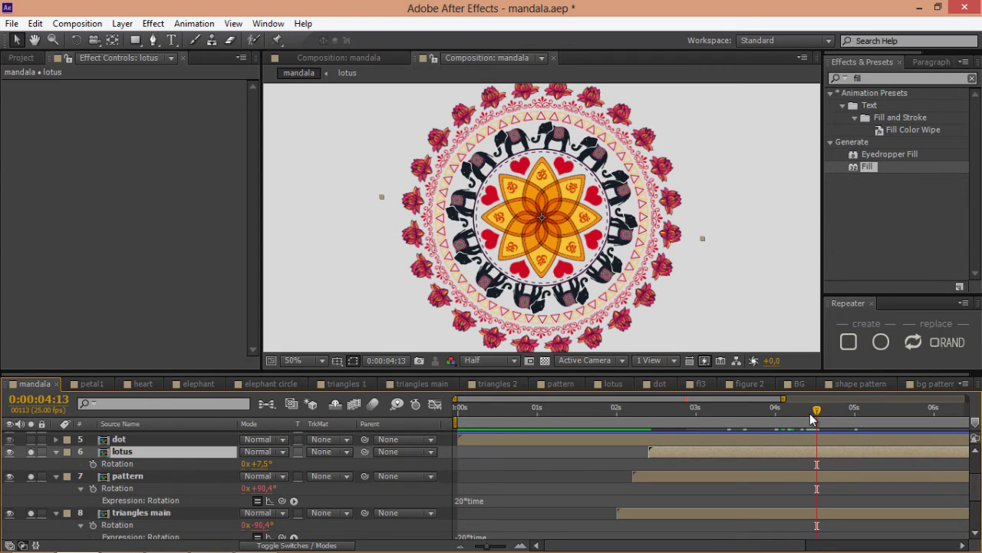
pyautogui.click(812, 418)
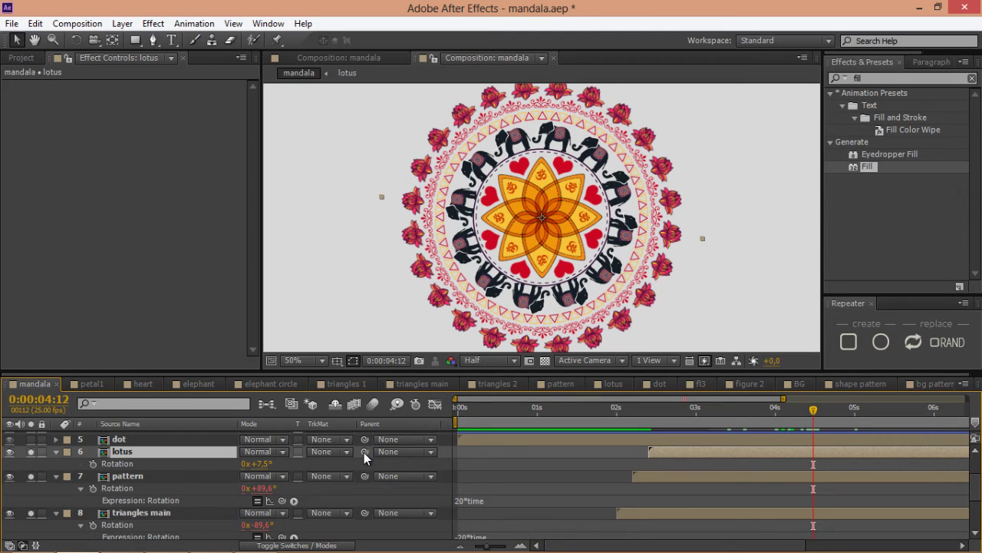
pyautogui.moveTo(365, 453); pyautogui.dragTo(165, 475)
pyautogui.click(752, 410)
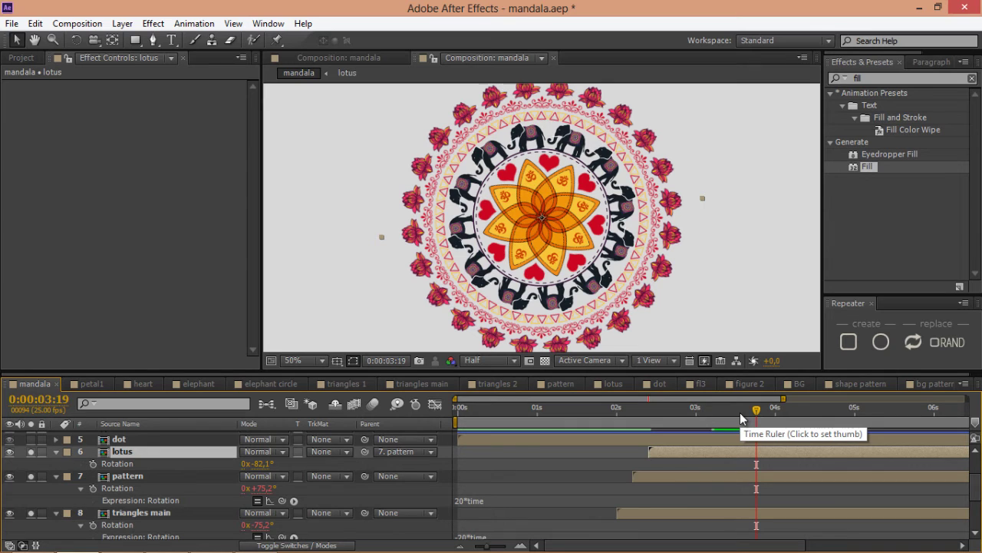
pyautogui.press('KP_0')
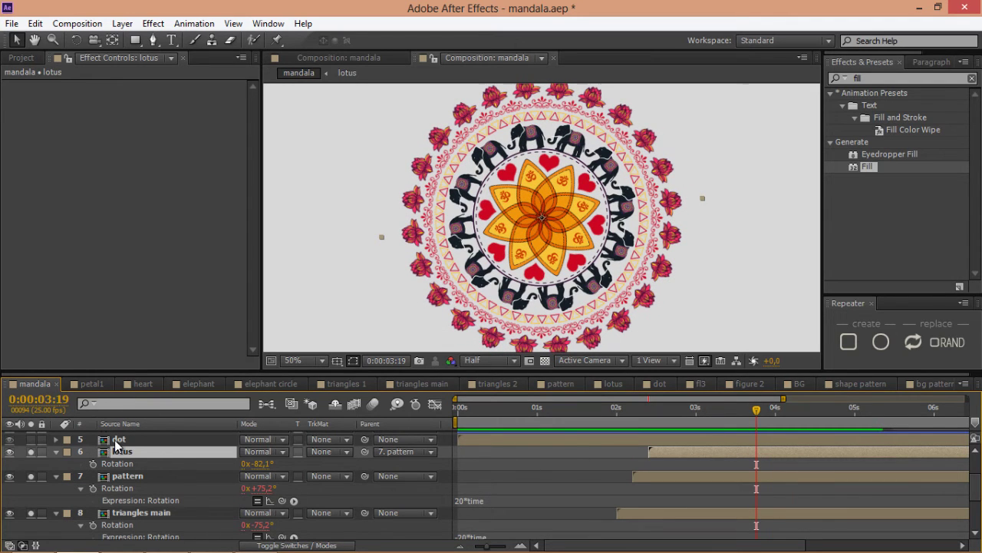
# Solo the dot layer and turn off solo for the layers from pattern down to heart.
pyautogui.click(28, 439)
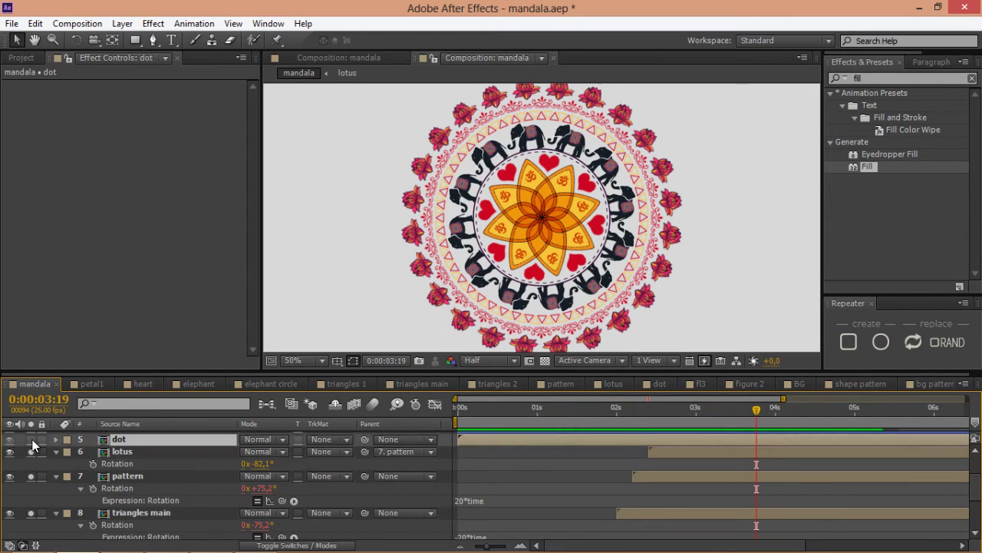
pyautogui.click(31, 440)
pyautogui.scroll(-1, 591, 455)
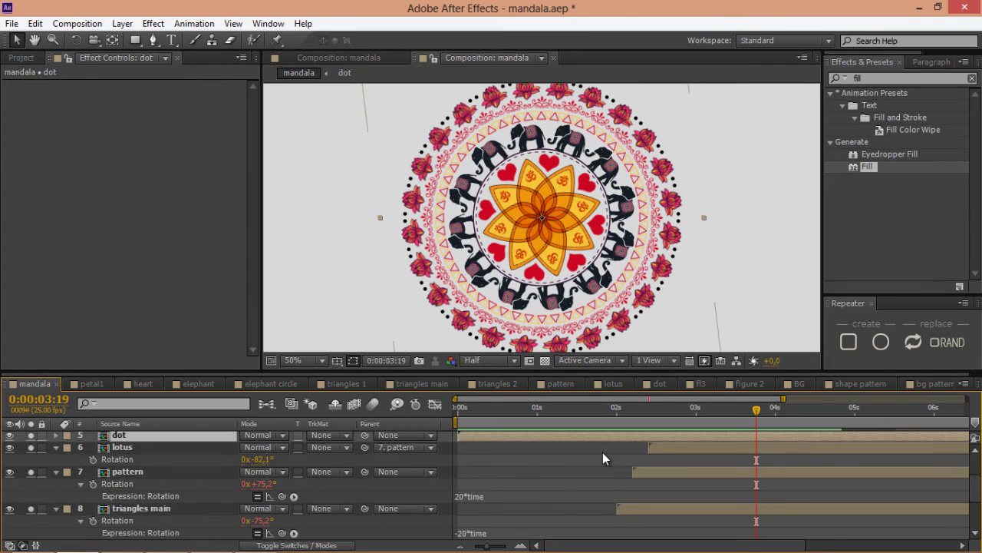
pyautogui.click(186, 497)
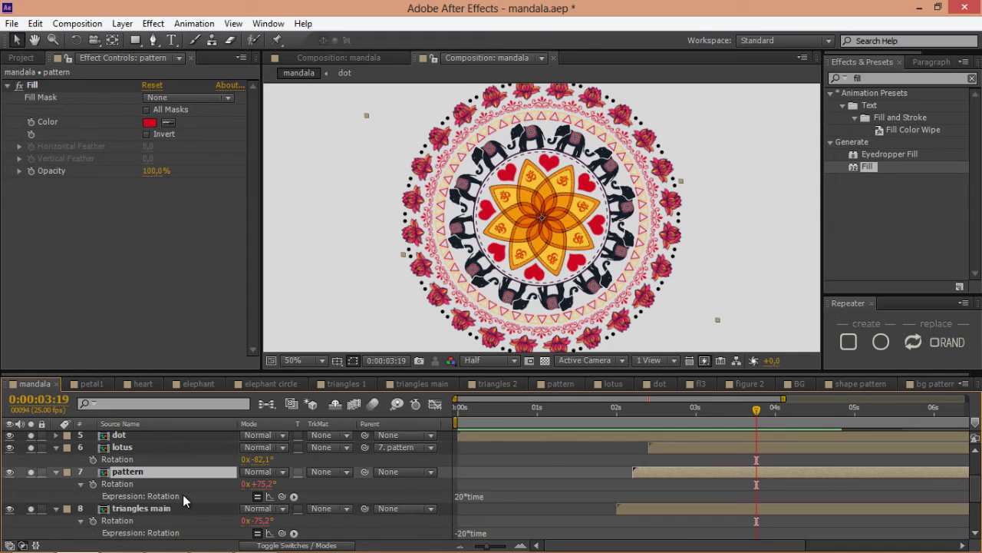
pyautogui.scroll(-3, 183, 501)
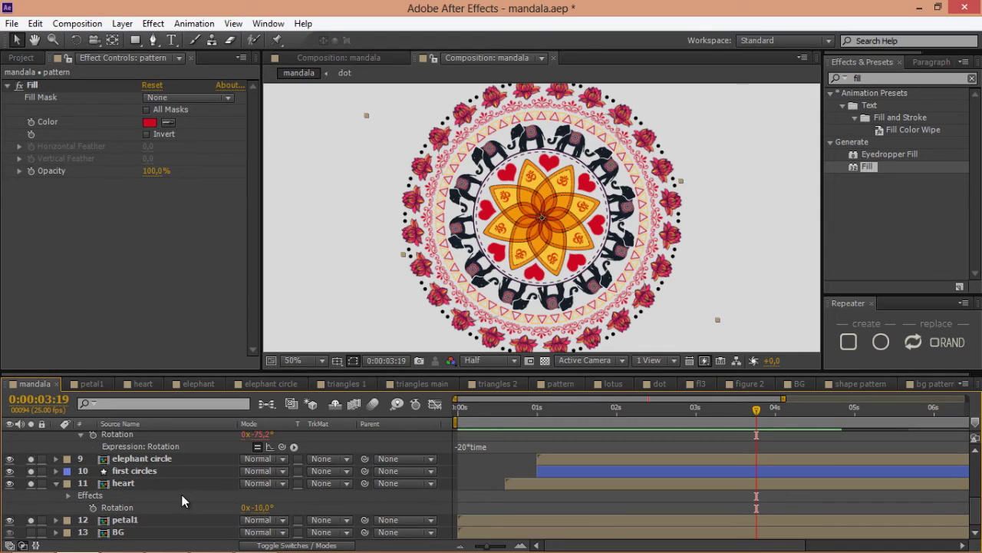
pyautogui.keyDown('shift'); pyautogui.click(137, 486); pyautogui.keyUp('shift')
pyautogui.click(31, 484)
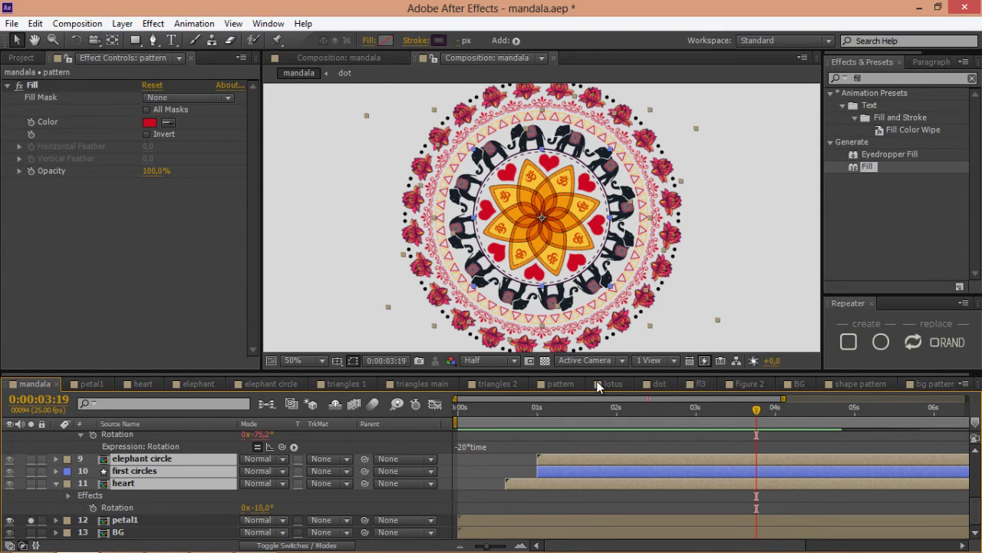
pyautogui.scroll(6, 502, 451)
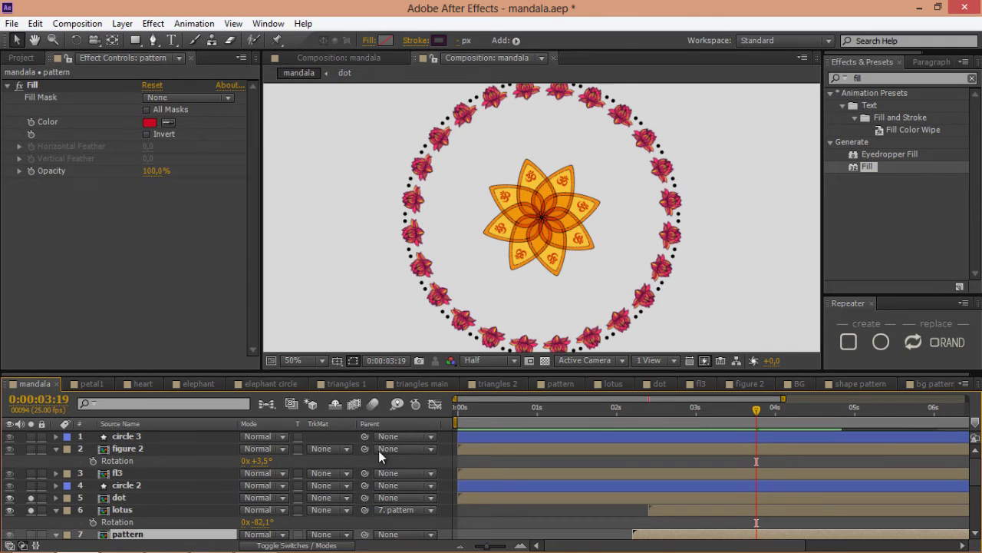
# Set the dot layer to start at 0:00:03:10, while the lotus ring is still fading in.
pyautogui.click(122, 499)
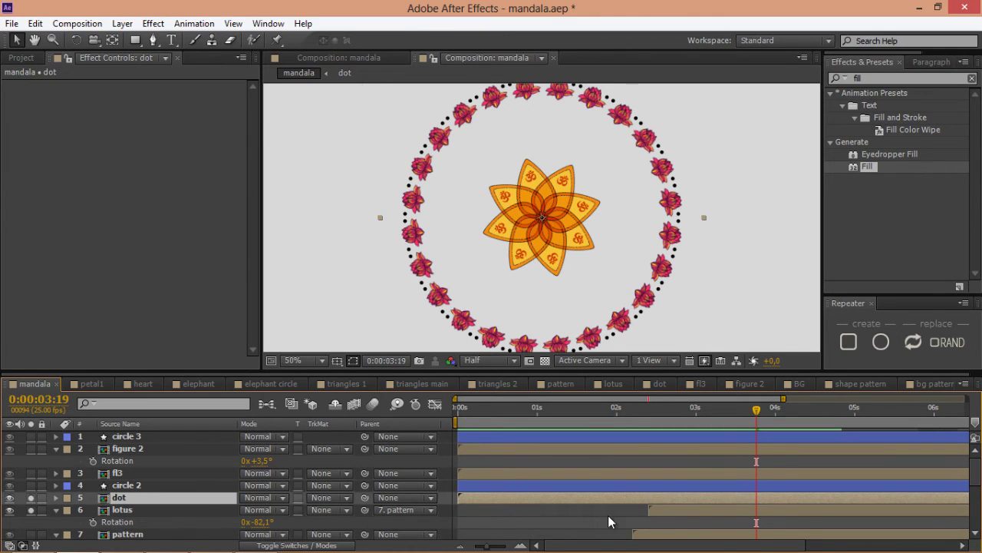
pyautogui.click(712, 412)
pyautogui.moveTo(713, 411); pyautogui.dragTo(728, 411)
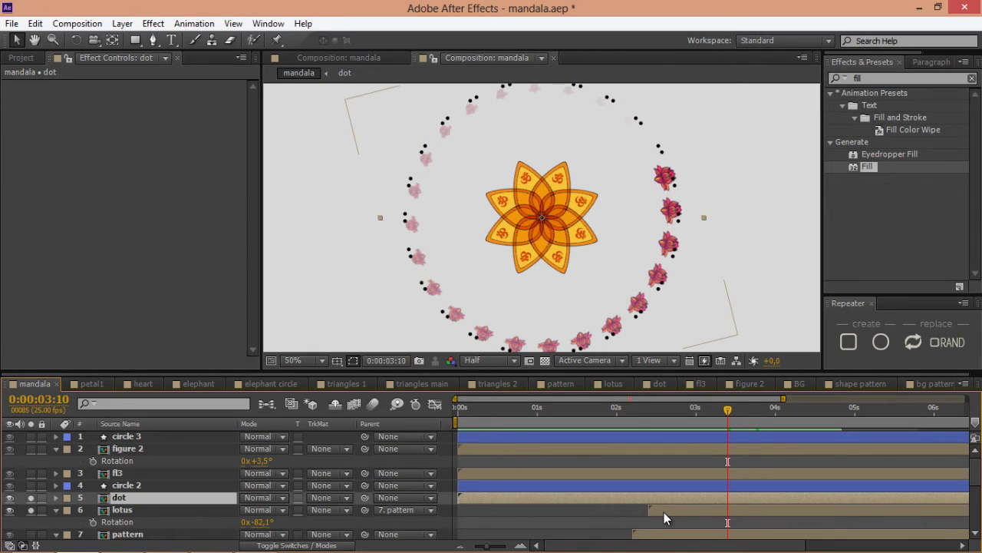
pyautogui.hotkey('alt', '[')
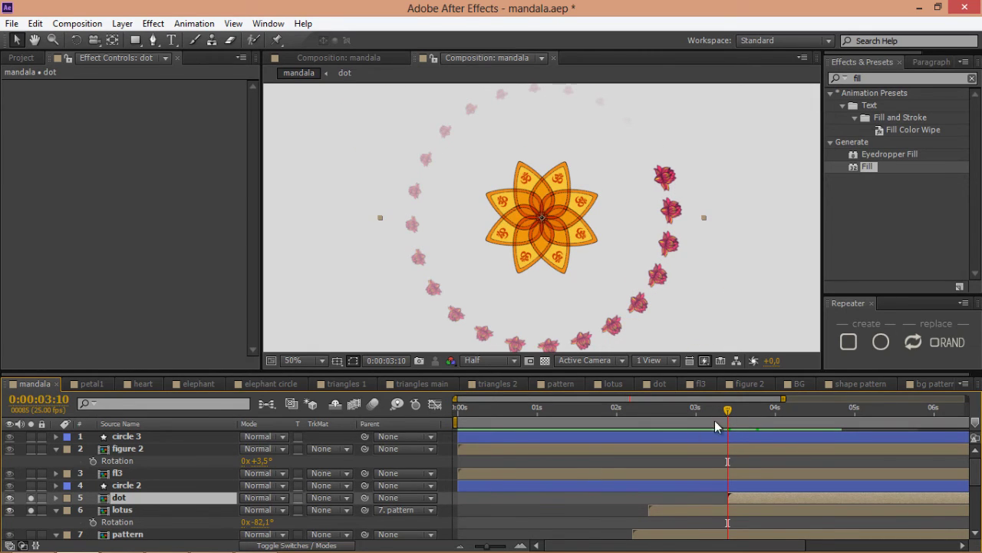
# Step to 0:00:05:06, where the dots sit evenly between the lotuses, and parent the dot layer to the lotus layer.
pyautogui.moveTo(745, 427); pyautogui.dragTo(878, 420)
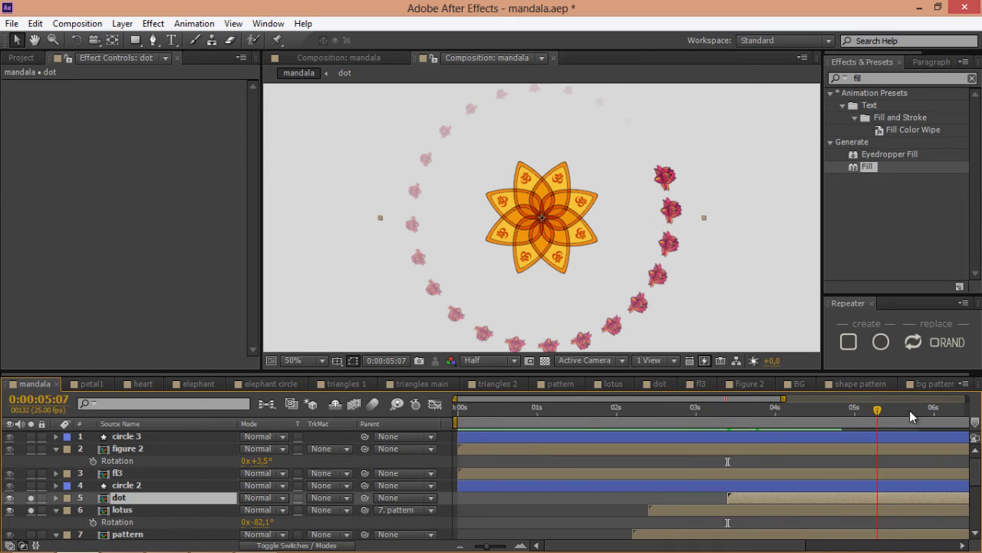
pyautogui.click(913, 417)
pyautogui.moveTo(770, 545); pyautogui.dragTo(803, 545)
pyautogui.click(809, 421)
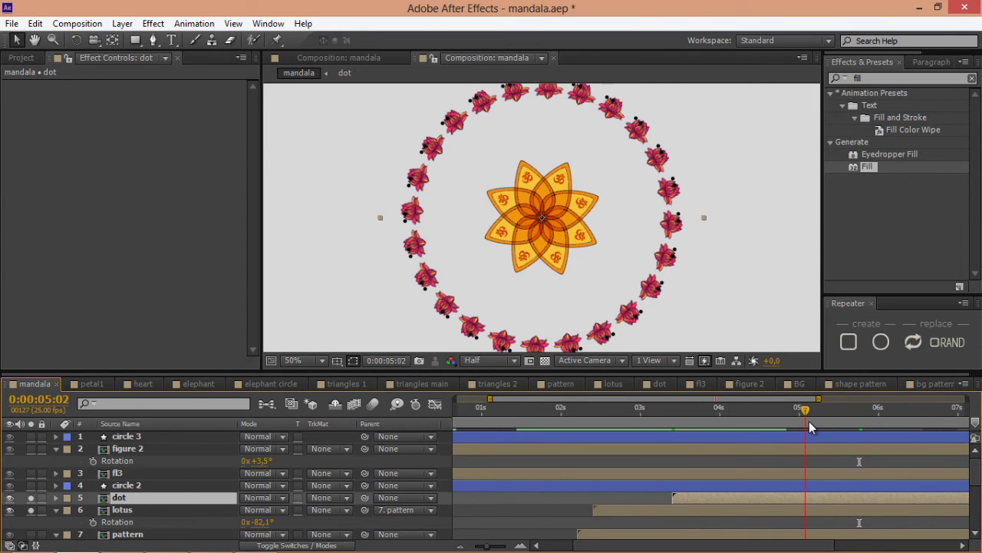
pyautogui.click(795, 418)
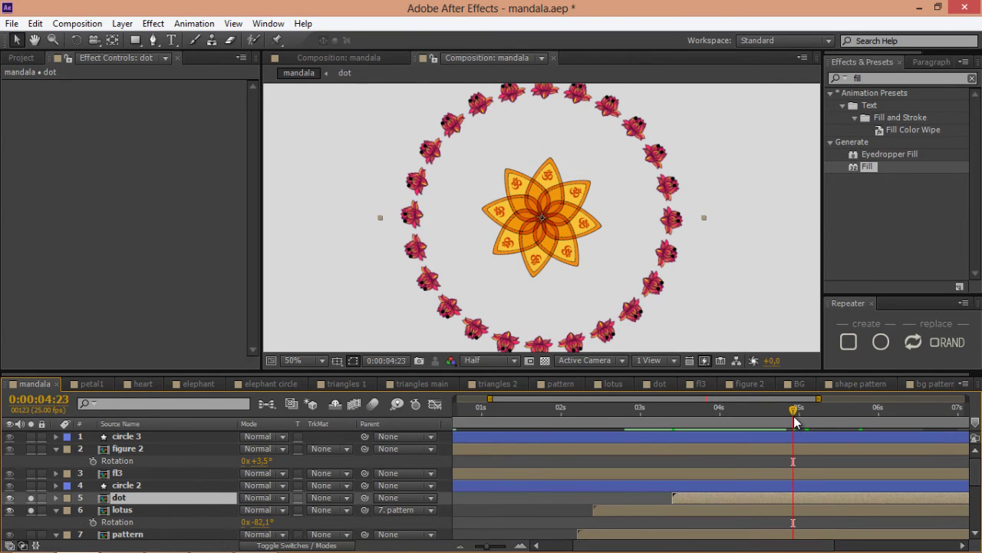
pyautogui.press('pagedown')
pyautogui.press('pagedown')
pyautogui.press('pagedown')
pyautogui.press('pagedown')
pyautogui.press('pagedown')
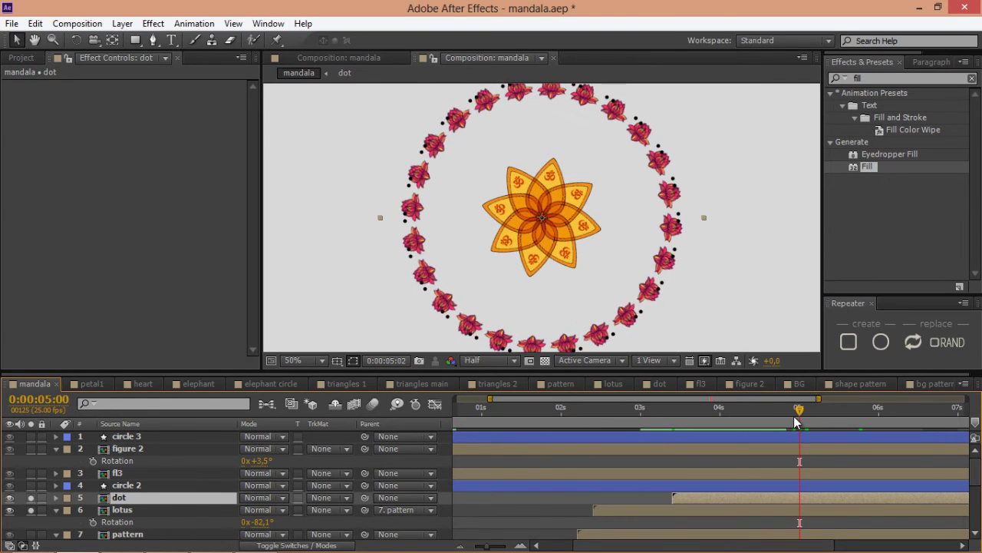
pyautogui.press('pagedown')
pyautogui.press('pagedown')
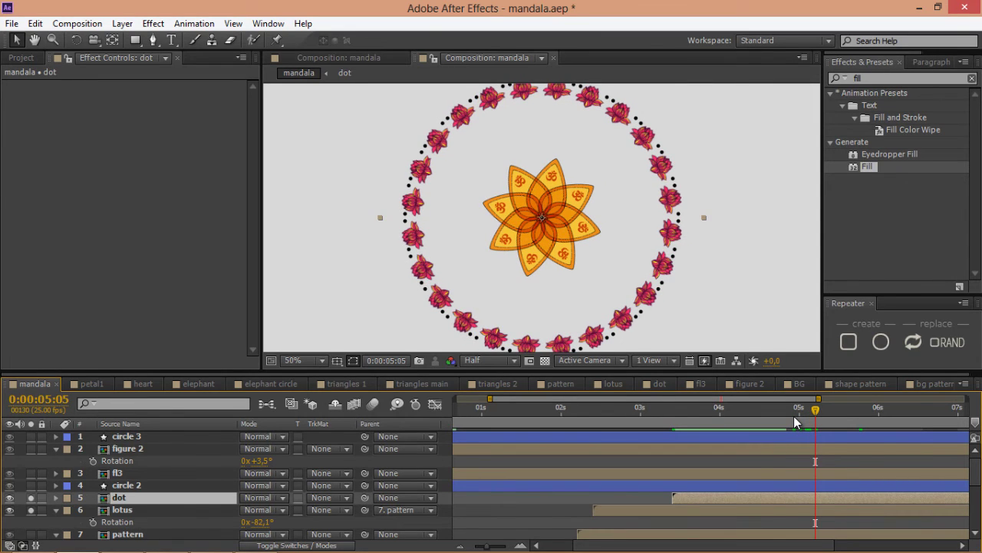
pyautogui.press('pagedown')
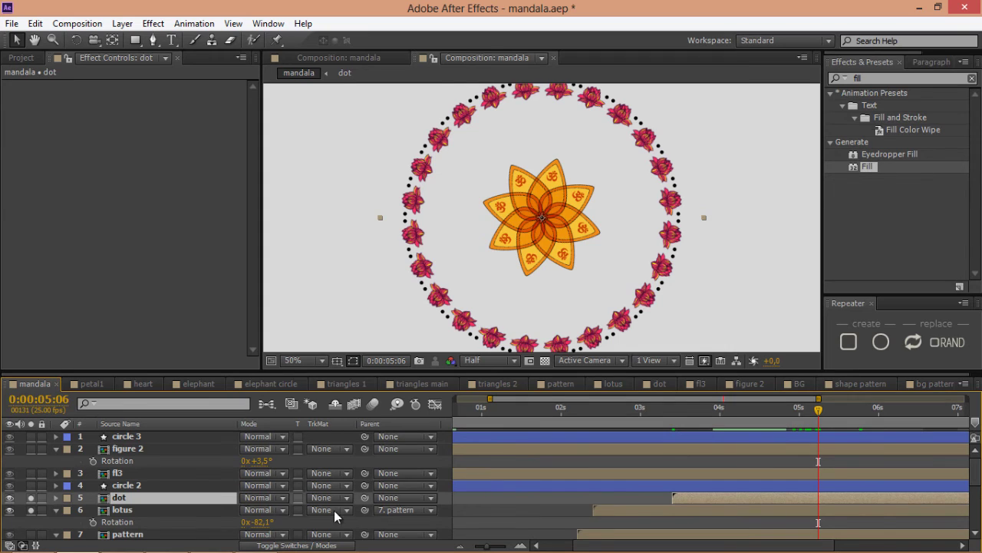
pyautogui.moveTo(364, 500); pyautogui.dragTo(128, 513)
# In the dot composition, run Sequencer.jsx with a 1-frame offset on the layers from element 0.24 up to element 0.12.
pyautogui.doubleClick(142, 499)
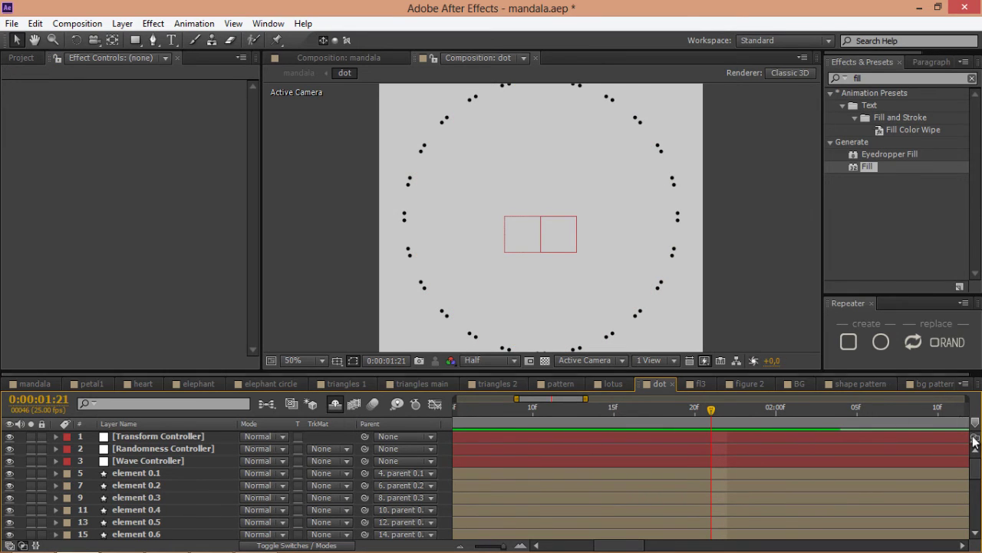
pyautogui.scroll(-6, 975, 442)
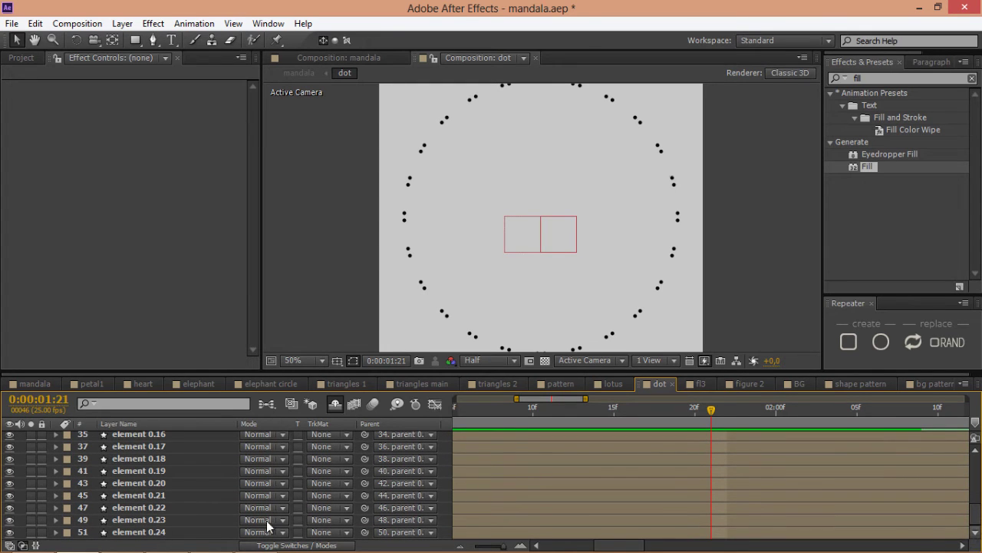
pyautogui.click(147, 532)
pyautogui.moveTo(977, 519)
pyautogui.mouseDown()
pyautogui.moveTo(977, 496)
pyautogui.moveTo(977, 505)
pyautogui.mouseUp()
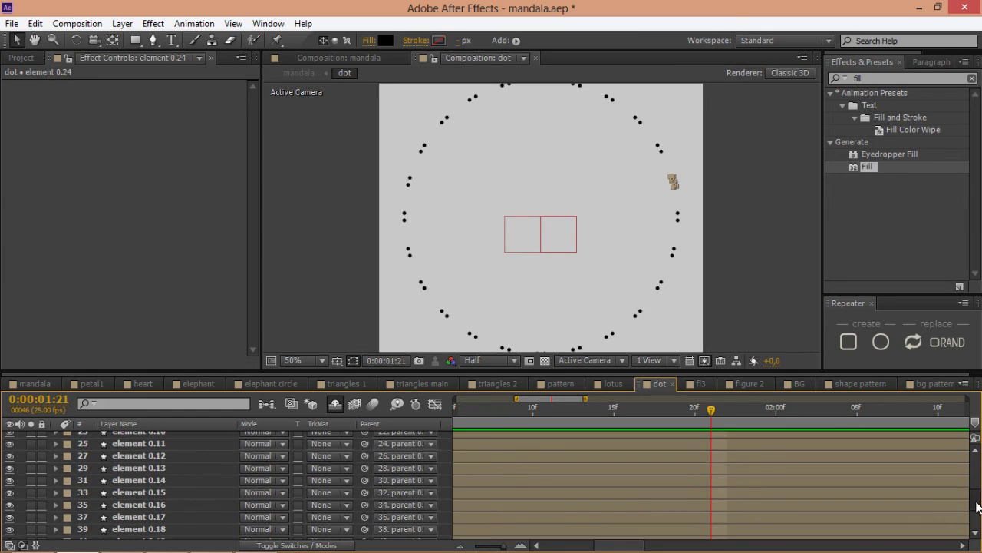
pyautogui.keyDown('shift'); pyautogui.click(119, 457); pyautogui.keyUp('shift')
pyautogui.scroll(-5, 175, 479)
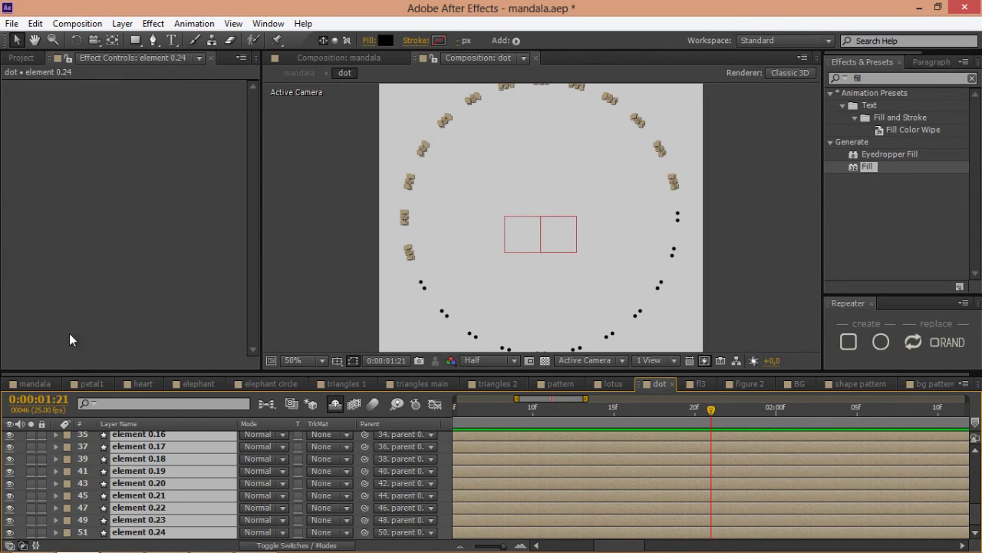
pyautogui.click(12, 23)
pyautogui.moveTo(115, 398)
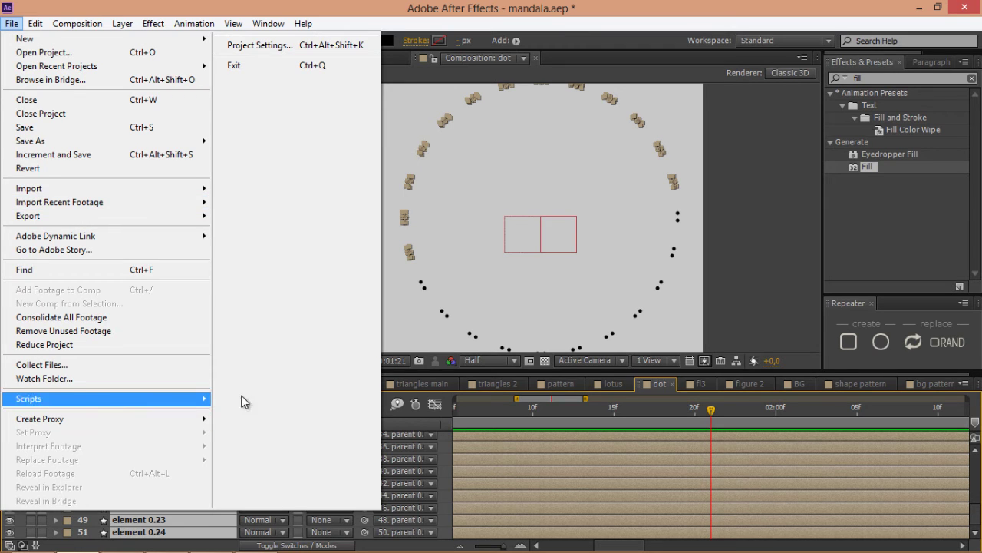
pyautogui.moveTo(241, 402)
pyautogui.click(281, 218)
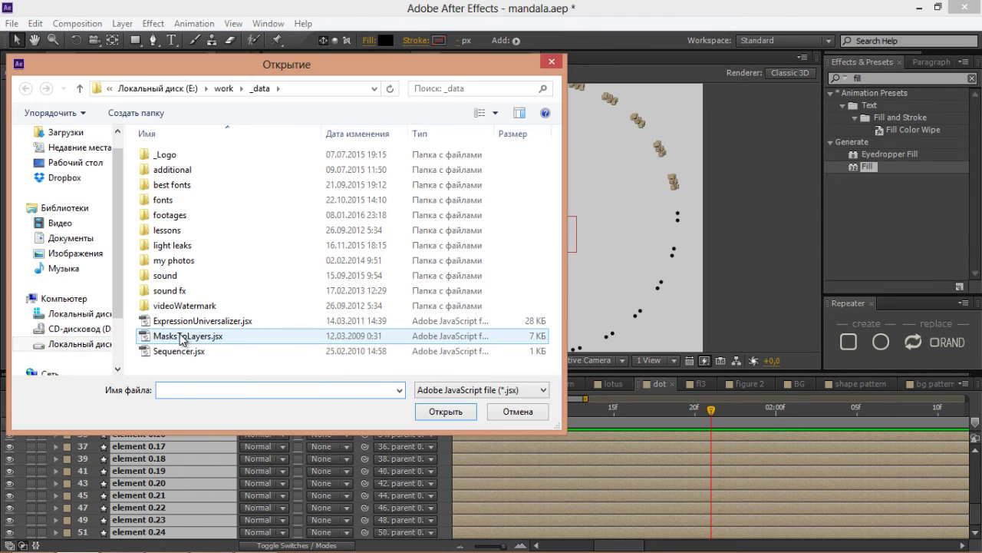
pyautogui.doubleClick(179, 350)
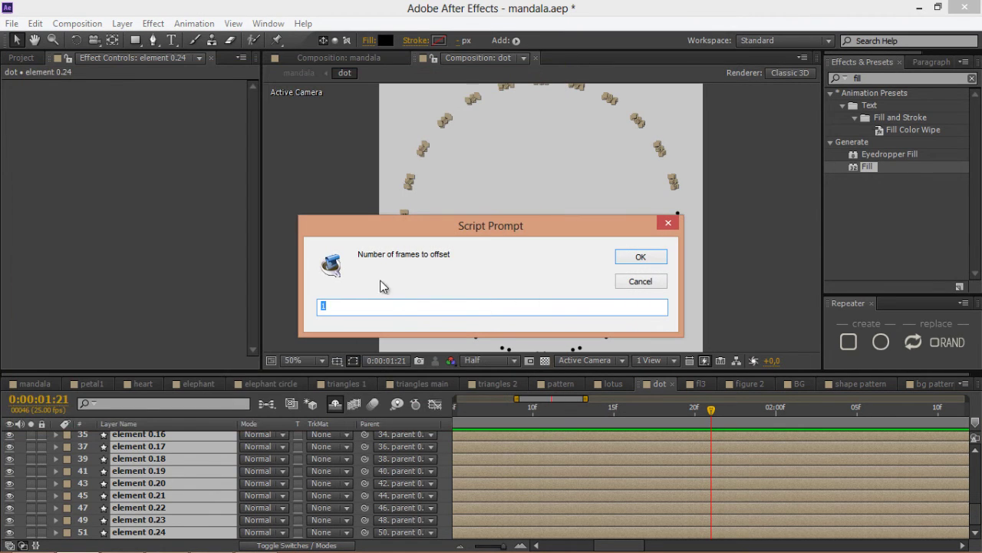
pyautogui.click(636, 261)
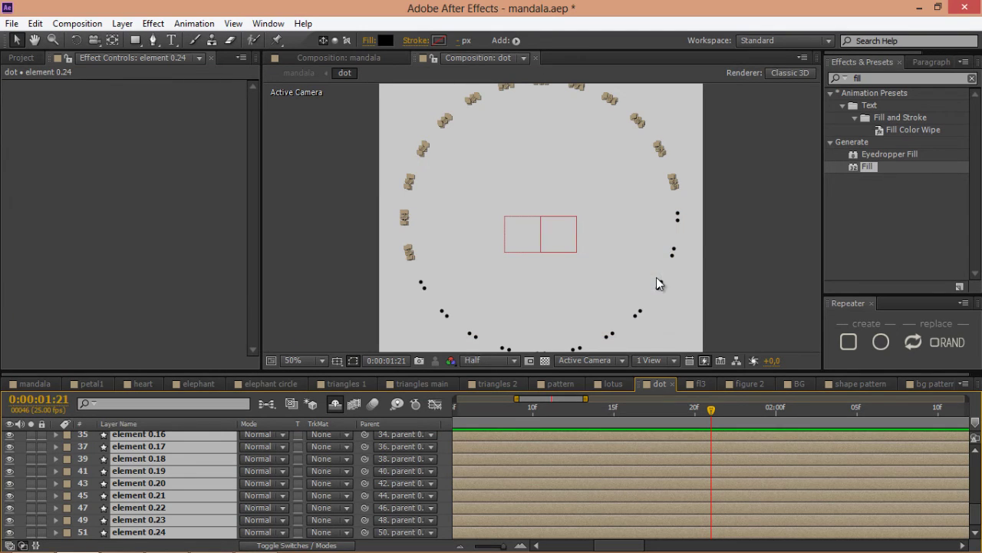
pyautogui.moveTo(617, 545); pyautogui.dragTo(563, 548)
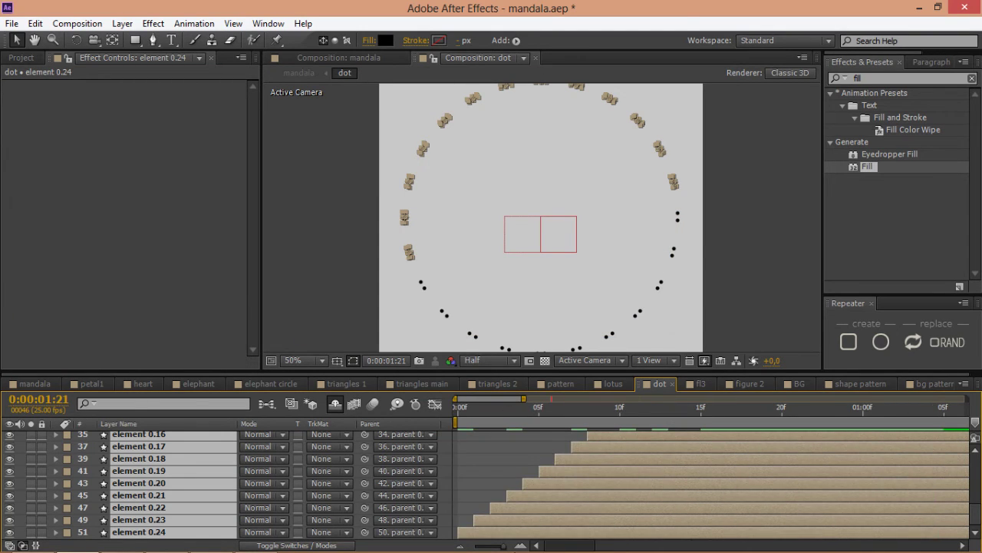
pyautogui.scroll(2, 542, 504)
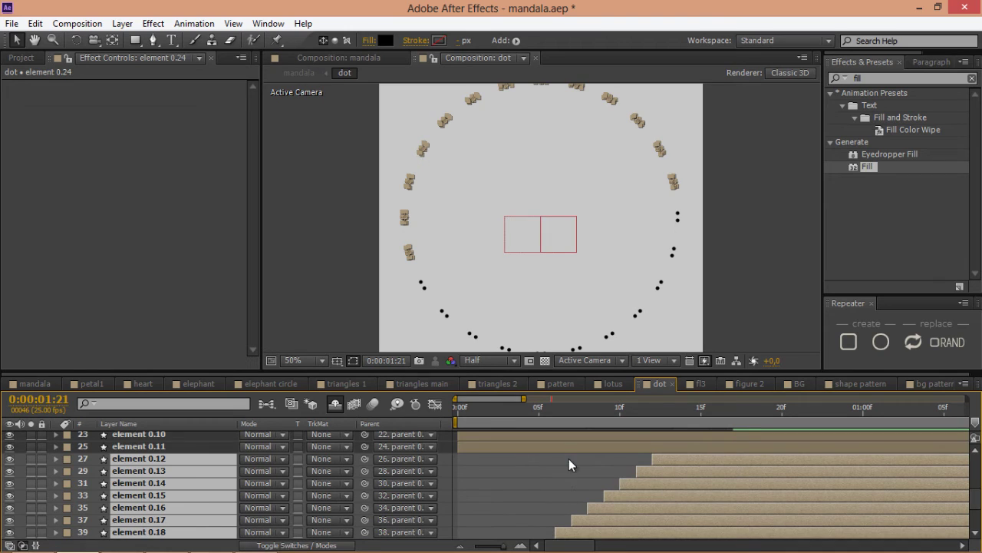
pyautogui.click(511, 479)
# Run Sequencer.jsx with a 1-frame offset on the layers element 0.1 to element 0.11 and preview the dot animation from the start.
pyautogui.scroll(4, 510, 479)
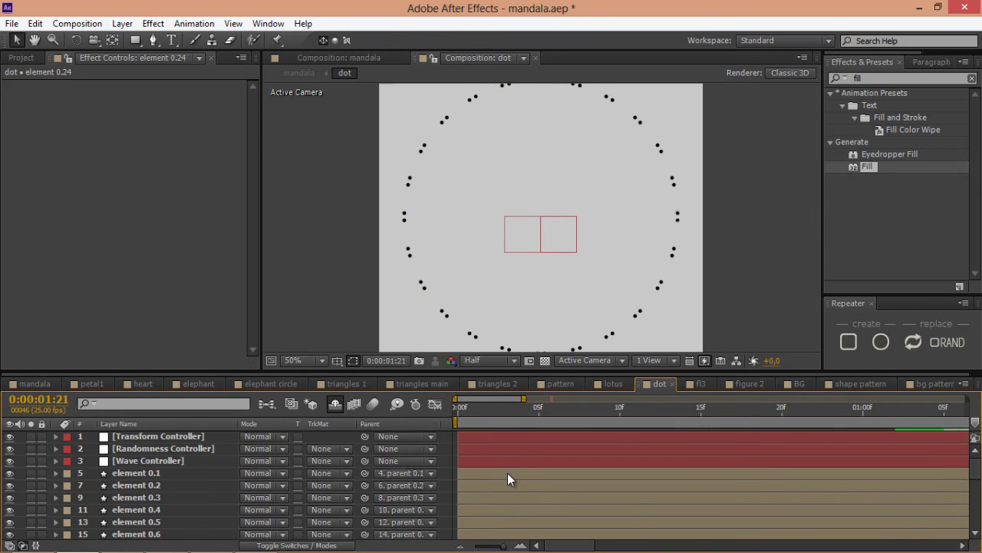
pyautogui.click(508, 473)
pyautogui.scroll(-2, 510, 476)
pyautogui.scroll(-2, 510, 479)
pyautogui.keyDown('shift'); pyautogui.click(509, 486); pyautogui.keyUp('shift')
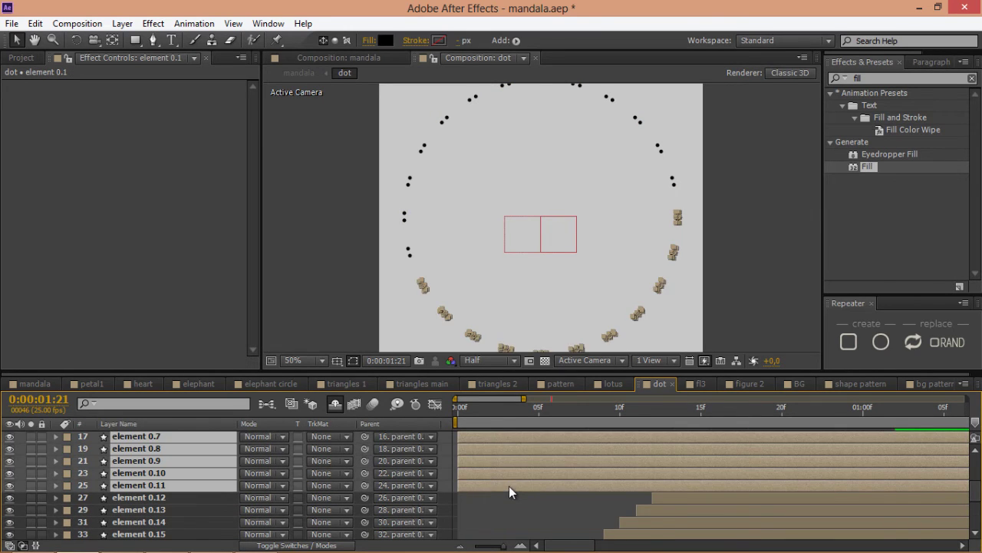
pyautogui.click(11, 23)
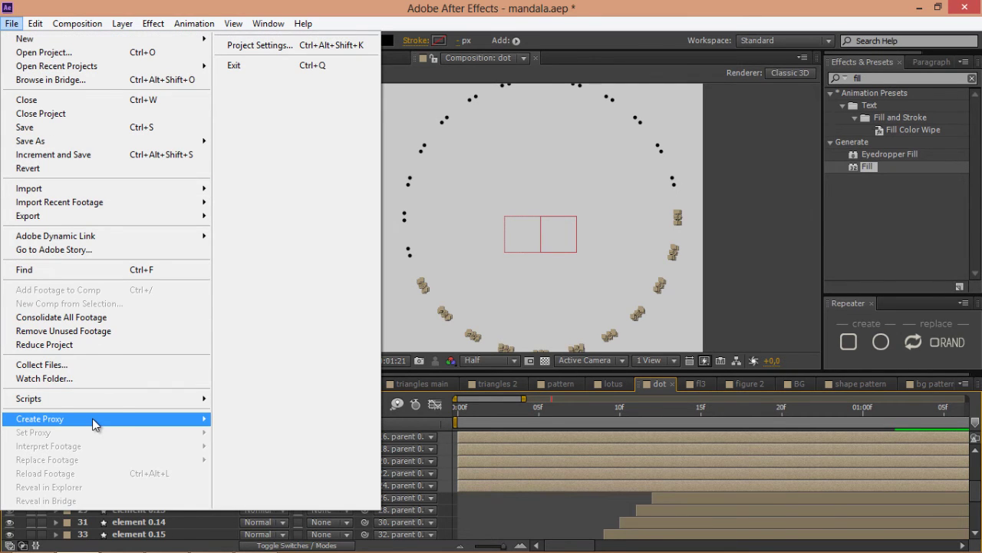
pyautogui.moveTo(131, 399)
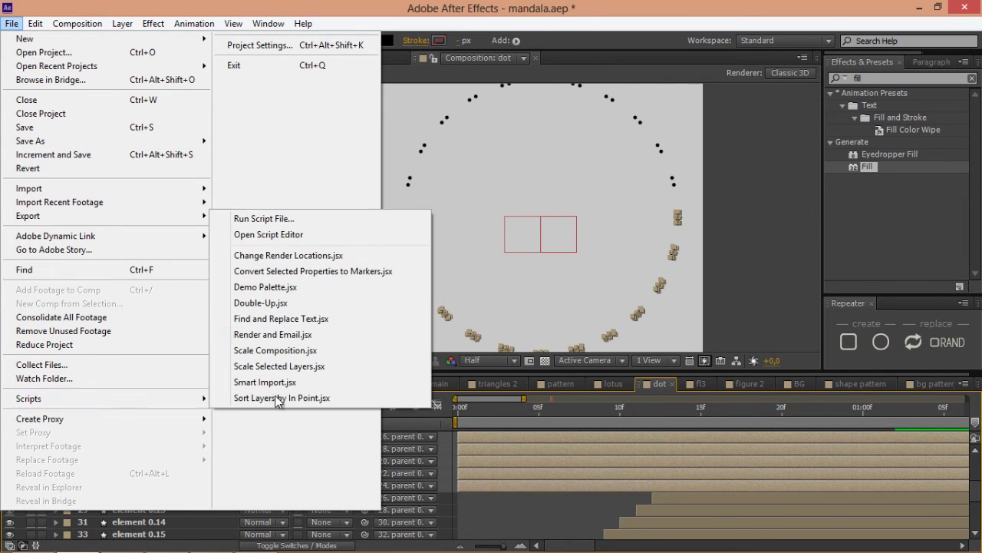
pyautogui.click(290, 222)
pyautogui.doubleClick(231, 355)
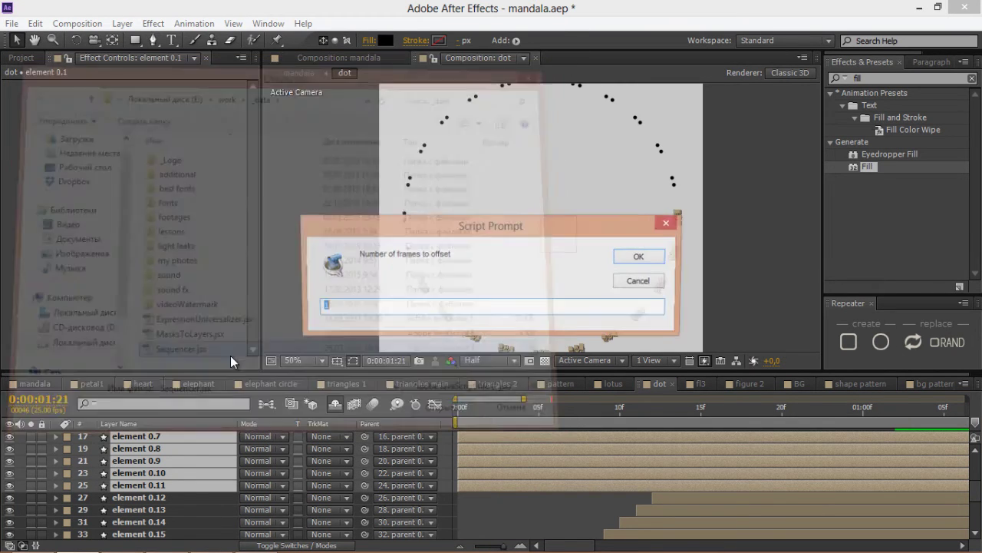
pyautogui.click(637, 258)
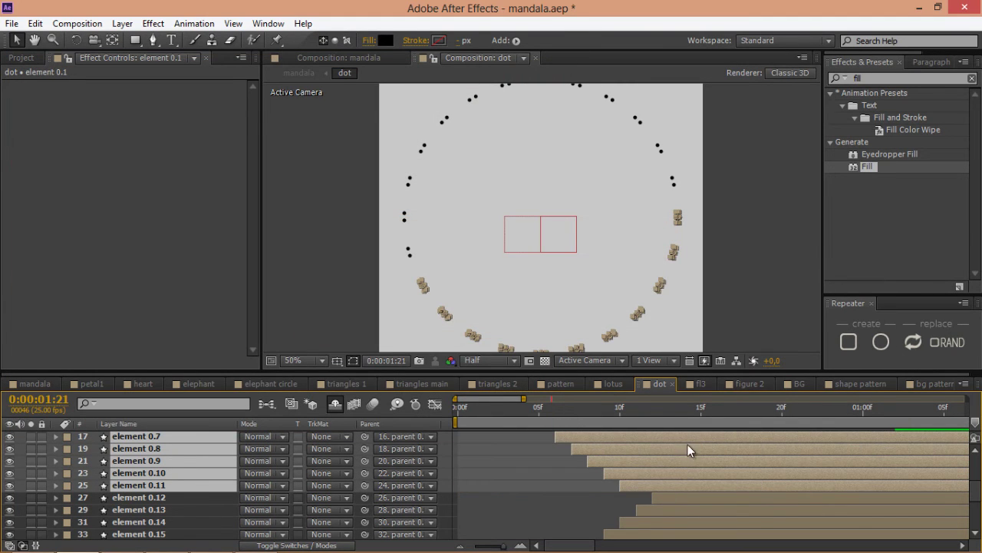
pyautogui.click(641, 491)
pyautogui.moveTo(544, 410); pyautogui.dragTo(461, 410)
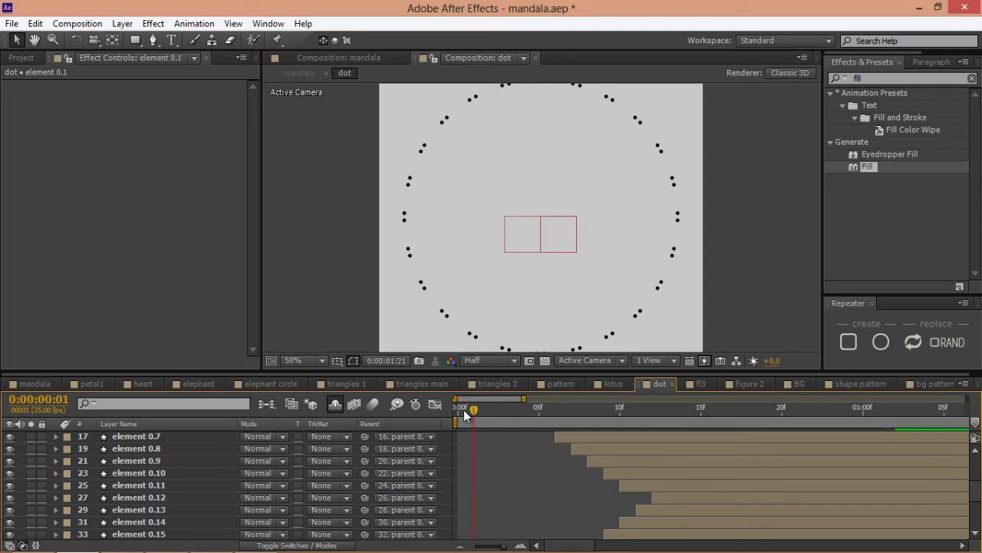
pyautogui.press('space')
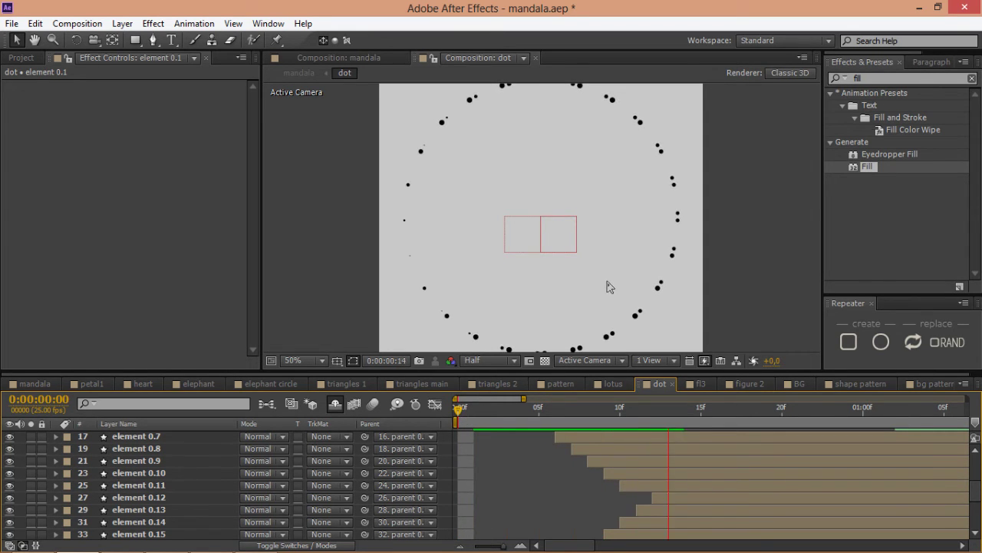
# Back in the mandala composition at 0:00:04:10, apply a Fill effect to the dot layer and sample its color from a yellow petal.
pyautogui.click(31, 383)
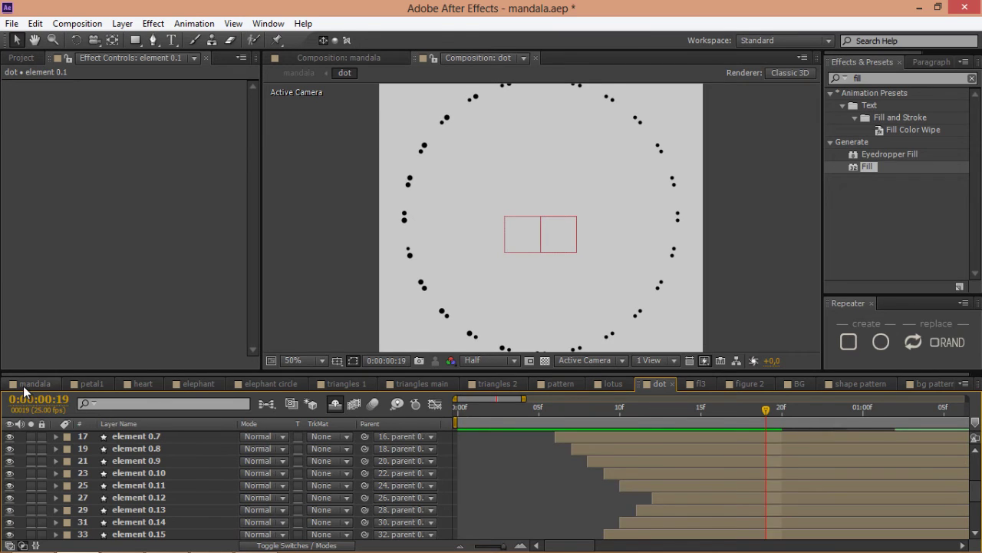
pyautogui.moveTo(733, 410); pyautogui.dragTo(751, 410)
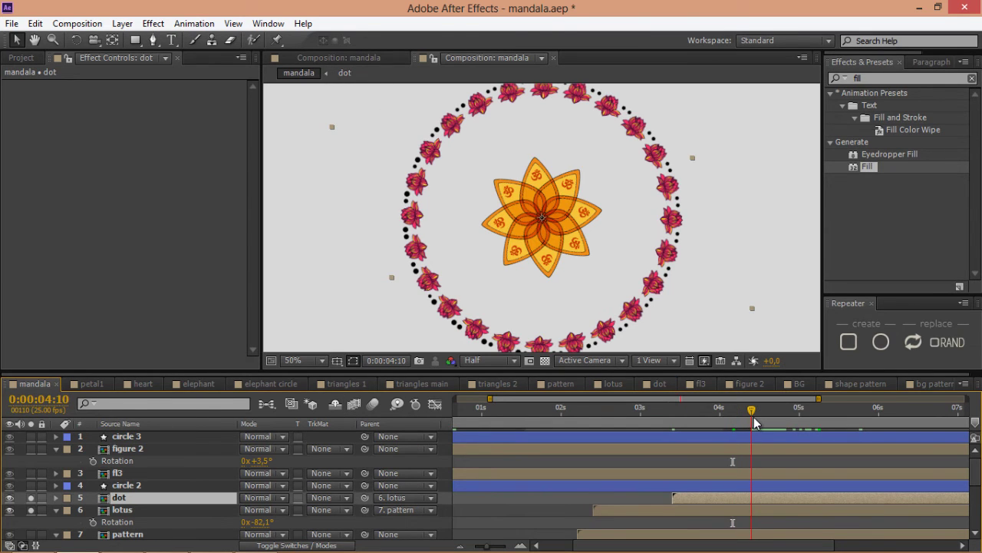
pyautogui.doubleClick(869, 167)
pyautogui.click(168, 122)
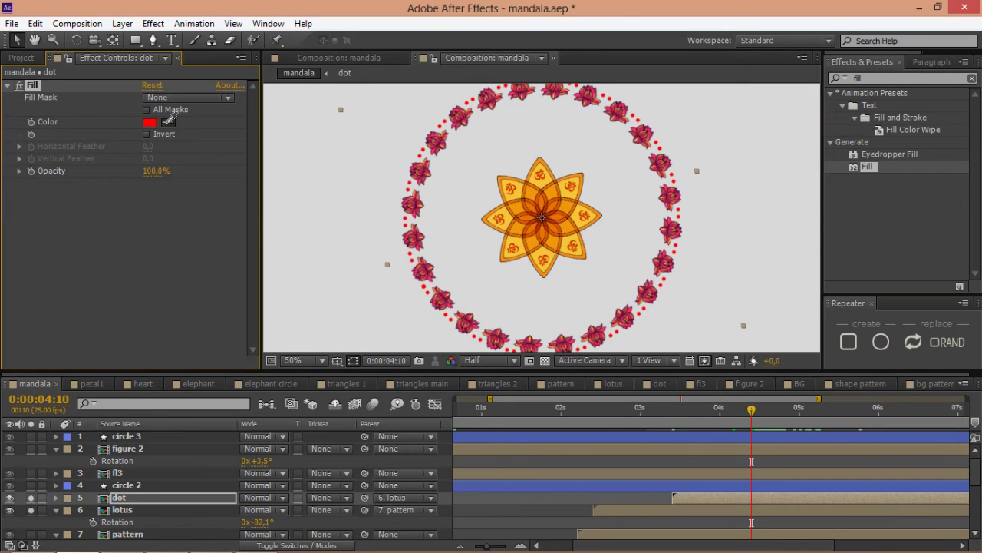
pyautogui.click(514, 247)
pyautogui.click(704, 411)
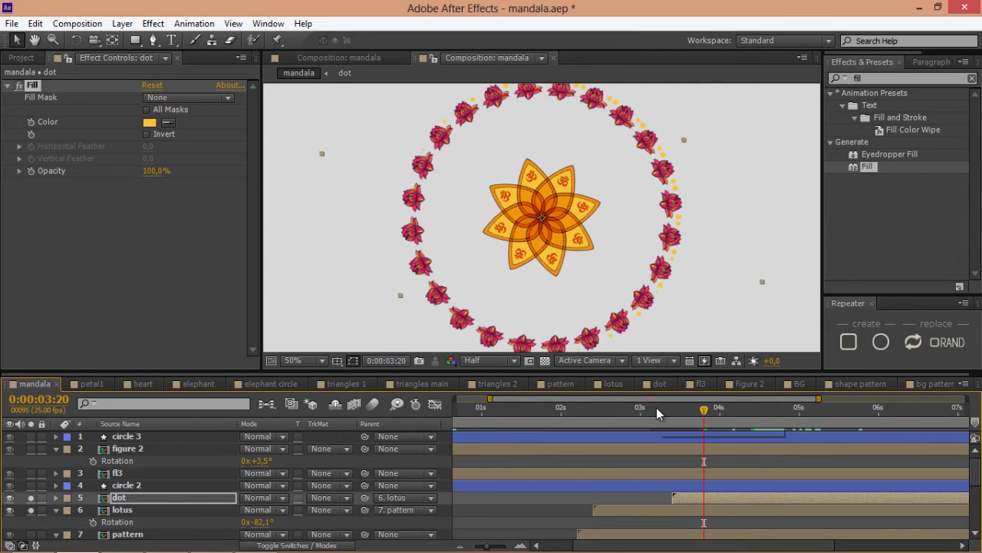
# Set the mandala composition's background color to gray 6F6F6F and scrub from 0:00:03:24 to 0:00:04:13 to check the dots.
pyautogui.hotkey('ctrl', 'k')
pyautogui.click(432, 354)
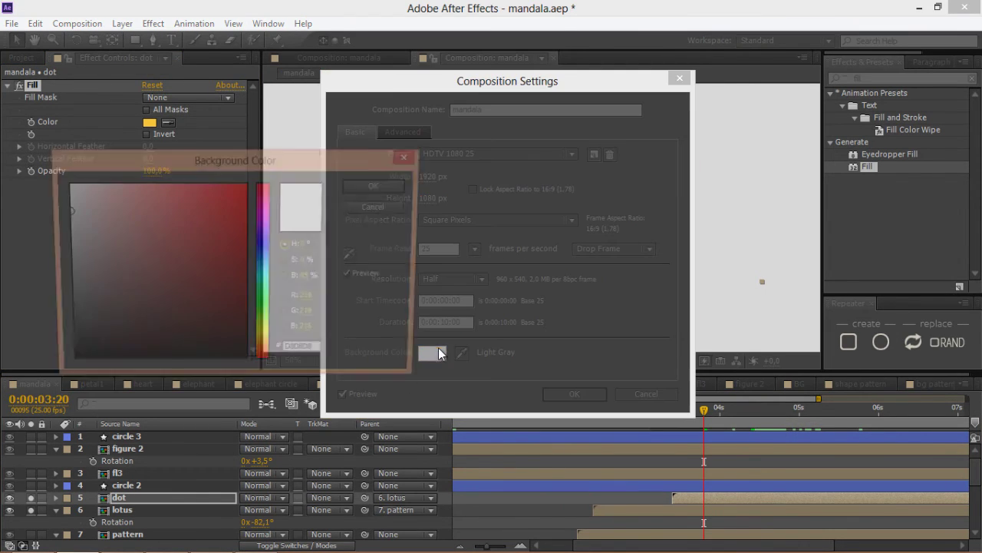
pyautogui.click(69, 264)
pyautogui.moveTo(50, 285); pyautogui.dragTo(49, 286)
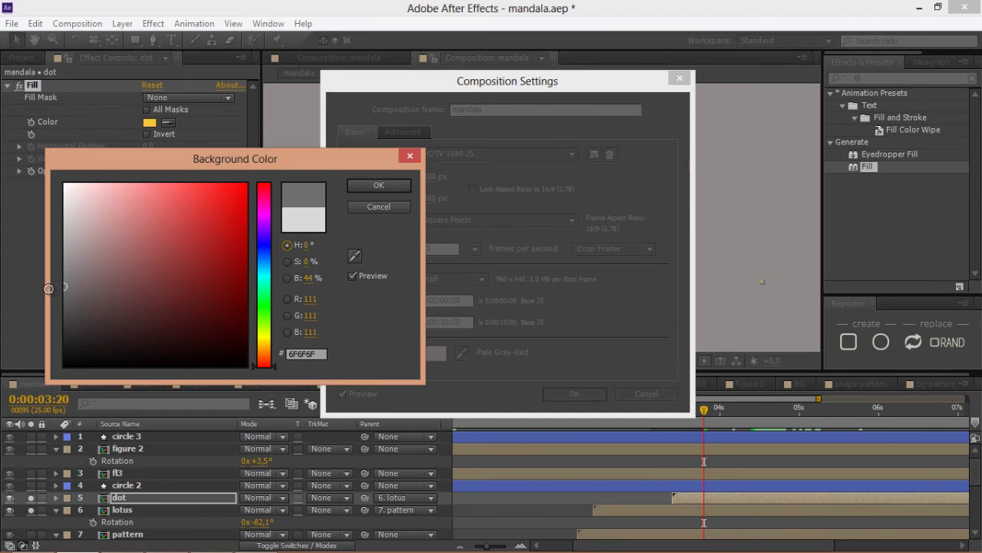
pyautogui.click(379, 184)
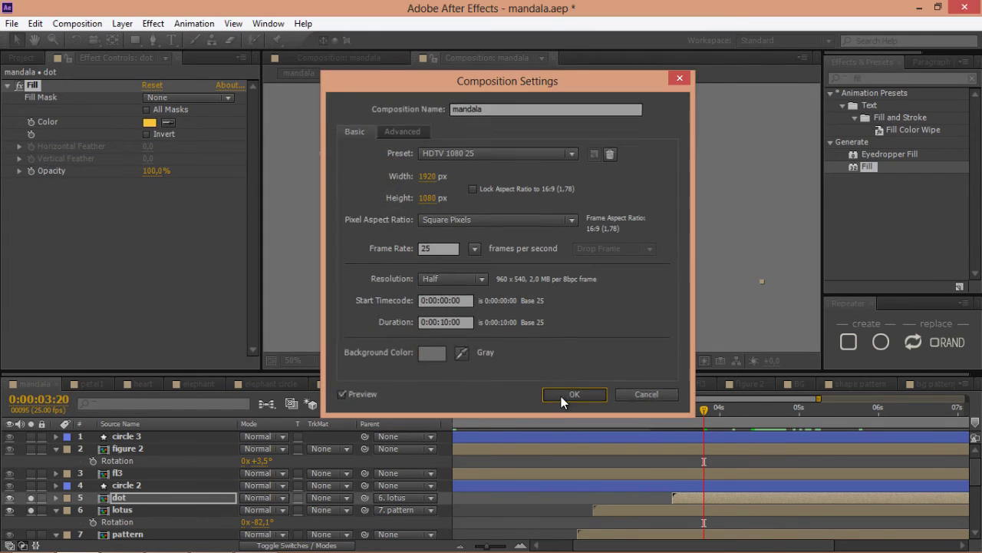
pyautogui.click(561, 396)
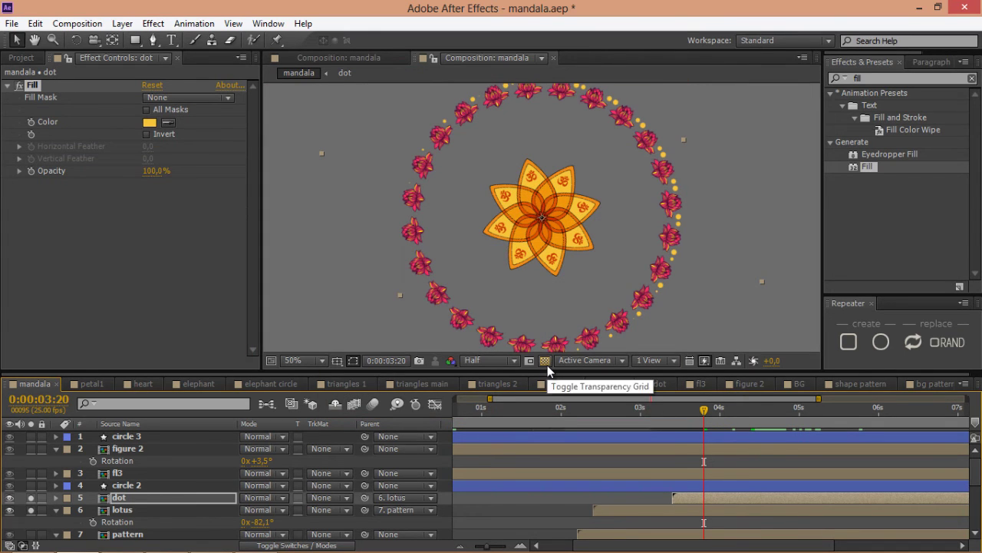
pyautogui.click(717, 412)
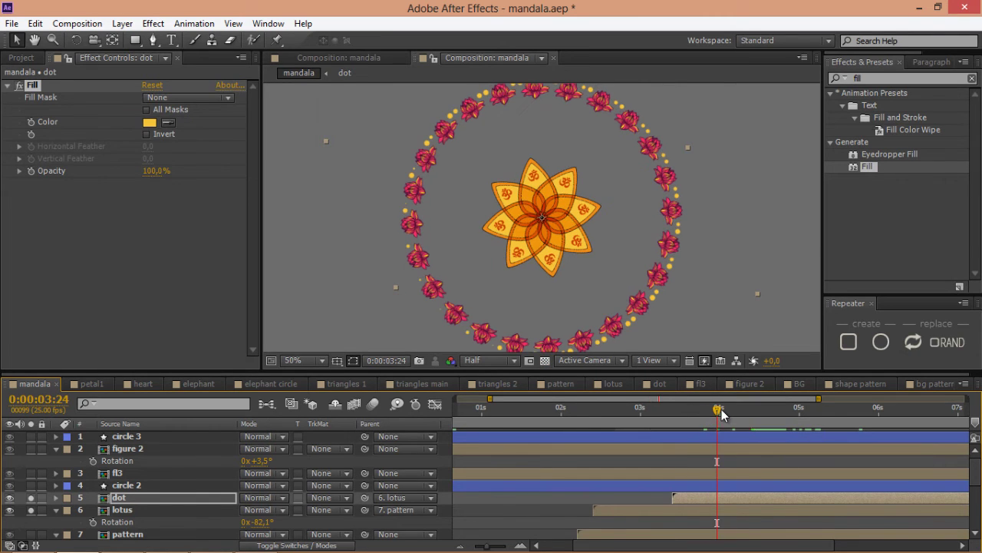
pyautogui.moveTo(719, 410); pyautogui.dragTo(739, 413)
pyautogui.click(763, 414)
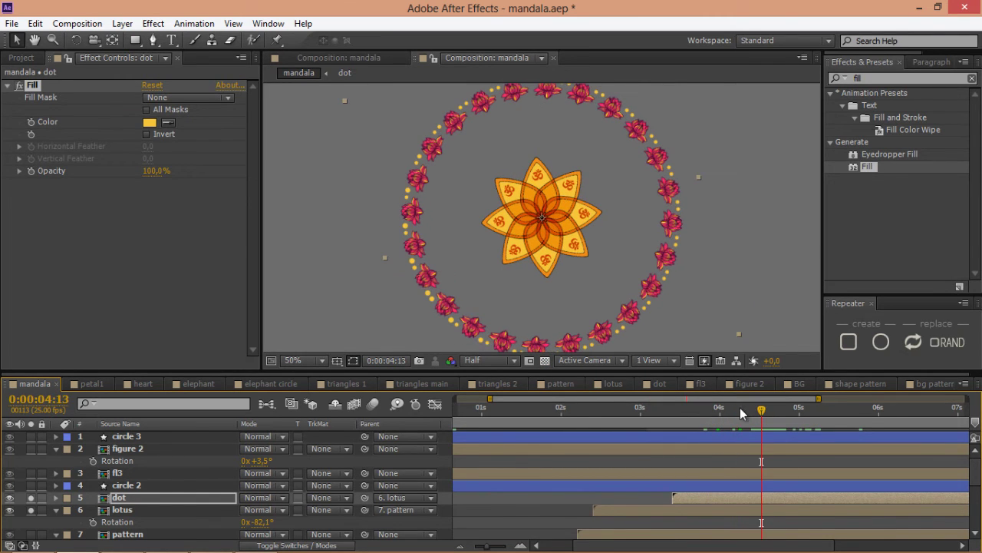
# Solo the circle 2 layer and add Trim Paths to its contents.
pyautogui.click(135, 486)
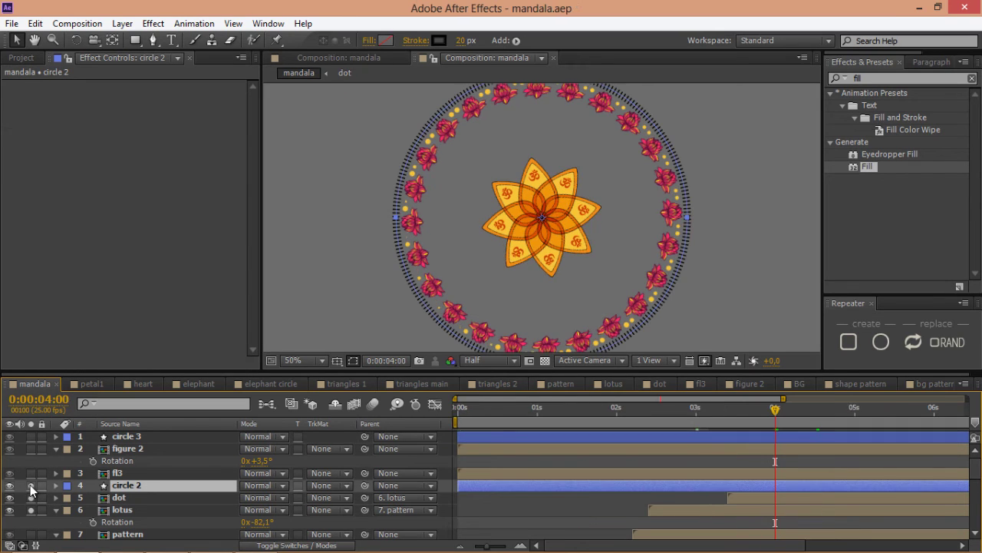
pyautogui.click(56, 486)
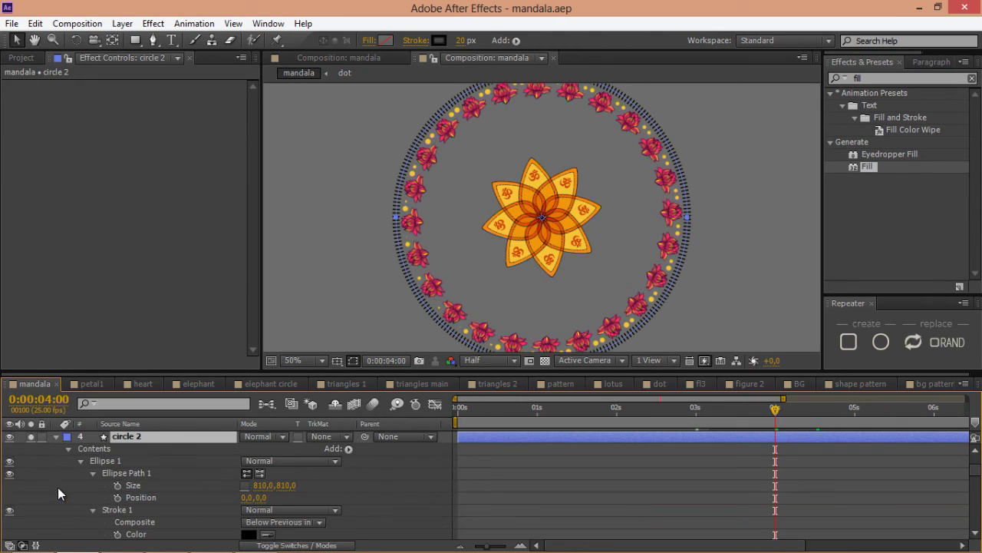
pyautogui.click(81, 461)
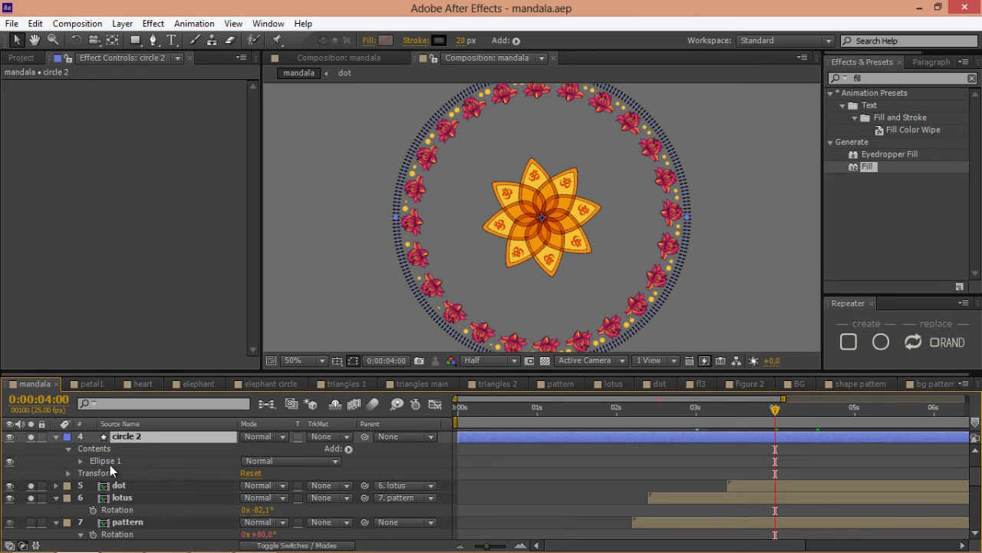
pyautogui.click(350, 449)
pyautogui.click(398, 372)
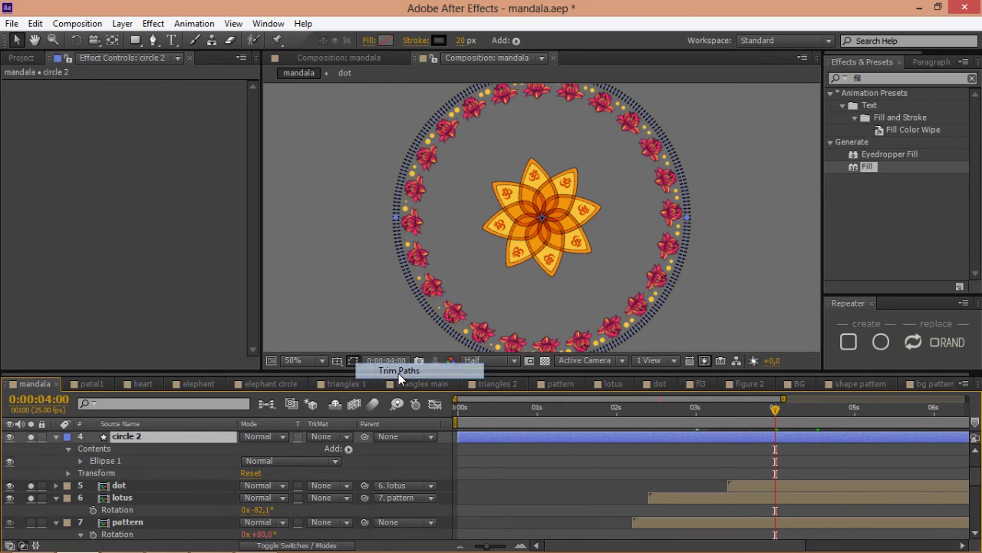
# At 0:00:03:00, keyframe the End value of circle 2's Trim Paths and apply Easy Ease to that keyframe.
pyautogui.moveTo(774, 411); pyautogui.dragTo(695, 451)
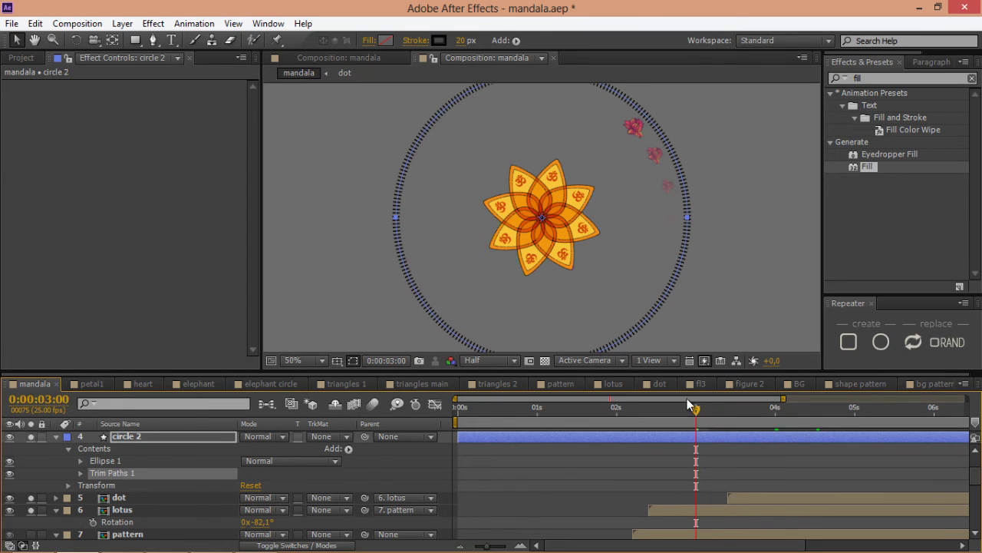
pyautogui.click(80, 472)
pyautogui.click(105, 498)
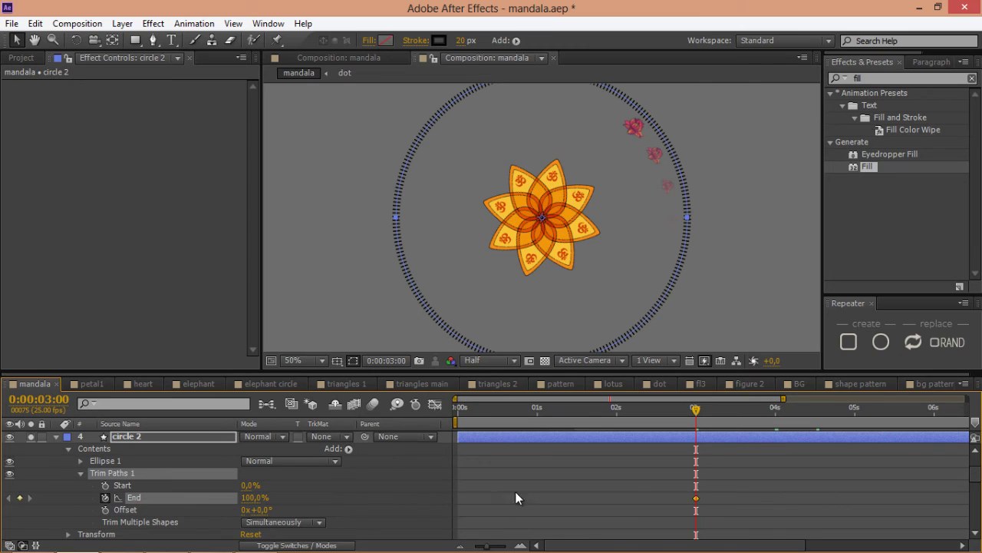
pyautogui.rightClick(697, 497)
pyautogui.moveTo(698, 486)
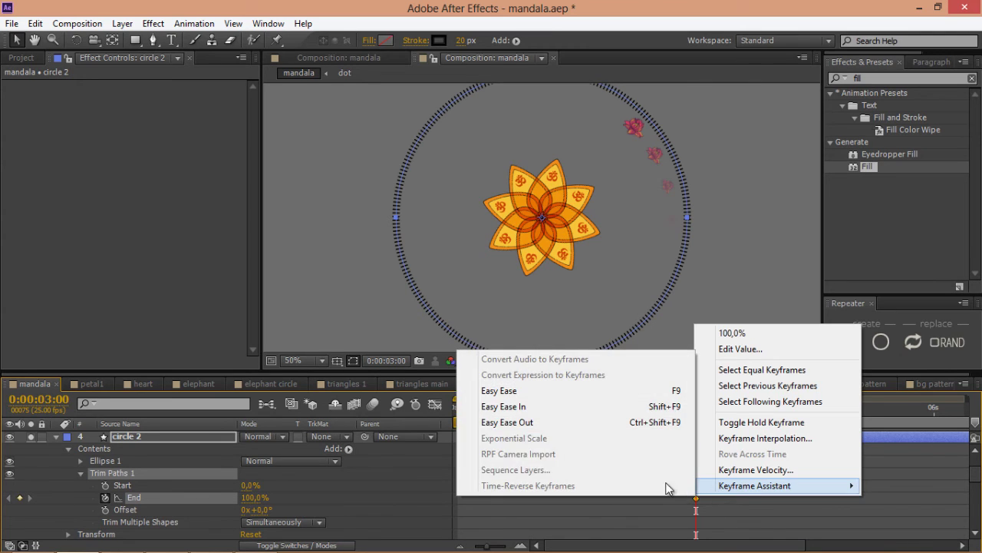
pyautogui.click(499, 391)
# Add a 100% End keyframe at 0:00:04:15 and set the End keyframe at 0:00:03:00 to 0%.
pyautogui.click(795, 411)
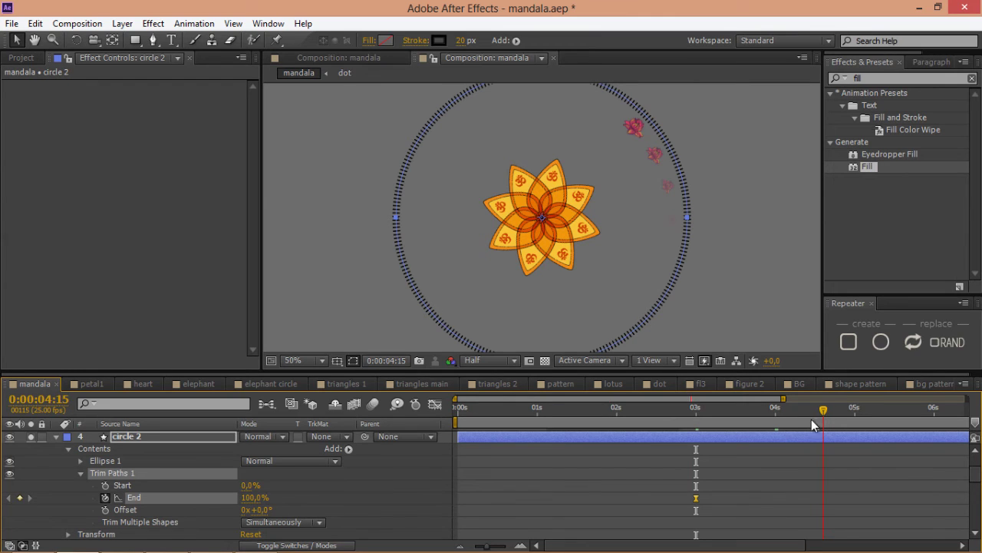
pyautogui.click(20, 498)
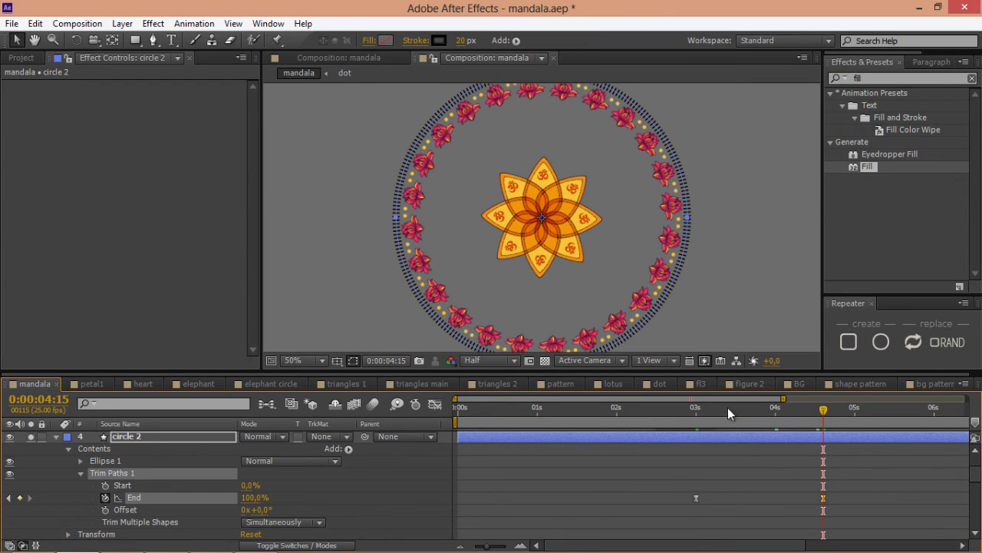
pyautogui.click(703, 414)
pyautogui.click(696, 421)
pyautogui.click(254, 498)
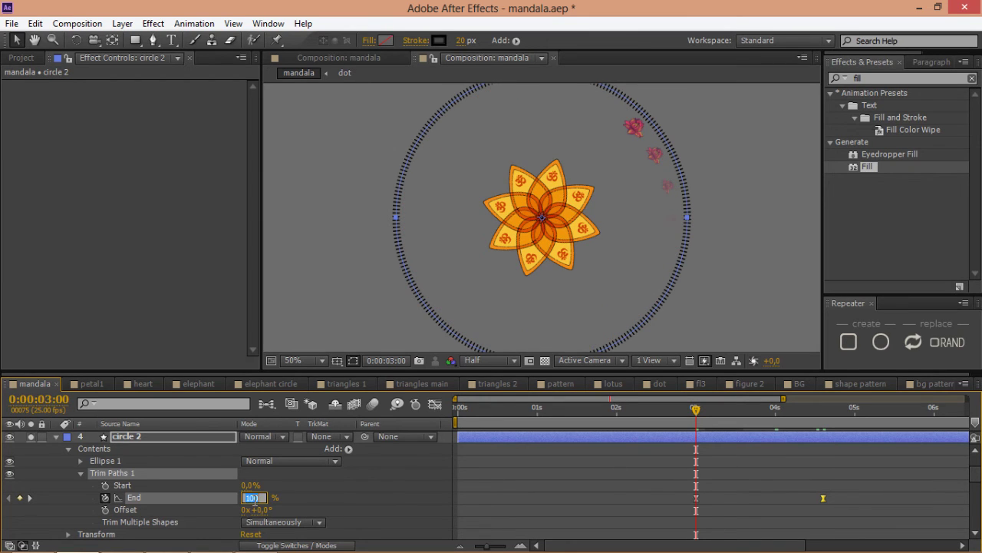
pyautogui.write('0')
pyautogui.press('Return')
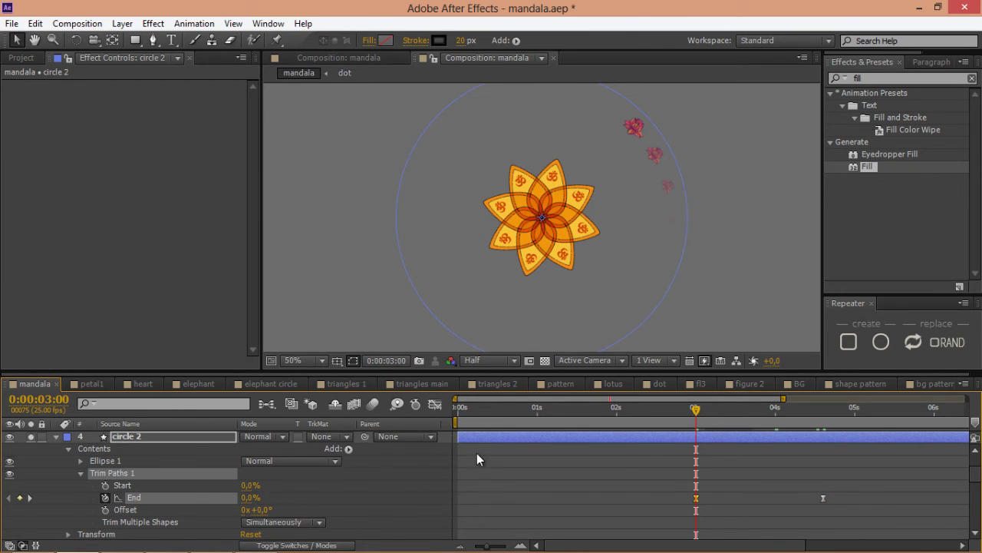
# Lengthen the incoming ease handle of the End keyframe at 0:00:04:15 in the graph so the trim slows down gradually.
pyautogui.click(435, 405)
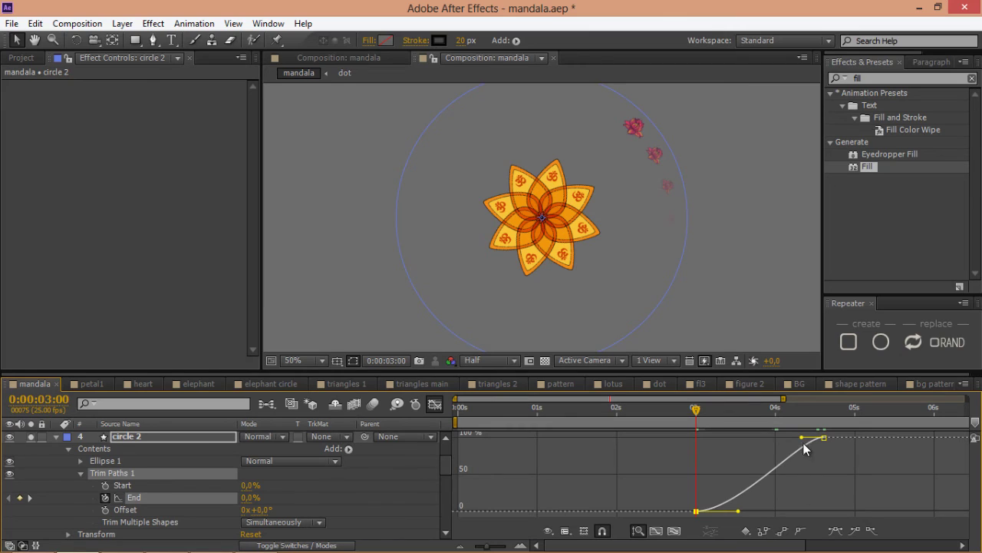
pyautogui.moveTo(803, 440); pyautogui.dragTo(741, 445)
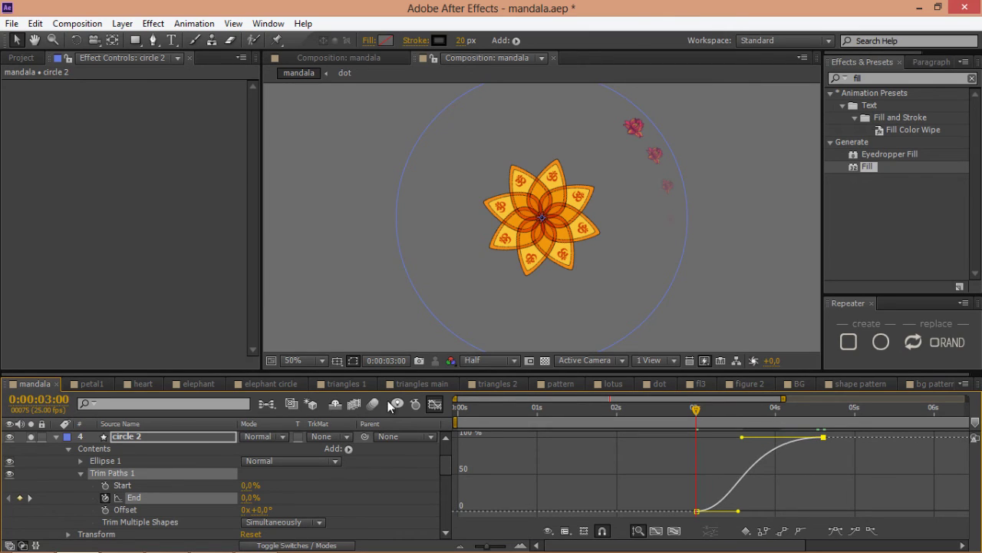
pyautogui.click(435, 406)
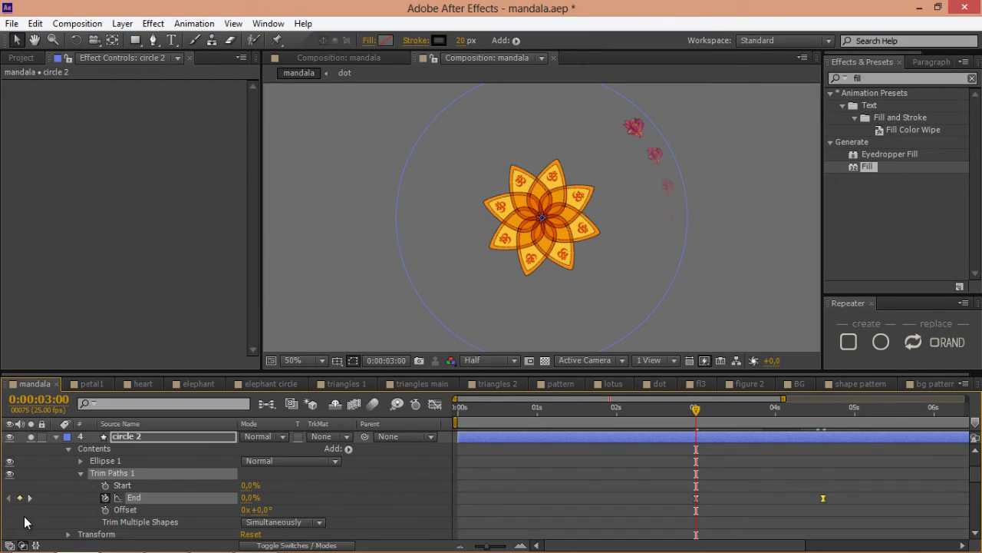
# Add the expression -10*time to the Offset of circle 2's Trim Paths.
pyautogui.keyDown('alt'); pyautogui.click(105, 510); pyautogui.keyUp('alt')
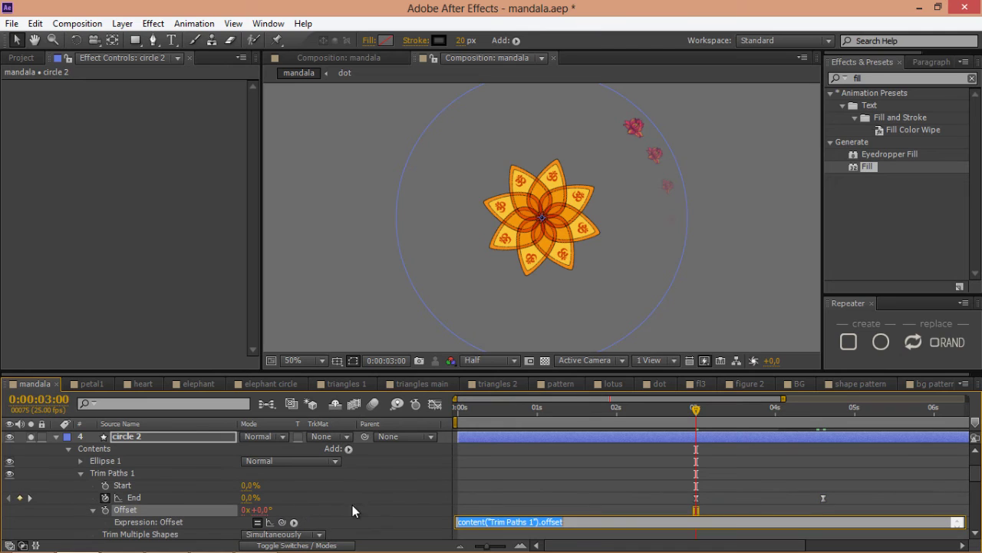
pyautogui.write('-10*time')
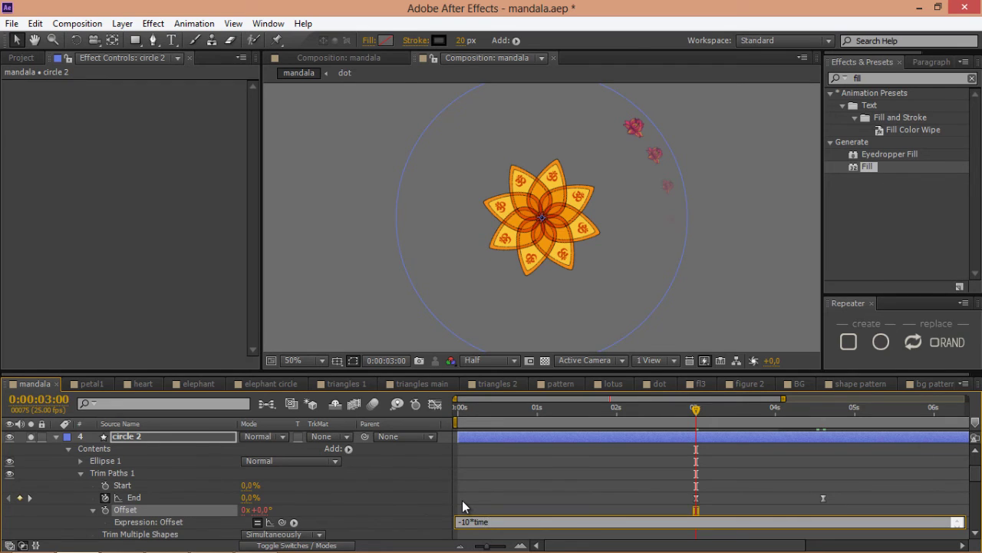
pyautogui.click(462, 500)
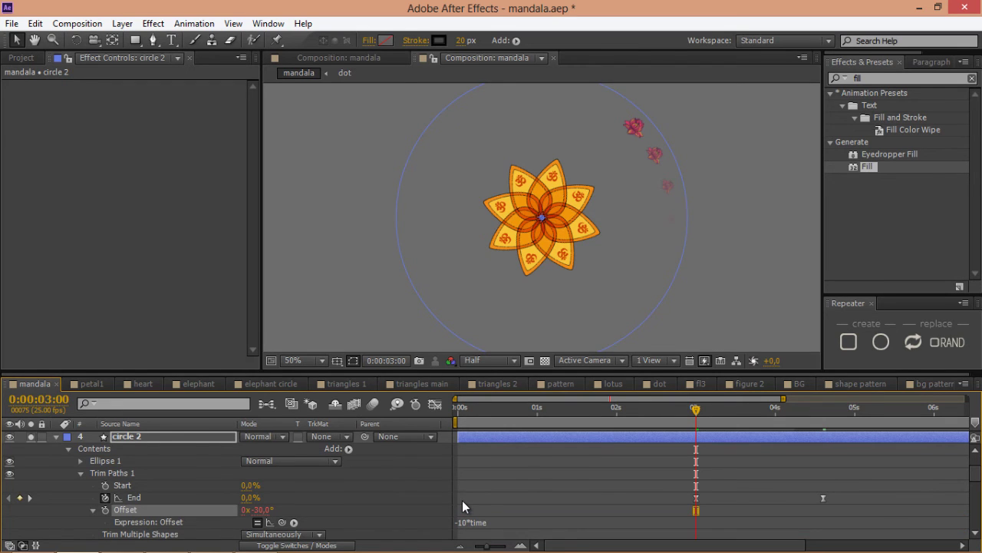
# Change circle 2's stroke color to near-white F4F4F4.
pyautogui.click(438, 39)
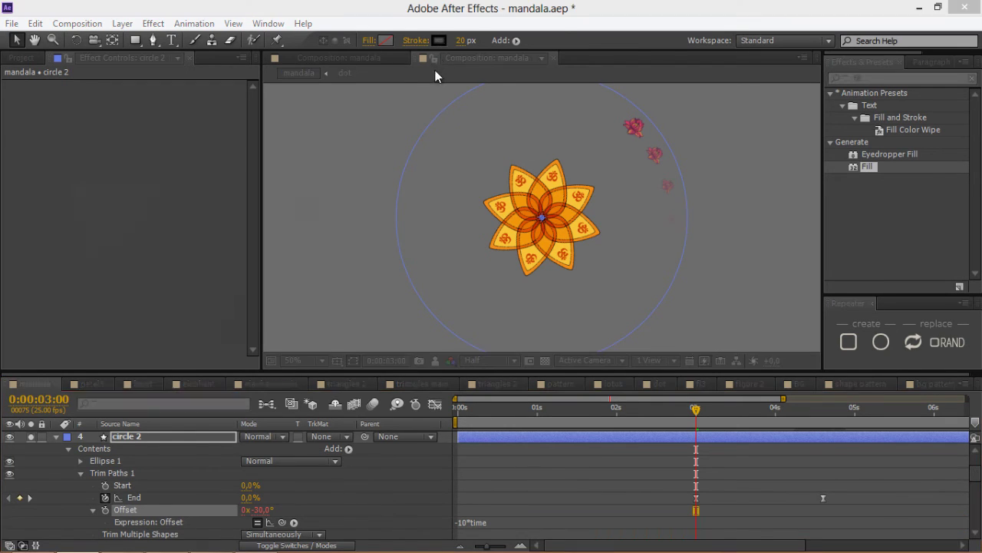
pyautogui.moveTo(102, 193); pyautogui.dragTo(65, 189)
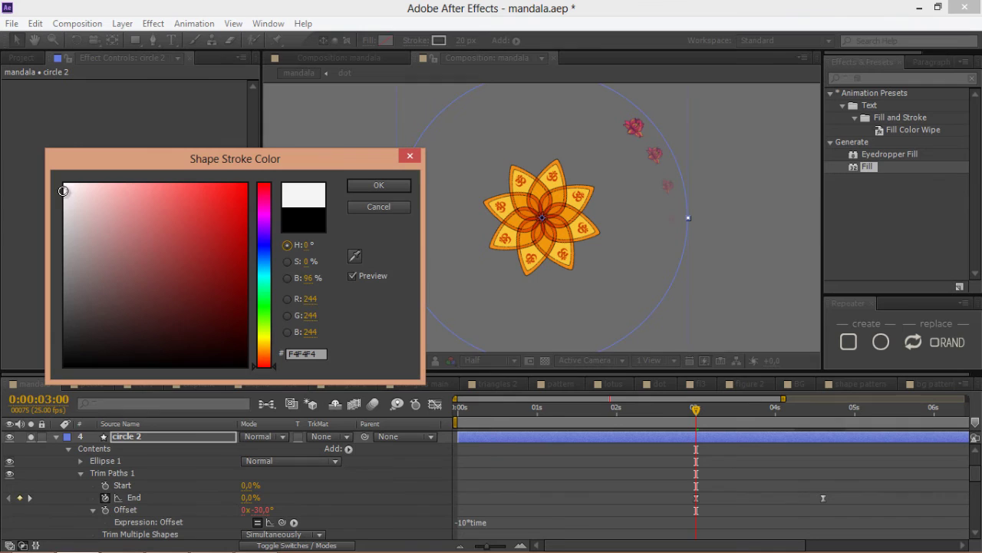
pyautogui.click(378, 186)
# Trim the start of the circle 2 layer to 0:00:03:00 and collapse its properties.
pyautogui.moveTo(696, 409)
pyautogui.mouseDown()
pyautogui.moveTo(738, 411)
pyautogui.moveTo(702, 415)
pyautogui.mouseUp()
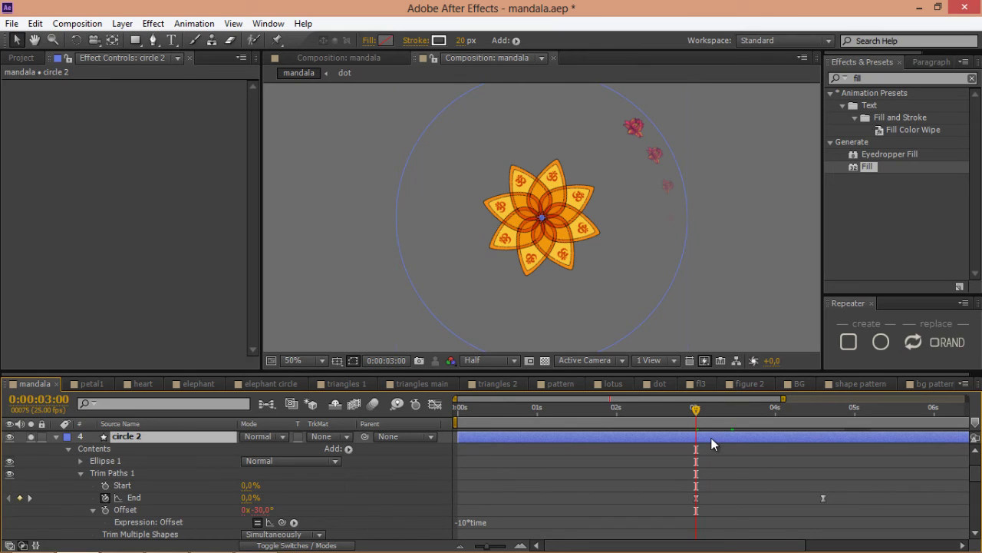
pyautogui.hotkey('alt', '[')
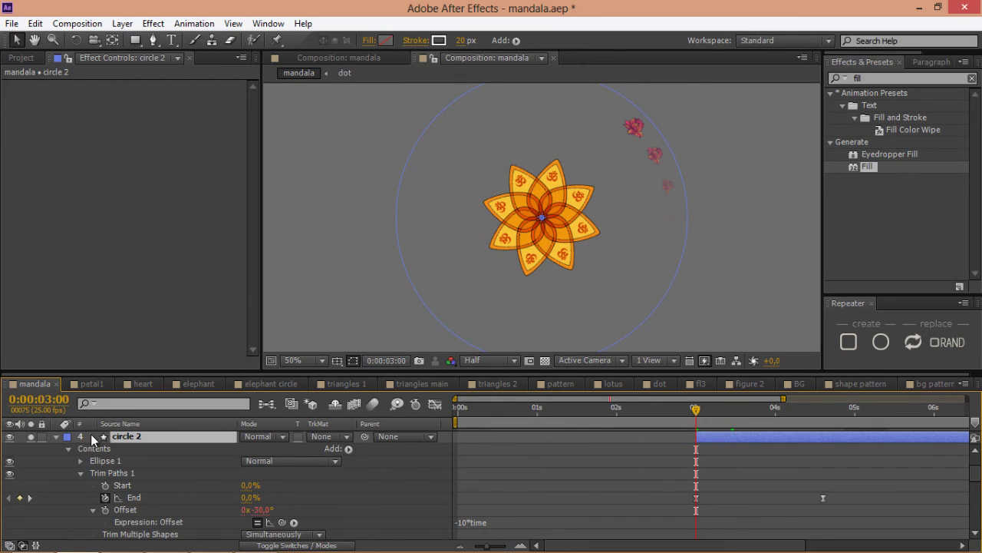
pyautogui.click(56, 436)
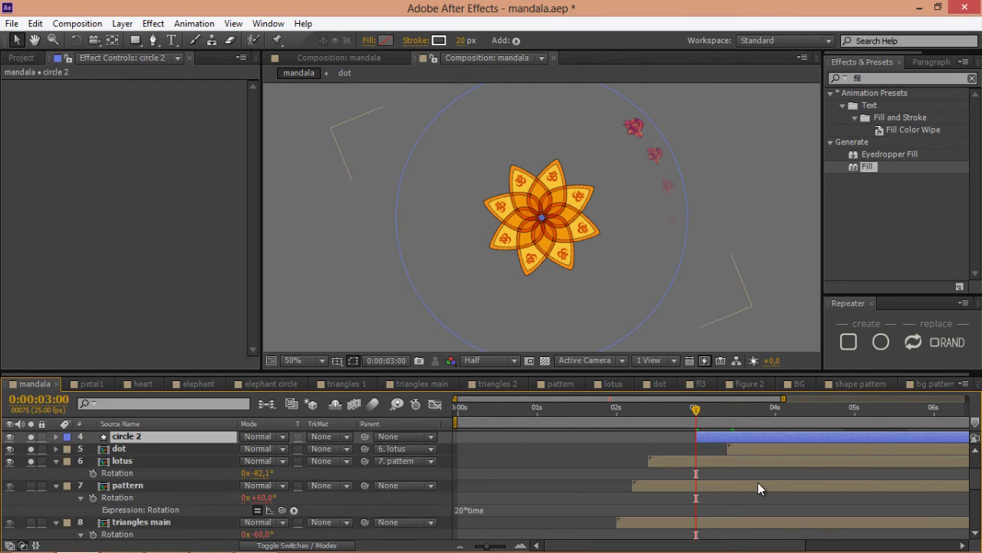
# Solo the fl3 layer and open its composition.
pyautogui.scroll(2, 739, 484)
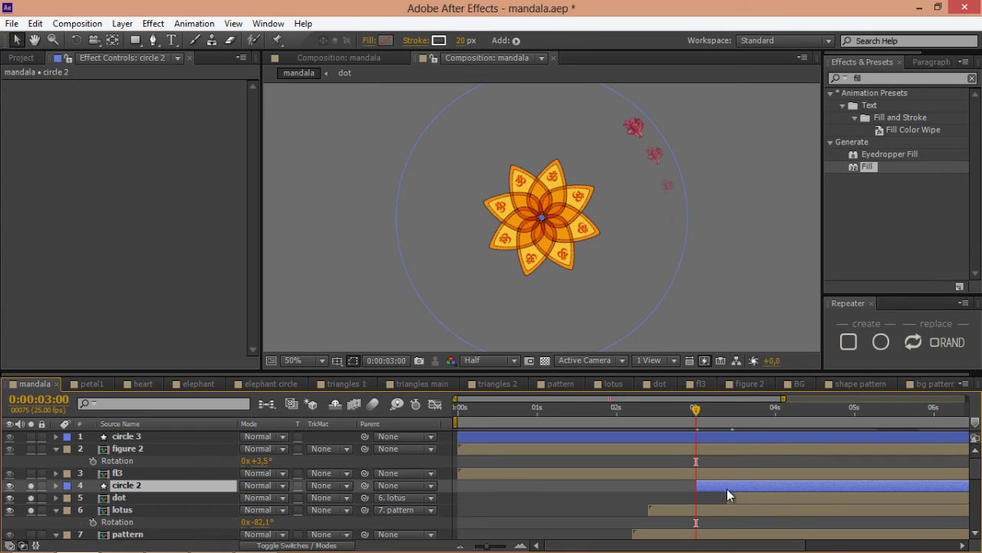
pyautogui.click(501, 474)
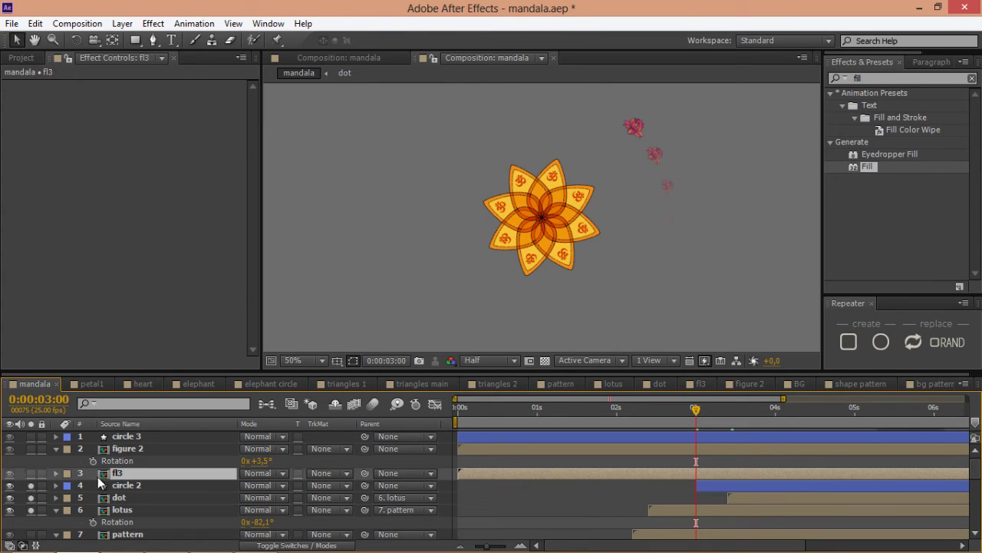
pyautogui.click(30, 473)
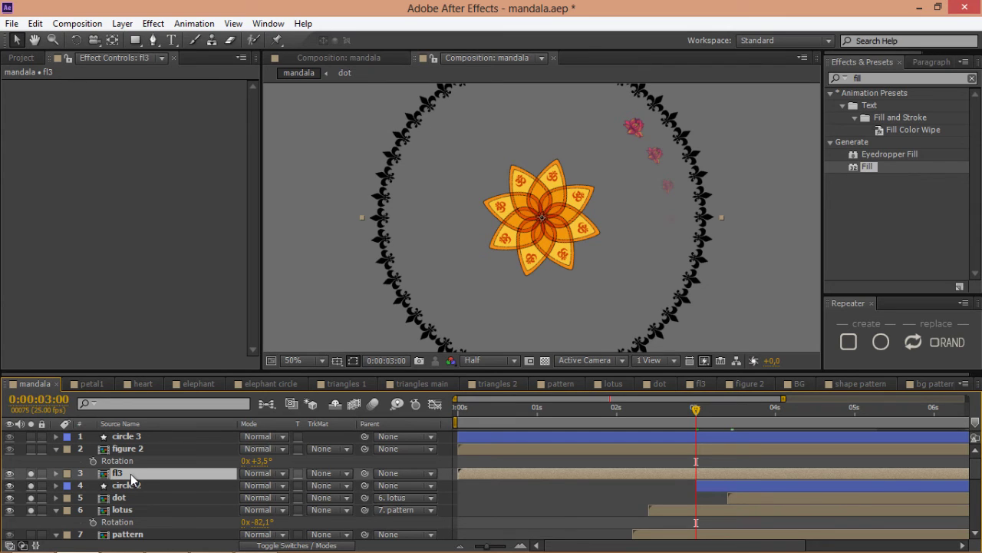
pyautogui.doubleClick(131, 476)
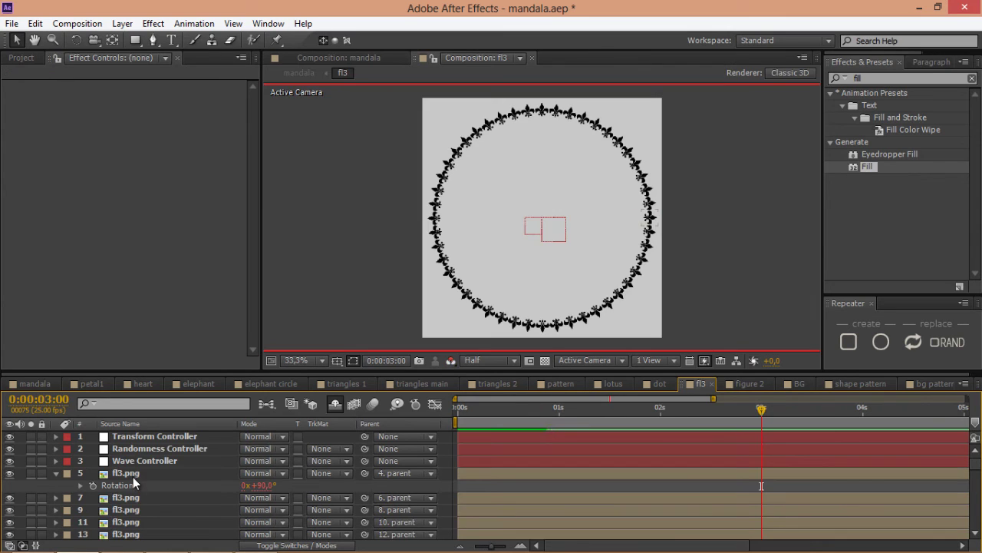
# On the Wave Controller, keyframe Length of Wave and Offset of Wave at 0:00:01:15 and enable Show only Wave Elements.
pyautogui.click(146, 463)
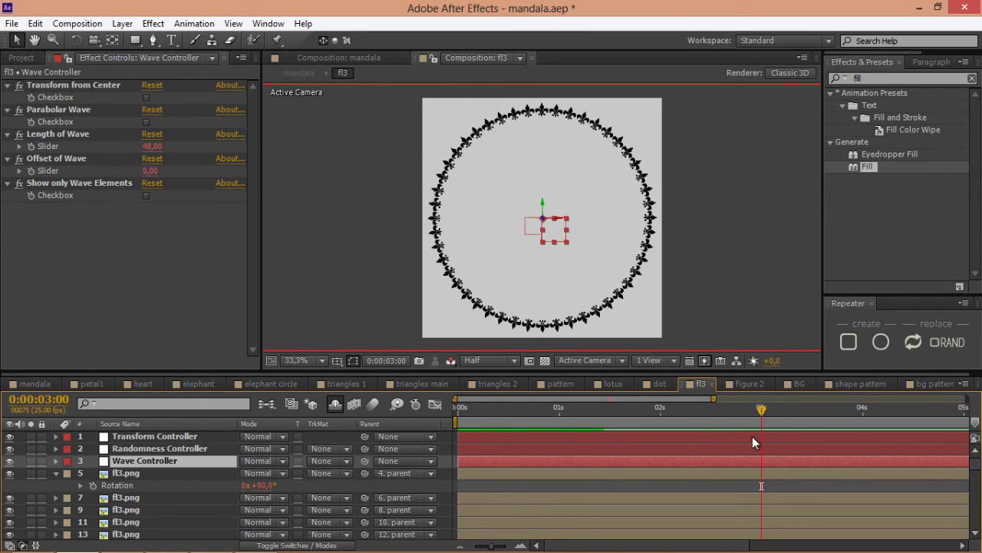
pyautogui.moveTo(647, 409); pyautogui.dragTo(621, 423)
pyautogui.click(33, 170)
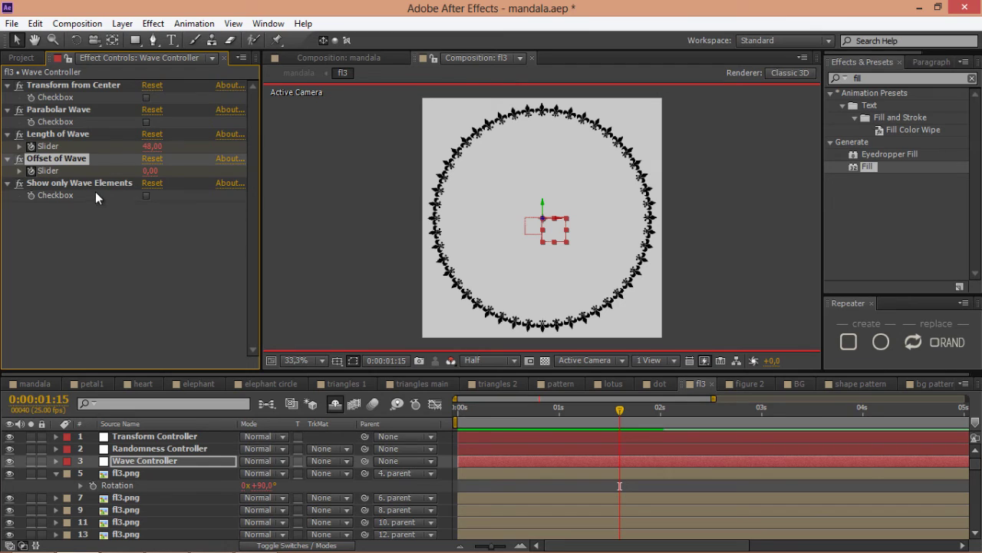
pyautogui.click(146, 195)
# Reveal the Wave Controller's keyframed sliders and set Length of Wave to 0 at 0:00:00:00.
pyautogui.click(657, 460)
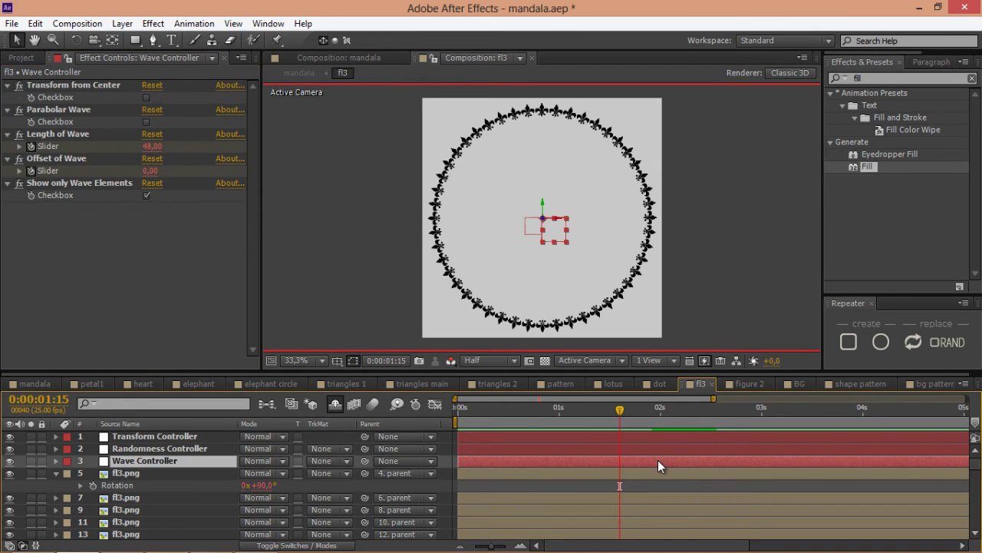
pyautogui.press('e')
pyautogui.press('e')
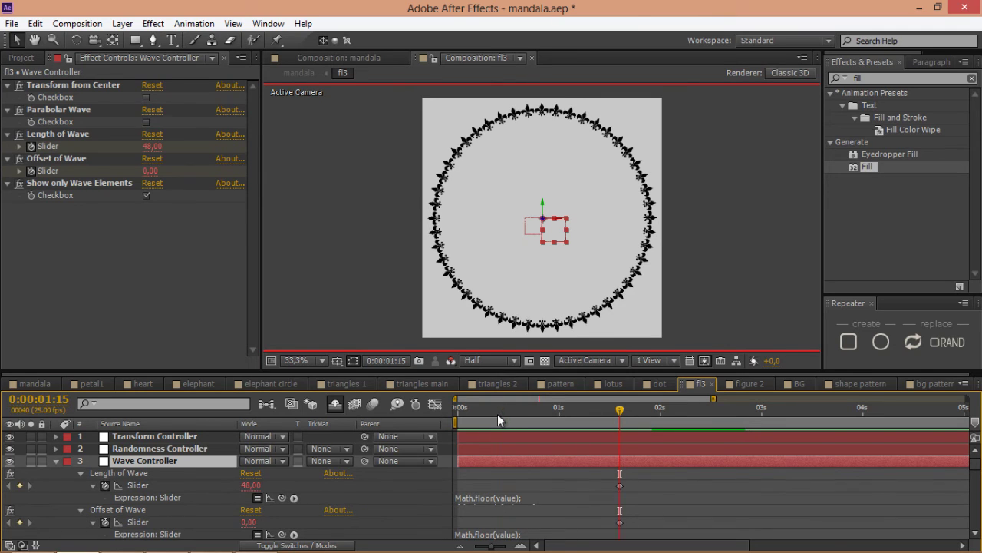
pyautogui.moveTo(498, 414); pyautogui.dragTo(459, 415)
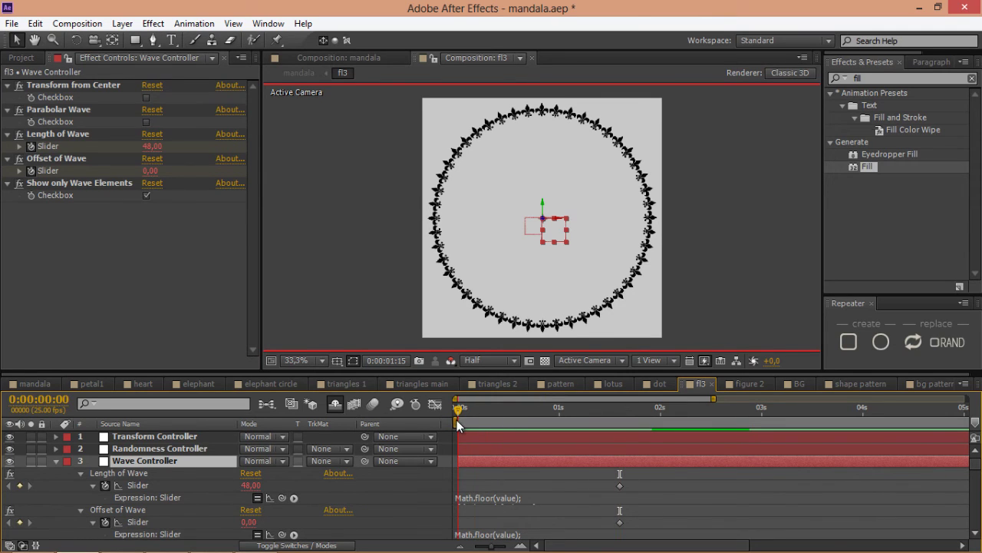
pyautogui.click(250, 487)
pyautogui.write('0')
pyautogui.press('Return')
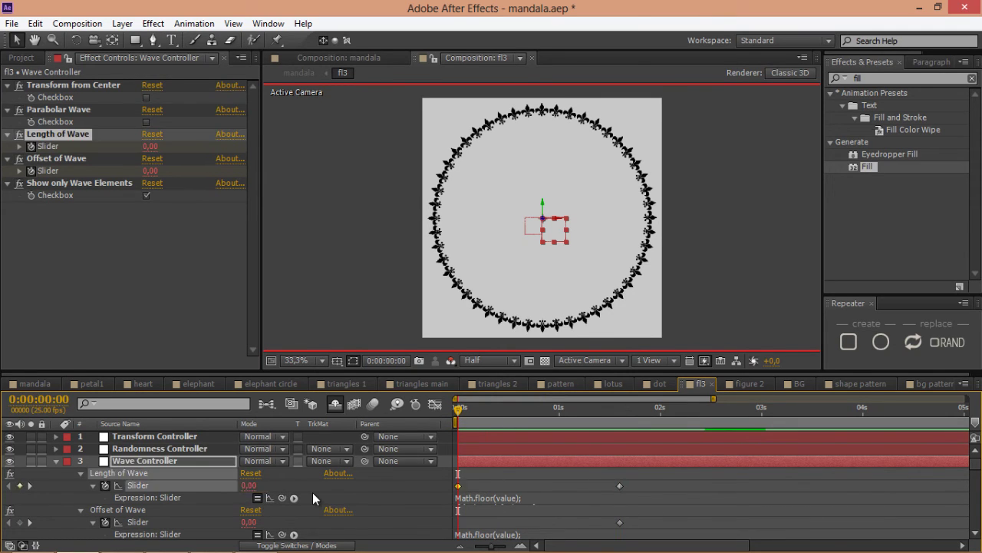
# Set Offset of Wave to 20 at 0:00:00:00 and preview the fl3 ring animation from the start.
pyautogui.click(249, 522)
pyautogui.write('2')
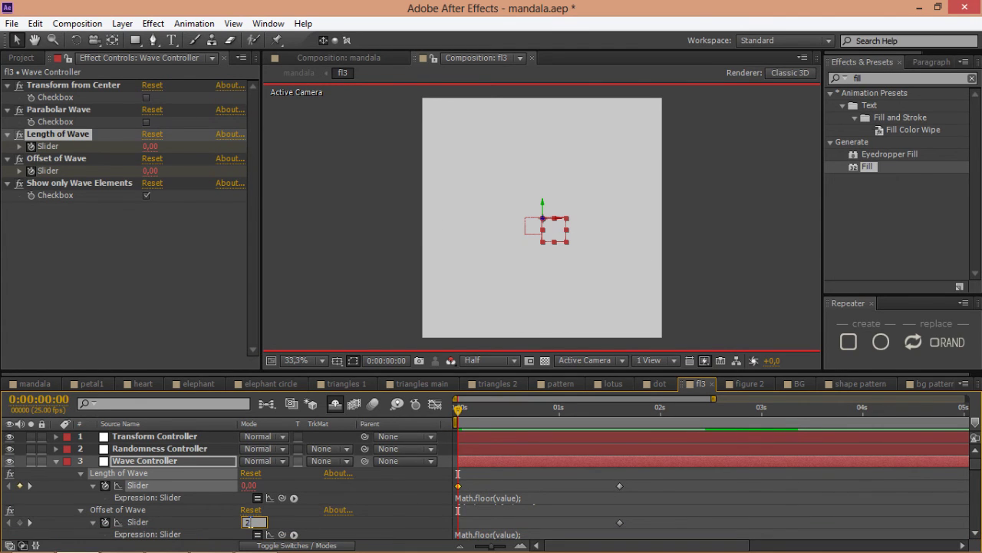
pyautogui.write('0')
pyautogui.press('Return')
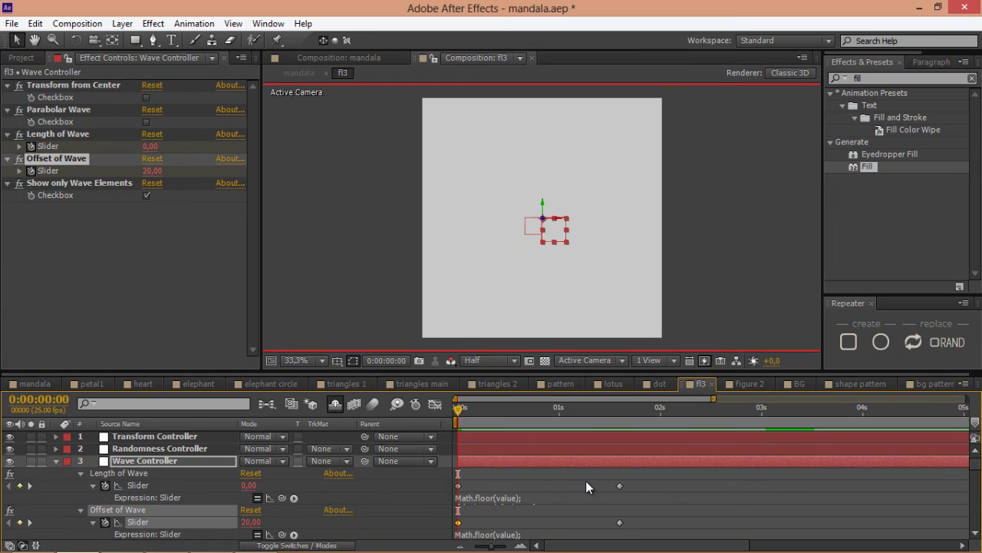
pyautogui.click(55, 462)
pyautogui.press('KP_0')
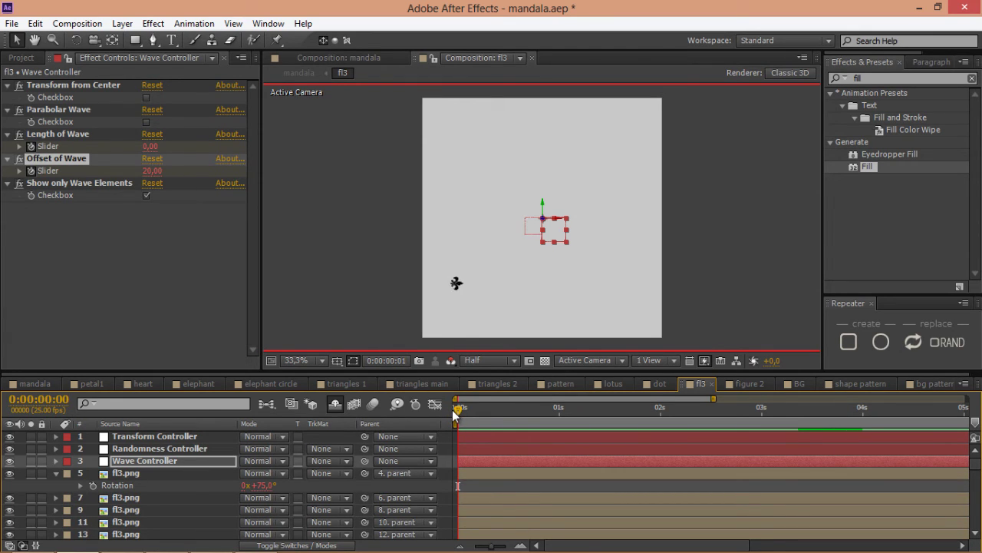
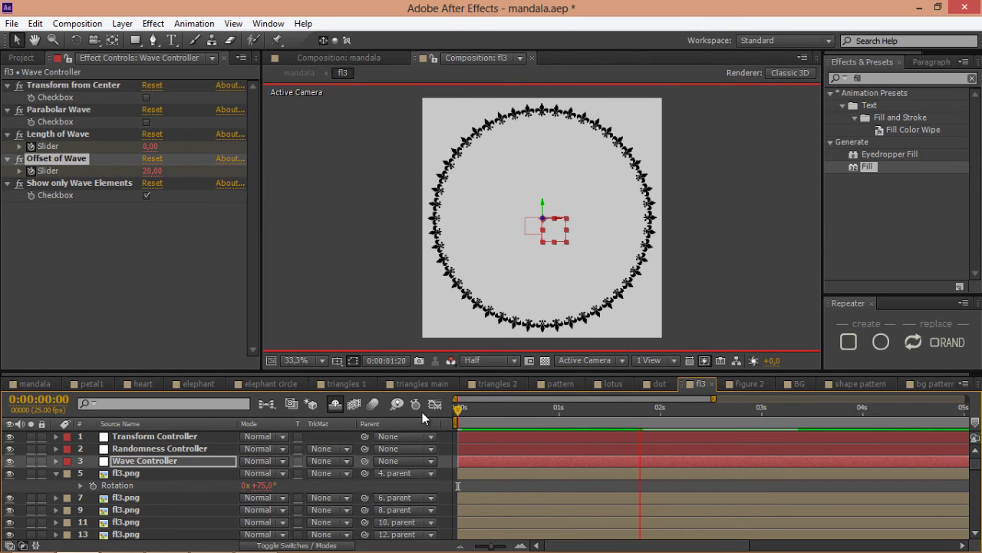
# Return to the mandala composition and drive the fl3 layer's Rotation with the expression -20*time.
pyautogui.click(32, 381)
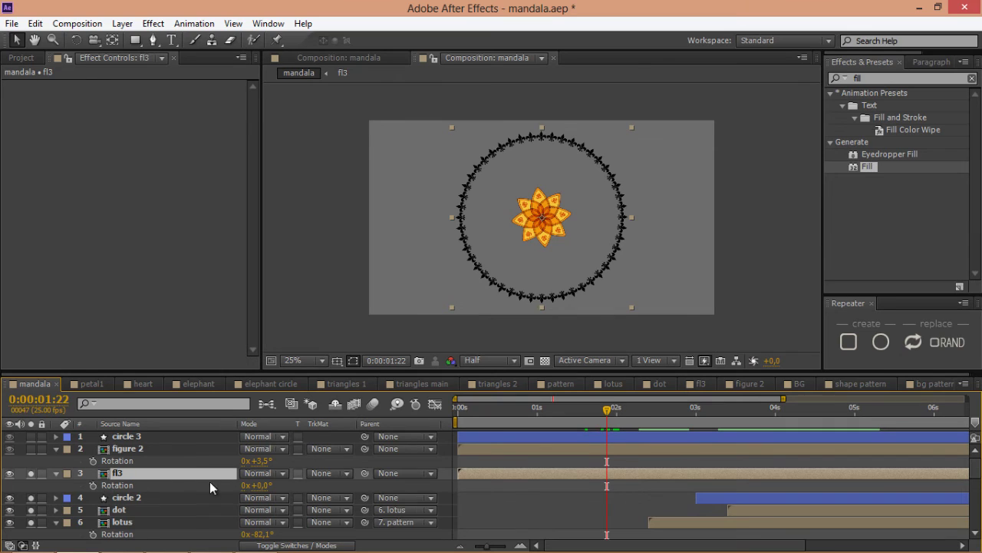
pyautogui.keyDown('alt'); pyautogui.click(93, 486); pyautogui.keyUp('alt')
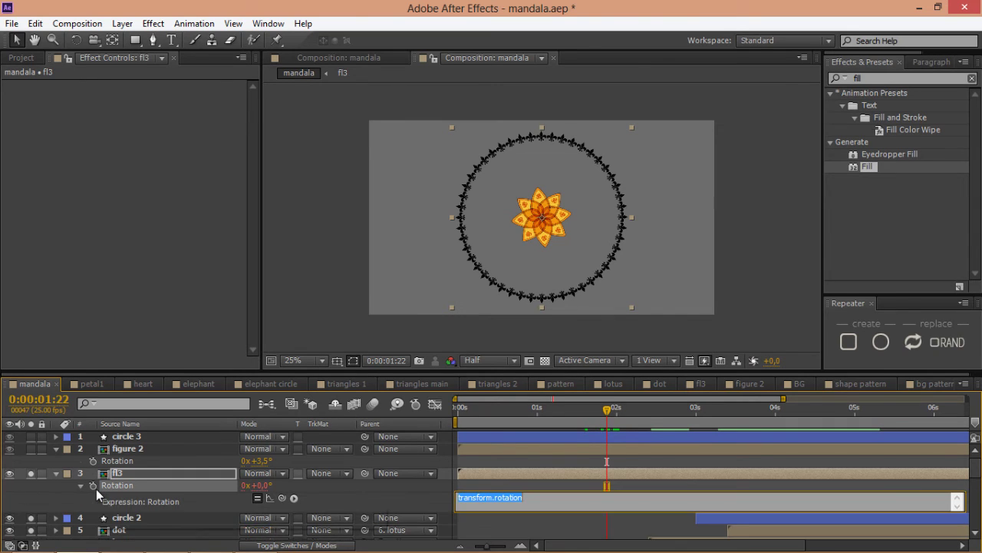
pyautogui.press('BackSpace')
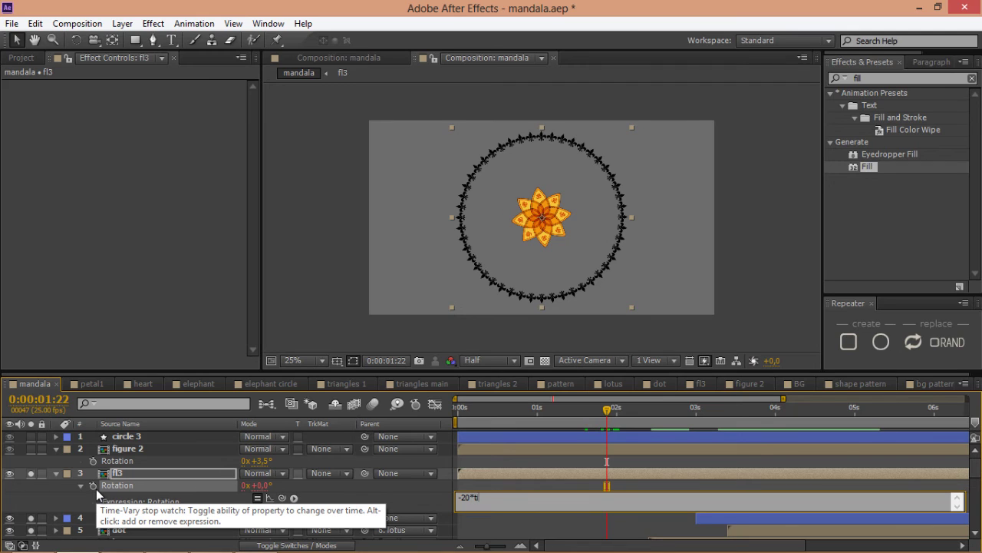
pyautogui.press('KP_Enter')
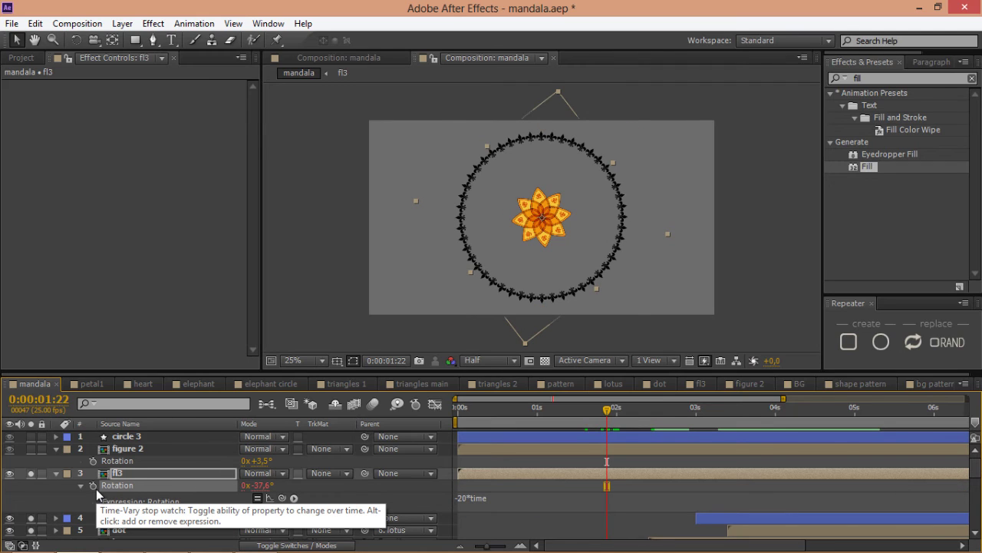
pyautogui.click(130, 472)
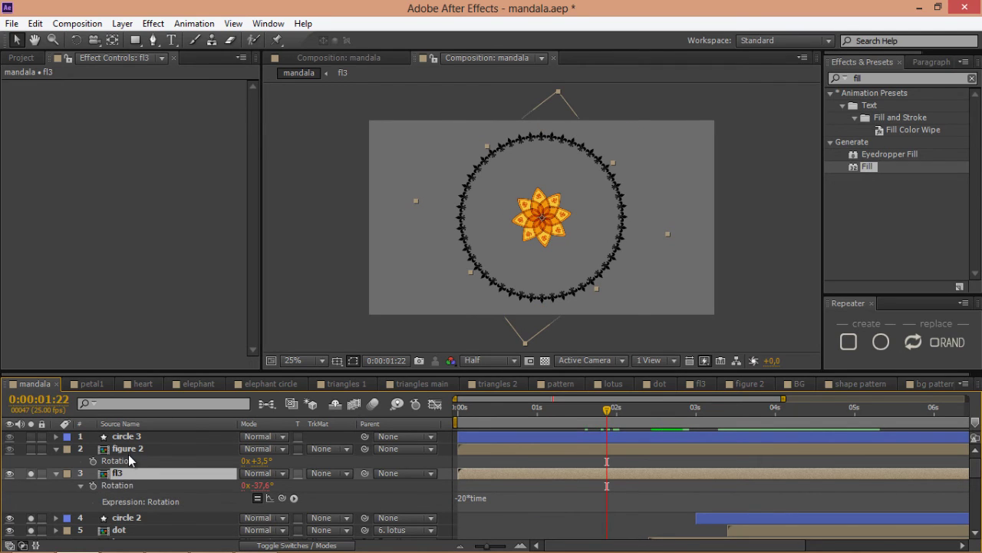
# Open the figure 2 composition and keyframe the Transform Controller's Radius, Main Rotation, Scale and Opacity at 0:00:01:15.
pyautogui.click(138, 450)
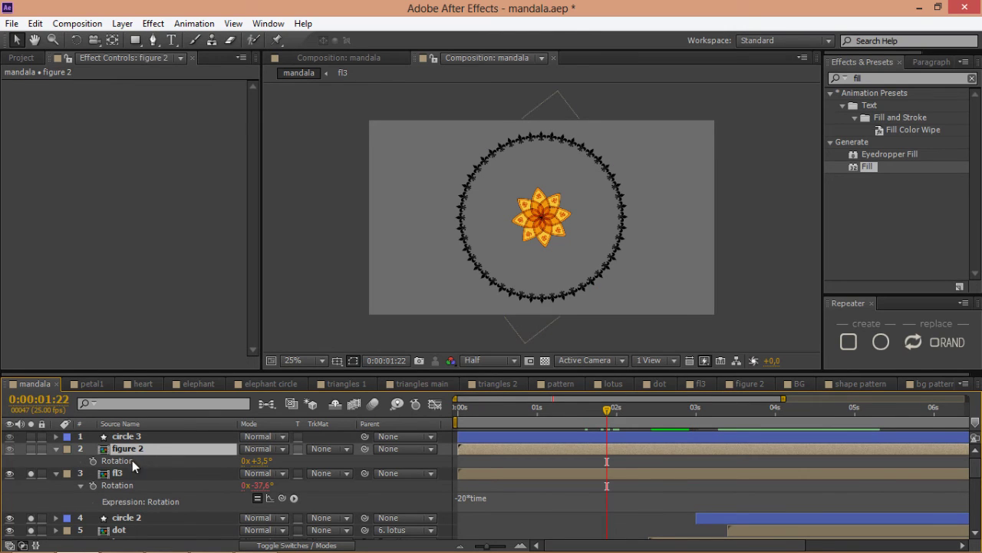
pyautogui.doubleClick(147, 452)
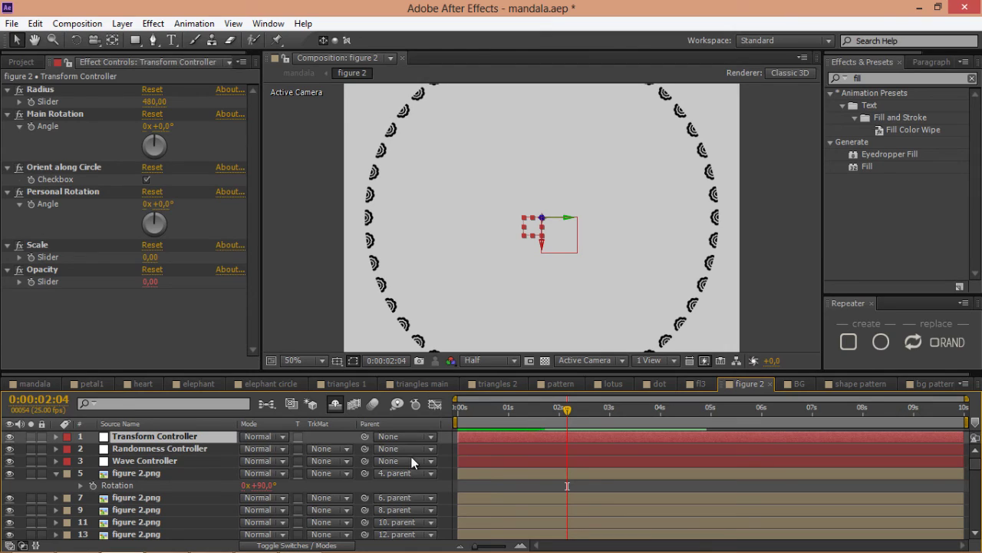
pyautogui.moveTo(573, 408); pyautogui.dragTo(539, 436)
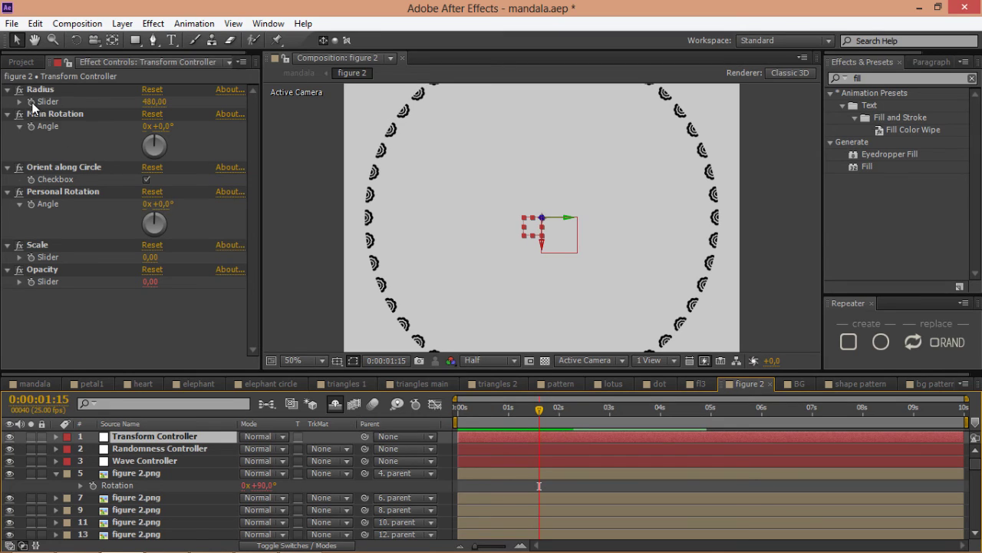
pyautogui.click(33, 127)
pyautogui.click(33, 130)
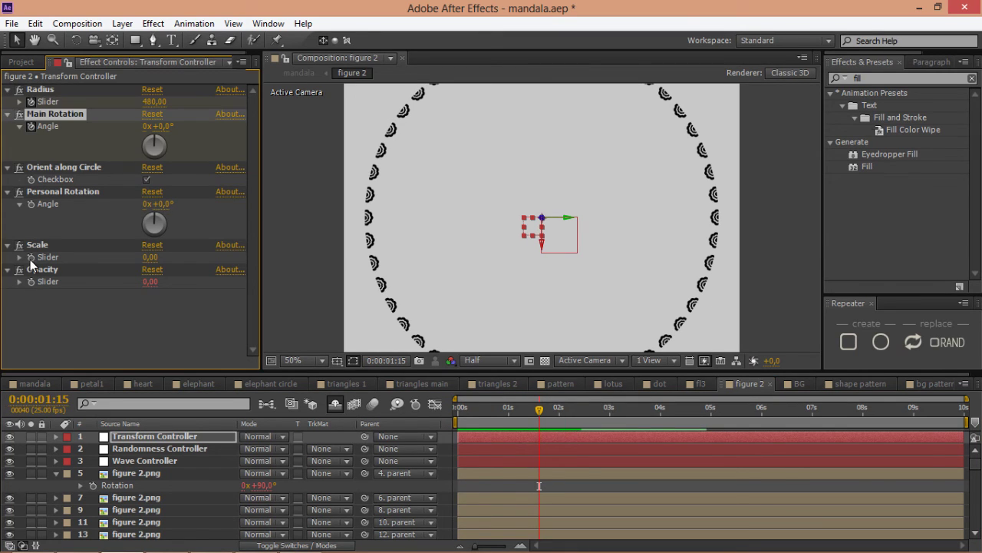
pyautogui.click(34, 265)
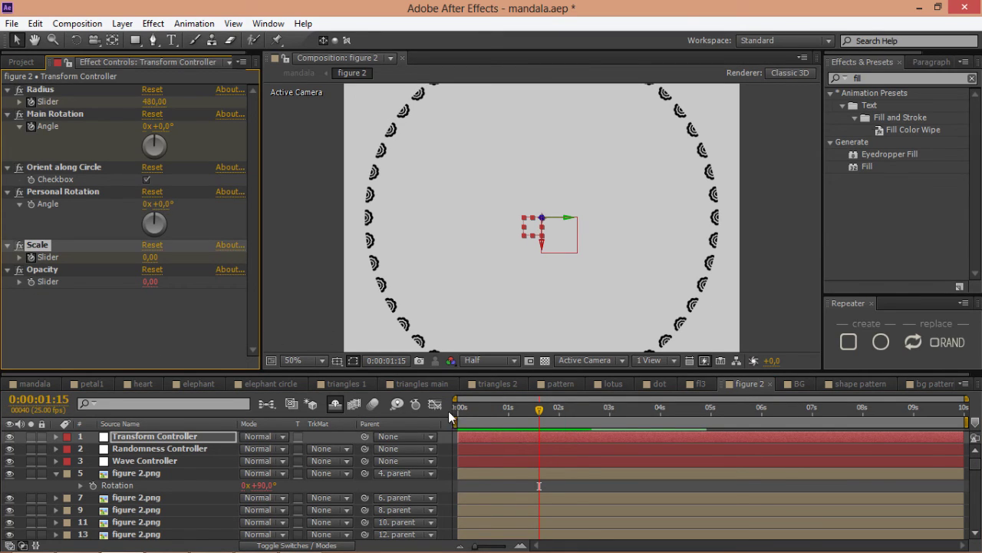
pyautogui.click(29, 278)
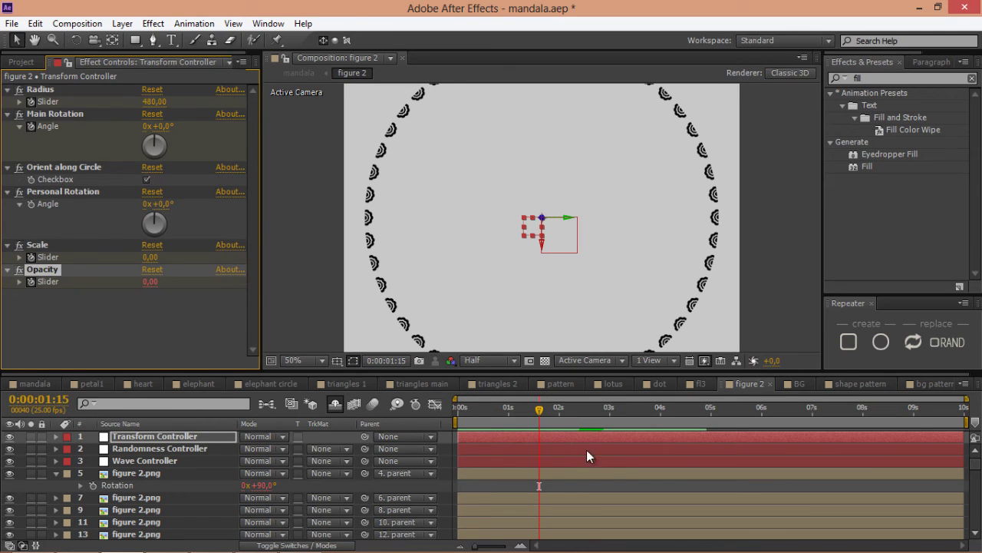
# Reveal the Transform Controller's four keyframes and apply Easy Ease to all of them.
pyautogui.click(569, 434)
pyautogui.press('u')
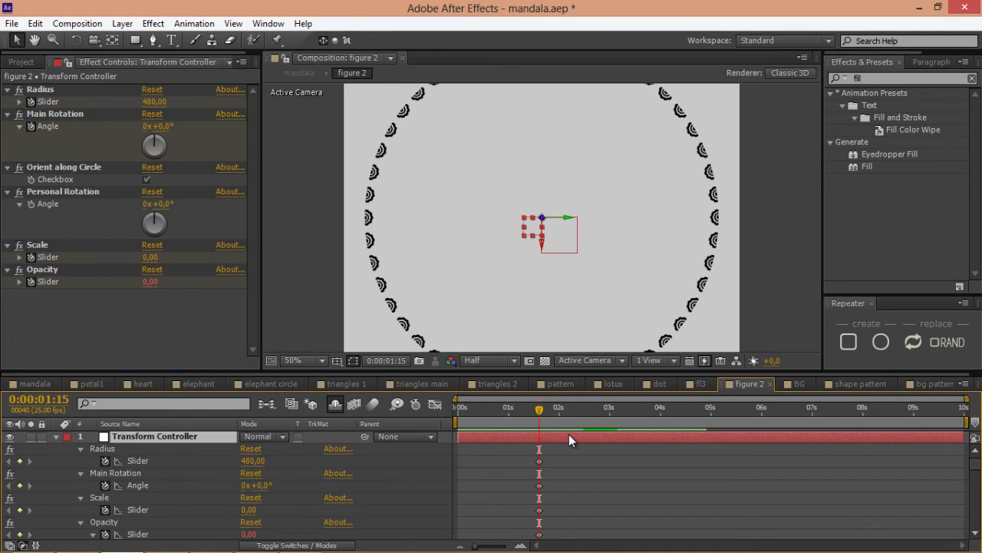
pyautogui.moveTo(553, 459); pyautogui.dragTo(511, 539)
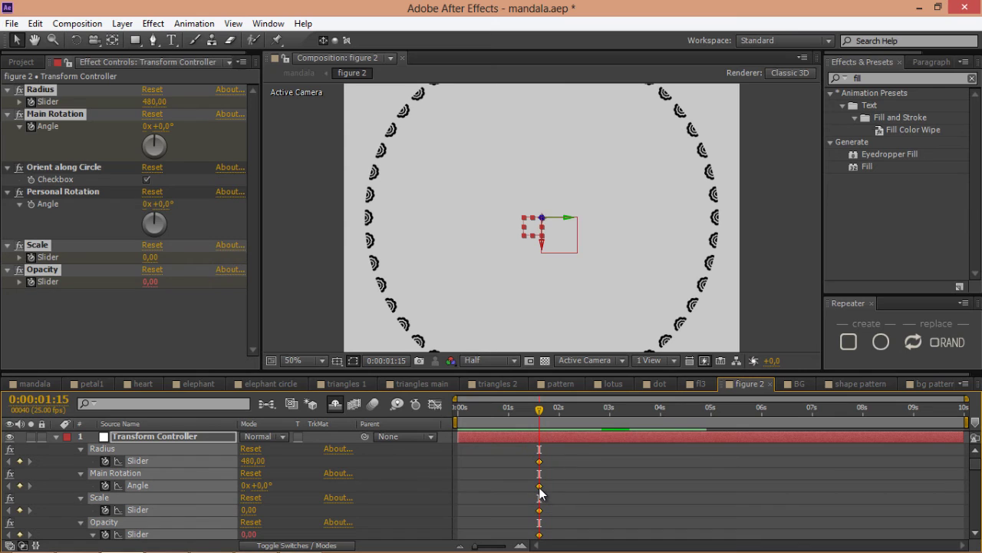
pyautogui.rightClick(540, 488)
pyautogui.moveTo(568, 479)
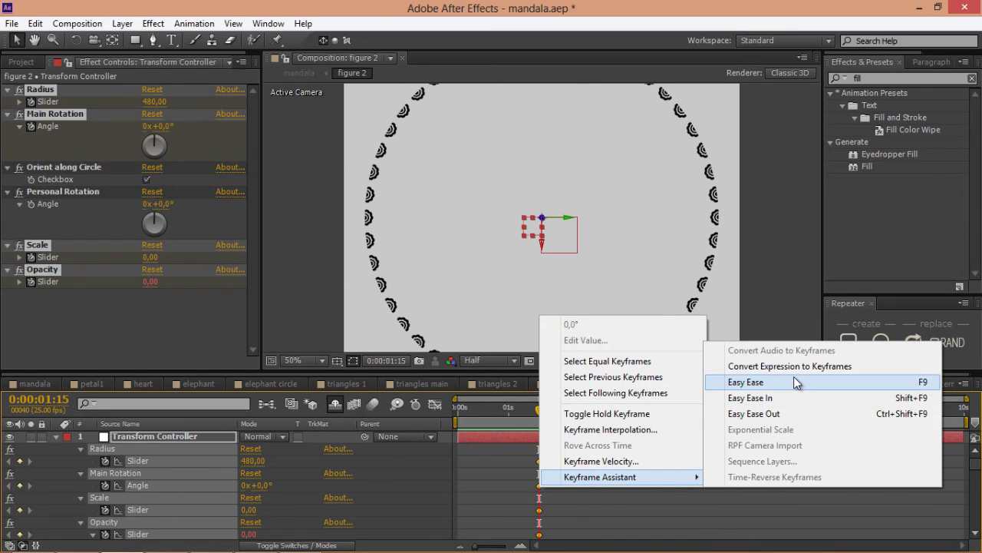
pyautogui.click(794, 377)
# At 0:00:00:00, set the Transform Controller's Radius to 510, Main Rotation to 90°, Scale to -5 and Opacity to -50.
pyautogui.moveTo(539, 406); pyautogui.dragTo(459, 410)
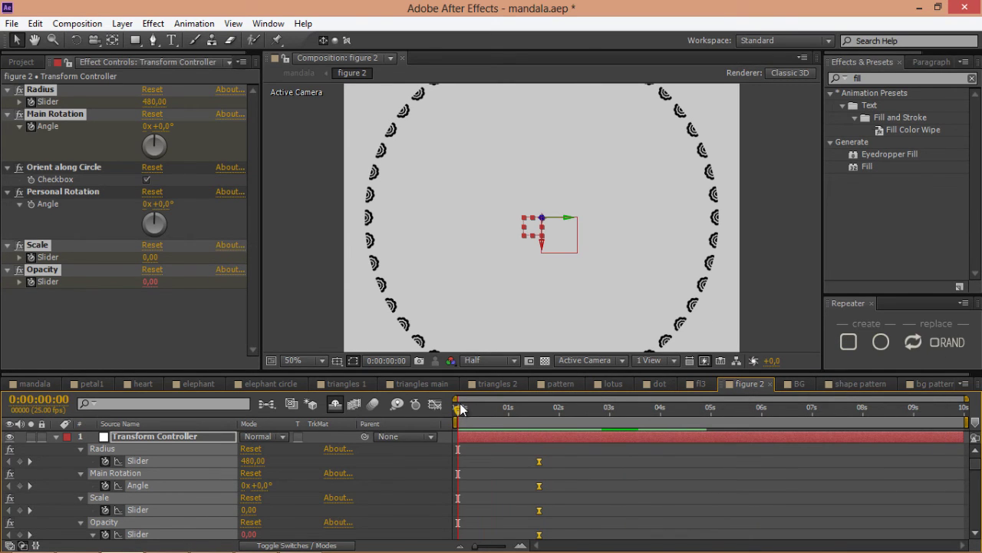
pyautogui.click(320, 462)
pyautogui.click(252, 461)
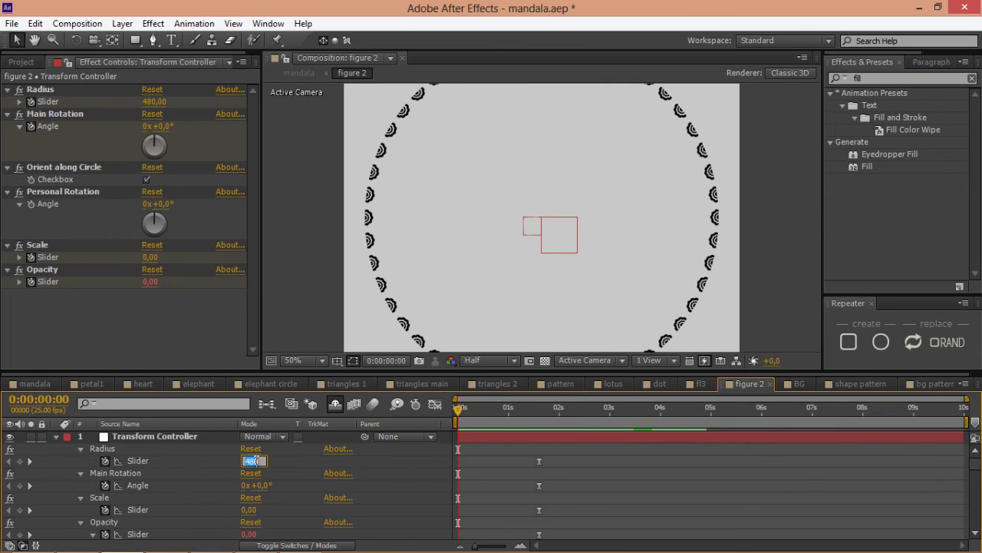
pyautogui.write('510')
pyautogui.press('Tab')
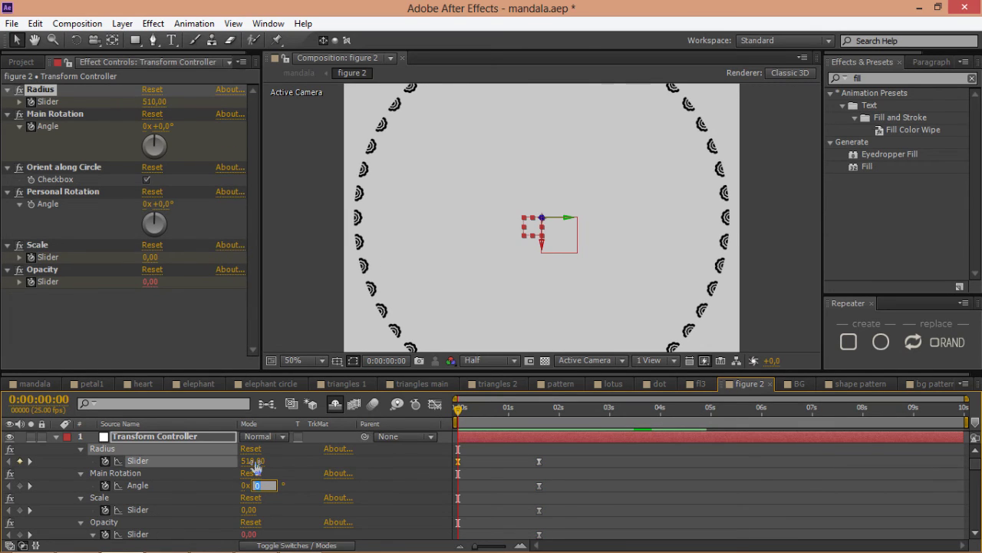
pyautogui.write('90')
pyautogui.press('Tab')
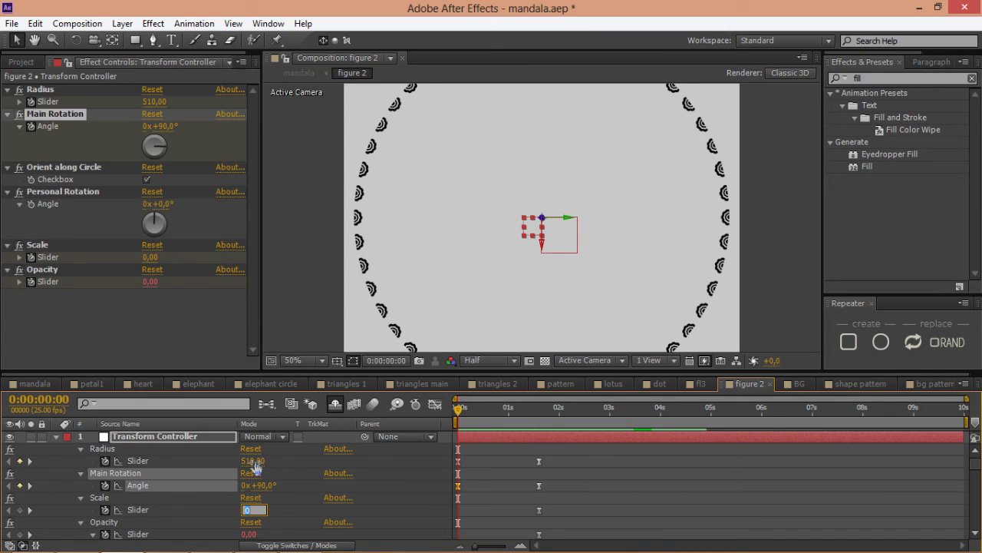
pyautogui.write('-5')
pyautogui.press('Tab')
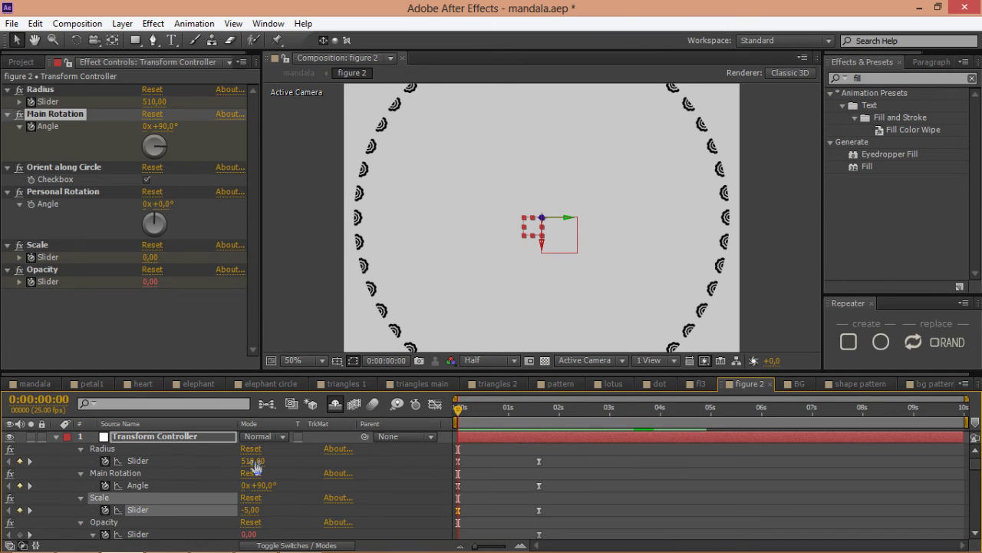
pyautogui.write('-50')
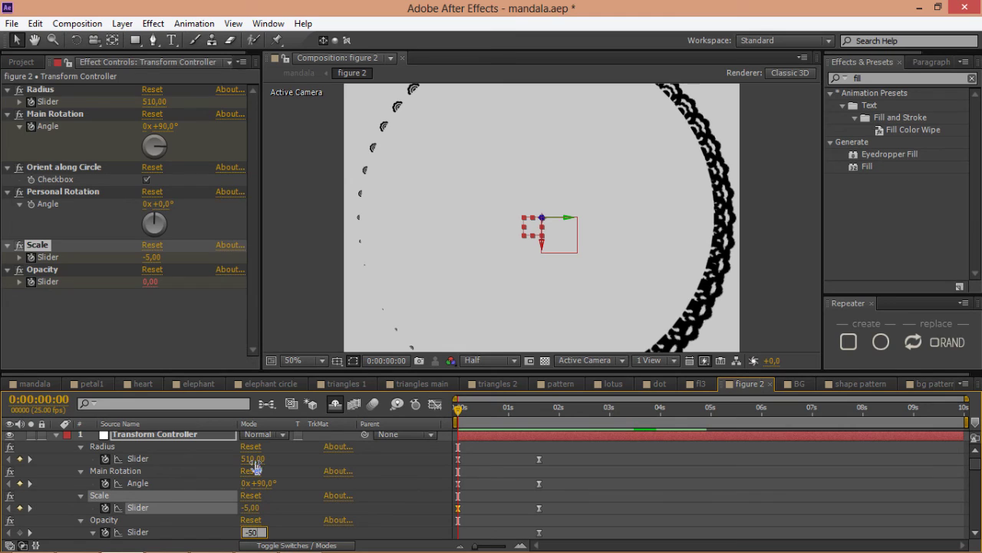
pyautogui.press('Return')
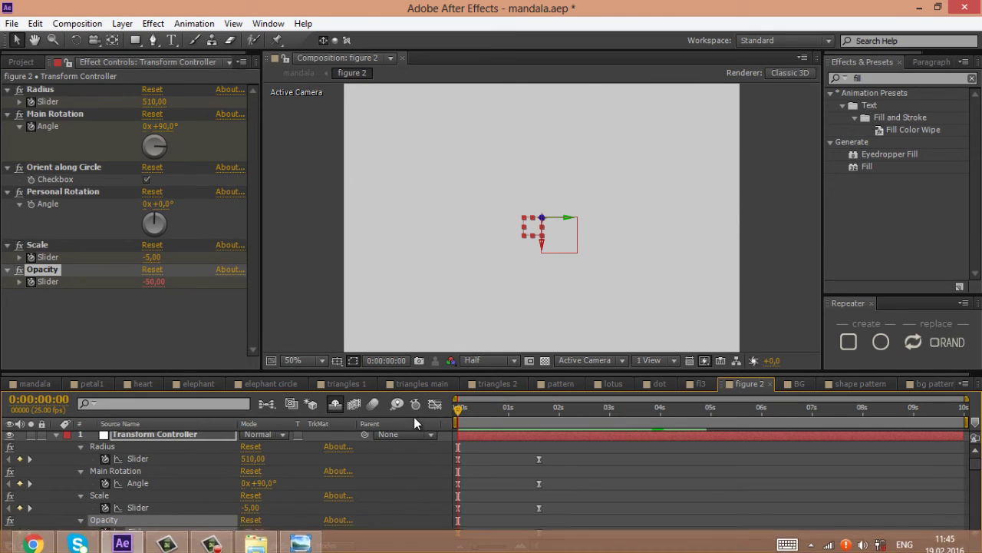
# Reshape the Opacity curve to rise steeply at the start and ease long into its last keyframe, and preview the animation.
pyautogui.click(434, 404)
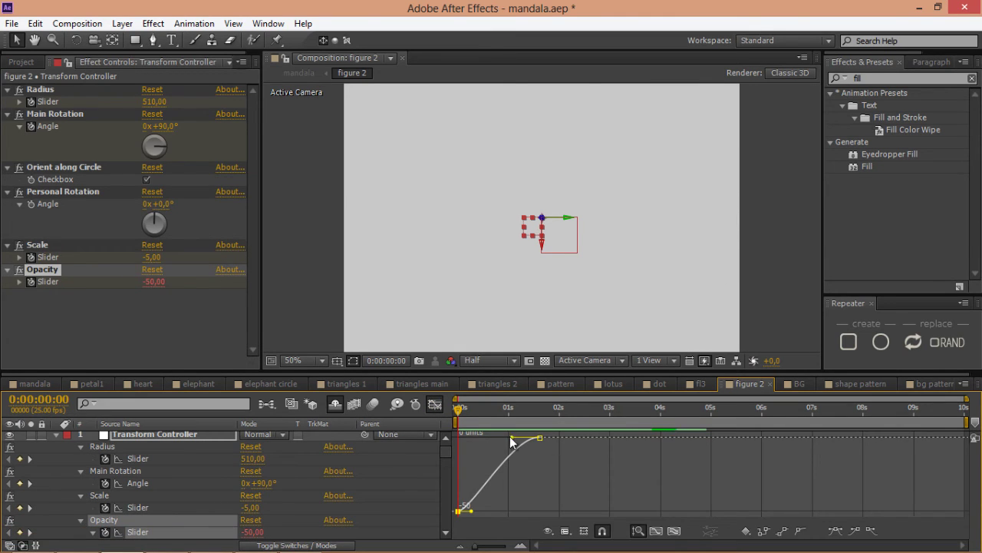
pyautogui.moveTo(506, 435); pyautogui.dragTo(459, 438)
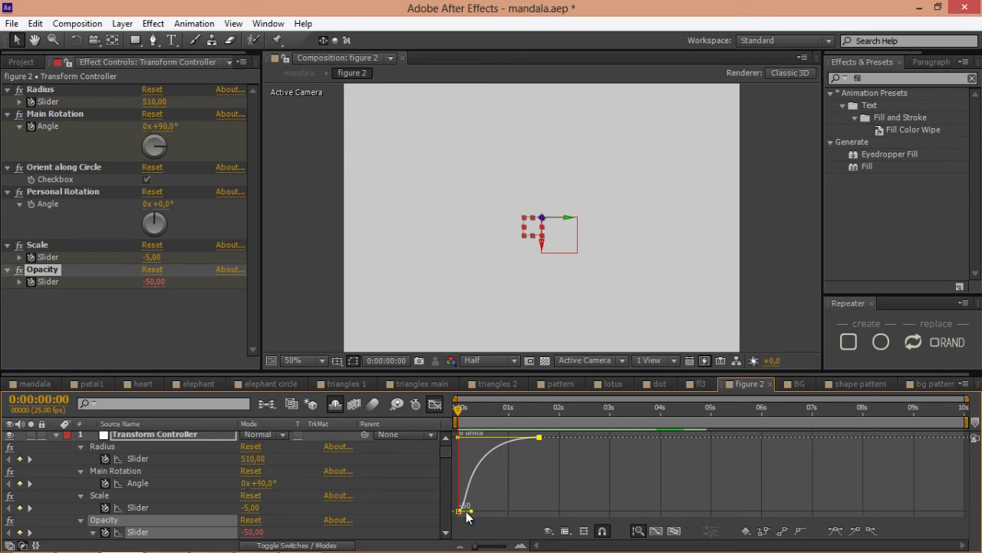
pyautogui.moveTo(472, 512); pyautogui.dragTo(459, 512)
pyautogui.click(434, 405)
pyautogui.click(435, 406)
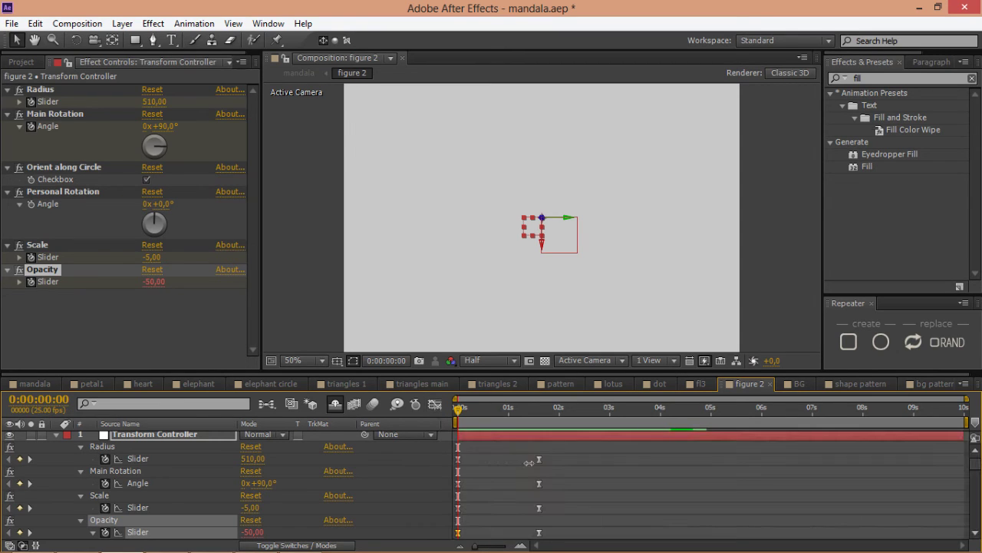
pyautogui.press('KP_0')
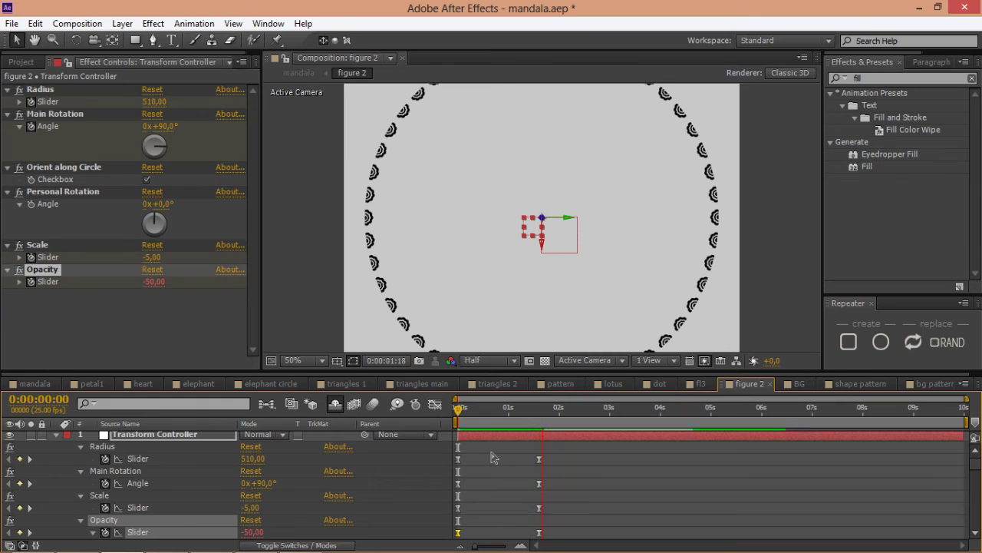
pyautogui.press('space')
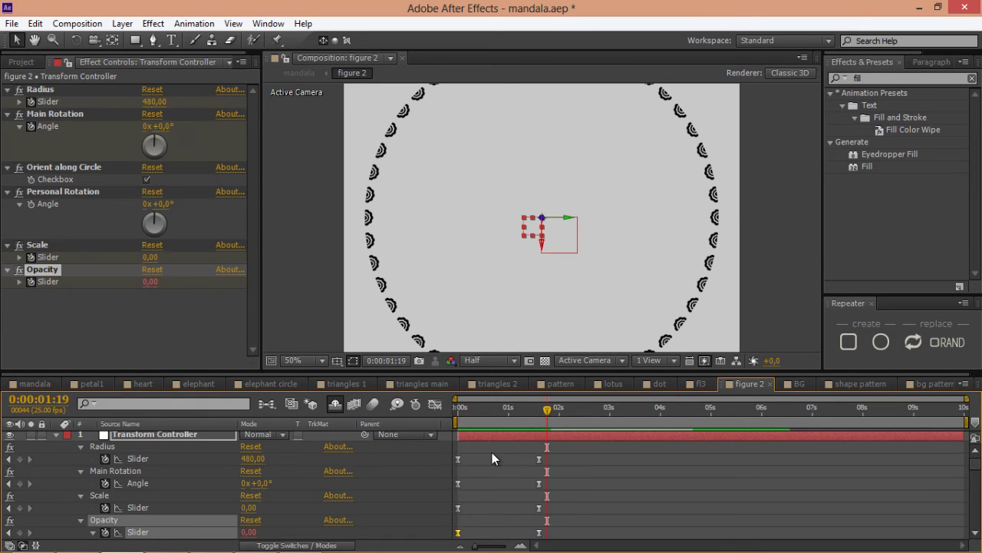
# Return to the mandala composition and parent the figure 2 layer to fl3 at 0:00:00:00.
pyautogui.click(54, 434)
pyautogui.click(24, 384)
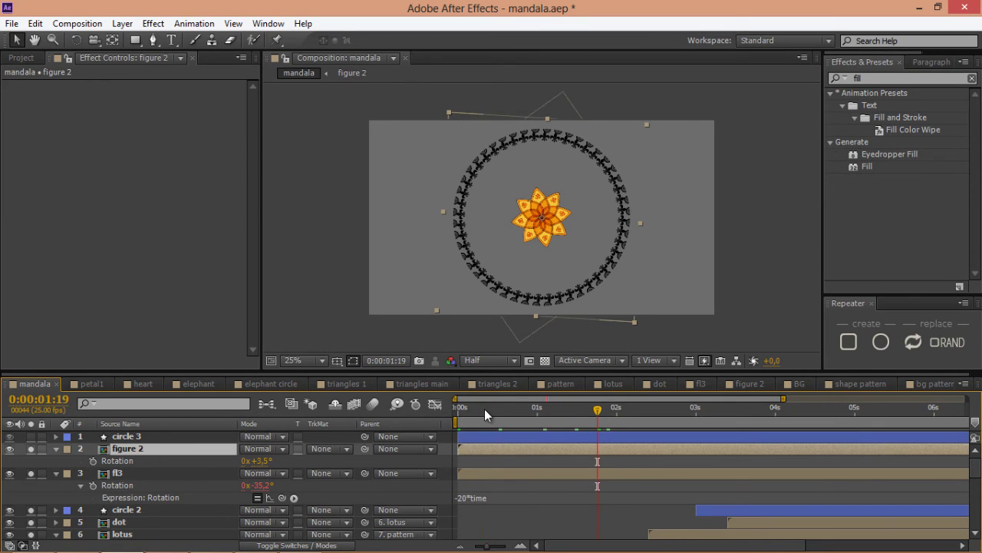
pyautogui.moveTo(485, 408); pyautogui.dragTo(458, 408)
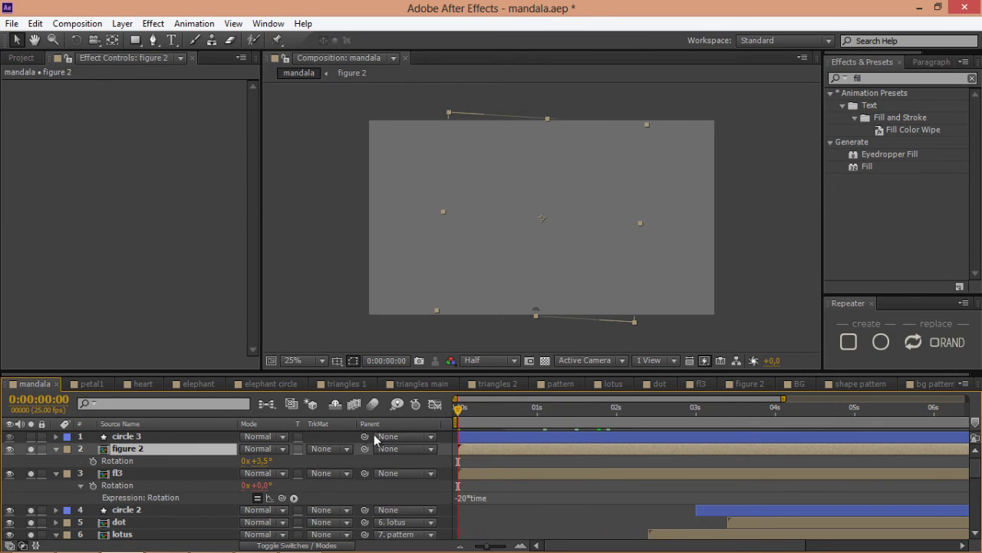
pyautogui.moveTo(364, 448); pyautogui.dragTo(133, 477)
# Shift the figure 2 and fl3 layers together so both start at 0:00:03:10.
pyautogui.moveTo(466, 410); pyautogui.dragTo(509, 409)
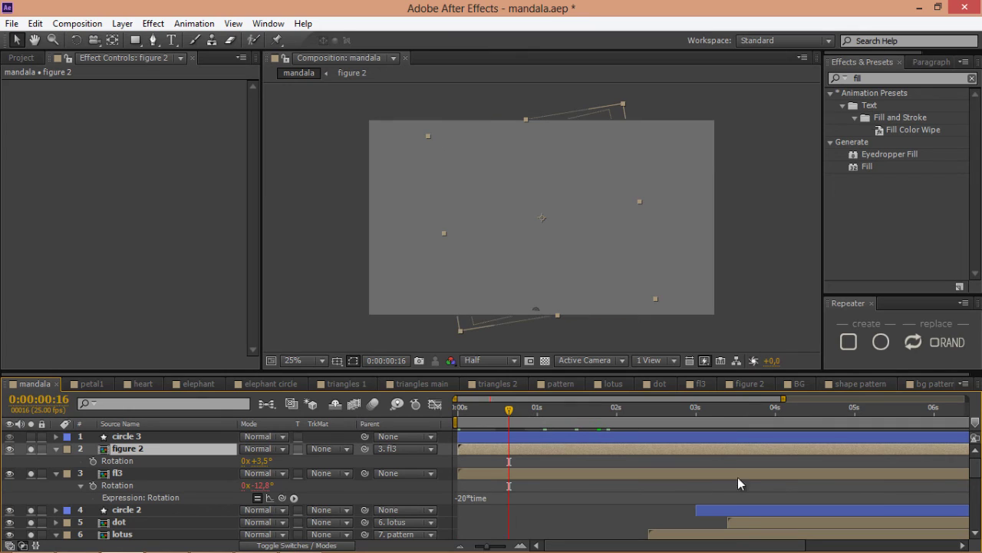
pyautogui.keyDown('ctrl'); pyautogui.click(664, 475); pyautogui.keyUp('ctrl')
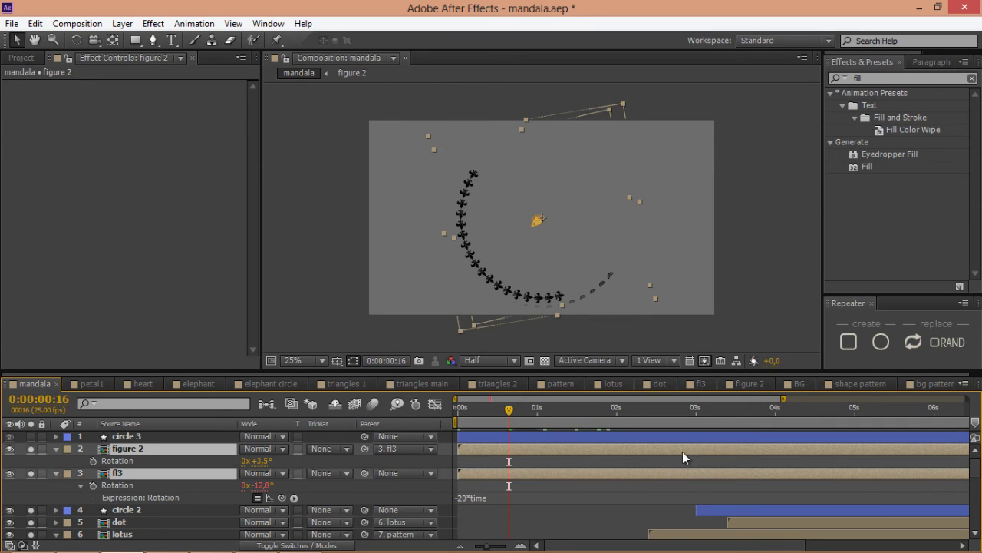
pyautogui.moveTo(684, 411); pyautogui.dragTo(728, 480)
pyautogui.moveTo(473, 447); pyautogui.dragTo(755, 455)
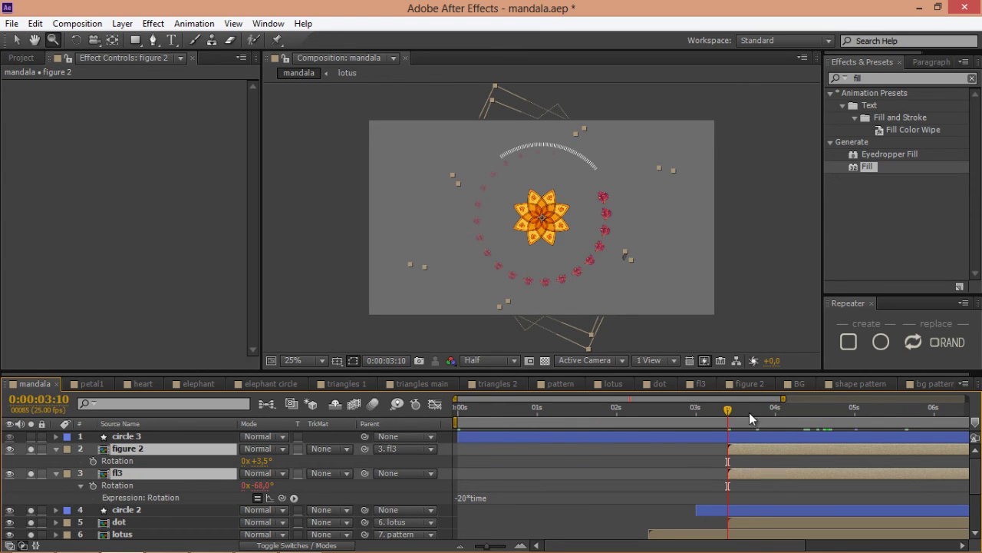
# Key circle 3's Scale at 100% at 0:00:05:00 and apply Easy Ease to that keyframe.
pyautogui.moveTo(749, 413); pyautogui.dragTo(790, 416)
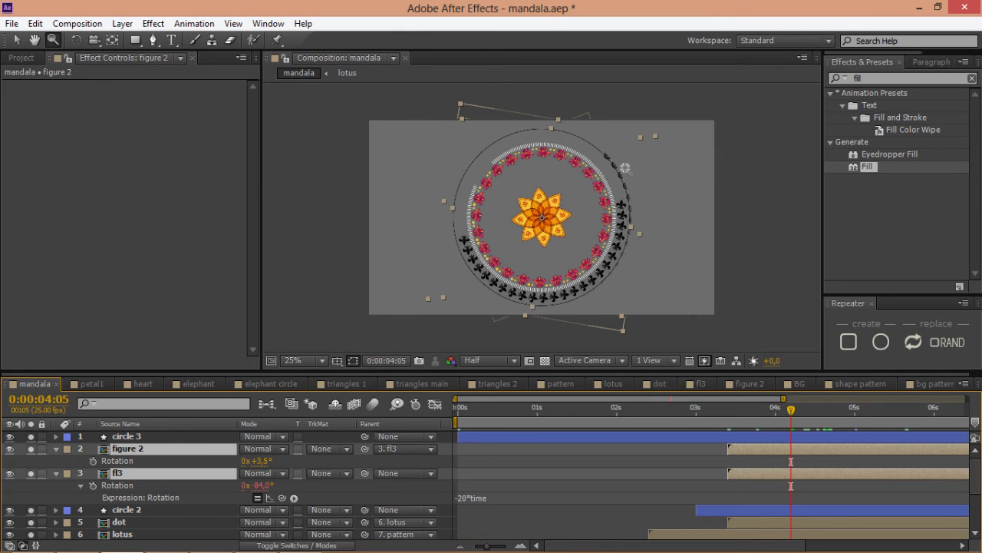
pyautogui.scroll(2, 625, 168)
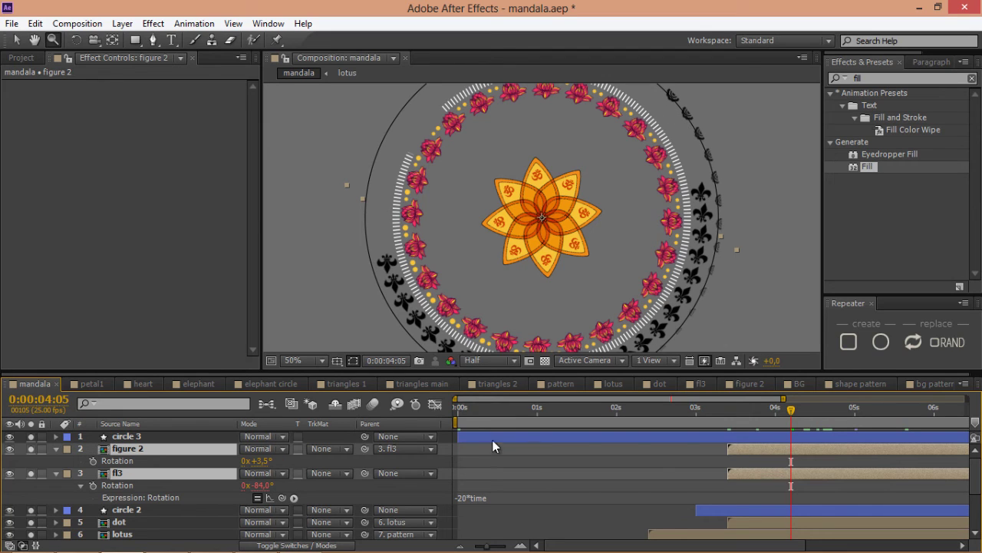
pyautogui.click(16, 40)
pyautogui.click(141, 438)
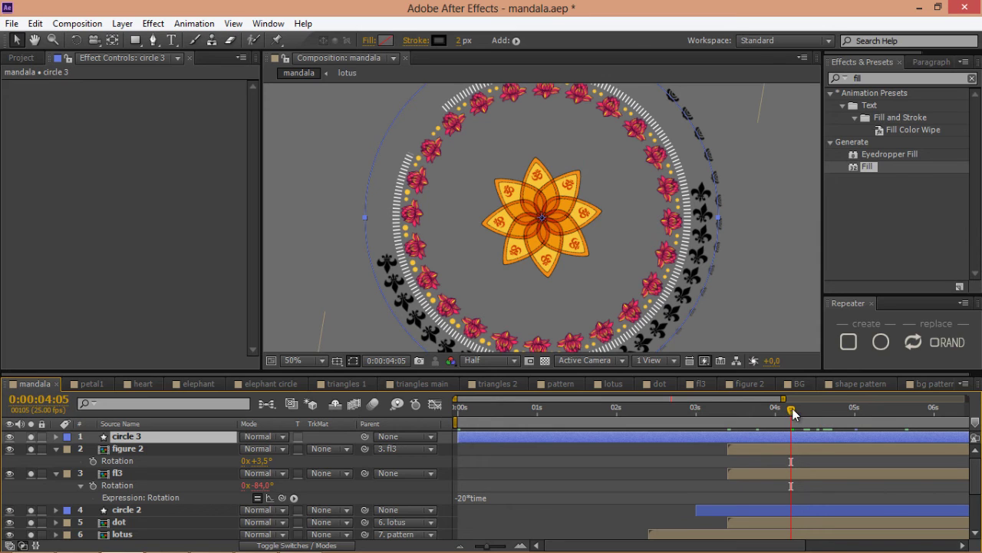
pyautogui.moveTo(791, 410); pyautogui.dragTo(857, 435)
pyautogui.press('s')
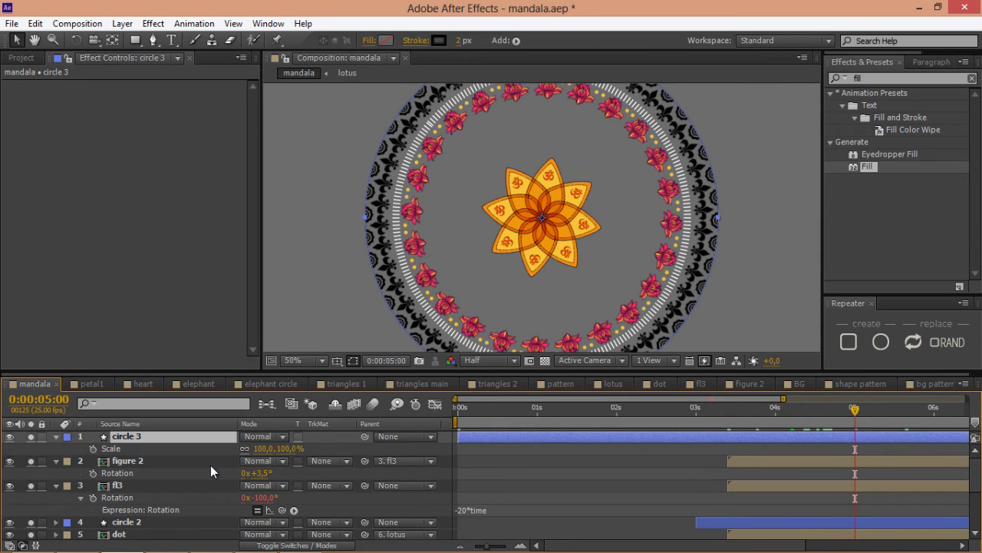
pyautogui.click(92, 448)
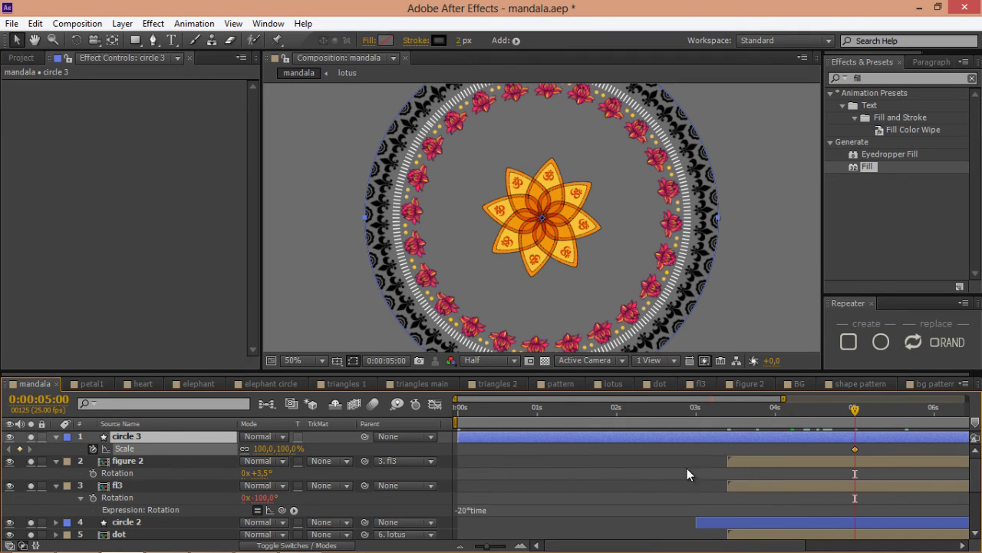
pyautogui.click(843, 439)
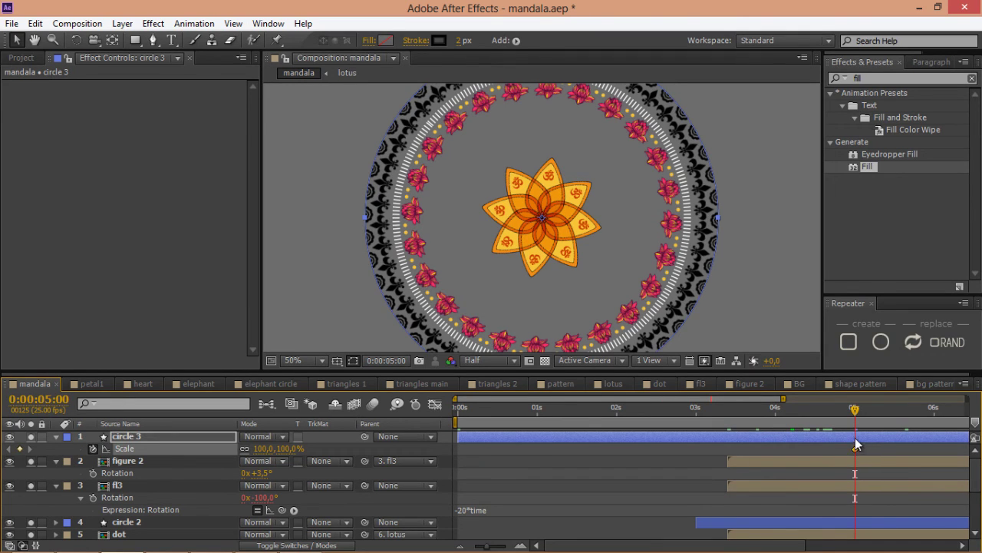
pyautogui.rightClick(854, 448)
pyautogui.moveTo(854, 437)
pyautogui.click(618, 342)
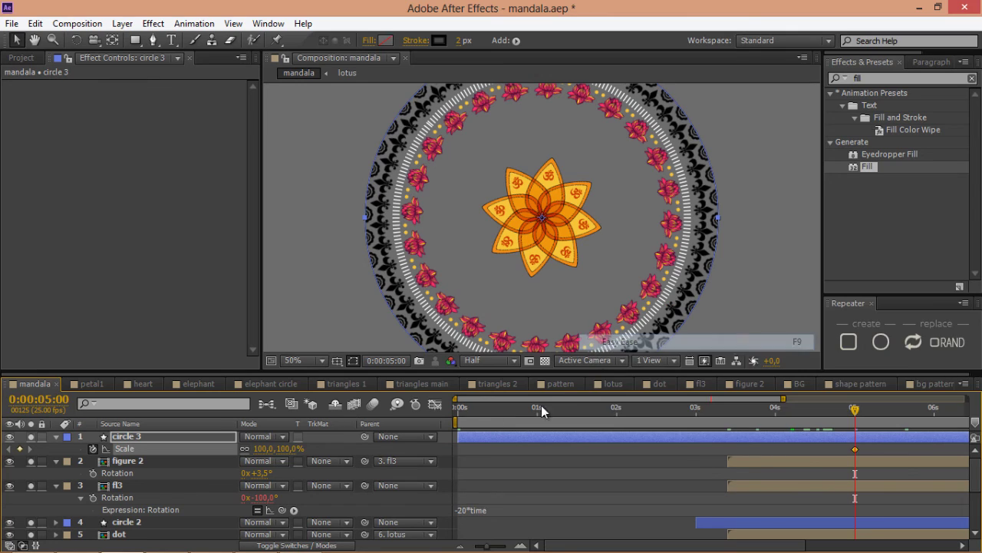
# Set circle 3's Scale to 0% at 0:00:00:00.
pyautogui.click(457, 411)
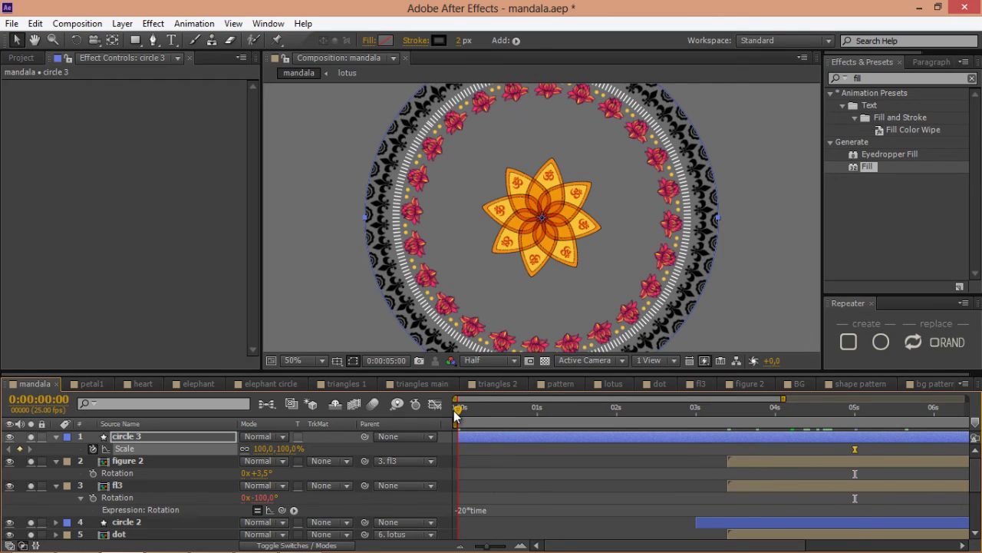
pyautogui.click(265, 449)
pyautogui.write('0')
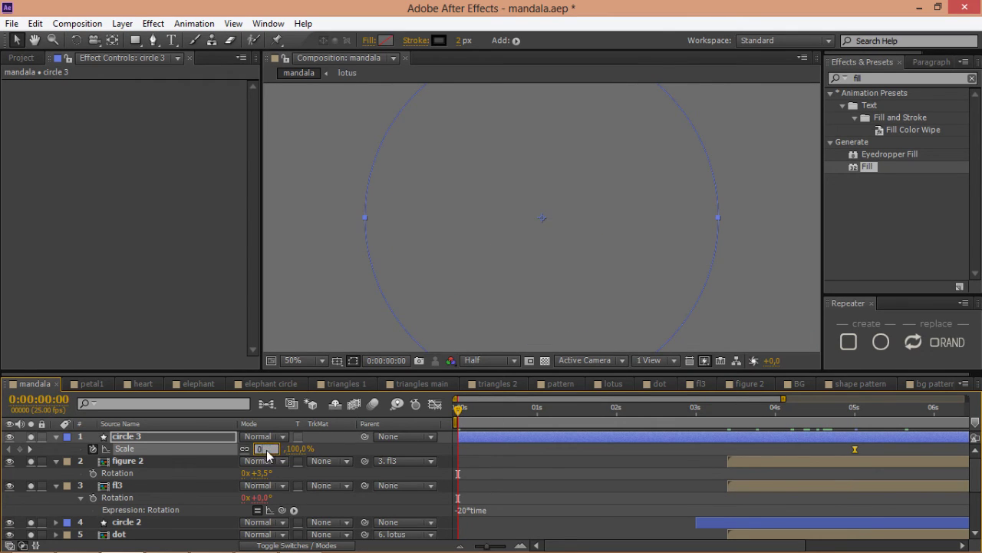
pyautogui.press('Return')
# Reshape circle 3's Scale curve so it rises early and eases long into its last keyframe.
pyautogui.click(434, 403)
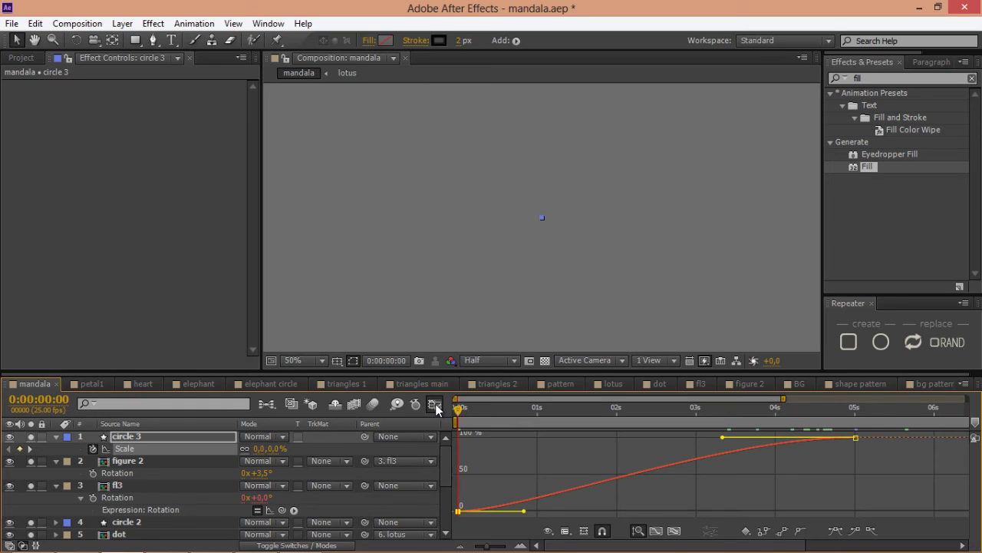
pyautogui.moveTo(722, 438); pyautogui.dragTo(525, 437)
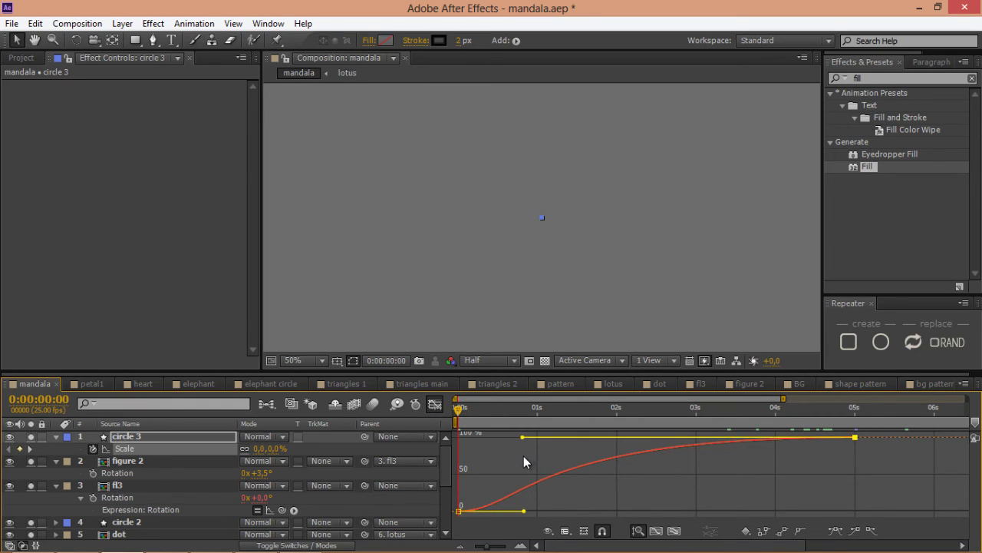
pyautogui.click(434, 405)
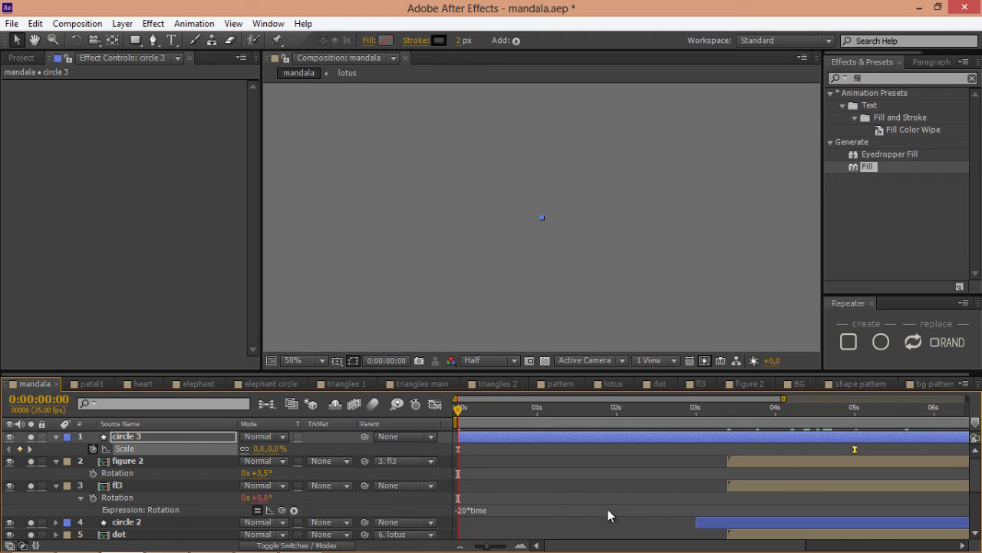
# Duplicate the circle 3 layer and give the original circle 3 a solid orange fill, FC9A1C.
pyautogui.click(194, 432)
pyautogui.hotkey('ctrl', 'd')
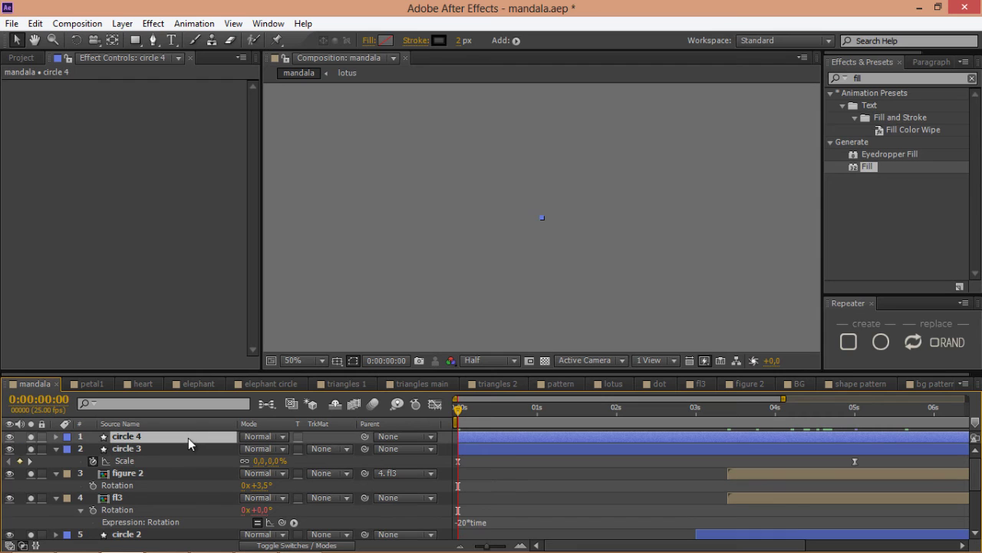
pyautogui.click(170, 447)
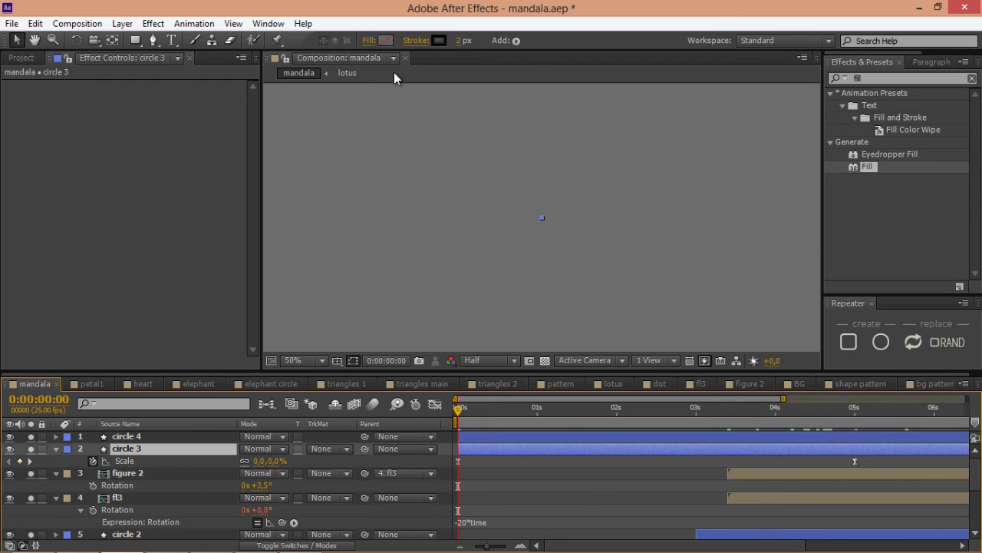
pyautogui.click(391, 43)
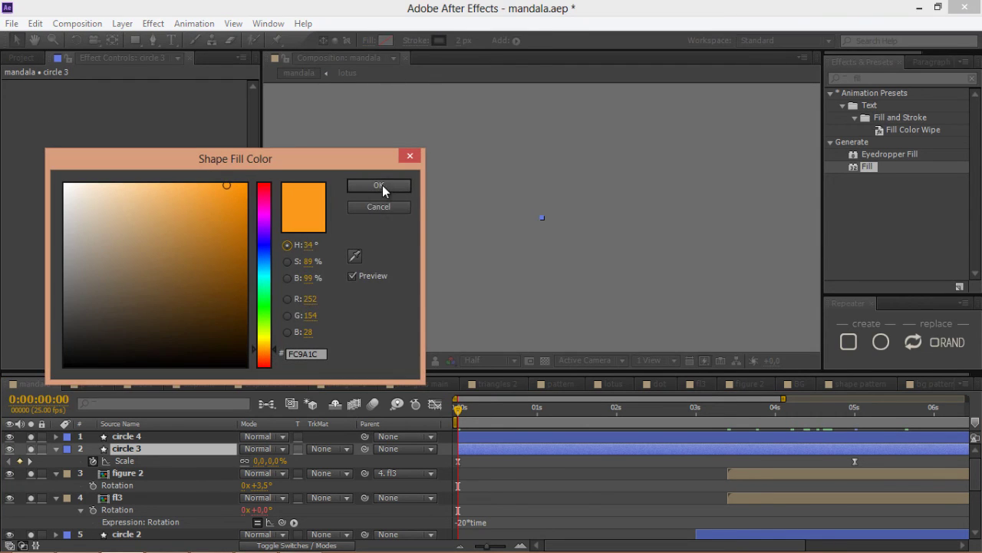
pyautogui.click(383, 187)
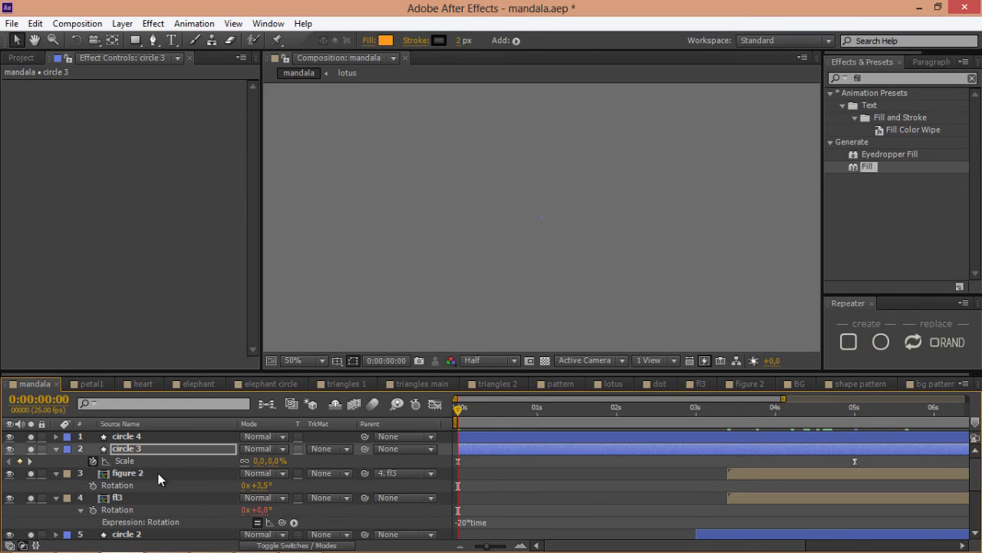
# Set figure 2's track matte to Alpha Matte "circle 3" and check the masking at 0:00:04:10.
pyautogui.click(159, 473)
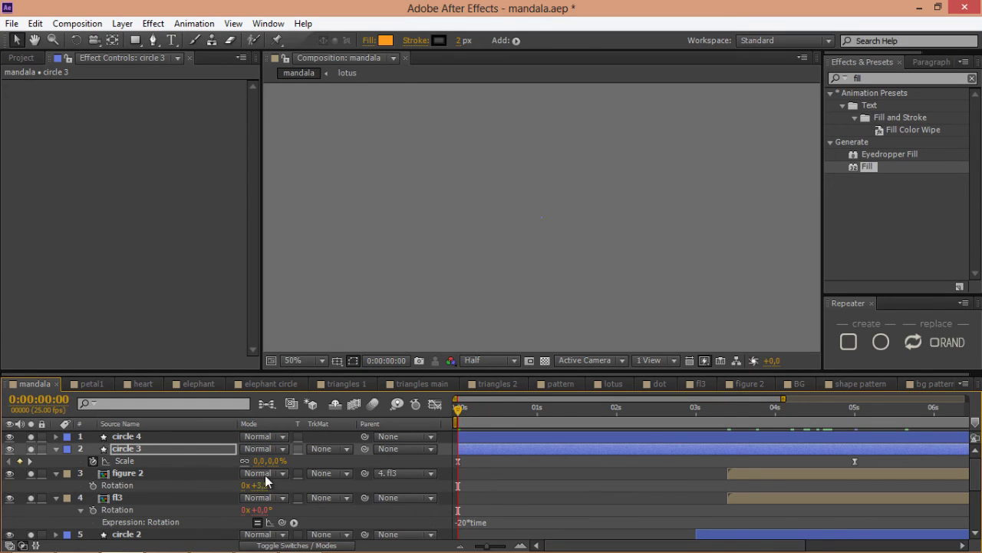
pyautogui.click(337, 473)
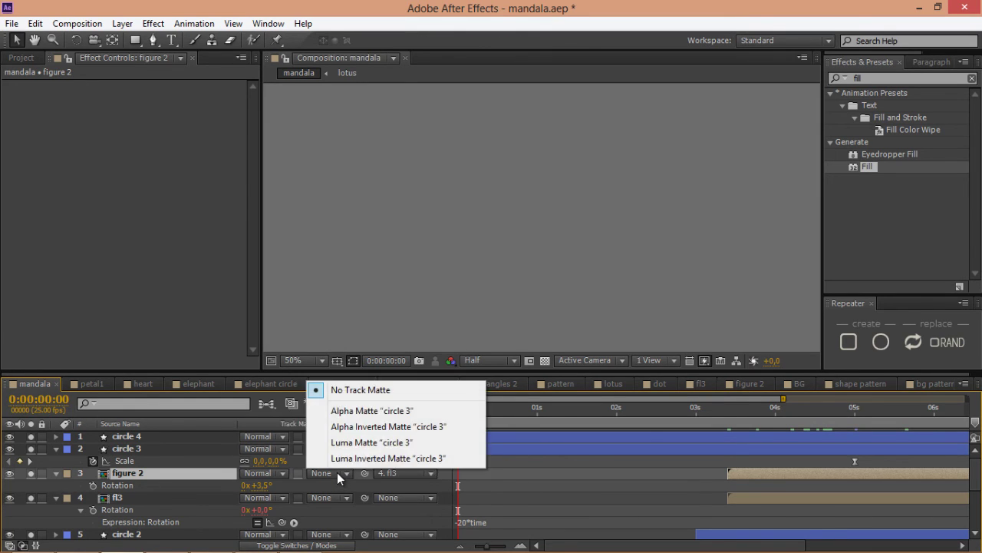
pyautogui.click(368, 412)
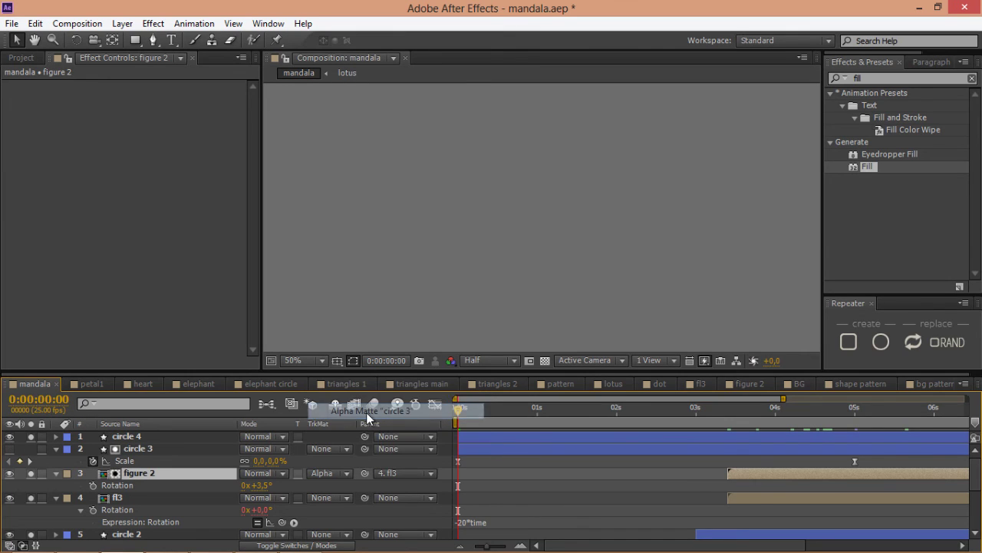
pyautogui.click(807, 412)
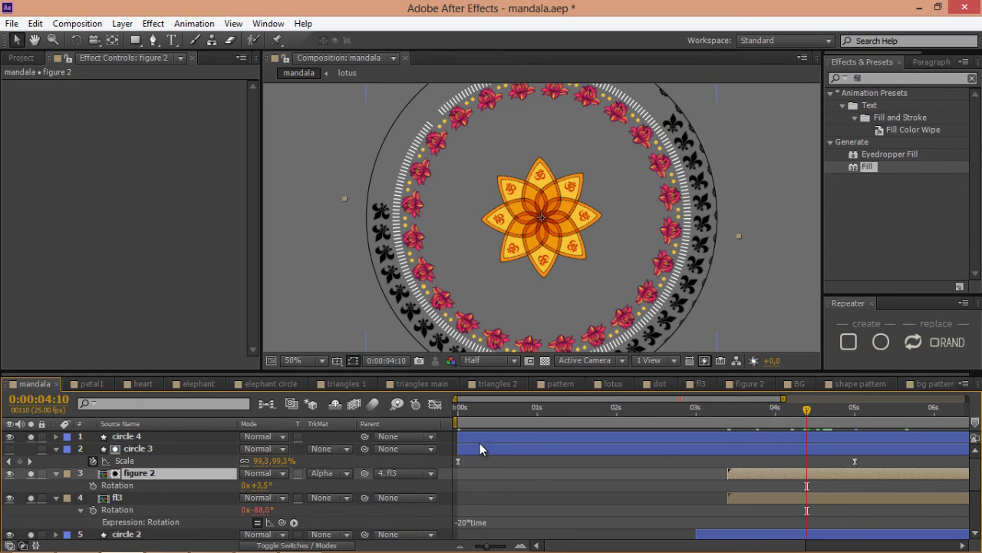
# Copy circle 3's Scale keyframes onto circle 4 in the BG composition, starting at 0:00:00:00.
pyautogui.click(136, 463)
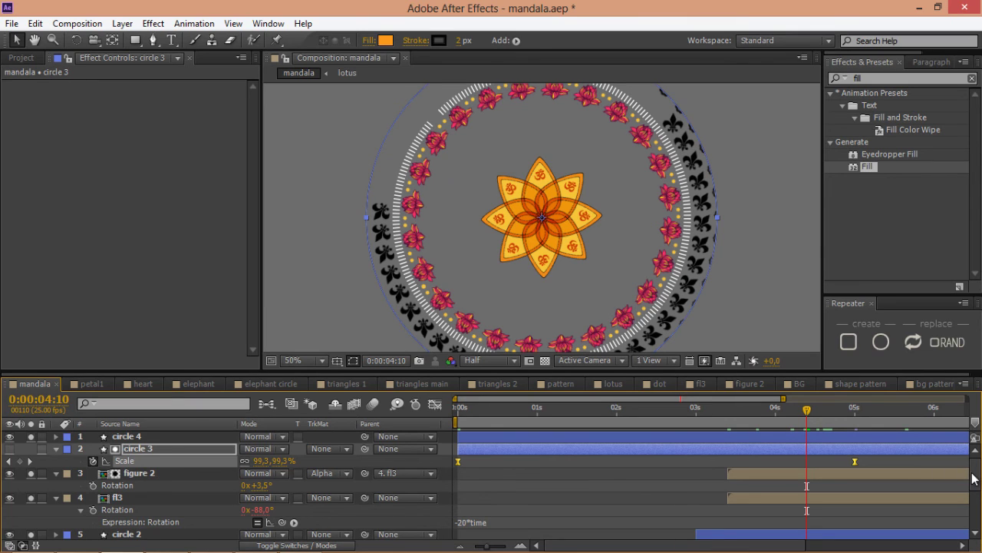
pyautogui.scroll(-5, 971, 514)
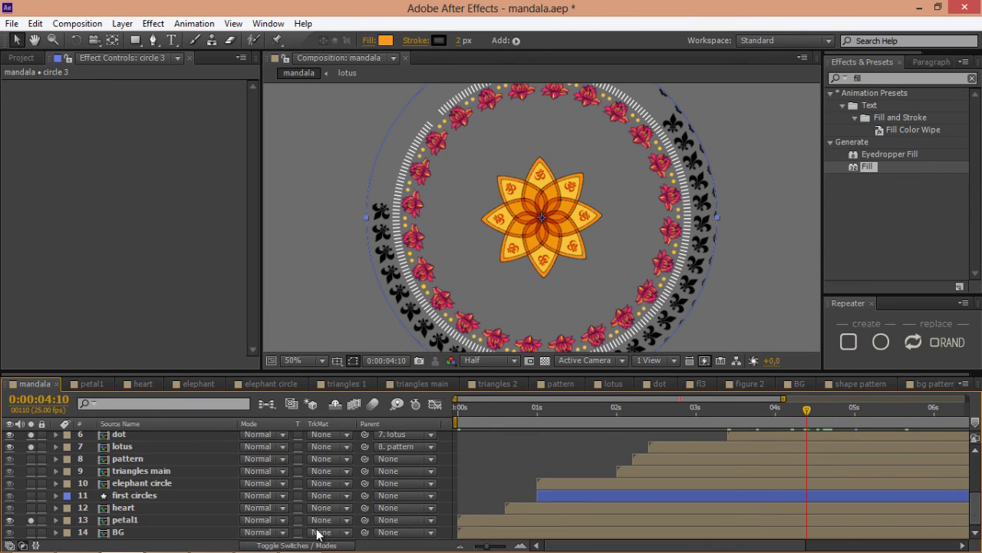
pyautogui.doubleClick(126, 531)
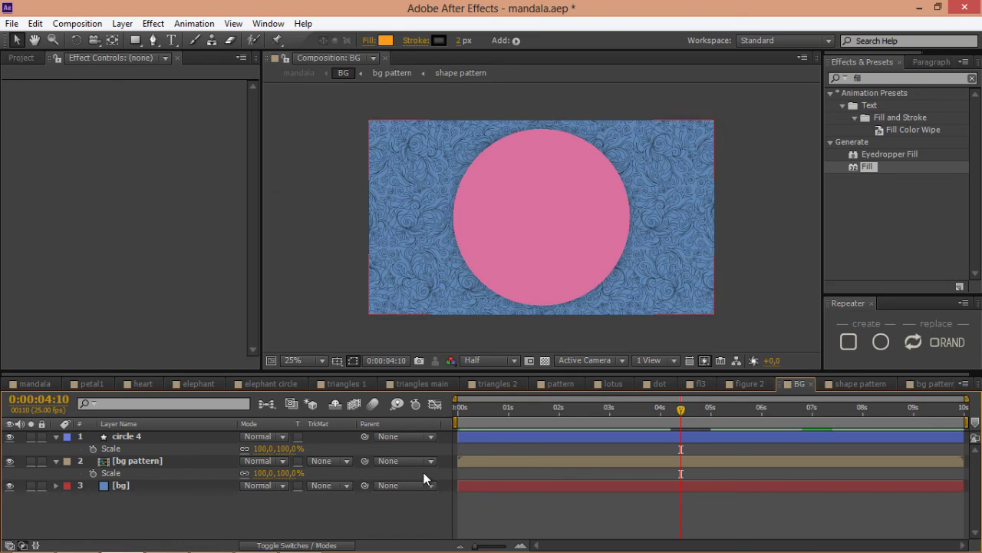
pyautogui.press('Home')
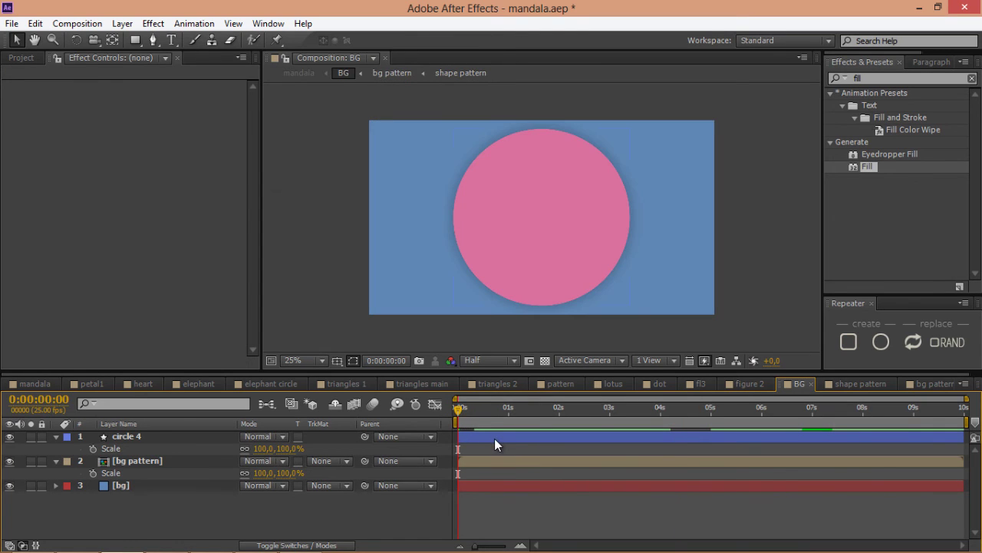
pyautogui.click(494, 438)
pyautogui.hotkey('ctrl', 'v')
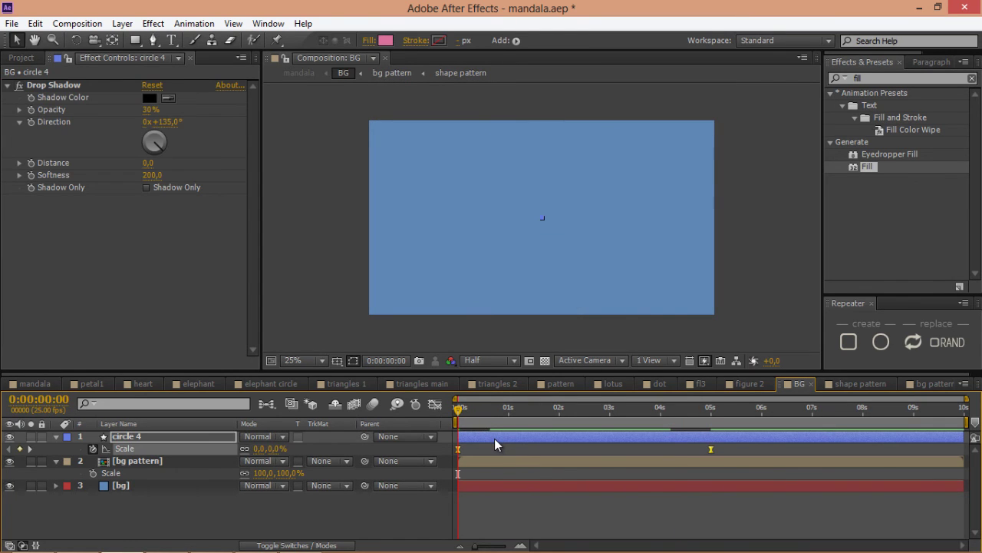
# Paste the Scale keyframes onto the bg pattern layer and set its Scale to 120% at 0:00:00:00.
pyautogui.click(473, 463)
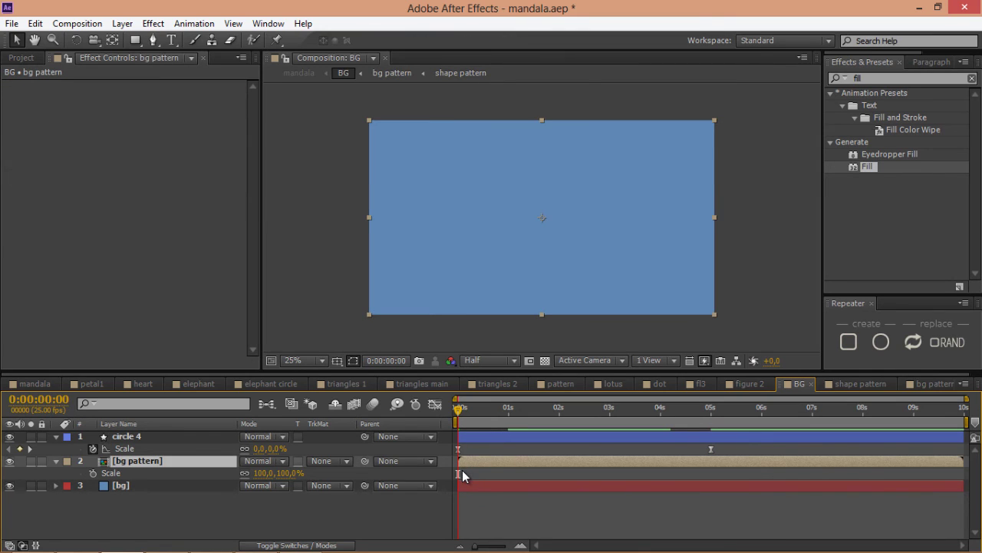
pyautogui.hotkey('ctrl', 'v')
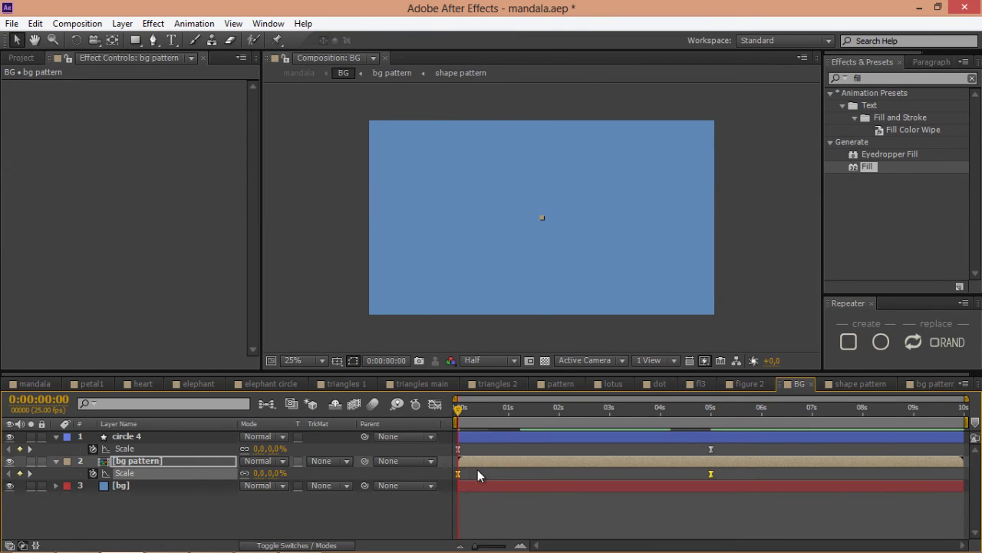
pyautogui.click(260, 473)
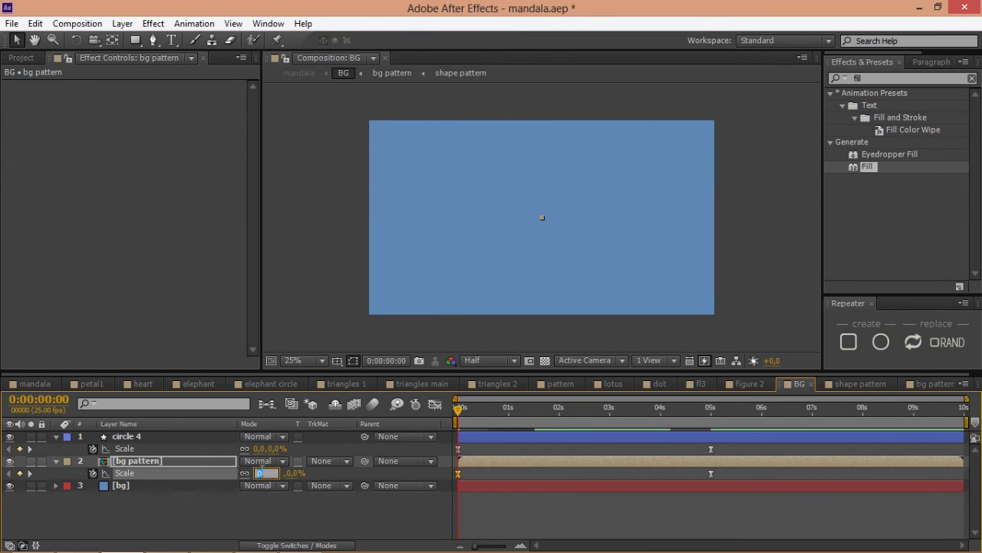
pyautogui.write('120')
pyautogui.press('Return')
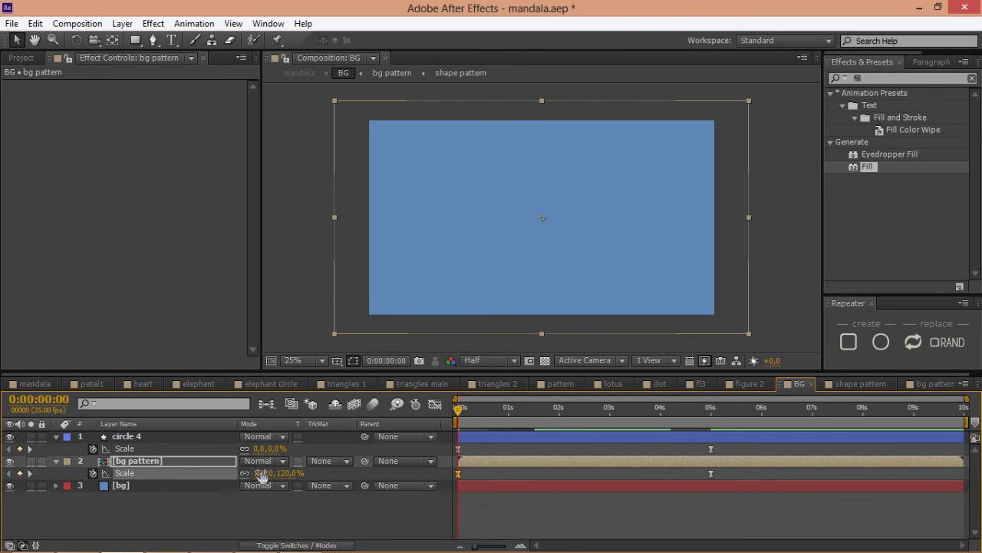
# In the shape pattern composition, move the final Trim Paths Start and End keyframes to 0:00:05:00, and return to the bg pattern composition.
pyautogui.doubleClick(187, 460)
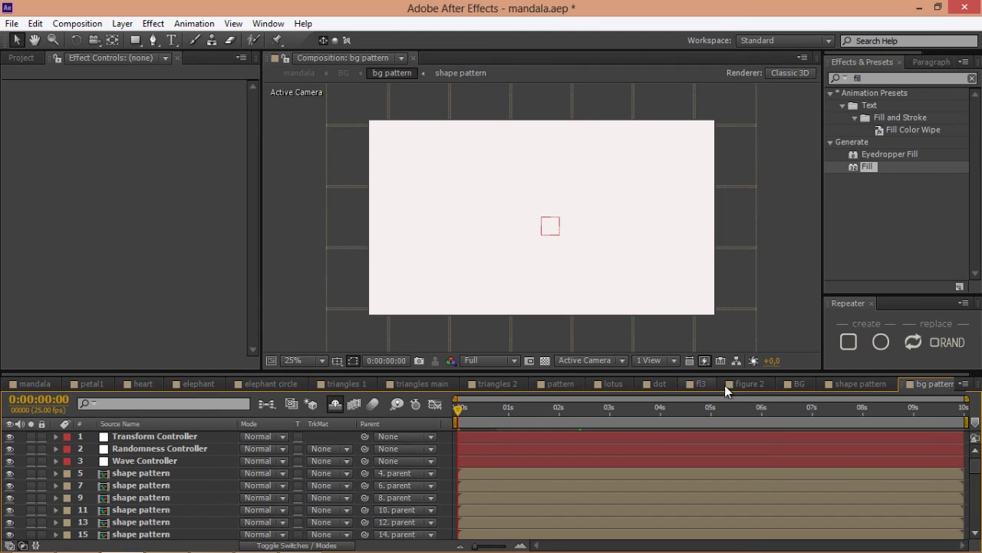
pyautogui.click(871, 382)
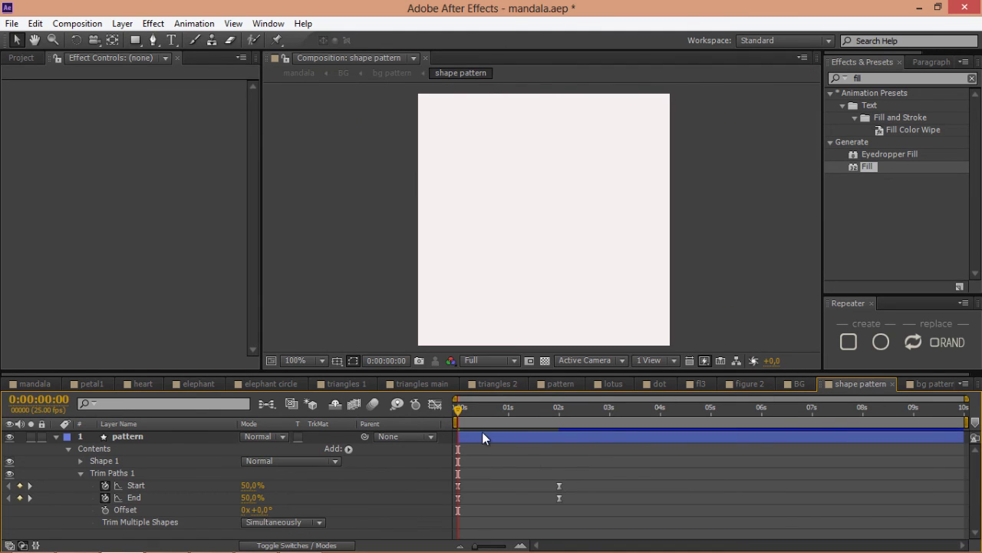
pyautogui.moveTo(574, 482); pyautogui.dragTo(547, 503)
pyautogui.moveTo(580, 410); pyautogui.dragTo(712, 452)
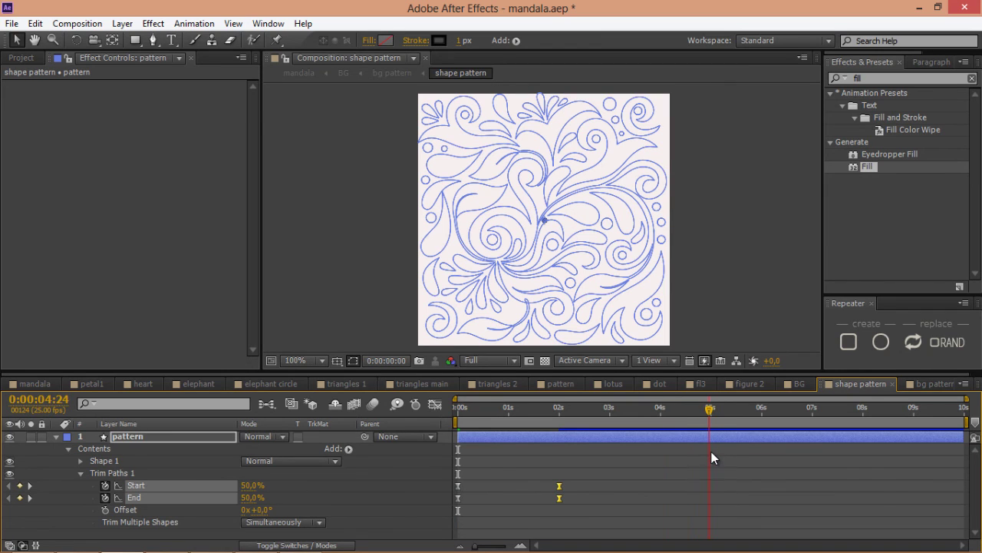
pyautogui.moveTo(560, 489); pyautogui.dragTo(705, 498)
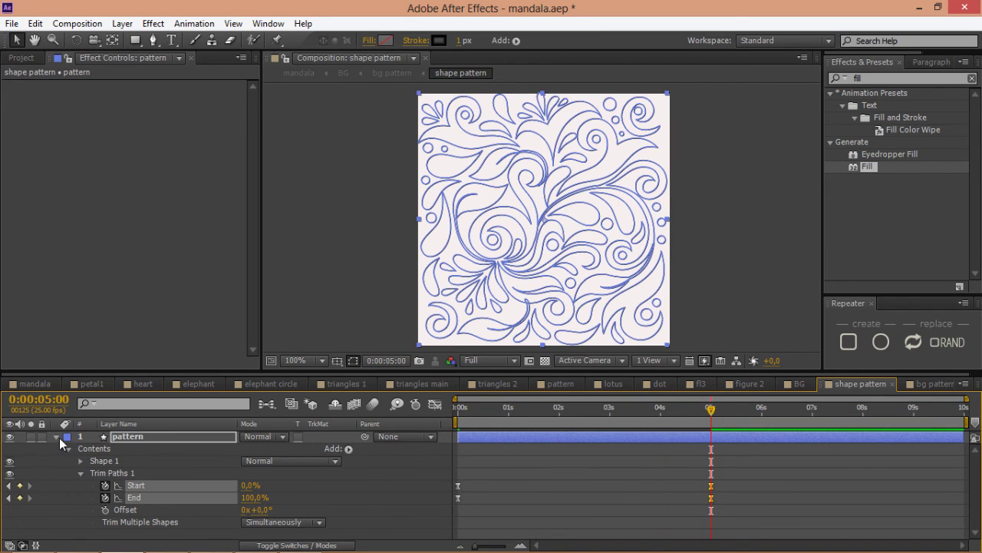
pyautogui.click(55, 436)
pyautogui.click(703, 500)
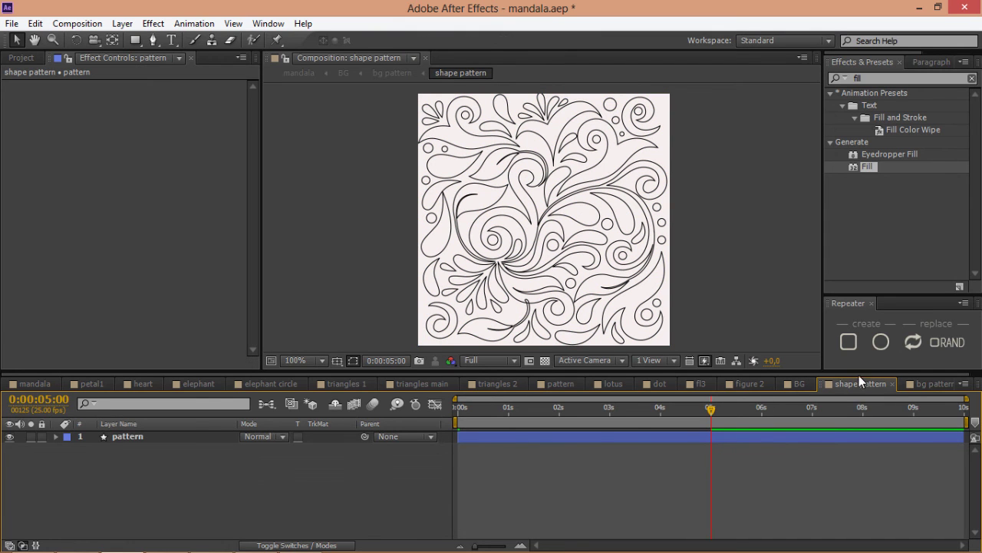
pyautogui.click(923, 387)
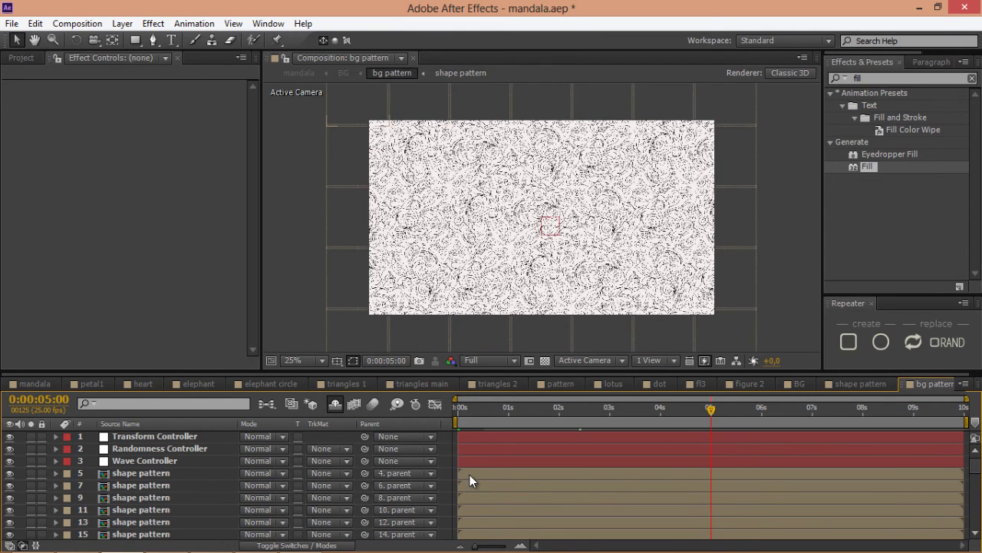
# Stagger the shape pattern layers 7 to 71 in the bg pattern composition, shifting their starts irregularly within about the first 0.7 seconds.
pyautogui.click(472, 473)
pyautogui.scroll(-1, 471, 474)
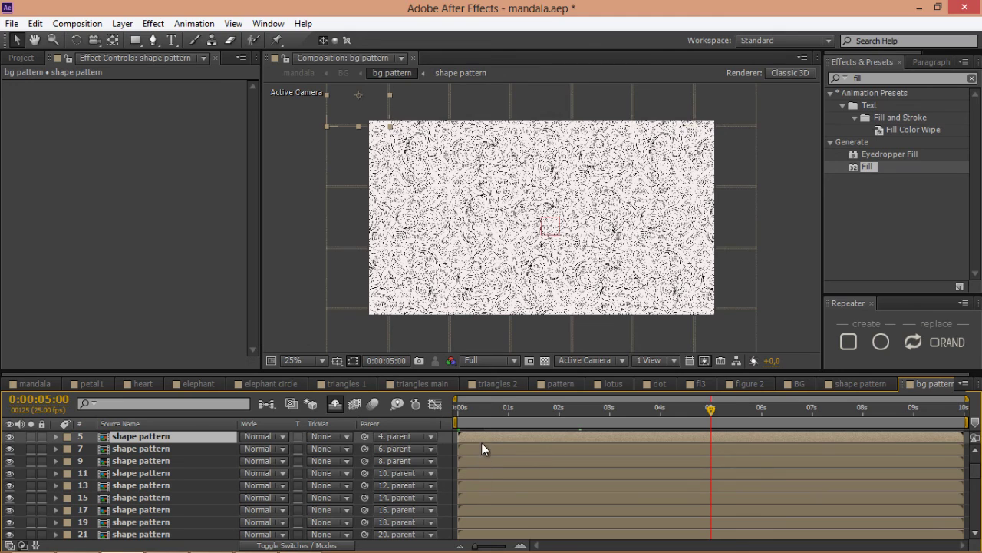
pyautogui.moveTo(492, 412); pyautogui.dragTo(502, 483)
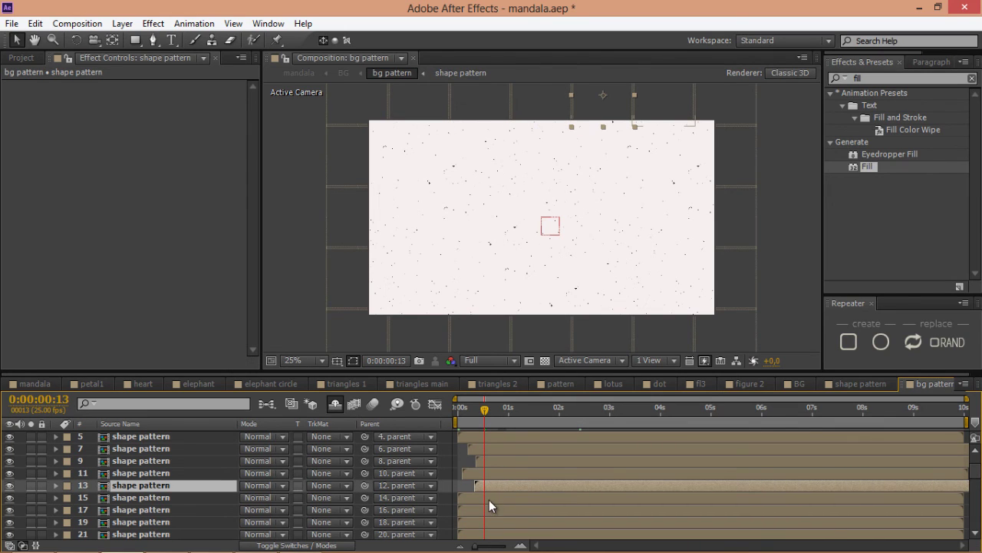
pyautogui.moveTo(489, 499); pyautogui.dragTo(504, 517)
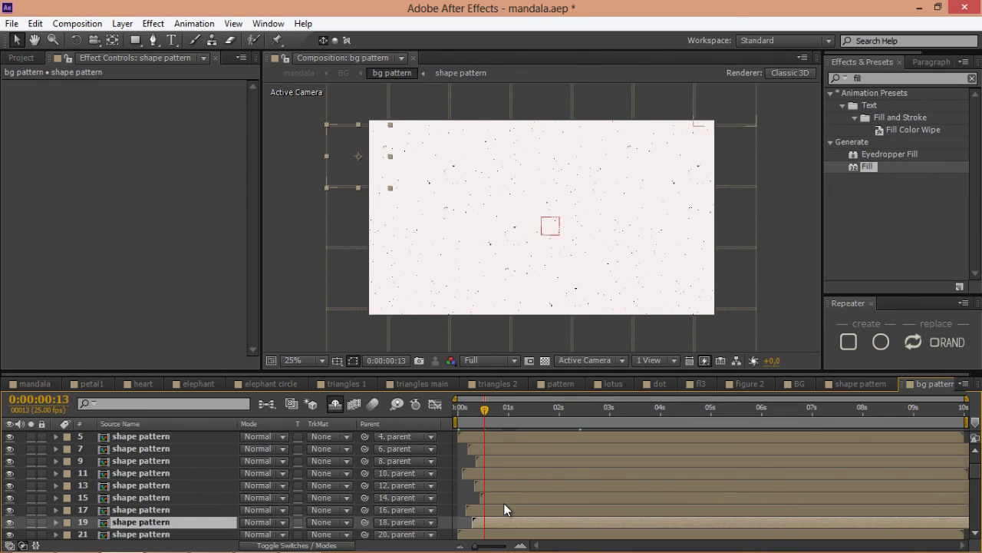
pyautogui.scroll(-3, 503, 492)
pyautogui.moveTo(488, 450); pyautogui.dragTo(511, 472)
pyautogui.moveTo(493, 460); pyautogui.dragTo(501, 487)
pyautogui.moveTo(485, 509); pyautogui.dragTo(499, 509)
pyautogui.scroll(-3, 499, 499)
pyautogui.moveTo(483, 462); pyautogui.dragTo(512, 485)
pyautogui.moveTo(506, 438); pyautogui.dragTo(530, 436)
pyautogui.moveTo(483, 509); pyautogui.dragTo(501, 522)
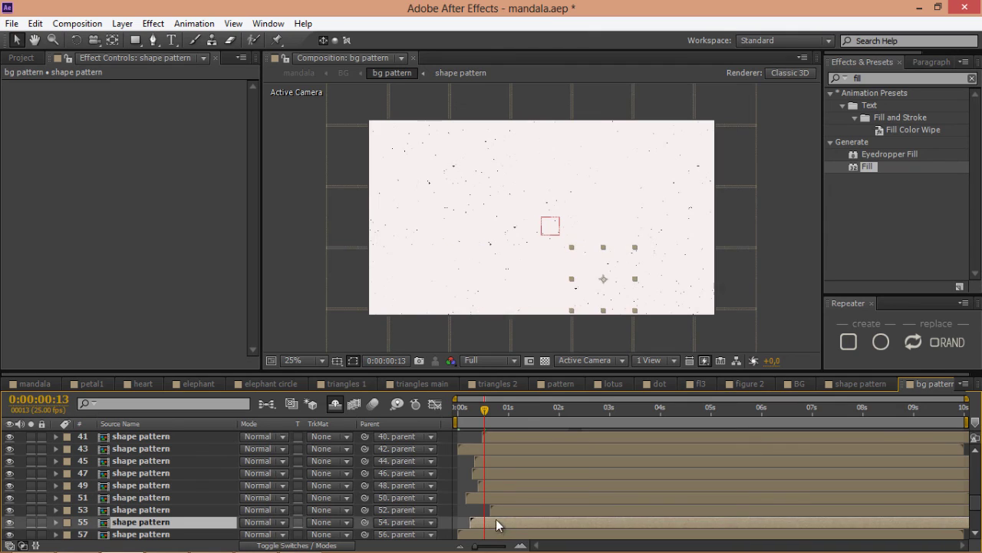
pyautogui.scroll(-3, 500, 519)
pyautogui.moveTo(495, 483); pyautogui.dragTo(540, 471)
pyautogui.moveTo(535, 460); pyautogui.dragTo(555, 449)
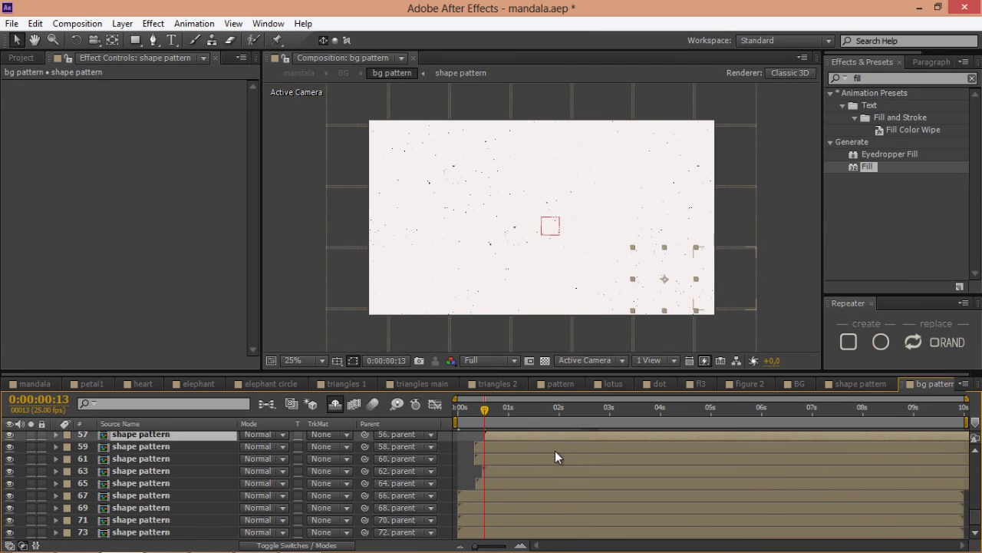
pyautogui.moveTo(501, 496); pyautogui.dragTo(525, 520)
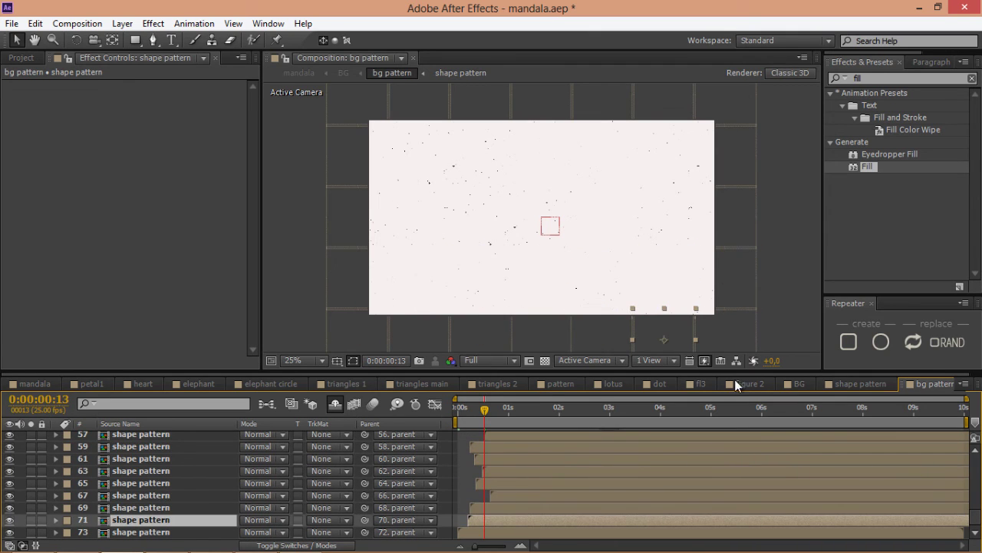
# Preview the background animation in the BG composition.
pyautogui.click(789, 385)
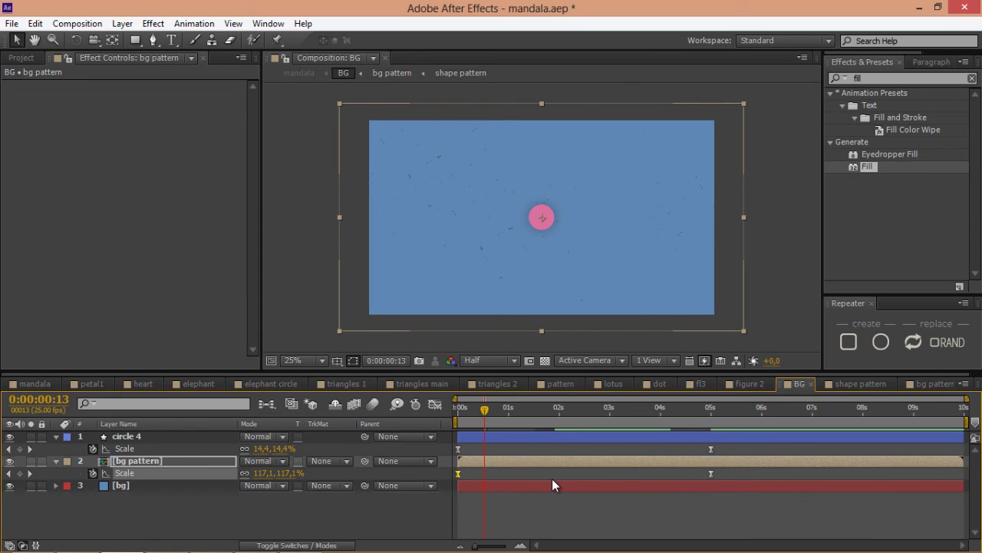
pyautogui.press('KP_0')
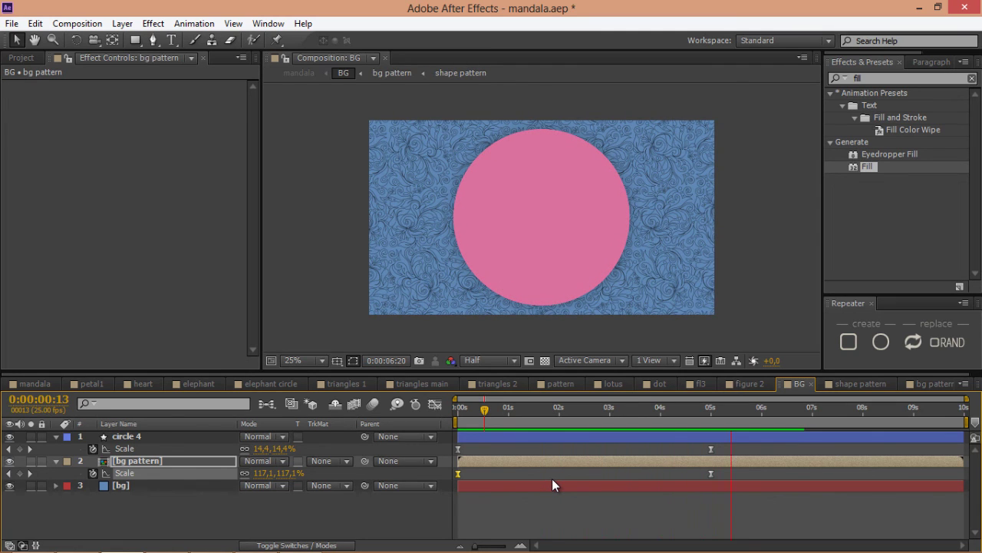
pyautogui.press('space')
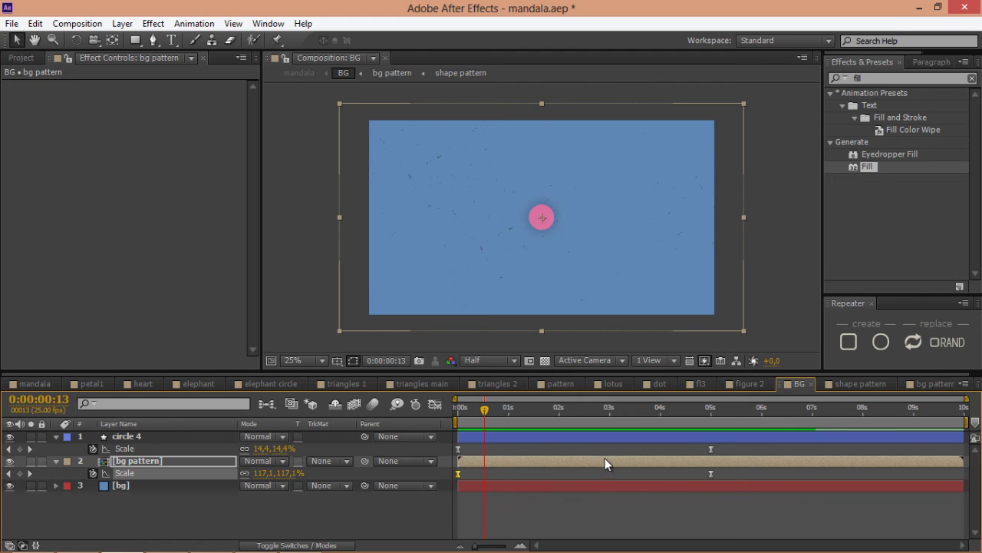
# At 0:00:04:02 in the BG composition, change circle 4's fill to light orange EFB44D.
pyautogui.moveTo(608, 416); pyautogui.dragTo(664, 419)
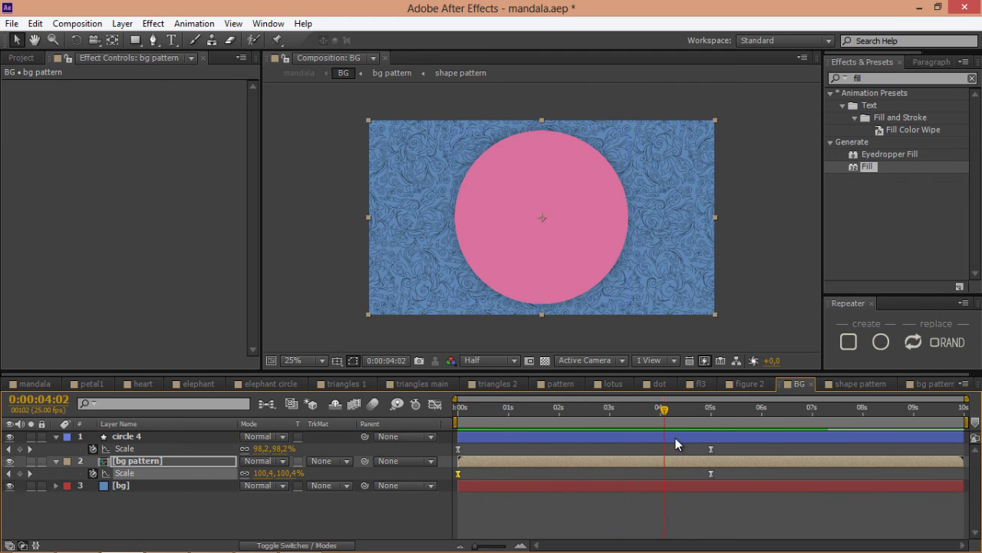
pyautogui.click(675, 437)
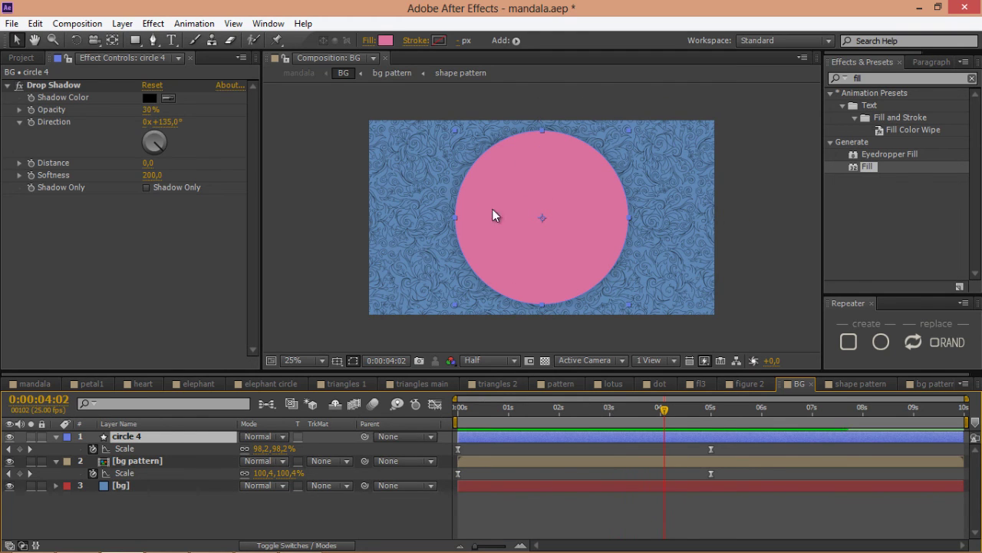
pyautogui.click(385, 40)
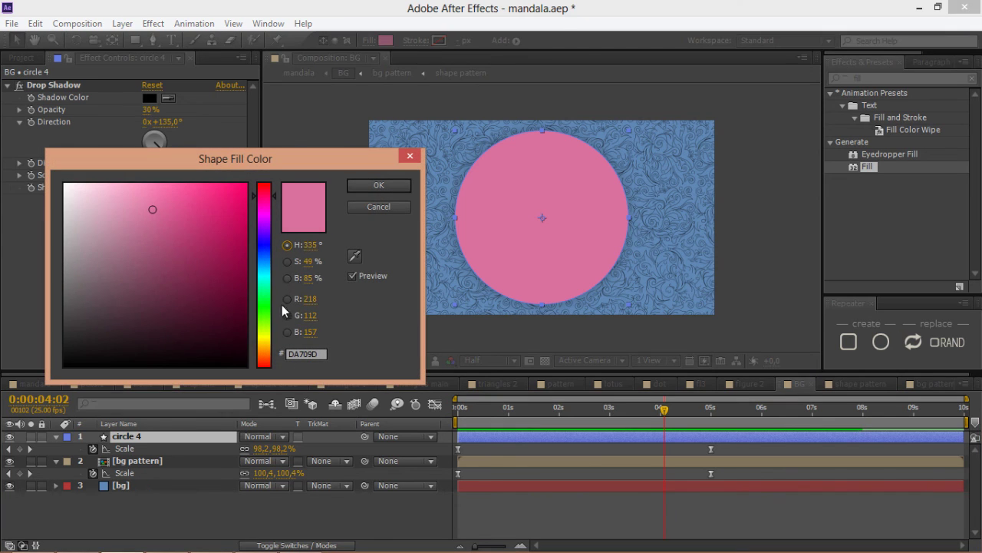
pyautogui.moveTo(264, 310); pyautogui.dragTo(270, 351)
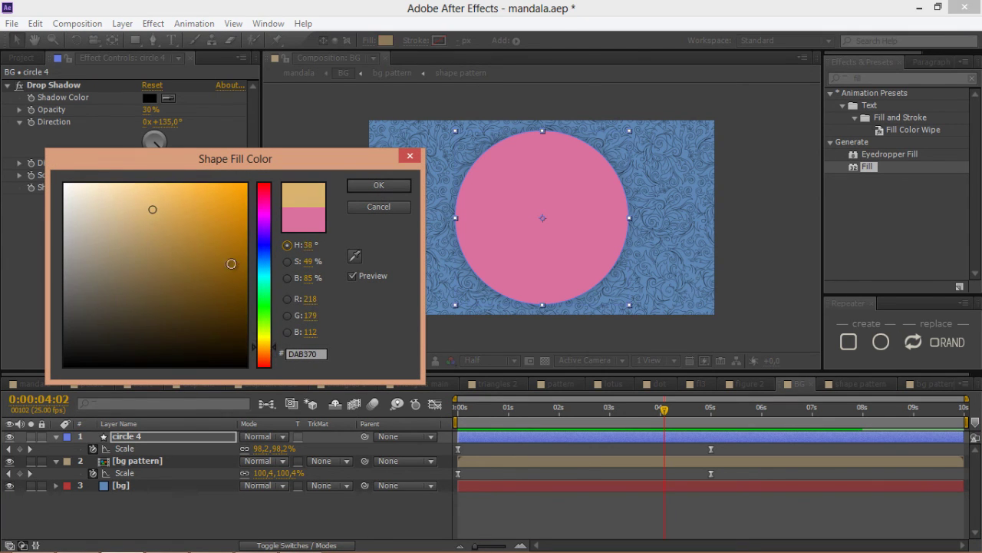
pyautogui.moveTo(212, 201); pyautogui.dragTo(188, 194)
pyautogui.click(376, 185)
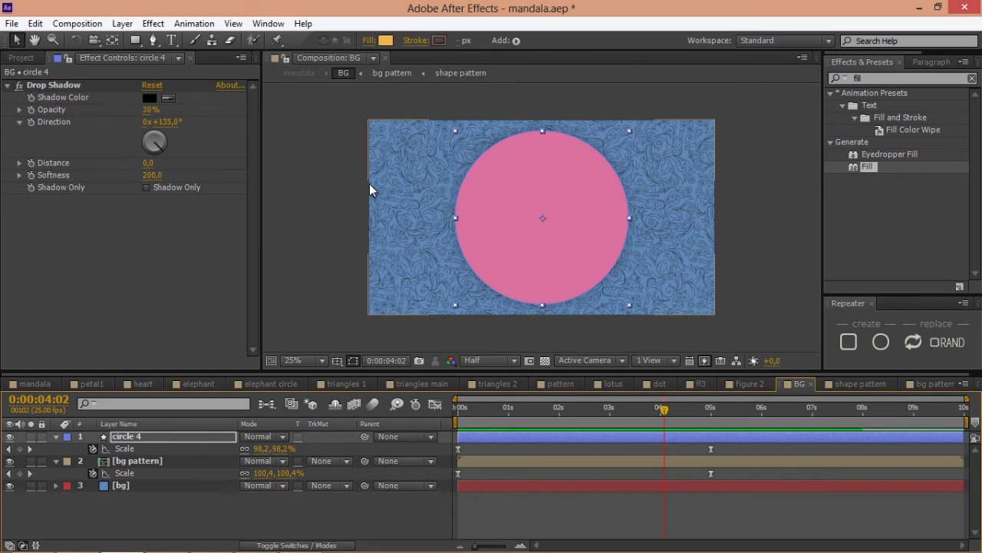
# Turn off solo for all layers in the mandala composition so the whole design shows together with the background.
pyautogui.click(26, 384)
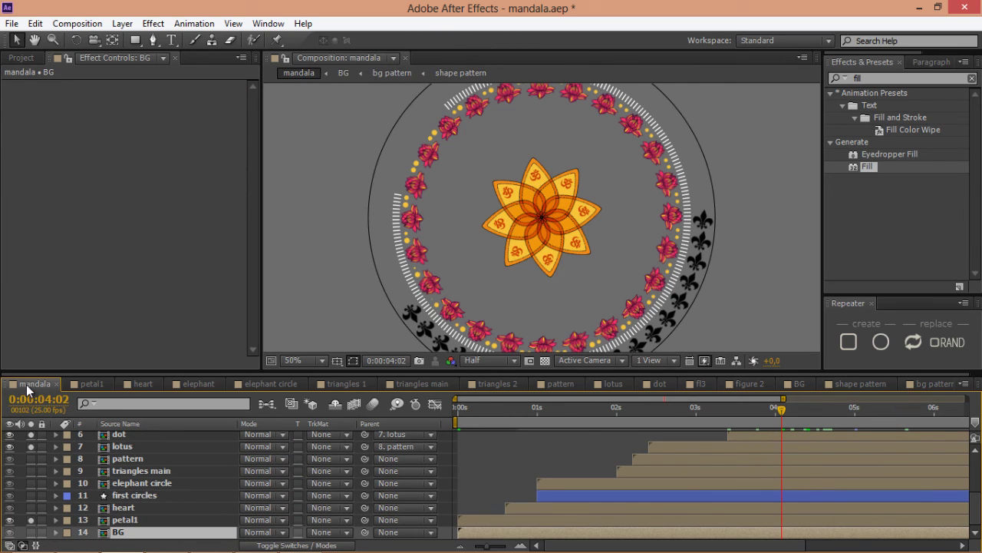
pyautogui.click(129, 523)
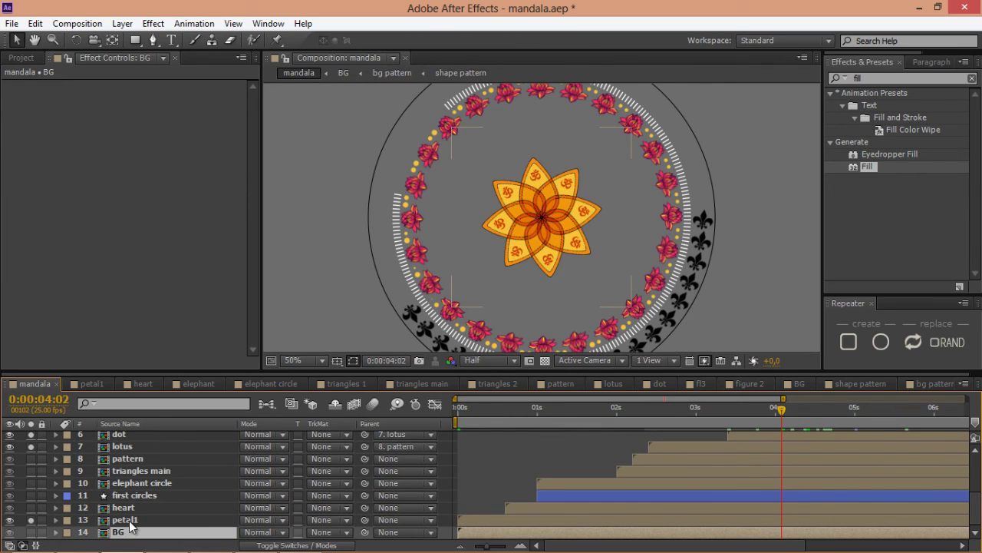
pyautogui.hotkey('ctrl', 'a')
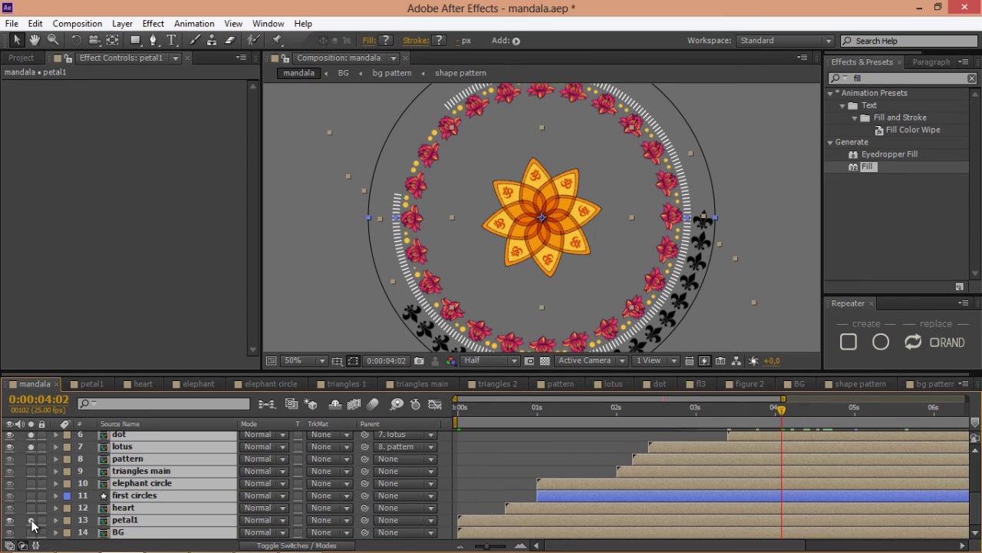
pyautogui.click(31, 520)
pyautogui.scroll(-1, 507, 309)
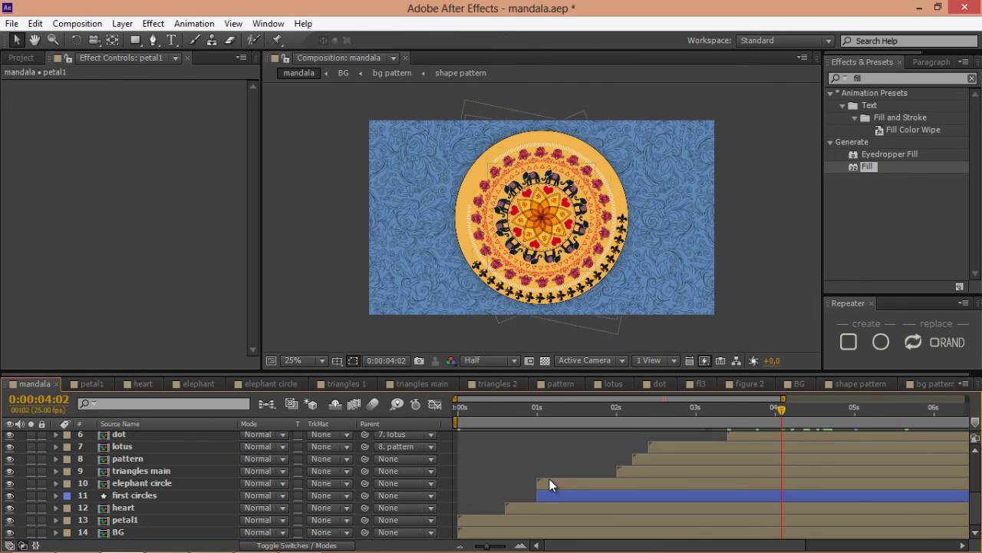
# Change circle 4's fill in the BG composition to a more saturated orange with hue 35°, and return to the mandala composition.
pyautogui.click(799, 384)
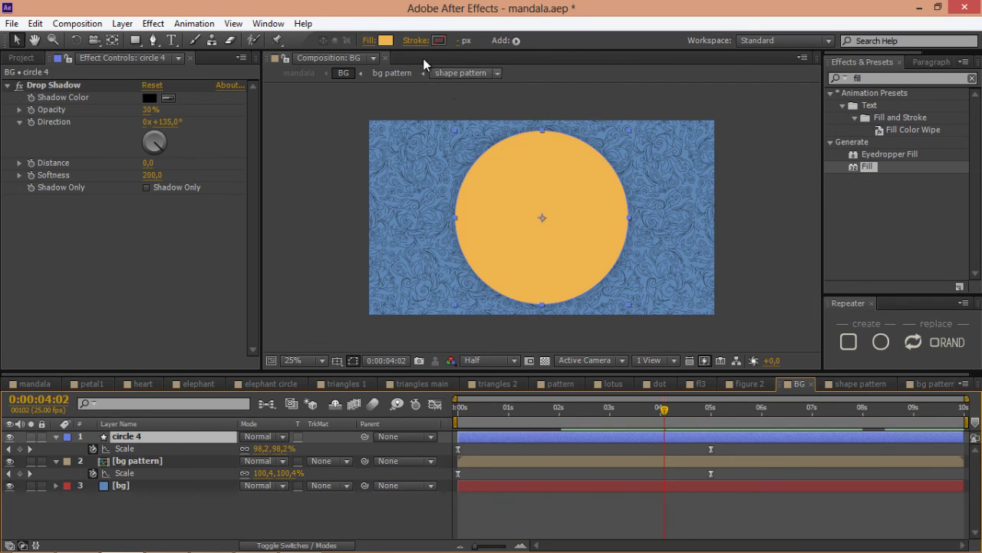
pyautogui.click(382, 39)
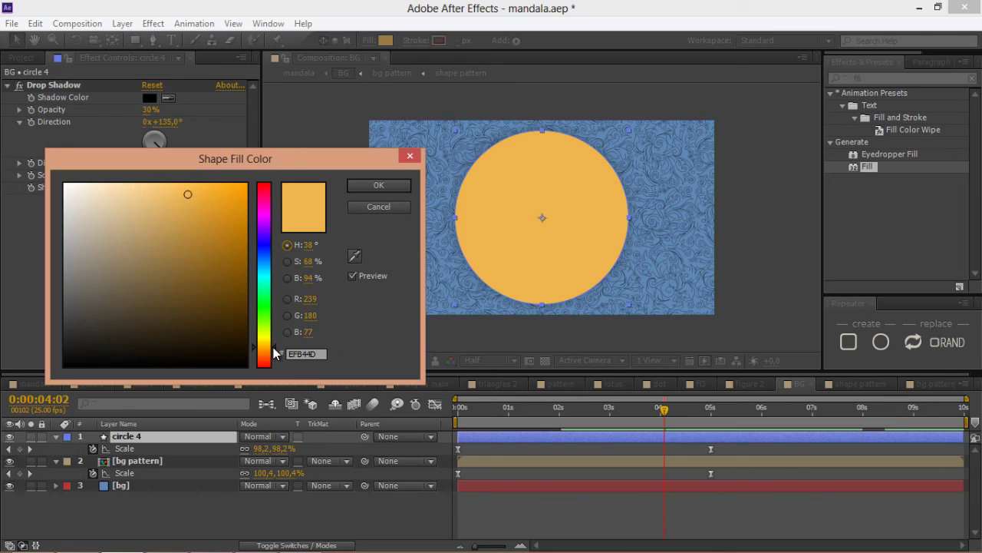
pyautogui.click(273, 347)
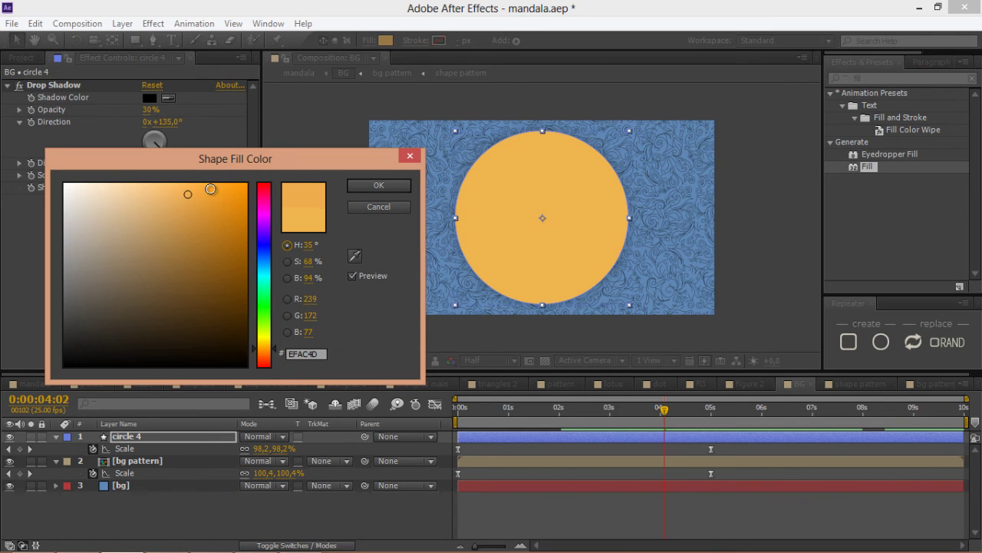
pyautogui.click(370, 184)
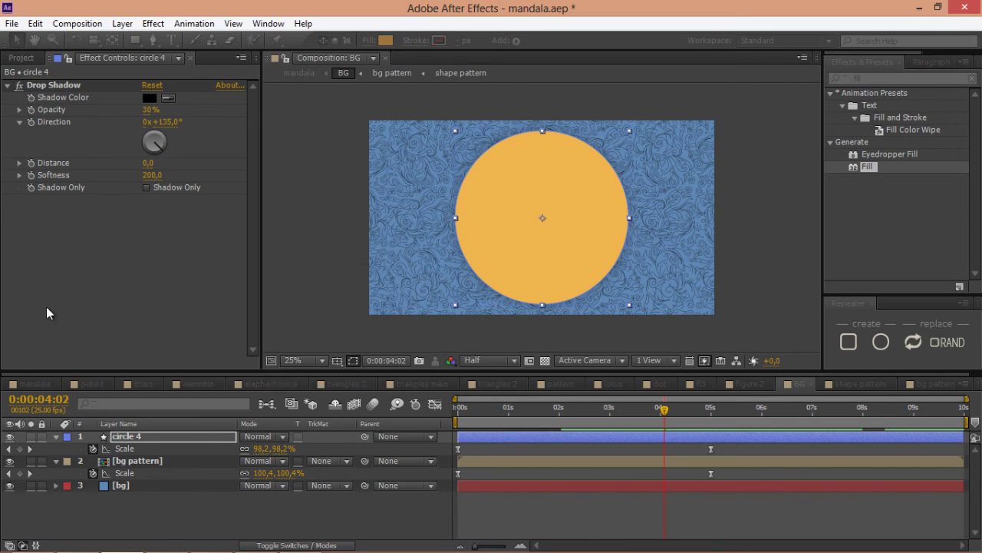
pyautogui.click(33, 383)
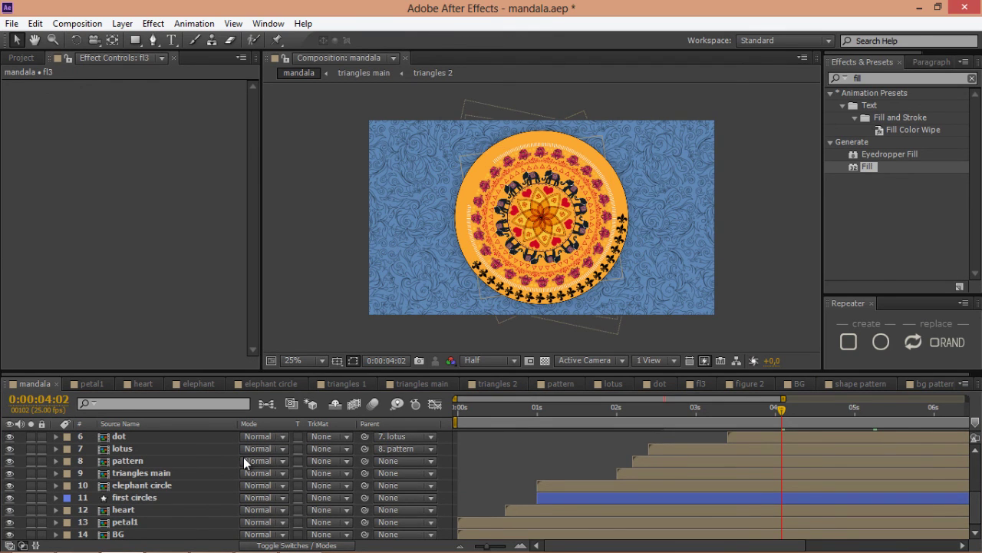
# Apply the Fill effect to the fl3 layer and set its colour to dark blue 123E6F.
pyautogui.press('u')
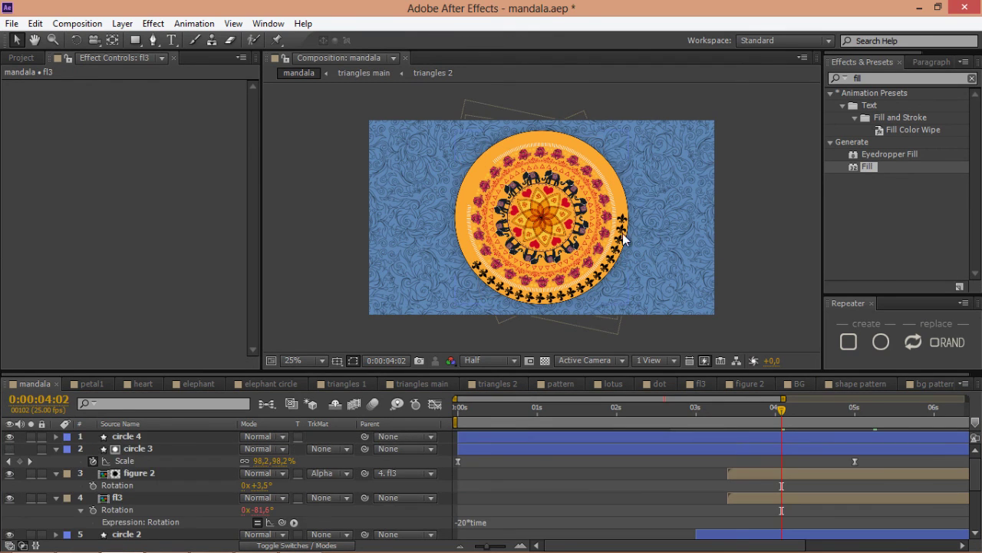
pyautogui.click(119, 499)
pyautogui.click(119, 499)
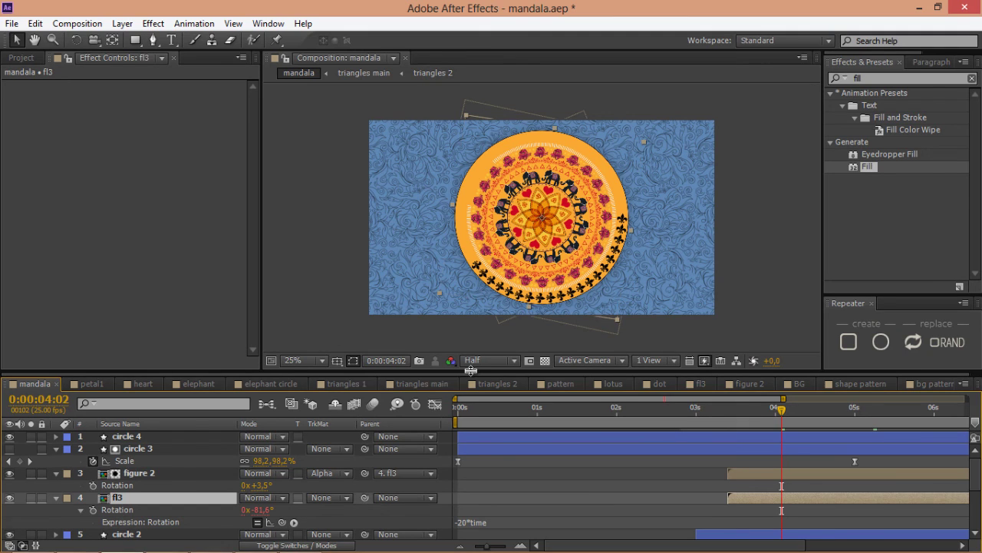
pyautogui.doubleClick(871, 165)
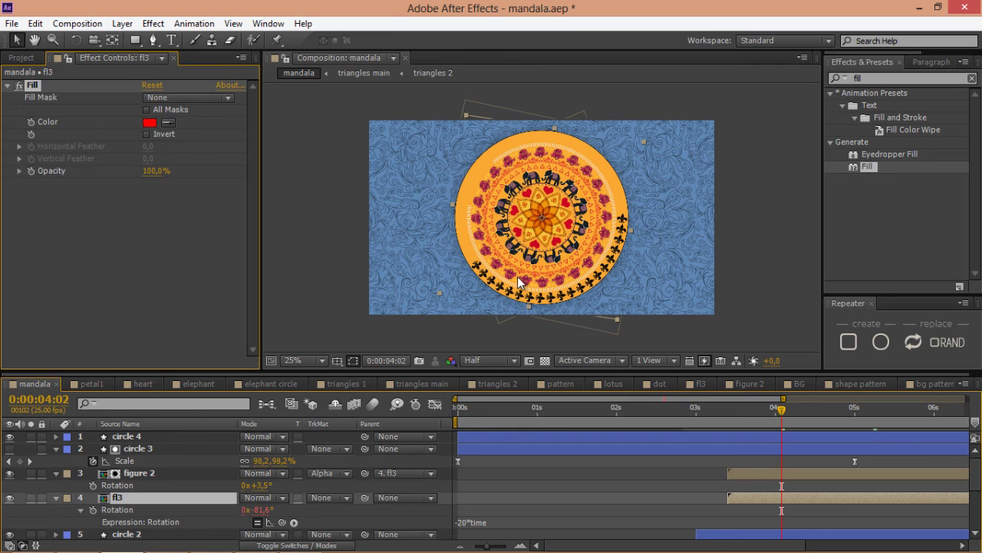
pyautogui.click(150, 123)
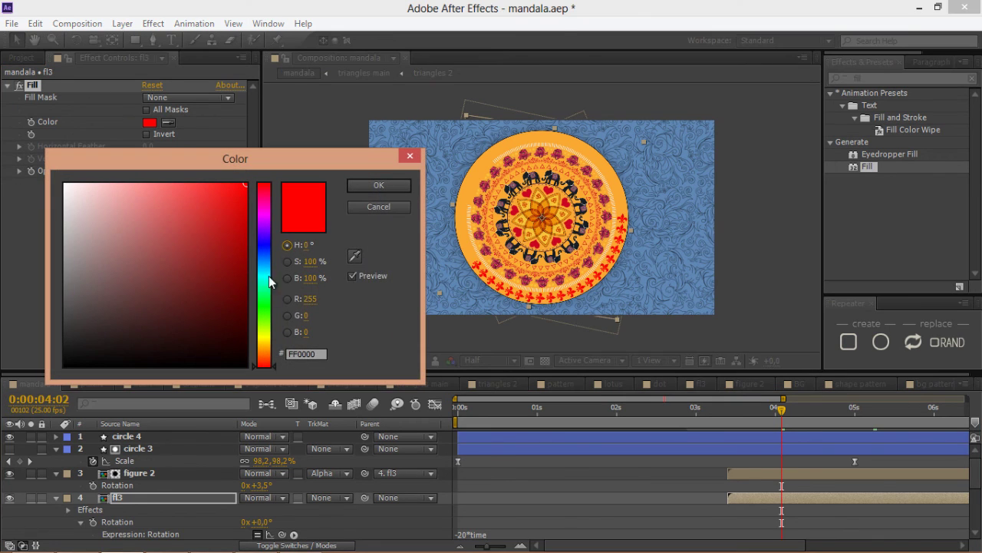
pyautogui.click(263, 261)
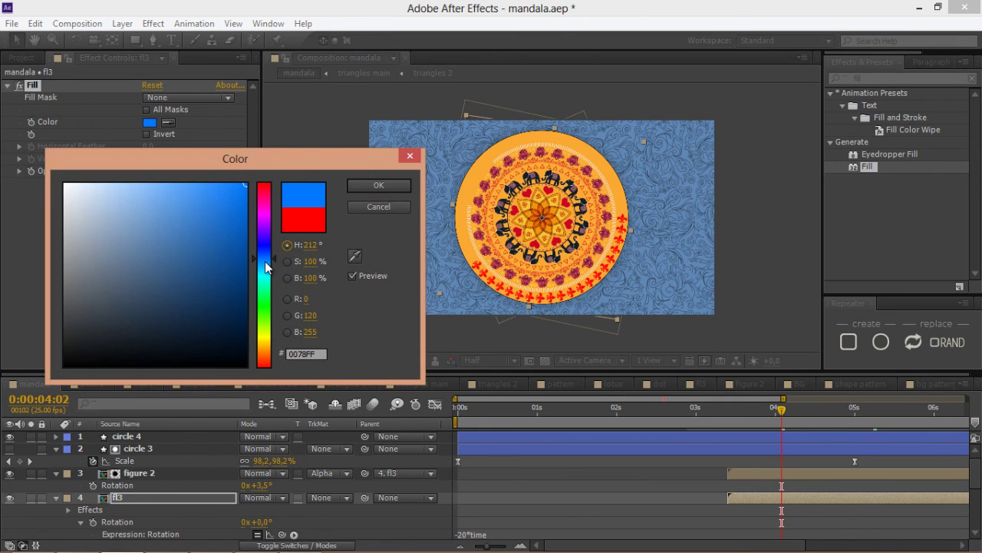
pyautogui.click(218, 292)
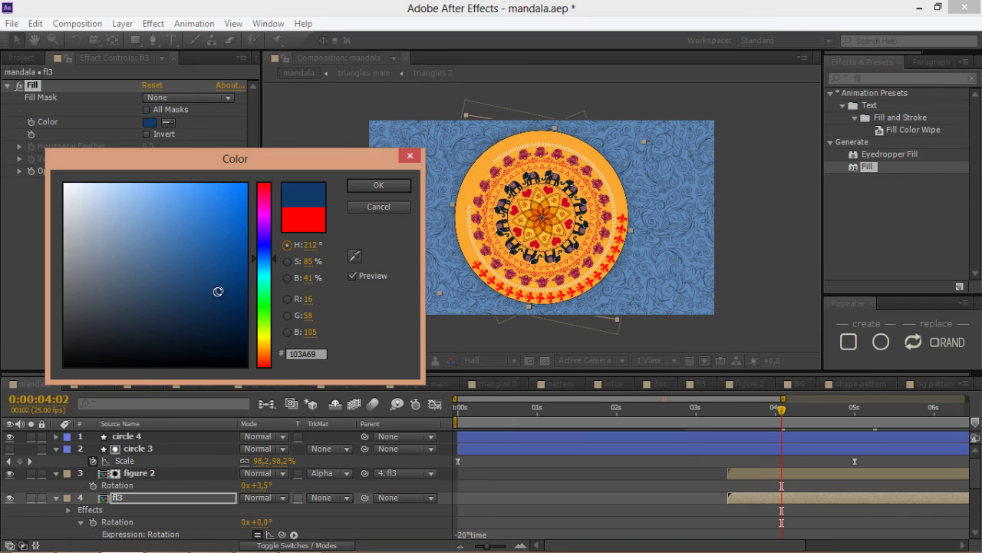
pyautogui.click(217, 287)
pyautogui.click(359, 186)
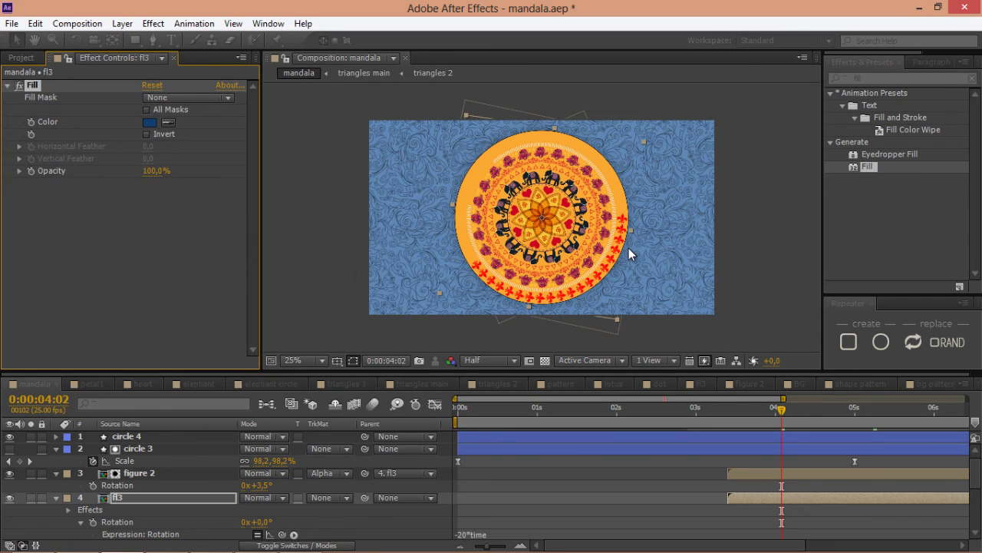
pyautogui.press('.')
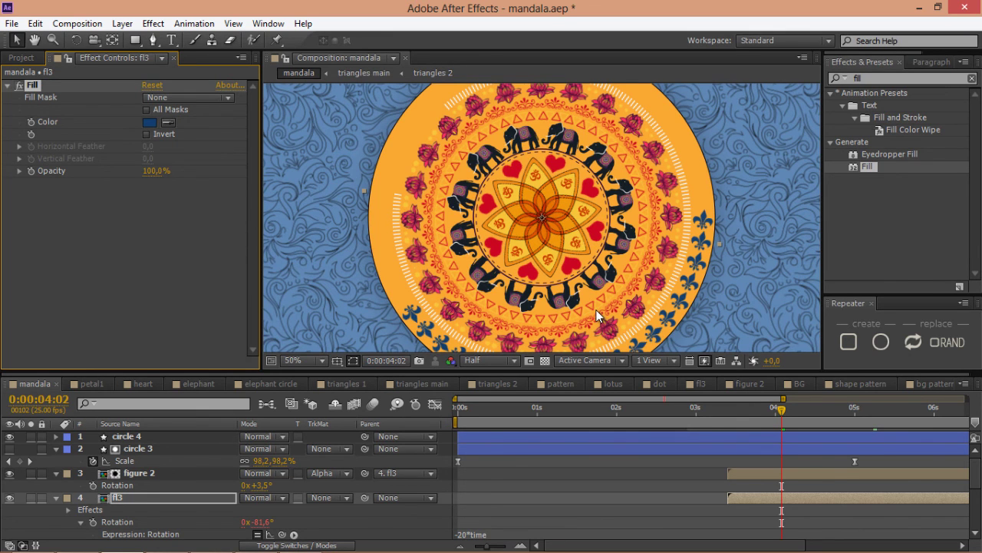
# Copy the dark blue fill colour 123E6F from the fl3 layer and apply it to the dot layer's Fill effect.
pyautogui.click(150, 124)
pyautogui.click(302, 353)
pyautogui.hotkey('ctrl', 'c')
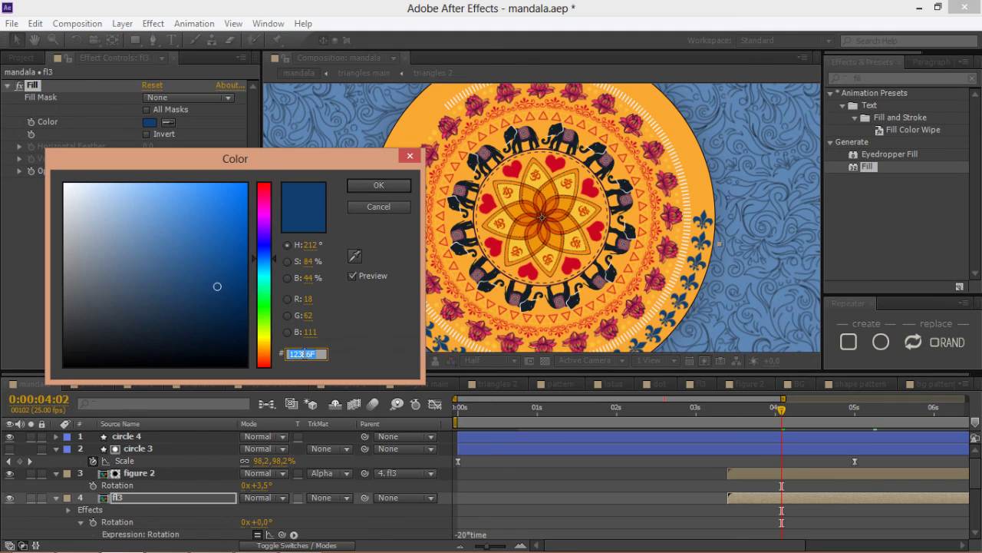
pyautogui.click(404, 187)
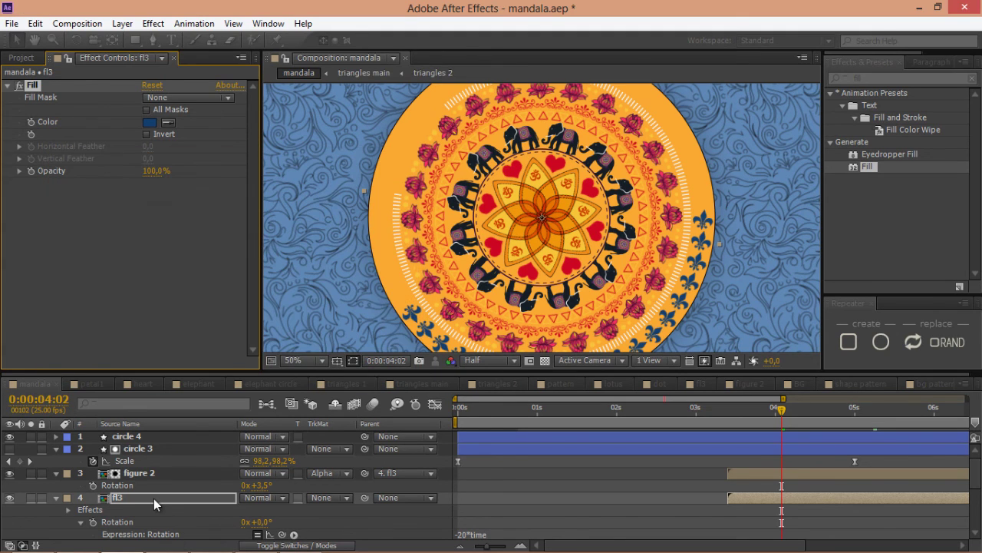
pyautogui.scroll(-2, 153, 502)
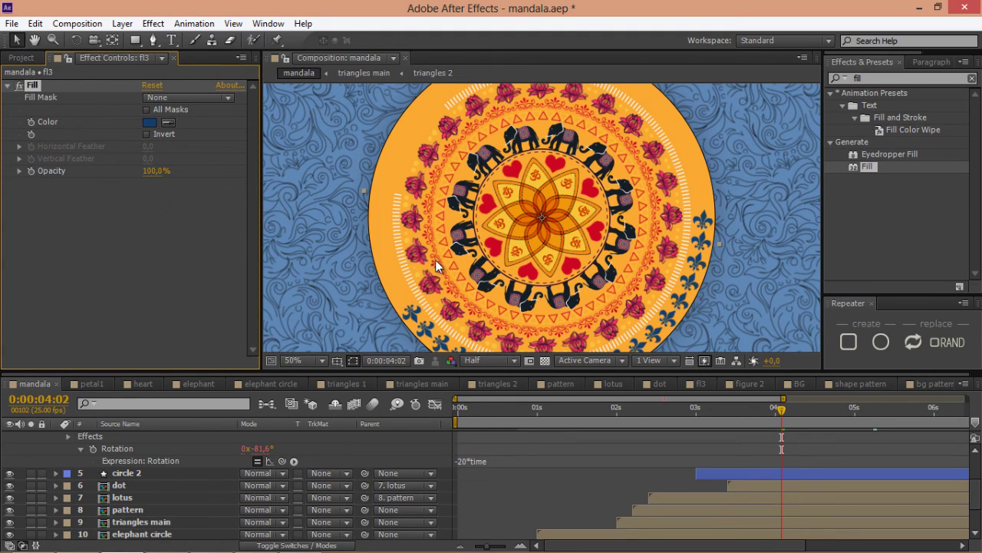
pyautogui.click(140, 487)
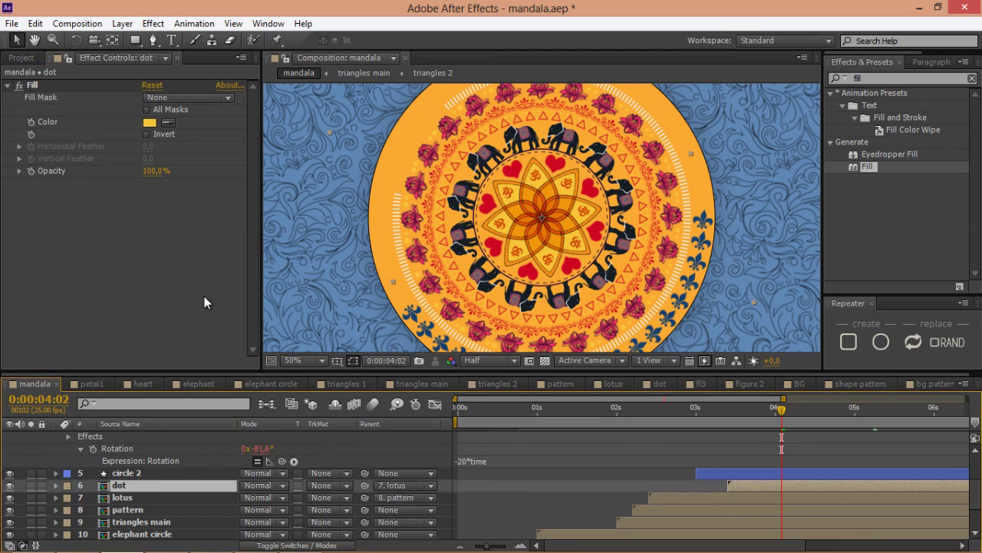
pyautogui.click(149, 122)
pyautogui.doubleClick(307, 353)
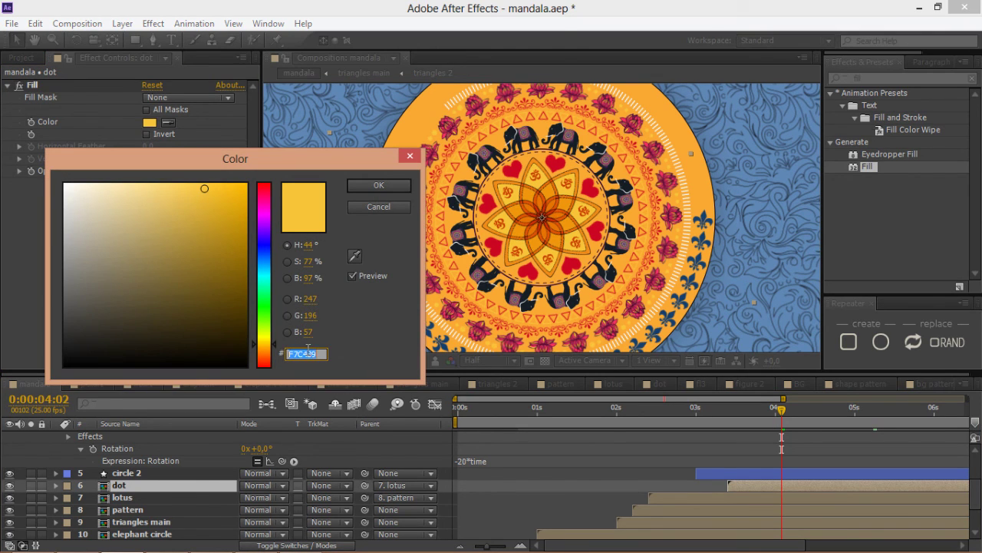
pyautogui.hotkey('ctrl', 'v')
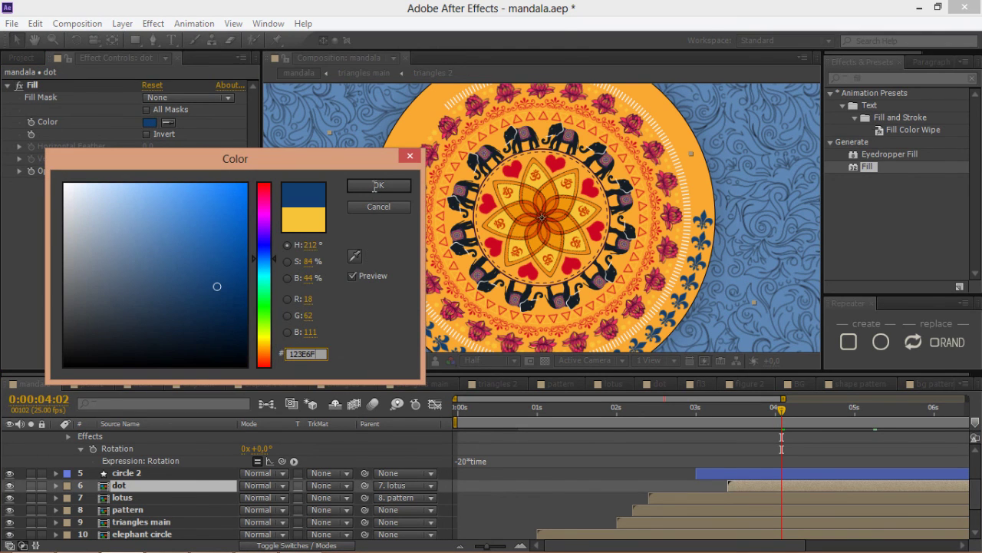
pyautogui.click(374, 185)
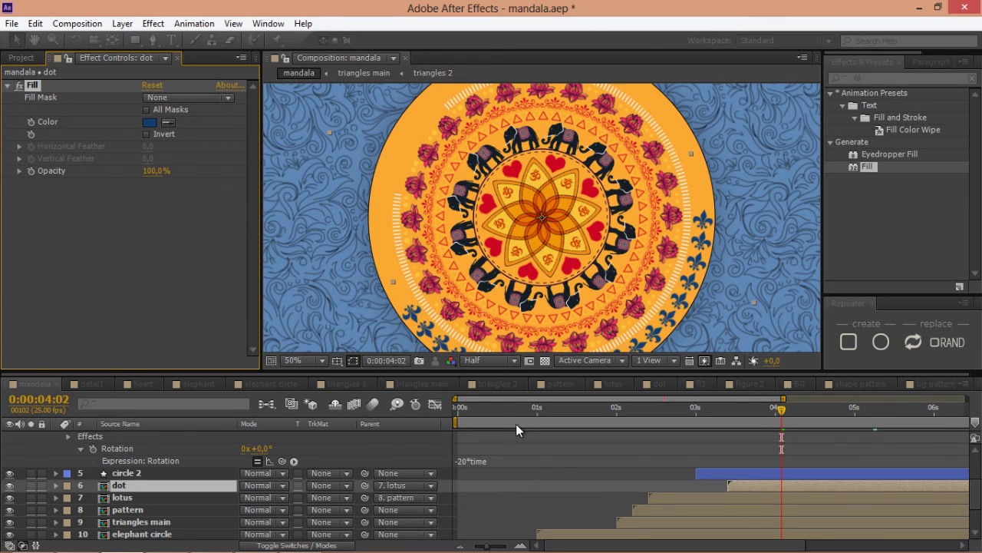
# At 0:00:05:08, apply the Fill effect to the figure 2 layer and set its colour to dark purple 451C48.
pyautogui.moveTo(797, 407); pyautogui.dragTo(820, 413)
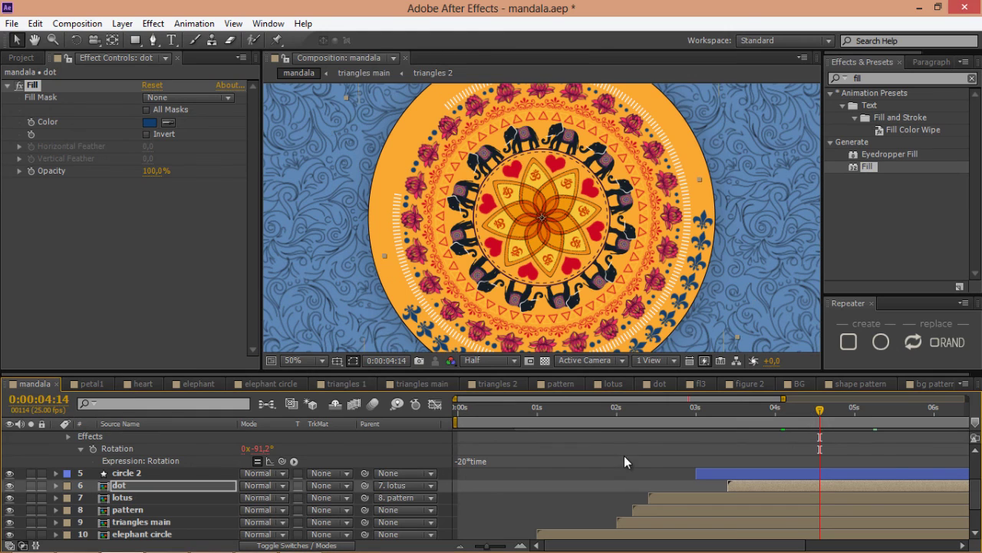
pyautogui.scroll(3, 307, 467)
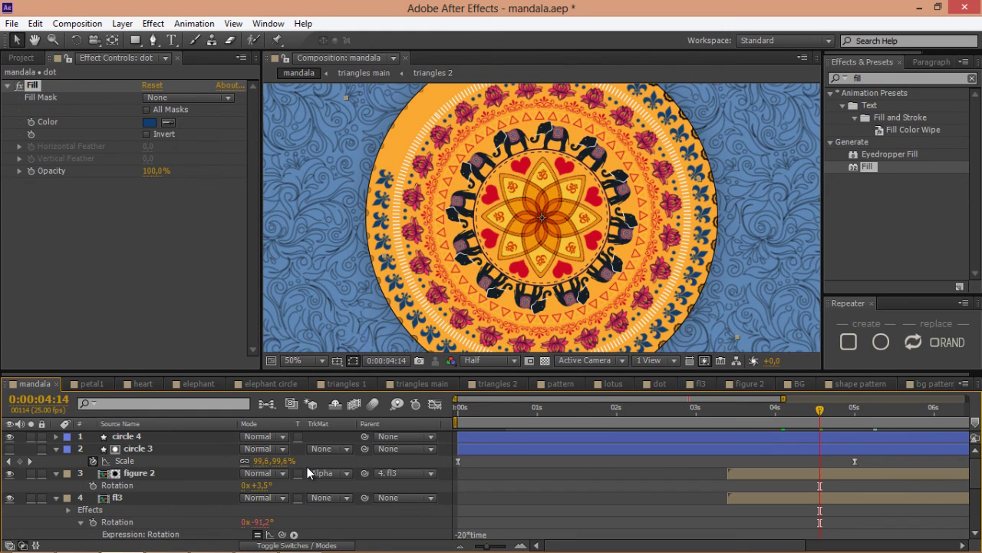
pyautogui.click(880, 418)
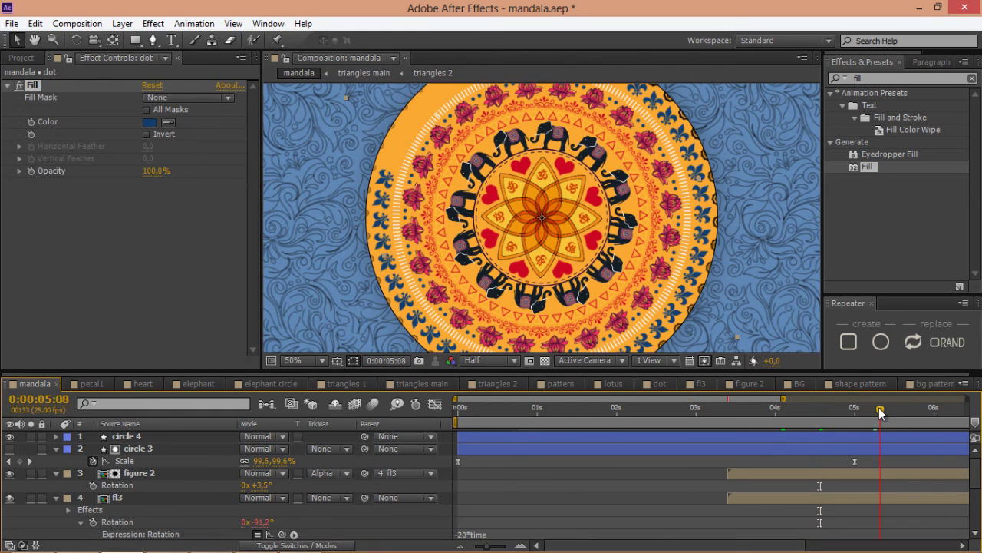
pyautogui.click(138, 473)
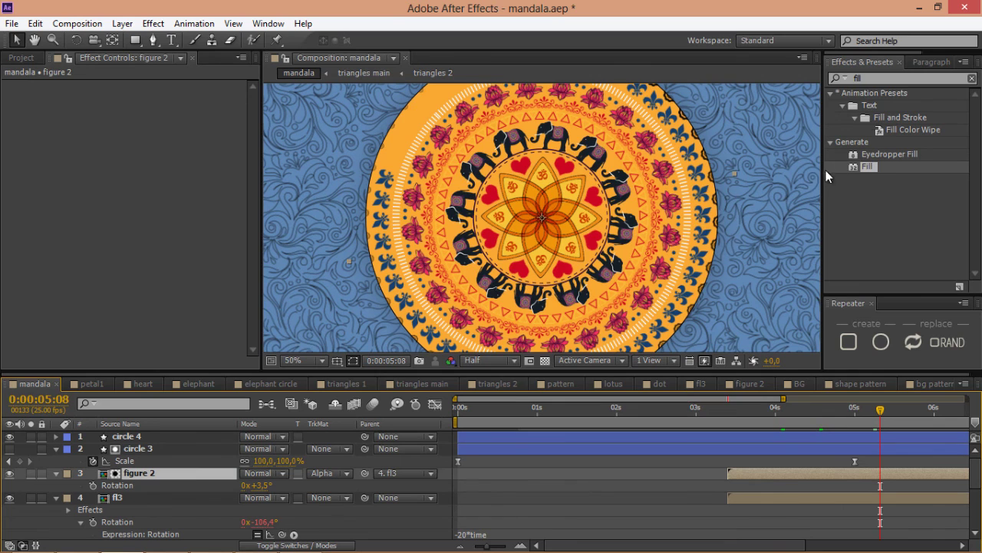
pyautogui.doubleClick(870, 166)
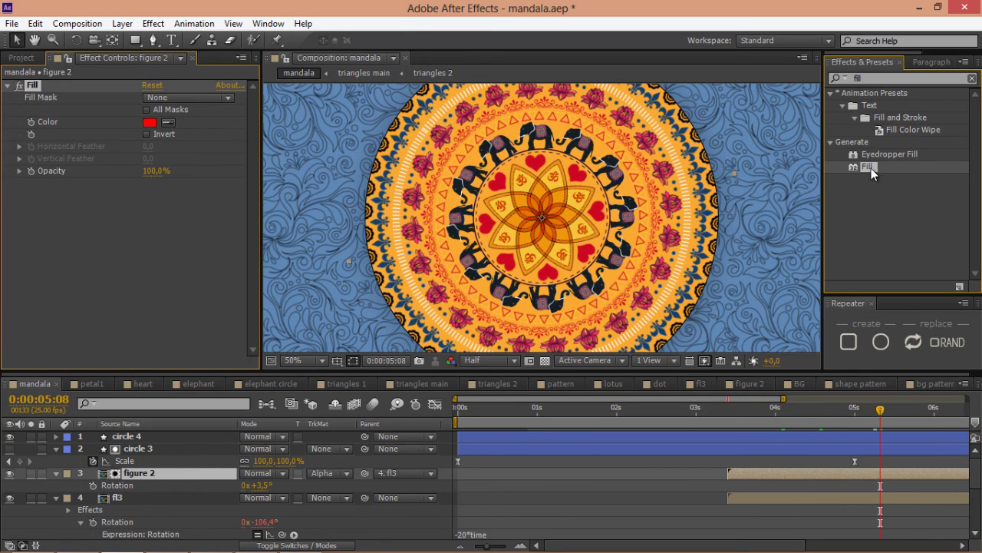
pyautogui.click(151, 124)
pyautogui.click(264, 209)
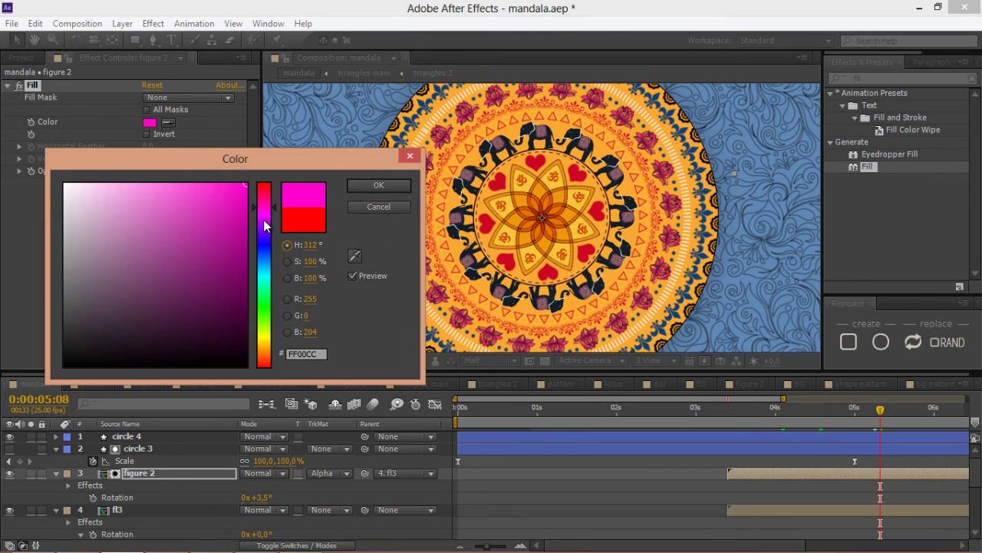
pyautogui.click(265, 216)
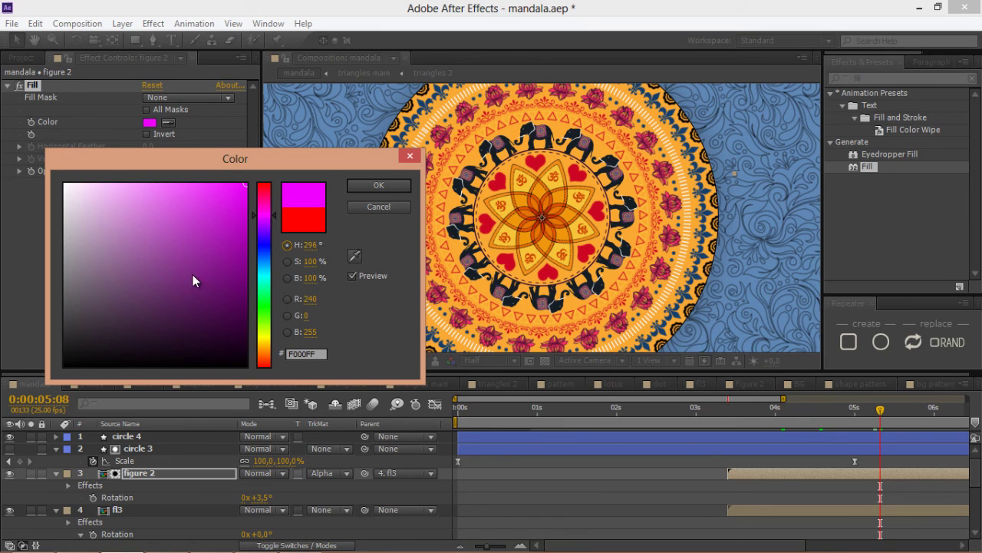
pyautogui.click(185, 303)
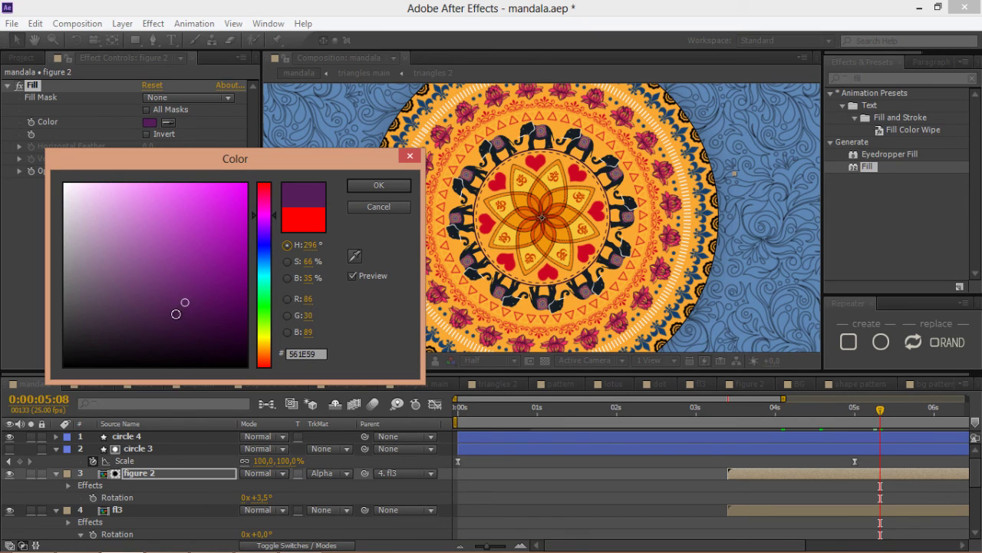
pyautogui.click(175, 314)
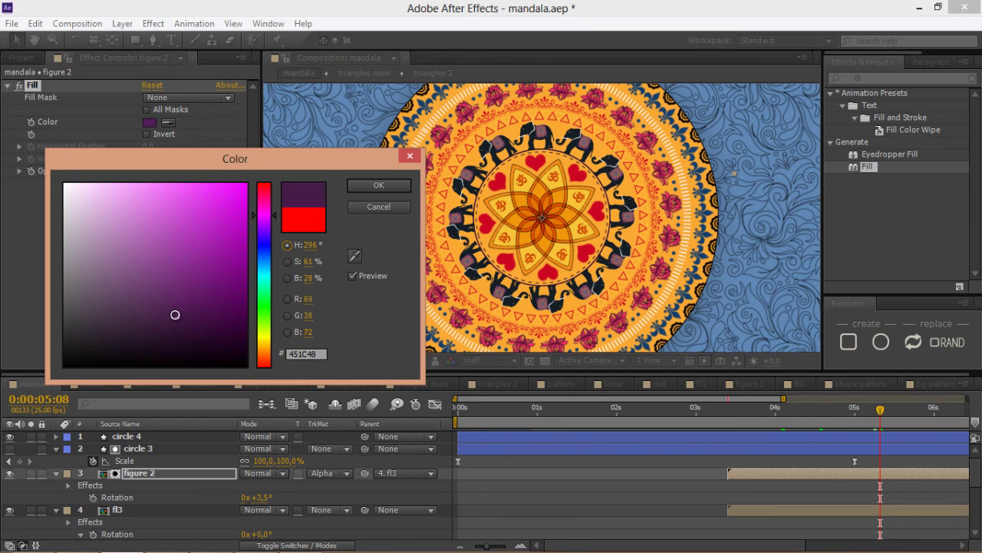
pyautogui.click(365, 184)
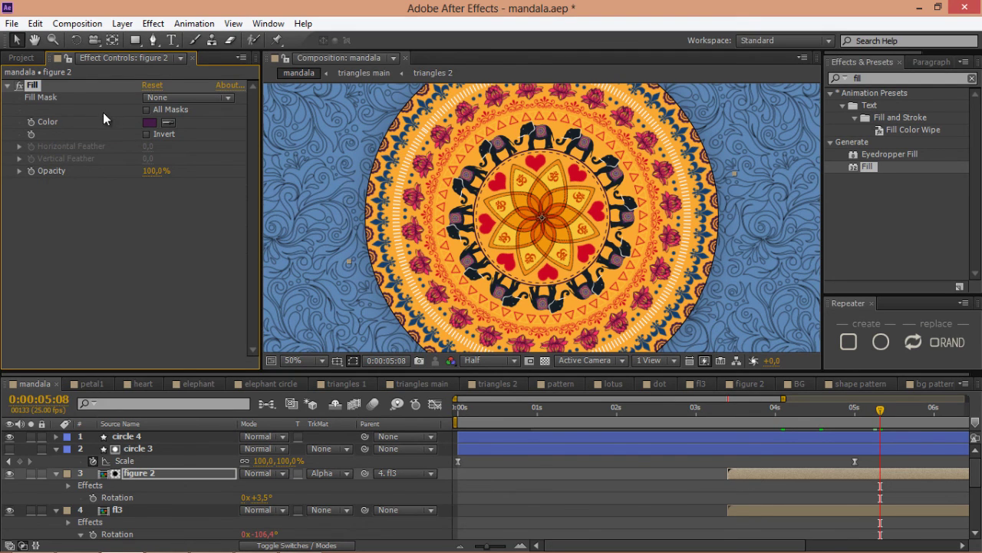
# Copy figure 2's fill colour and set circle 4's stroke to the same dark purple 451C48.
pyautogui.click(149, 123)
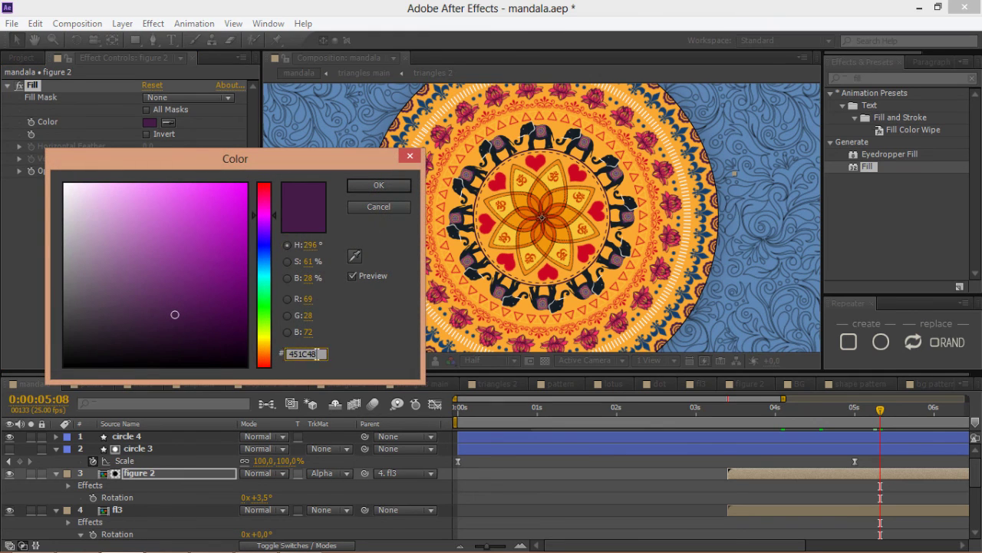
pyautogui.click(376, 186)
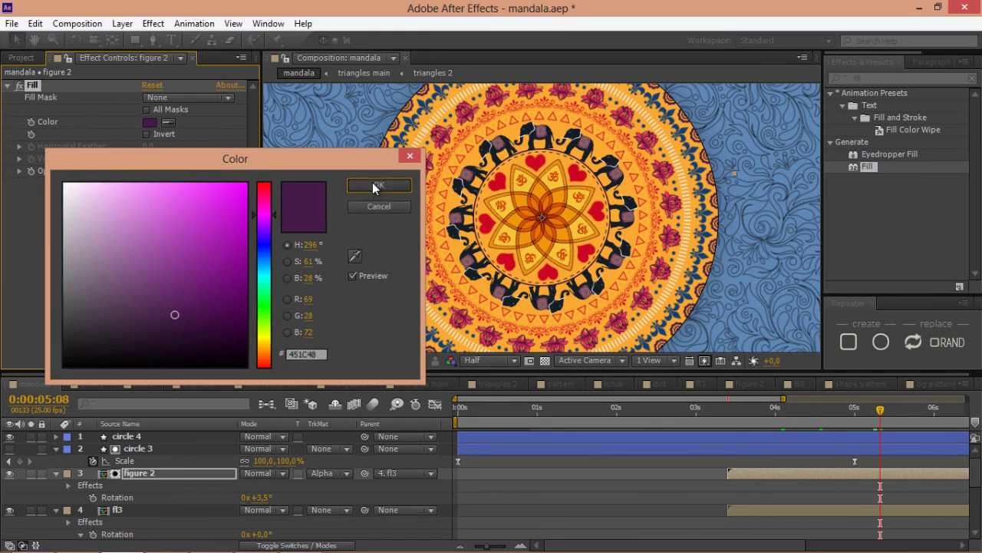
pyautogui.click(498, 90)
pyautogui.click(439, 40)
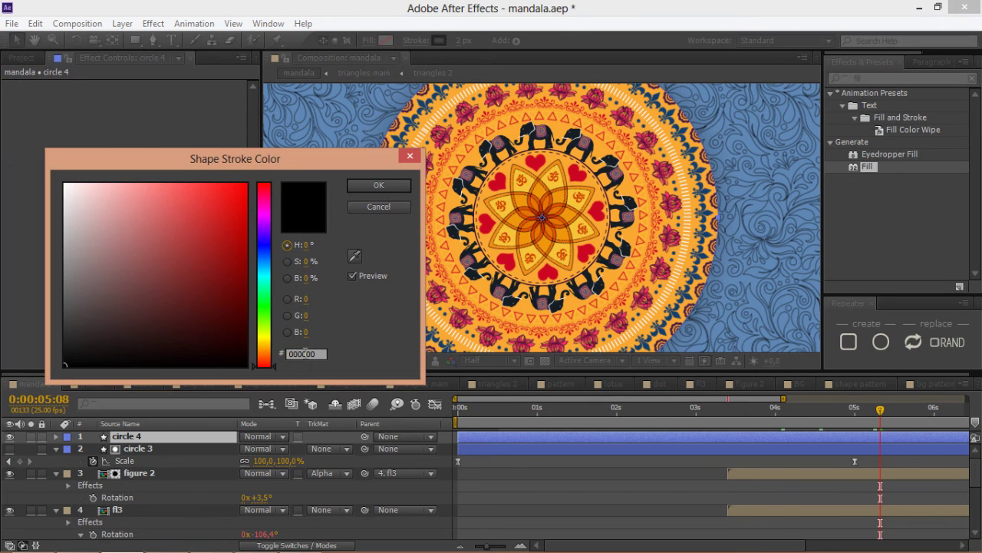
pyautogui.click(306, 351)
pyautogui.write('451C48')
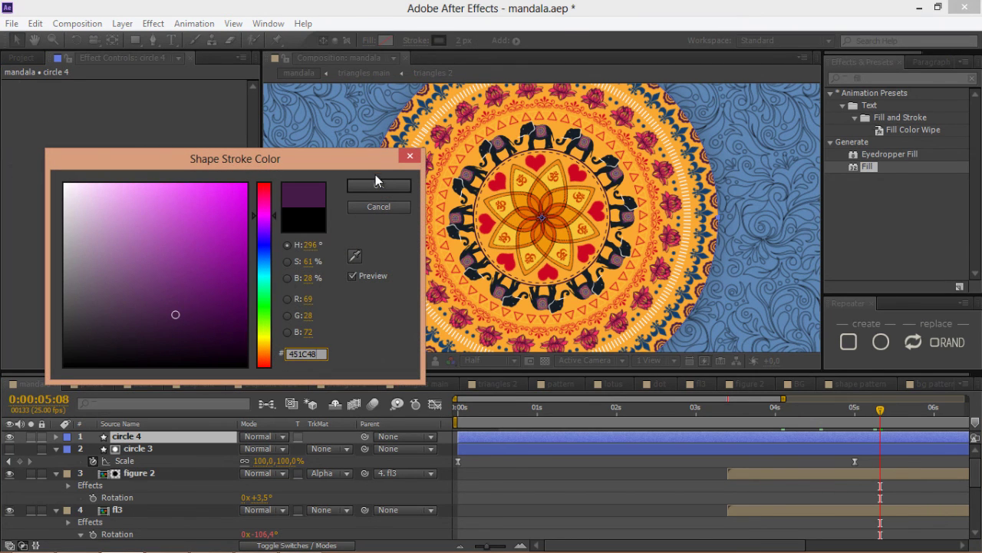
pyautogui.click(374, 186)
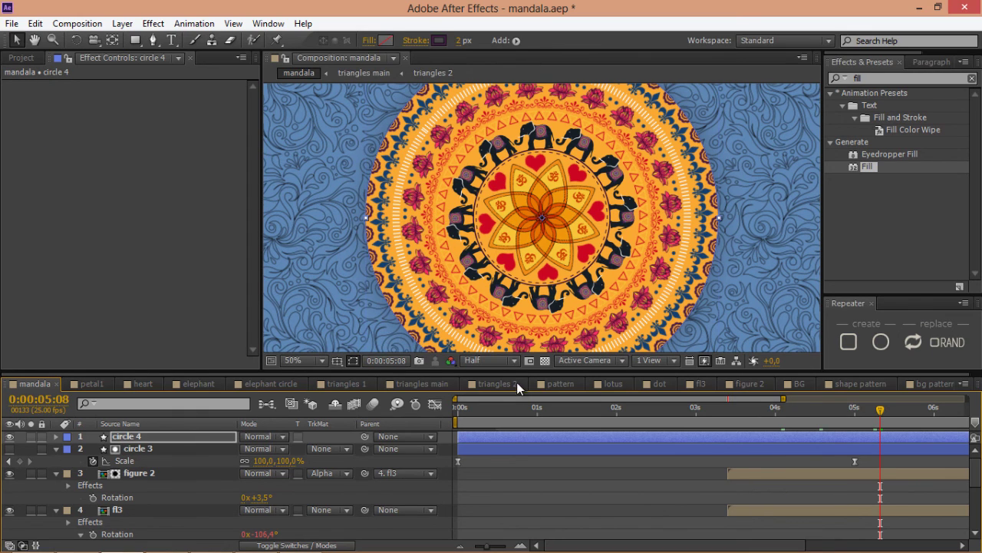
# In the triangles main composition, set the triangles 2 layer's fill colour to 451C48, and return to the mandala composition.
pyautogui.click(419, 383)
pyautogui.click(146, 437)
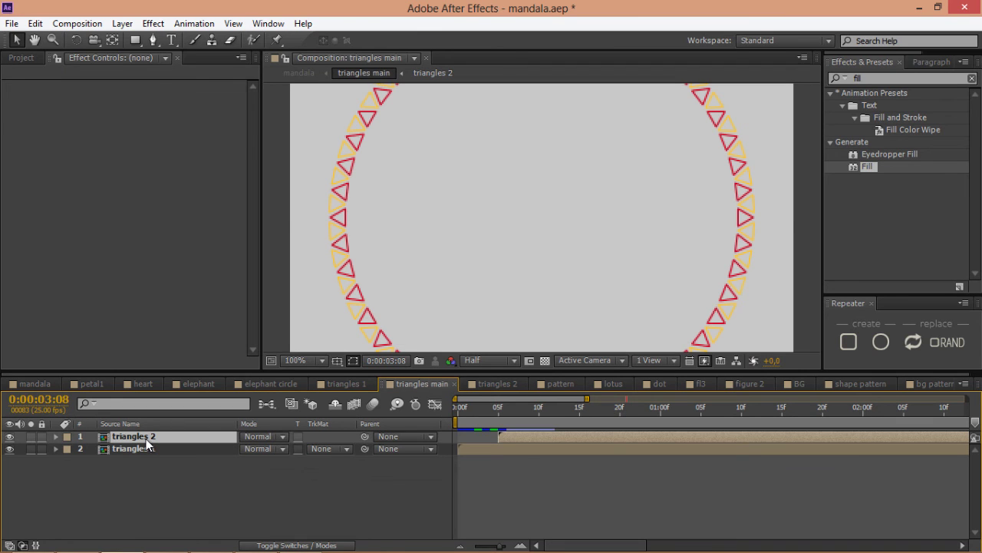
pyautogui.click(149, 122)
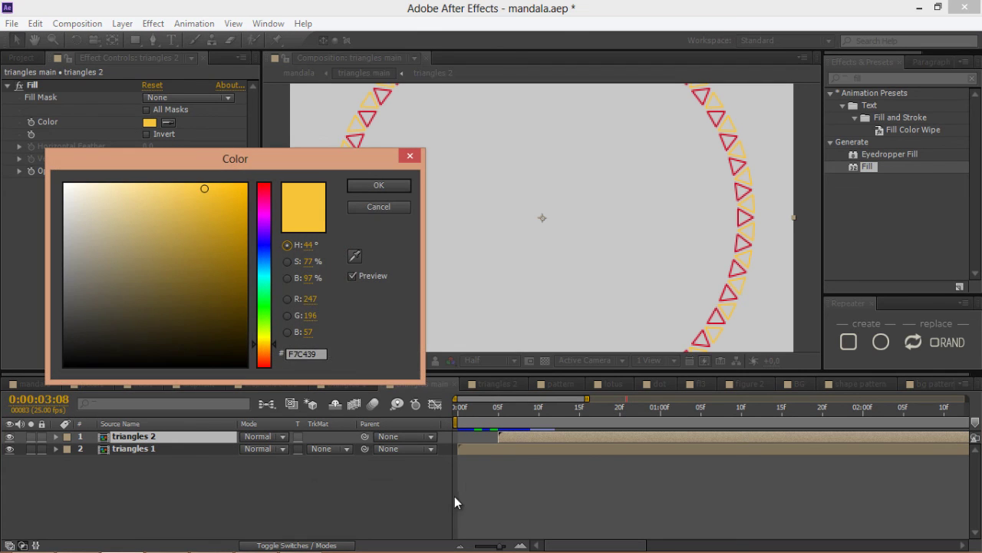
pyautogui.click(308, 354)
pyautogui.hotkey('ctrl', 'v')
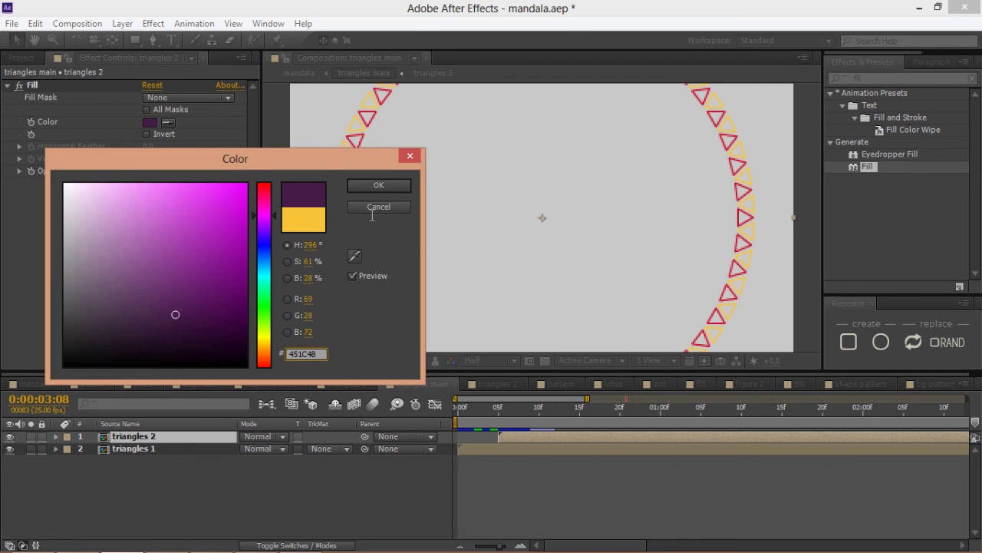
pyautogui.click(378, 185)
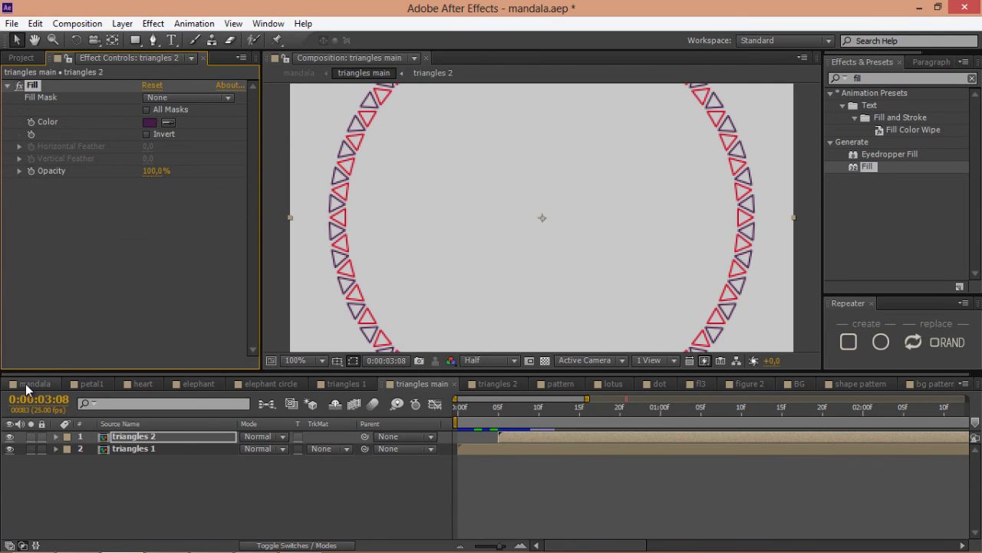
pyautogui.click(27, 386)
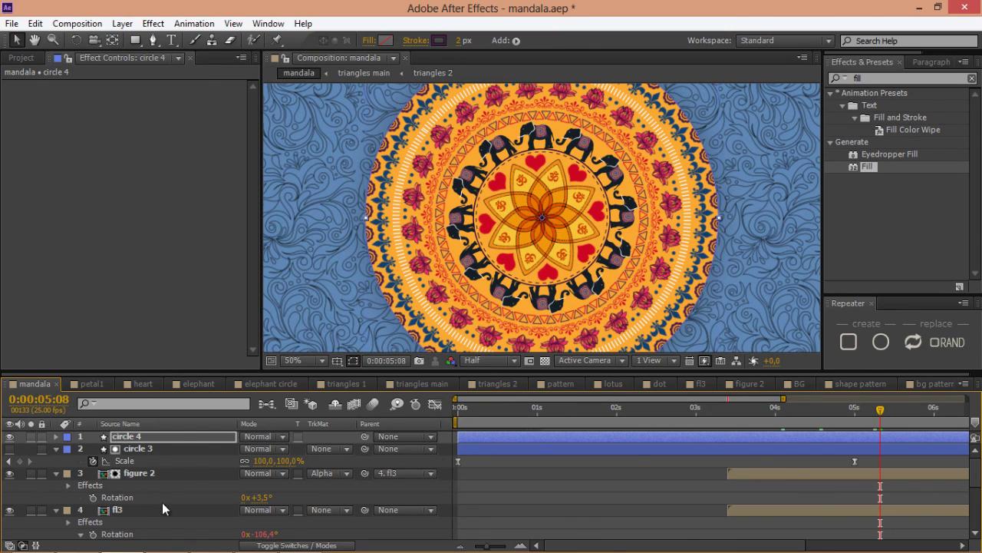
# Change the stroke colour of the circle 2 layer to dark purple 451C48.
pyautogui.scroll(-1, 162, 509)
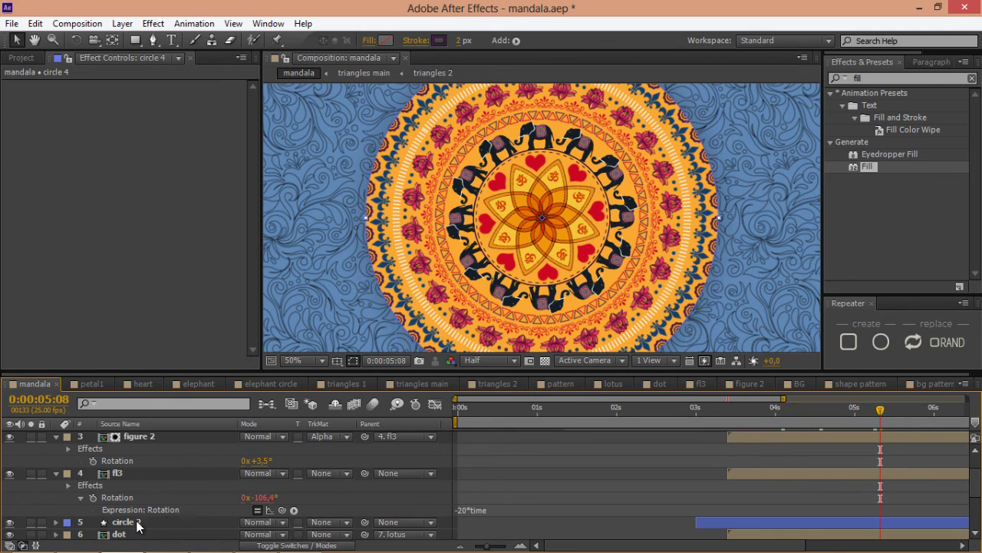
pyautogui.click(137, 523)
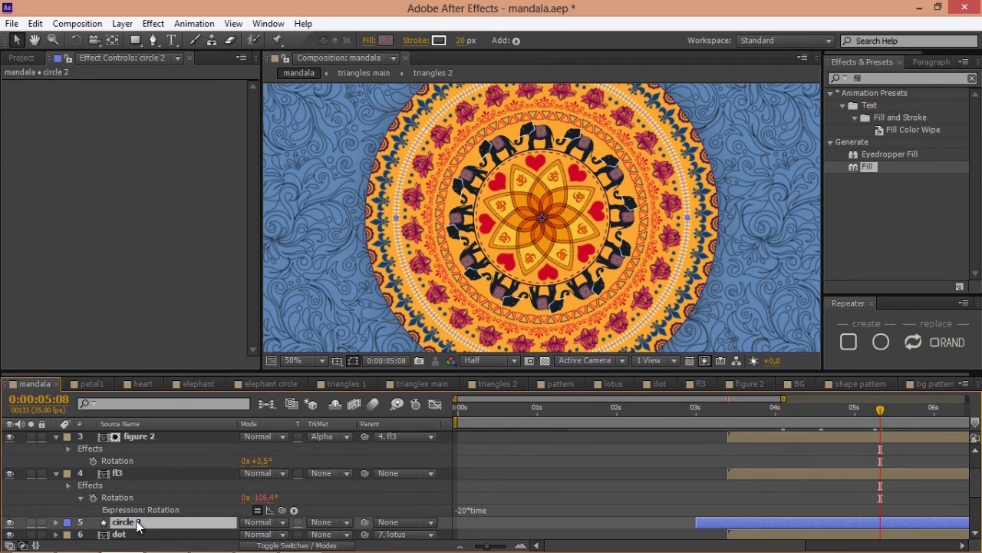
pyautogui.click(439, 40)
pyautogui.click(302, 357)
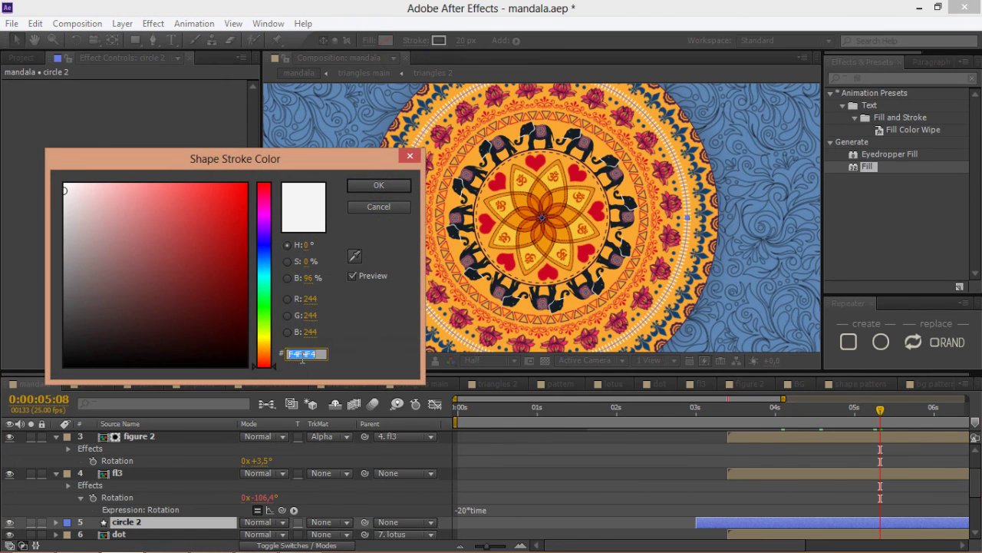
pyautogui.write('451C48')
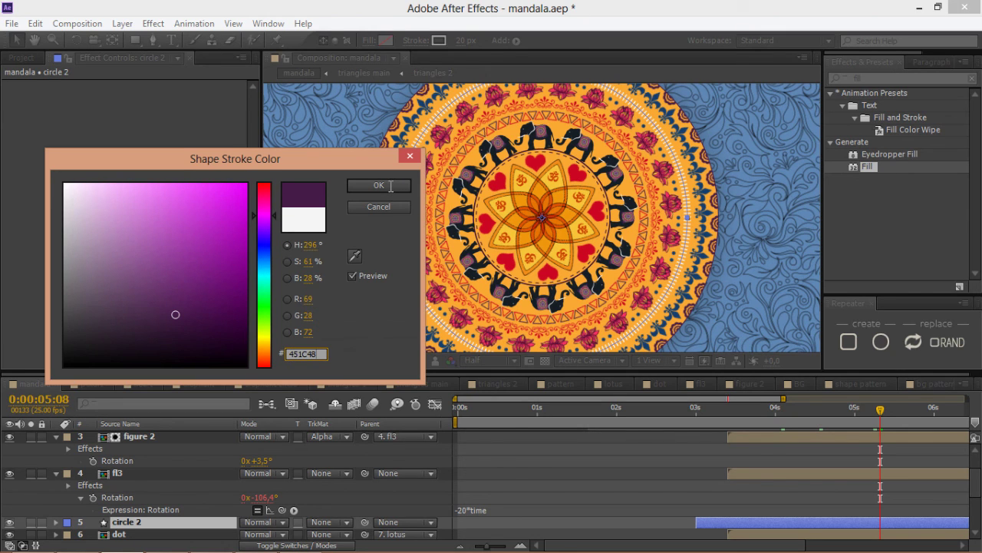
pyautogui.click(379, 185)
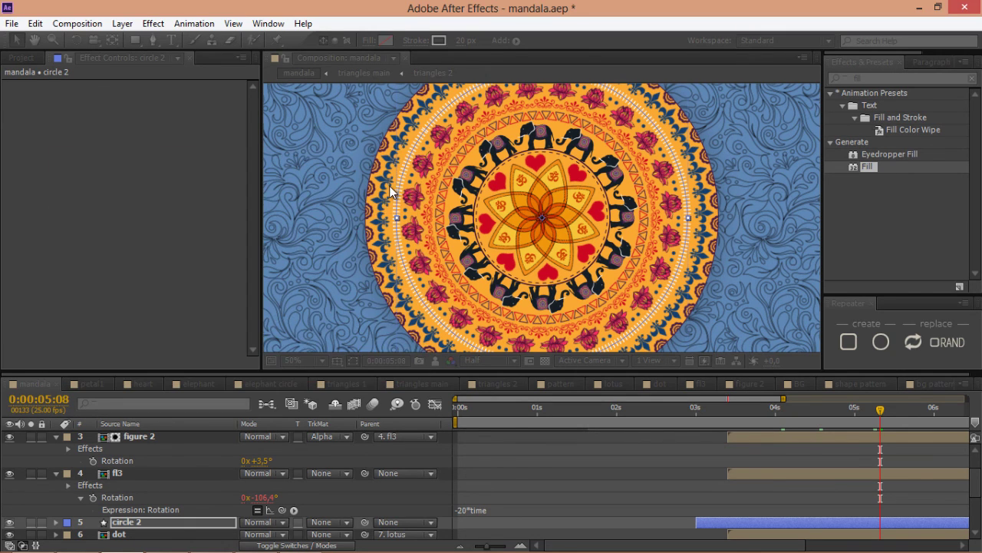
# Fit the whole mandala composition in the viewer up to 100% and play a RAM preview of the animation.
pyautogui.click(306, 360)
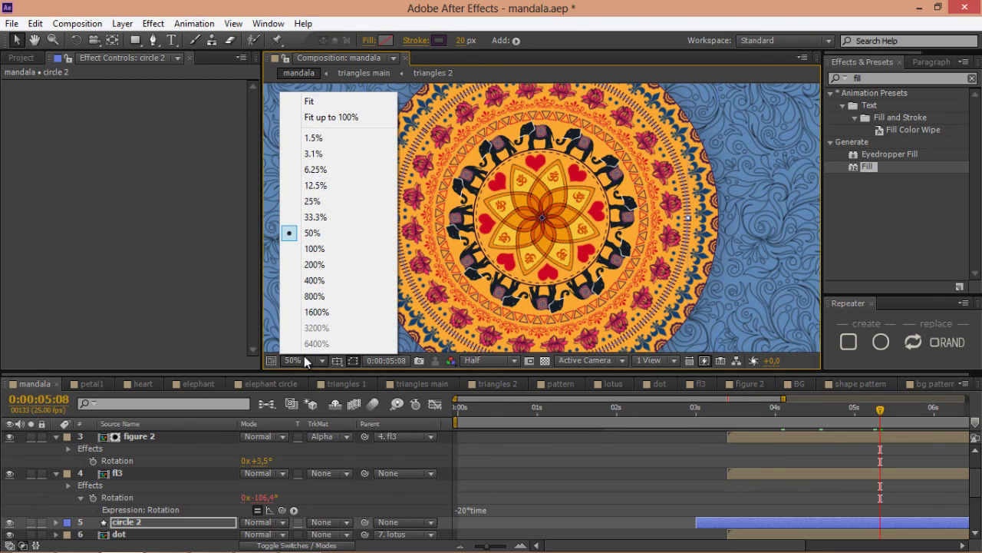
pyautogui.click(326, 116)
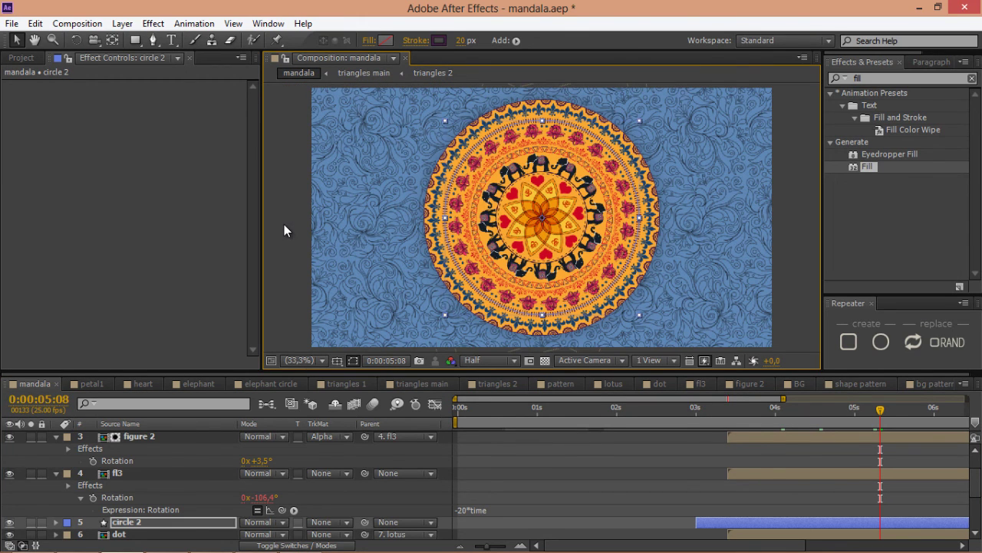
pyautogui.press('KP_0')
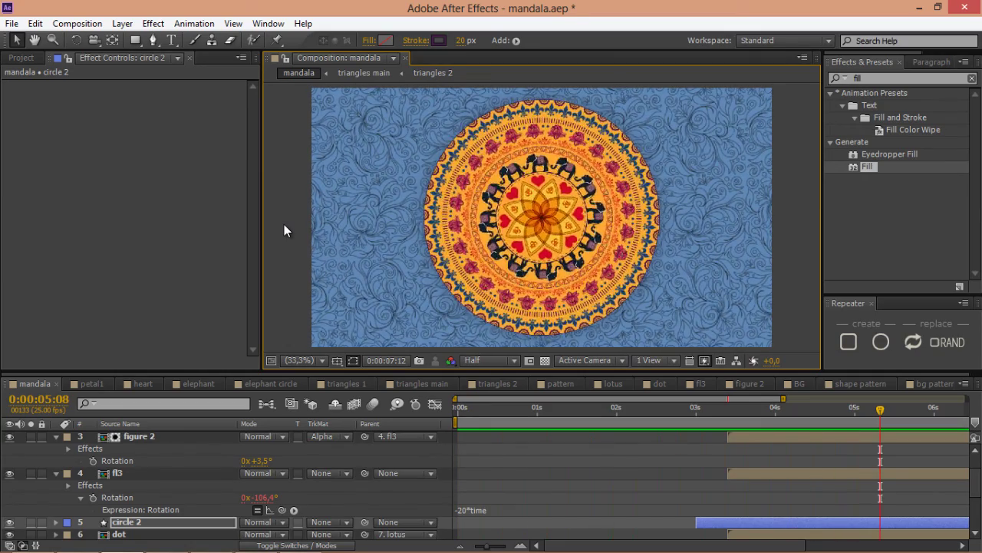
# Stop the preview and shift the dot, lotus, pattern and triangles main layers earlier together so triangles main starts at 0:00:01:15.
pyautogui.press('space')
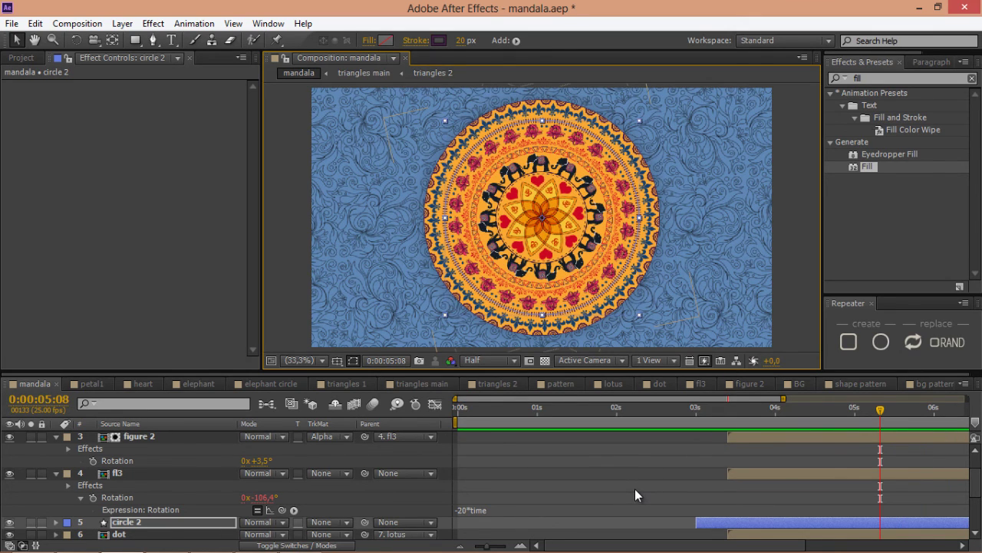
pyautogui.scroll(-3, 637, 487)
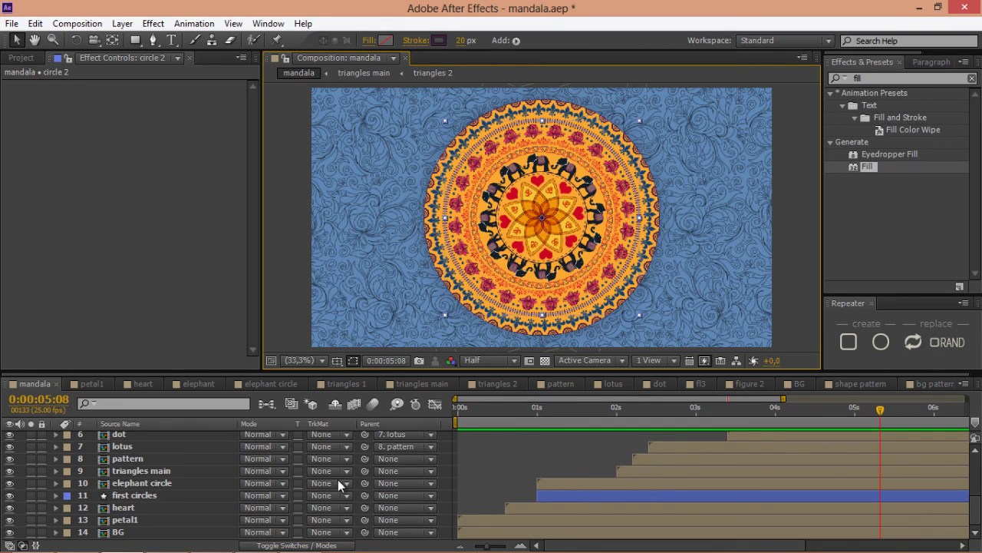
pyautogui.click(147, 464)
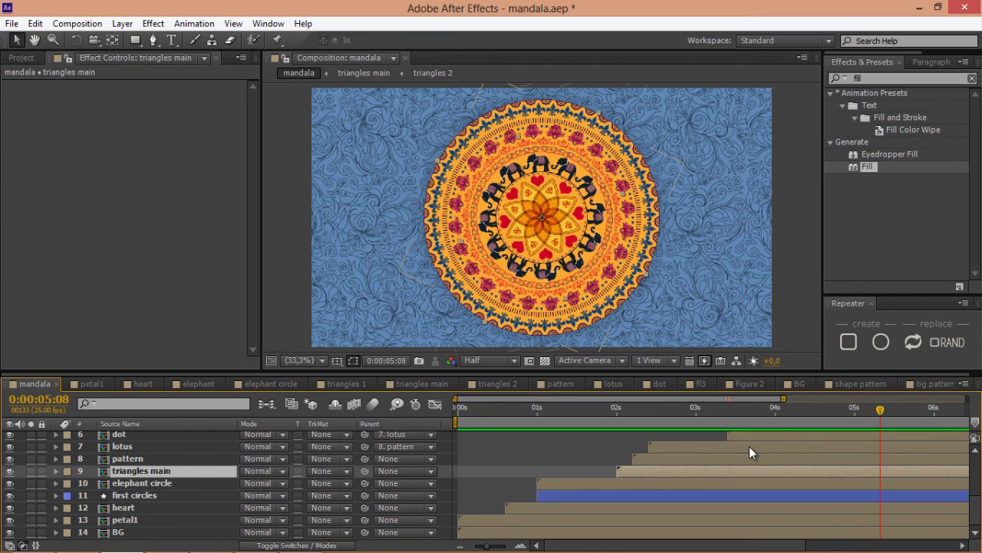
pyautogui.scroll(3, 747, 440)
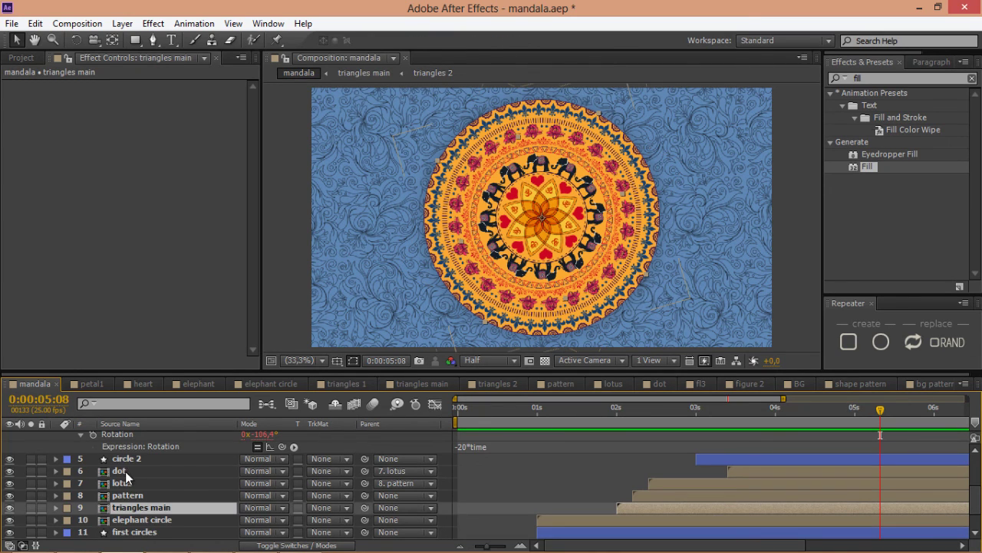
pyautogui.moveTo(401, 507); pyautogui.dragTo(643, 434)
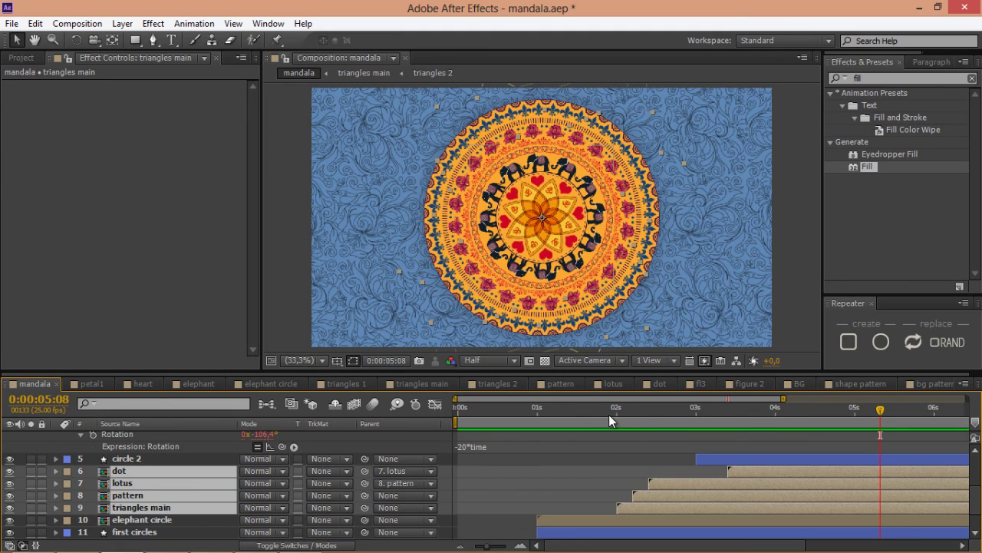
pyautogui.click(580, 420)
pyautogui.moveTo(612, 512); pyautogui.dragTo(607, 512)
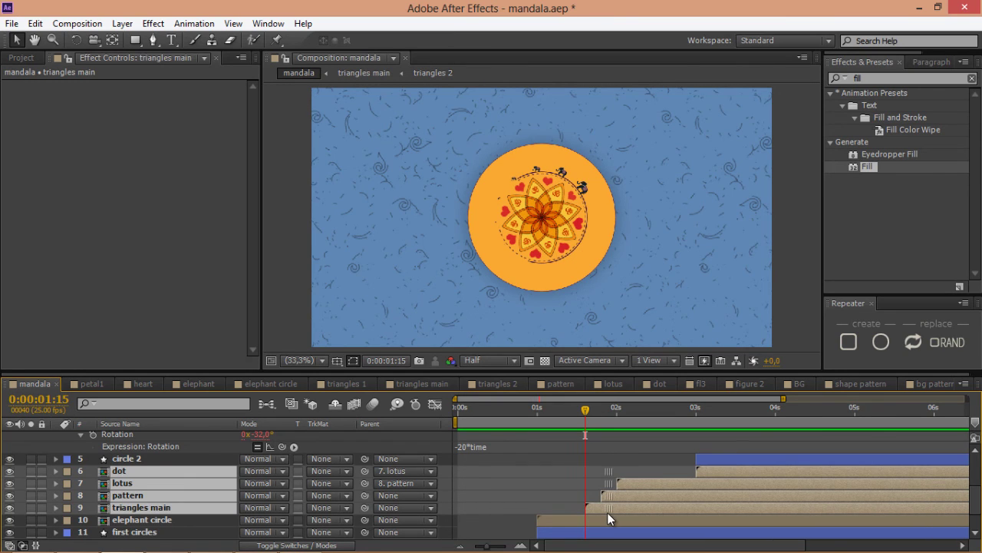
# Move the dot, lotus and pattern layers earlier together so the pattern layer starts at 0:00:01:15, level with triangles main.
pyautogui.click(566, 458)
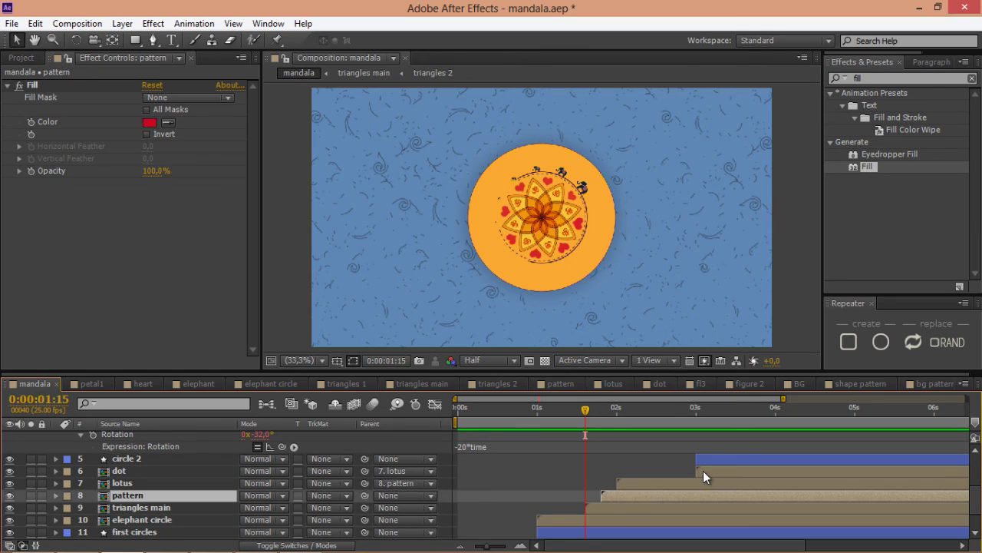
pyautogui.keyDown('shift'); pyautogui.click(631, 483); pyautogui.keyUp('shift')
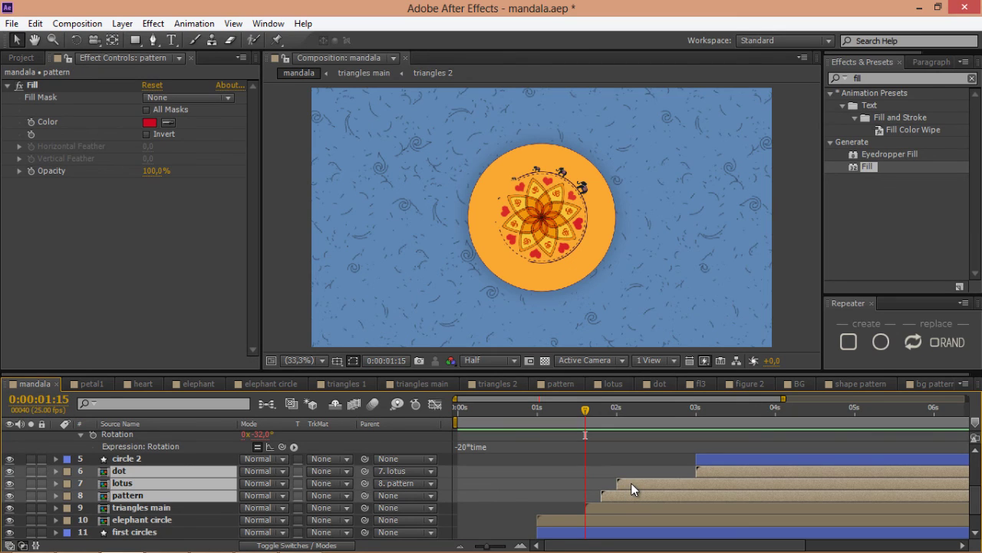
pyautogui.moveTo(622, 486); pyautogui.dragTo(617, 492)
pyautogui.click(567, 492)
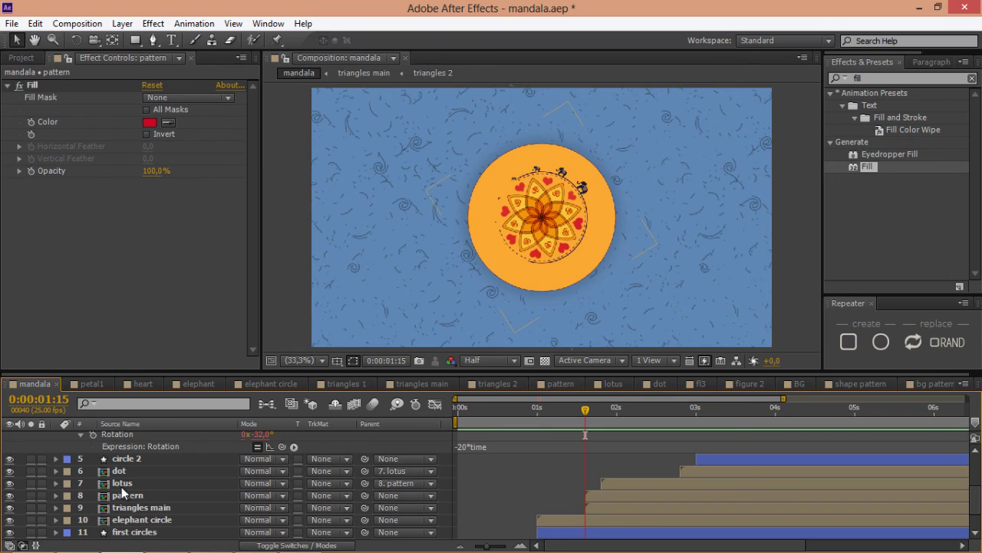
# In the lotus composition, move the Transform Controller's ending Main Rotation, Scale and Opacity keyframes to 0:00:01:20.
pyautogui.doubleClick(121, 486)
pyautogui.moveTo(556, 459); pyautogui.dragTo(509, 509)
pyautogui.click(530, 412)
pyautogui.moveTo(529, 416); pyautogui.dragTo(549, 424)
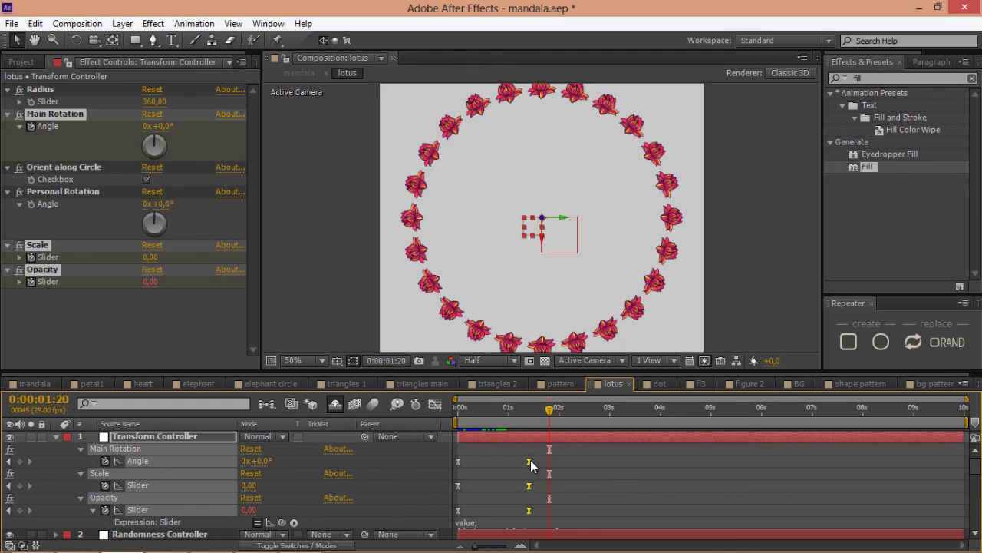
pyautogui.moveTo(527, 463); pyautogui.dragTo(547, 469)
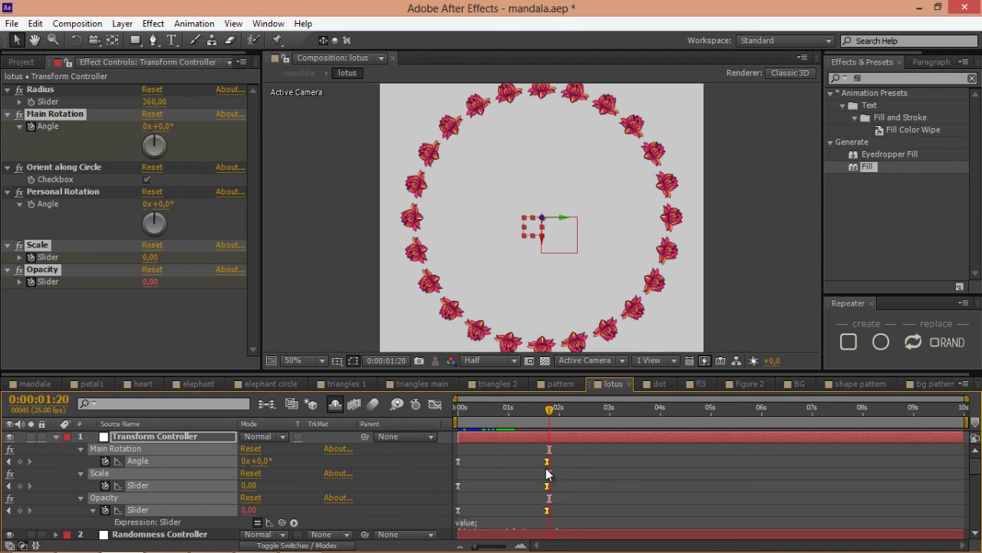
# Shorten the outgoing ease of the lotus Transform Controller's first Opacity keyframe in the graph so the opacity rises faster at the start.
pyautogui.click(559, 515)
pyautogui.click(549, 510)
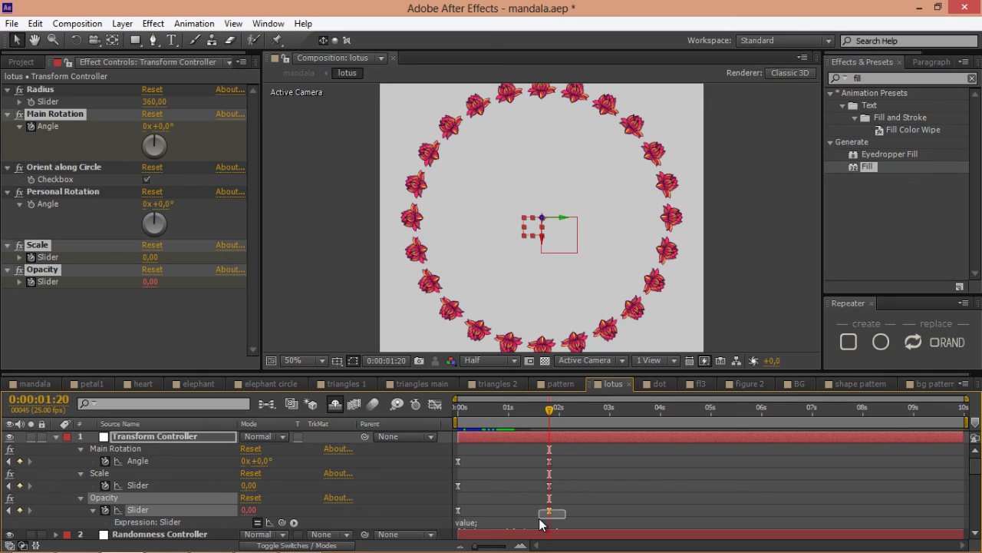
pyautogui.click(435, 403)
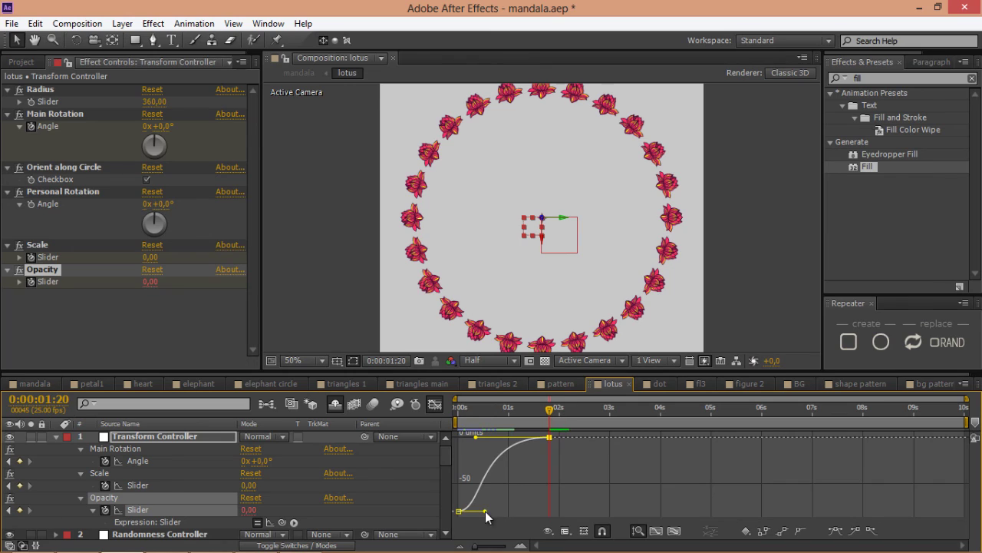
pyautogui.moveTo(485, 511); pyautogui.dragTo(466, 512)
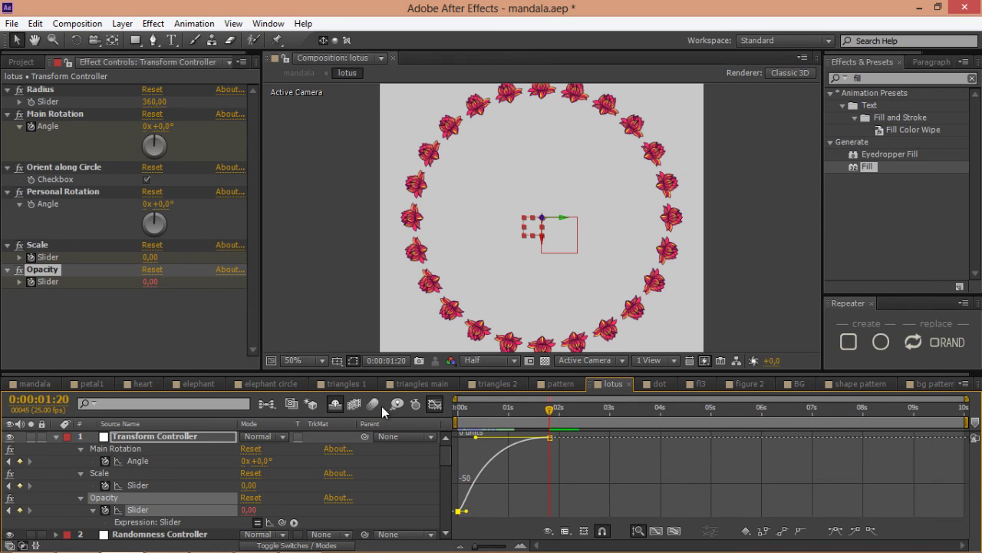
pyautogui.click(435, 404)
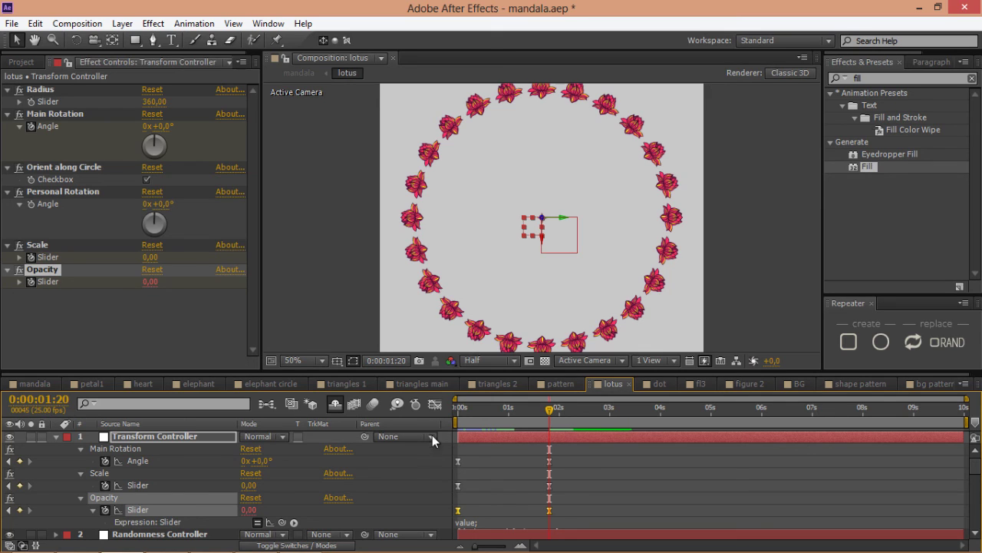
# In the pattern composition, move the Transform Controller's ending Main Rotation, Scale and Opacity keyframes to 0:00:01:20, and select its Opacity keyframes.
pyautogui.click(565, 383)
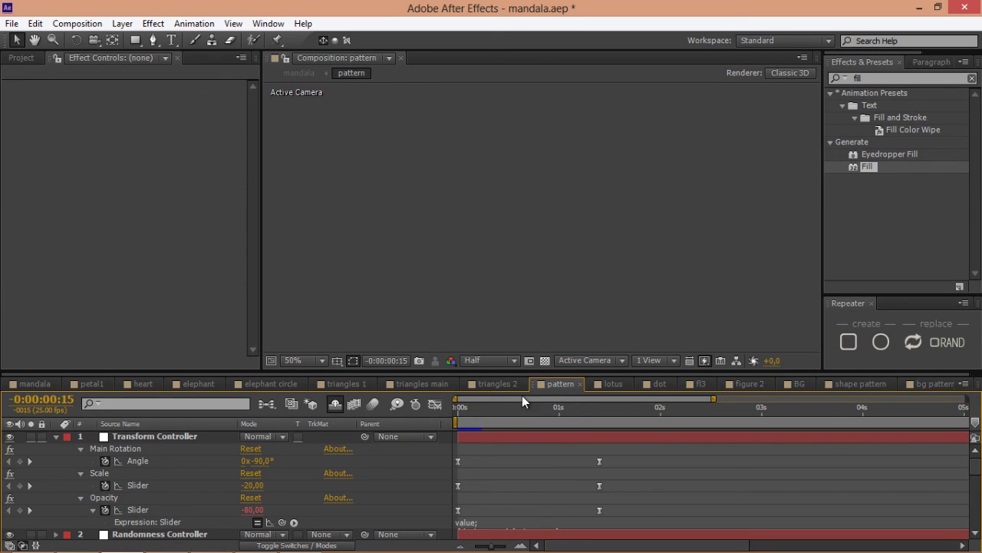
pyautogui.press('Home')
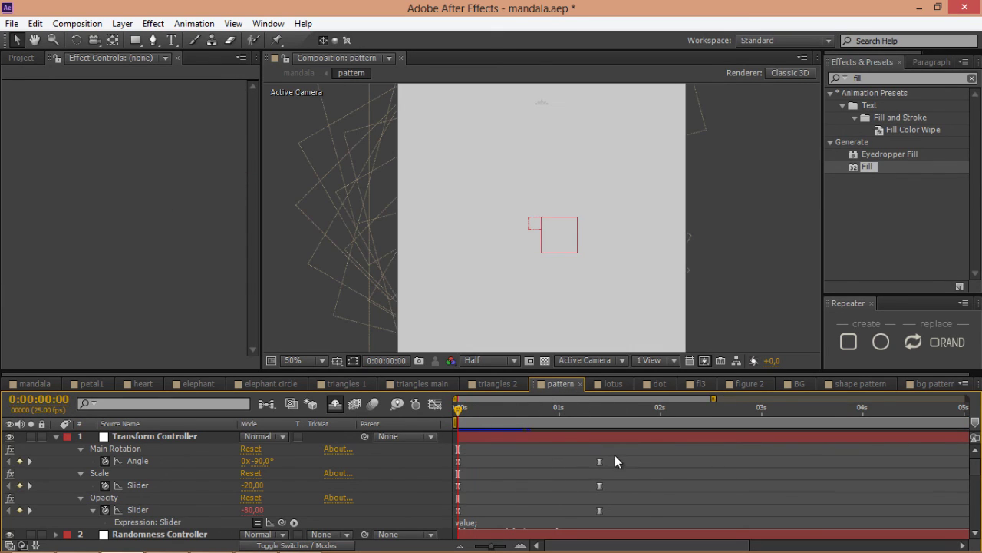
pyautogui.moveTo(606, 415); pyautogui.dragTo(640, 418)
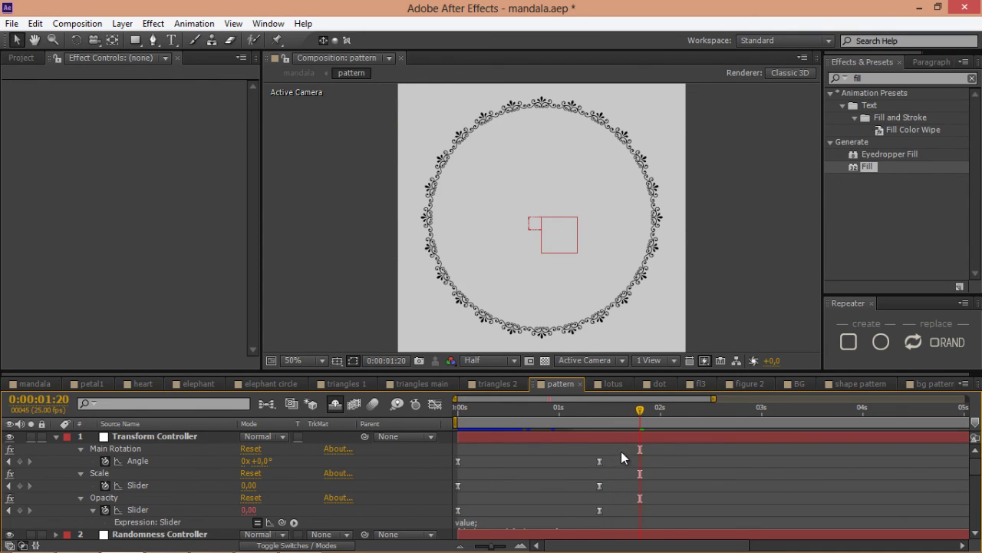
pyautogui.moveTo(617, 458); pyautogui.dragTo(586, 505)
pyautogui.moveTo(601, 462); pyautogui.dragTo(640, 478)
pyautogui.moveTo(556, 415); pyautogui.dragTo(449, 448)
pyautogui.click(458, 510)
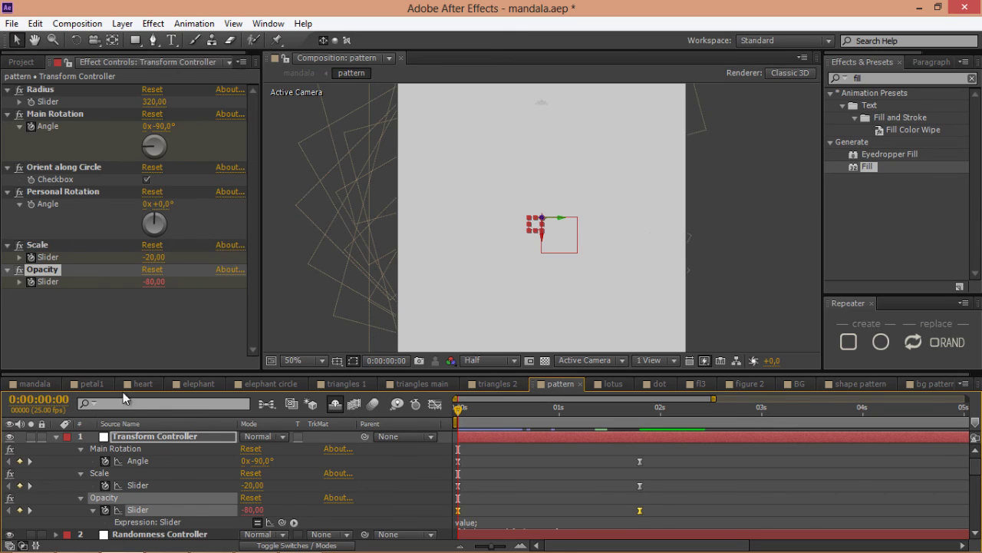
# Return to the mandala composition and play a RAM preview of the retimed animation.
pyautogui.click(25, 384)
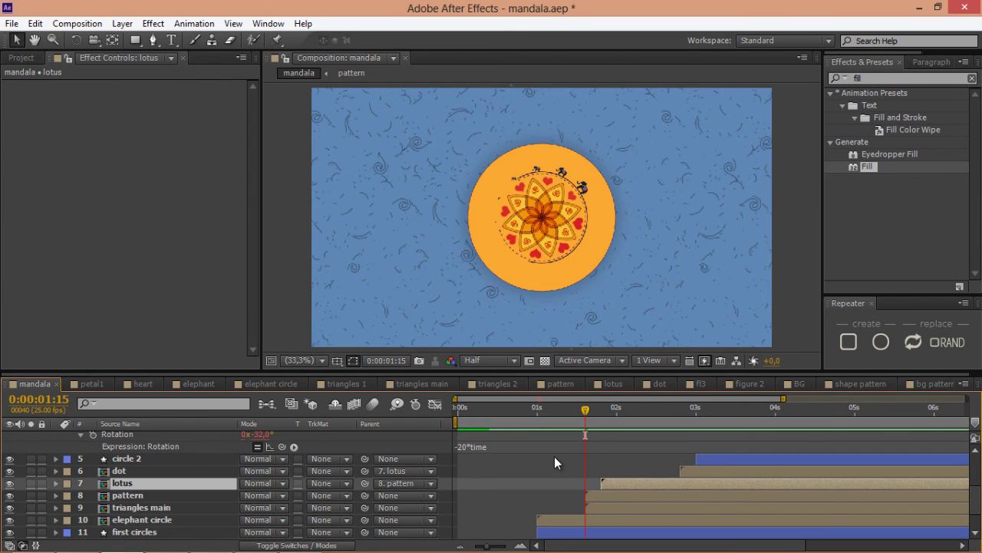
pyautogui.press('KP_0')
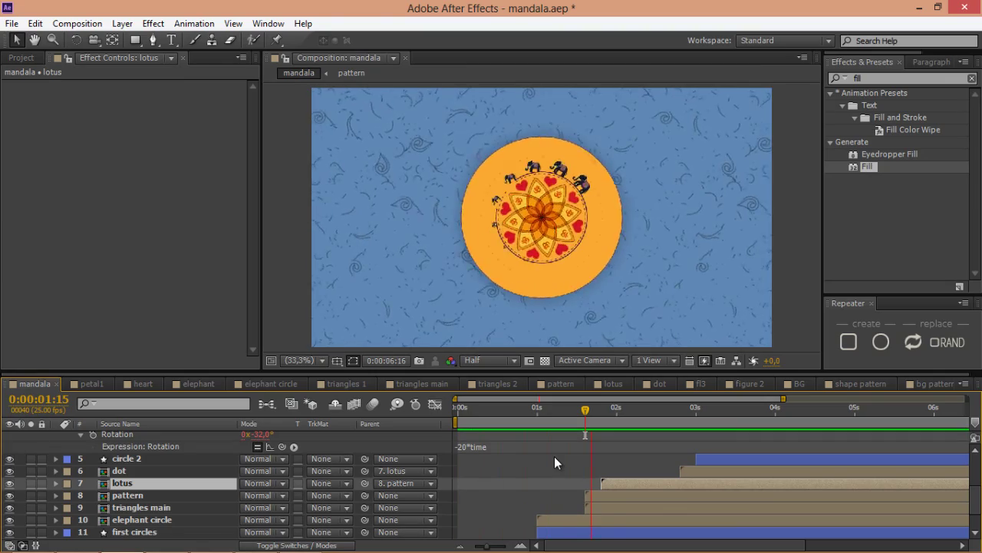